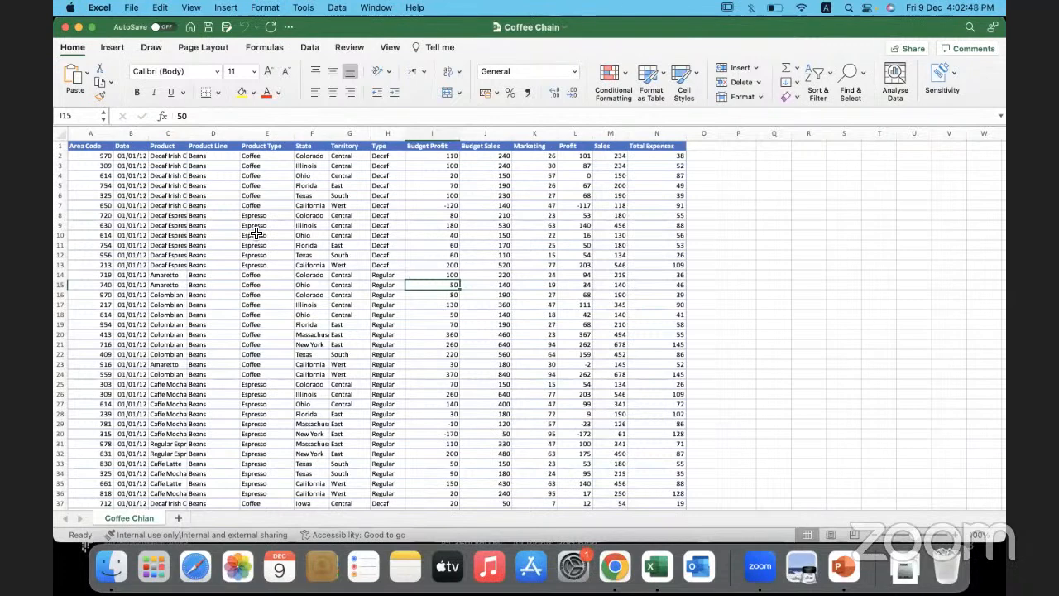
Format the Date column as Short Date and widen it so the dates fit comfortably.
left_click(130, 134)
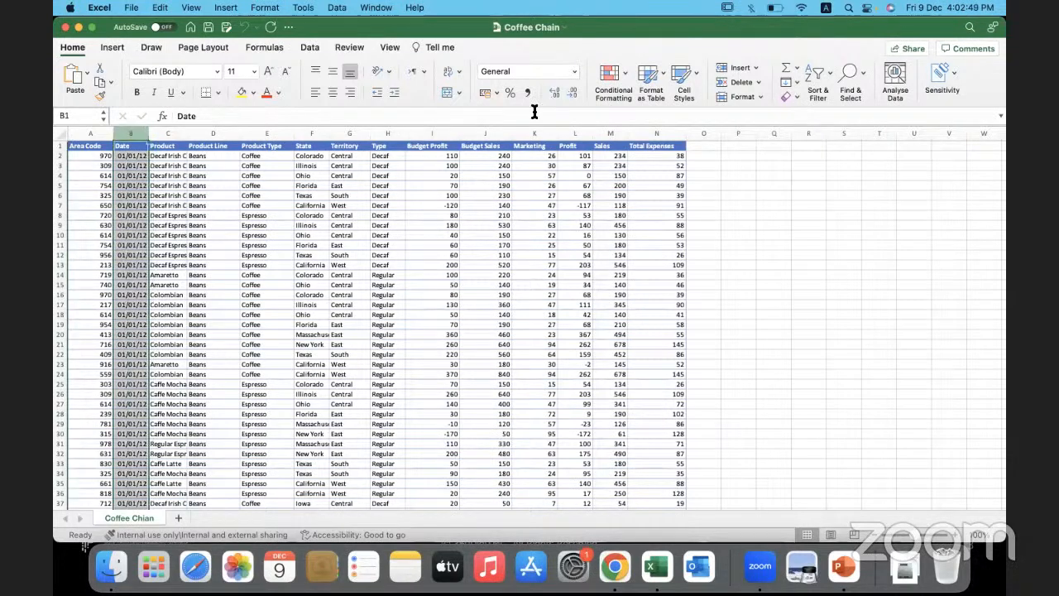
left_click(574, 73)
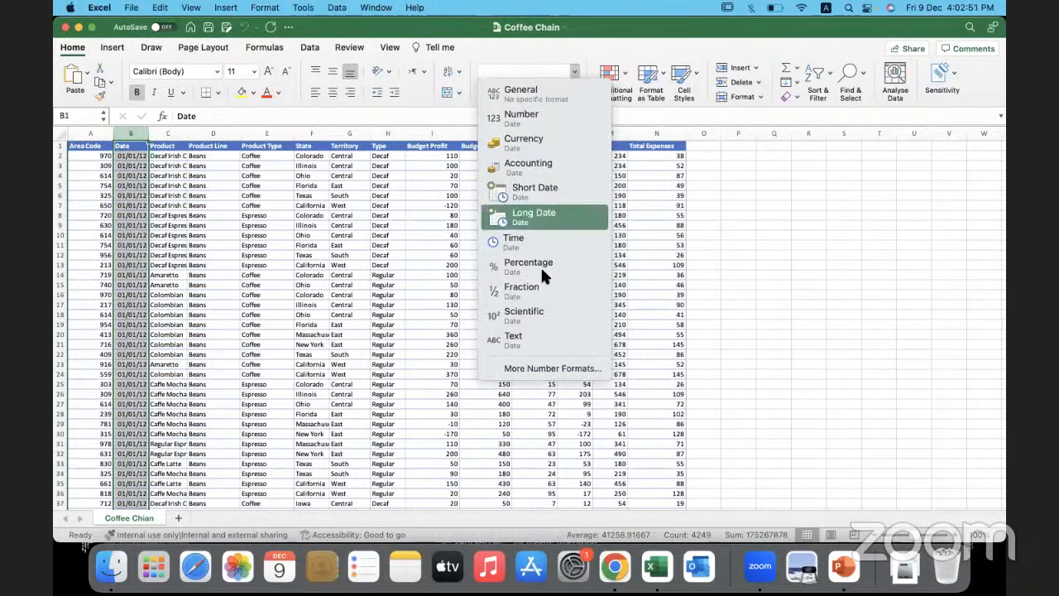
left_click(532, 187)
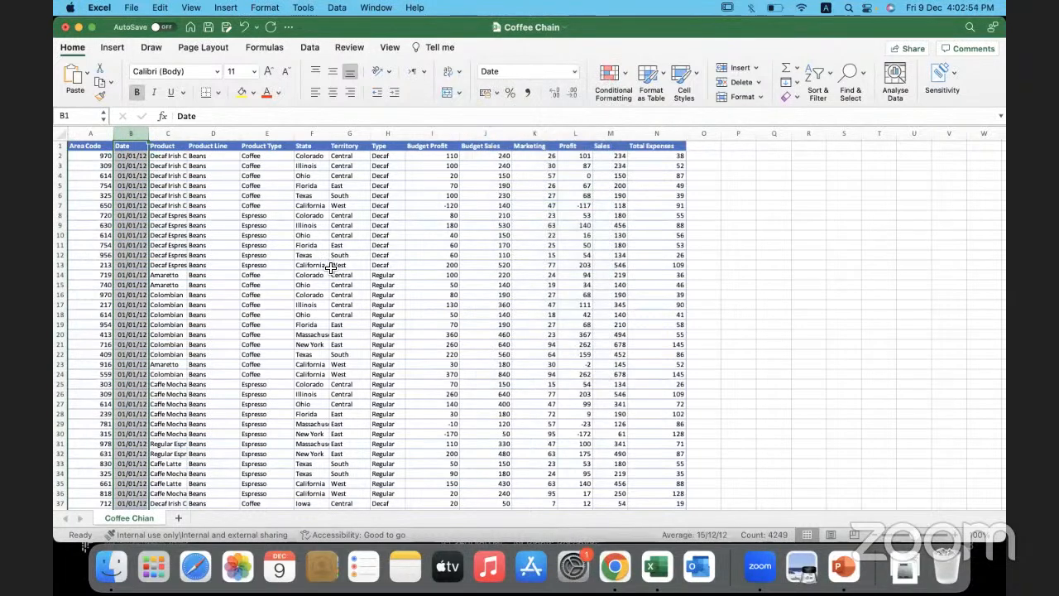
left_click(139, 167)
left_click_drag(149, 137, 175, 137)
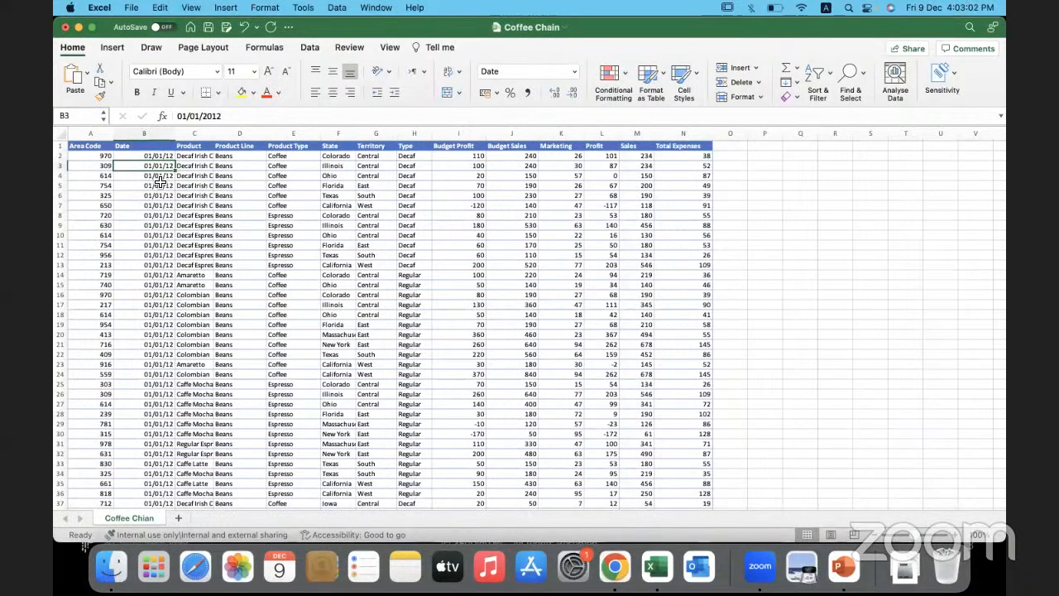
left_click(161, 137)
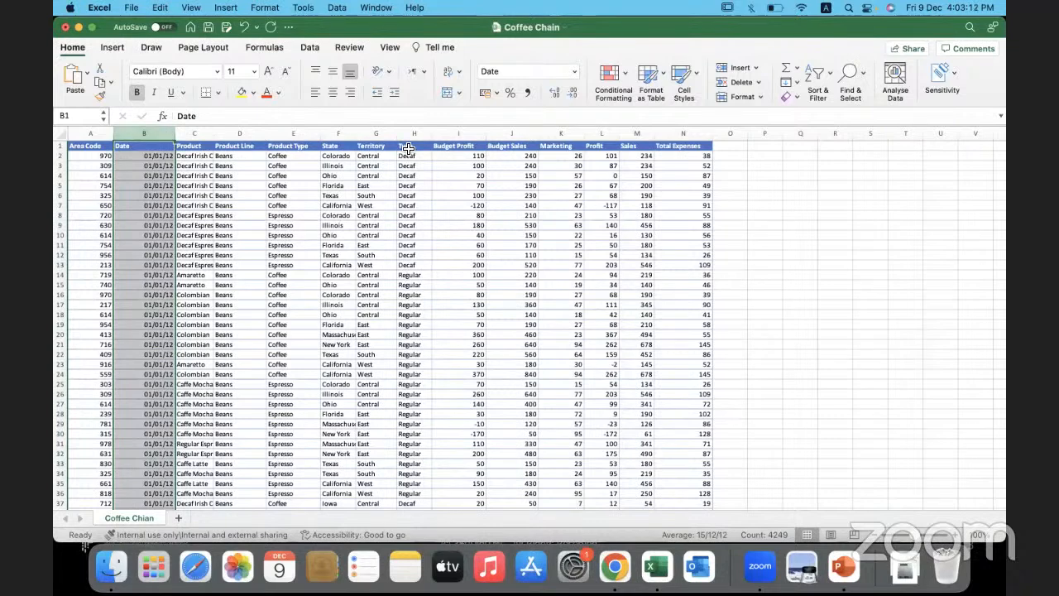
Convert the data range A1:N4249 into a table that has headers.
left_click(333, 259)
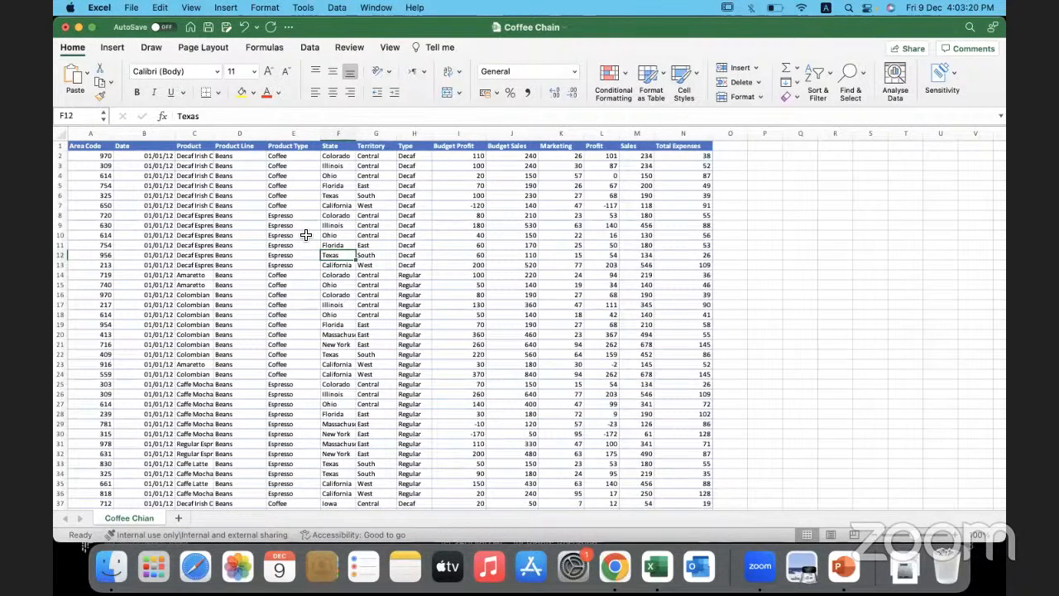
key("ctrl+t")
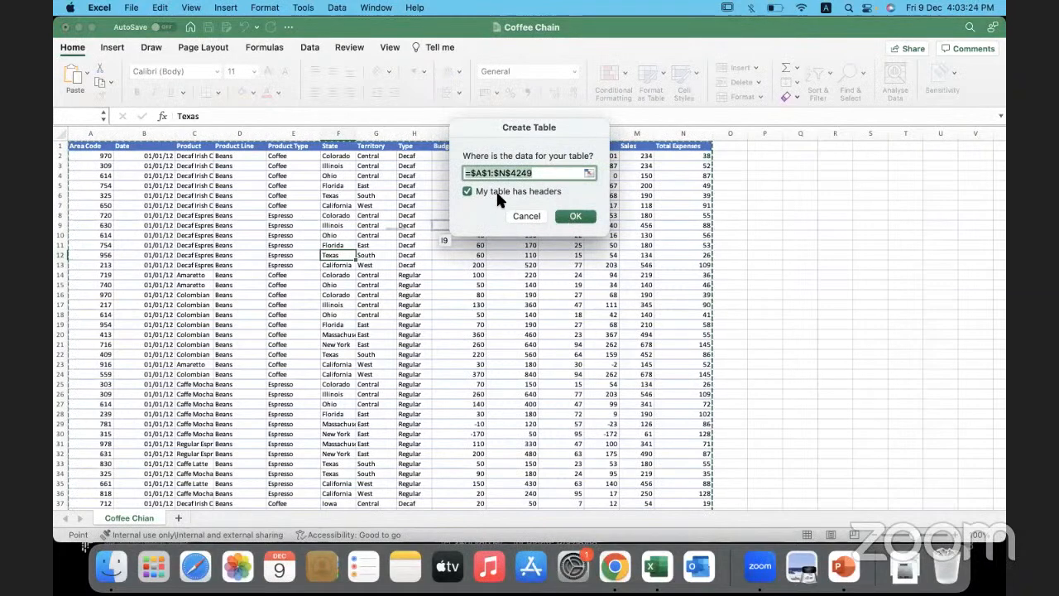
left_click(577, 220)
double_click(101, 90)
type("Coffe")
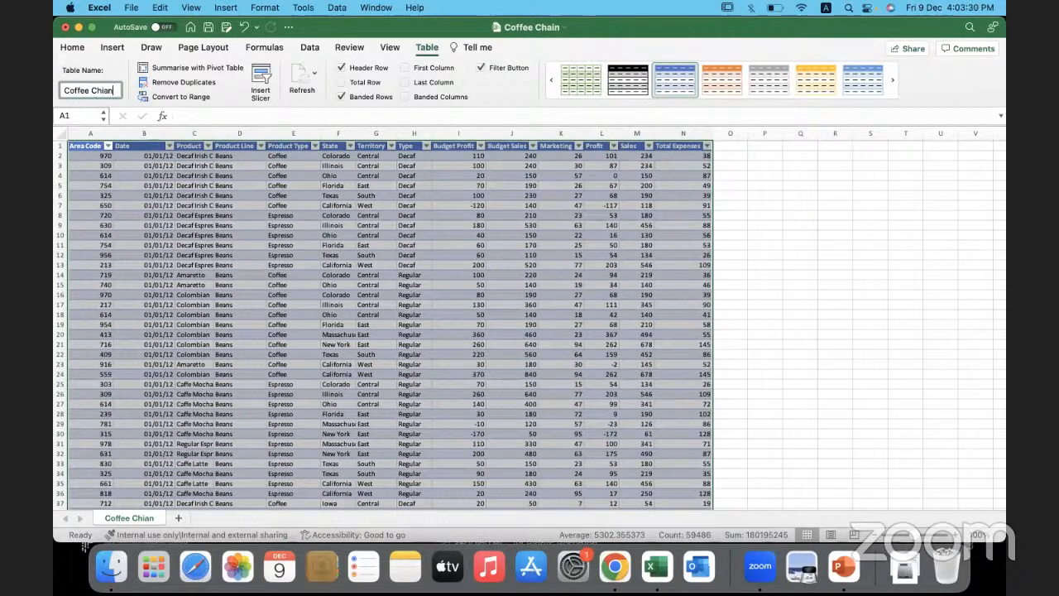
type("e Chian")
key("BackSpace")
key("Escape")
Apply the grey banded style to the table and summarise it with a PivotTable on a new worksheet.
left_click(749, 75)
left_click(457, 264)
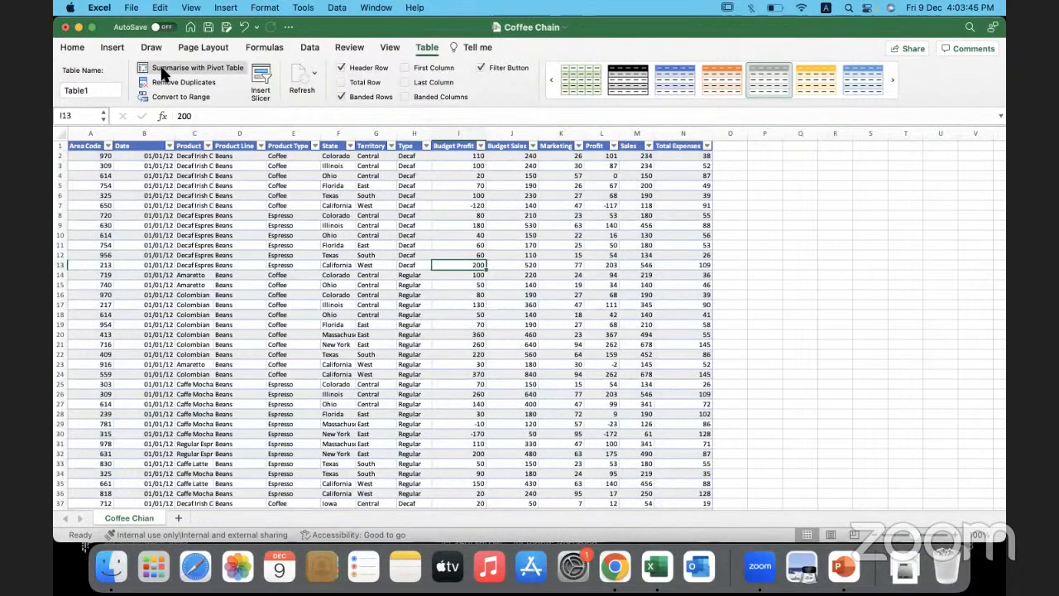
left_click(190, 70)
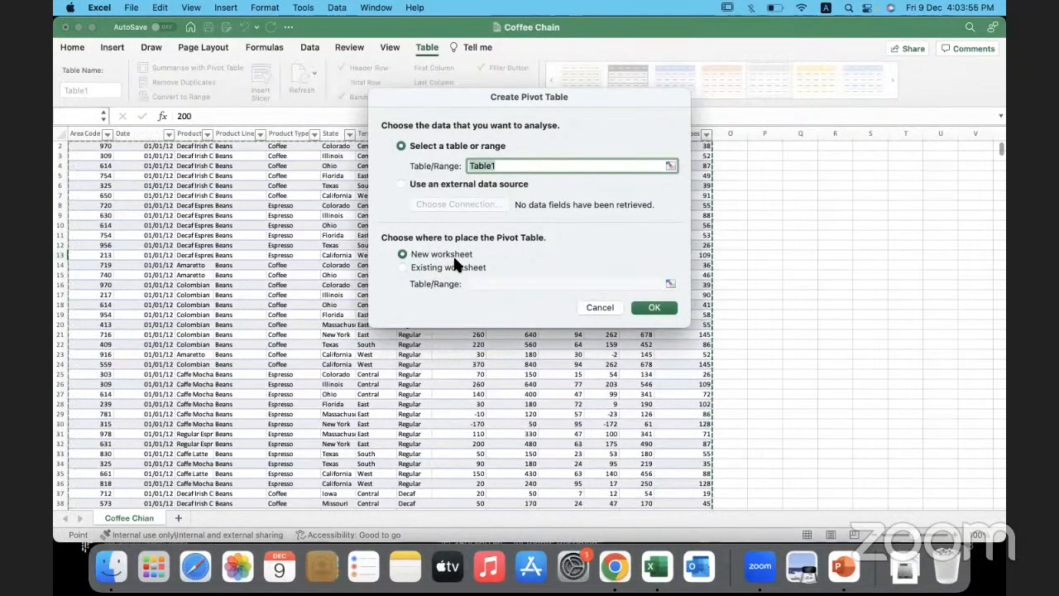
left_click(649, 307)
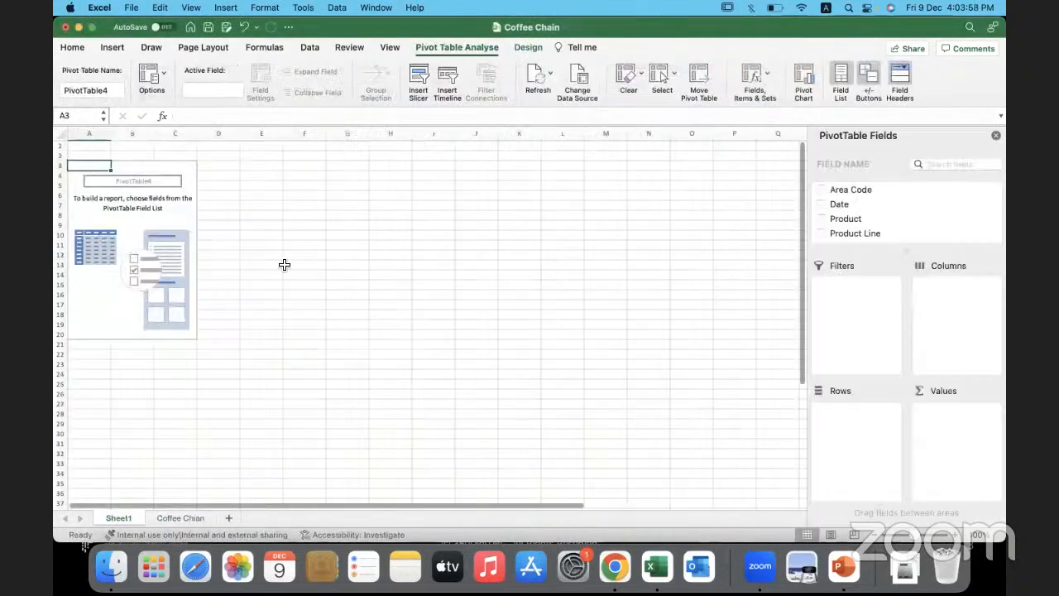
Set the font size of the whole pivot worksheet to 18 and widen all its columns.
left_click(63, 90)
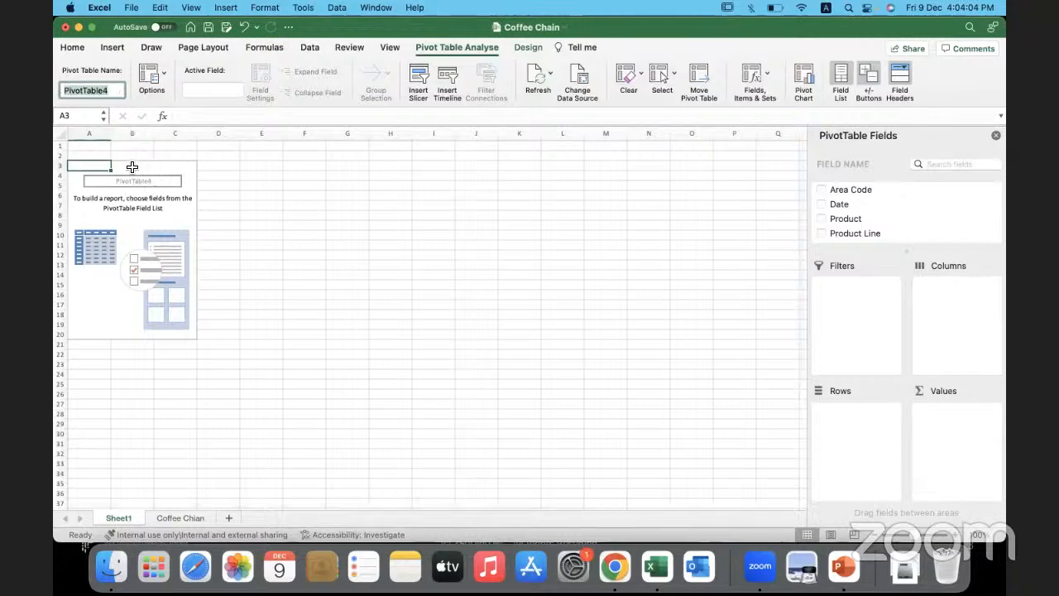
left_click(114, 296)
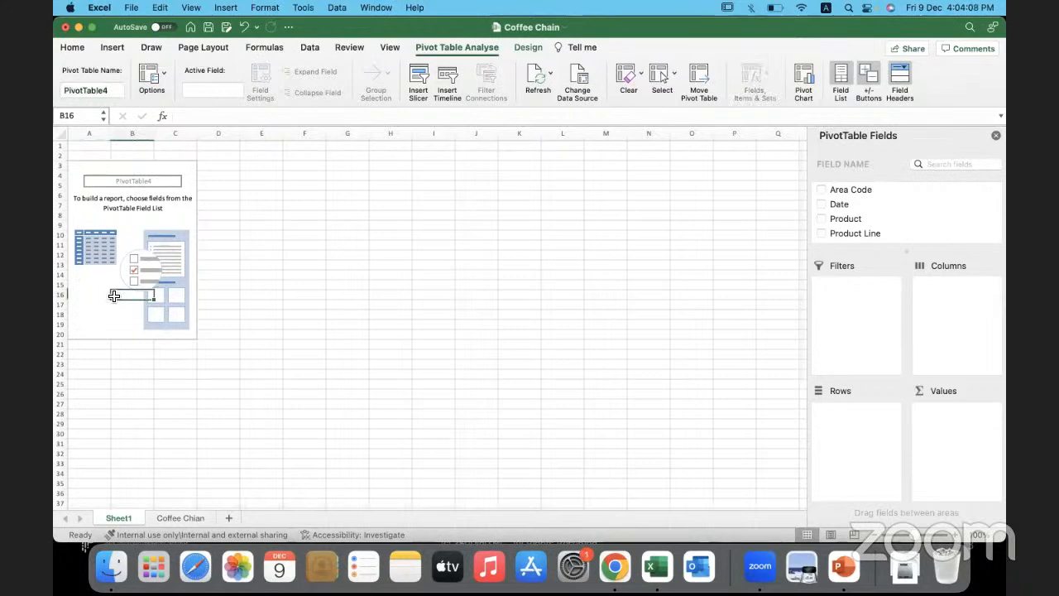
key("super+a")
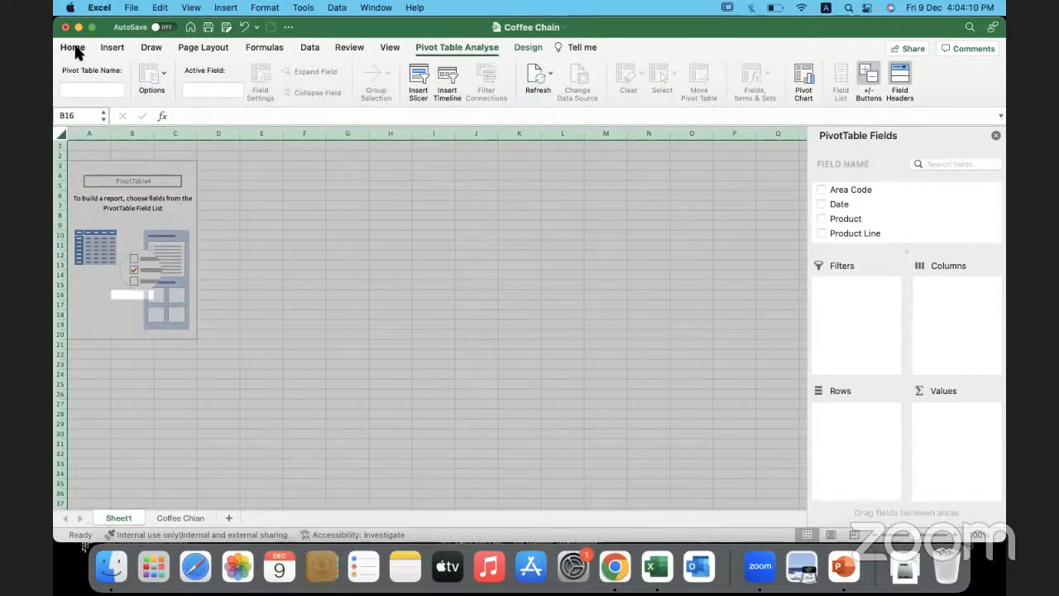
left_click(73, 48)
left_click(253, 71)
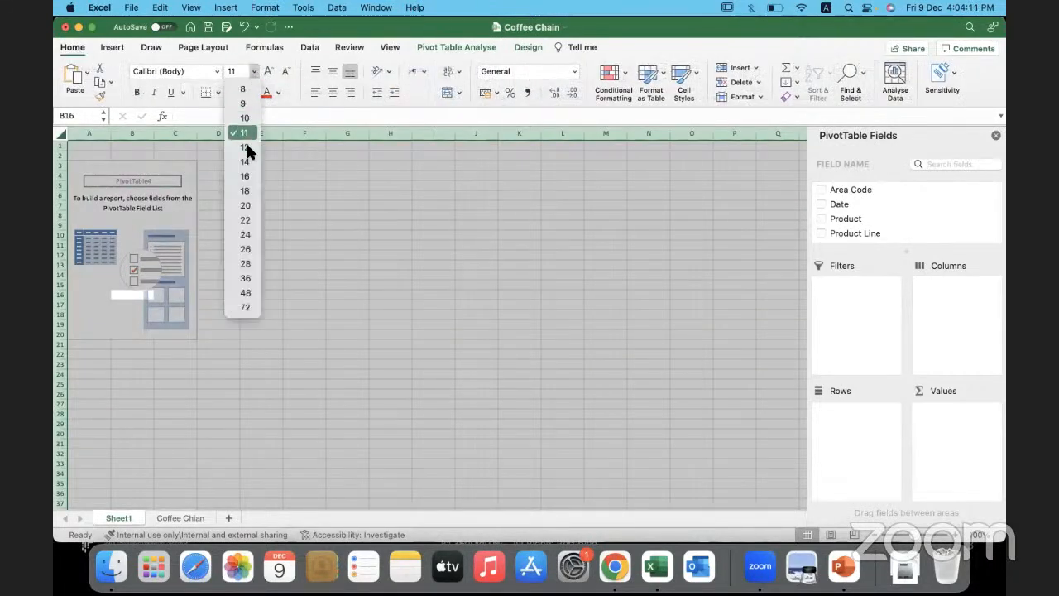
left_click(244, 191)
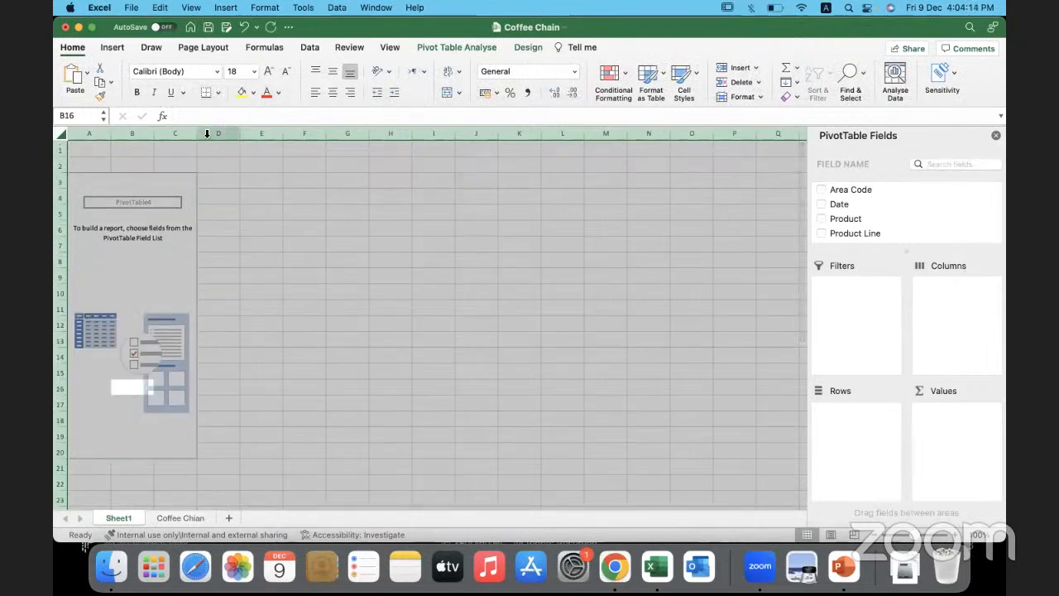
left_click_drag(199, 135, 227, 135)
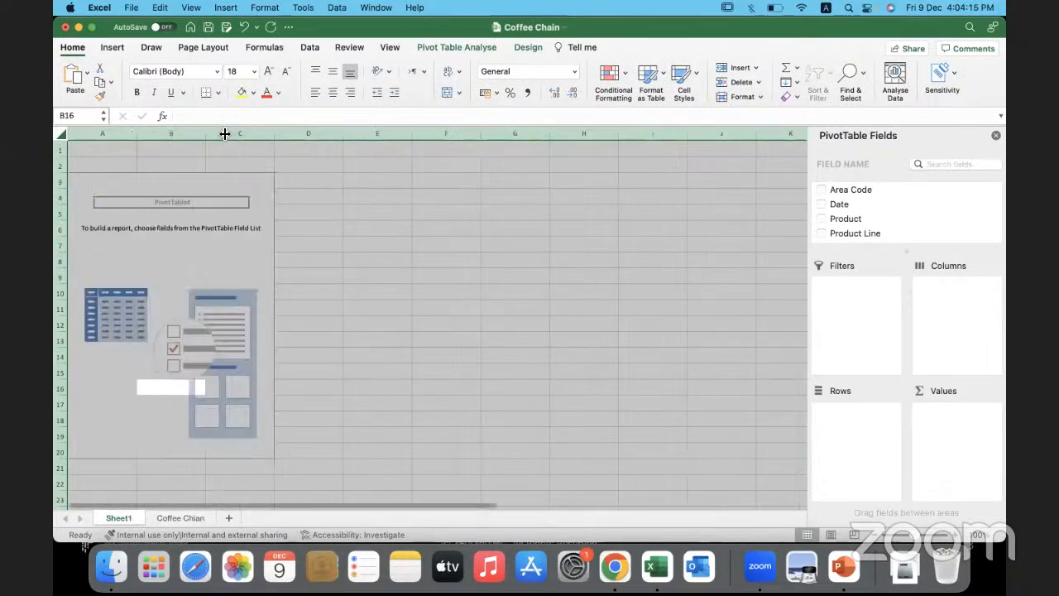
left_click(239, 191)
left_click(197, 243)
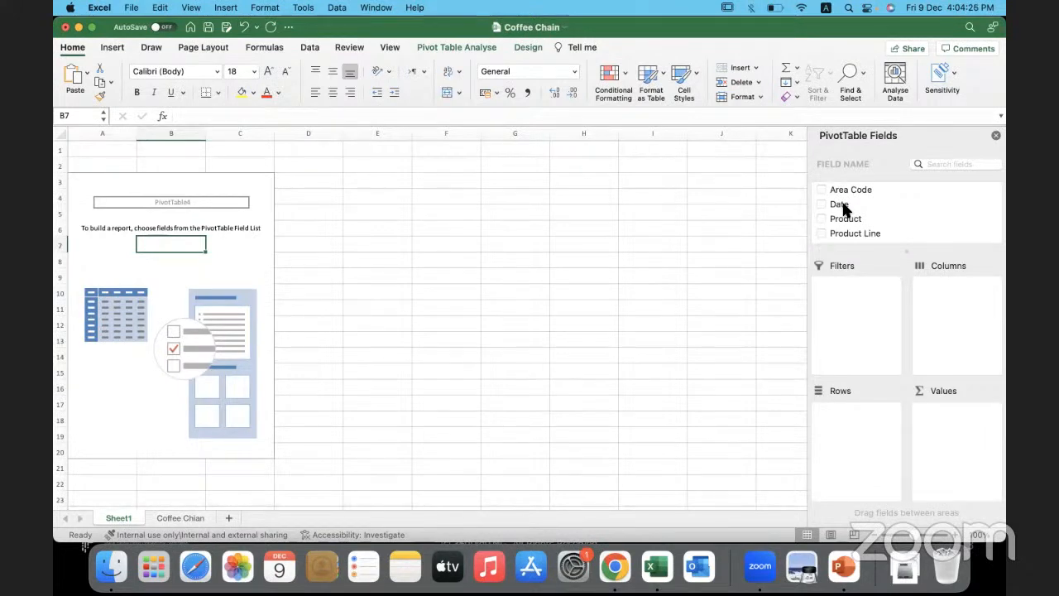
Add the Date field to the pivot table's rows and move Quarters from the rows to the columns.
left_click_drag(843, 209, 849, 387)
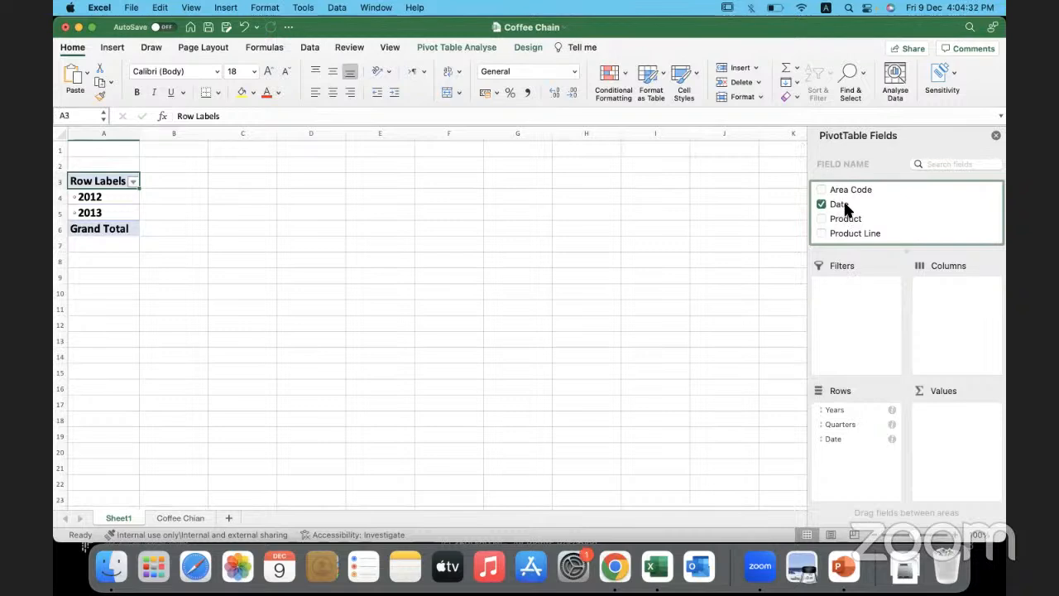
left_click(845, 425)
left_click_drag(846, 428, 958, 294)
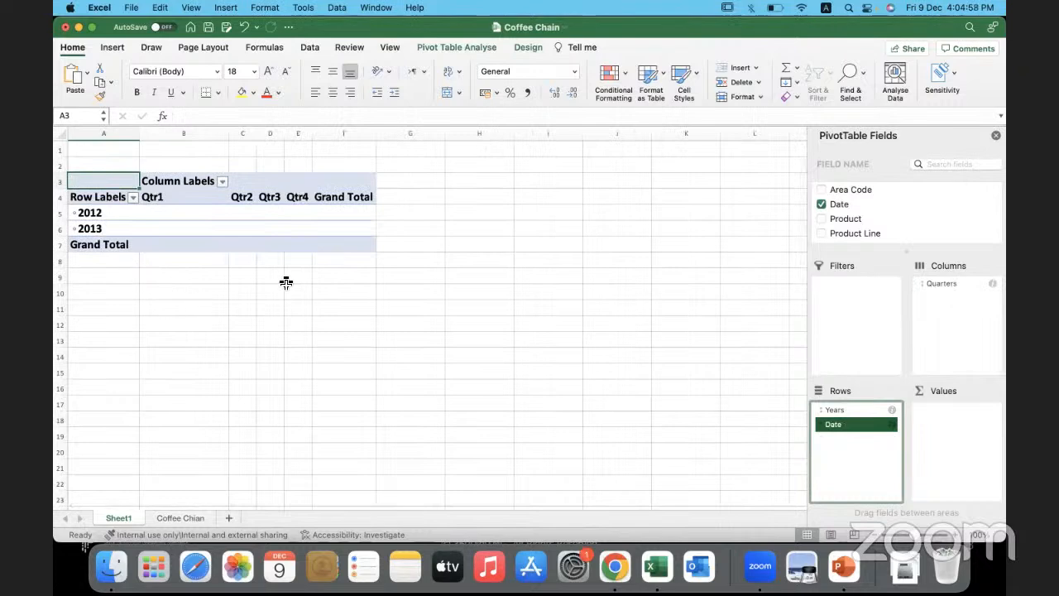
Widen the pivot table's columns C to F evenly for Qtr2, Qtr3, Qtr4 and Grand Total.
left_click(60, 213)
left_click(59, 228)
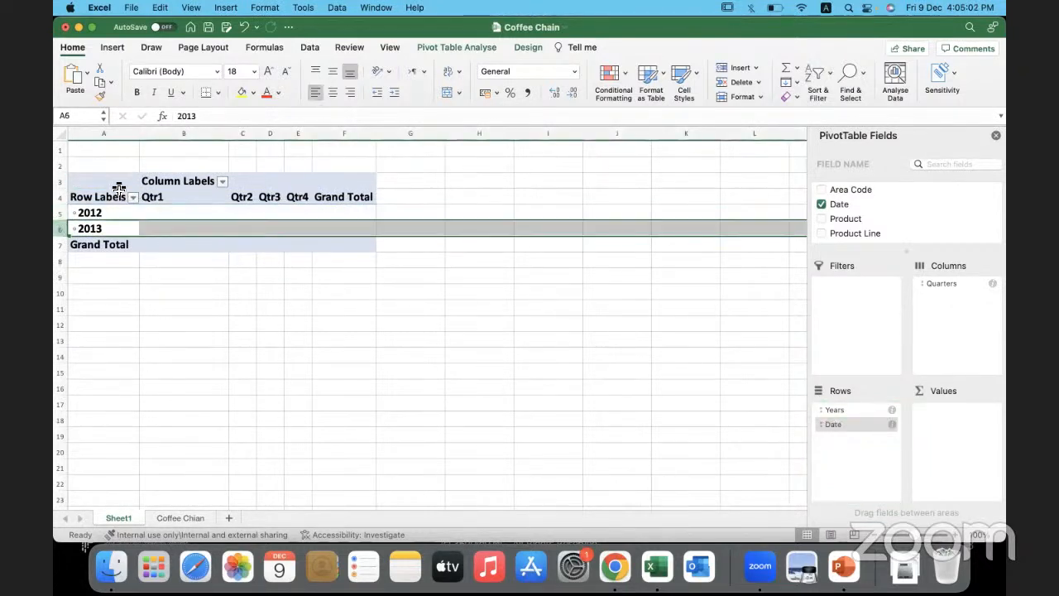
left_click(164, 139)
left_click(242, 134)
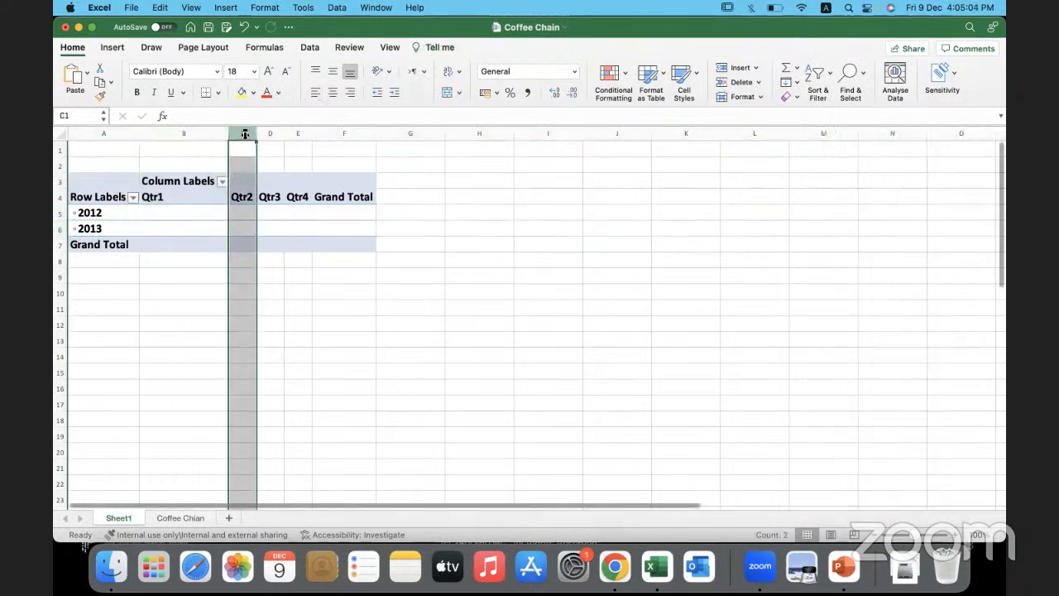
left_click_drag(246, 135, 362, 132)
left_click(210, 214)
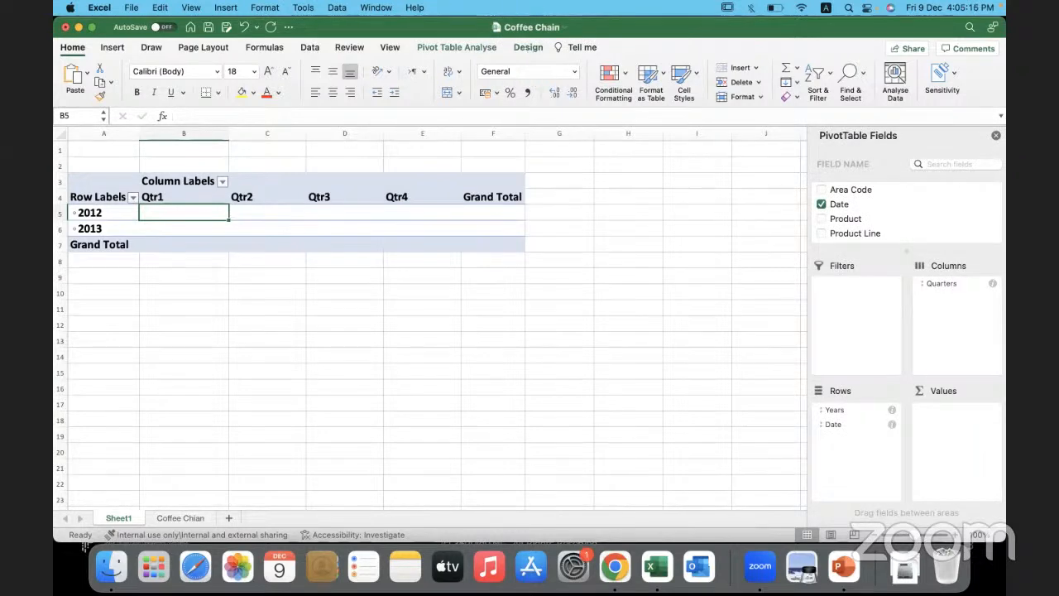
Turn off the pivot table's grand totals for rows and columns and widen the Qtr2 to Qtr4 columns.
left_click(526, 46)
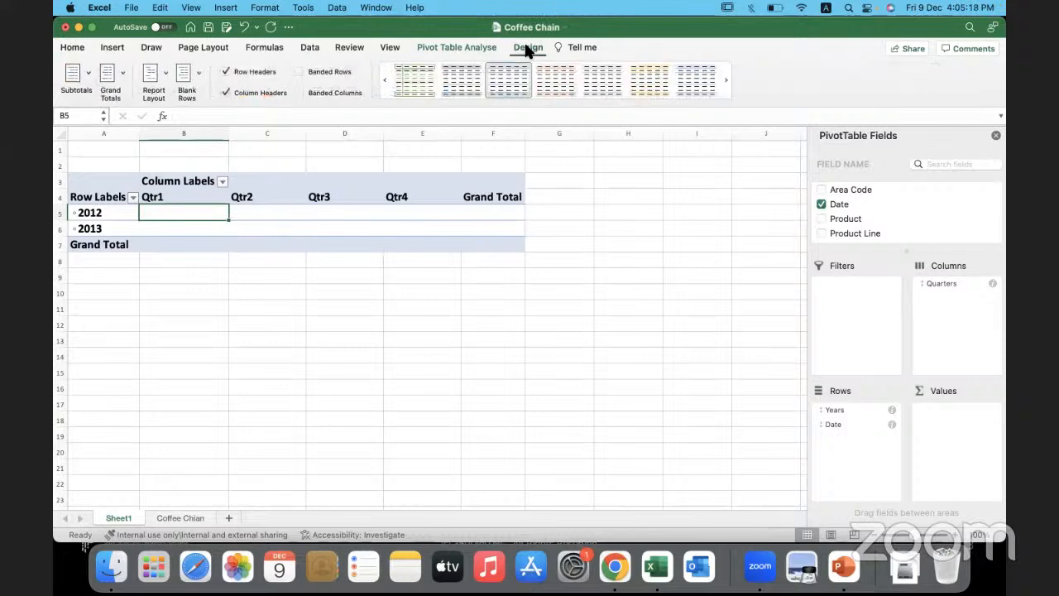
left_click(121, 75)
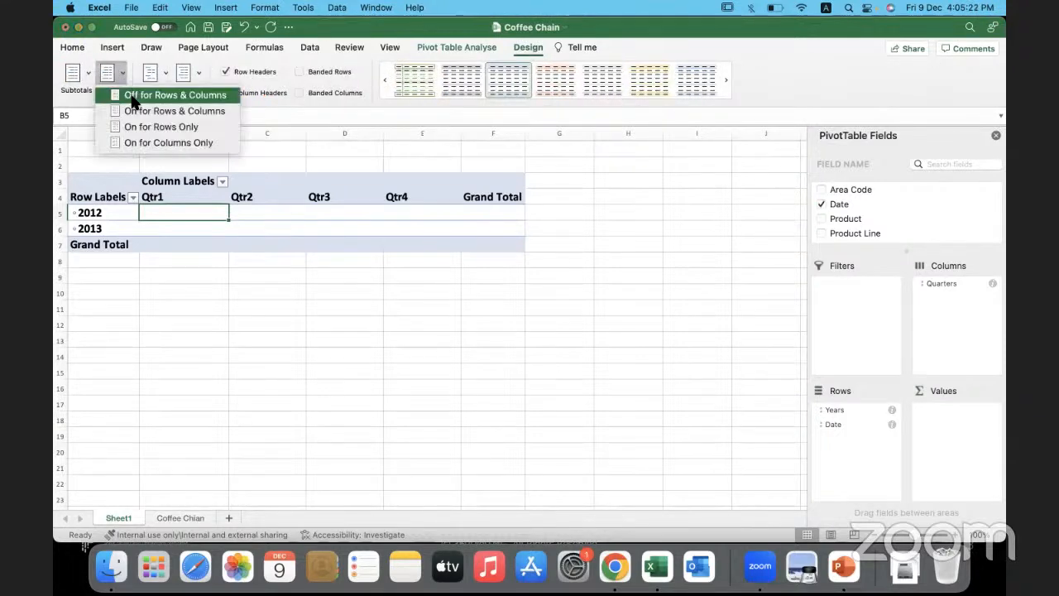
left_click(131, 96)
left_click_drag(255, 132, 431, 135)
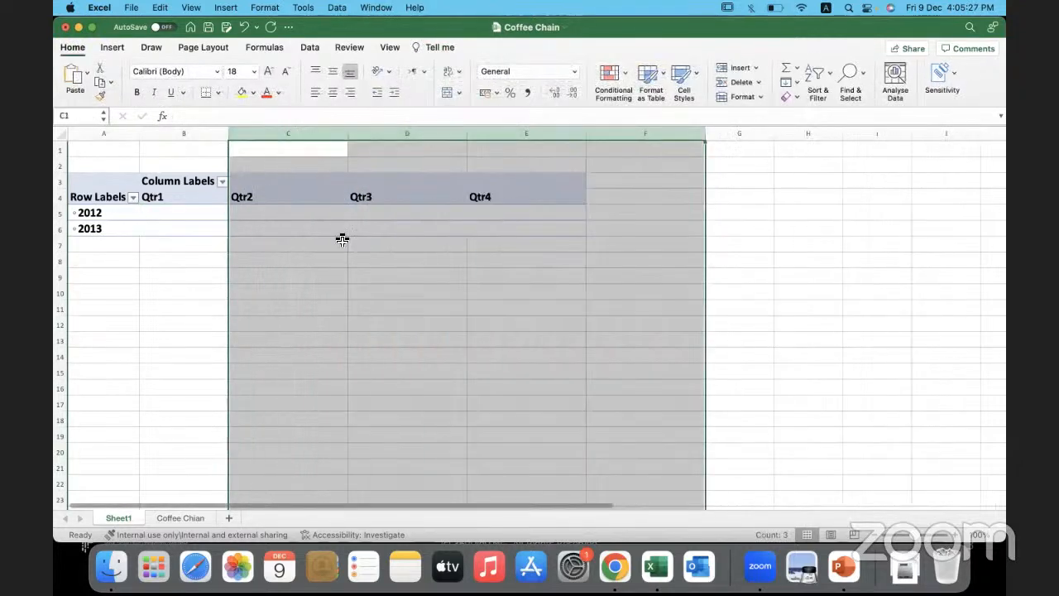
left_click(279, 214)
Add Sales to the pivot table's values and widen the Qtr2, Qtr3 and Qtr4 columns evenly.
scroll(891, 226, "down", 5)
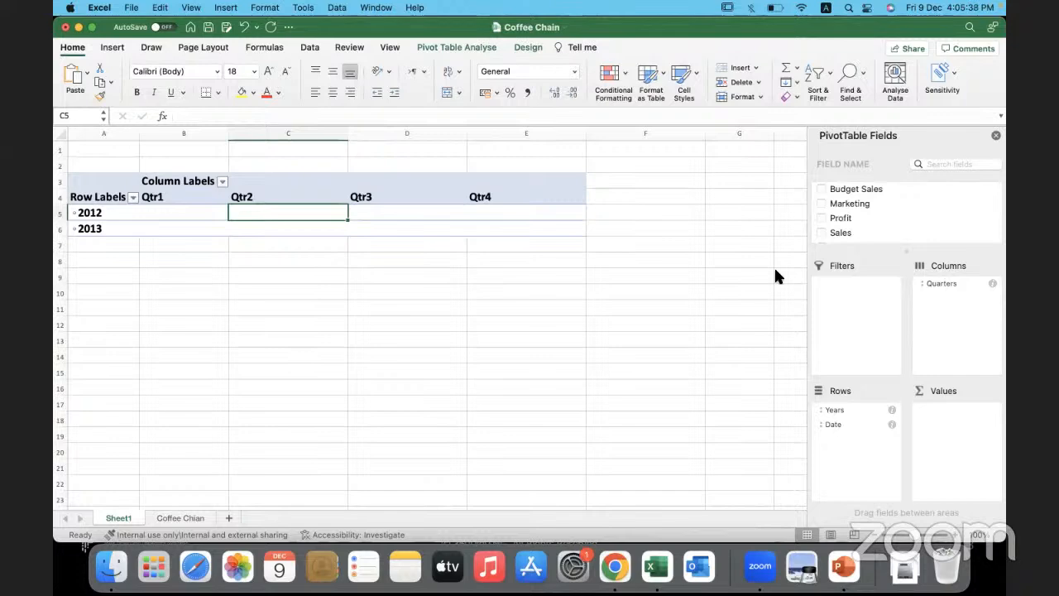
left_click_drag(843, 231, 968, 418)
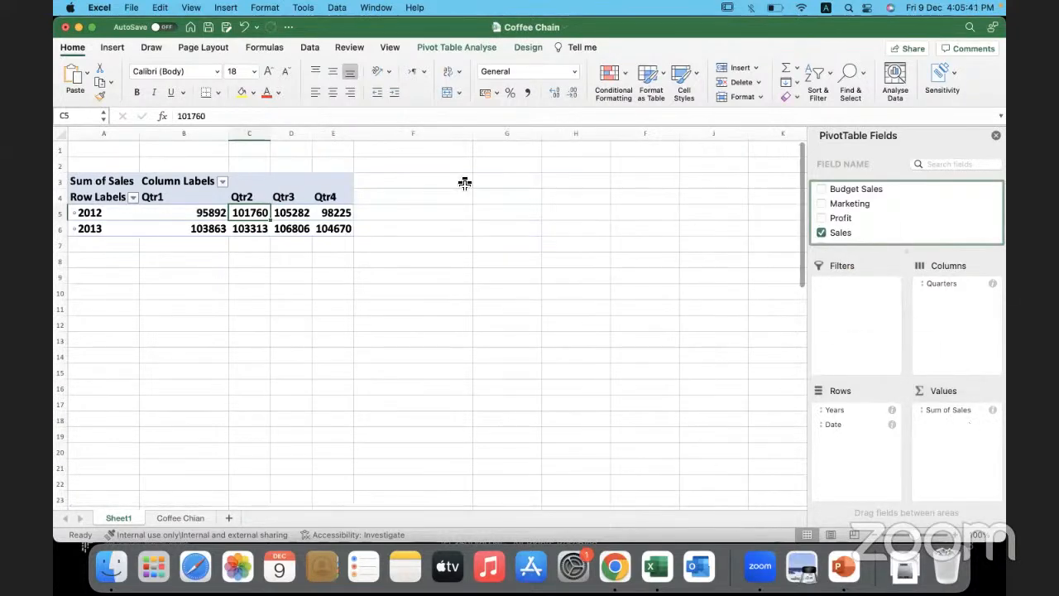
left_click_drag(252, 133, 342, 134)
left_click_drag(353, 133, 414, 133)
left_click(284, 216)
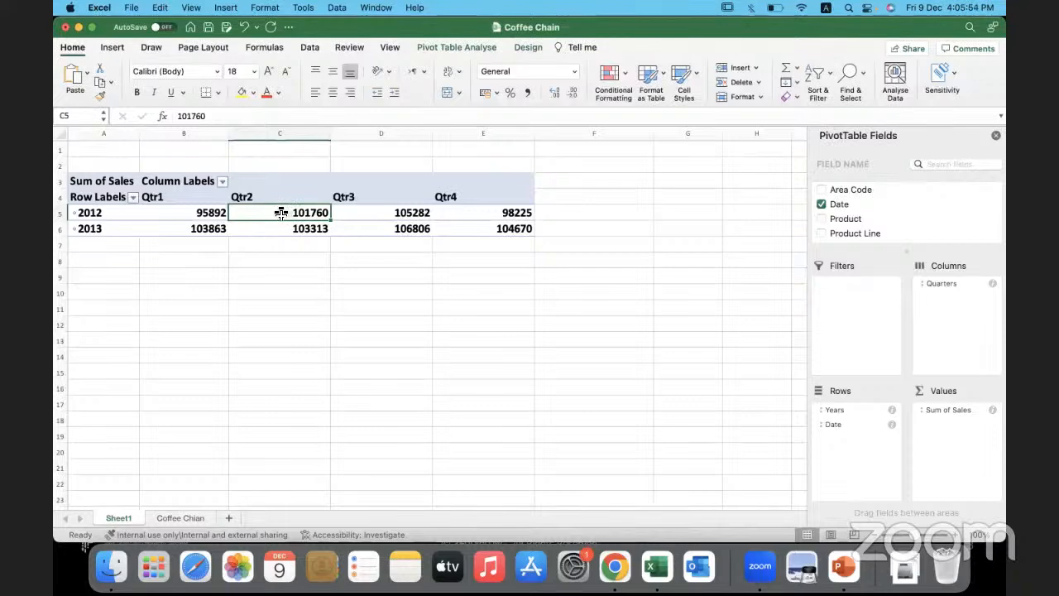
Compare the 2012 and 2013 sales sums in the pivot table for Qtr1, Qtr2 and Qtr3.
left_click(189, 214)
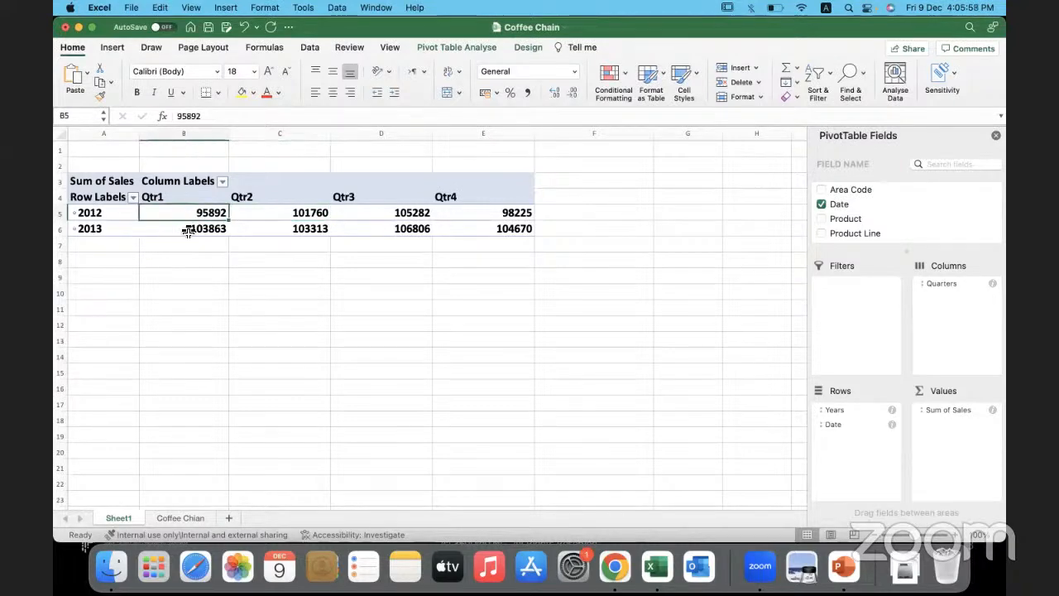
left_click_drag(192, 211, 192, 231)
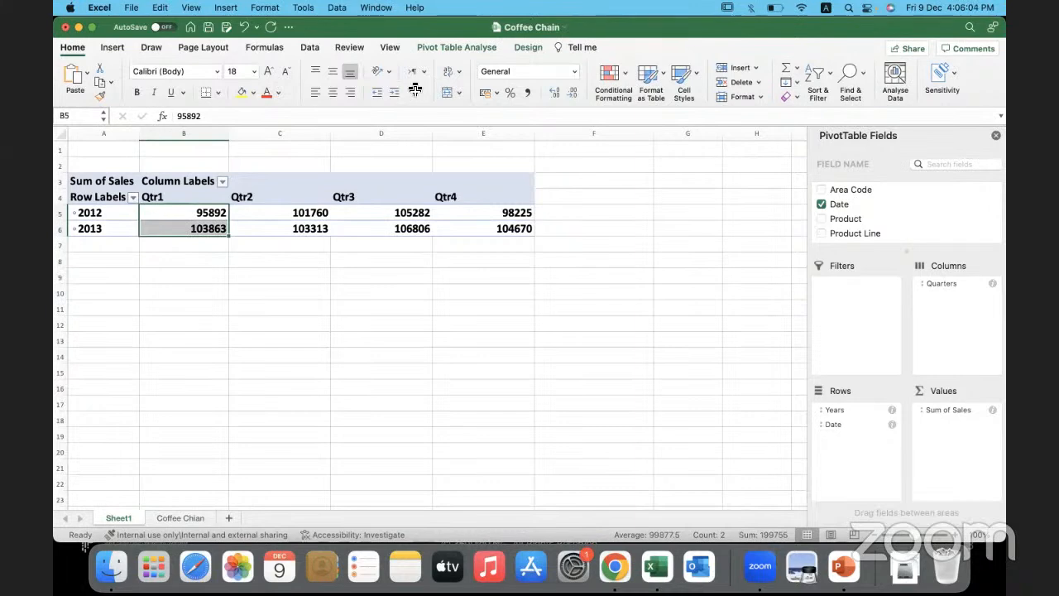
left_click_drag(248, 213, 245, 224)
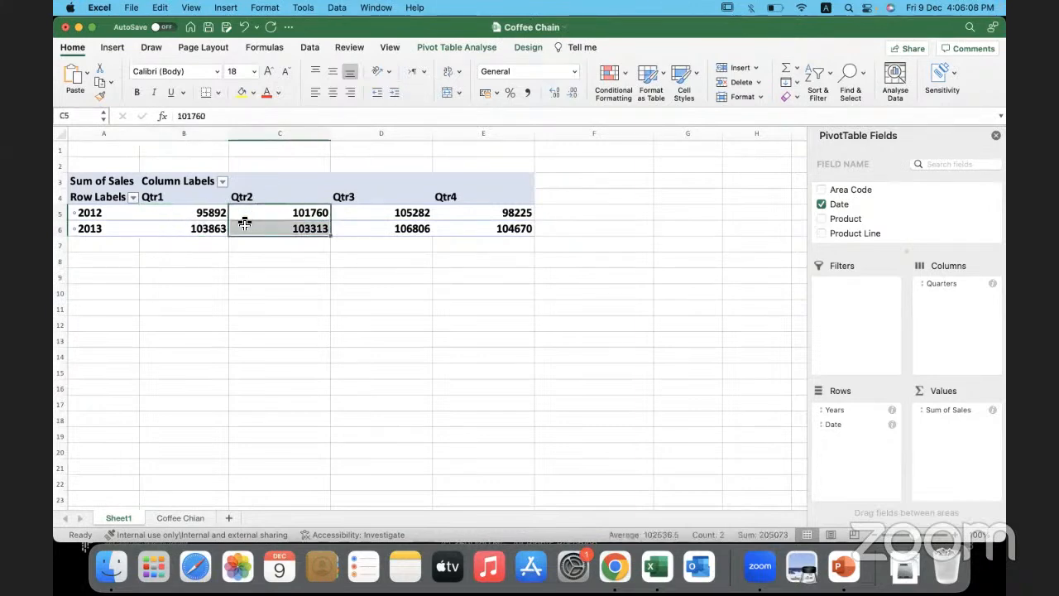
left_click(361, 228)
left_click_drag(365, 213, 366, 224)
left_click_drag(186, 212, 157, 230)
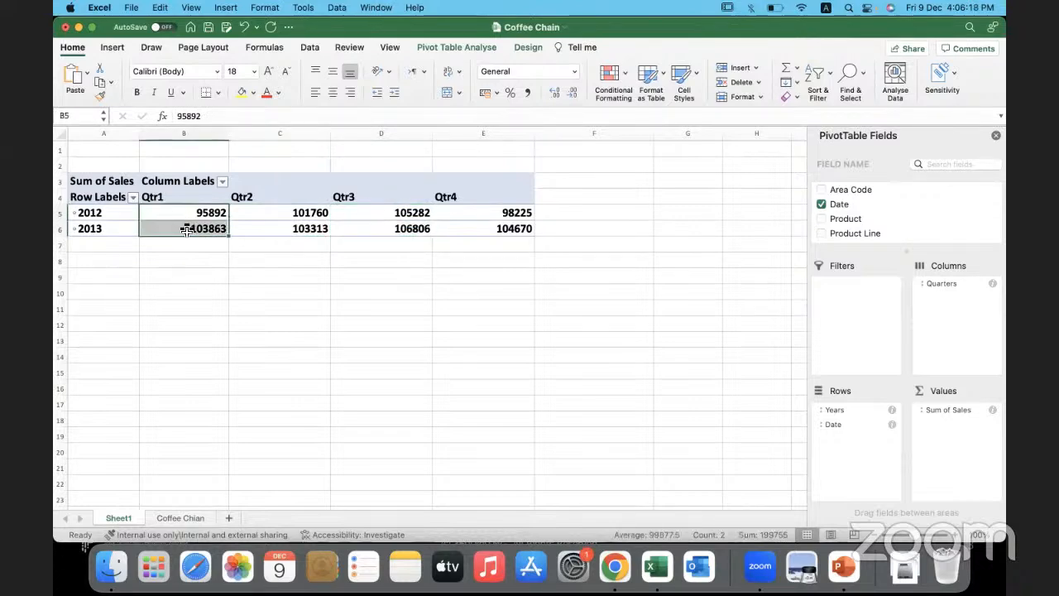
left_click_drag(277, 212, 277, 225)
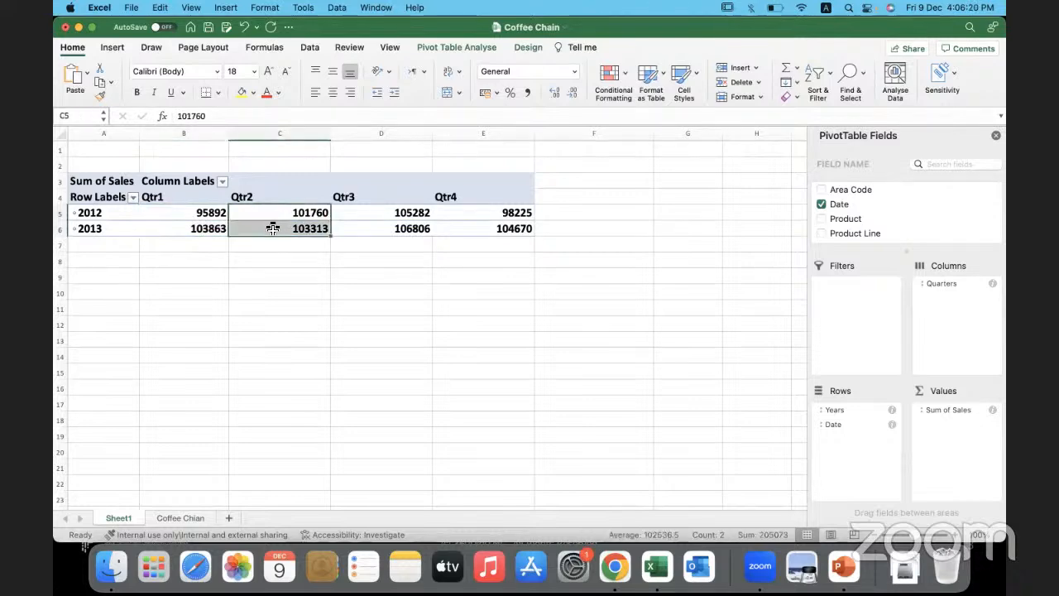
left_click(273, 229)
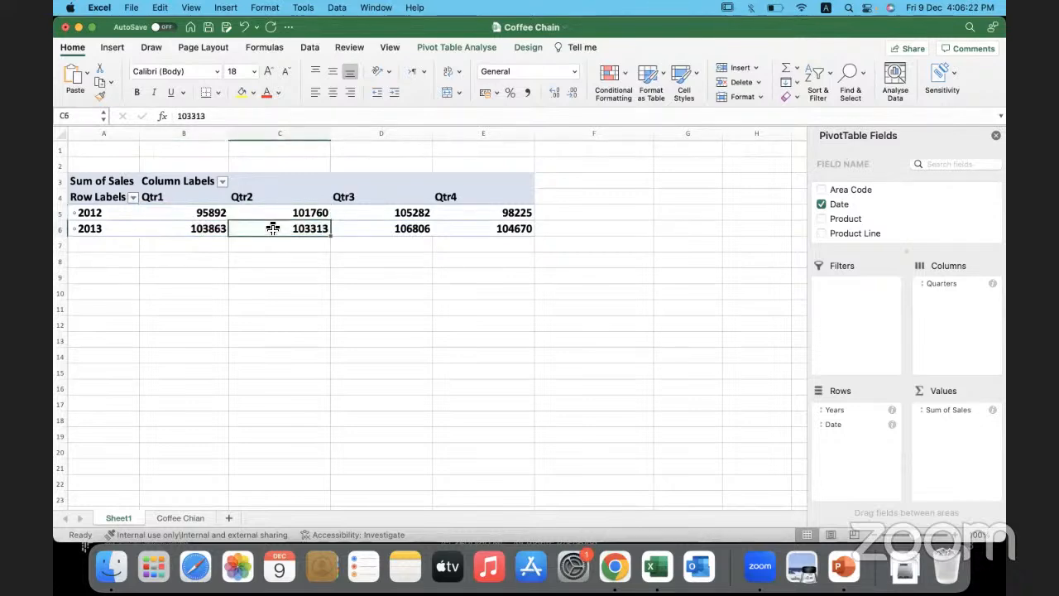
Show the Sum of Sales values as % Difference From, with Years as base field and (previous) as base item.
right_click(273, 228)
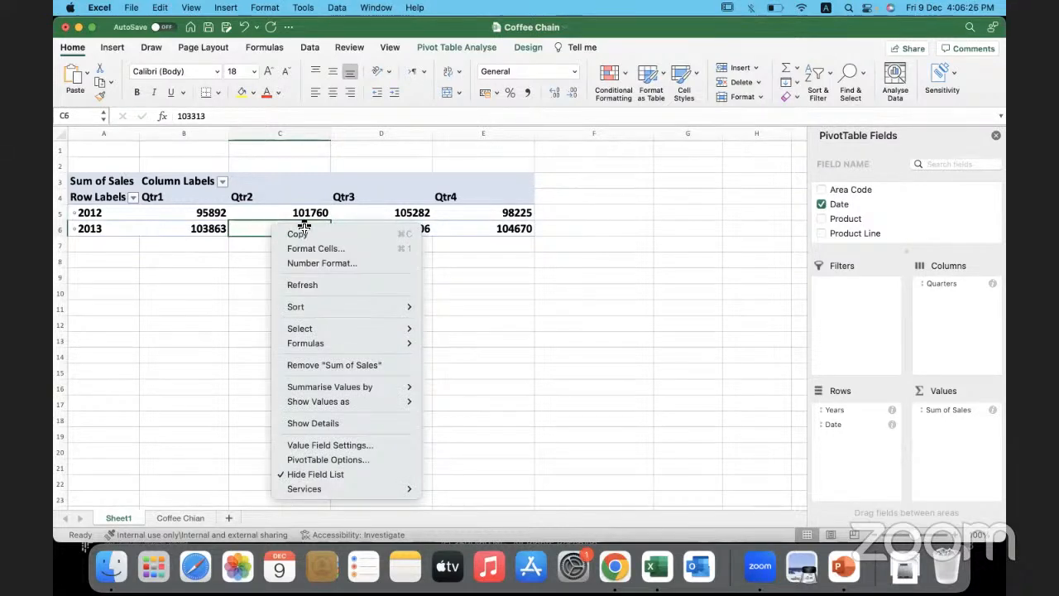
mouse_move(382, 401)
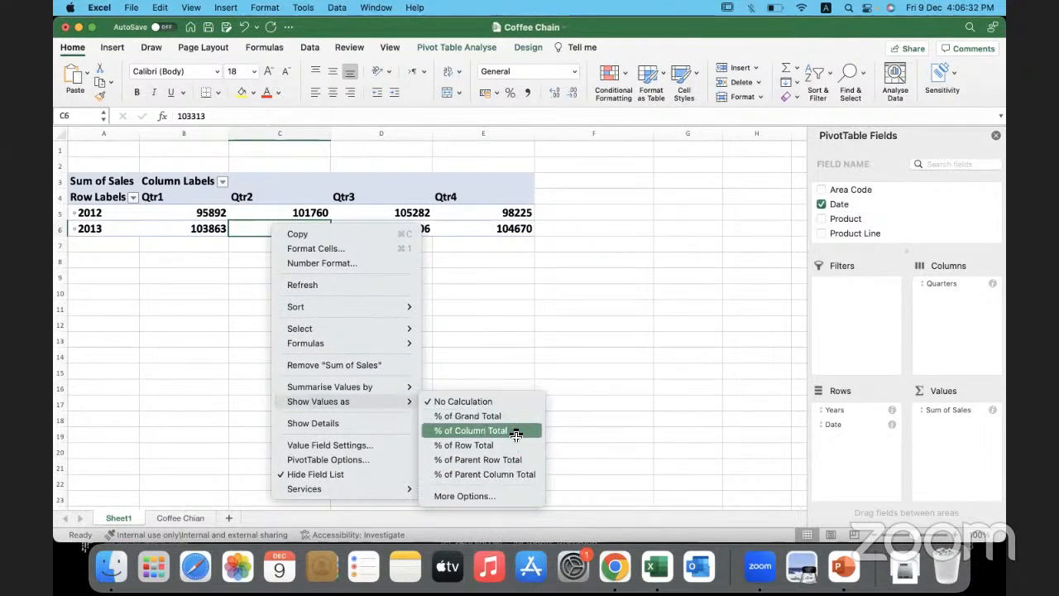
left_click(512, 498)
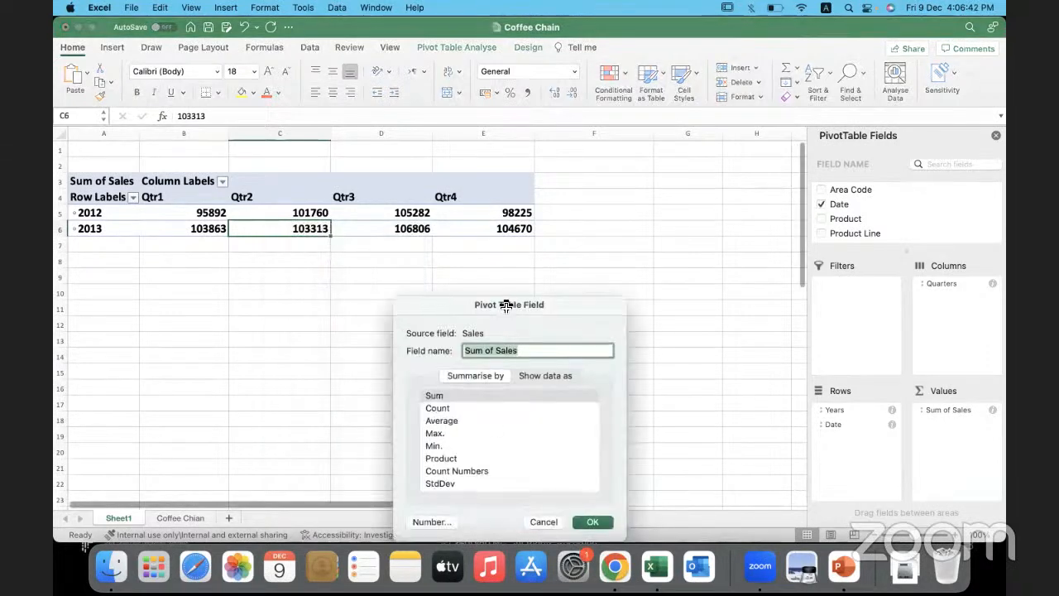
left_click_drag(508, 303, 553, 199)
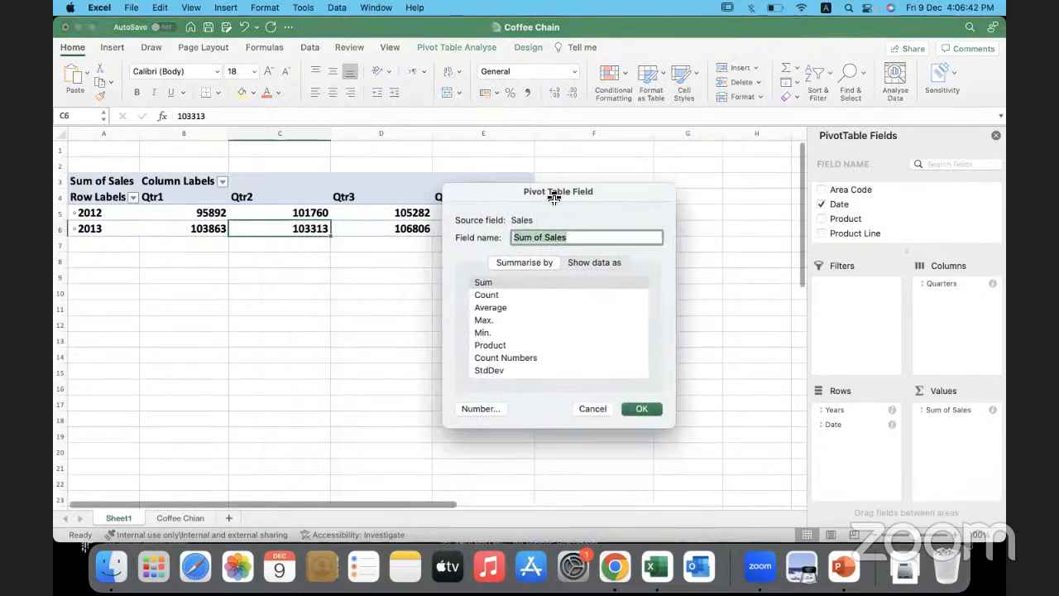
left_click(589, 265)
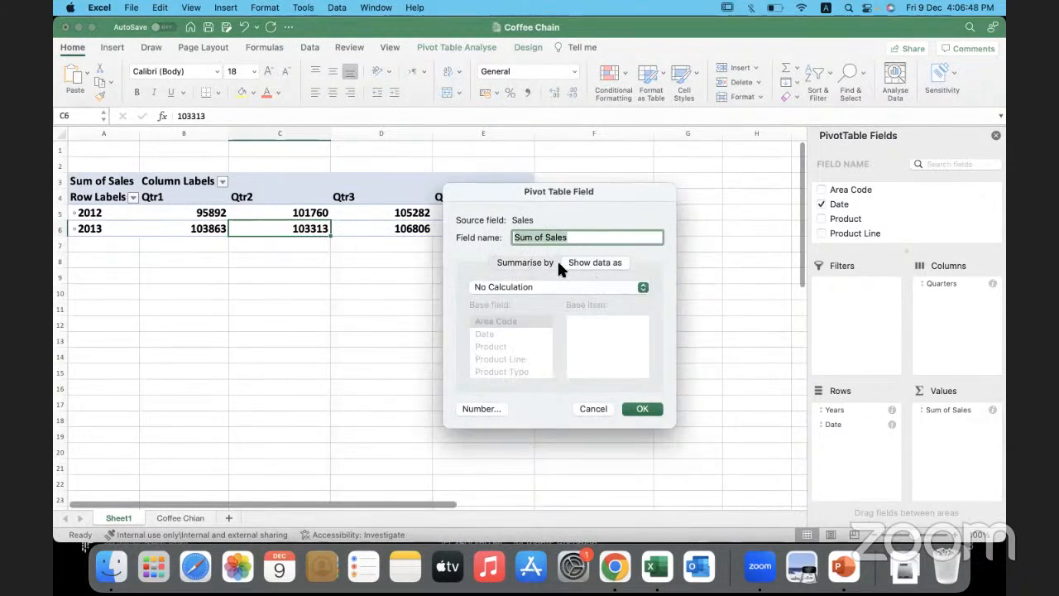
left_click(538, 286)
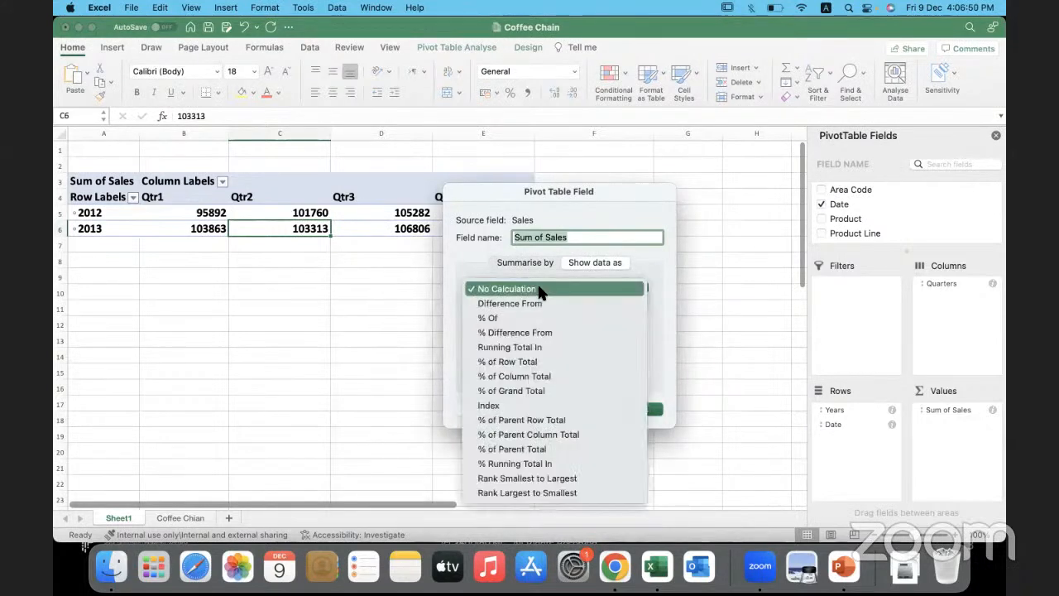
left_click(522, 333)
scroll(518, 335, "down", 5)
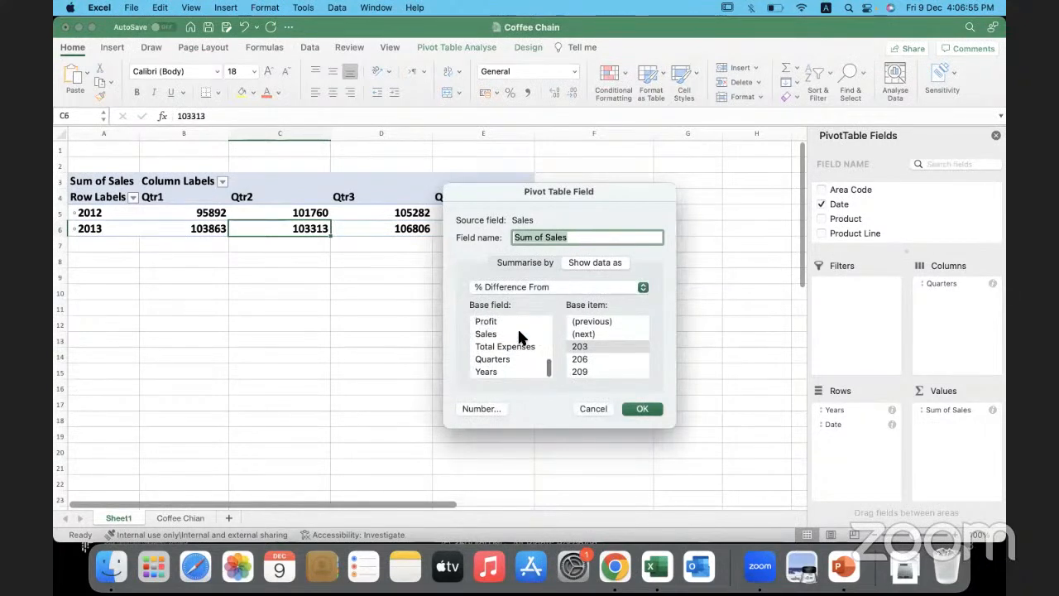
left_click(490, 371)
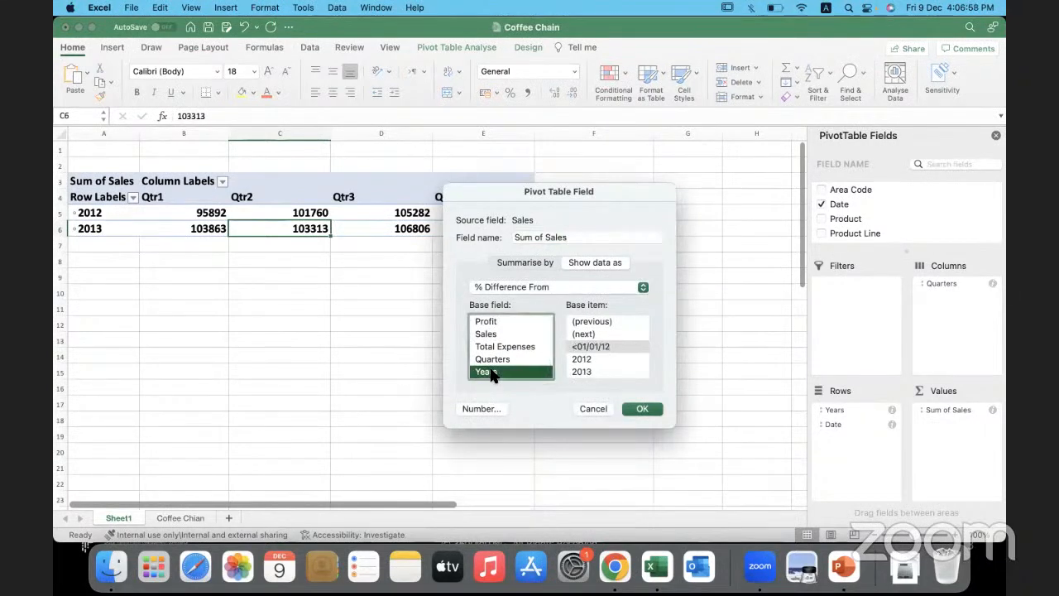
left_click(606, 321)
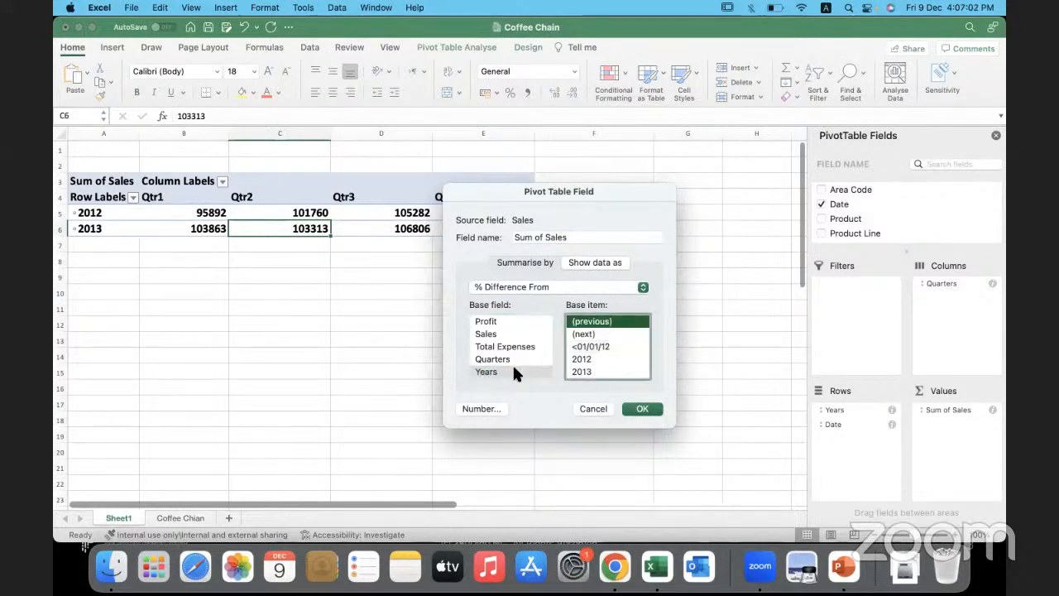
left_click(642, 409)
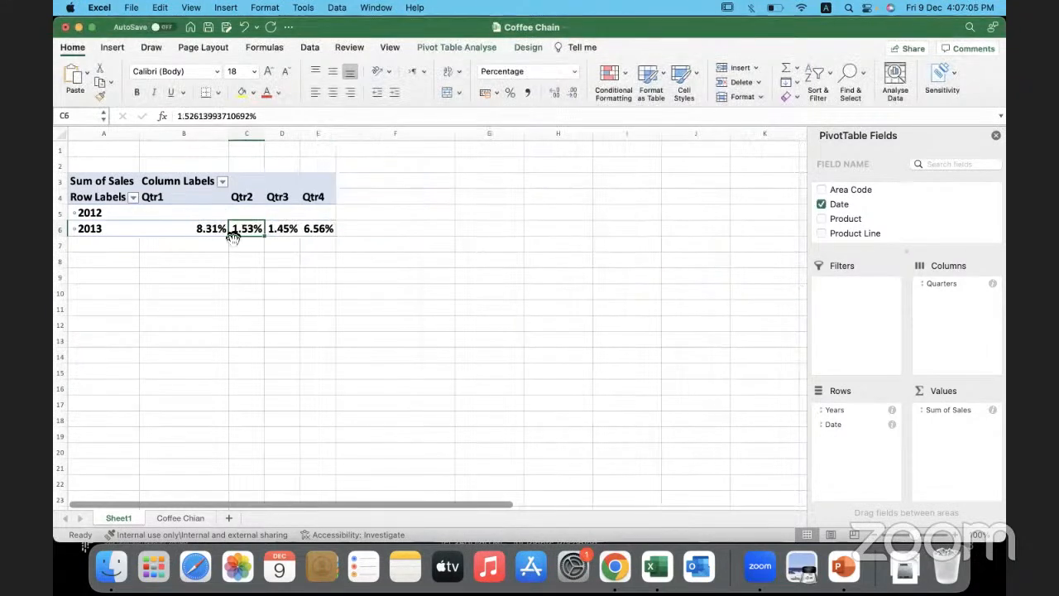
Widen the pivot table's Qtr2, Qtr3 and Qtr4 columns evenly.
left_click_drag(259, 134, 336, 134)
left_click_drag(336, 134, 378, 134)
left_click(189, 253)
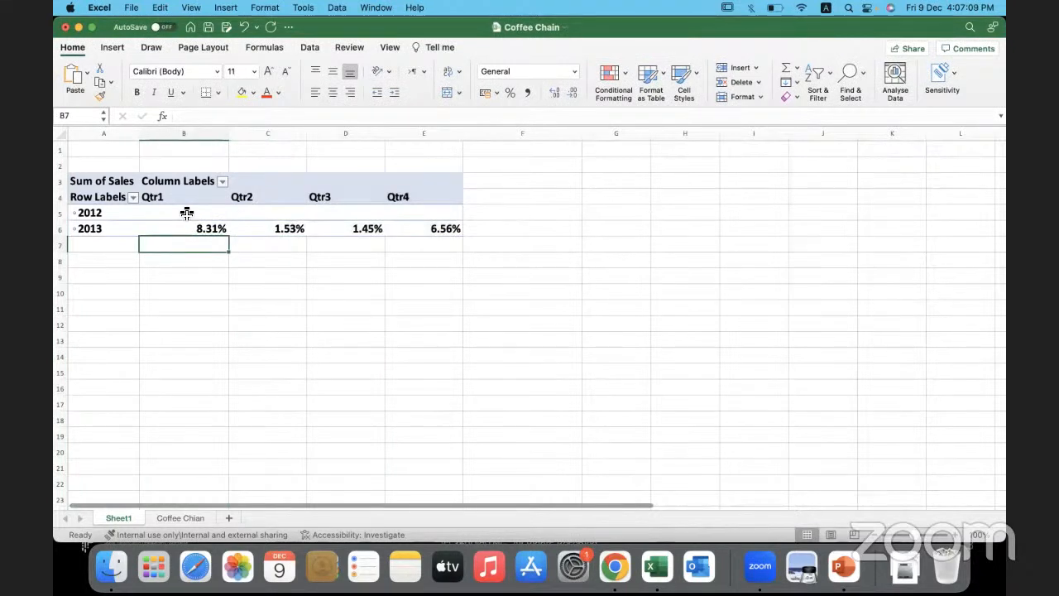
Examine the 2013 percentage difference from 2012 in the pivot table for Qtr1, Qtr2 and Qtr3.
left_click(185, 213)
left_click(173, 229)
left_click_drag(178, 213, 178, 228)
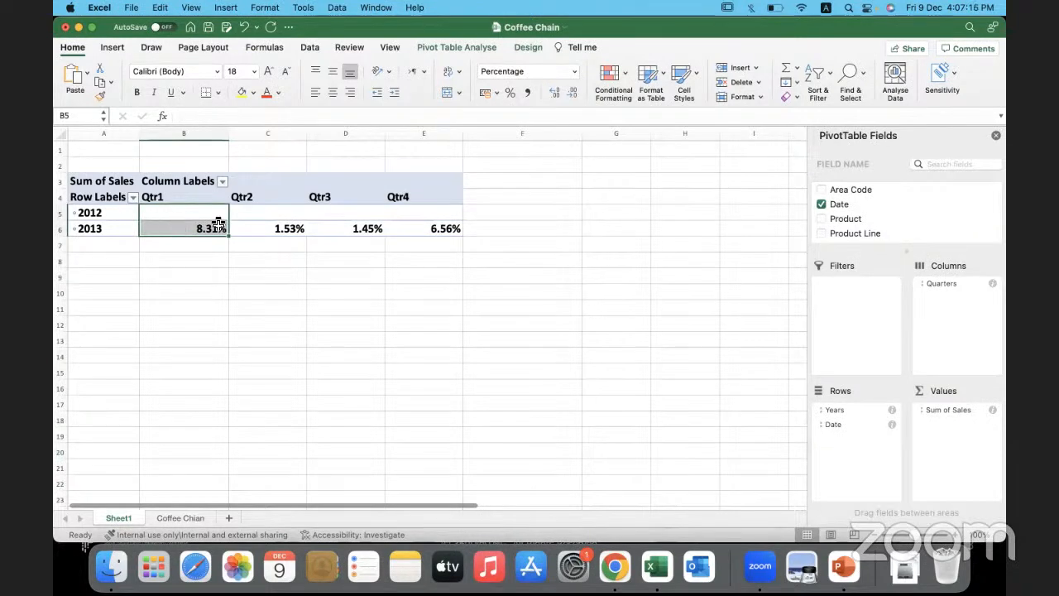
left_click_drag(250, 217, 249, 225)
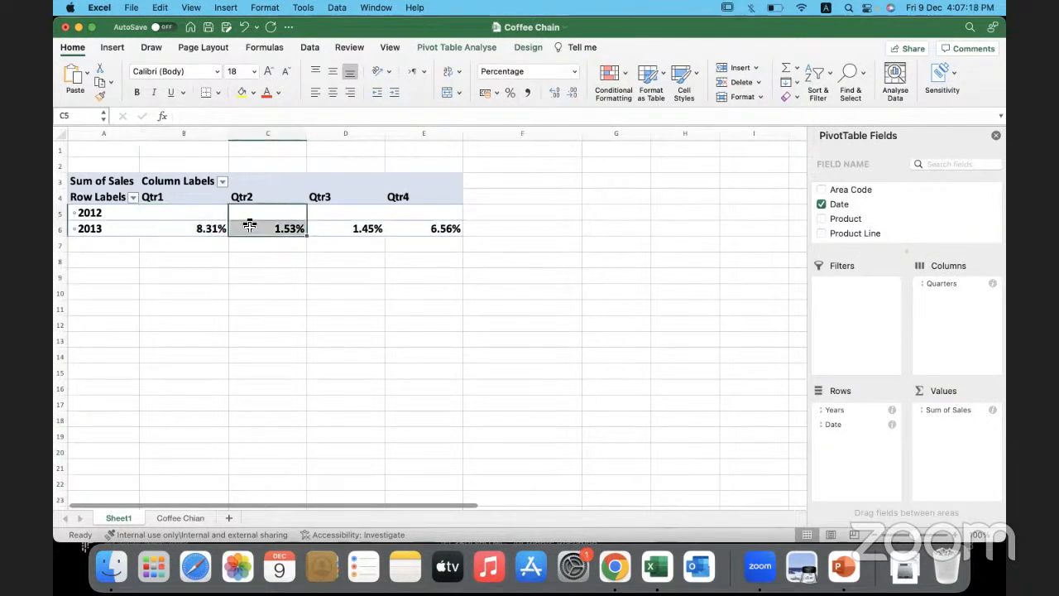
left_click_drag(247, 219, 338, 227)
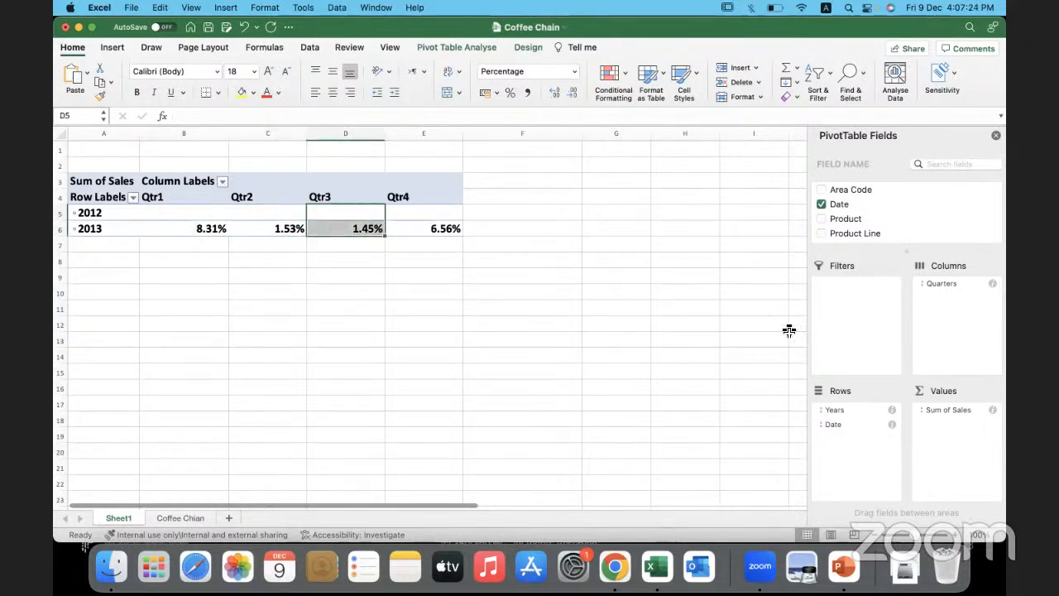
Take Quarters out of the pivot table's columns, examine the overall 2012 to 2013 percentage difference, and undo the removal.
left_click_drag(941, 284, 624, 361)
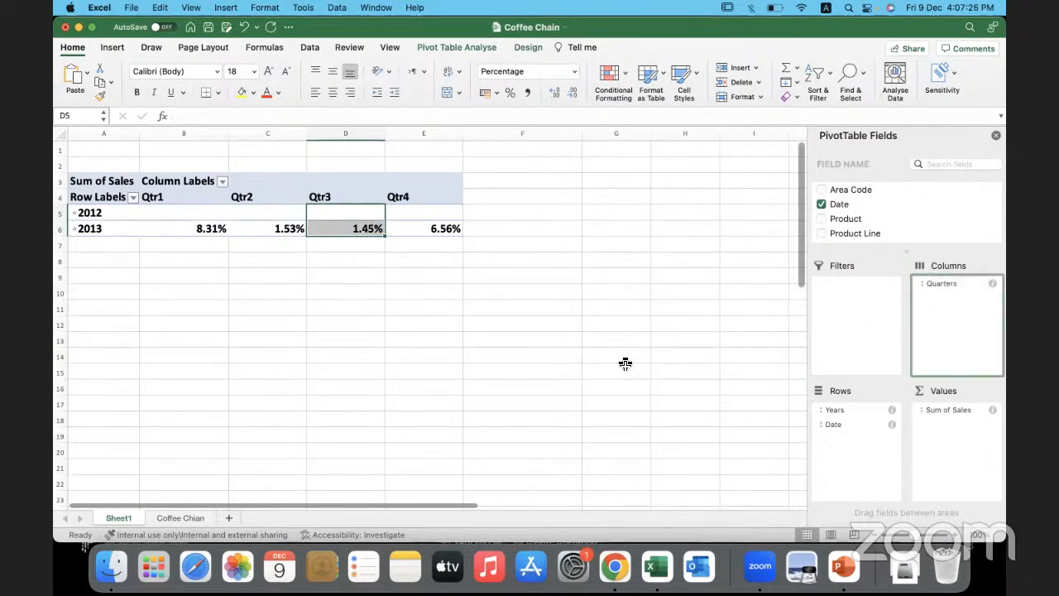
left_click(174, 197)
left_click(174, 211)
left_click(167, 200)
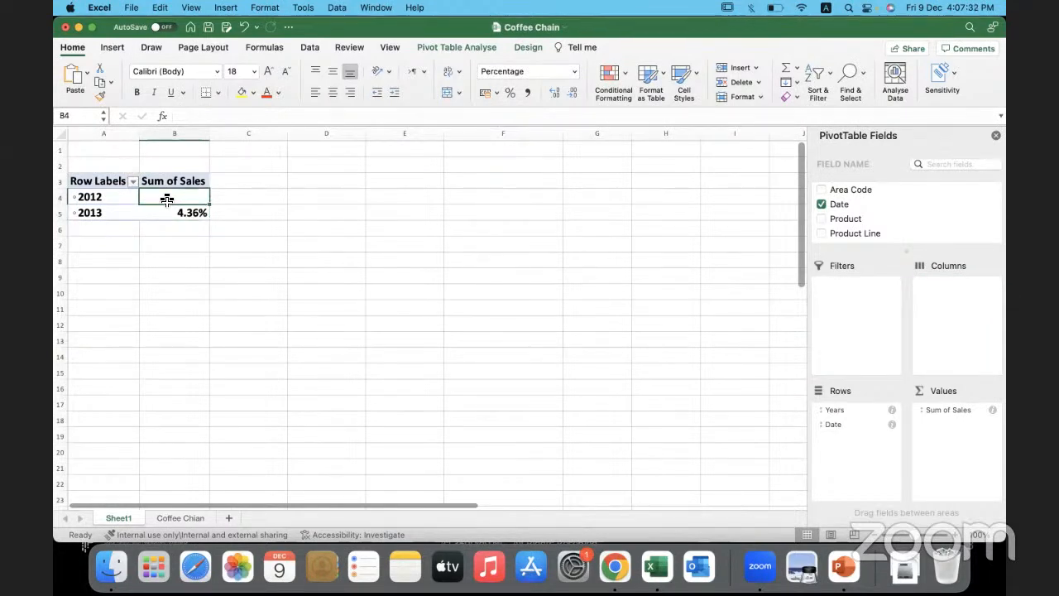
left_click(157, 213)
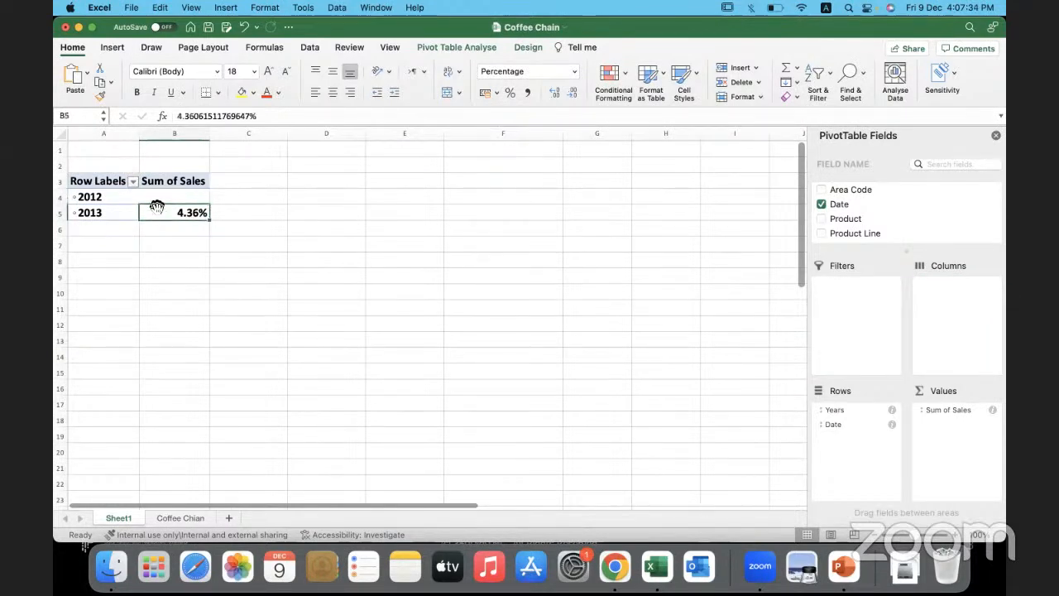
left_click_drag(157, 197, 158, 214)
left_click(157, 213)
left_click_drag(159, 198, 167, 217)
left_click(167, 217)
key("super+z")
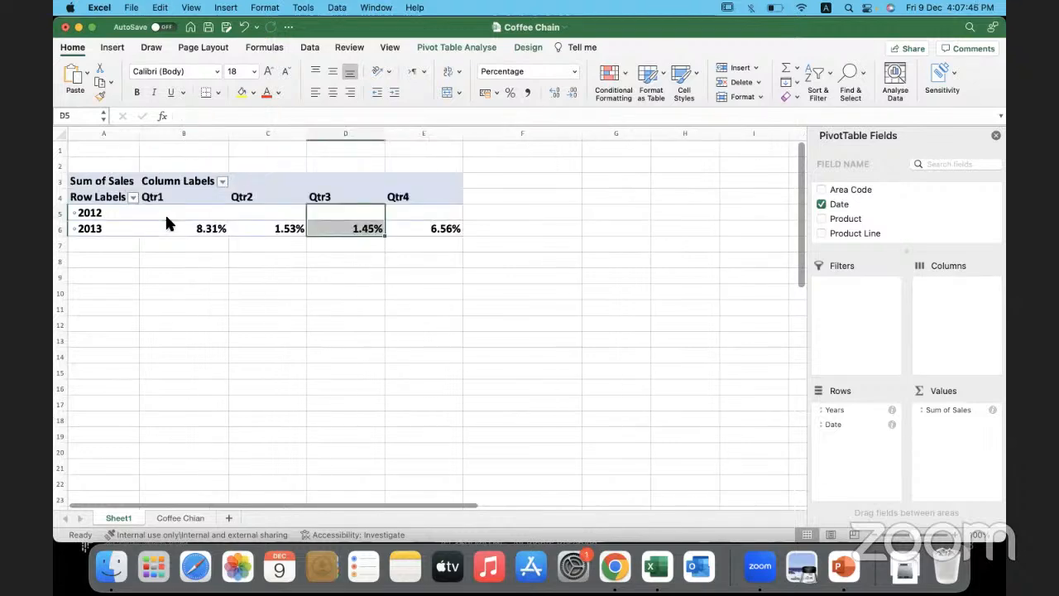
Compare the year-over-year percentage differences across the quarters, checking Qtr4 and Qtr1 for 2012 and 2013.
left_click_drag(217, 214, 411, 225)
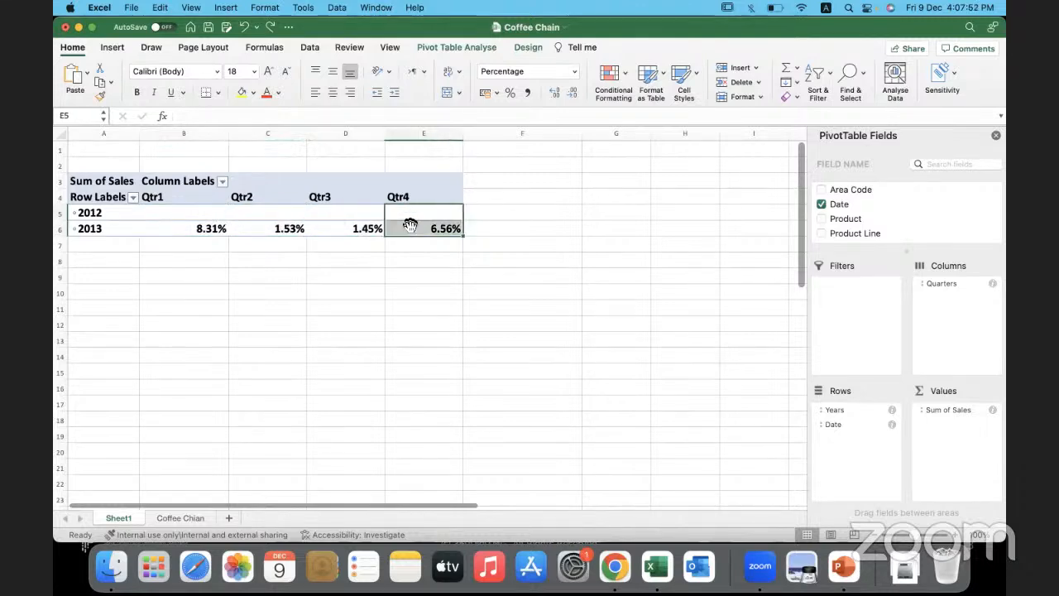
left_click(411, 225)
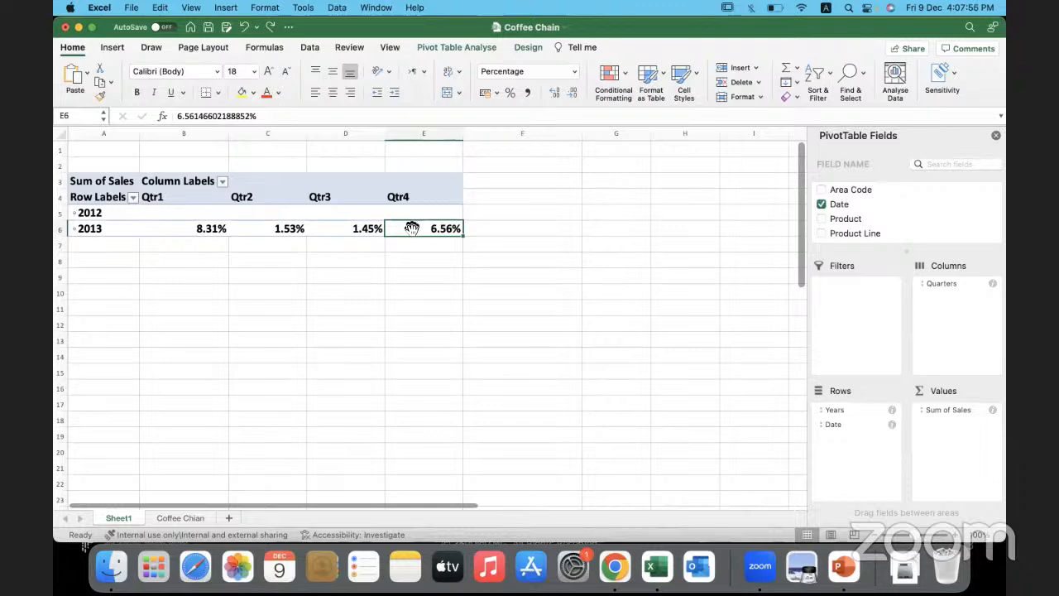
left_click_drag(205, 218, 213, 230)
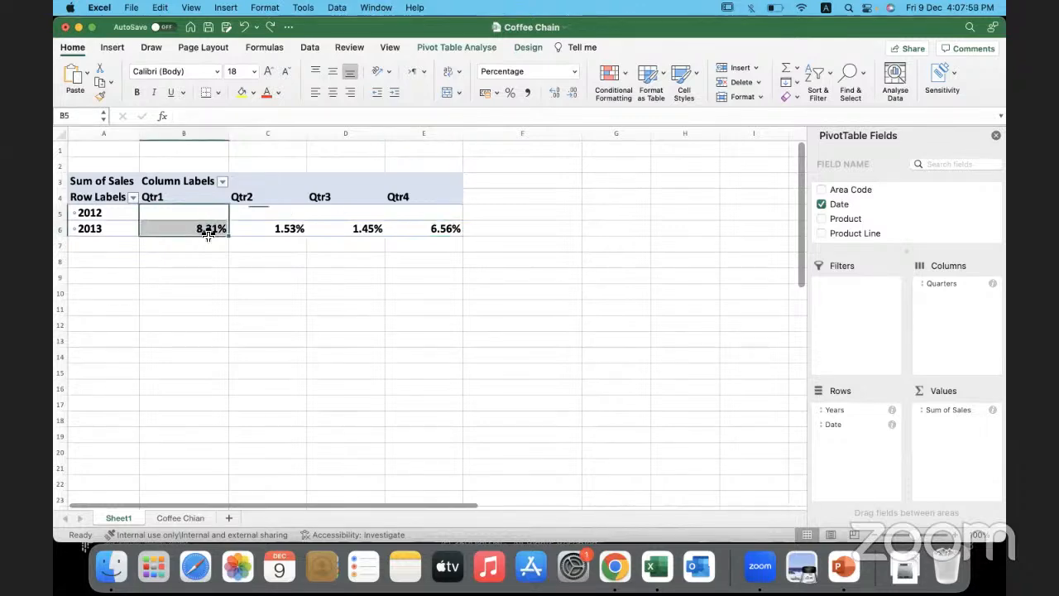
Examine the pivot table's 2012 row from Qtr1 to Qtr4 for quarter-to-quarter comparisons.
left_click(257, 214)
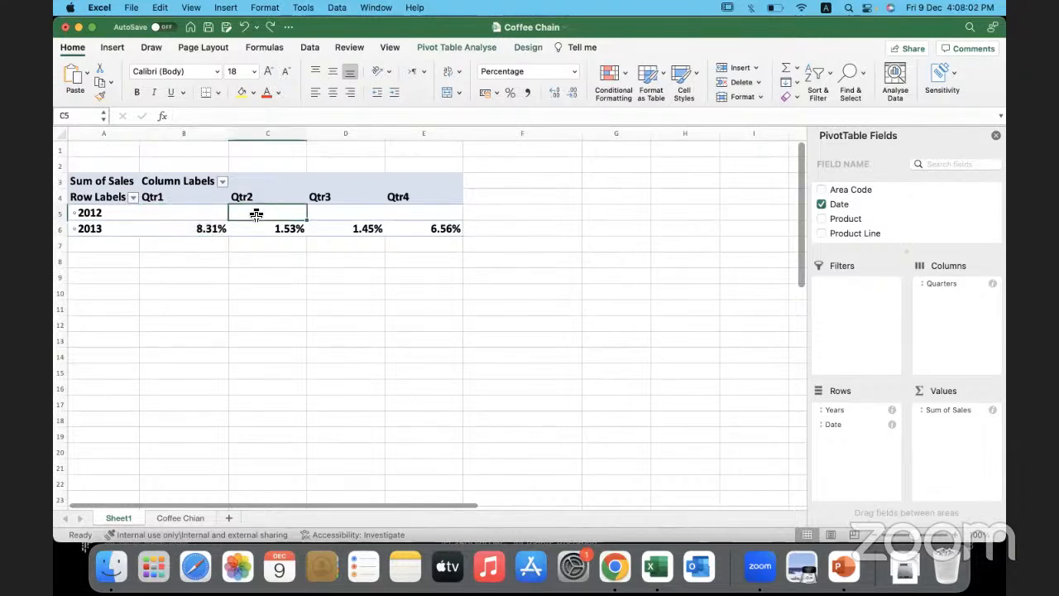
left_click_drag(221, 213, 236, 213)
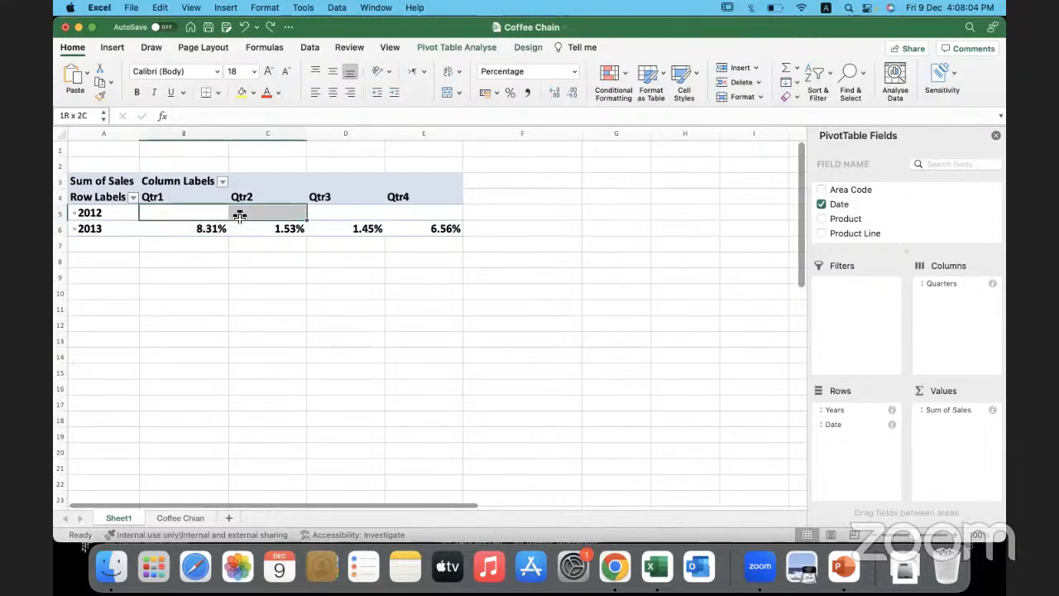
left_click(243, 214)
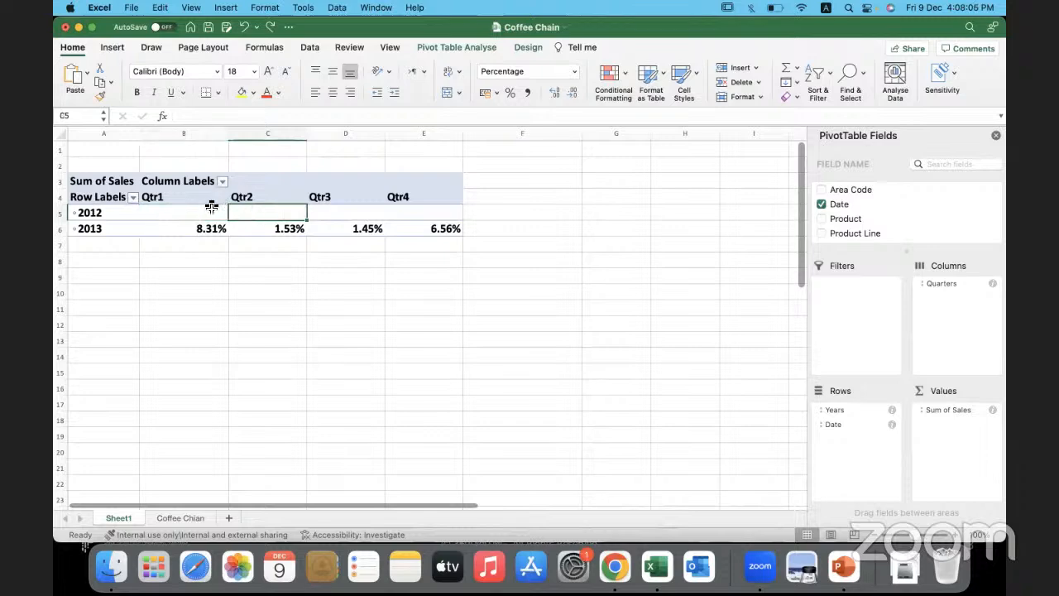
left_click(180, 214)
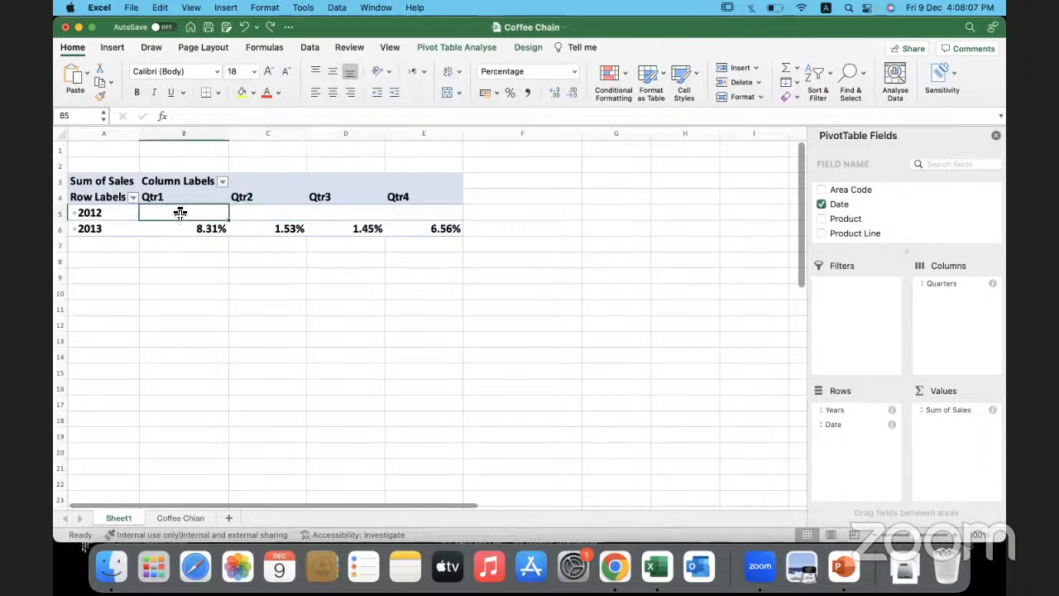
left_click(60, 213)
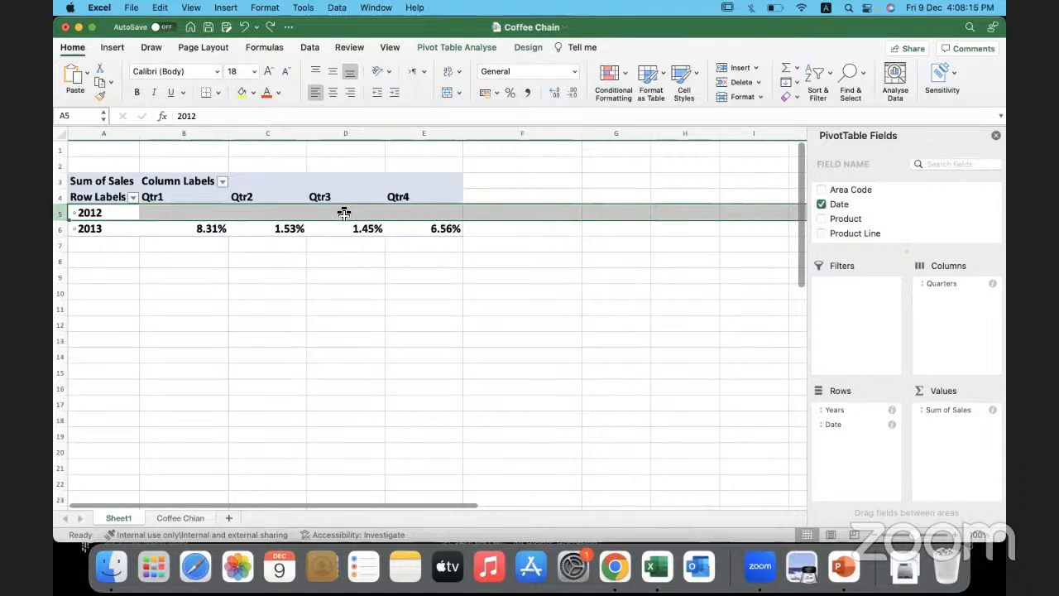
left_click(405, 215)
mouse_move(405, 214)
left_mouse_down()
mouse_move(130, 207)
mouse_move(194, 217)
left_mouse_up()
left_click(209, 213)
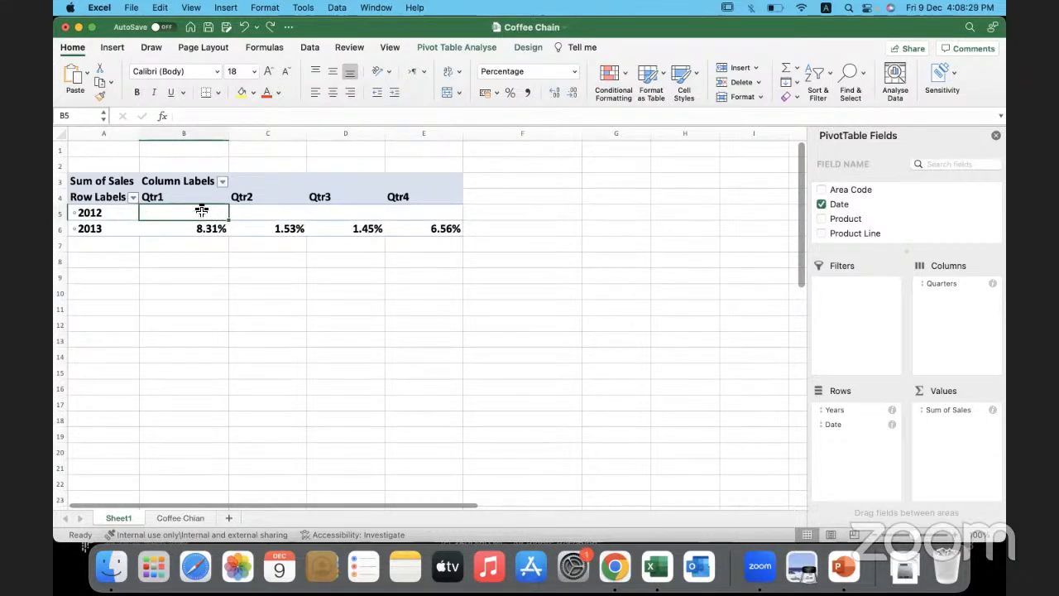
right_click(202, 211)
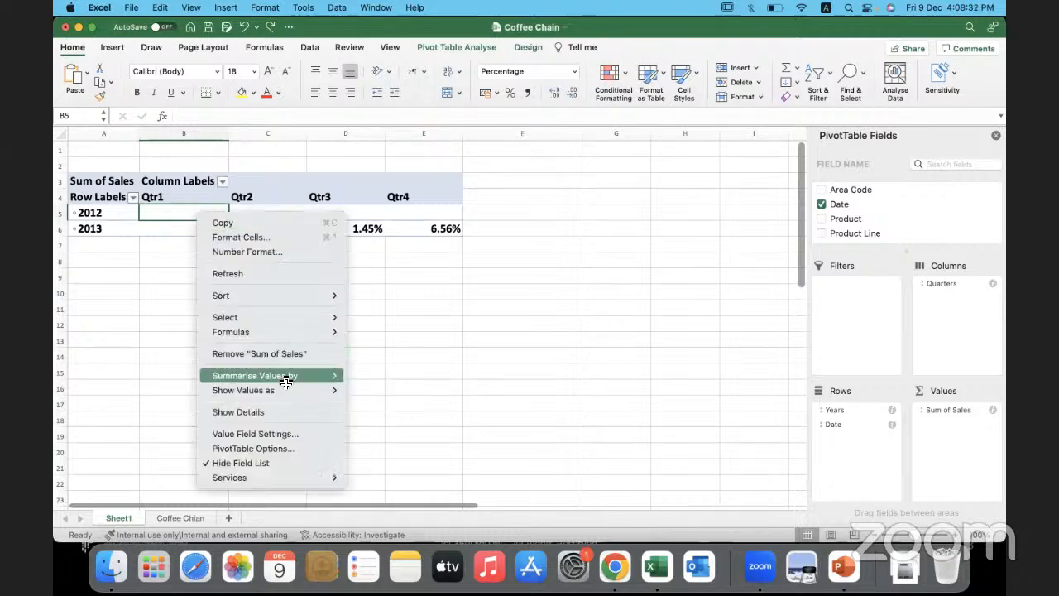
mouse_move(290, 390)
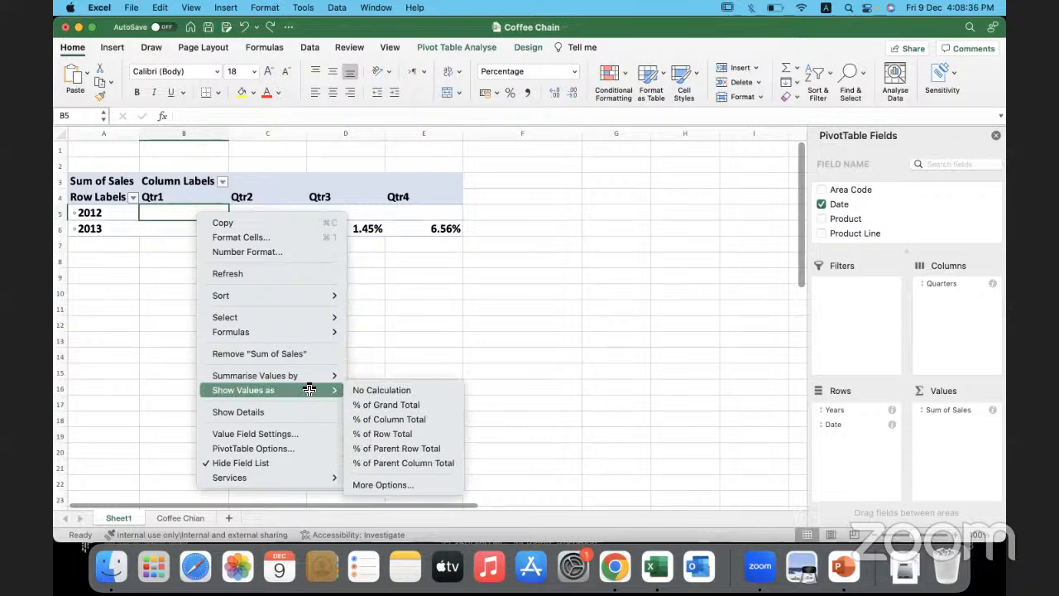
left_click(191, 211)
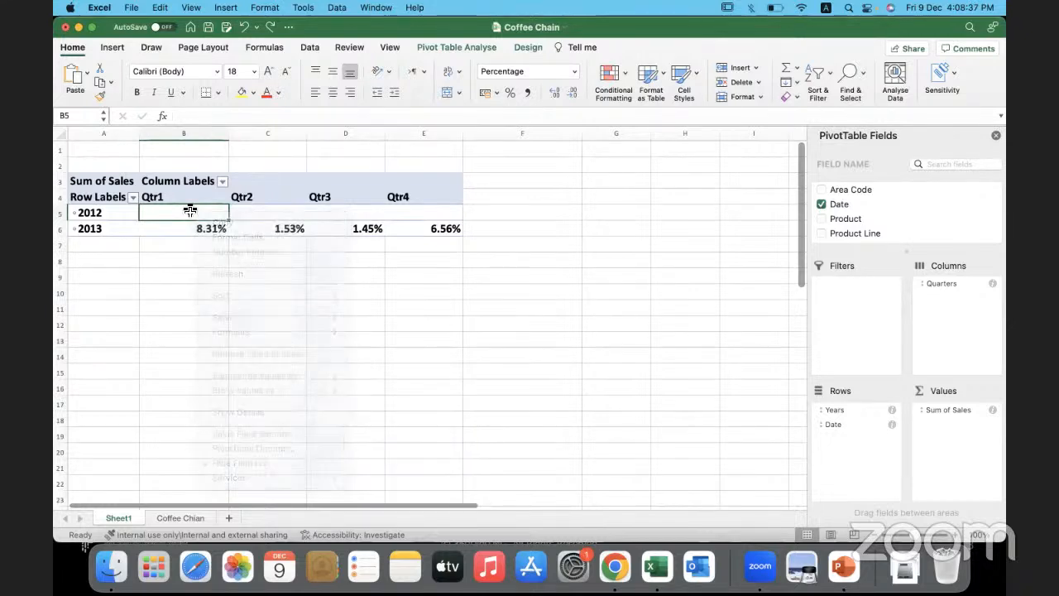
Show Sum of Sales as % Difference From, with Quarters as the base field and (previous) as the base item.
right_click(210, 211)
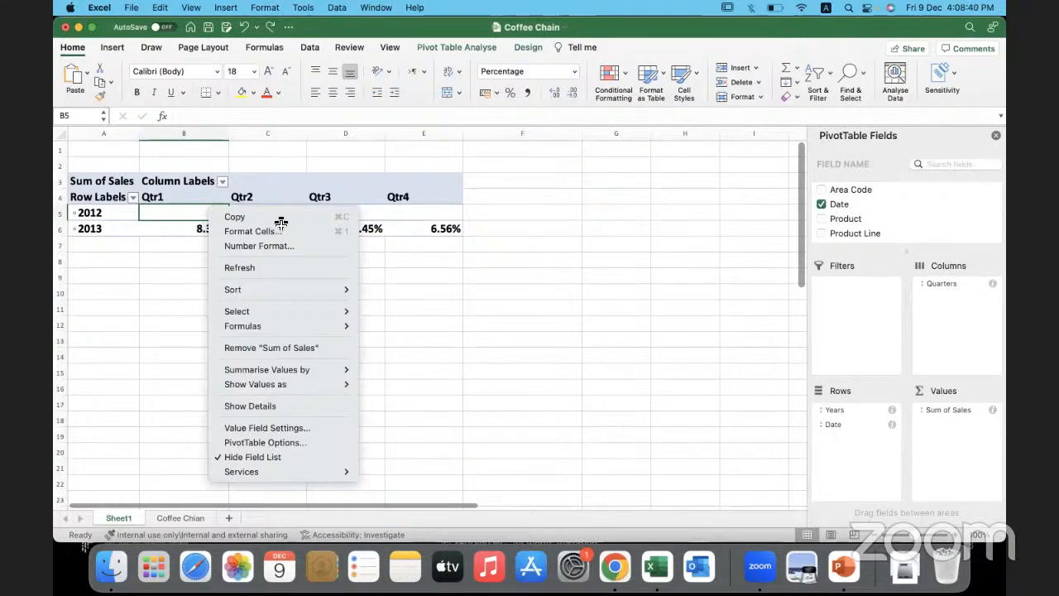
mouse_move(320, 383)
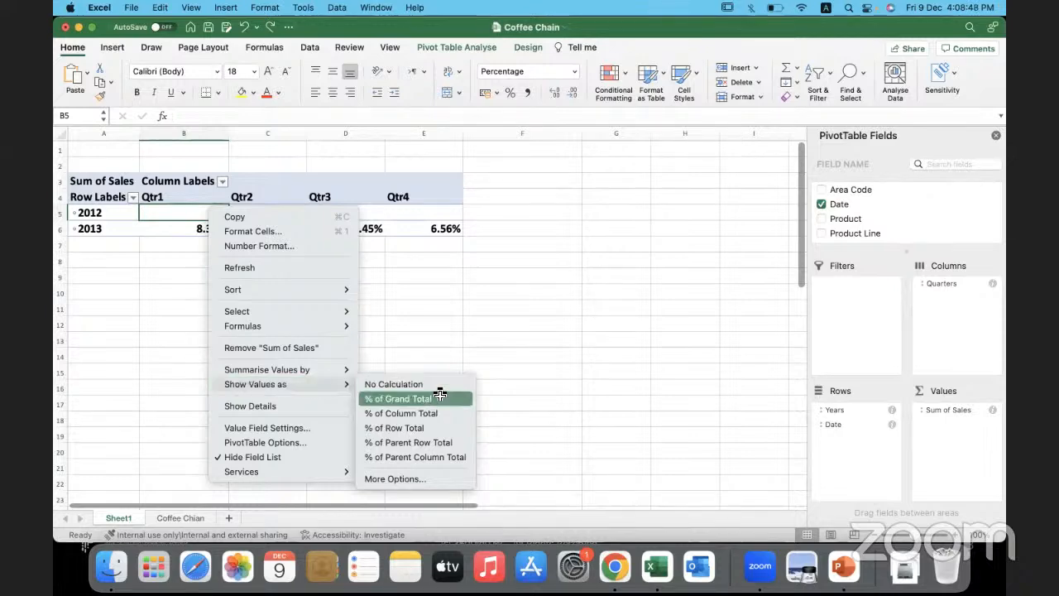
left_click(421, 479)
left_click_drag(457, 308, 604, 208)
left_click(610, 272)
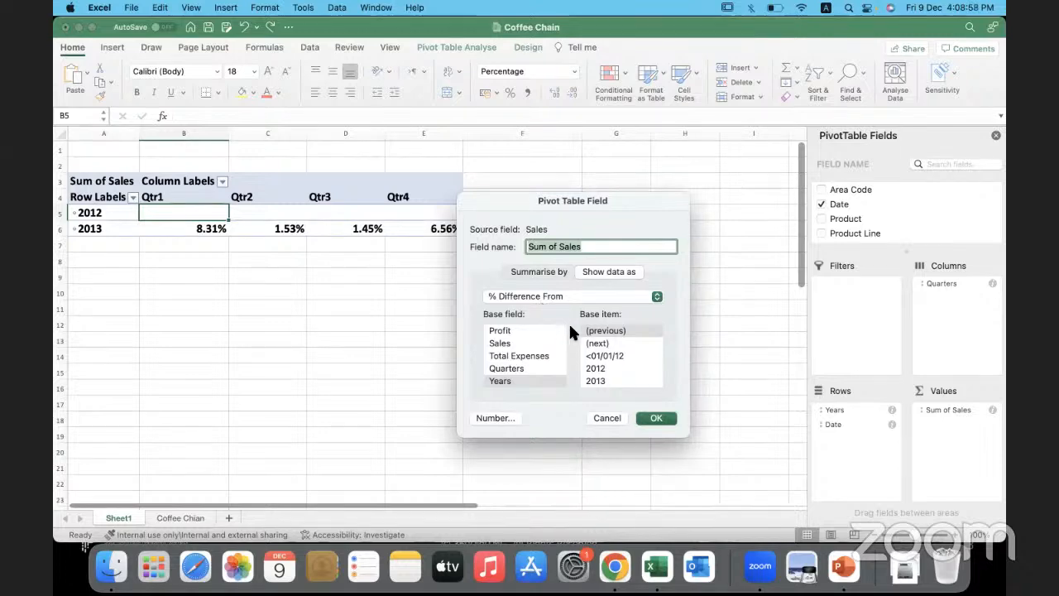
left_click(512, 368)
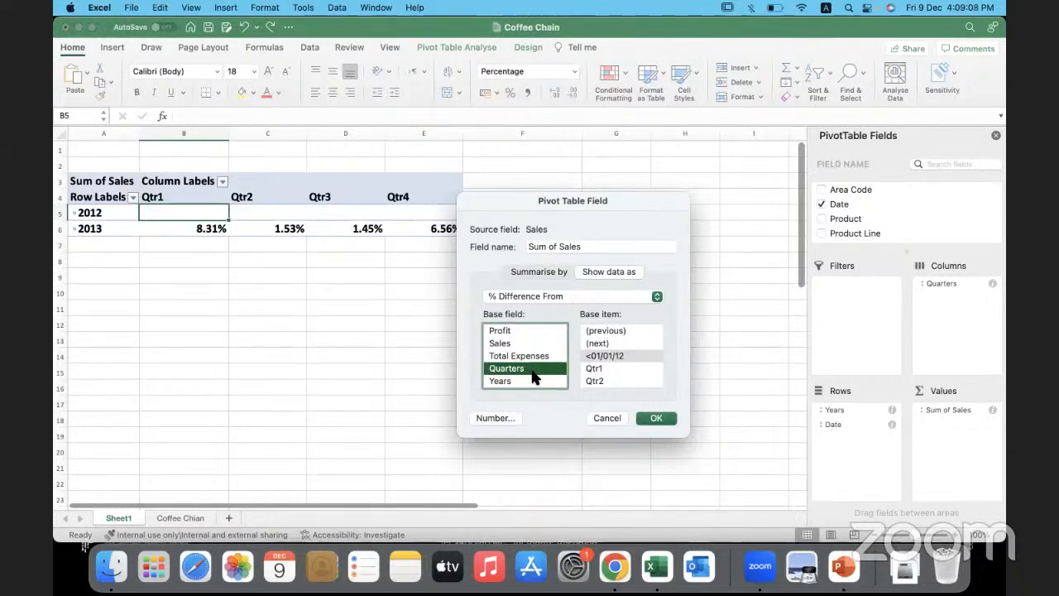
left_click(625, 330)
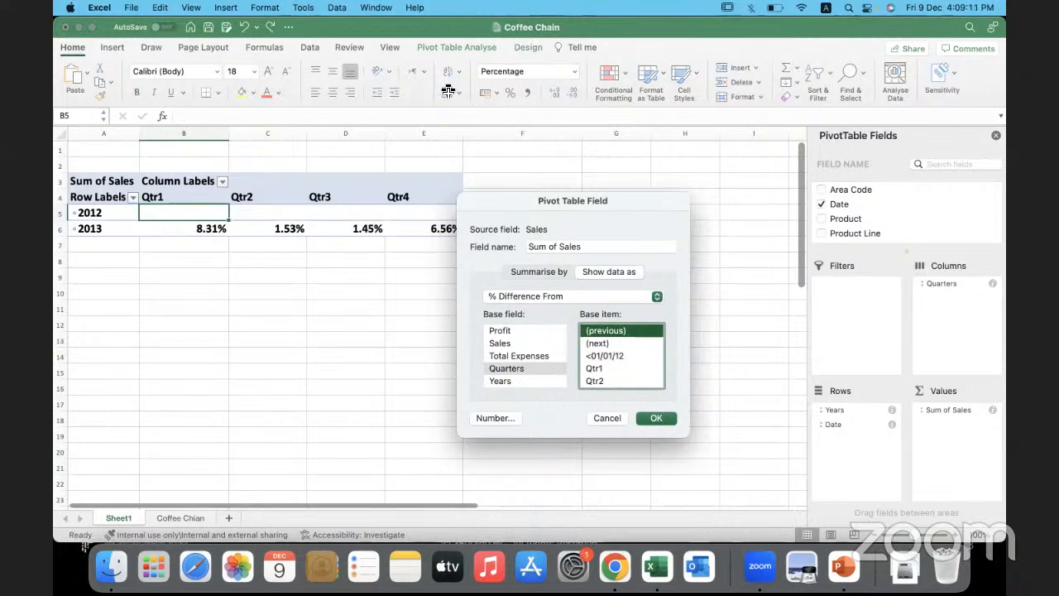
key("Return")
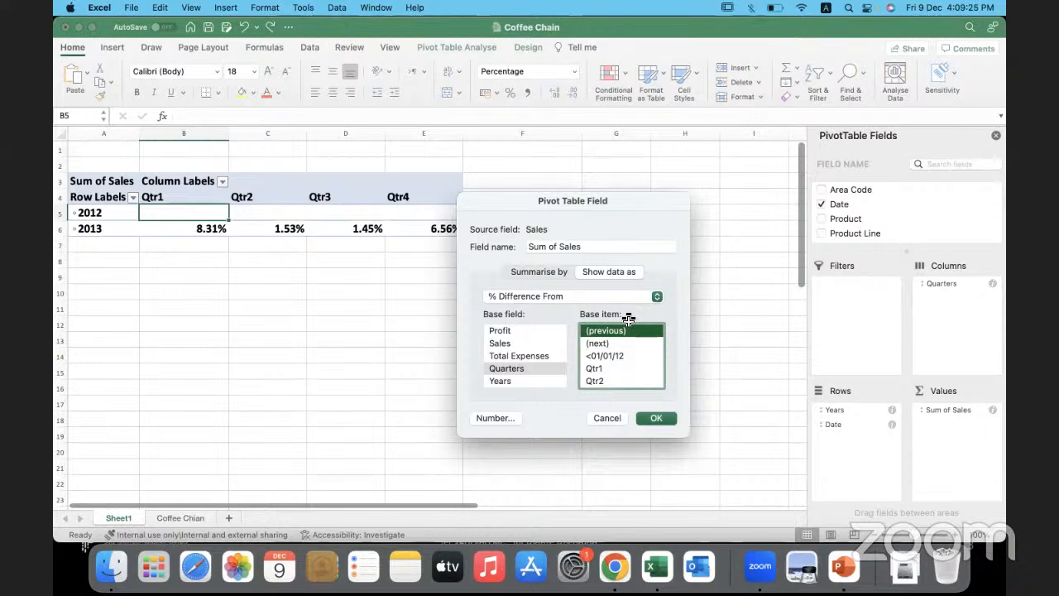
left_click(541, 369)
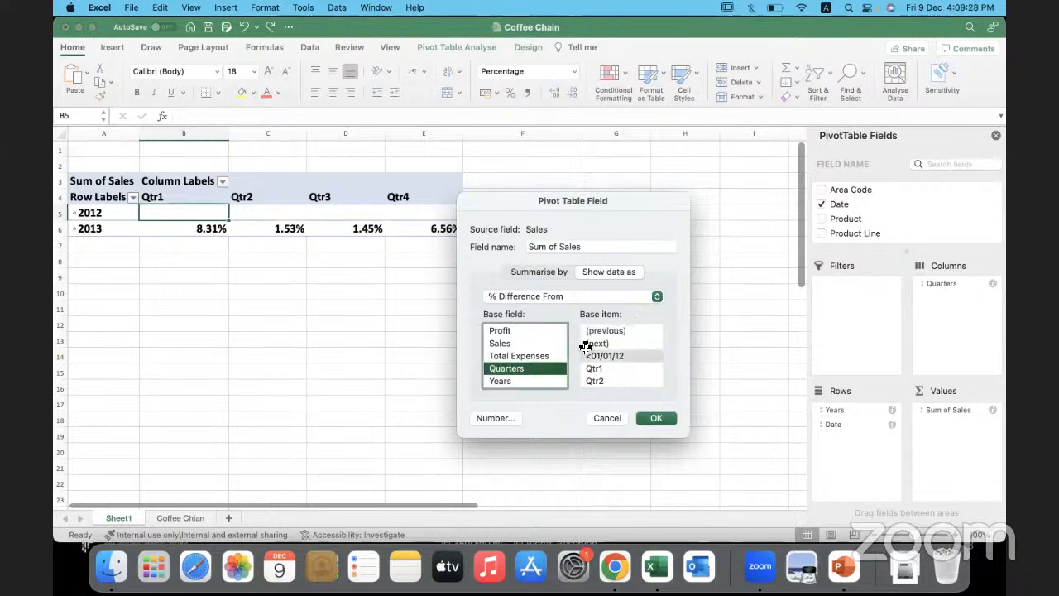
left_click(622, 332)
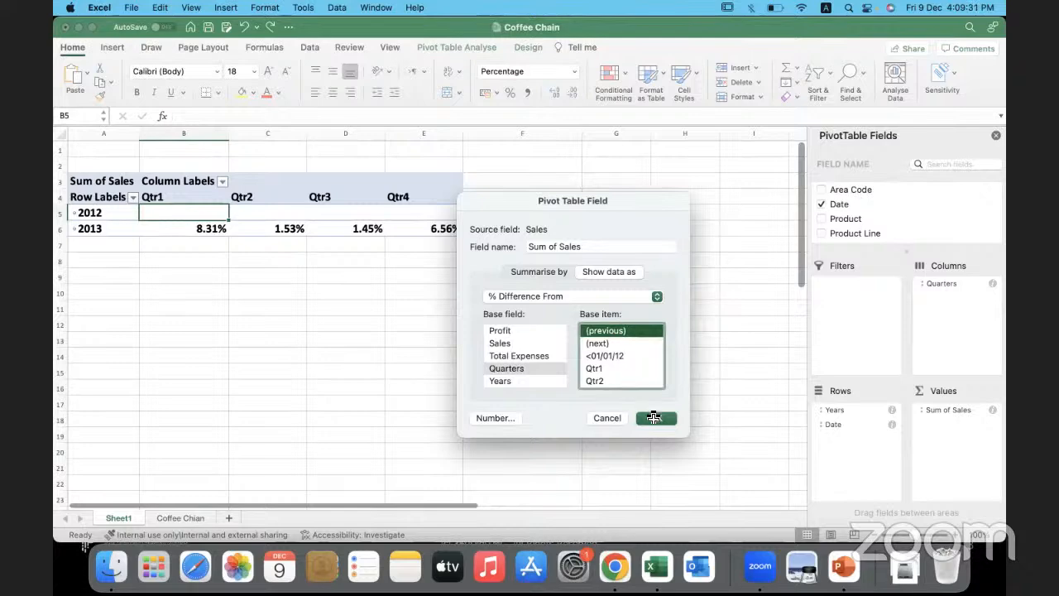
left_click(654, 418)
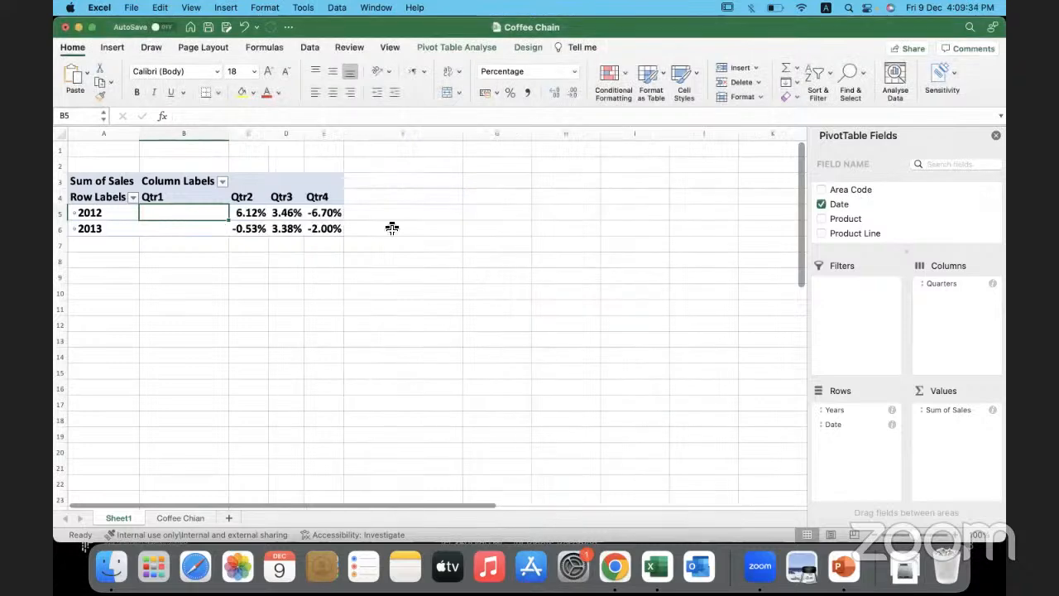
Widen columns C to E and examine the 2012 quarter-over-quarter differences from Qtr1 through Qtr4.
left_click_drag(254, 130, 372, 130)
left_click(260, 213)
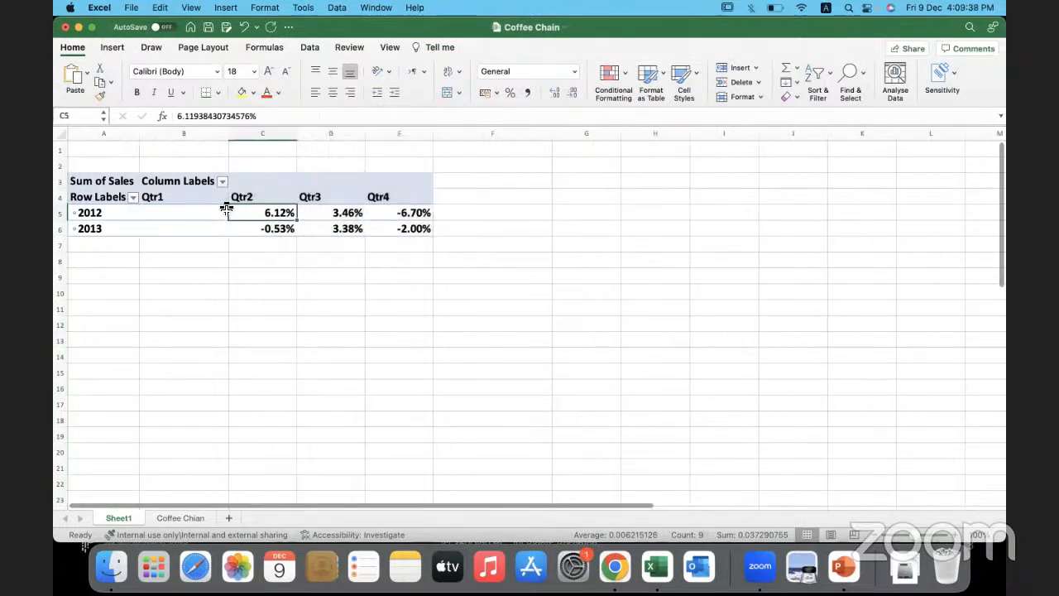
left_click(225, 212)
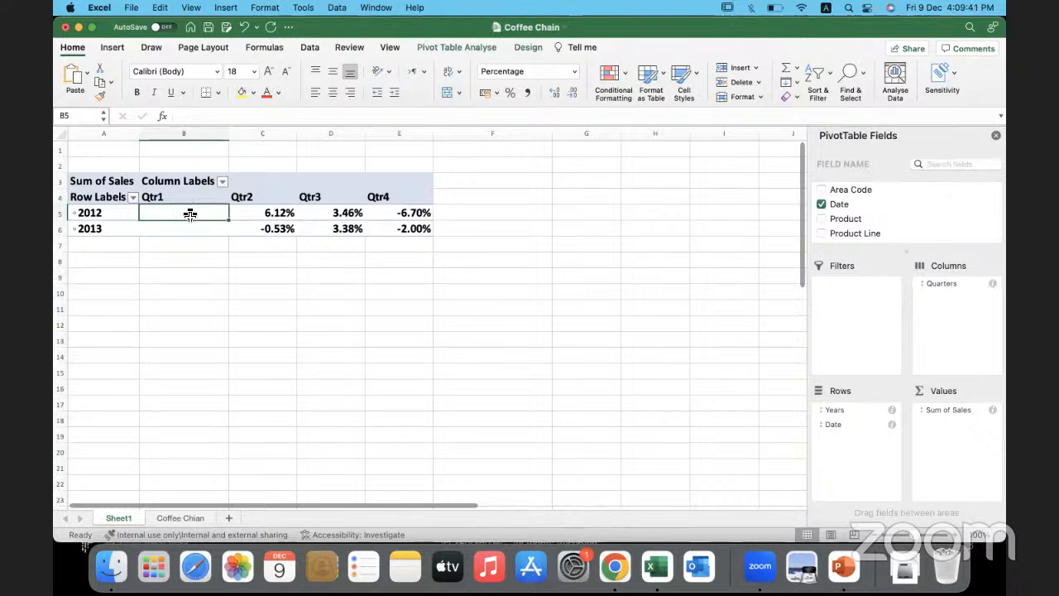
left_click(251, 215)
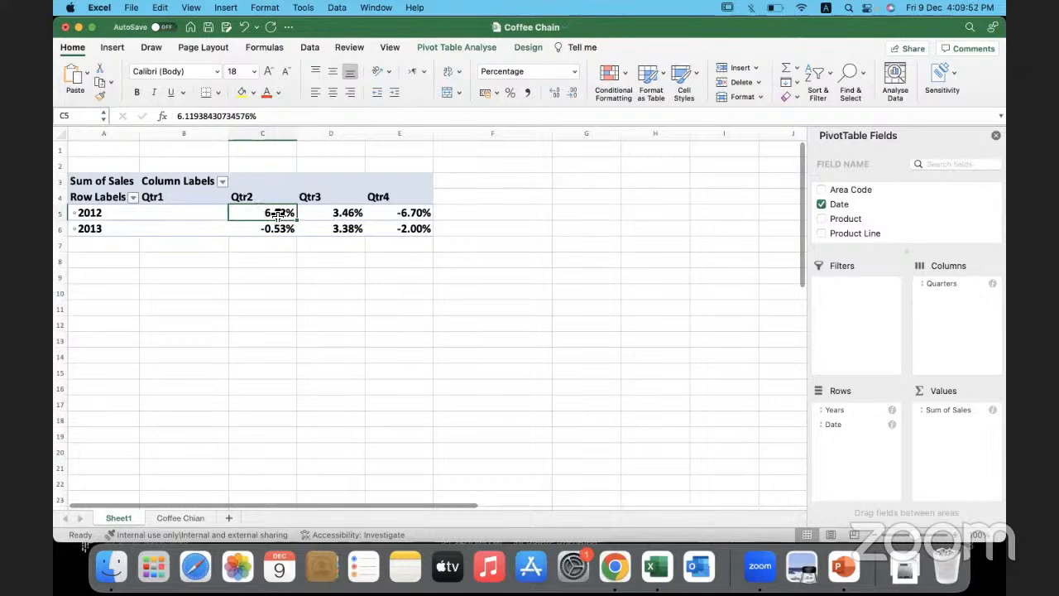
left_click(309, 214)
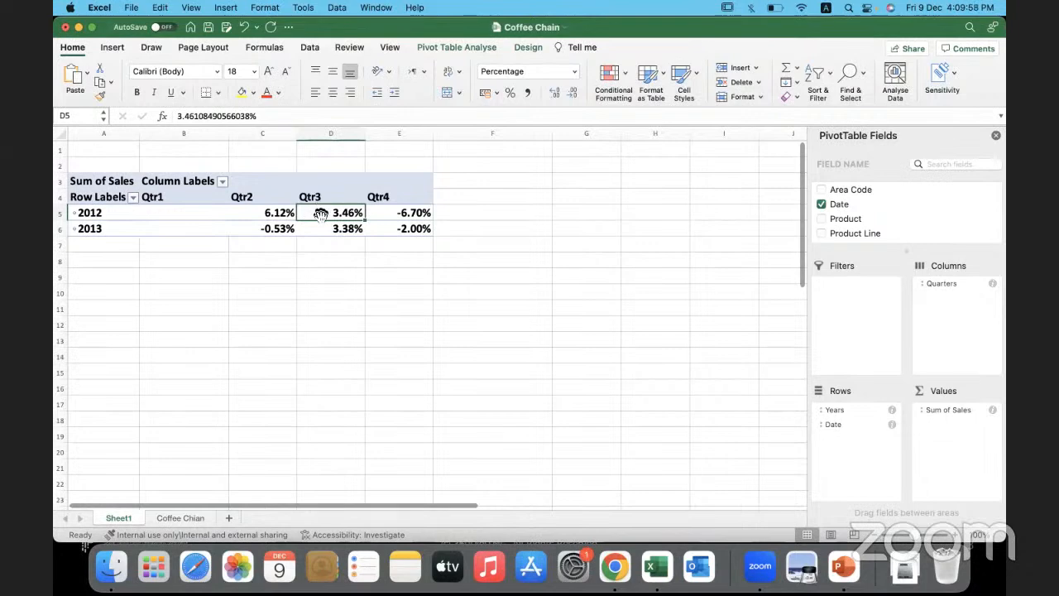
left_click(393, 215)
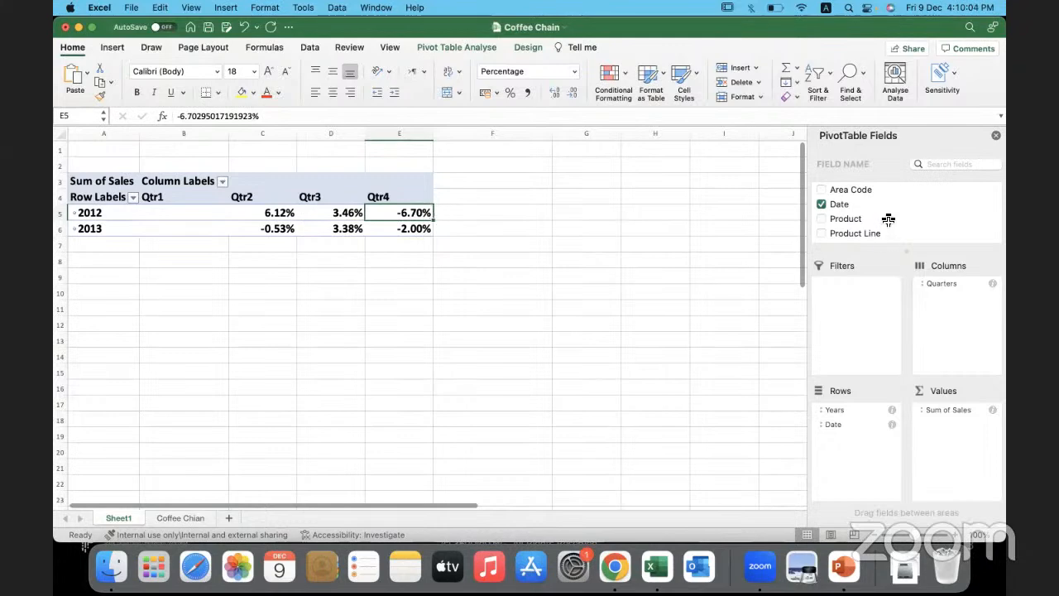
Add the Sales field to the pivot table's values a second time, below Sum of Sales.
scroll(888, 219, "down", 5)
scroll(888, 219, "down", 4)
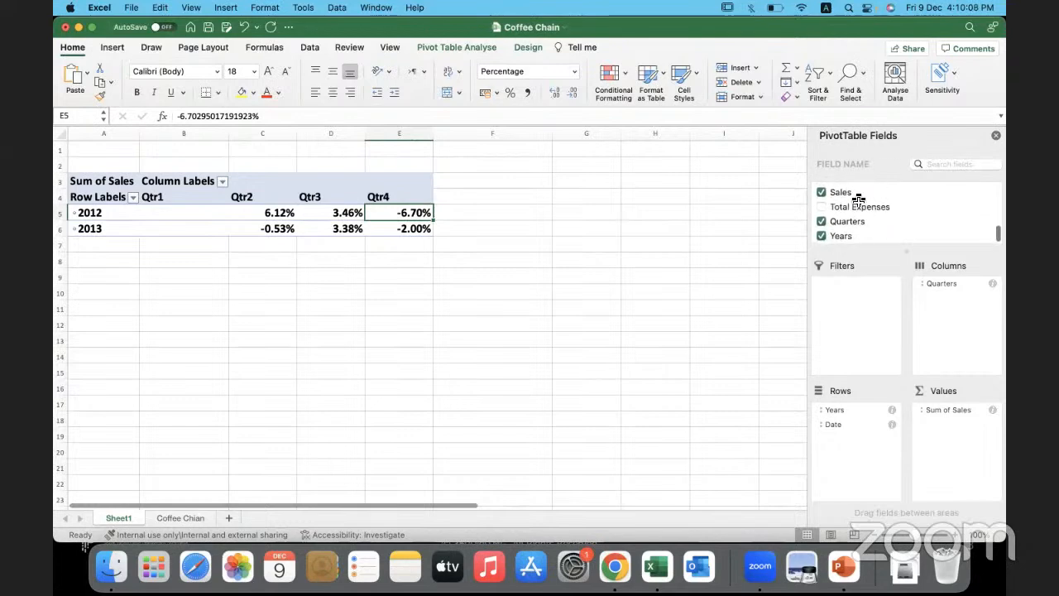
left_click_drag(844, 196, 956, 433)
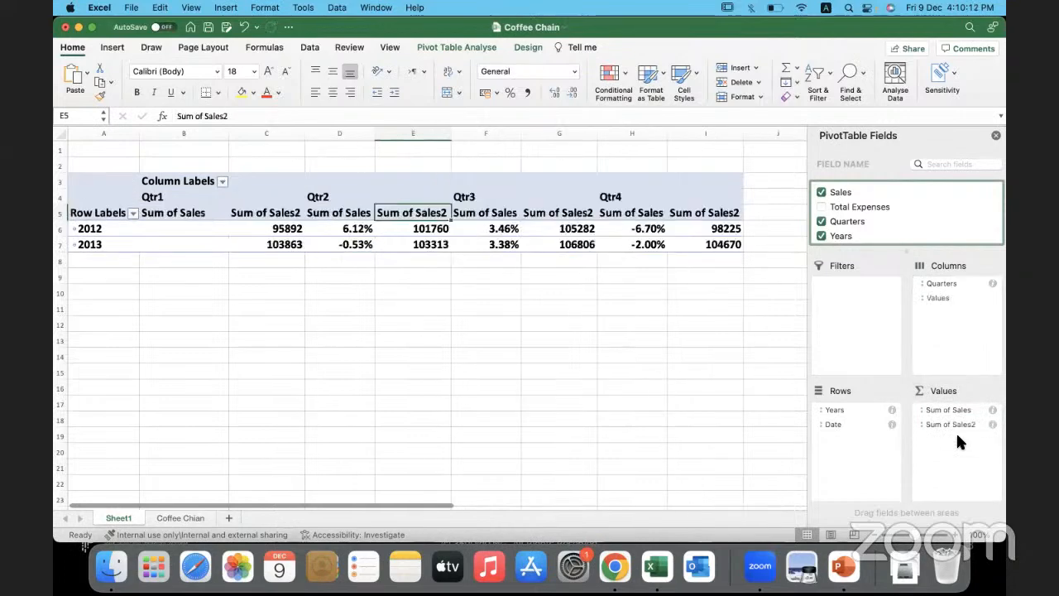
Examine how the Quarters and Values column fields correspond to the quarter headers and the two sales headers under Qtr1.
left_click(941, 284)
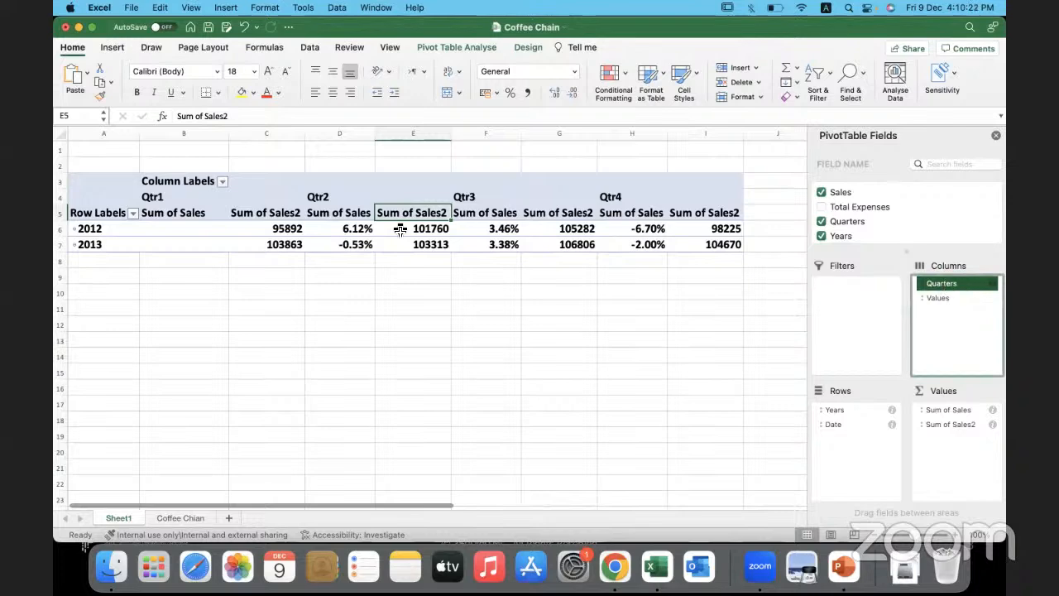
left_click(169, 199)
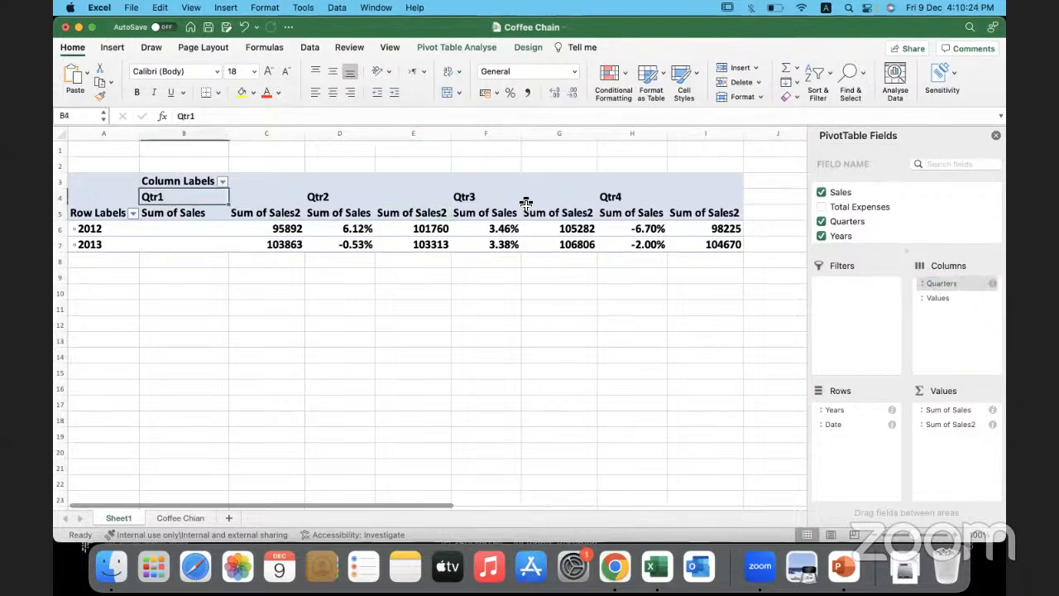
left_click(943, 300)
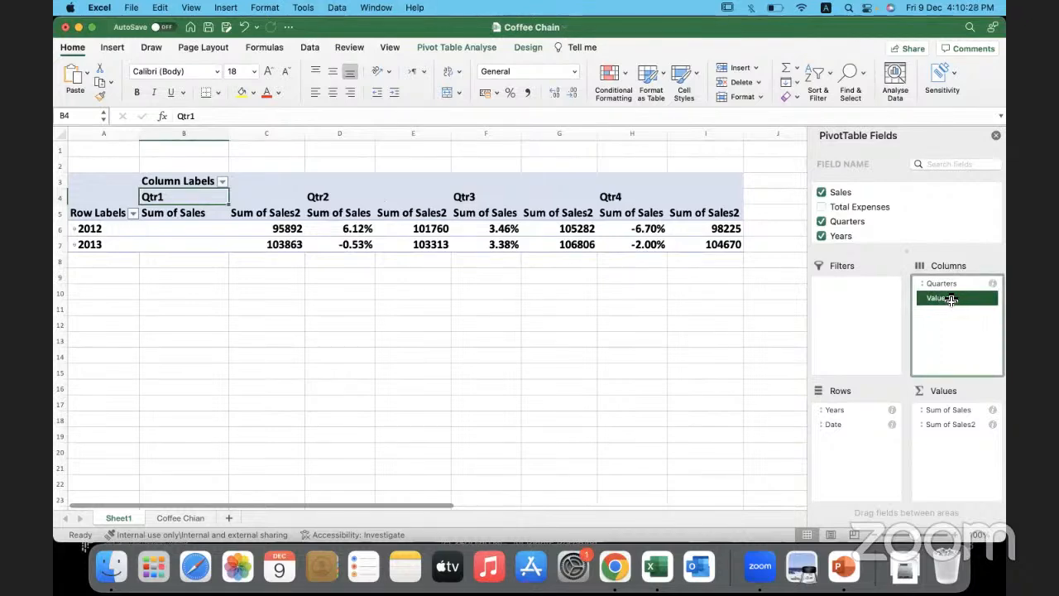
left_click(966, 411)
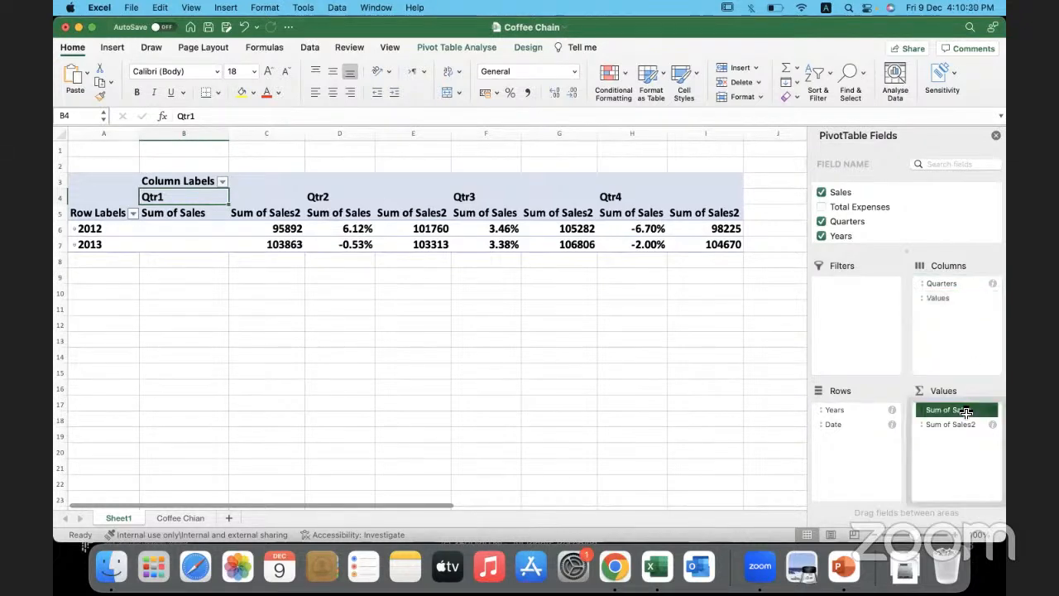
left_click(961, 426)
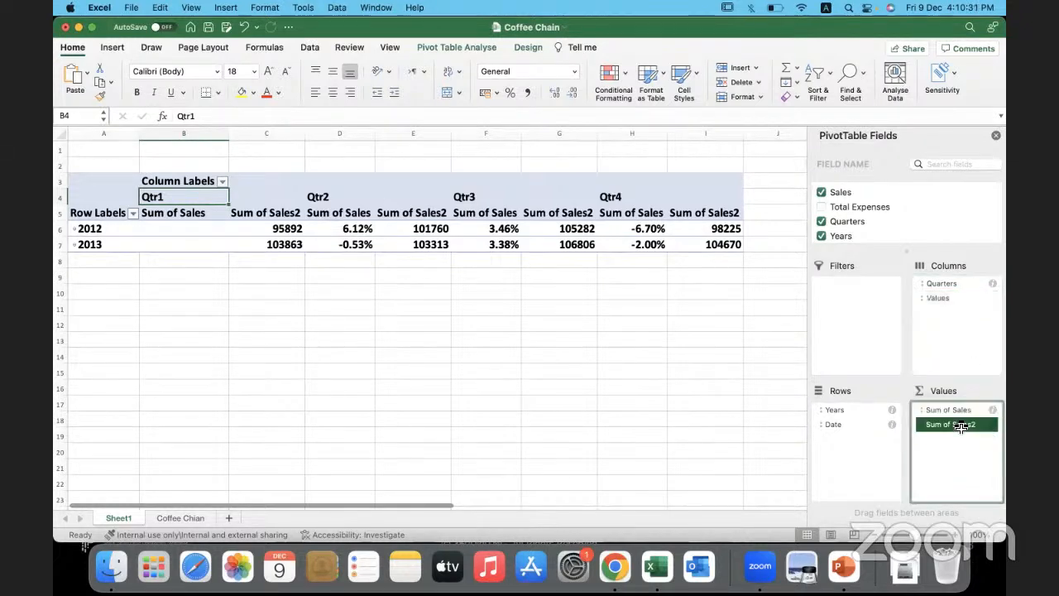
left_click(943, 284)
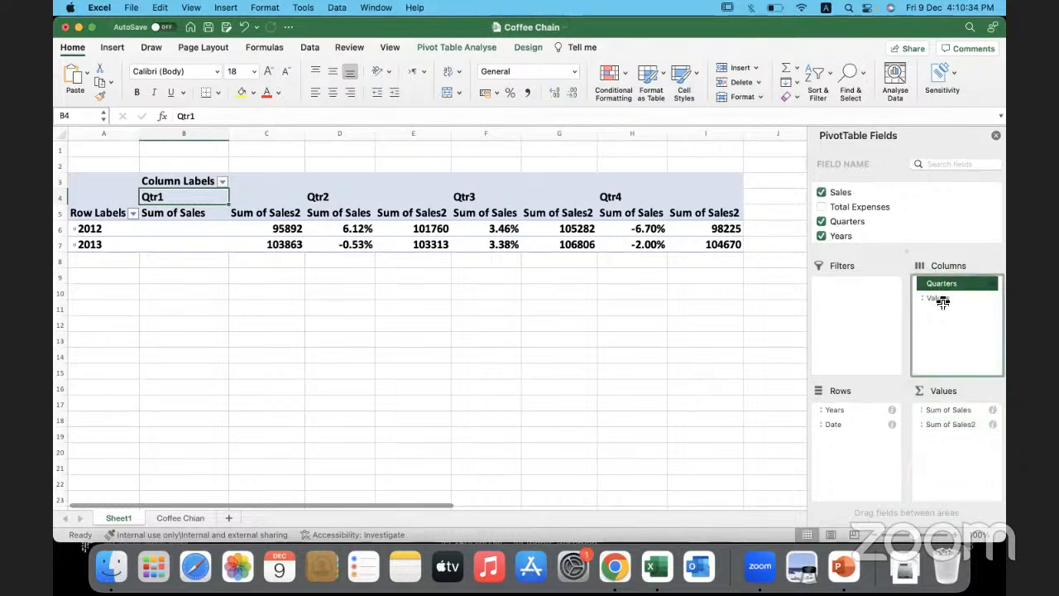
left_click(232, 196)
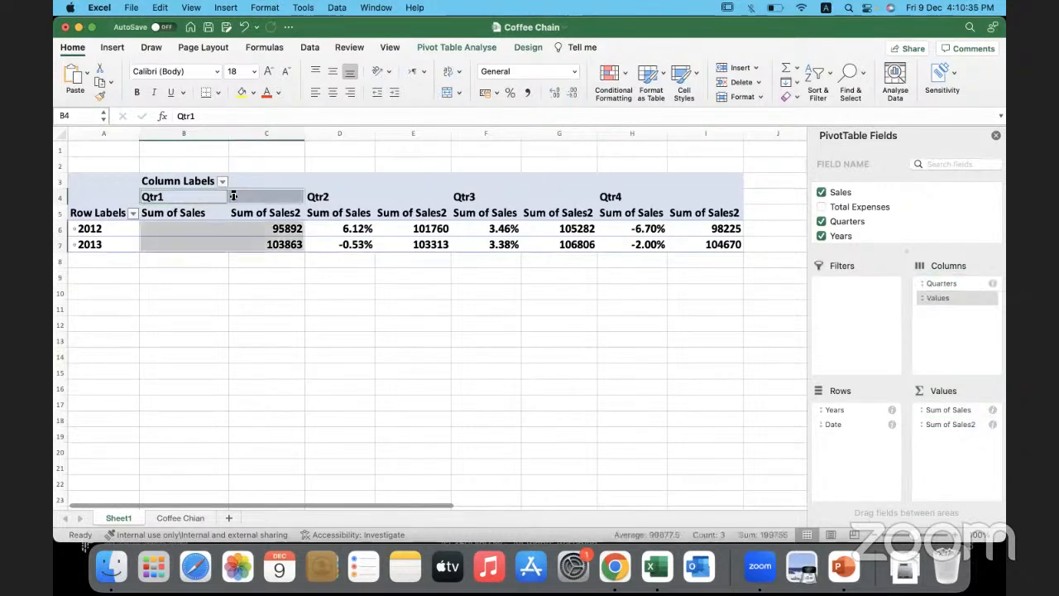
left_click_drag(199, 213, 239, 215)
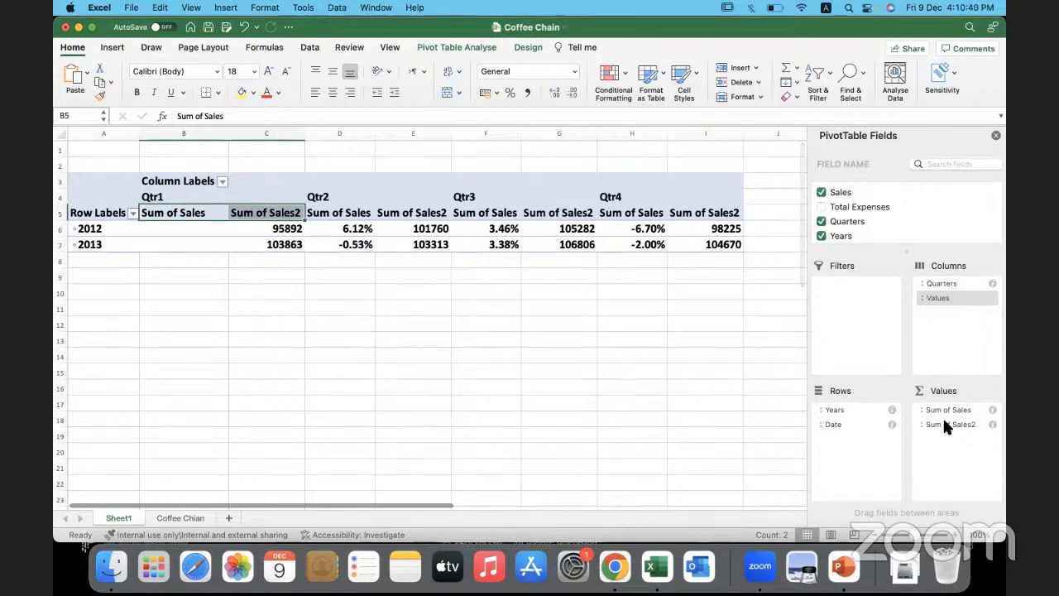
left_click(946, 426)
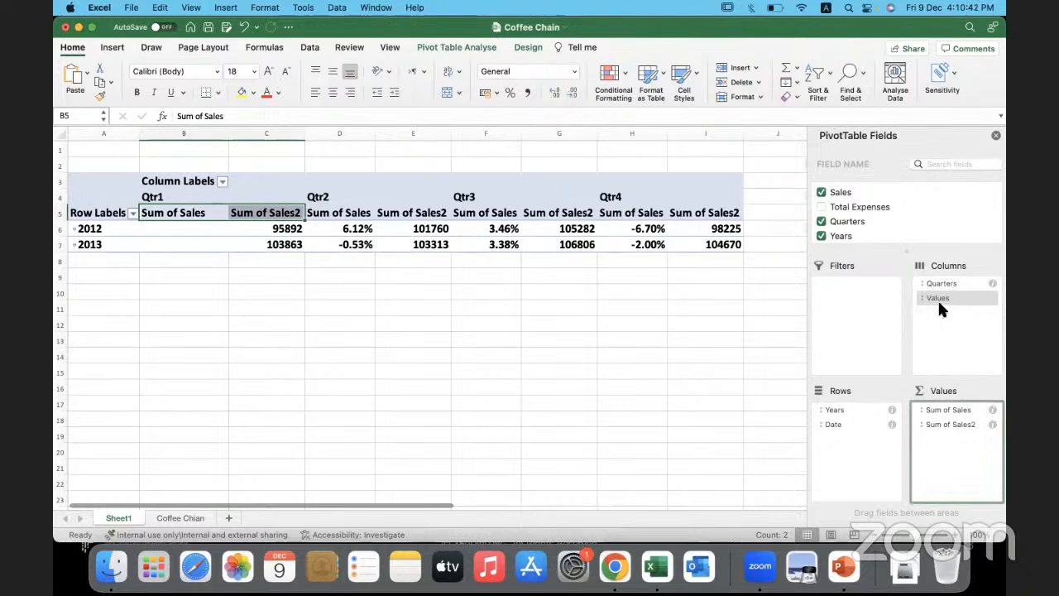
Move the Values field from the pivot table's columns to its rows and check the two sales labels under 2012.
left_click_drag(941, 302, 855, 447)
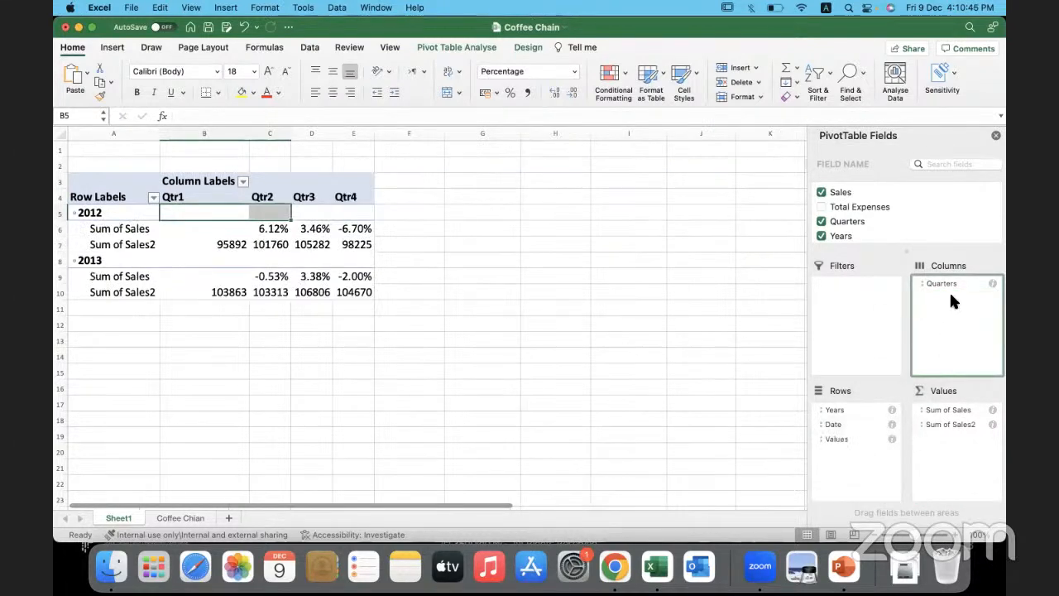
left_click(134, 228)
key("shift+Down")
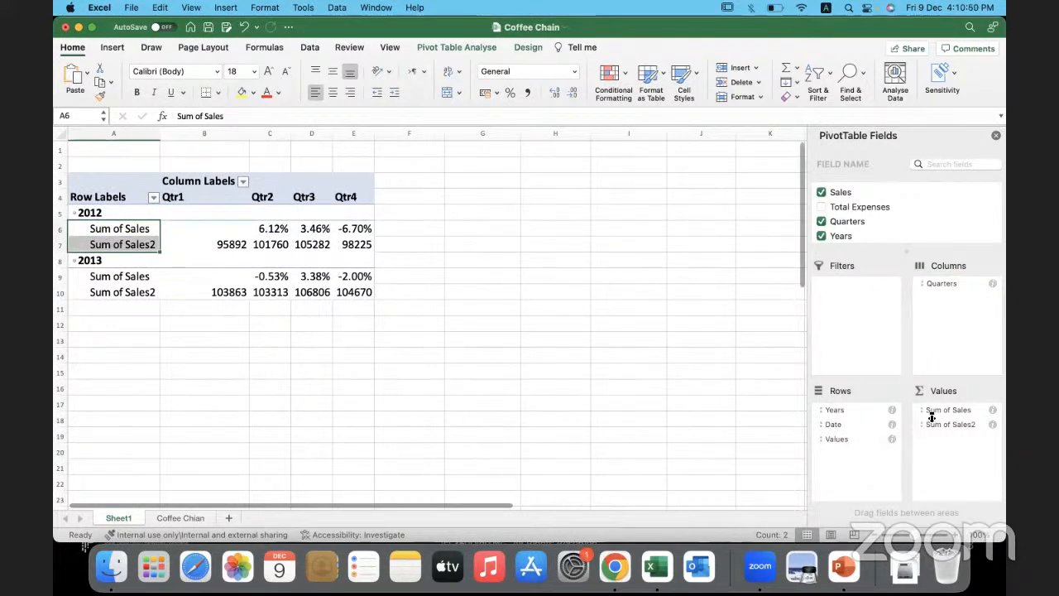
Rename the Sum of Sales2 label under 2012 as "Actual Sales".
left_click(120, 248)
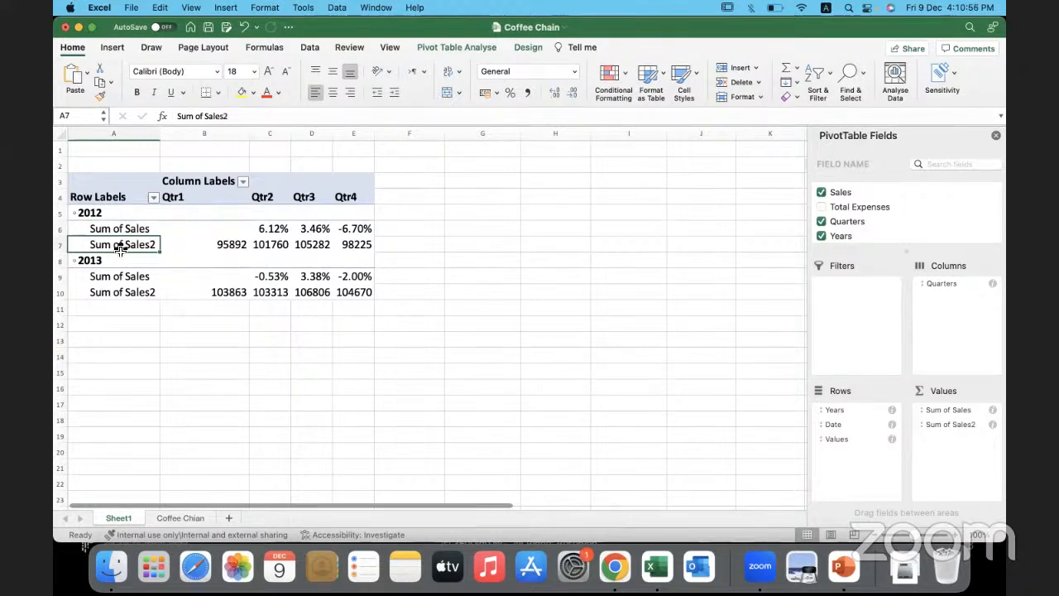
type("Actual Sales")
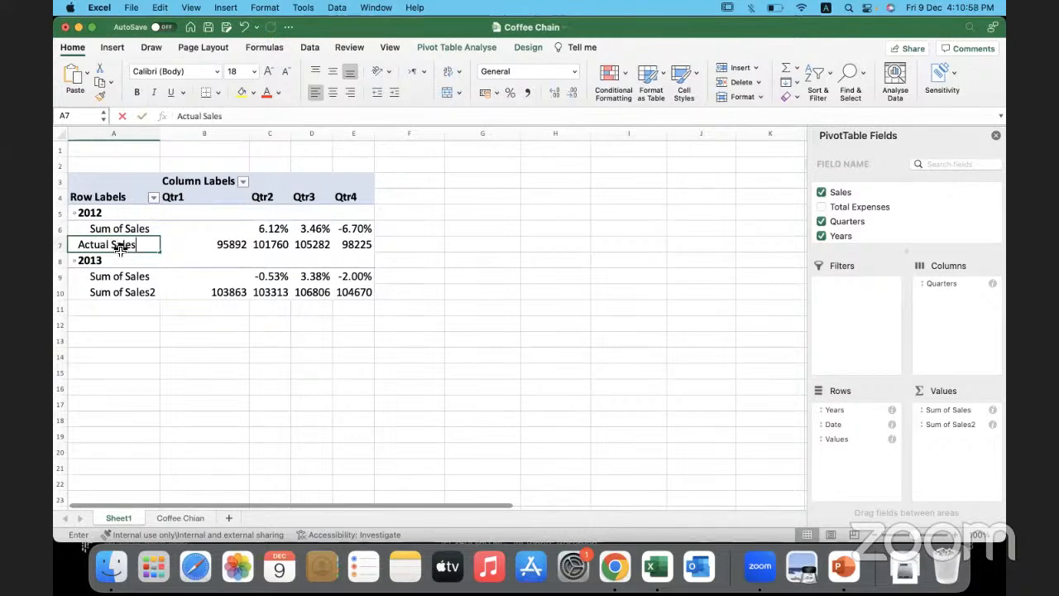
Rename the Sum of Sales label as "percent Difference / QoQ Growth" and widen column A to fit it.
left_click(121, 230)
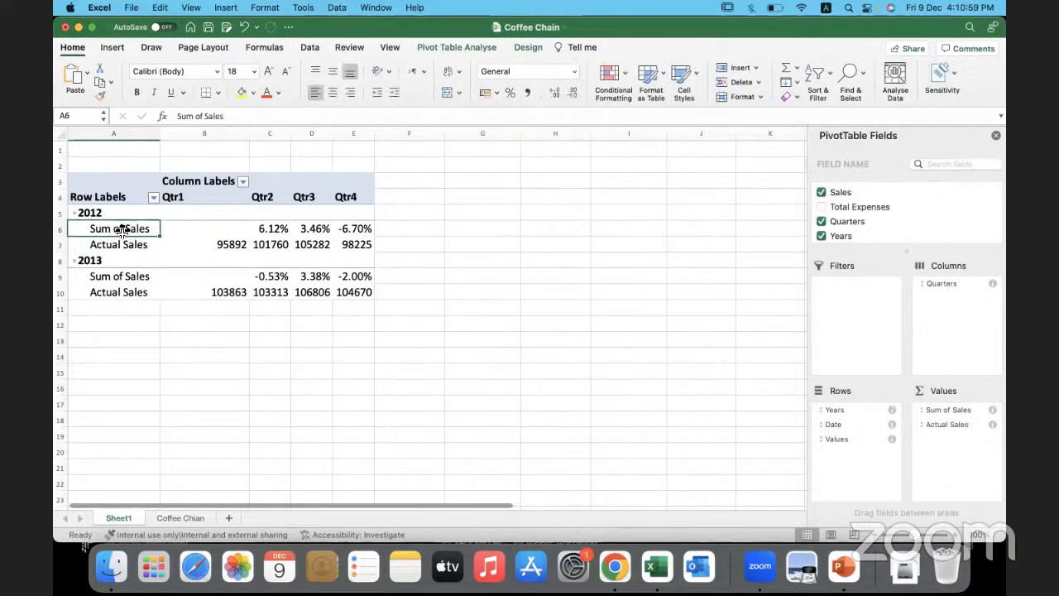
type("percent Diff")
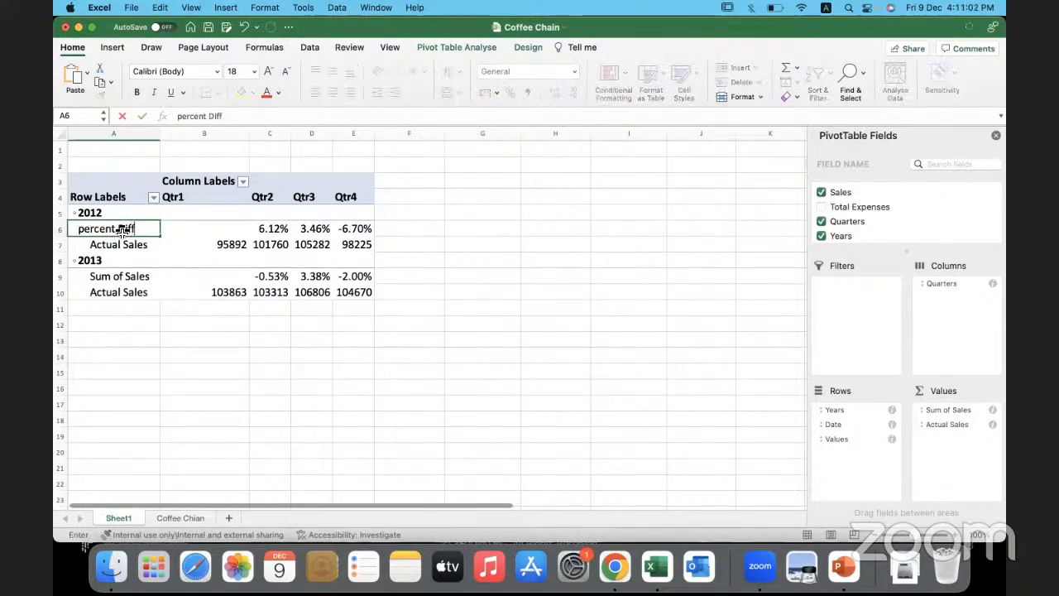
type("erence / QOQ Sales")
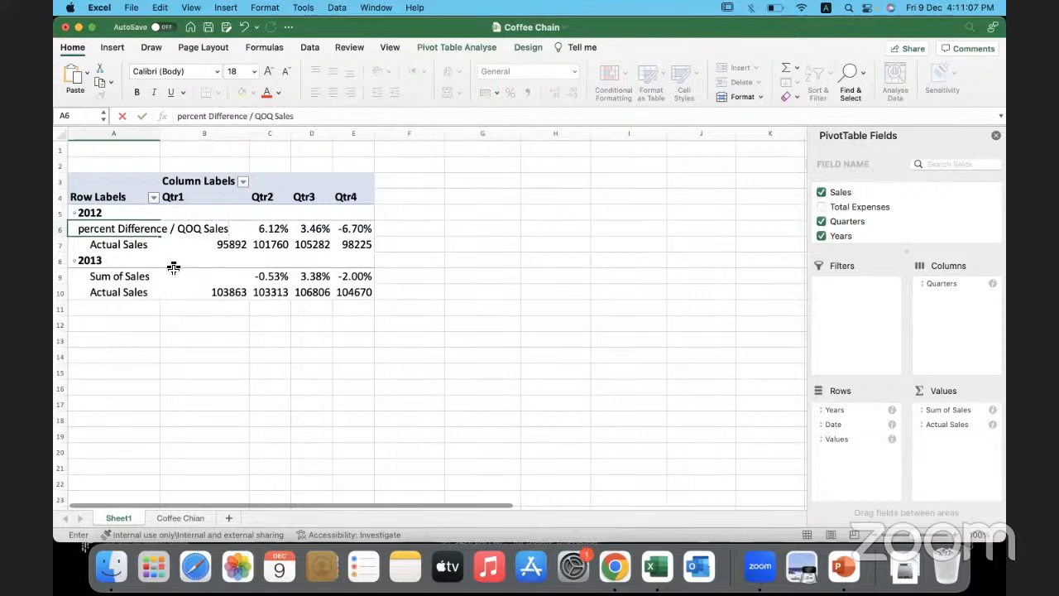
key("BackSpace")
key("BackSpace")
key("BackSpace")
key("BackSpace")
key("BackSpace")
key("BackSpace")
key("BackSpace")
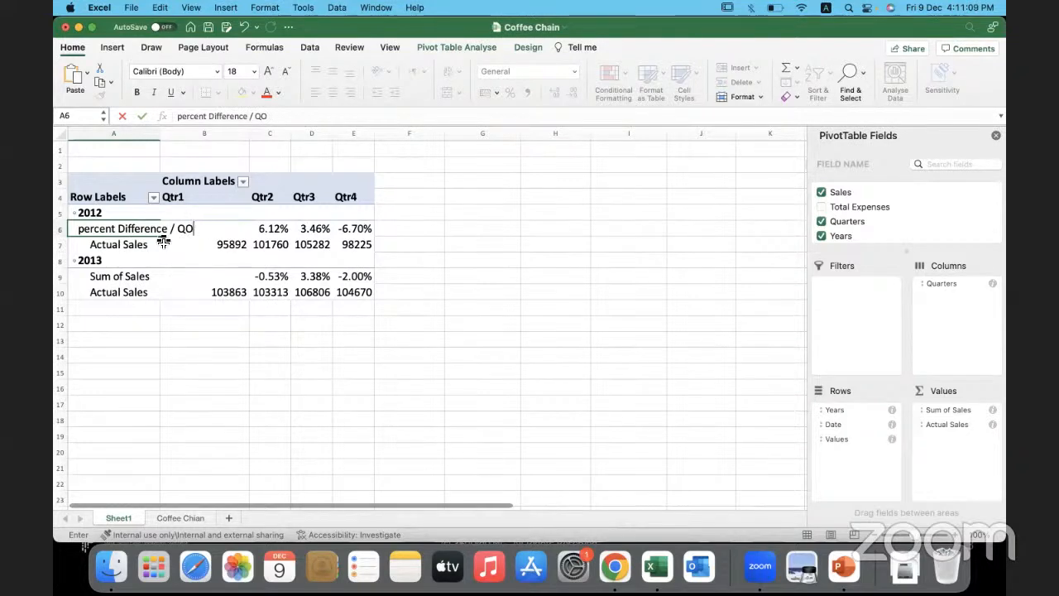
type("oQ Growth")
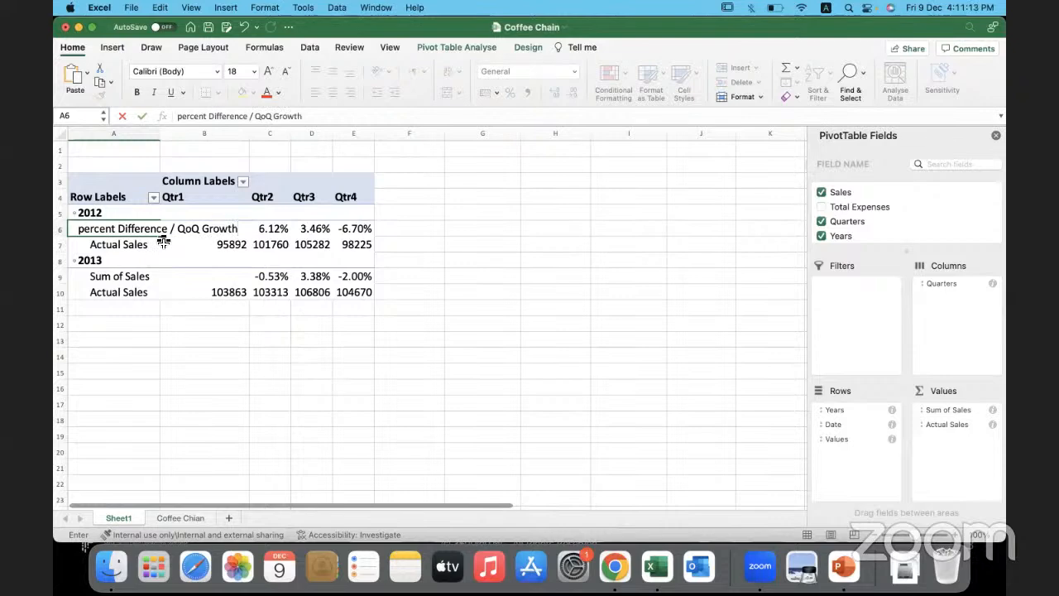
left_click(164, 242)
left_click_drag(160, 133, 256, 134)
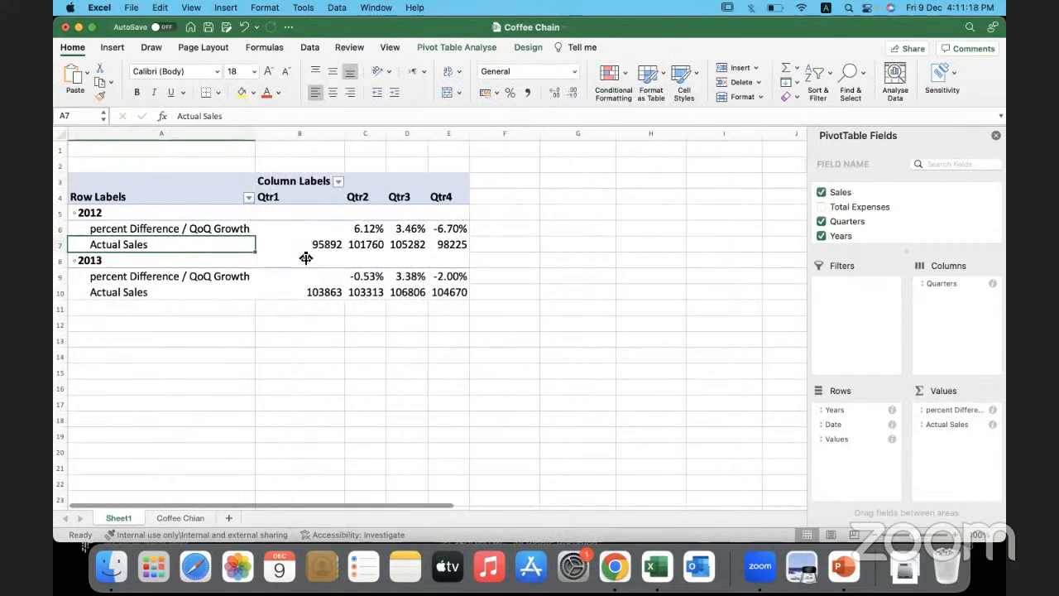
Compare each pair of consecutive 2012 quarterly actual sales with the QoQ growth percentages for Qtr2, Qtr3 and Qtr4.
left_click_drag(292, 246, 356, 250)
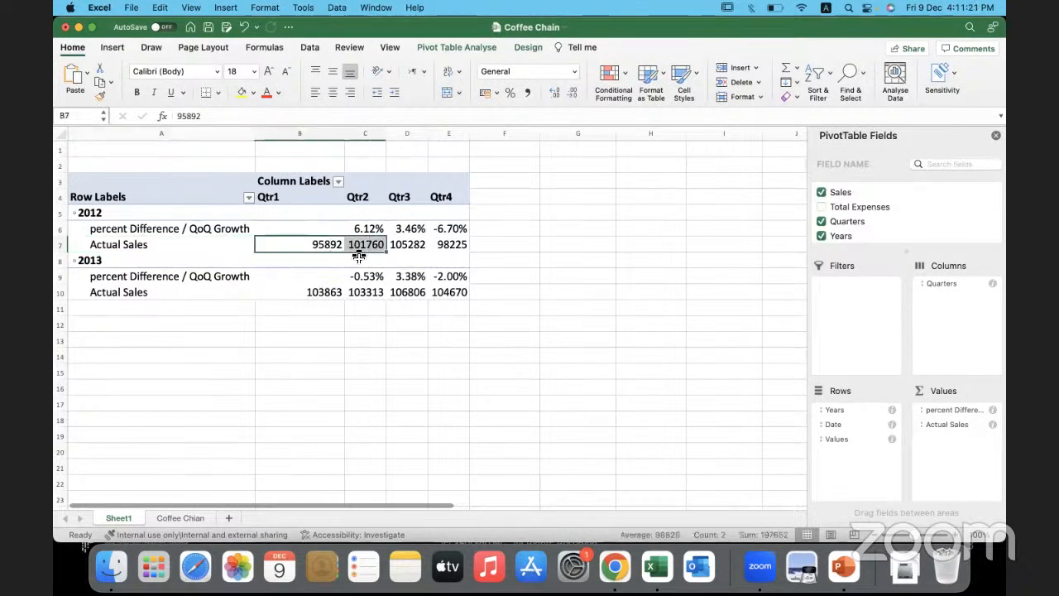
left_click(372, 231)
left_click_drag(367, 245, 398, 250)
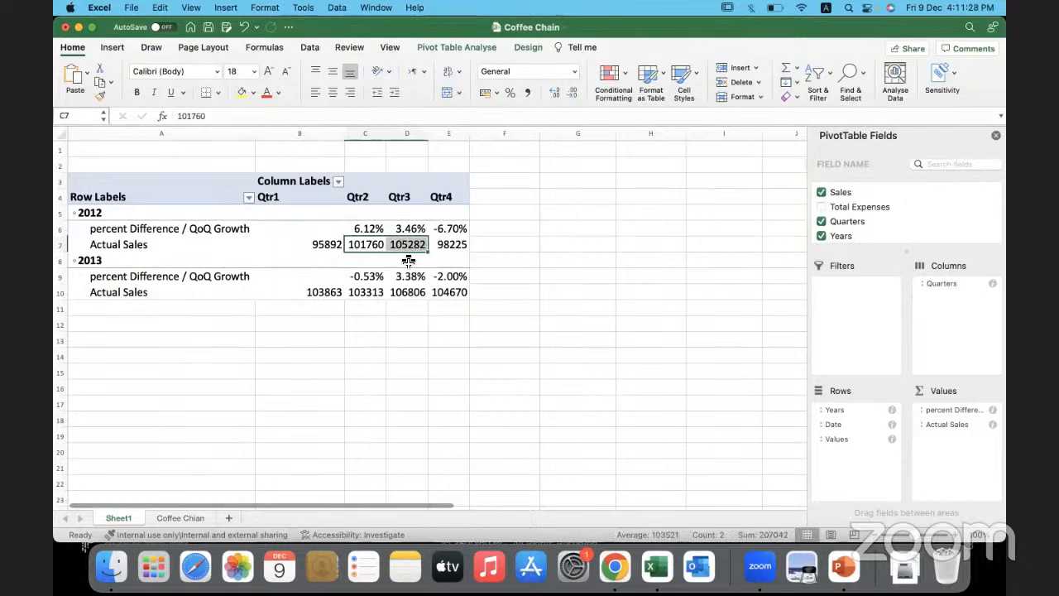
left_click(416, 228)
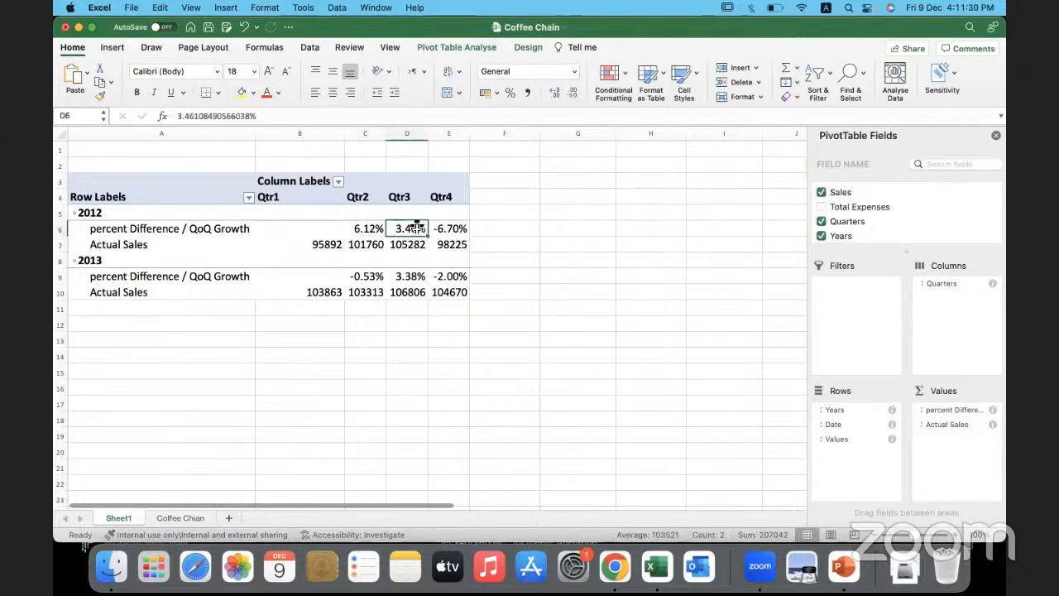
left_click_drag(410, 247, 435, 248)
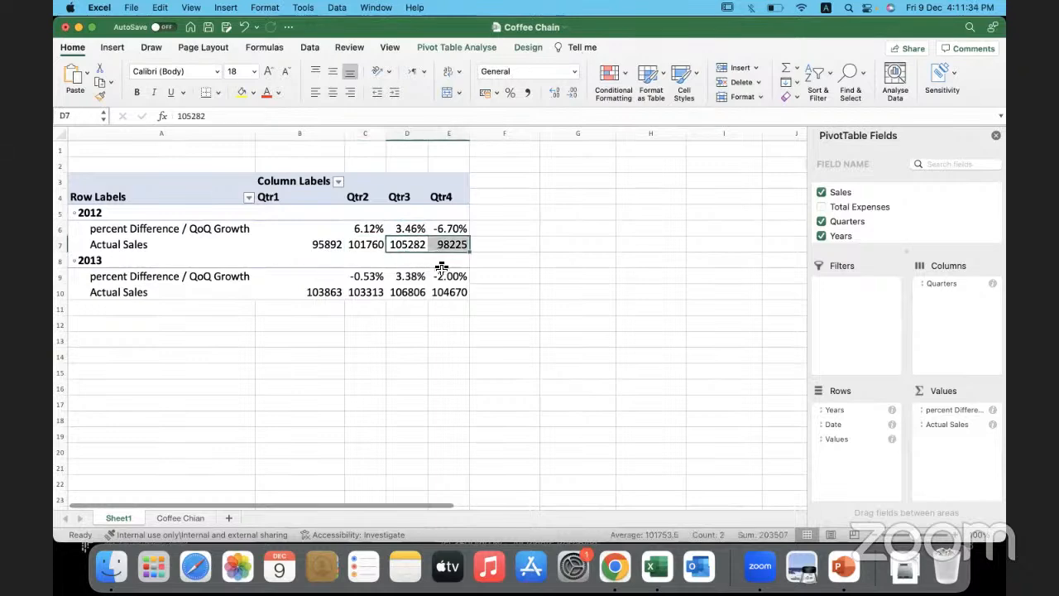
left_click(449, 229)
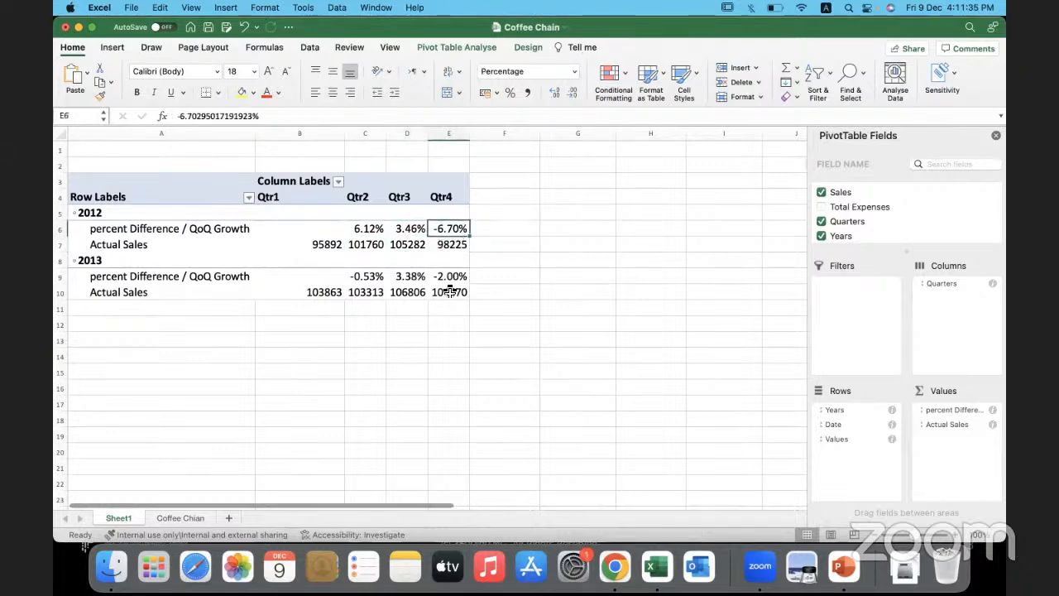
Examine the 2013 quarterly actual sales against their QoQ growth percentages, including the blank growth cell for Qtr1.
left_click_drag(336, 295, 397, 292)
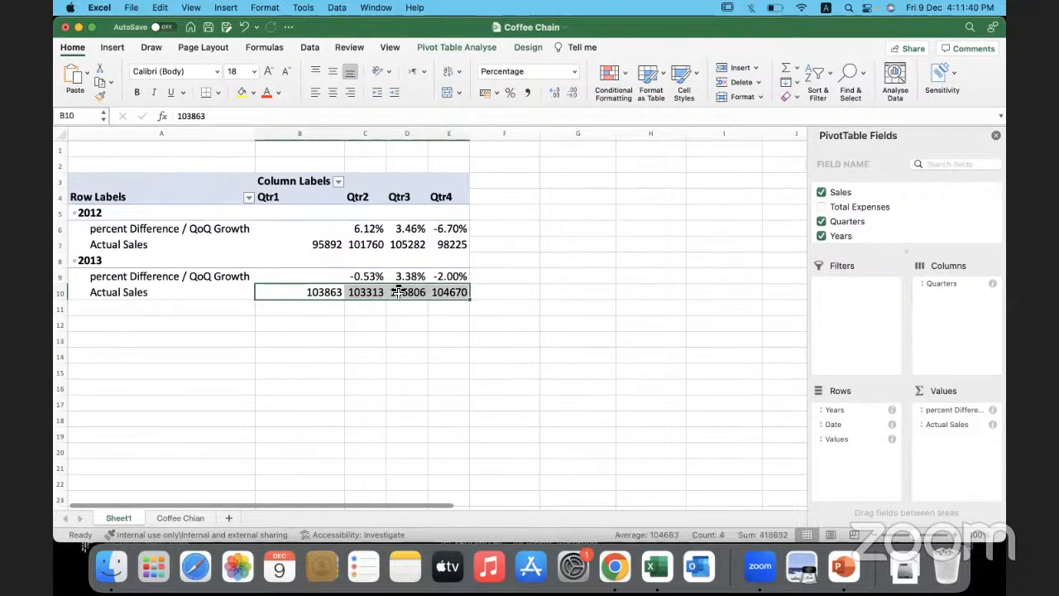
left_click(367, 277)
left_click(412, 276)
left_click(452, 276)
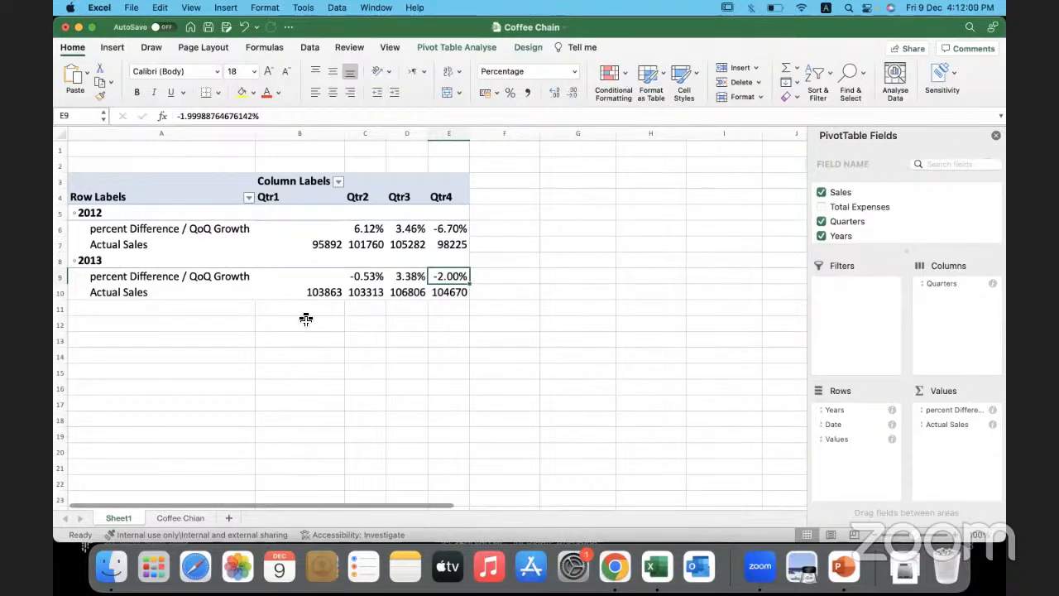
left_click(326, 276)
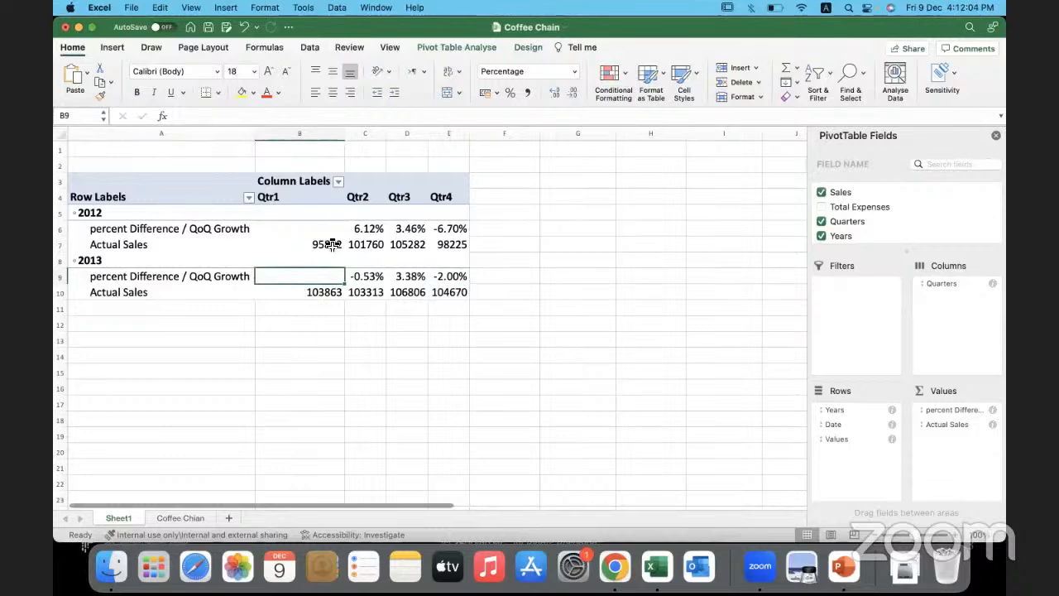
left_click(308, 294)
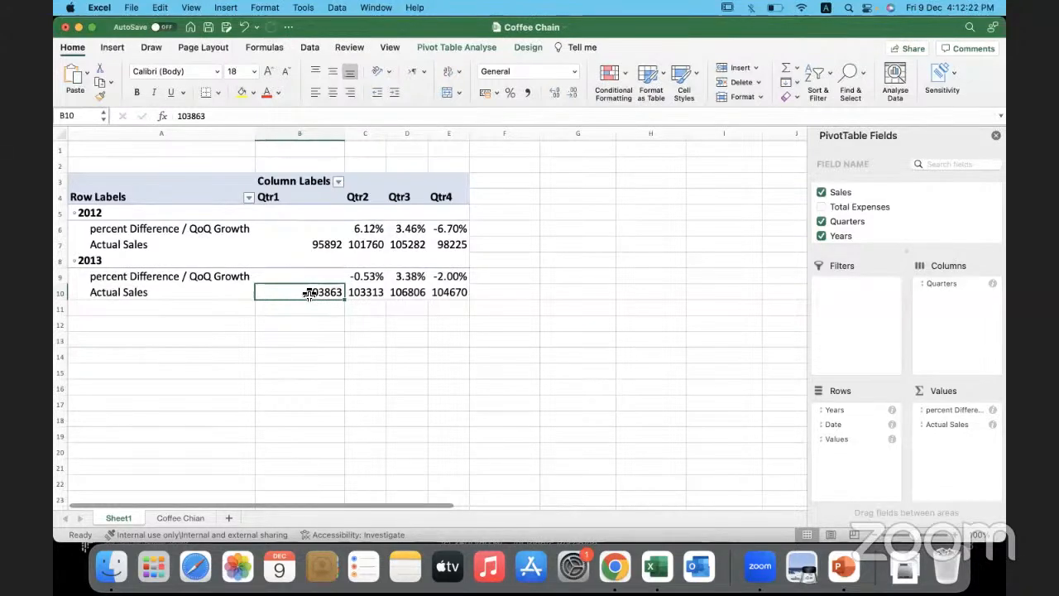
Try to delete the worksheet row holding the 2012 percent Difference / QoQ Growth values.
left_click(61, 229)
right_click(61, 229)
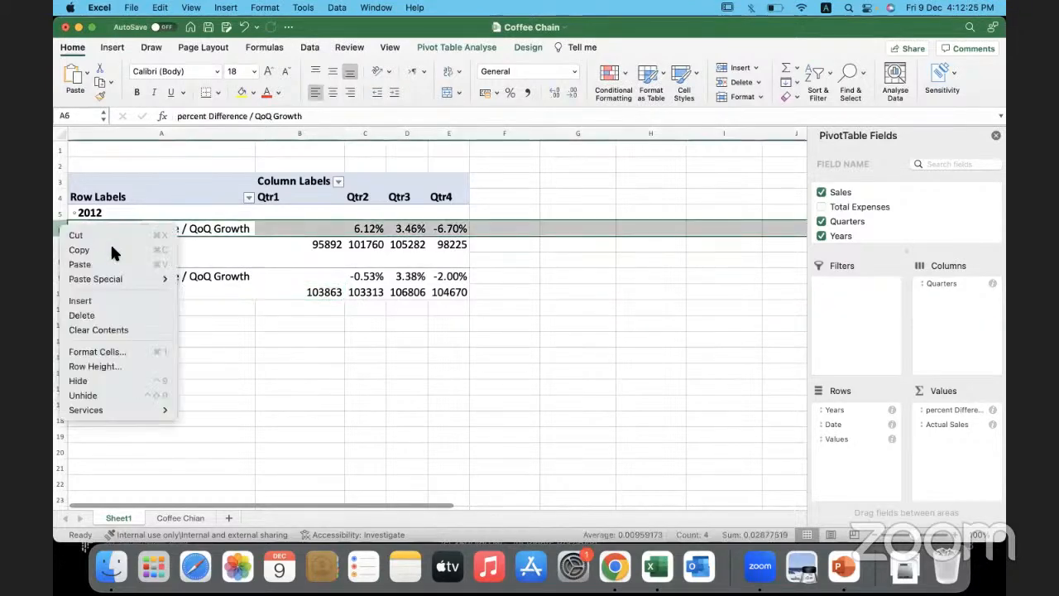
left_click(113, 316)
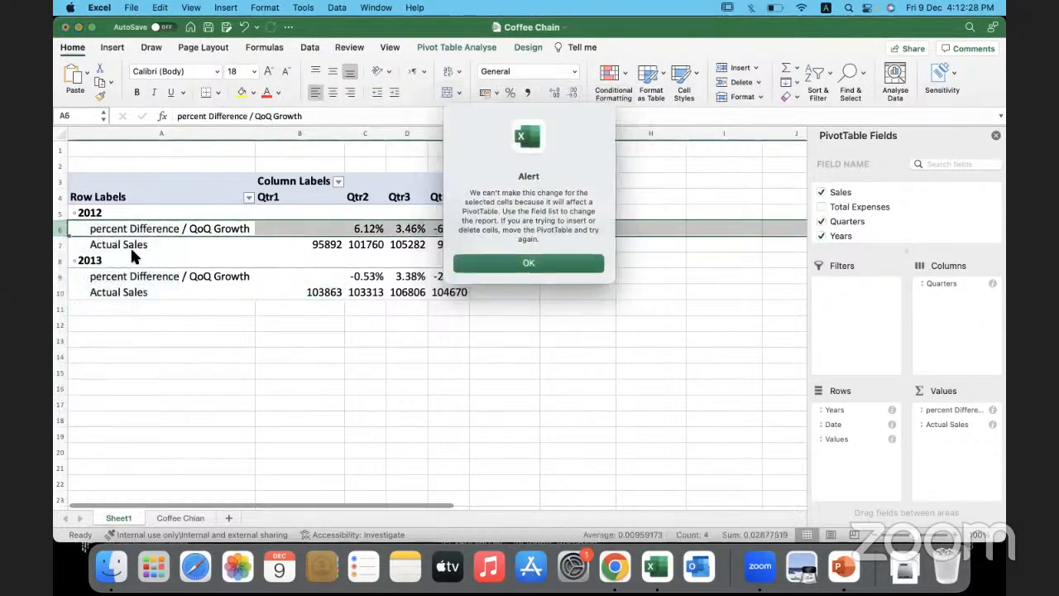
left_click(483, 261)
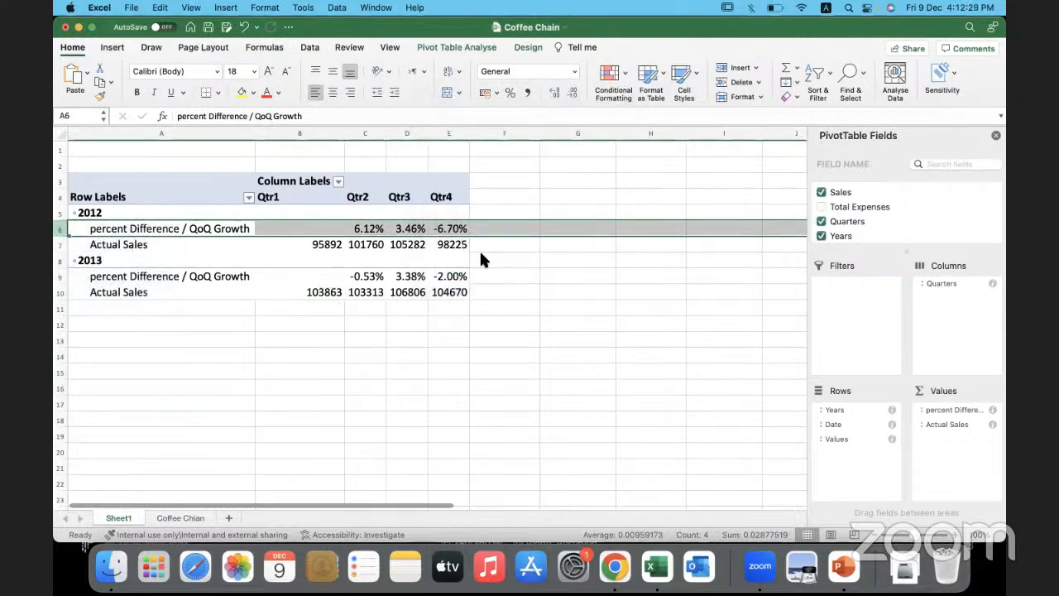
Remove the percent Difference / QoQ Growth field from the pivot table's values and widen columns C to E.
left_click(354, 228)
left_click_drag(948, 409, 667, 418)
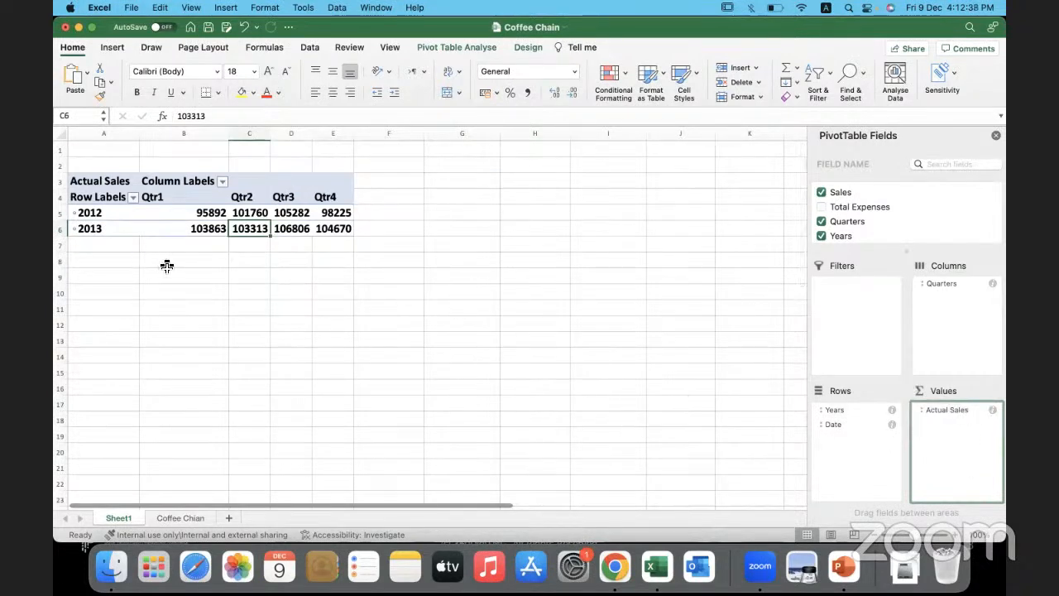
left_click_drag(250, 135, 393, 135)
left_click(188, 212)
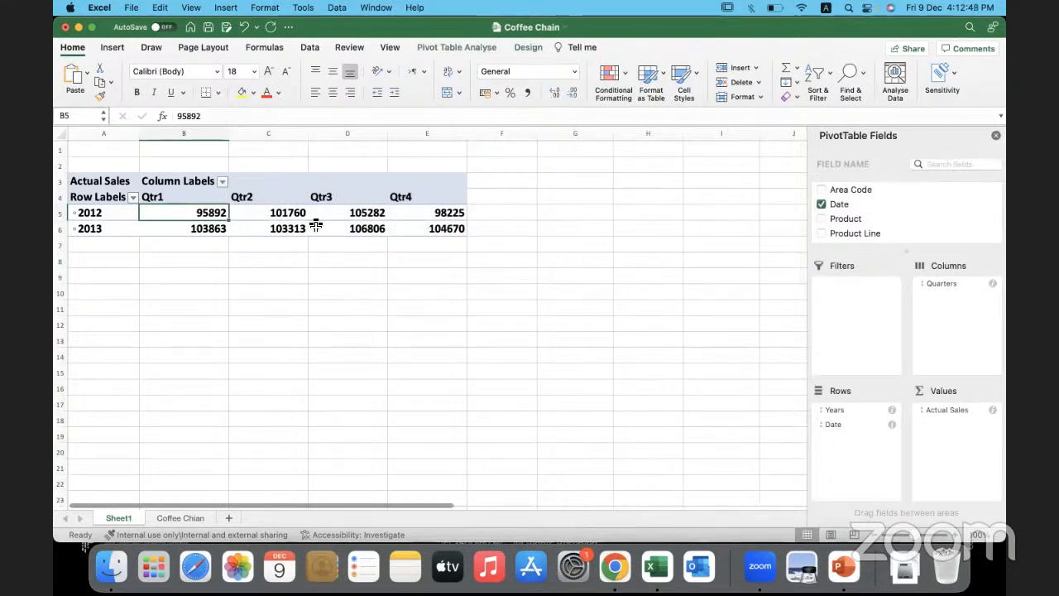
Choose Rank Smallest to Largest as the way the Actual Sales field shows its data.
left_click(262, 216)
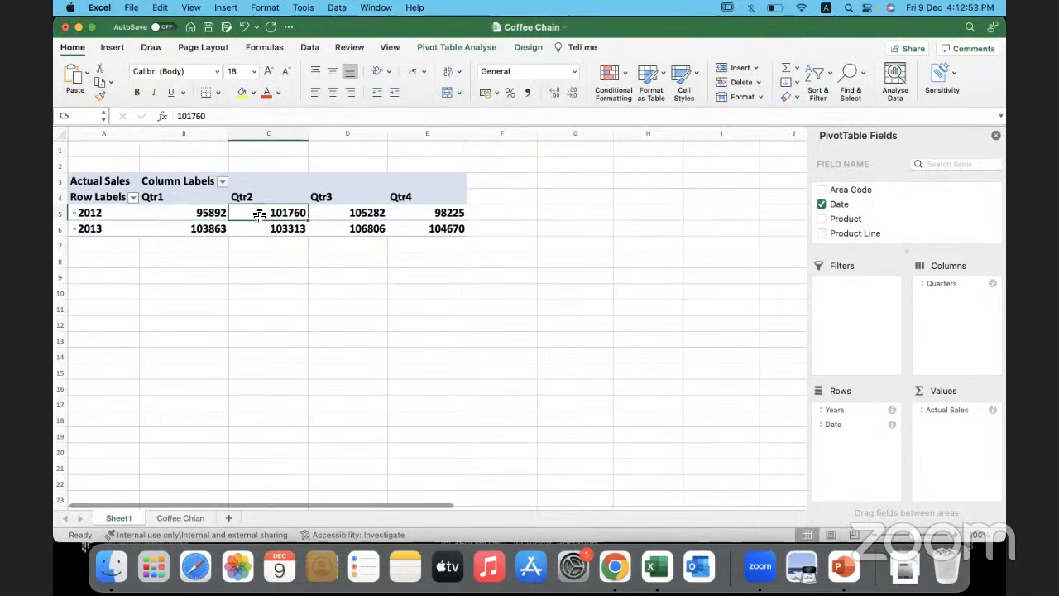
right_click(259, 215)
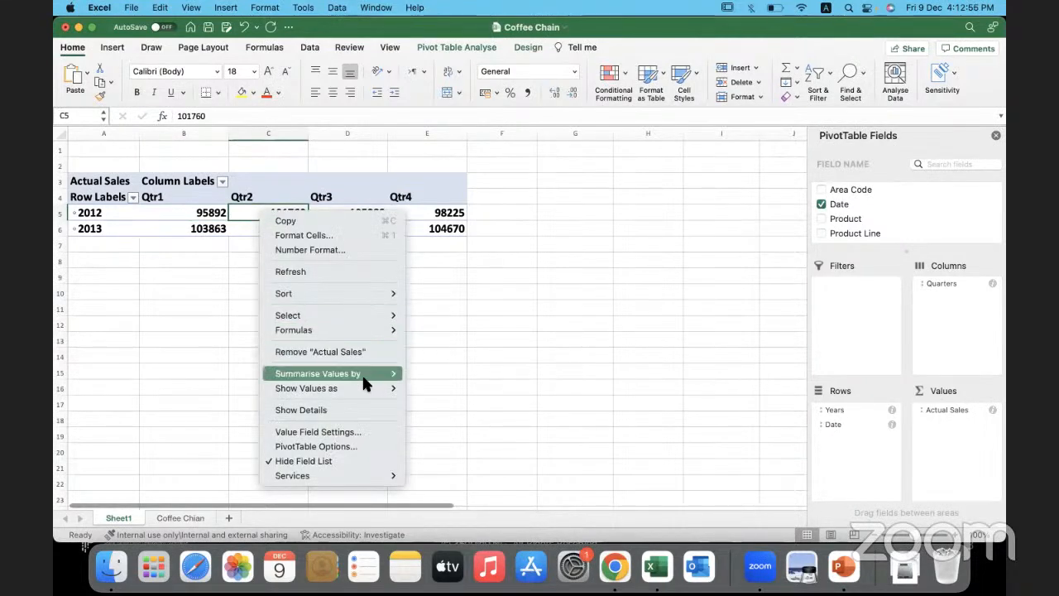
mouse_move(365, 392)
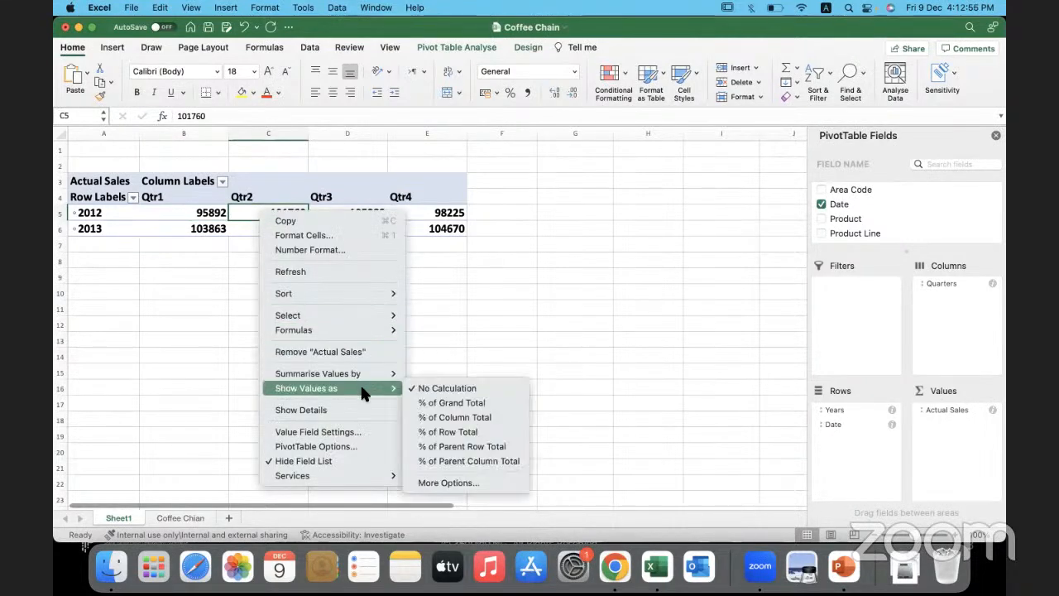
left_click(486, 483)
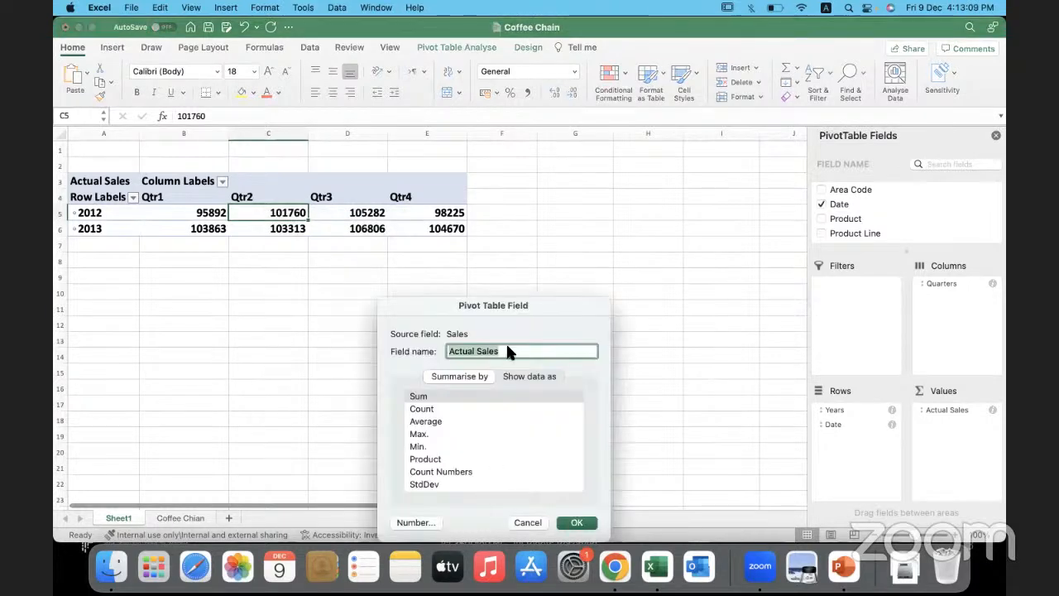
left_click_drag(507, 313, 556, 235)
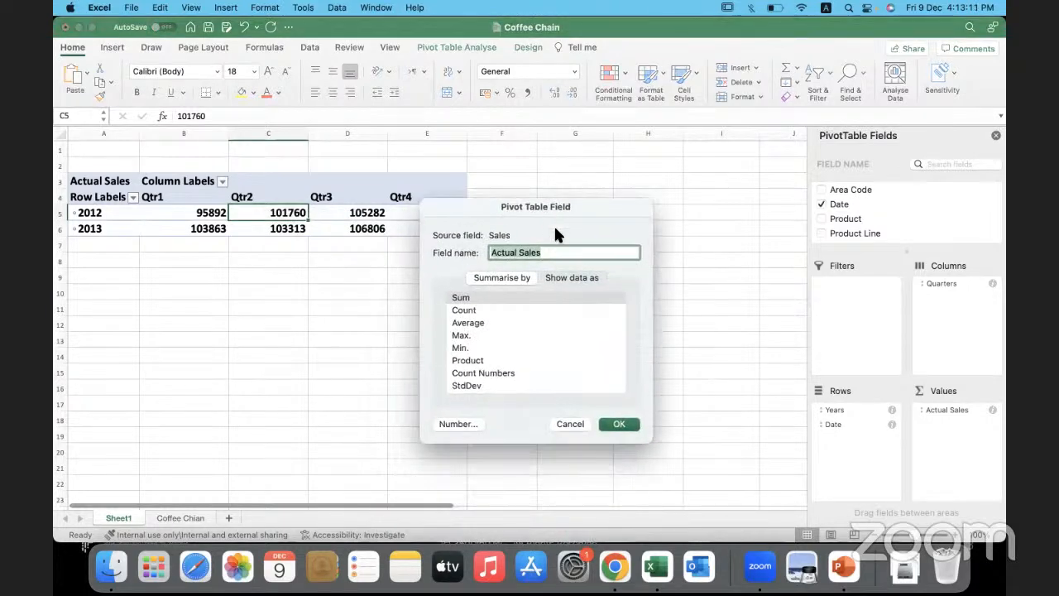
left_click(571, 283)
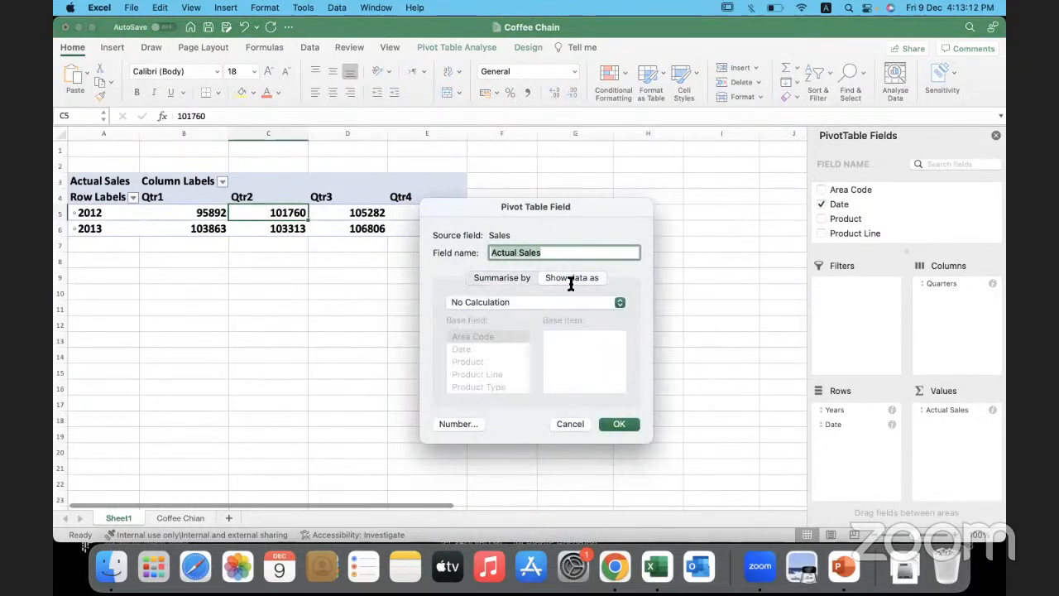
left_click(521, 303)
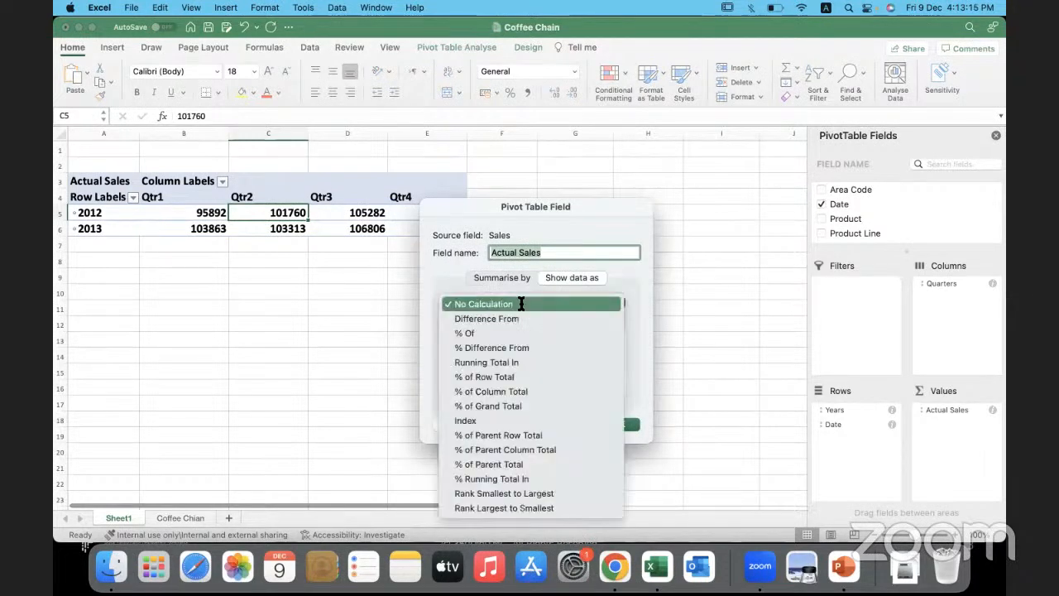
left_click(563, 493)
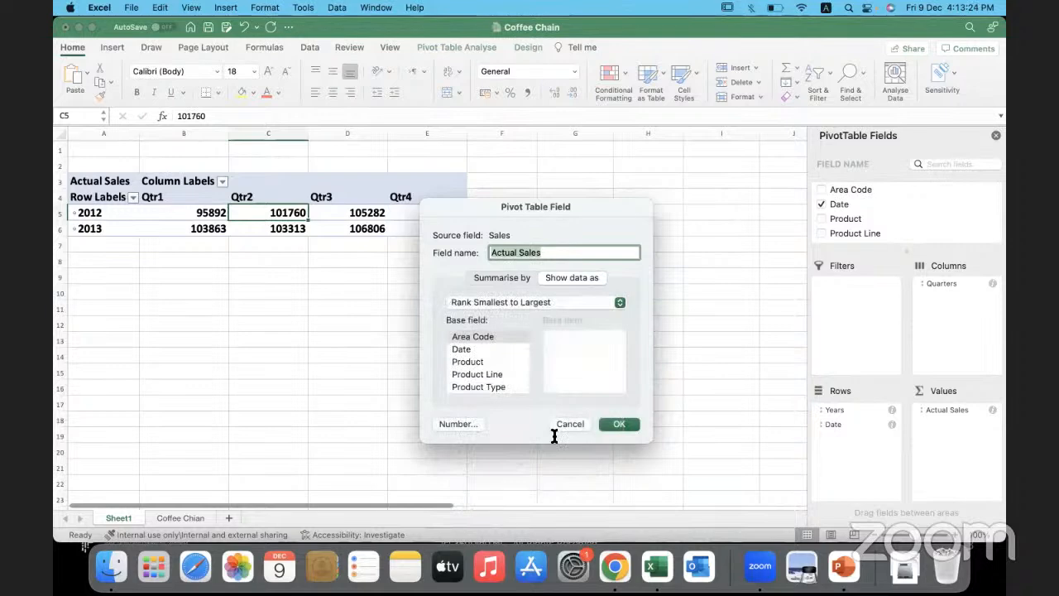
Apply the ranking with Quarters as its base field and widen the Qtr2 to Qtr4 columns.
left_click_drag(559, 212, 685, 105)
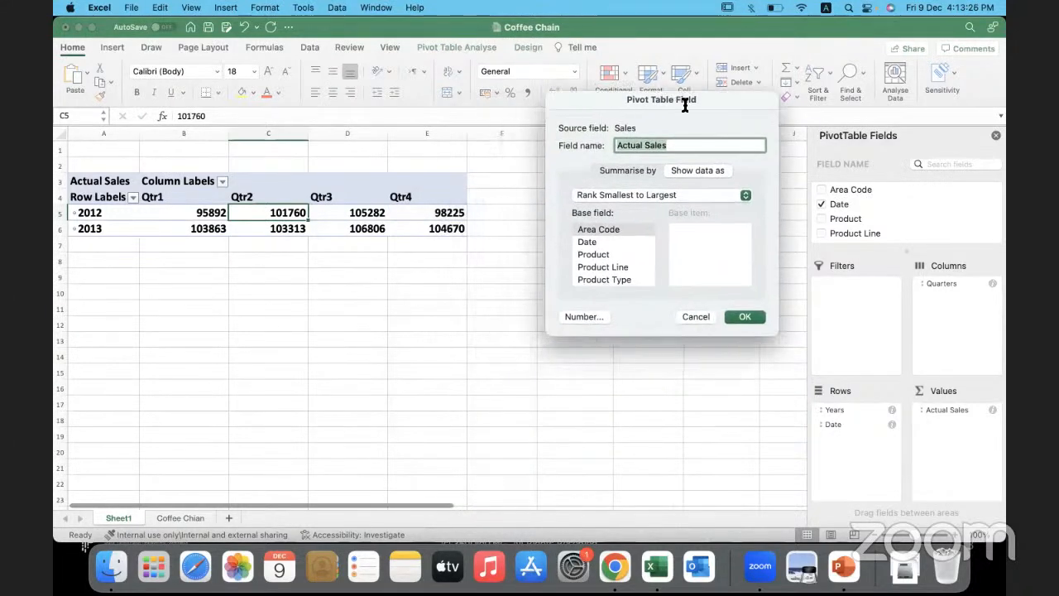
scroll(625, 261, "down", 5)
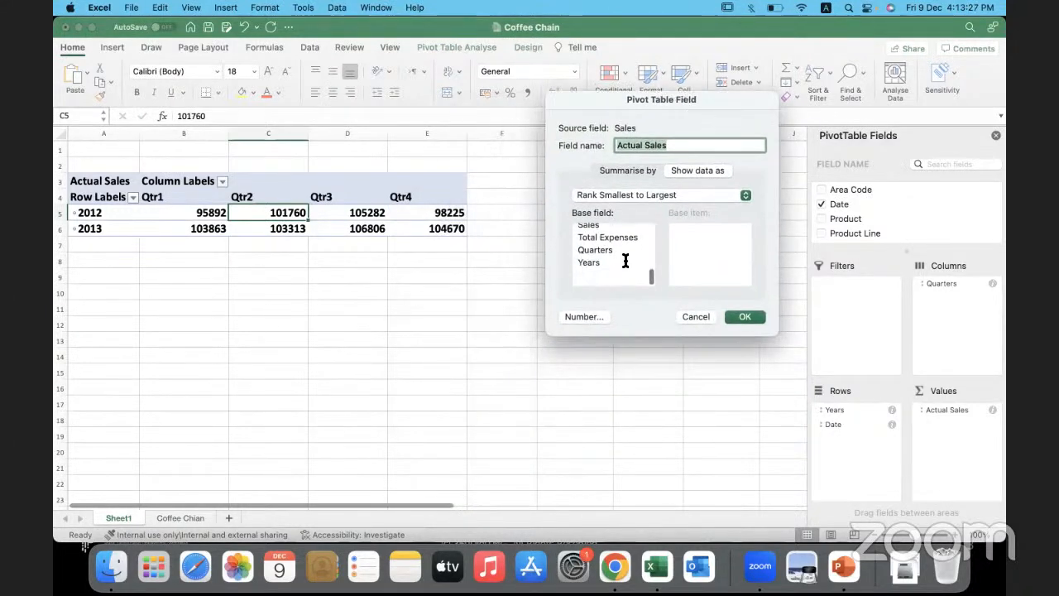
left_click(602, 268)
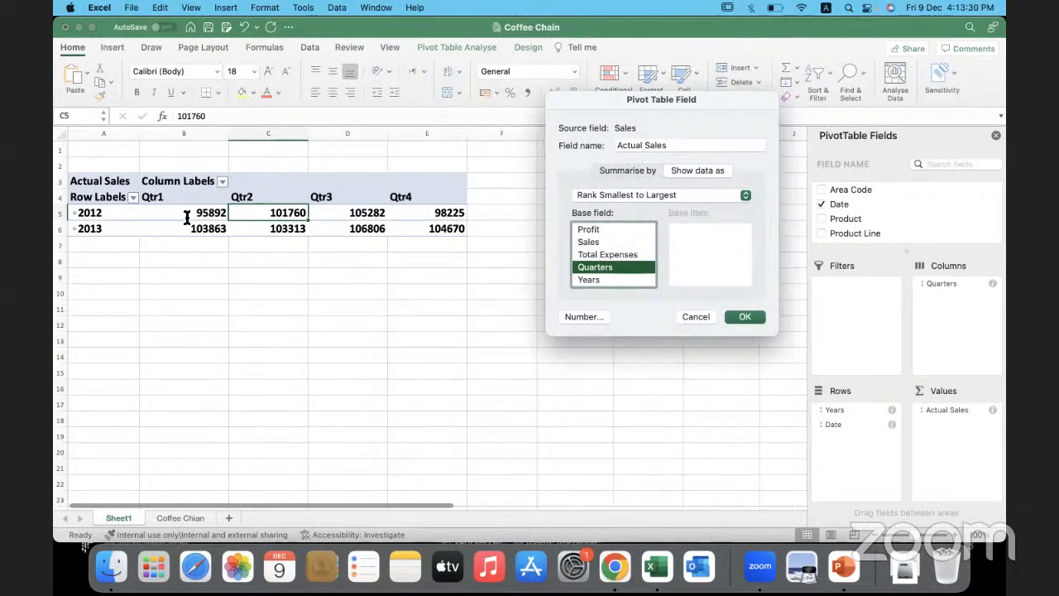
left_click(743, 315)
left_click_drag(252, 133, 402, 134)
left_click(287, 213)
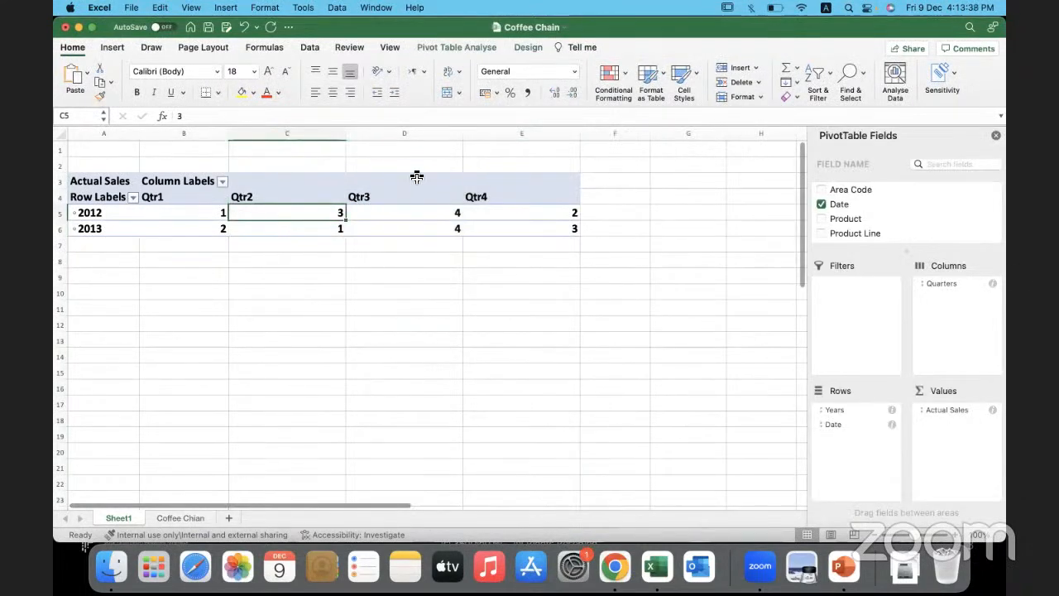
Add the Sales field to the pivot table's values again and rename the ranked Actual Sales label as "Rank by Sales".
scroll(899, 212, "down", 5)
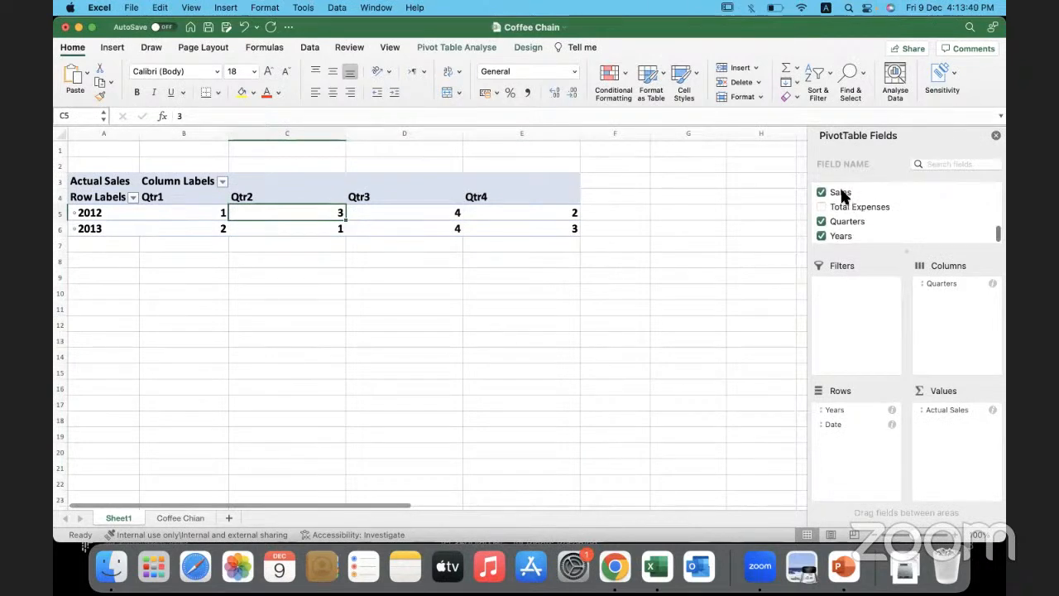
left_click_drag(842, 194, 956, 436)
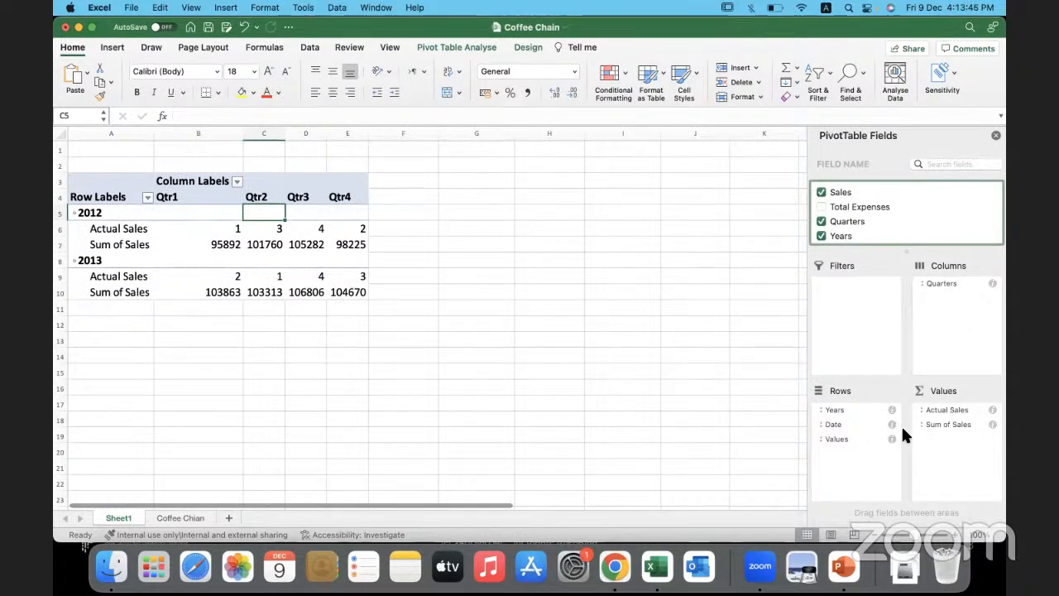
left_click(108, 229)
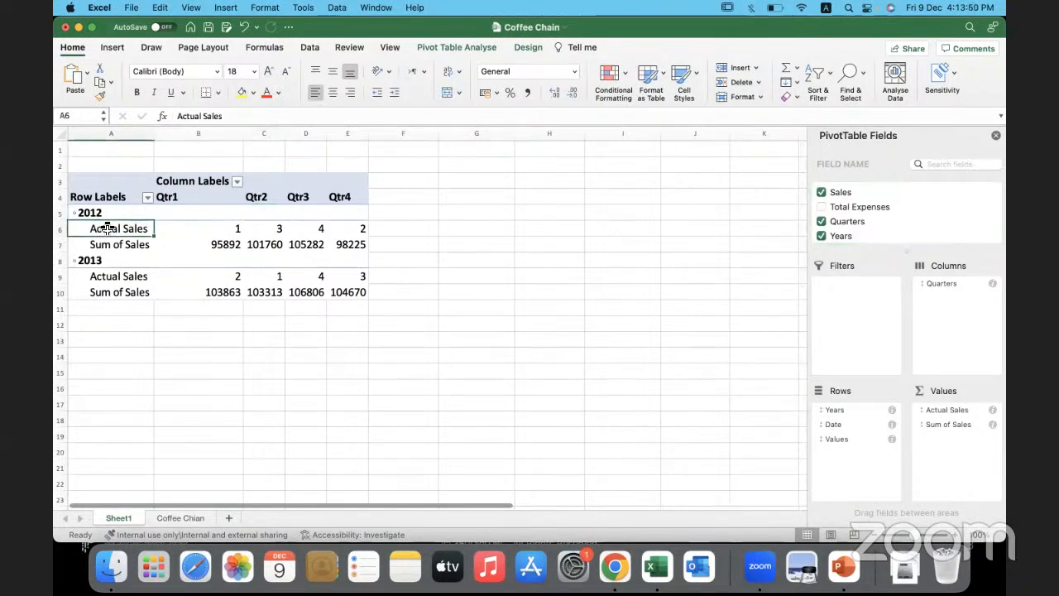
type("Rank")
key("BackSpace")
key("BackSpace")
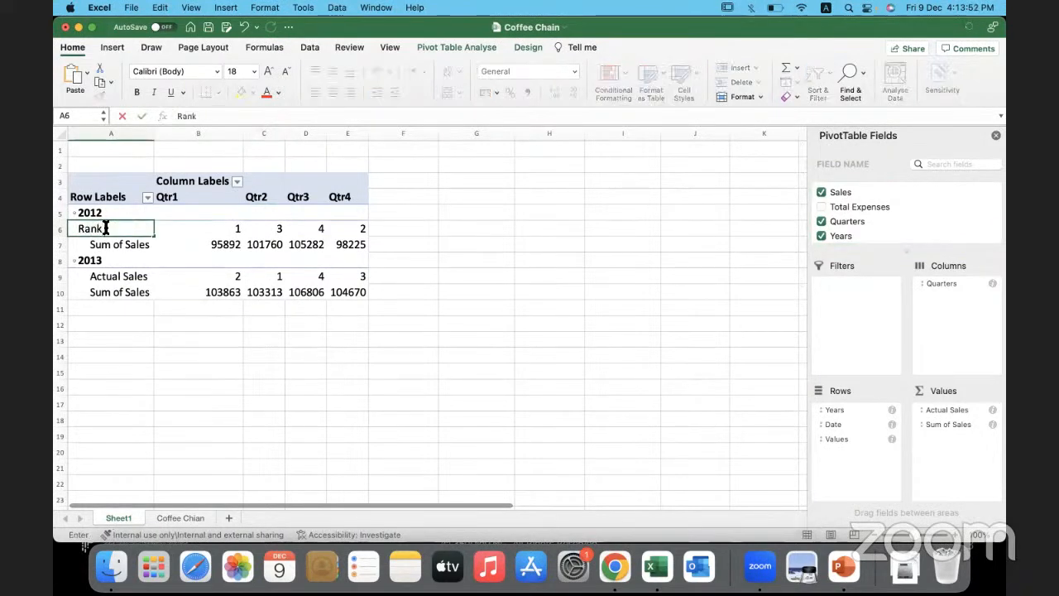
type("by Sales")
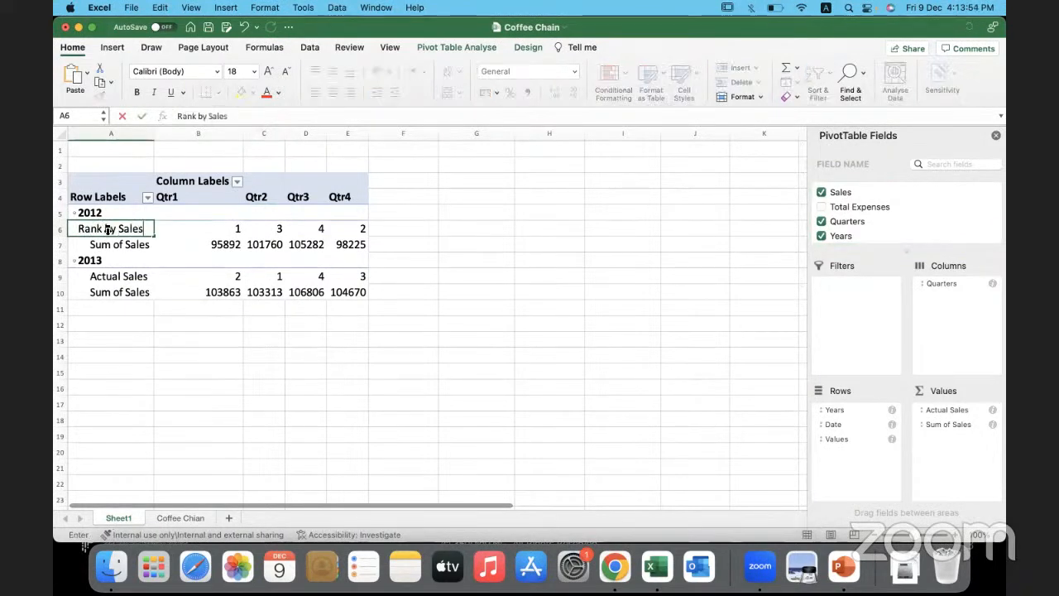
Rename the Sum of Sales label as "Actual Sales" and widen column A to fit the row labels.
left_click(101, 245)
type("Actual Sales")
key("Return")
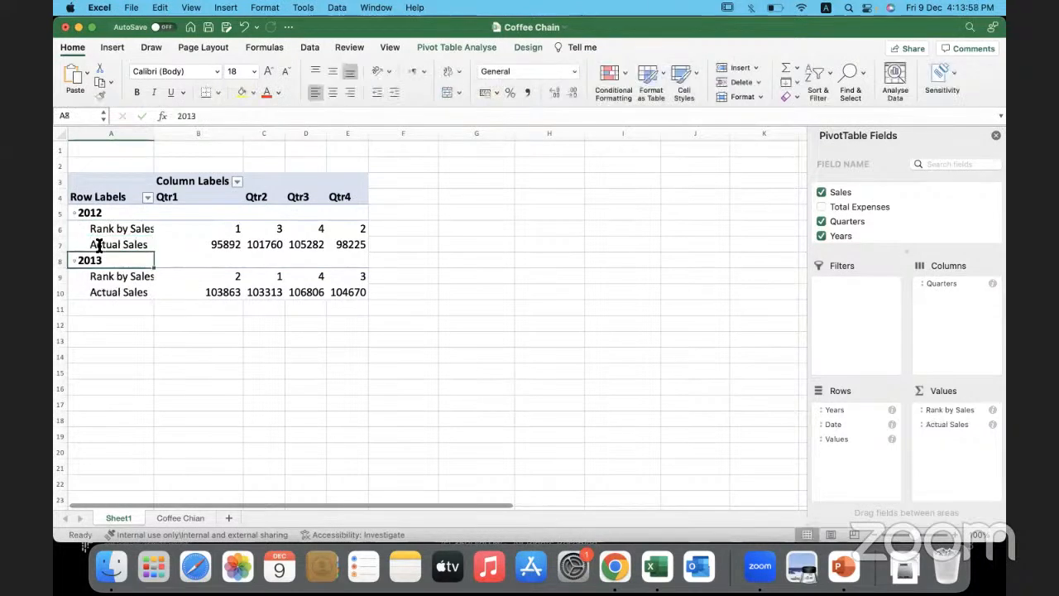
left_click_drag(155, 134, 165, 133)
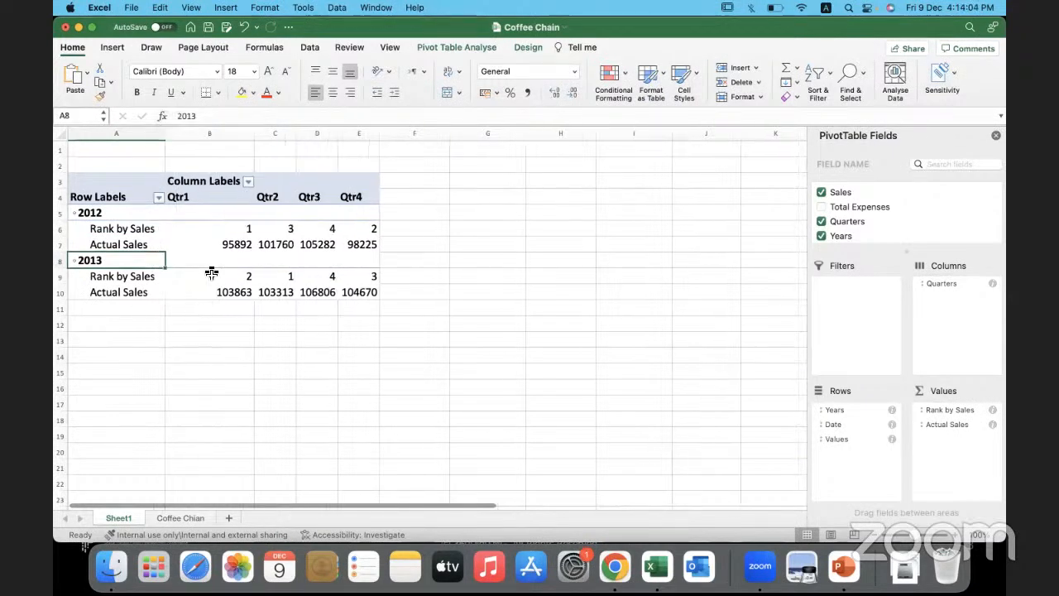
Compare the 2012 actual sales for Qtr1 and Qtr4 with their sales ranks.
left_click(204, 244)
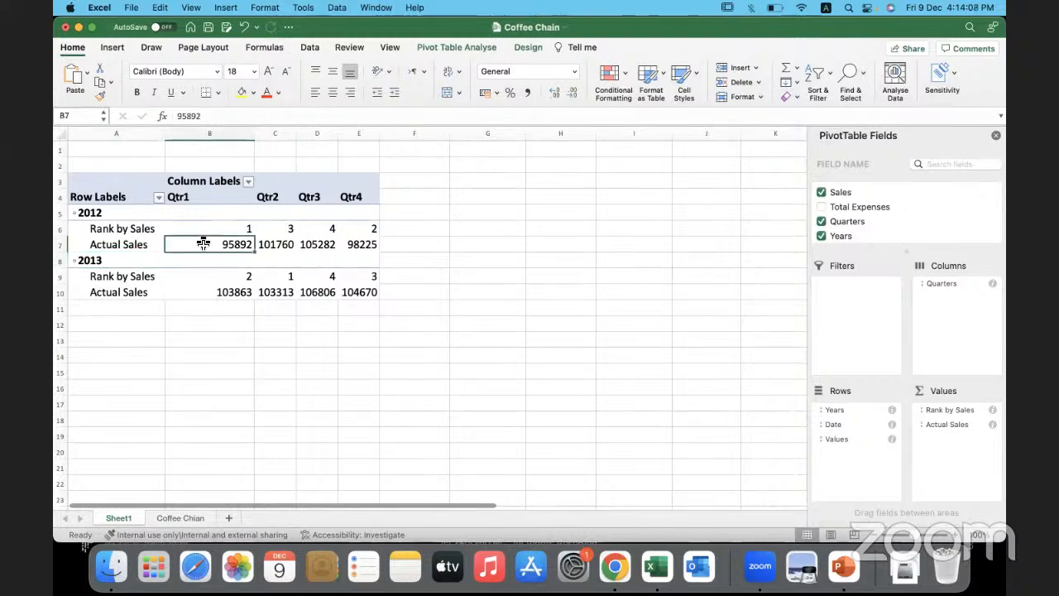
left_click(204, 229)
left_click(204, 245)
left_click(367, 246)
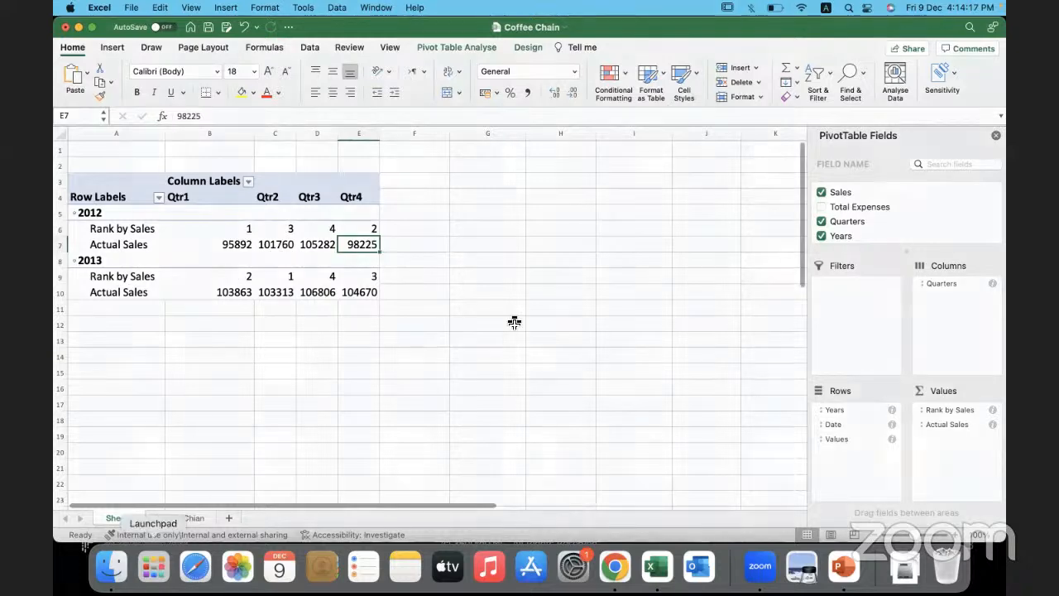
Switch to Epic Pen and mark up the 2012 sales figures and ranks in the pivot table with the pink pen.
scroll(416, 235, "right", 5)
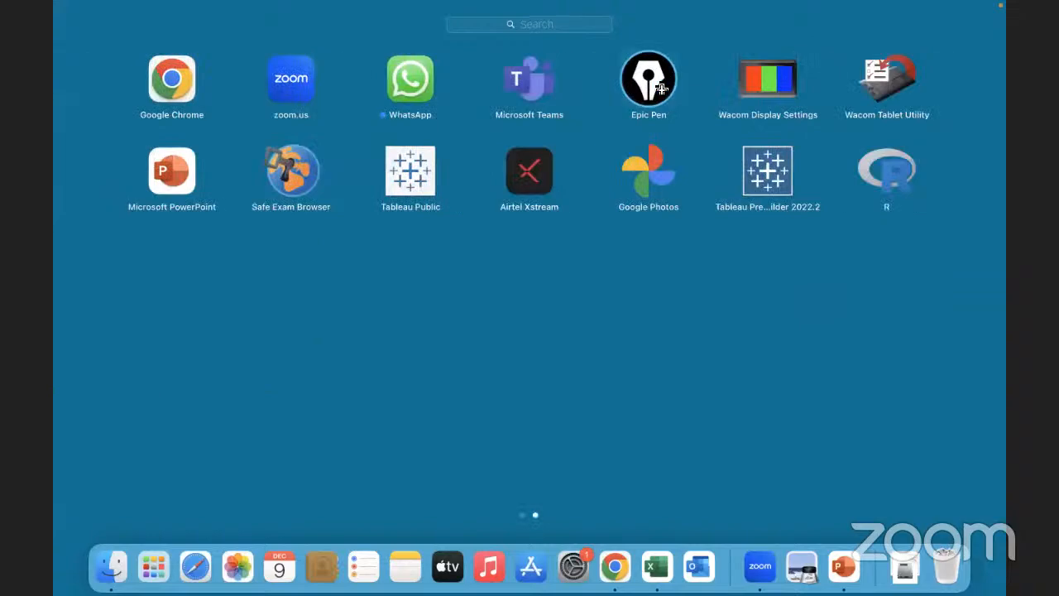
left_click(662, 89)
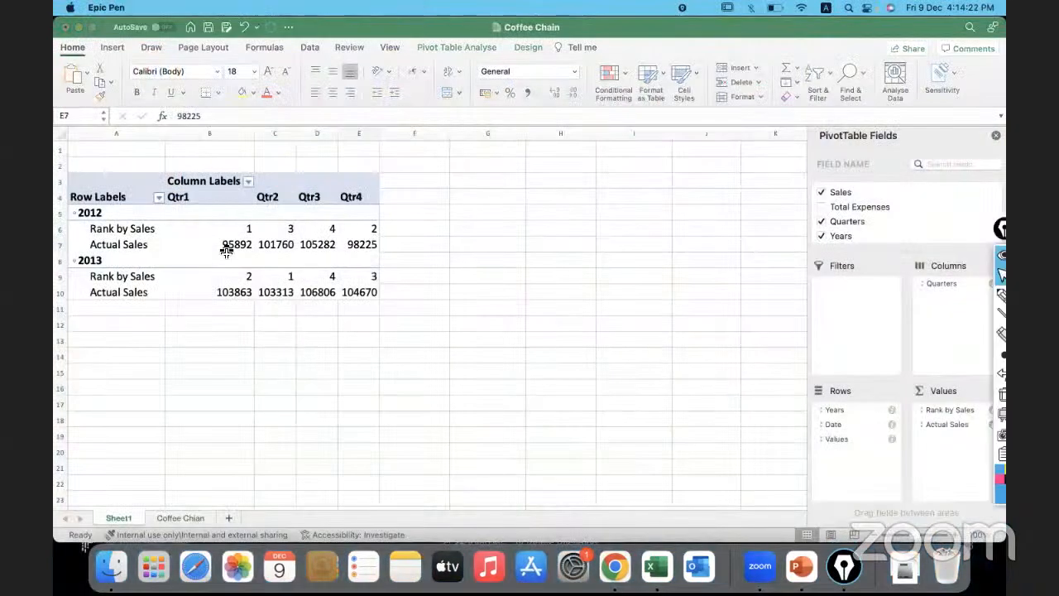
left_click(1001, 294)
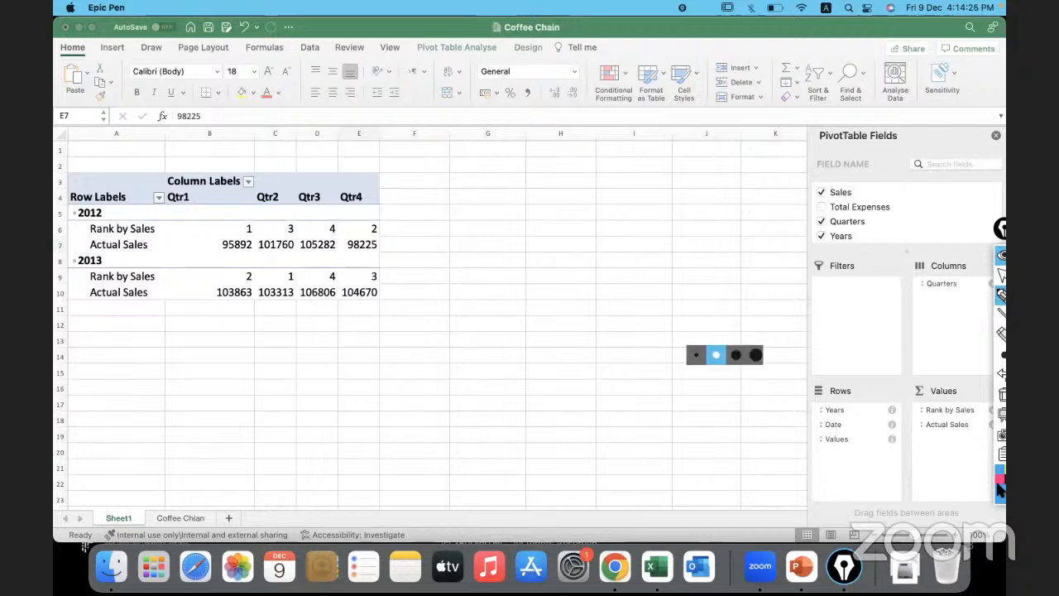
mouse_move(209, 230)
left_mouse_down()
mouse_move(236, 239)
mouse_move(211, 250)
mouse_move(370, 258)
mouse_move(364, 214)
mouse_move(355, 256)
mouse_move(355, 227)
mouse_move(257, 237)
mouse_move(343, 267)
mouse_move(290, 212)
mouse_move(311, 258)
mouse_move(340, 224)
left_mouse_up()
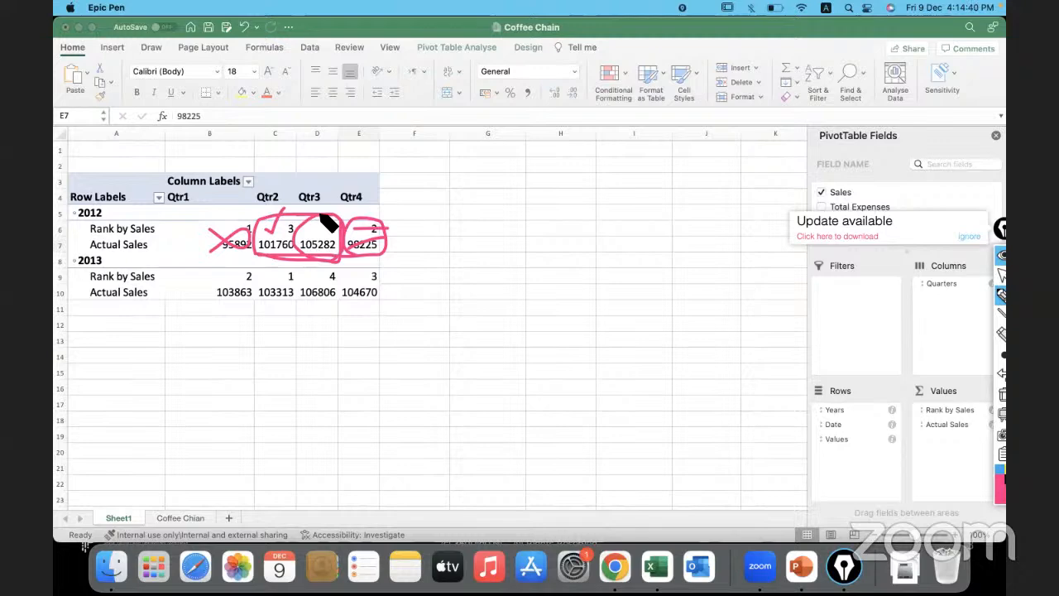
Underline the 2013 sales figures, circle their ranks, and clear all pen marks before returning to the normal cursor.
left_click_drag(217, 300, 378, 301)
mouse_move(275, 279)
left_mouse_down()
mouse_move(283, 286)
mouse_move(296, 270)
mouse_move(230, 284)
mouse_move(245, 286)
left_mouse_up()
left_click_drag(364, 298, 393, 280)
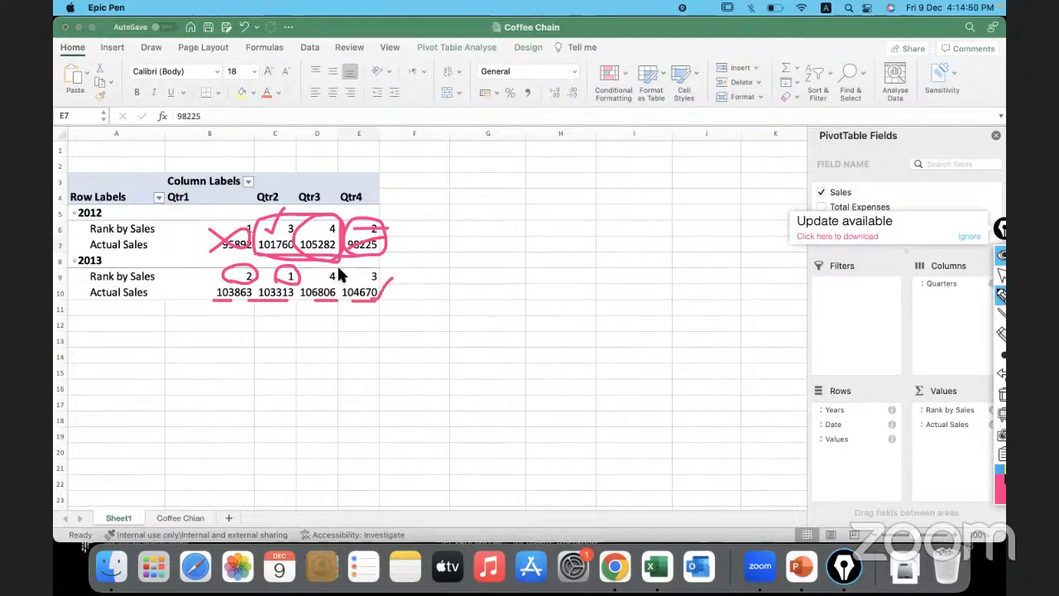
mouse_move(302, 301)
left_mouse_down()
mouse_move(347, 277)
mouse_move(338, 274)
left_mouse_up()
left_click(1004, 394)
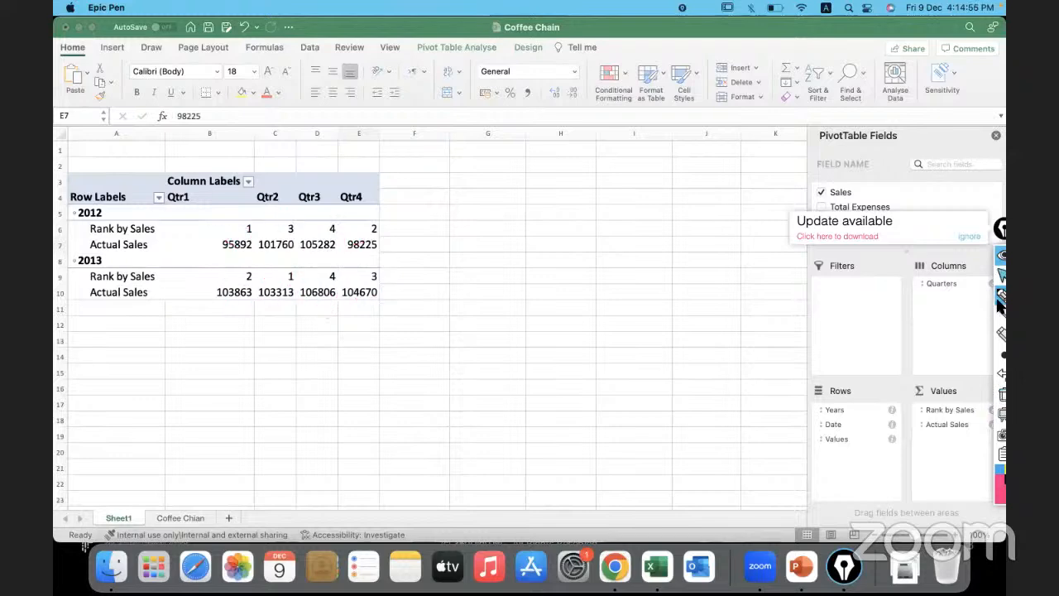
left_click(1001, 275)
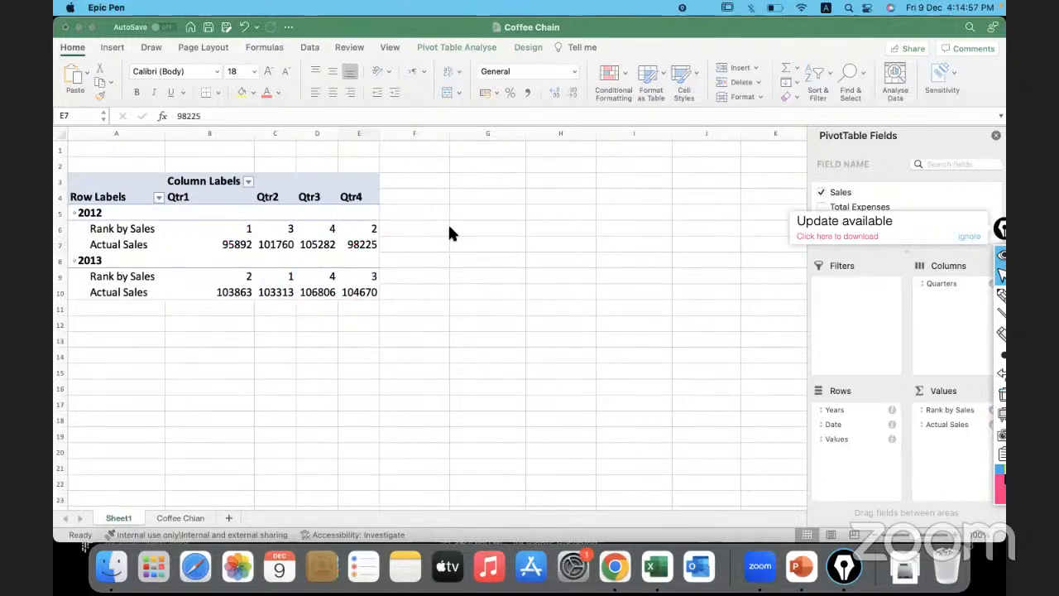
Change the Rank by Sales values' calculation to Rank Largest to Smallest.
left_click(321, 247)
left_click(311, 247)
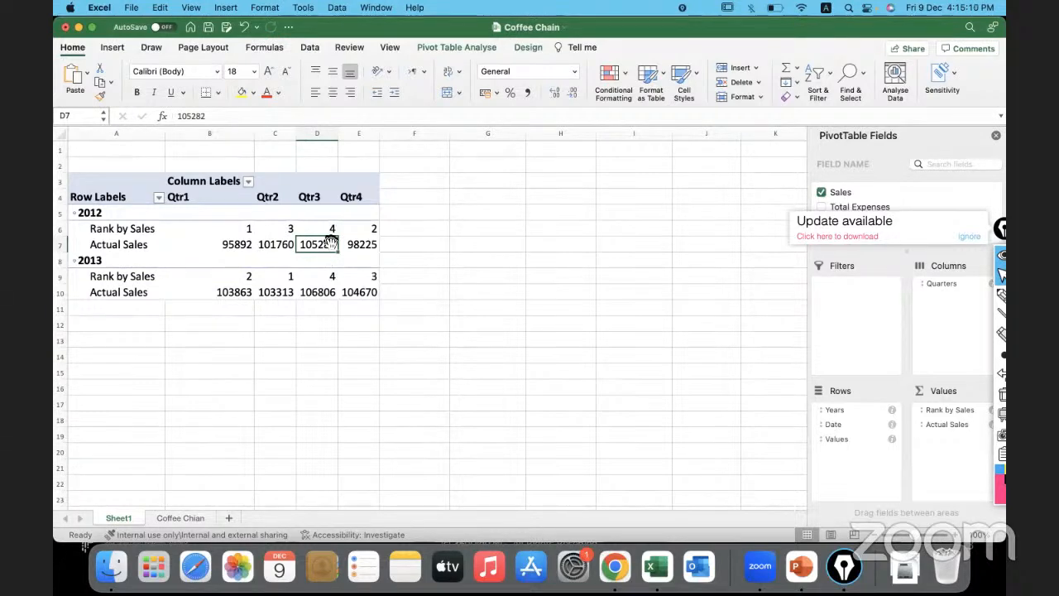
left_click(326, 231)
right_click(325, 231)
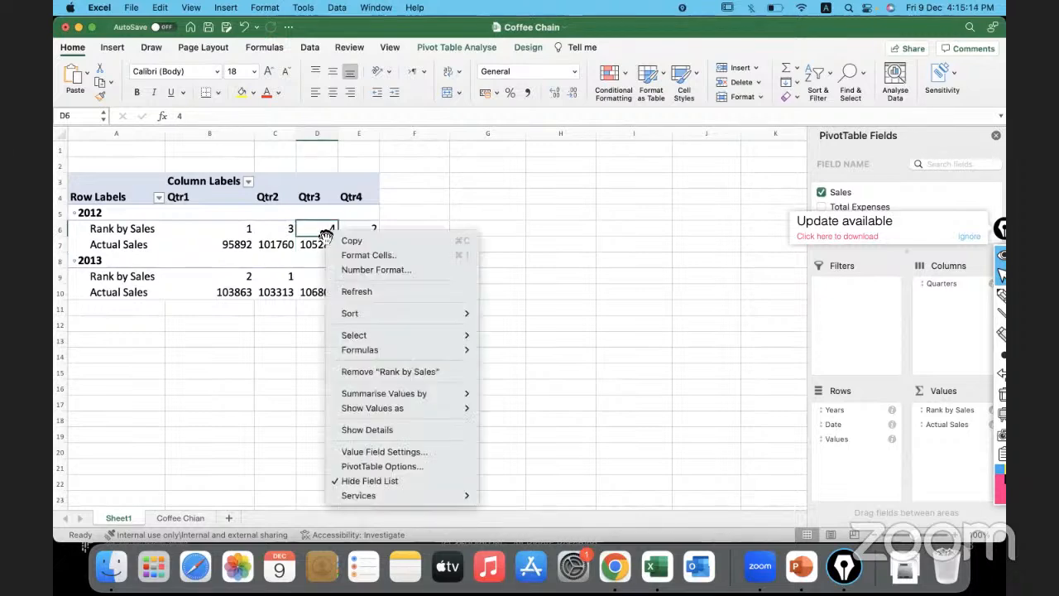
mouse_move(423, 405)
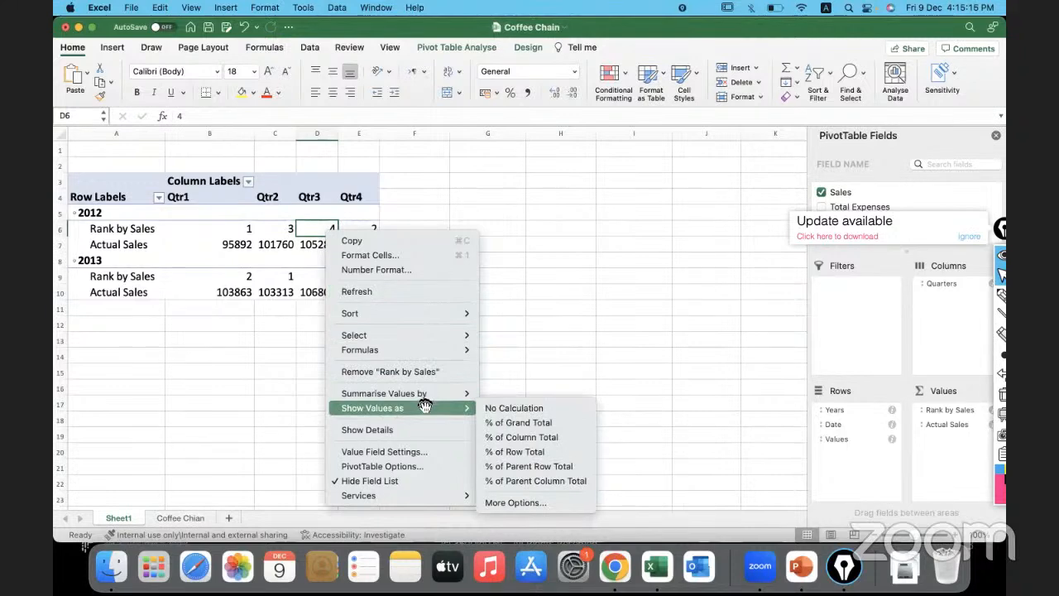
left_click(550, 504)
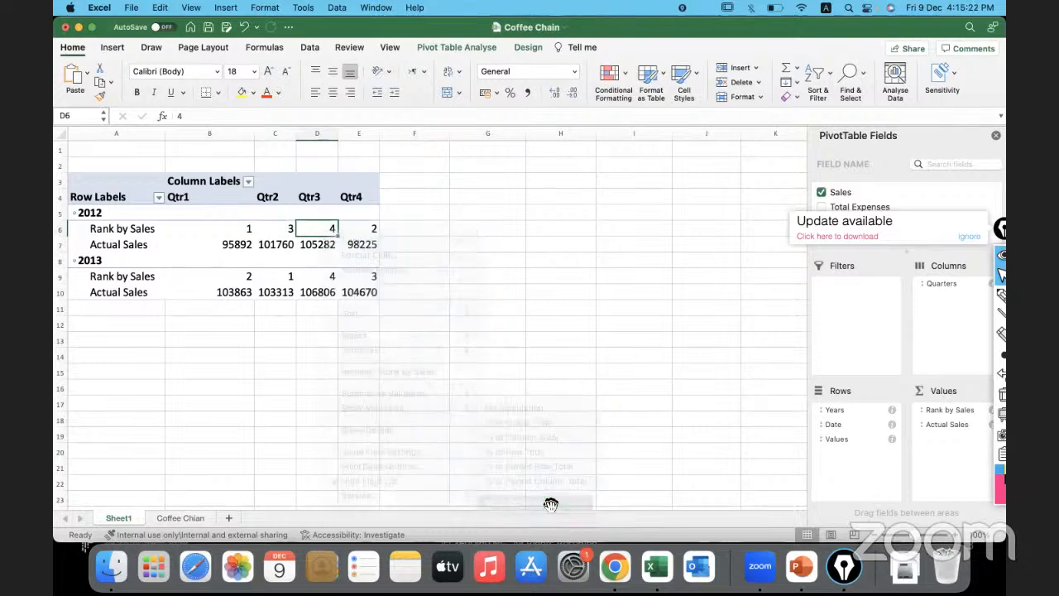
left_click_drag(549, 307, 565, 219)
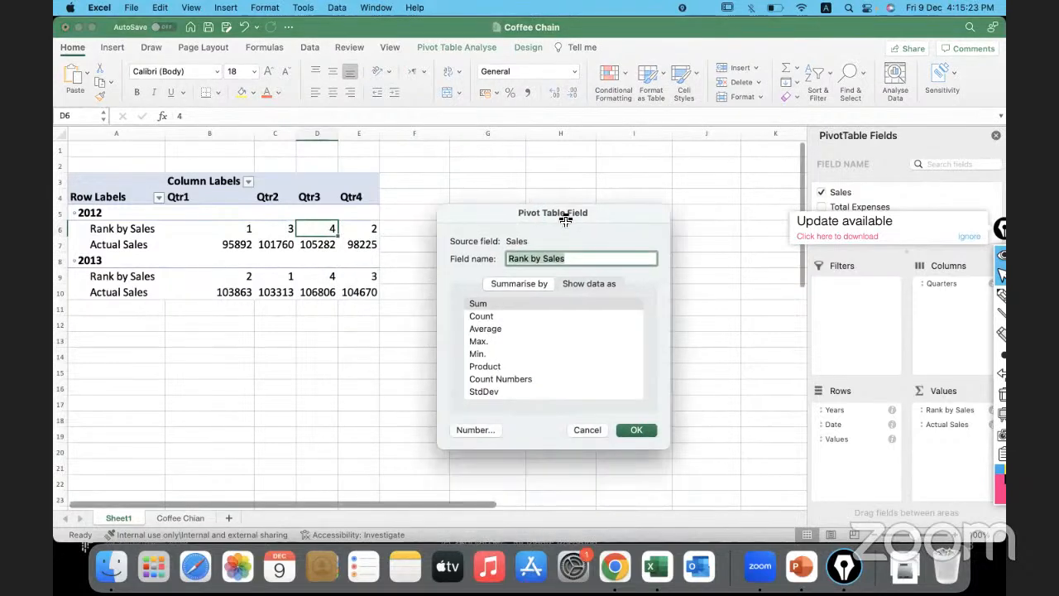
left_click(585, 283)
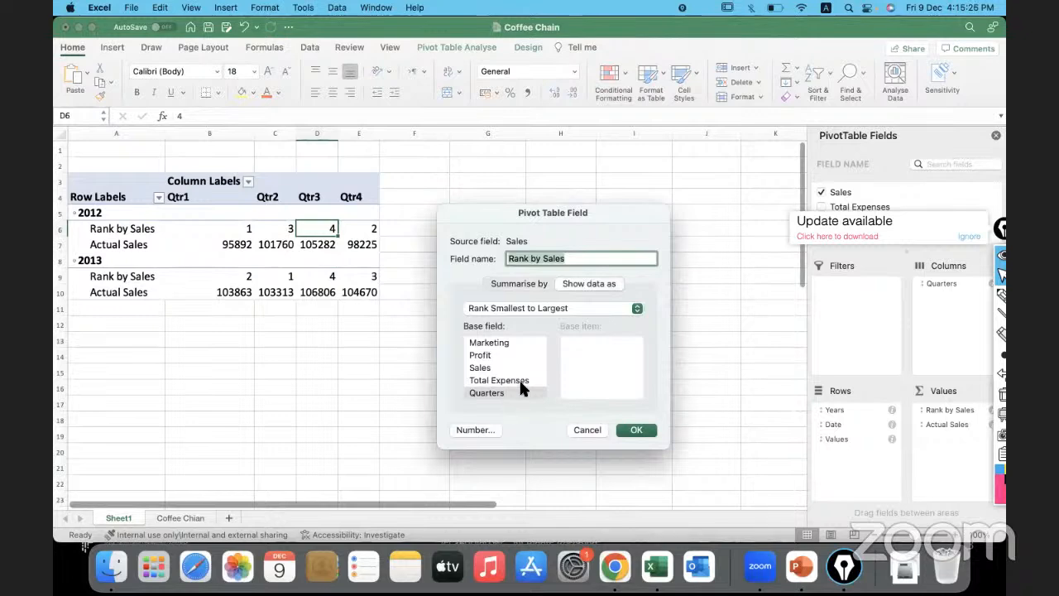
left_click(544, 308)
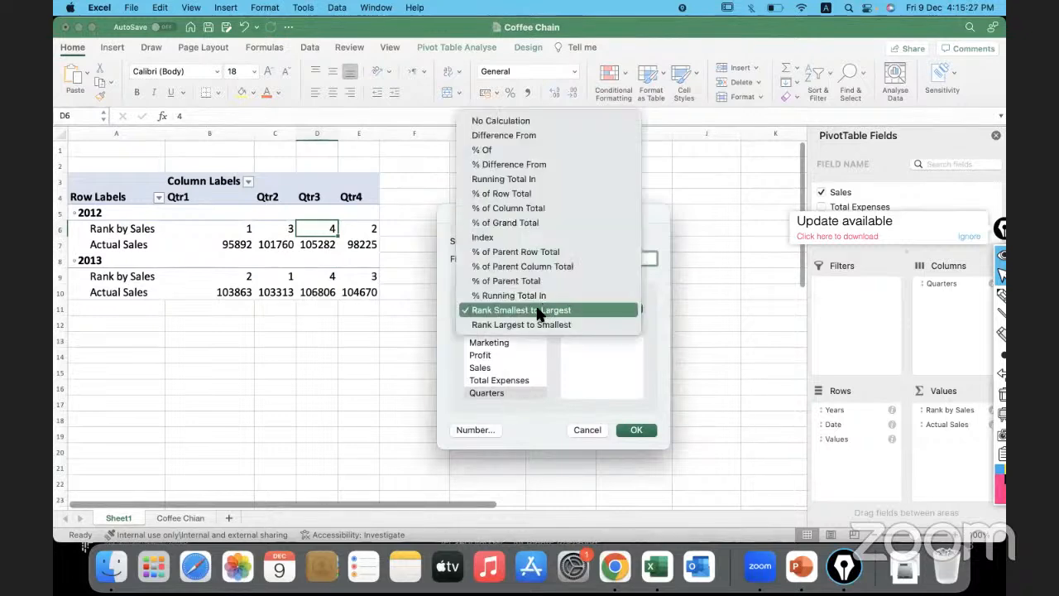
left_click(582, 325)
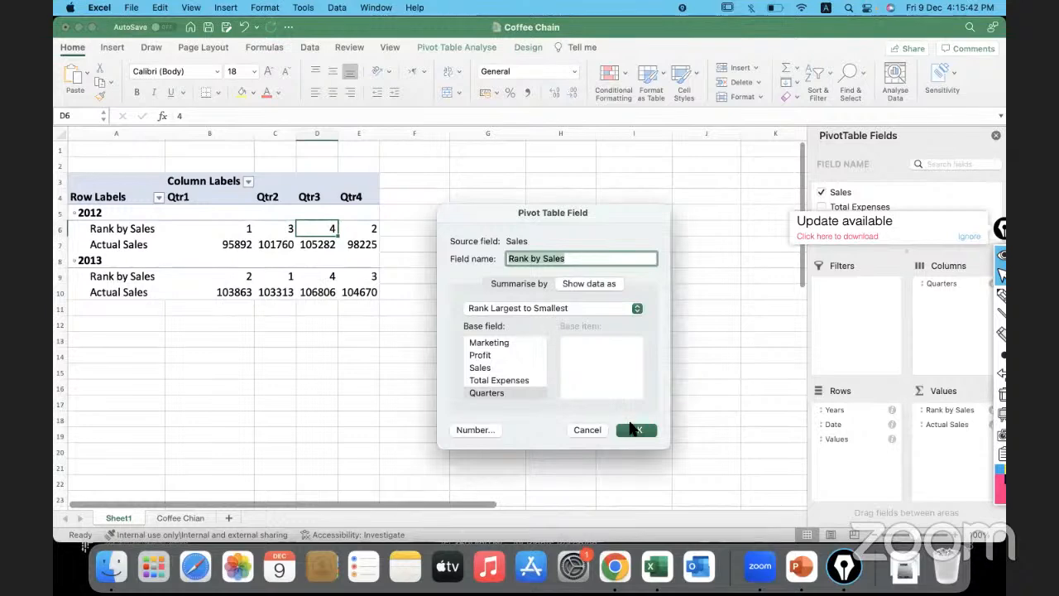
left_click(635, 430)
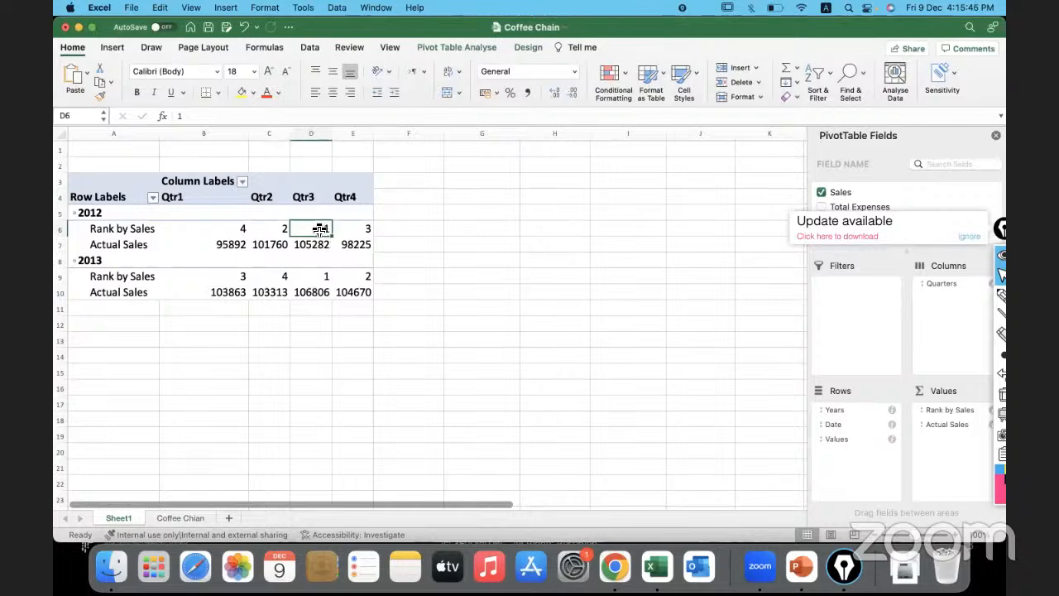
Compare the 2012 and 2013 quarterly sales ranks with the actual sales below them.
left_click_drag(318, 230, 314, 242)
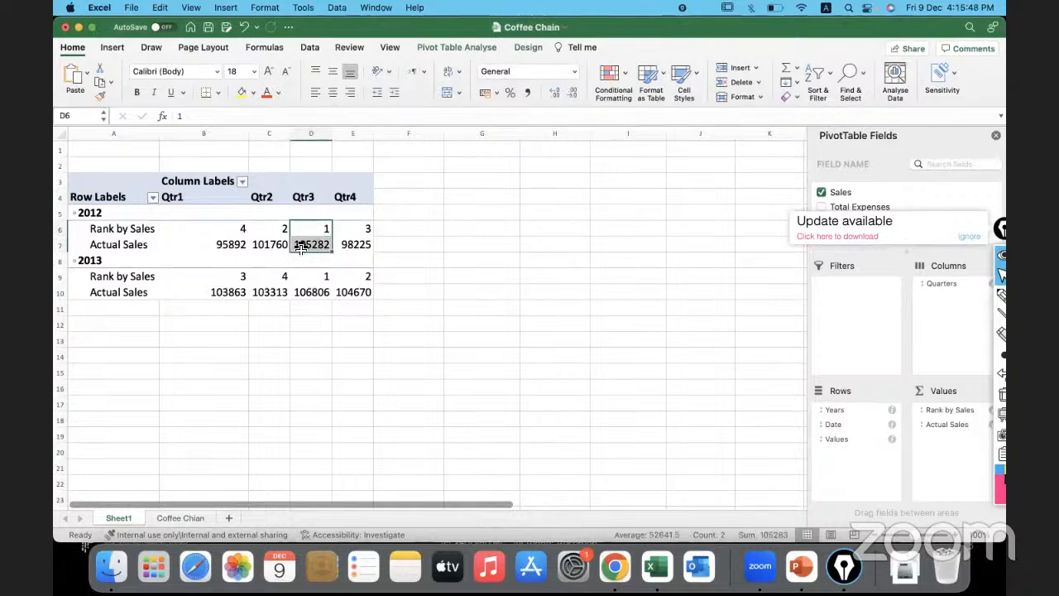
left_click(309, 245)
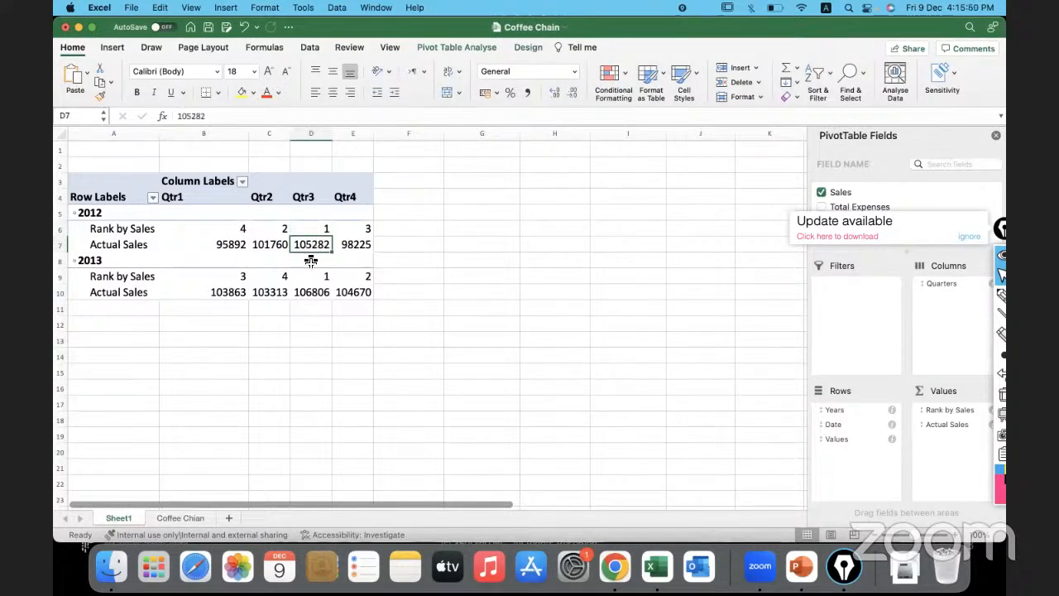
left_click(312, 231)
left_click(273, 229)
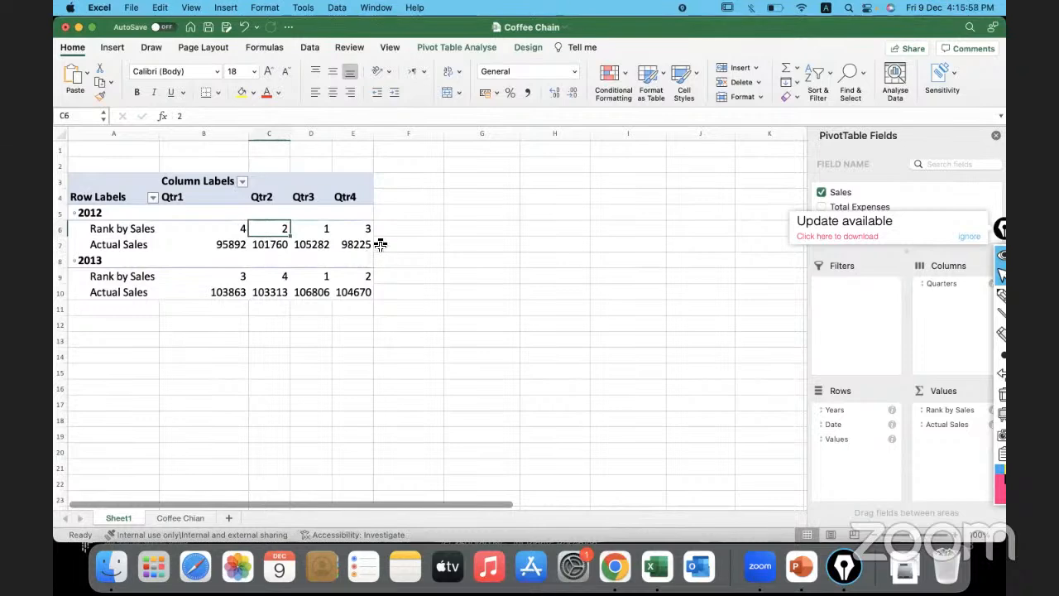
left_click(200, 246)
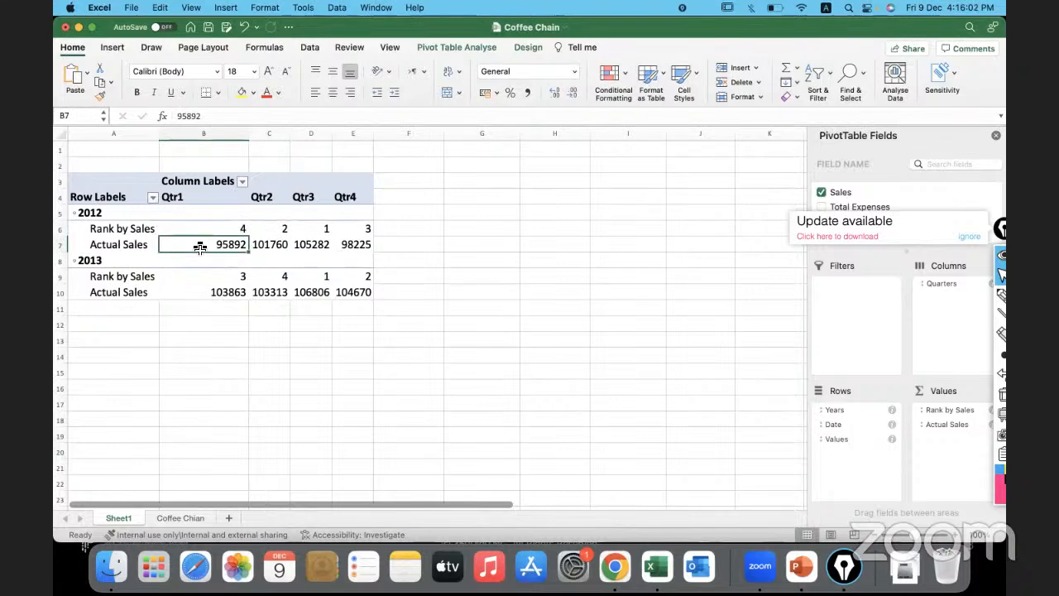
left_click_drag(201, 229, 203, 242)
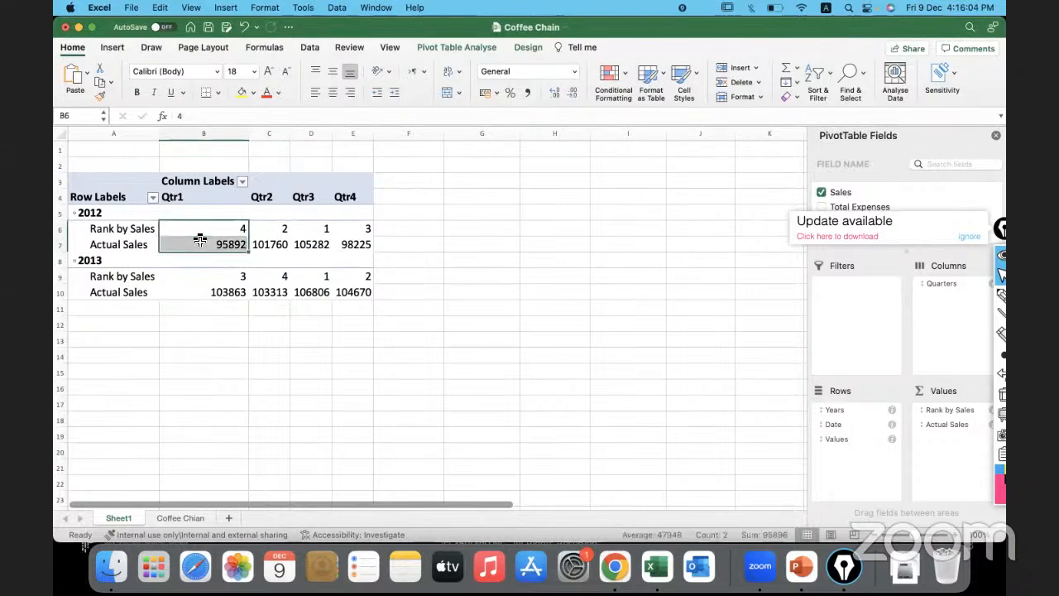
left_click_drag(282, 285, 356, 293)
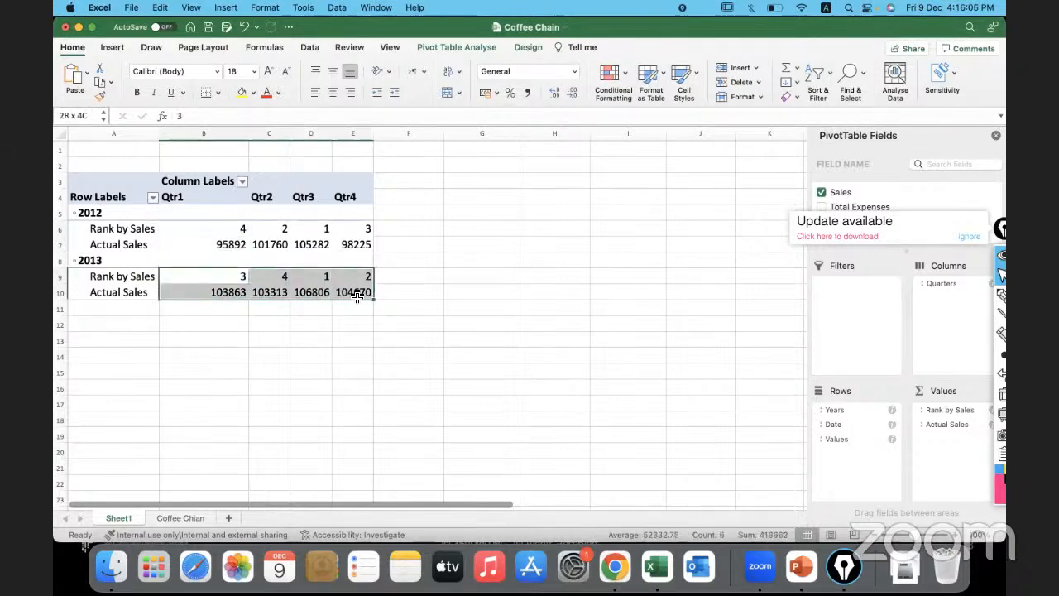
left_click(353, 283)
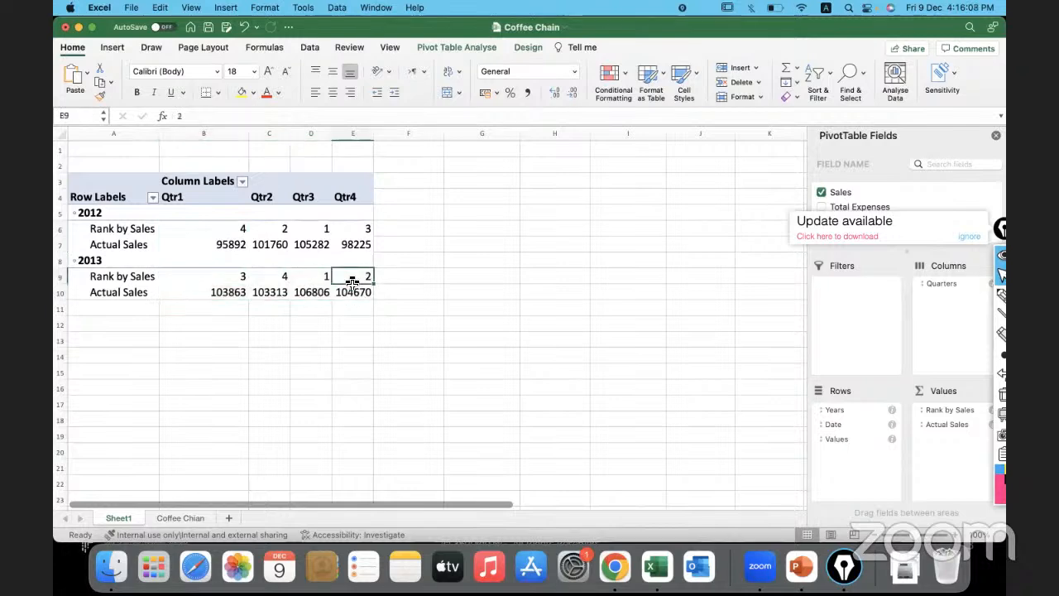
right_click(353, 281)
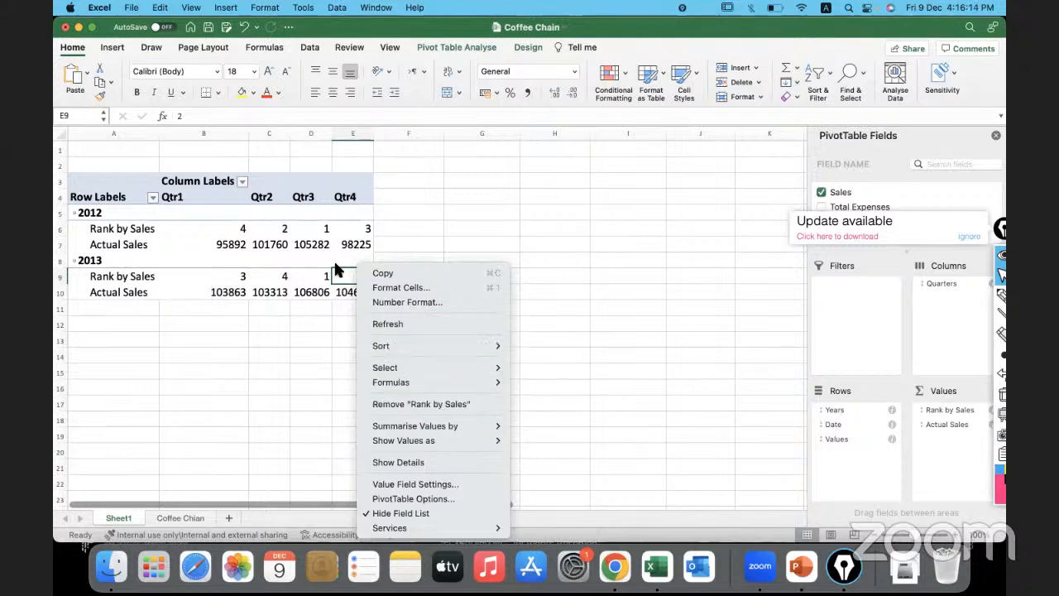
left_click(307, 236)
Sort the quarter columns by Rank by Sales in ascending order.
left_click(313, 230)
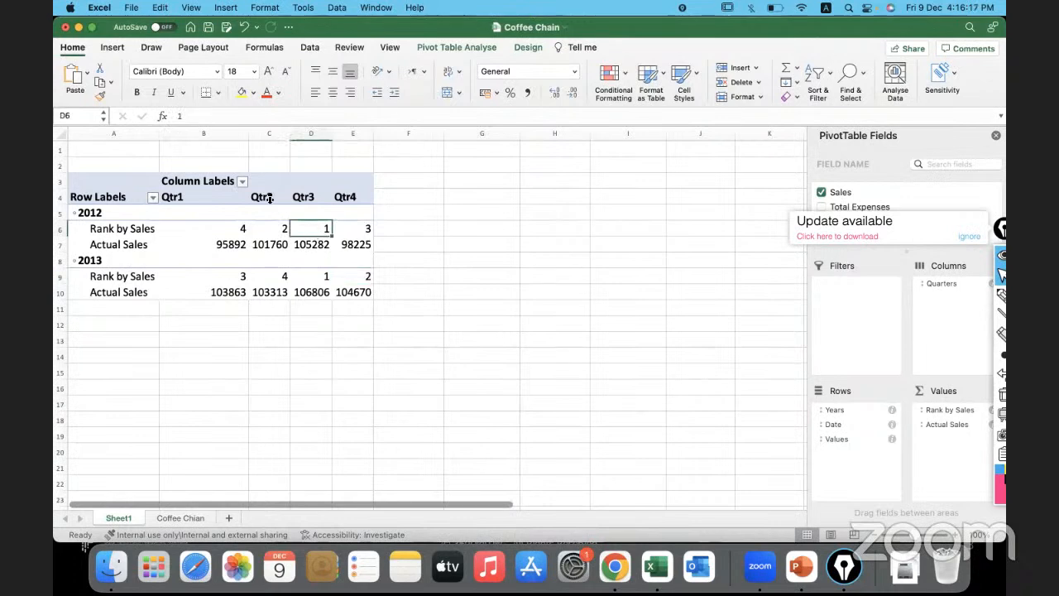
left_click(243, 182)
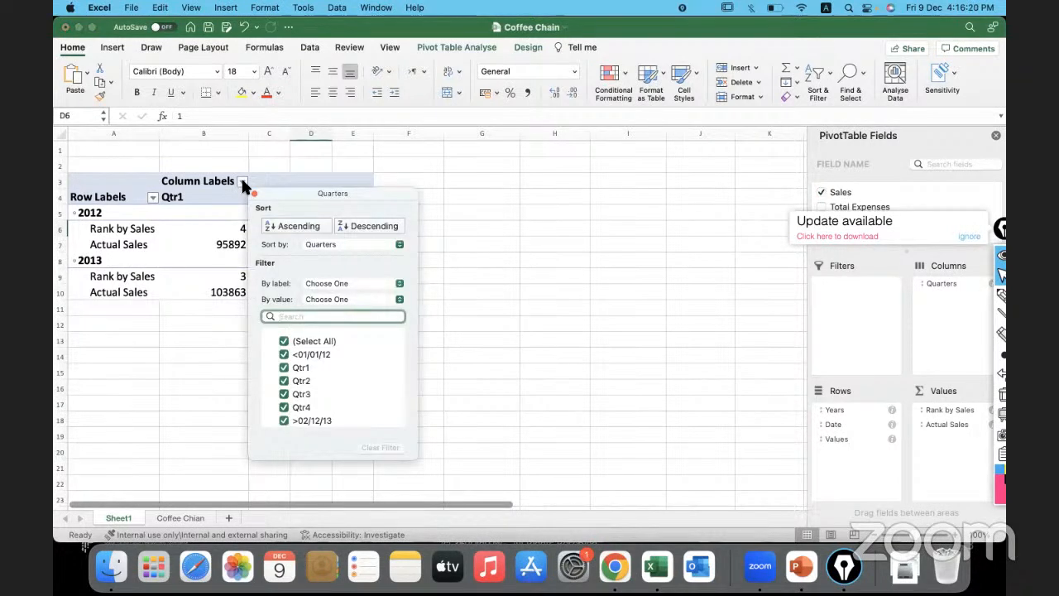
left_click_drag(274, 197, 434, 180)
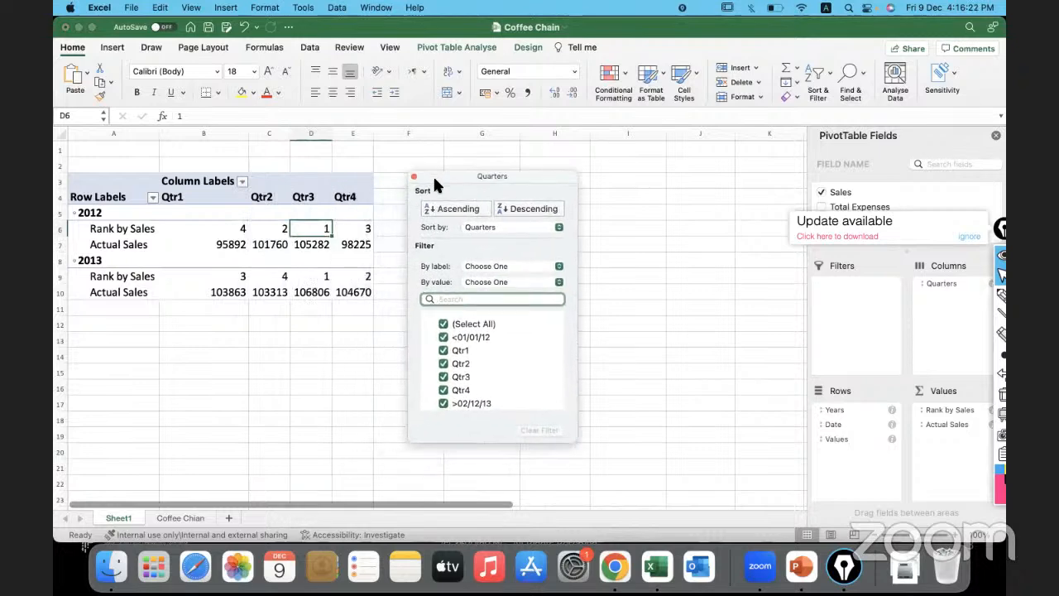
left_click(498, 234)
left_click(498, 241)
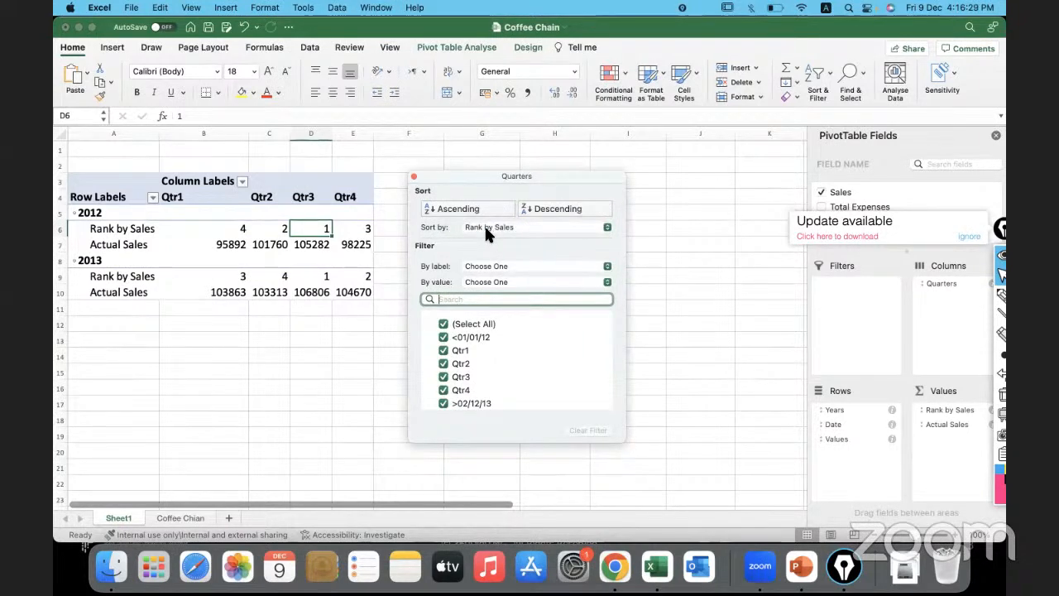
left_click(476, 212)
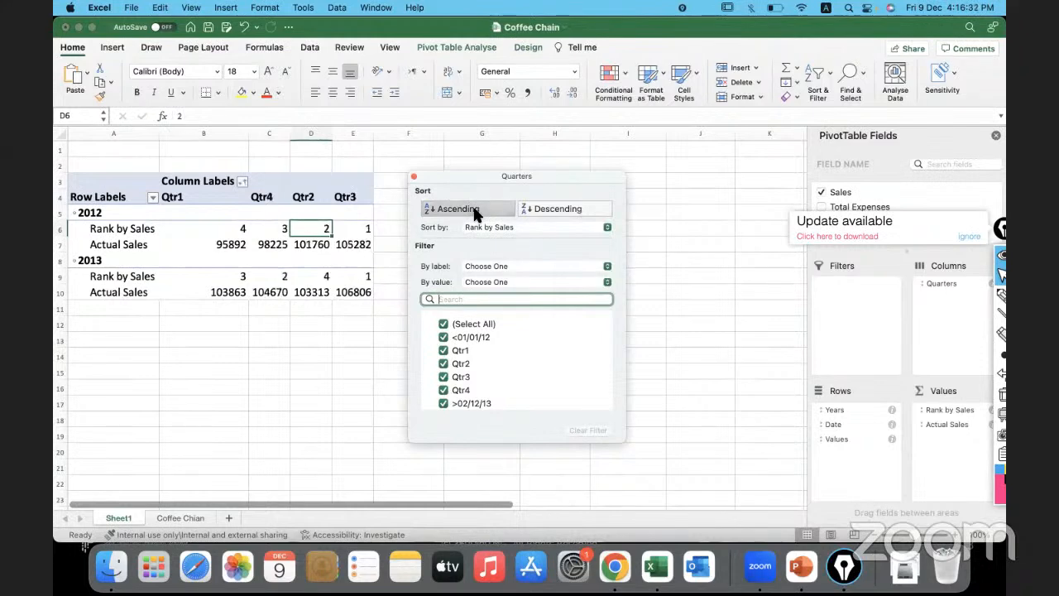
Alternate the quarter columns' Rank by Sales sort between descending and ascending, and leave it on descending.
left_click(539, 211)
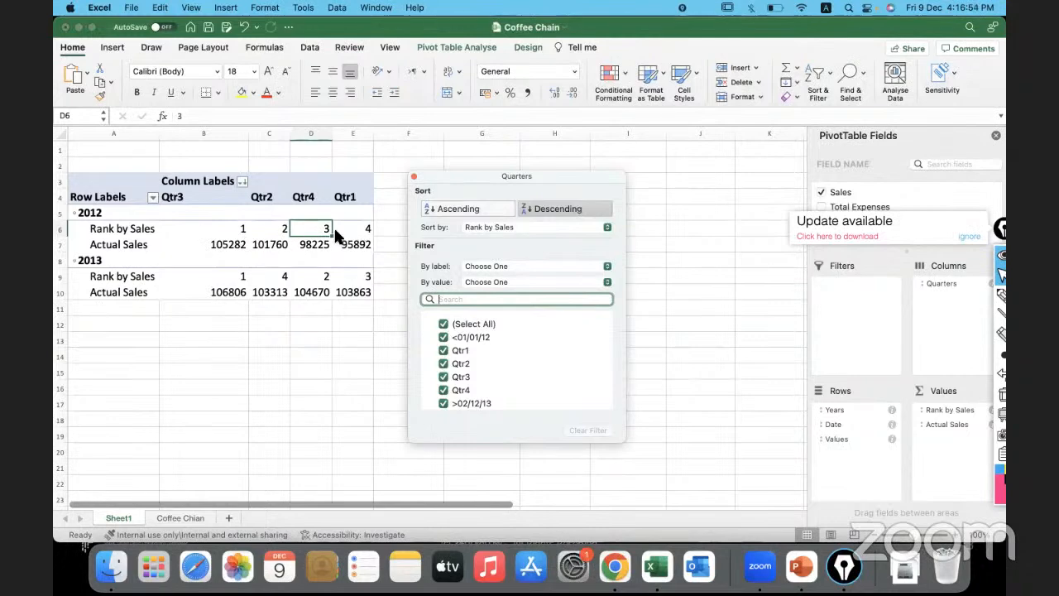
left_click(462, 211)
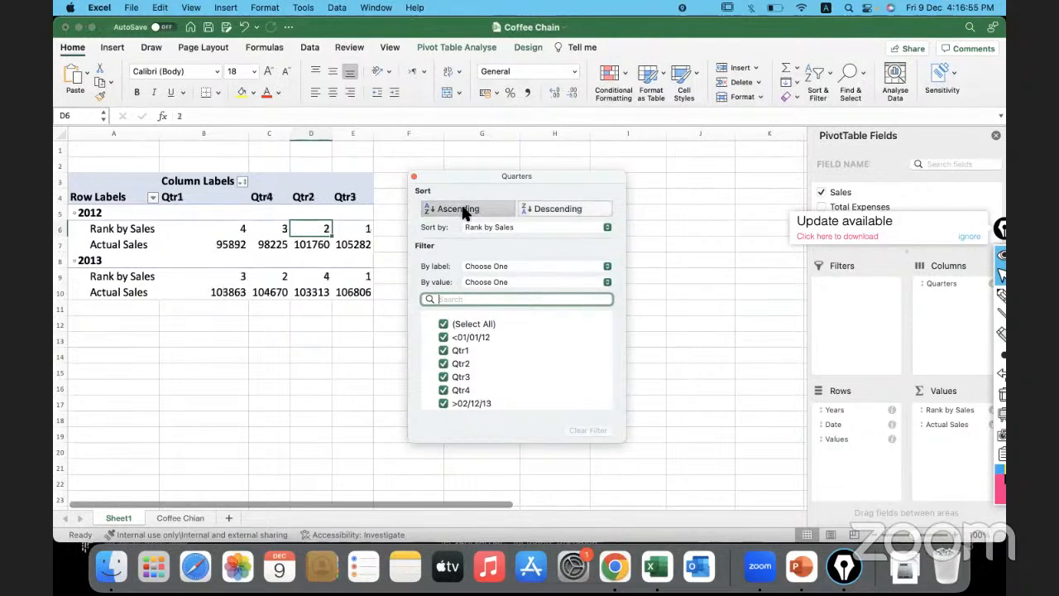
left_click(560, 211)
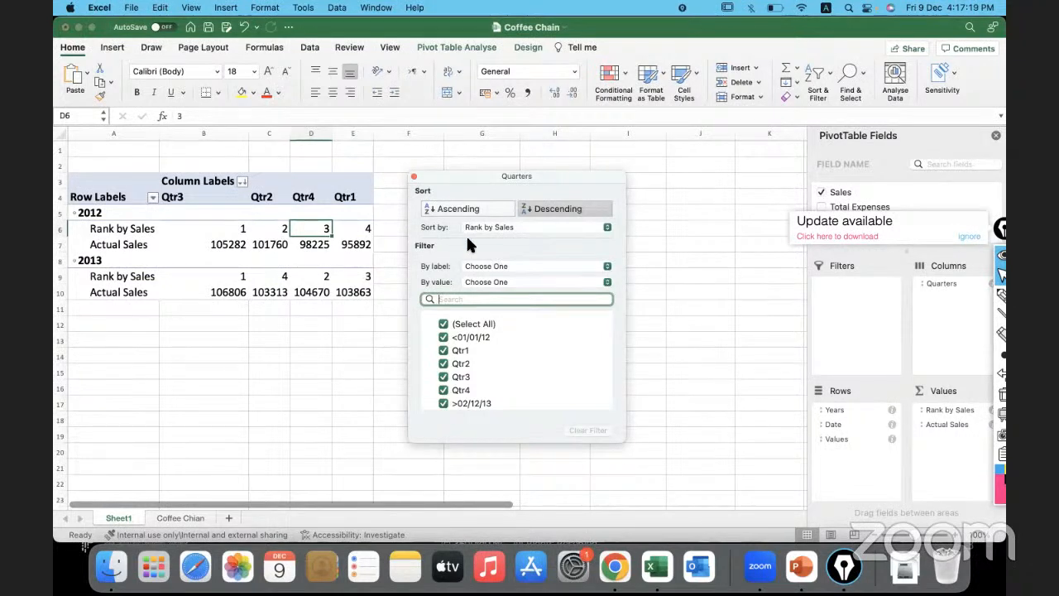
left_click(415, 180)
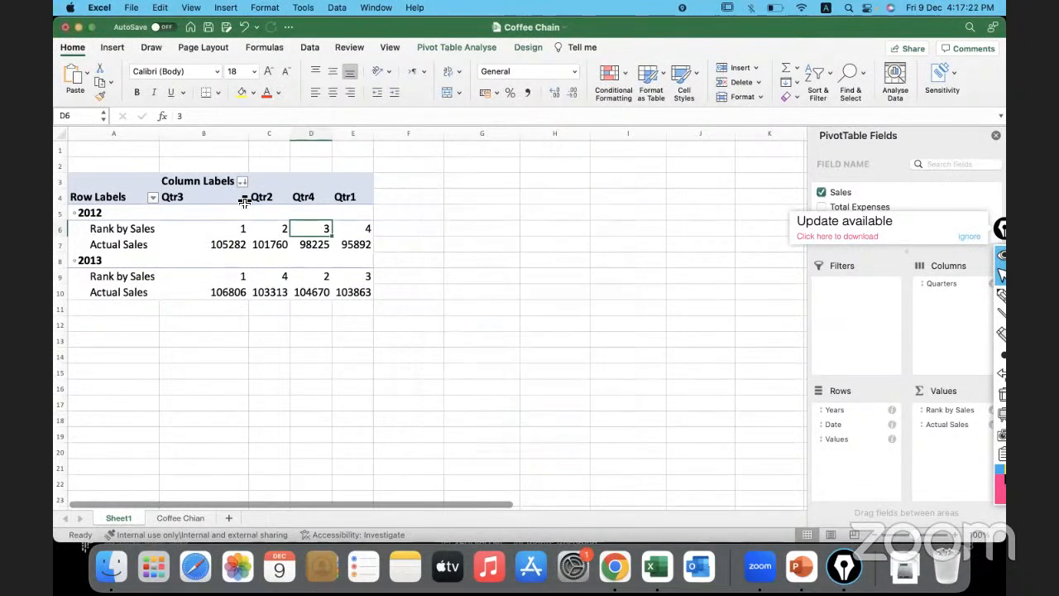
Check the 2012 sales ranks against the order of the quarter headings.
left_click(207, 229)
left_click_drag(290, 230, 345, 234)
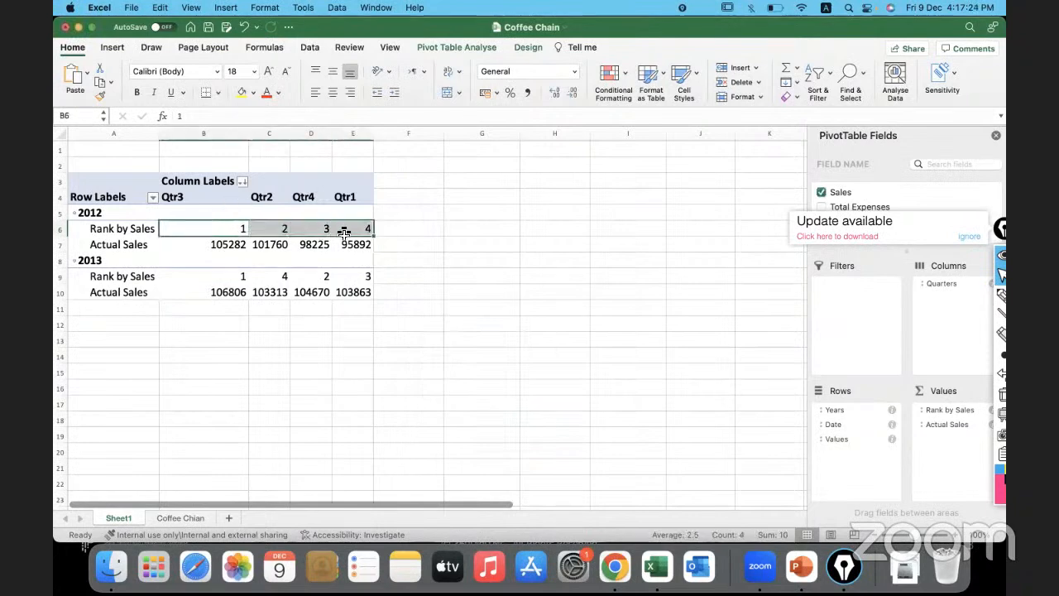
left_click_drag(198, 197, 348, 200)
left_click(348, 199)
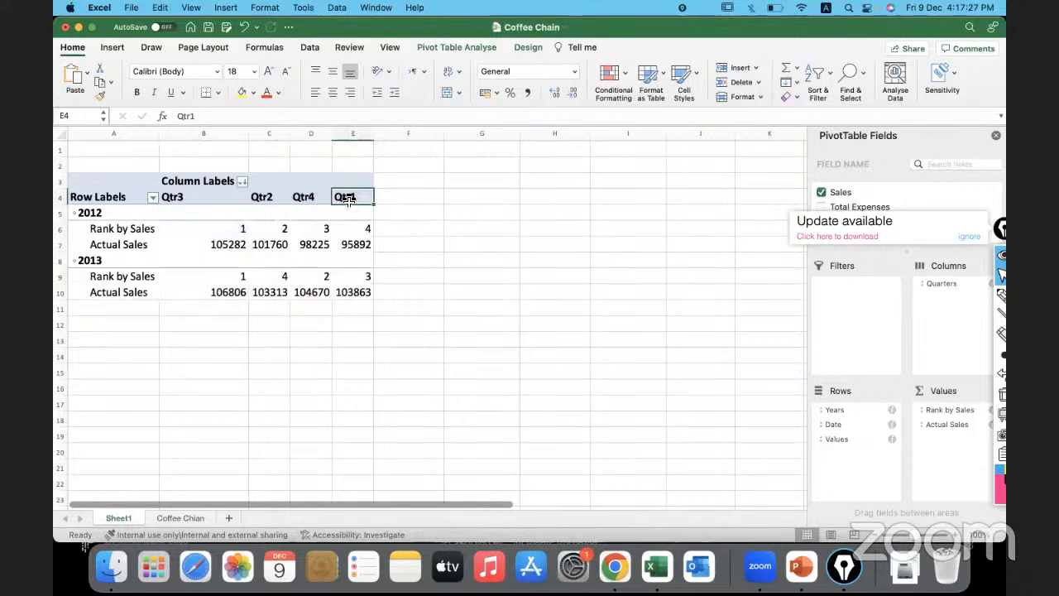
Review which fields the quarter columns can be sorted by, keeping Rank by Sales.
left_click(242, 181)
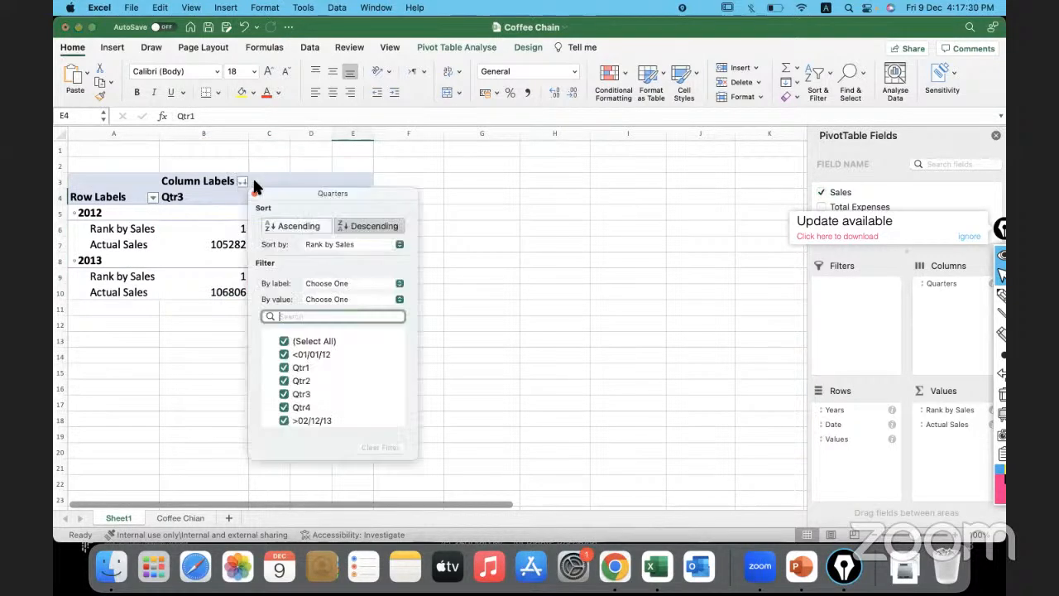
left_click(354, 244)
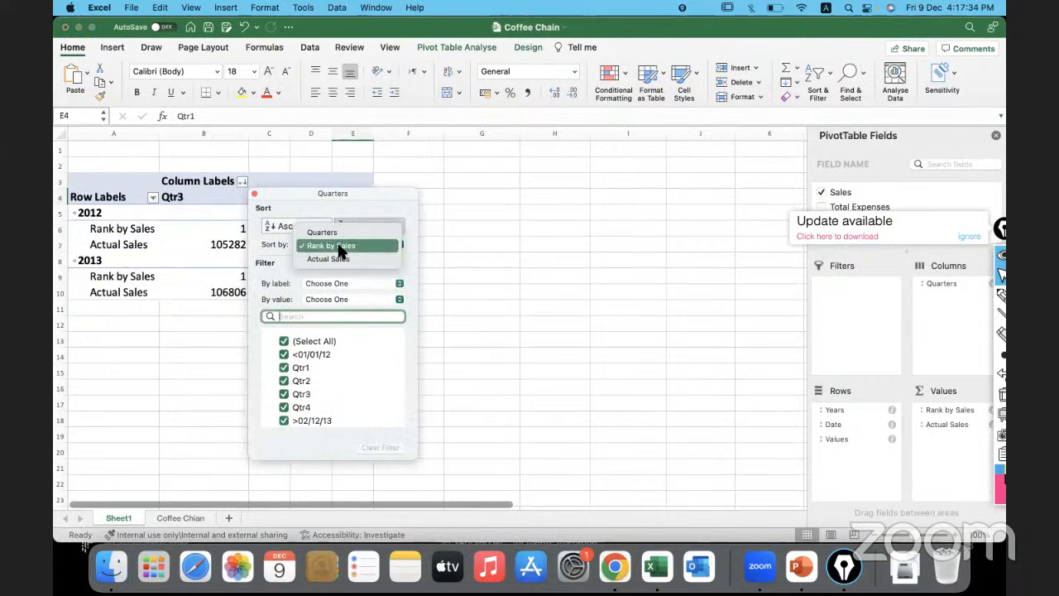
left_click(338, 246)
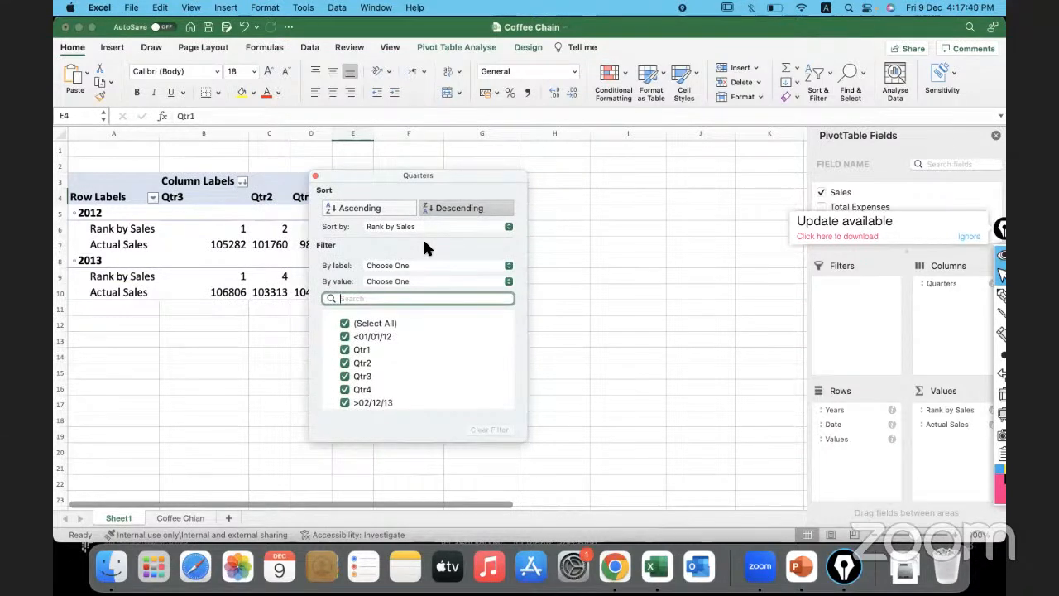
left_click(314, 176)
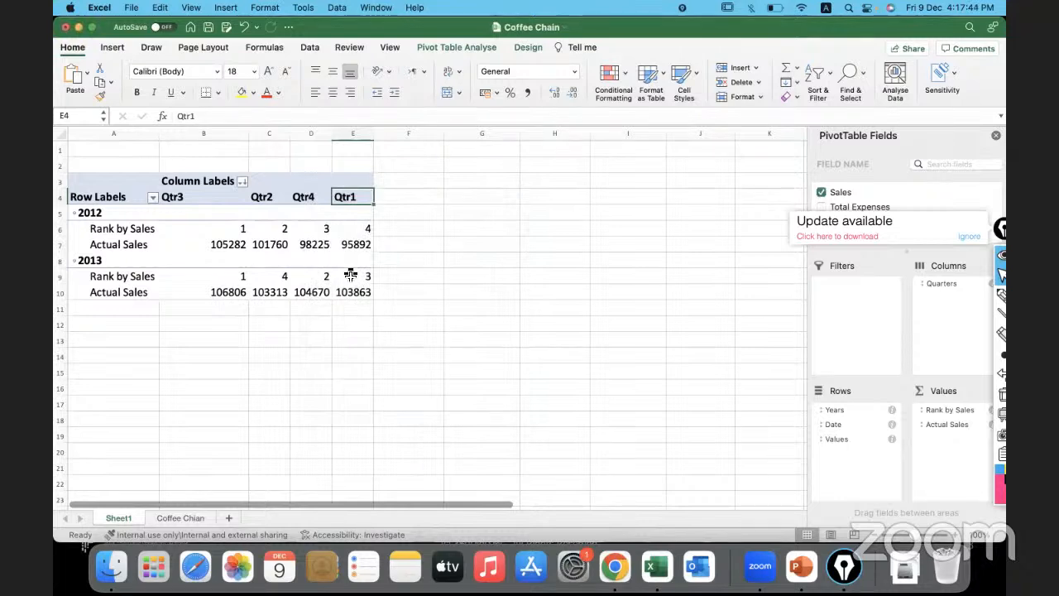
Ignore the available update and select the empty 2013 cell under Qtr4 in the pivot table.
left_click(964, 235)
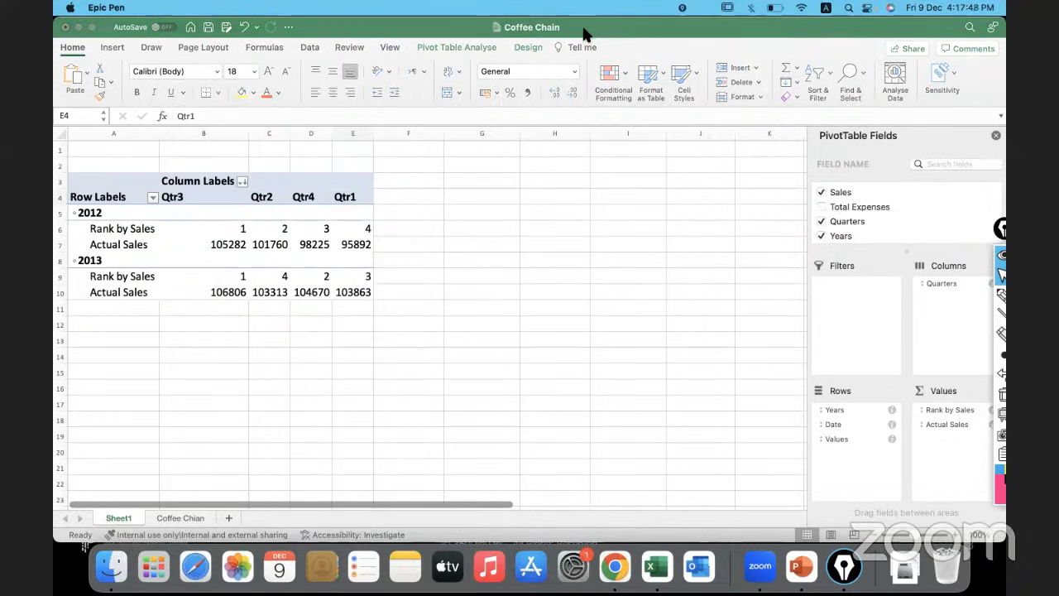
left_click(502, 84)
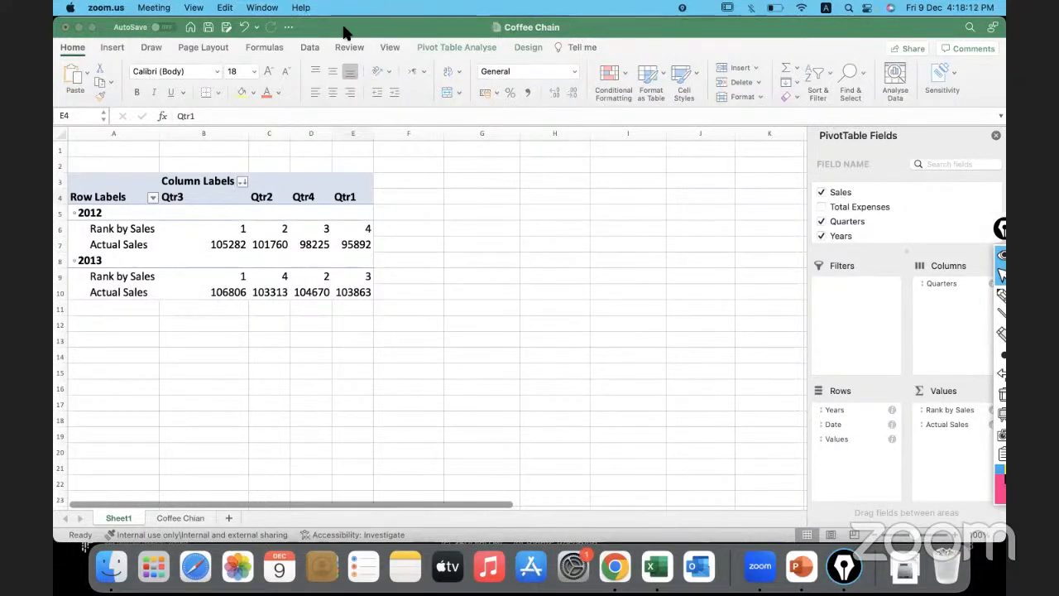
left_click(313, 259)
left_click(314, 258)
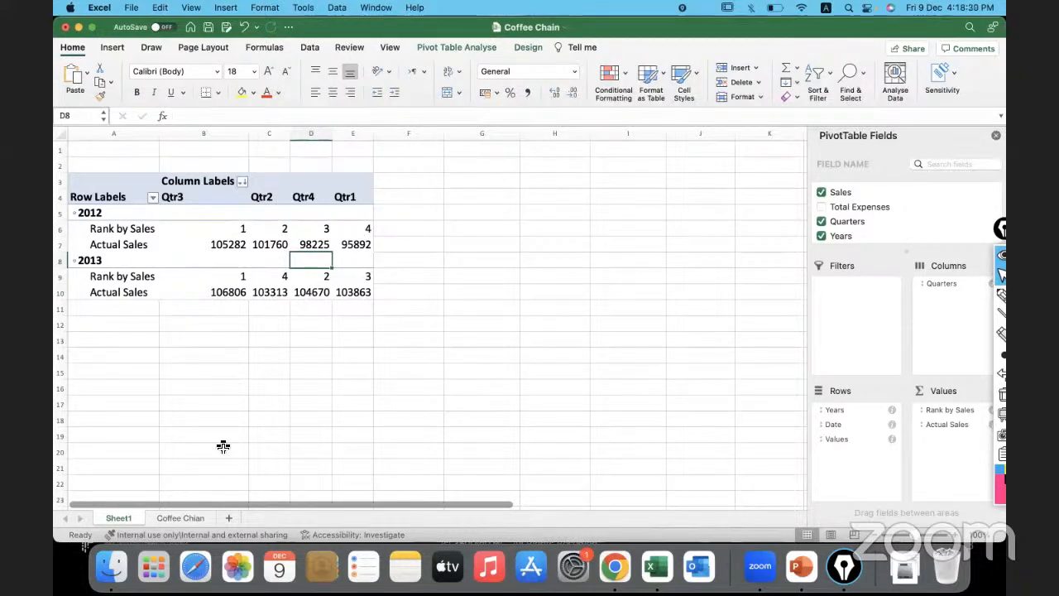
Create a pivot table from Table1 on the Coffee Chian sheet, placed in a new worksheet.
left_click(191, 518)
left_click(341, 245)
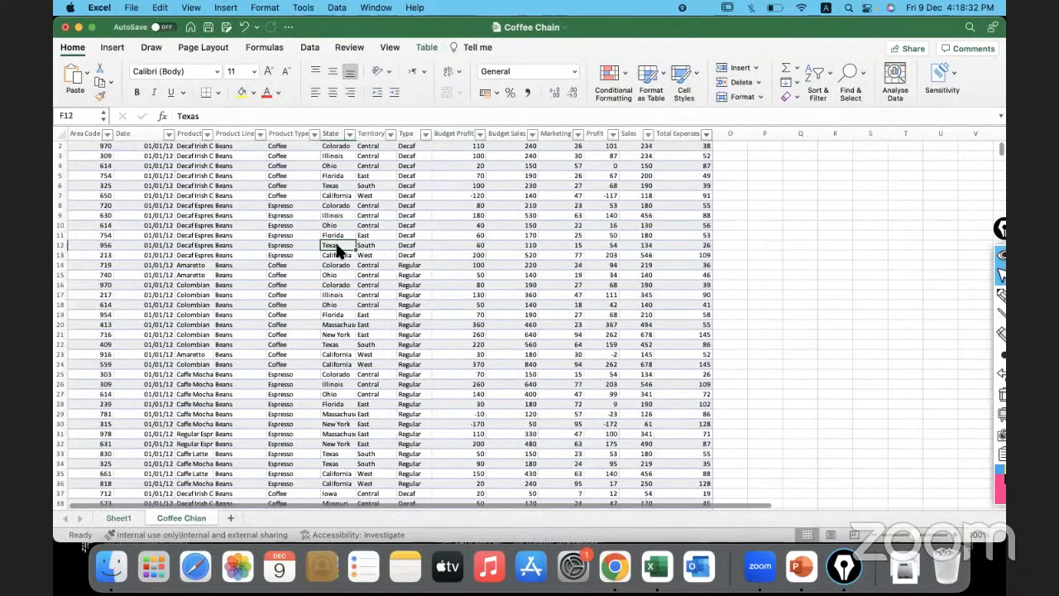
left_click(426, 47)
left_click(197, 68)
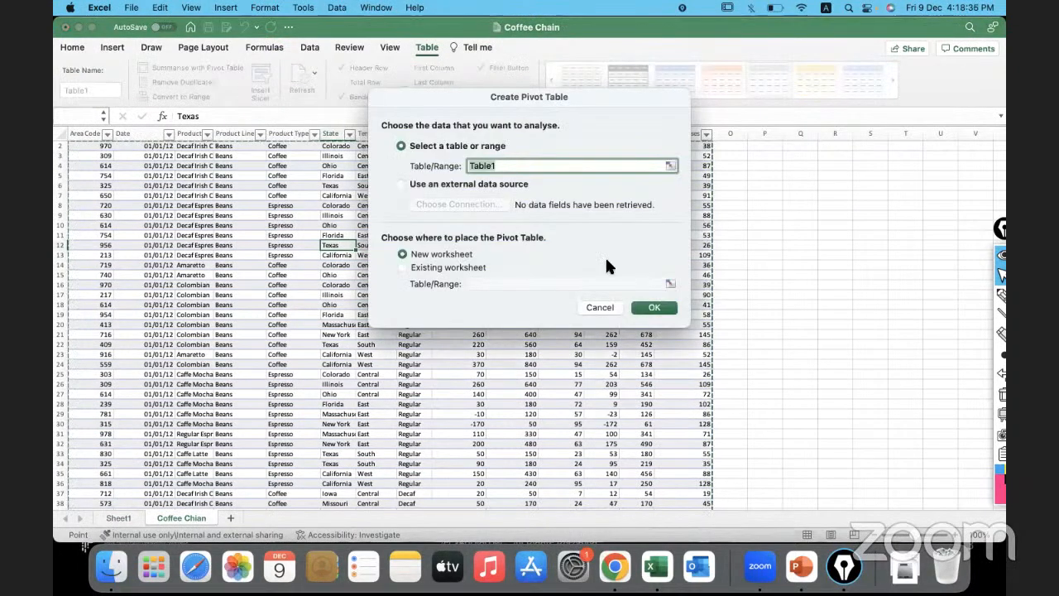
left_click(653, 308)
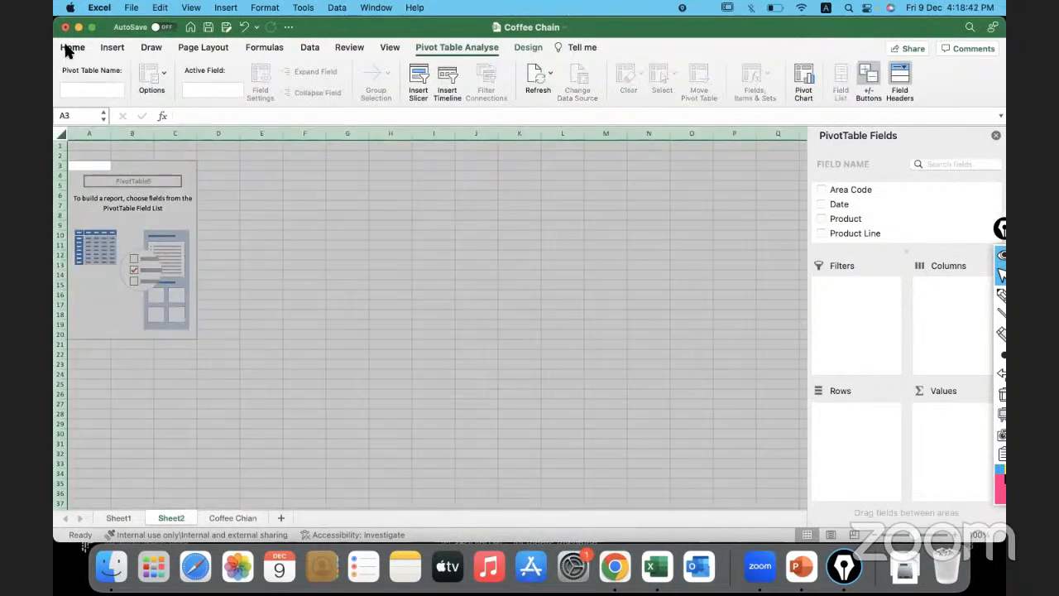
Set the font size of the entire new sheet to 18 and select cell A3.
left_click(73, 46)
left_click(254, 72)
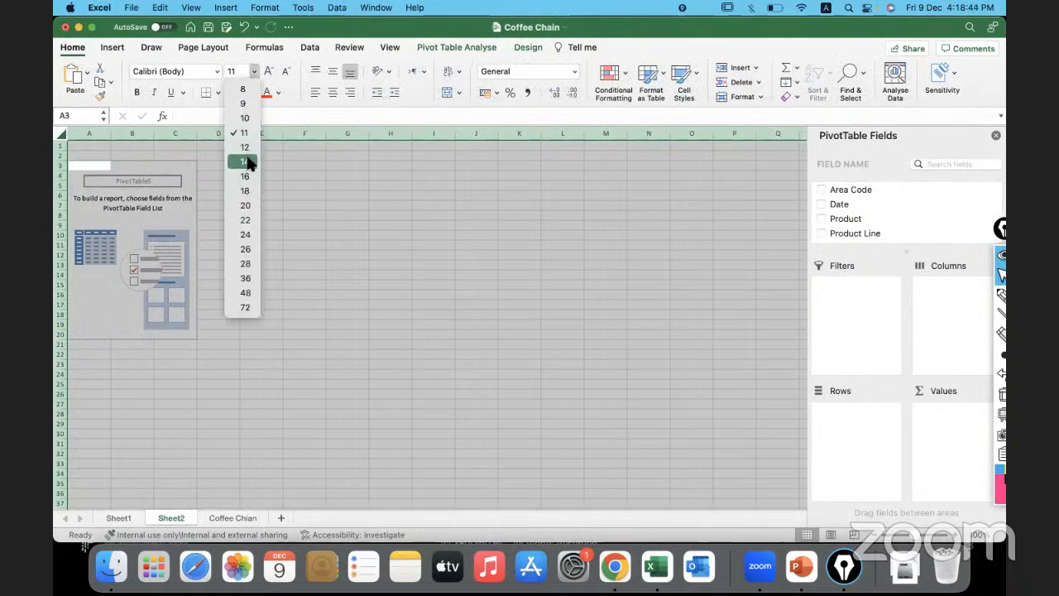
left_click(245, 192)
left_click_drag(154, 134, 243, 140)
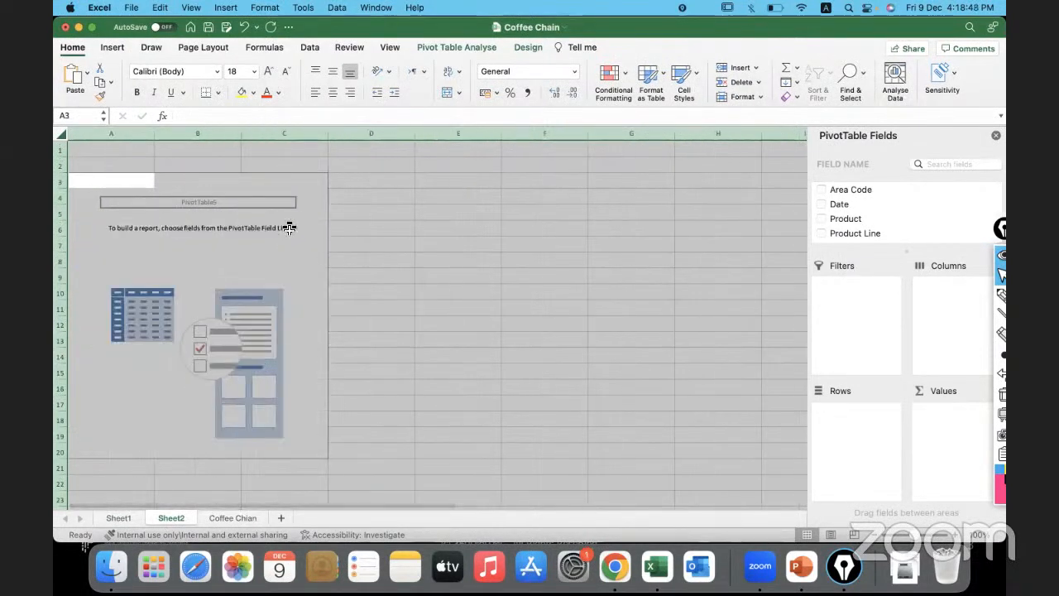
left_click(147, 177)
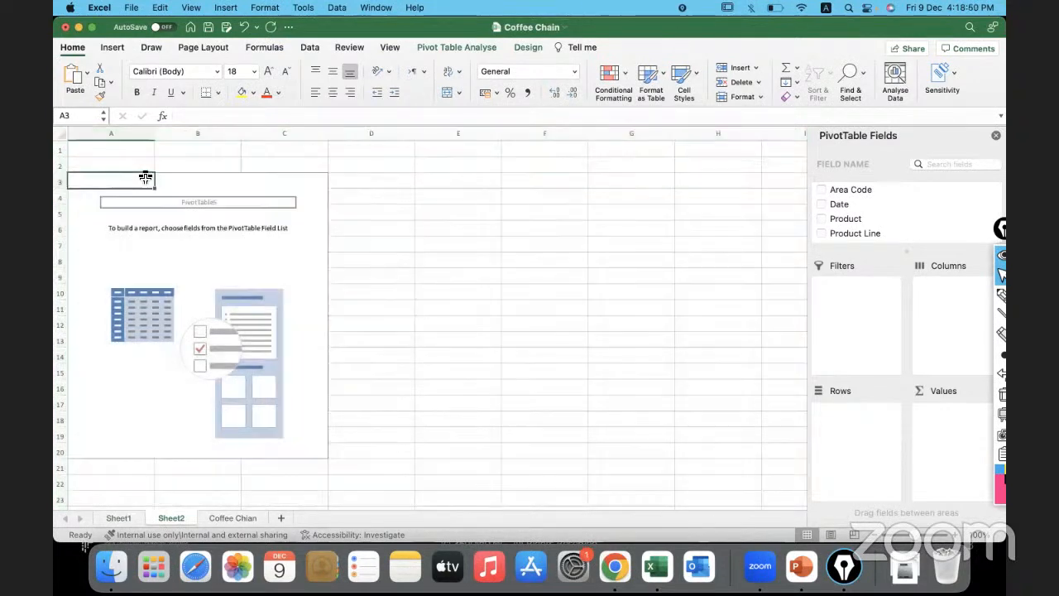
Rename the new pivot table as Filter and Slicer Option.
left_click(466, 47)
double_click(67, 91)
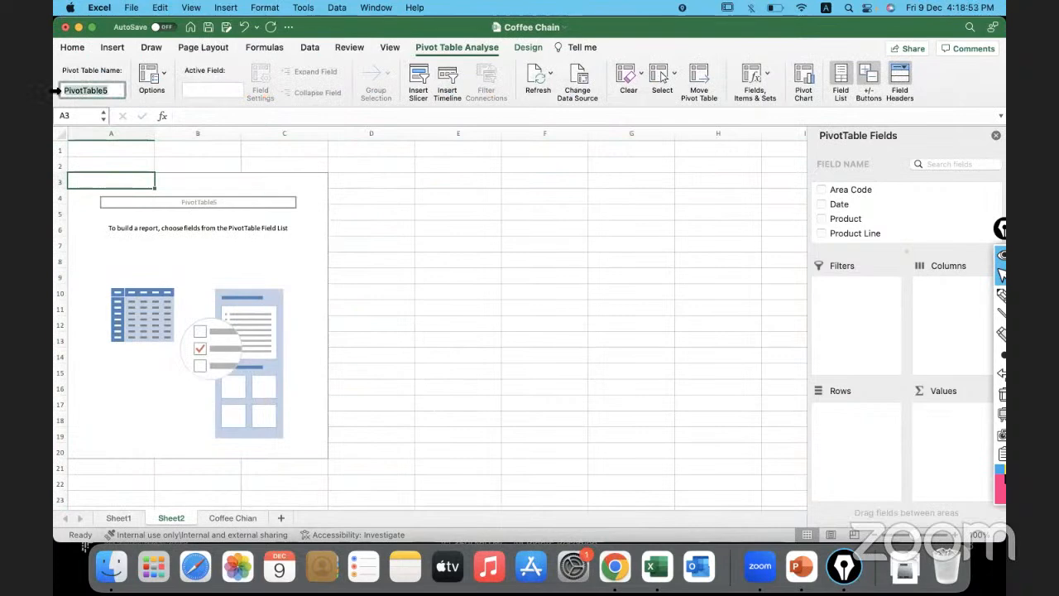
type("Slicer and Filte")
key("Return")
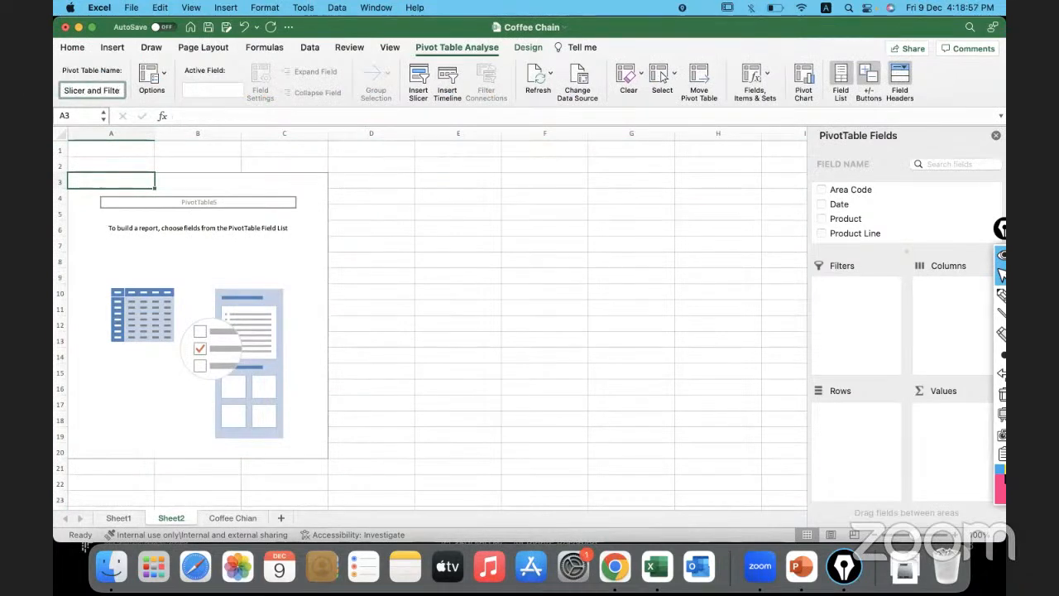
key("BackSpace")
key("BackSpace")
key("BackSpace")
key("BackSpace")
key("BackSpace")
key("BackSpace")
key("BackSpace")
key("BackSpace")
key("BackSpace")
key("BackSpace")
key("BackSpace")
key("BackSpace")
key("BackSpace")
key("BackSpace")
key("BackSpace")
key("BackSpace")
type("Filter and Slicer Opt")
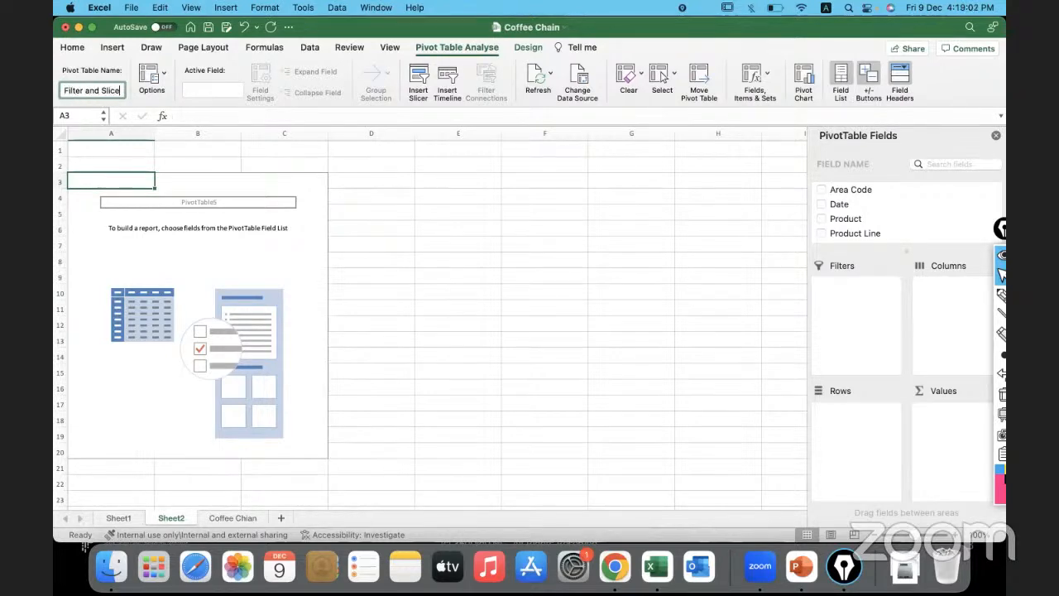
key("BackSpace")
key("BackSpace")
type("ption")
key("Return")
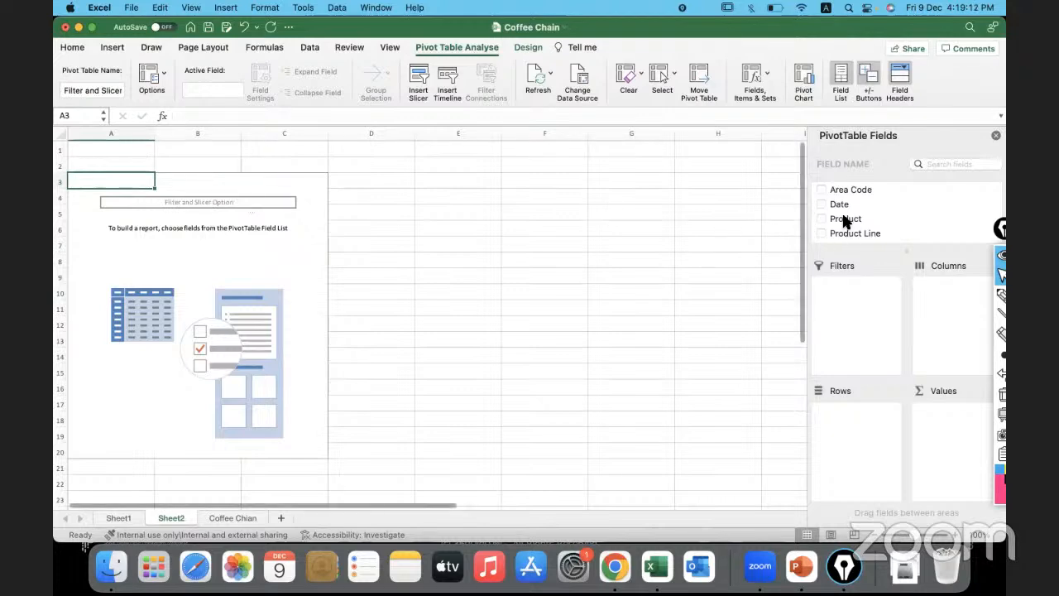
Build the pivot table with Territory and Product nested as rows and Sales summed as values.
scroll(846, 222, "down", 2)
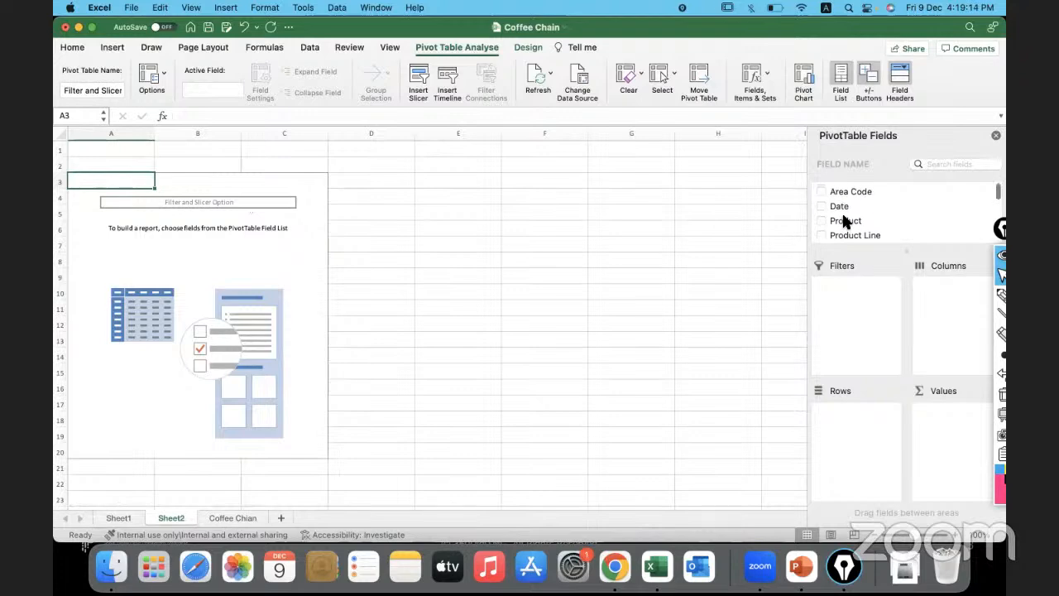
scroll(846, 222, "down", 2)
left_click_drag(845, 218, 858, 426)
scroll(844, 222, "up", 3)
scroll(841, 224, "down", 3)
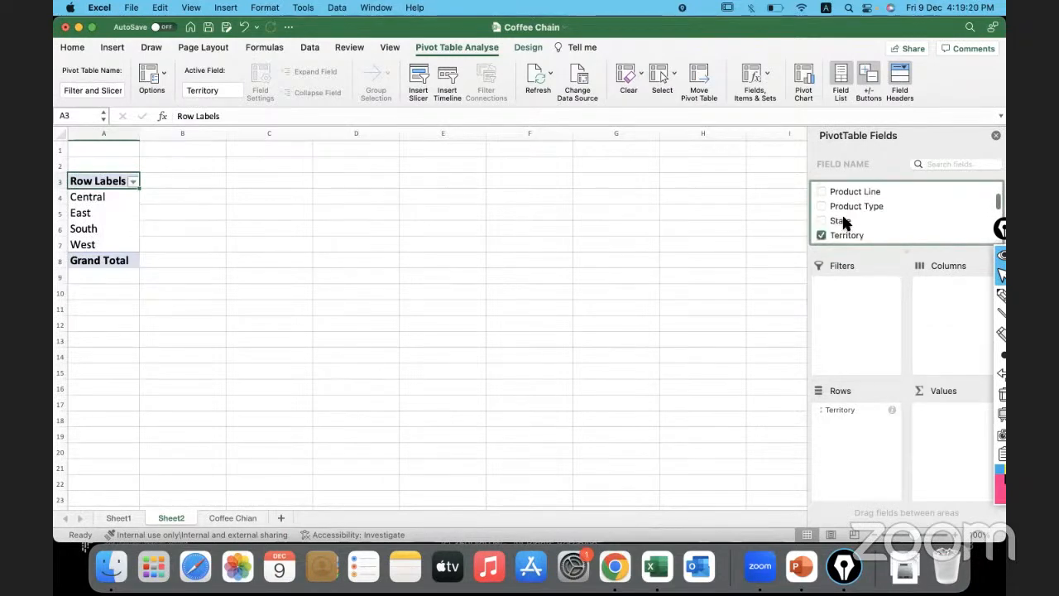
scroll(853, 210, "up", 4)
left_click_drag(848, 219, 866, 439)
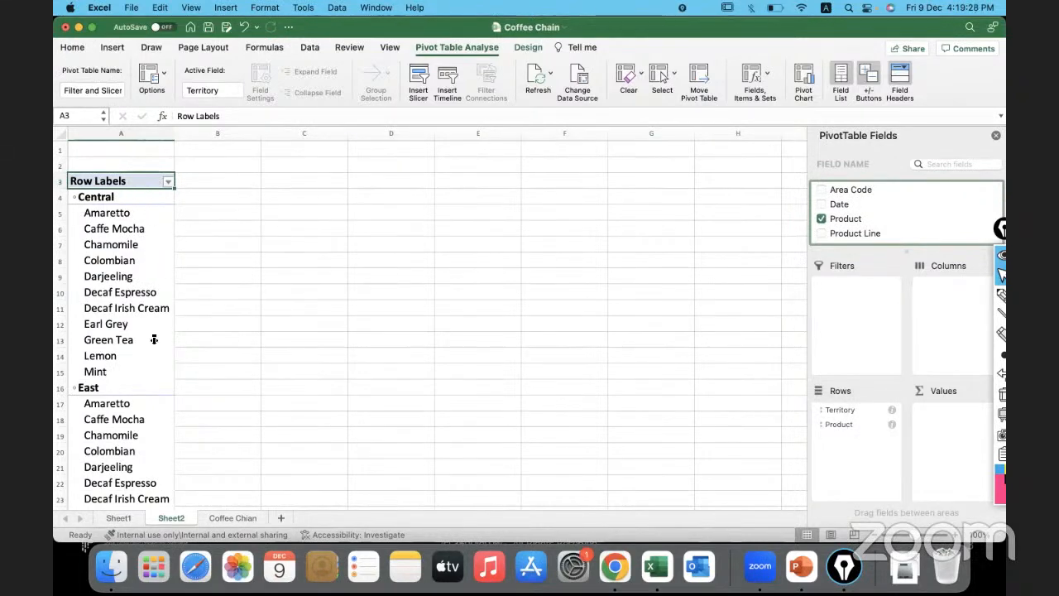
scroll(861, 220, "down", 10)
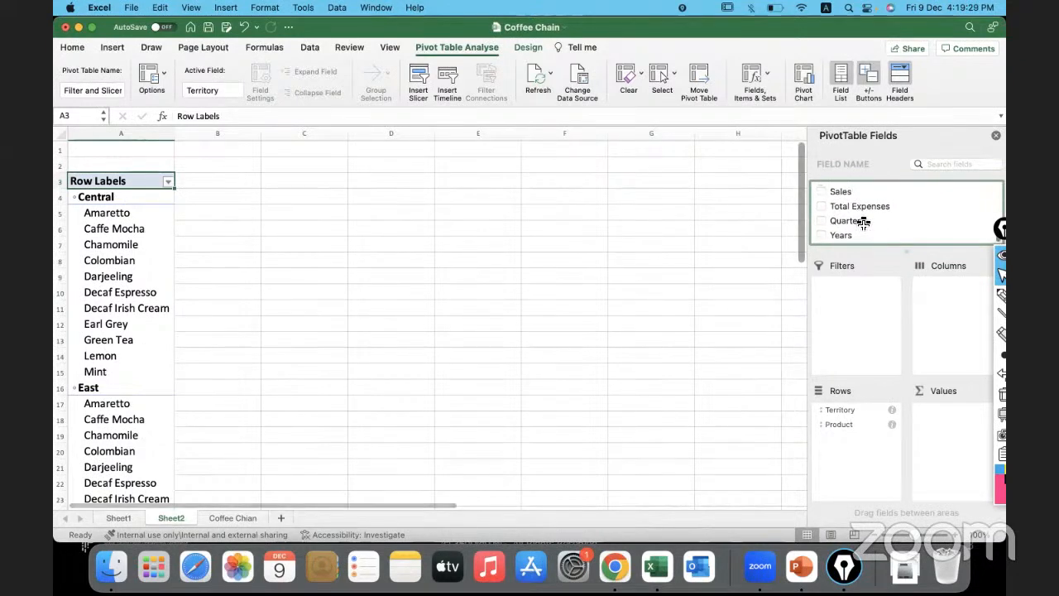
left_click_drag(841, 192, 964, 428)
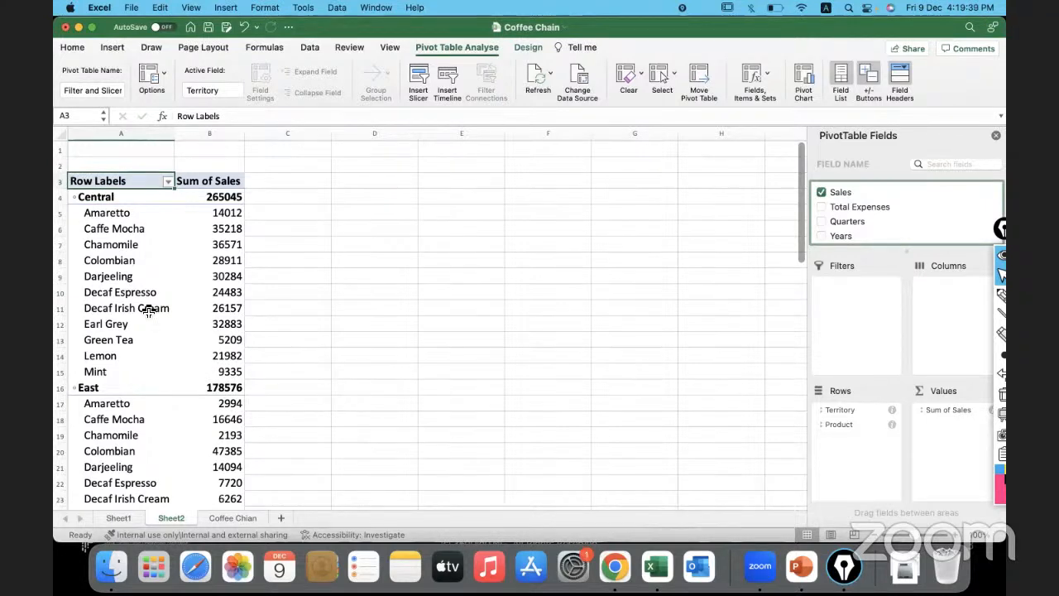
Filter the Territory field to West only by excluding Central, East and South.
left_click(169, 182)
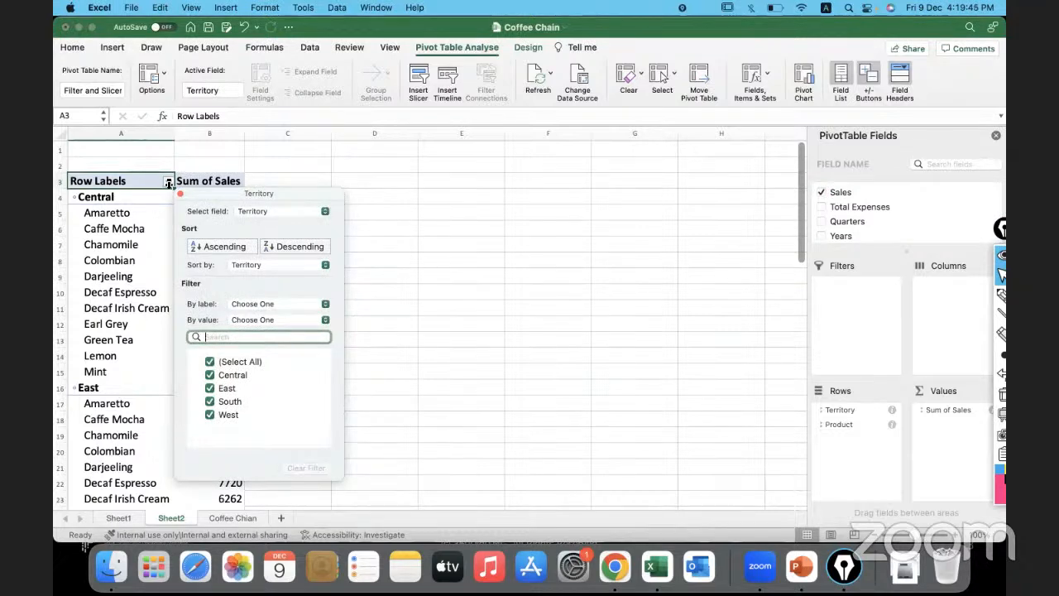
left_click(272, 211)
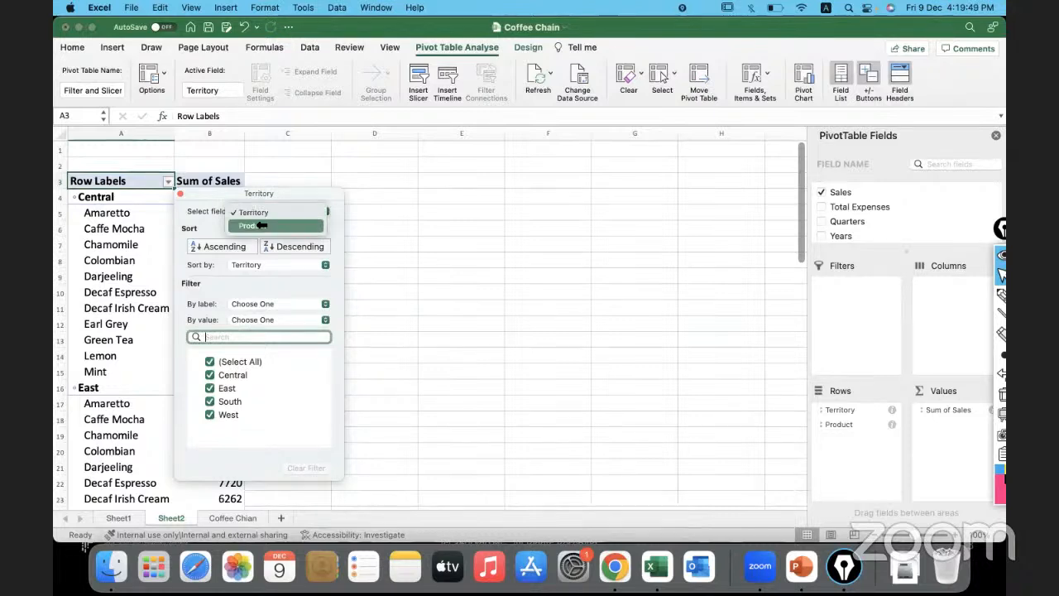
left_click(258, 214)
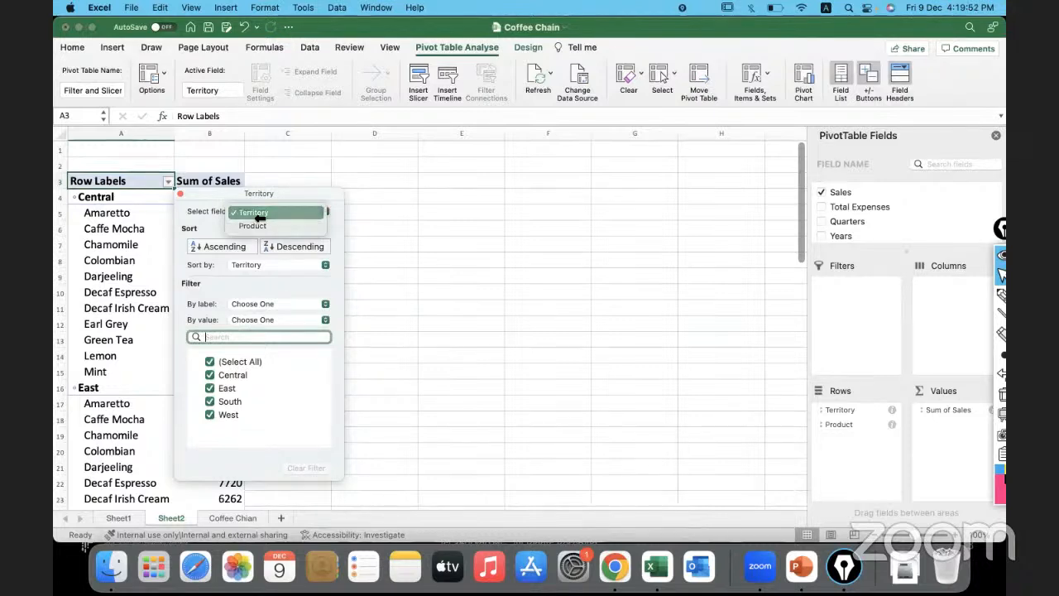
left_click(209, 375)
left_click(209, 388)
left_click(210, 401)
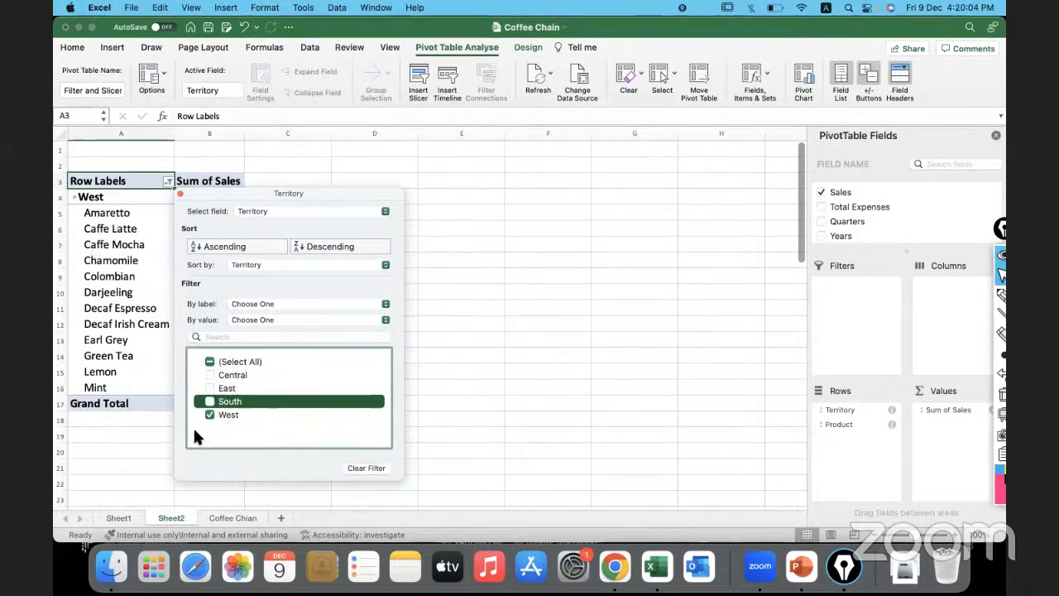
Include South, East and Central in the Territory filter again.
left_click(210, 401)
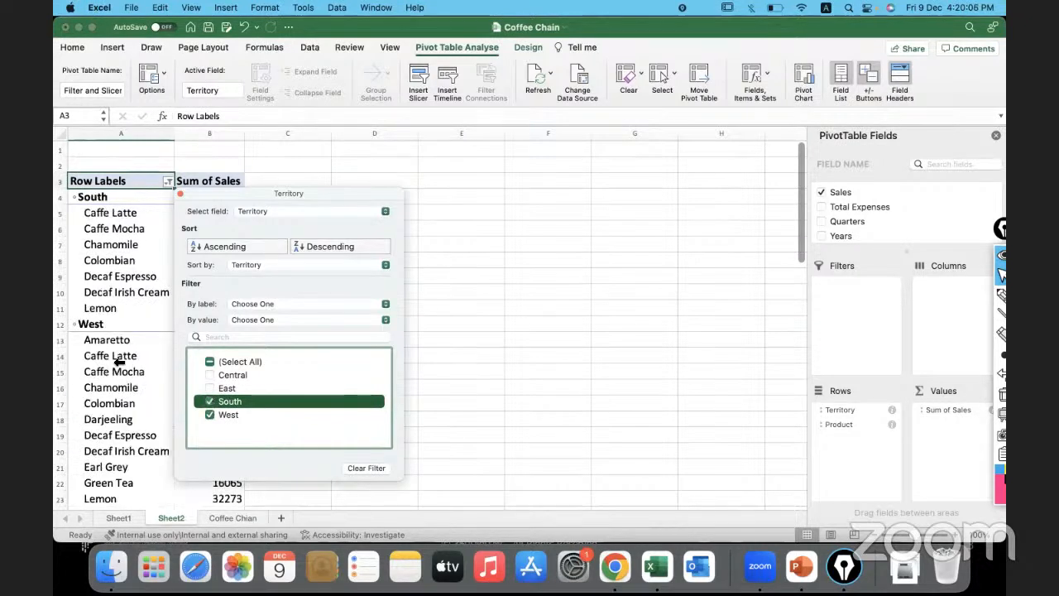
left_click(210, 388)
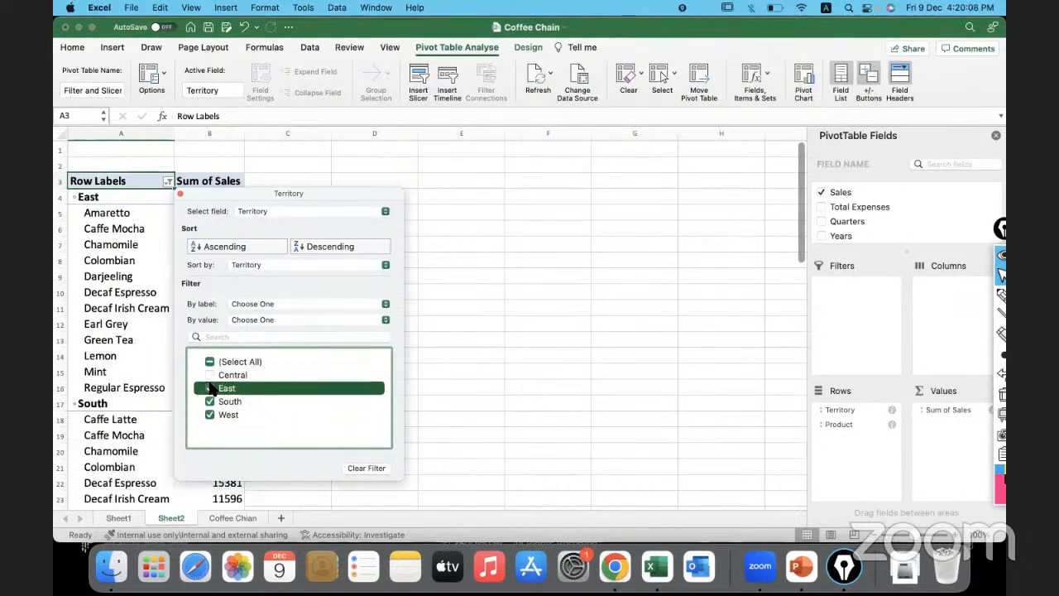
left_click(209, 375)
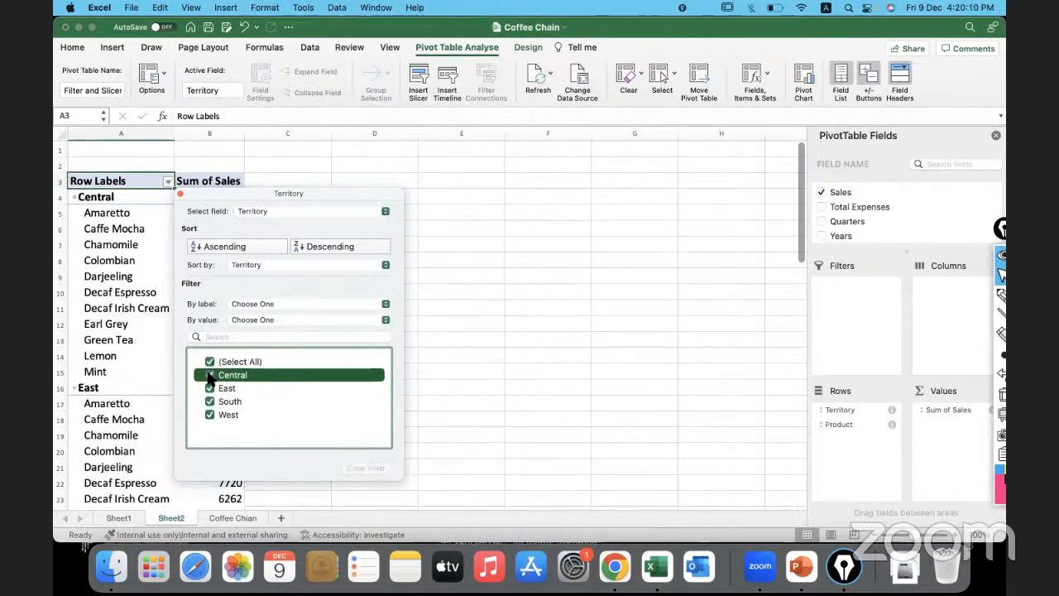
Exclude Amaretto, Caffe Latte, Caffe Mocha, Darjeeling, Decaf Espresso, Decaf Irish Cream, Green Tea, Lemon and Mint from the pivot's Product filter.
left_click(288, 212)
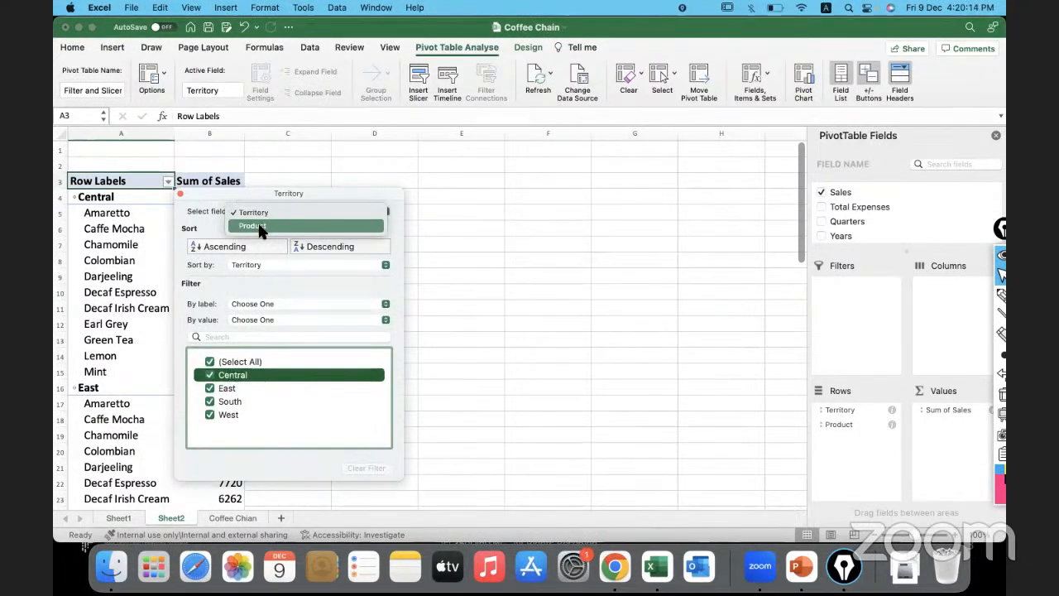
left_click(259, 227)
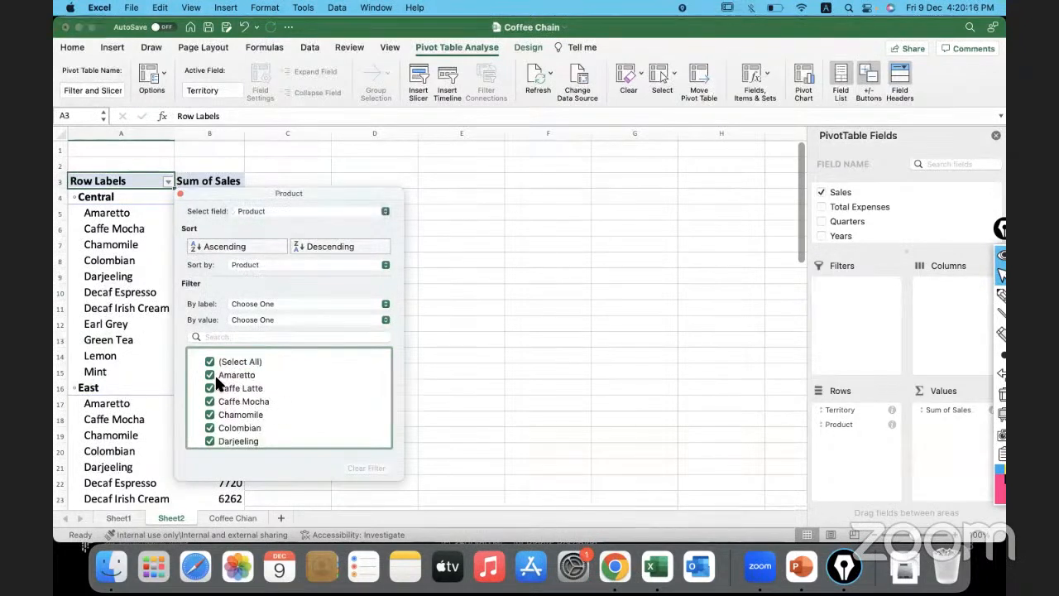
left_click(210, 377)
left_click(210, 388)
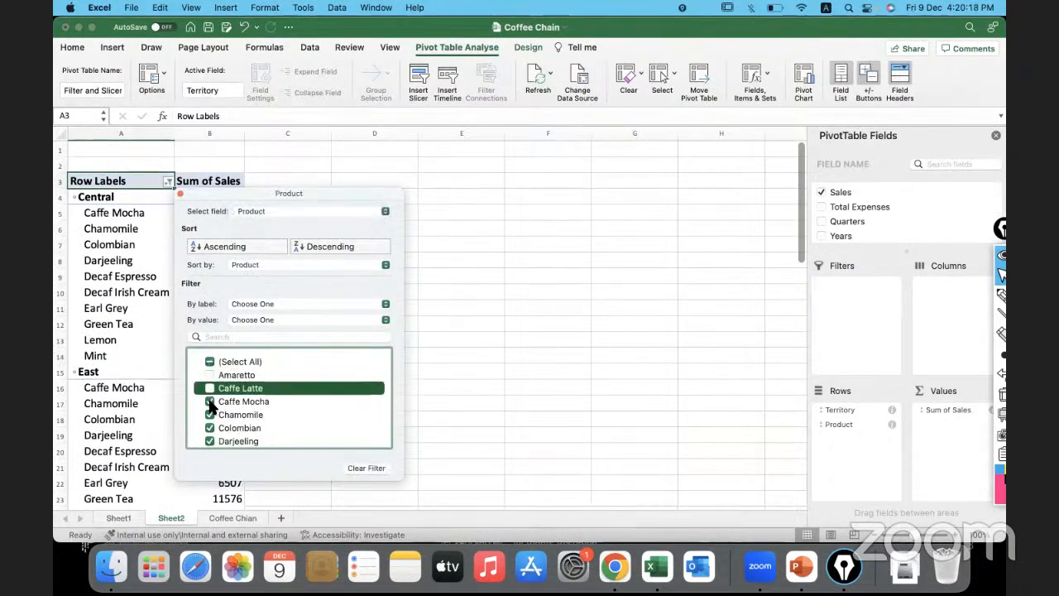
left_click(210, 402)
scroll(278, 414, "down", 3)
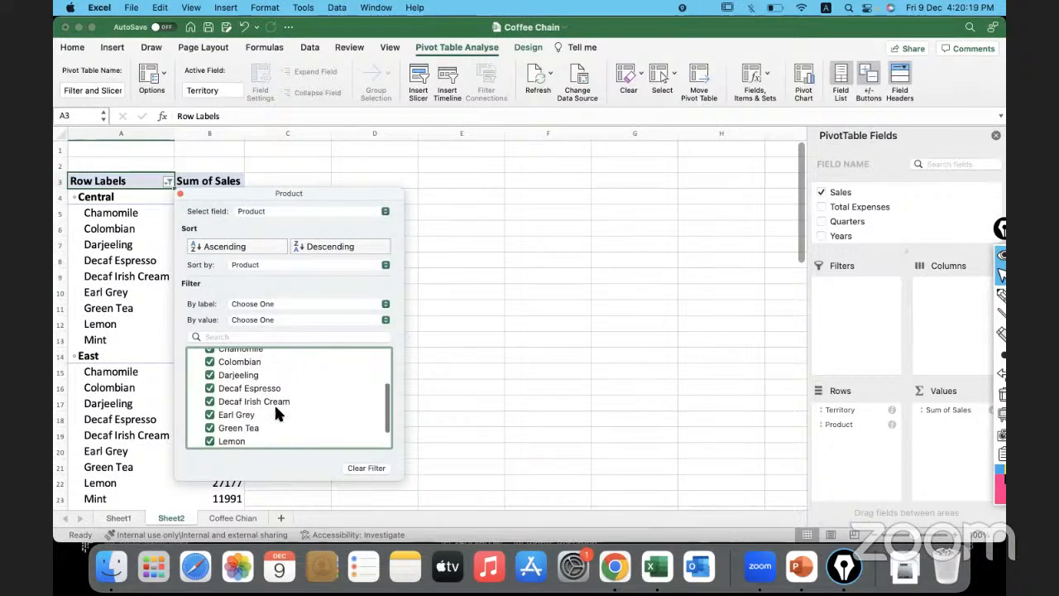
left_click(210, 402)
left_click(210, 388)
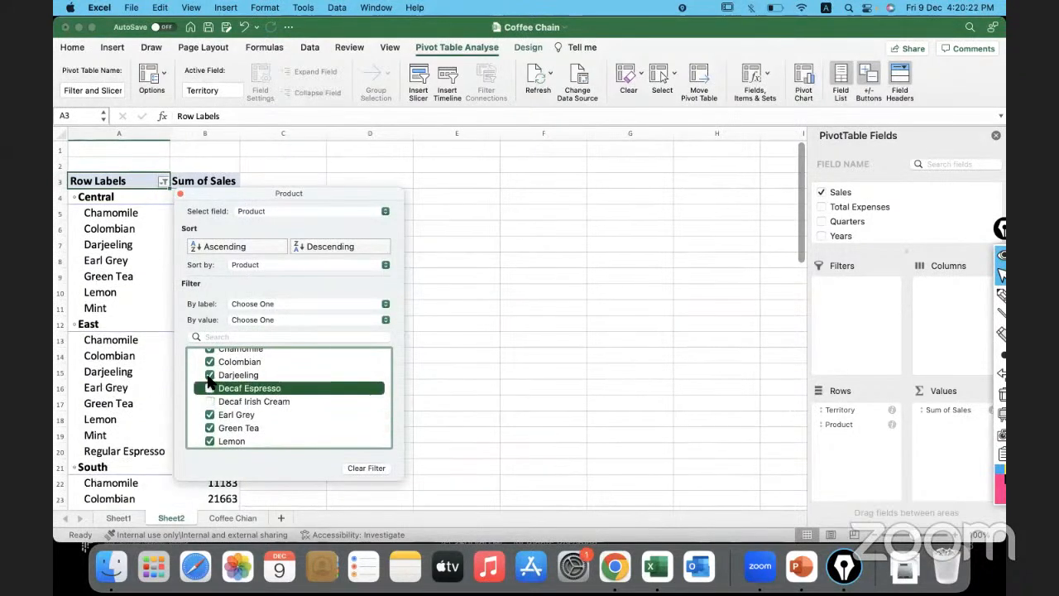
left_click(210, 375)
scroll(212, 389, "down", 3)
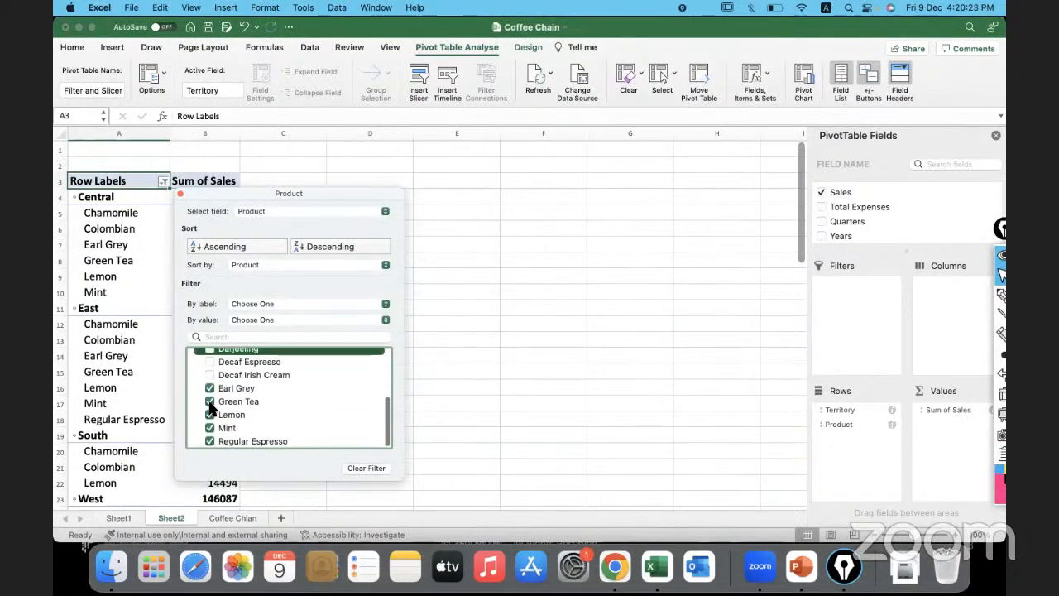
left_click(210, 401)
left_click(209, 415)
left_click(211, 428)
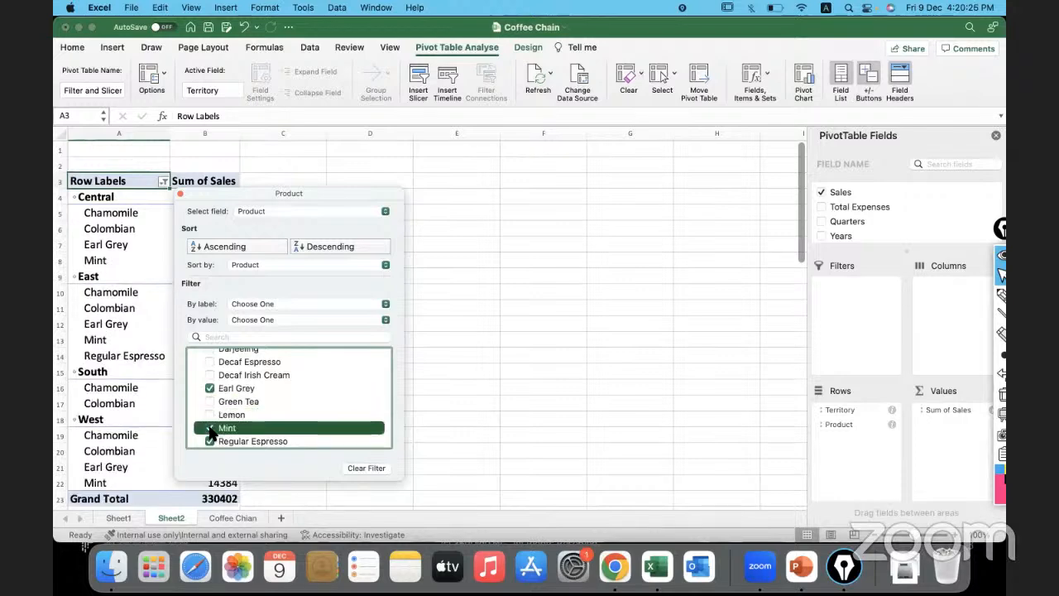
Include all products in the Product filter again and leave the filter settings.
scroll(291, 397, "up", 3)
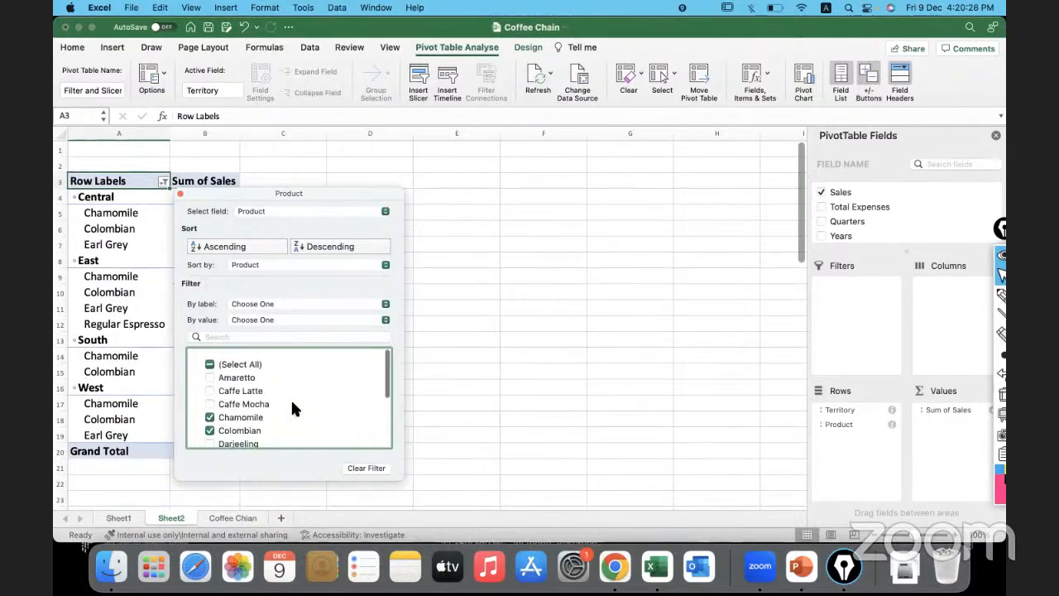
left_click(210, 363)
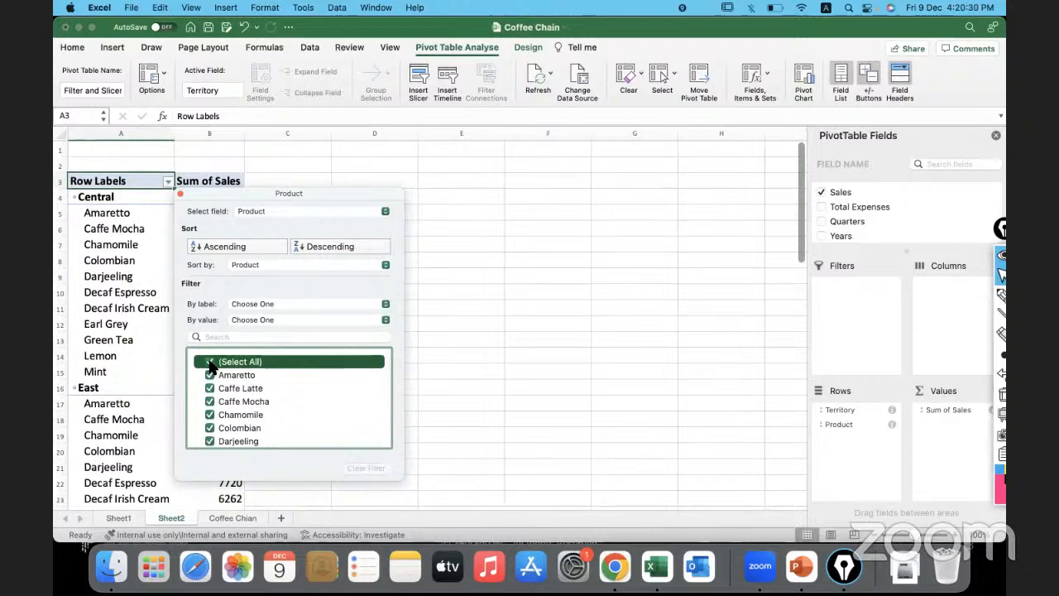
left_click(471, 349)
Review the row label filter's field choices and the Product filter list, leaving the filter unchanged.
left_click(141, 214)
left_click(169, 181)
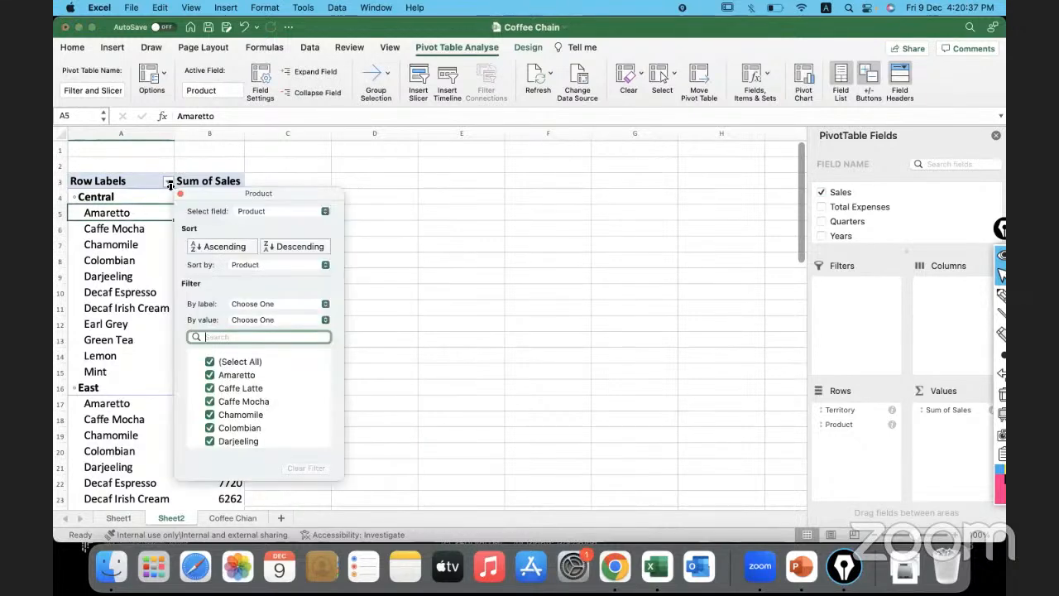
left_click(269, 211)
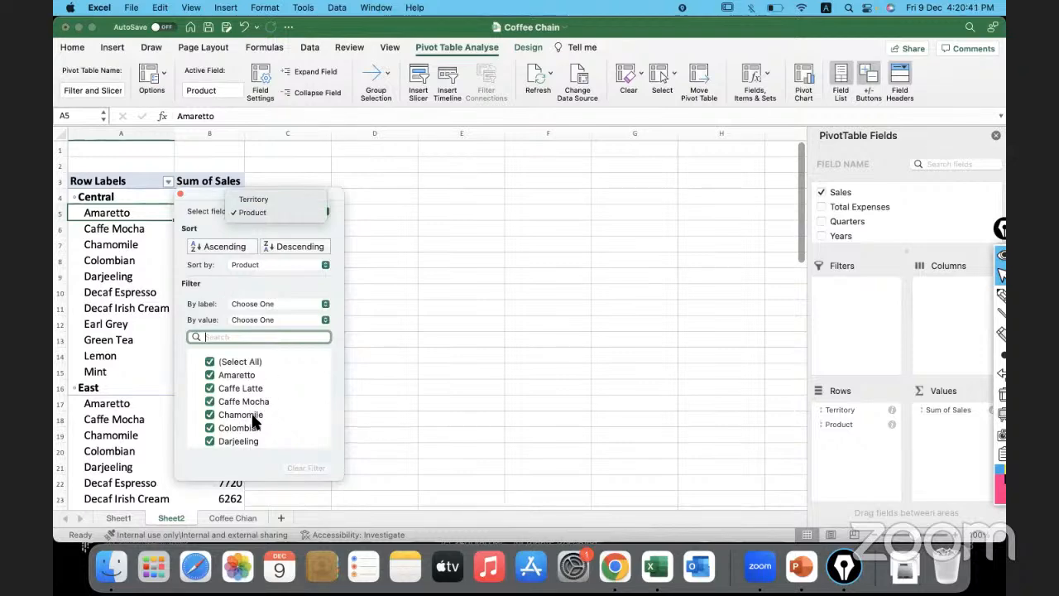
left_click(217, 275)
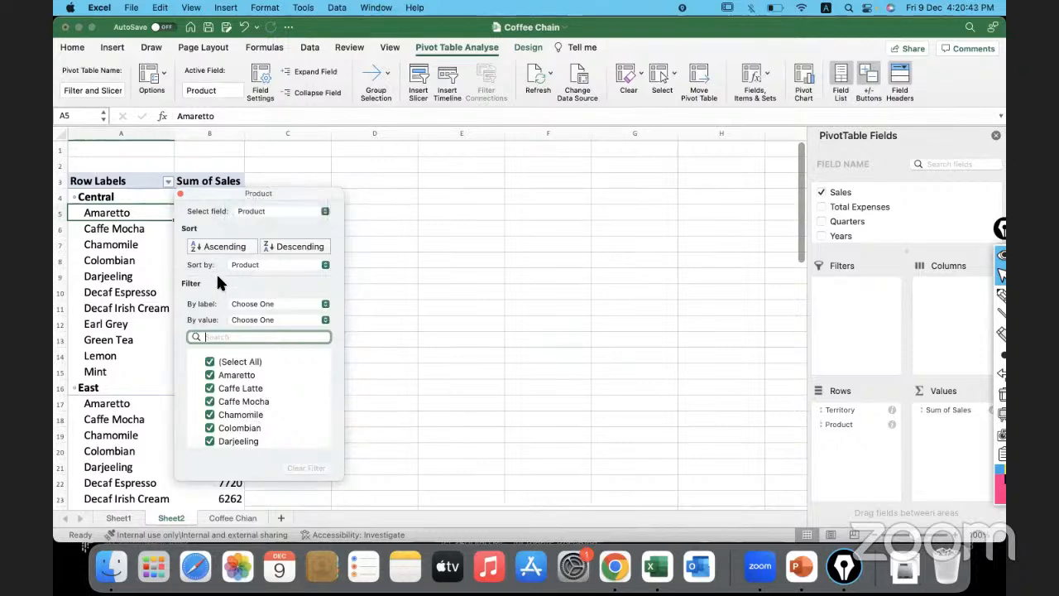
left_click(180, 193)
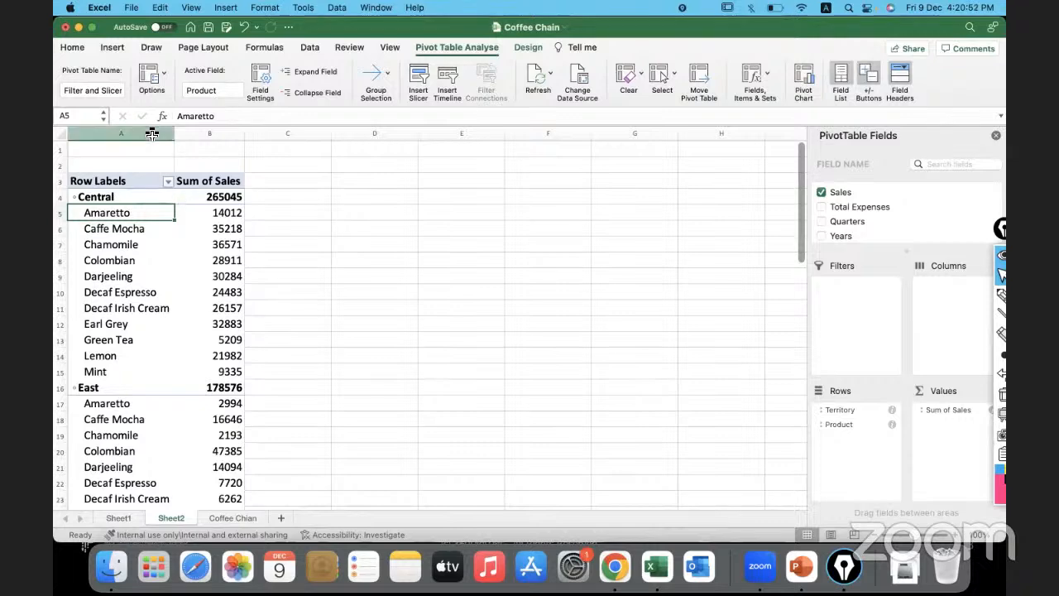
Move the whole pivot table from columns A and B to start in column D.
left_click_drag(153, 133, 210, 134)
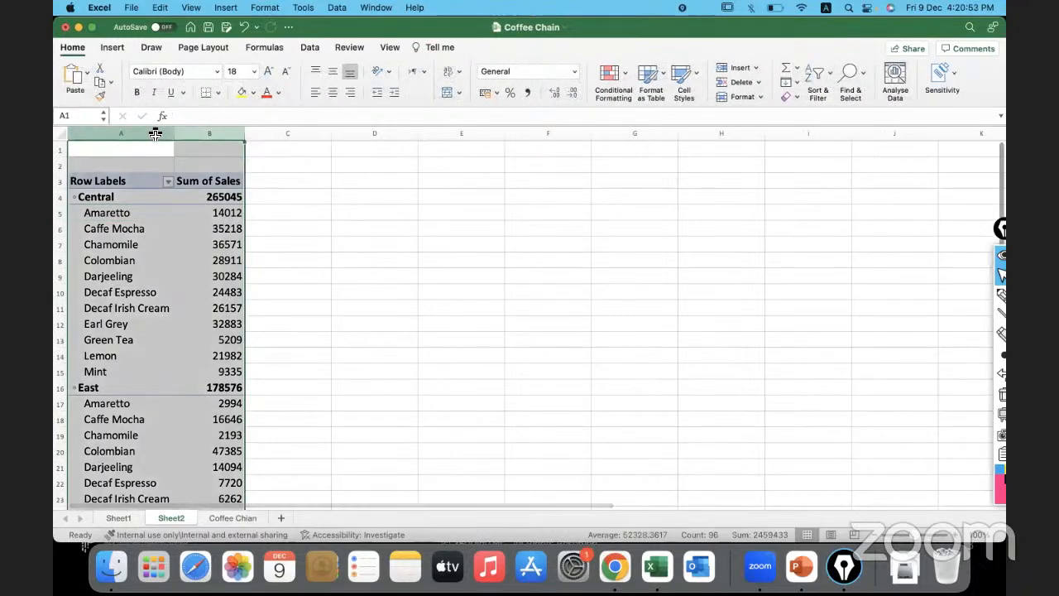
key("super+c")
left_click(380, 133)
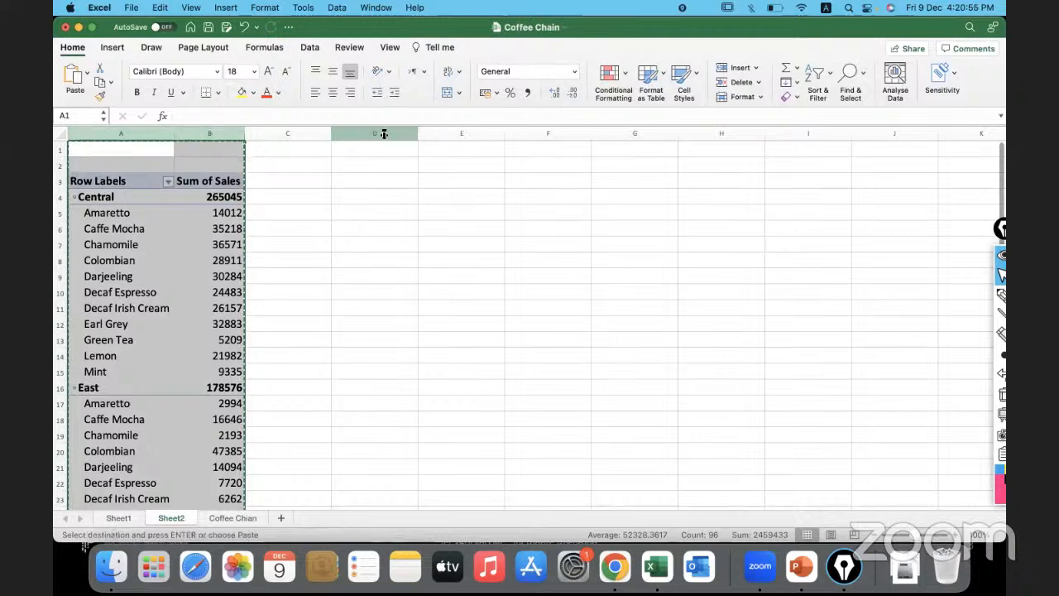
key("Return")
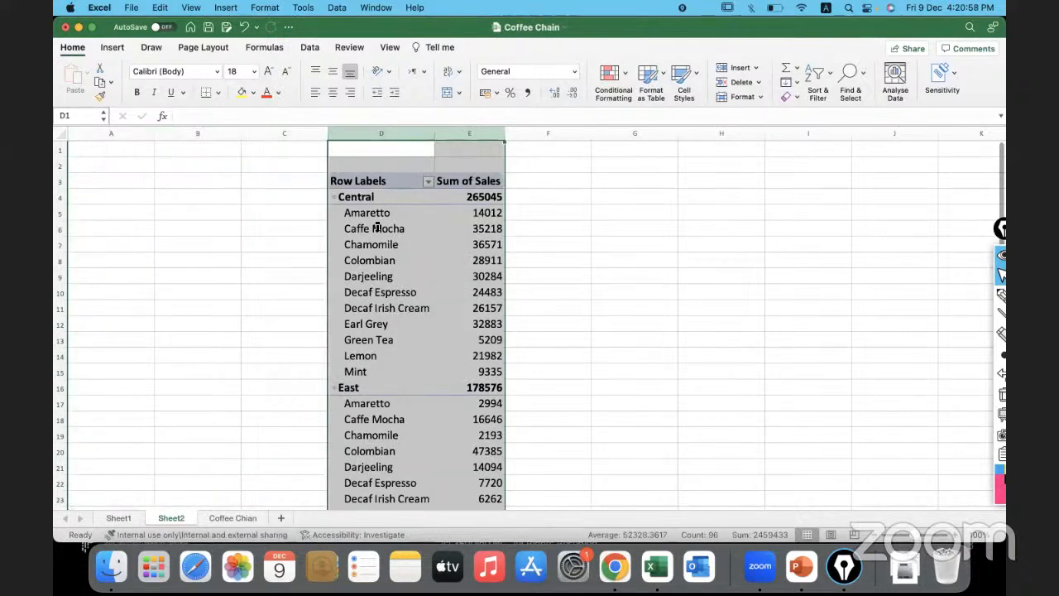
Insert a slicer for the Product field of the pivot table.
left_click(374, 228)
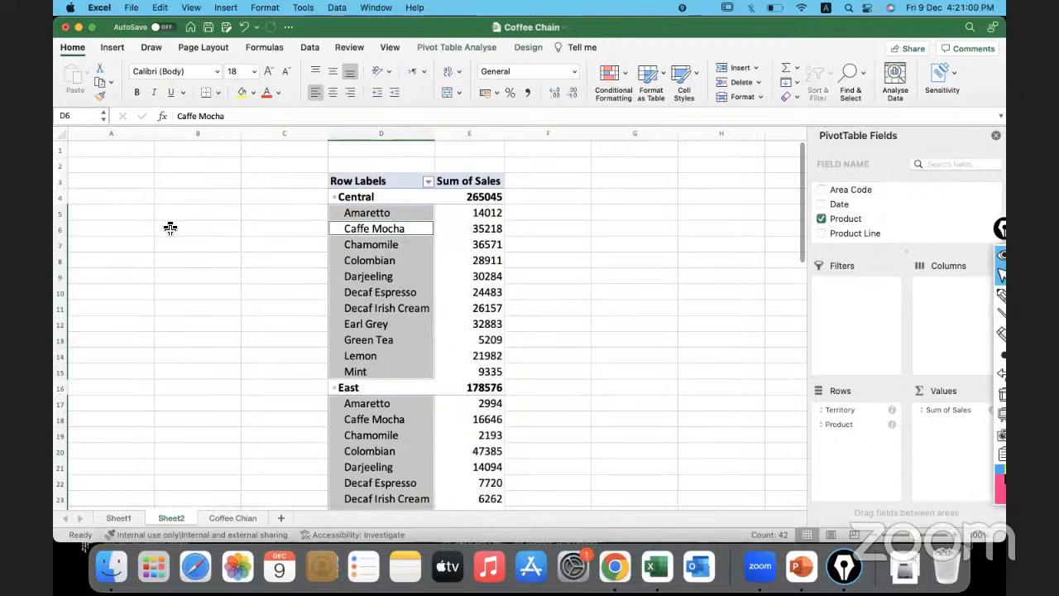
left_click(405, 230)
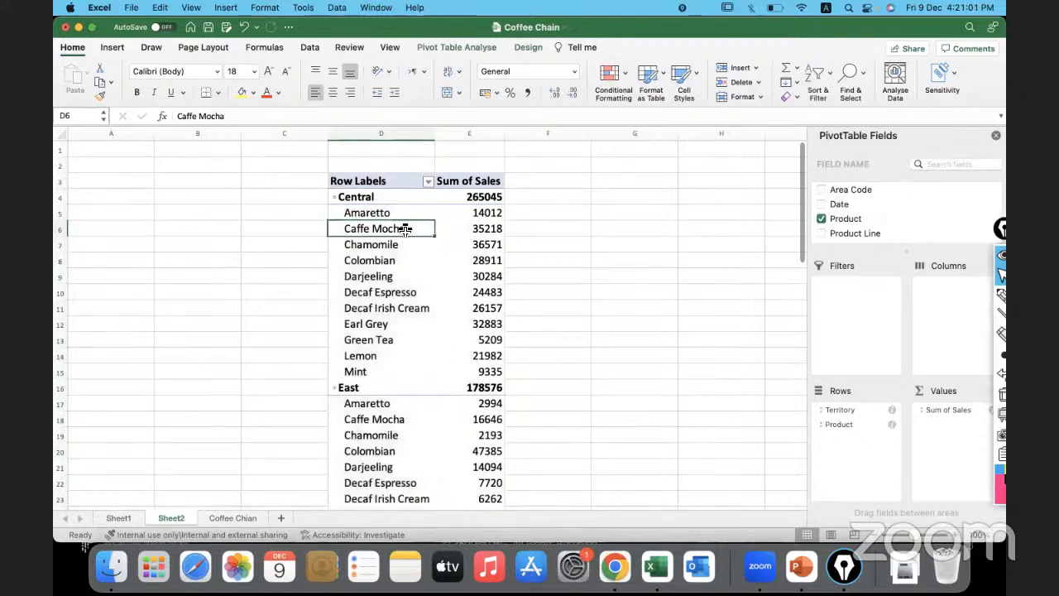
left_click(406, 202)
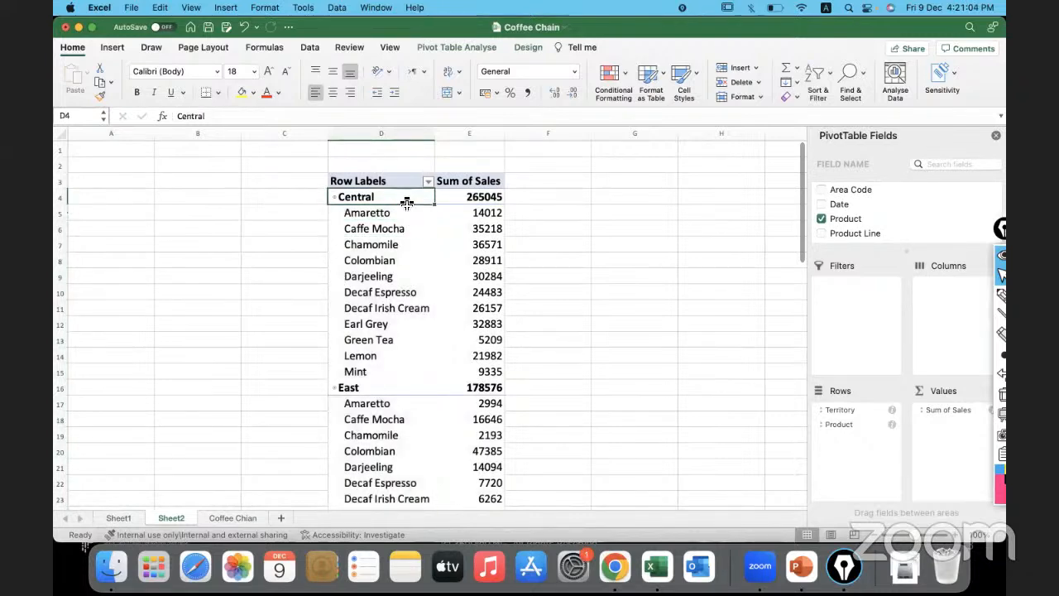
left_click(407, 229)
left_click(449, 228)
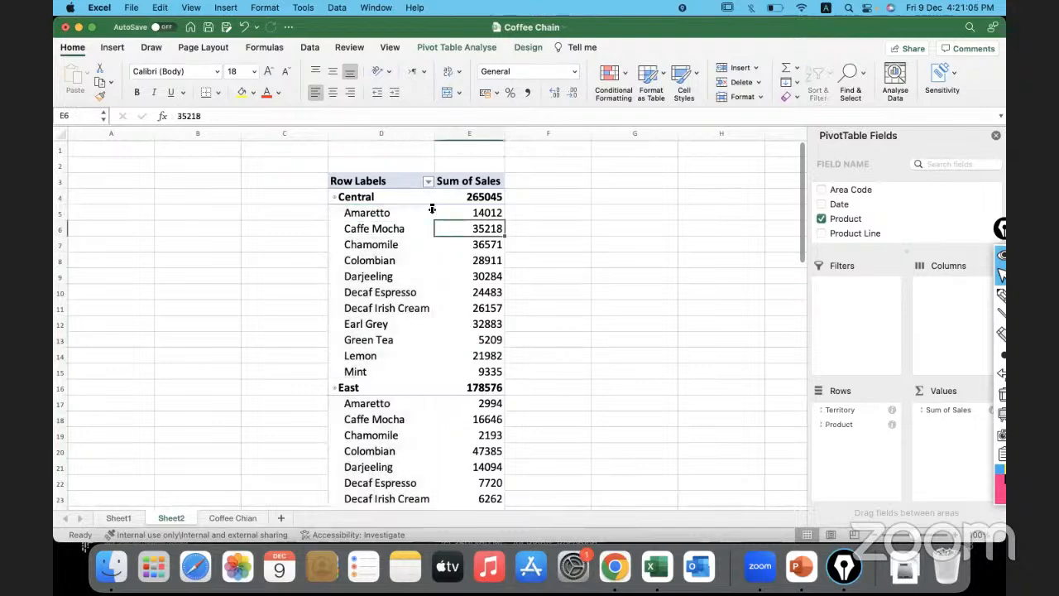
left_click(443, 48)
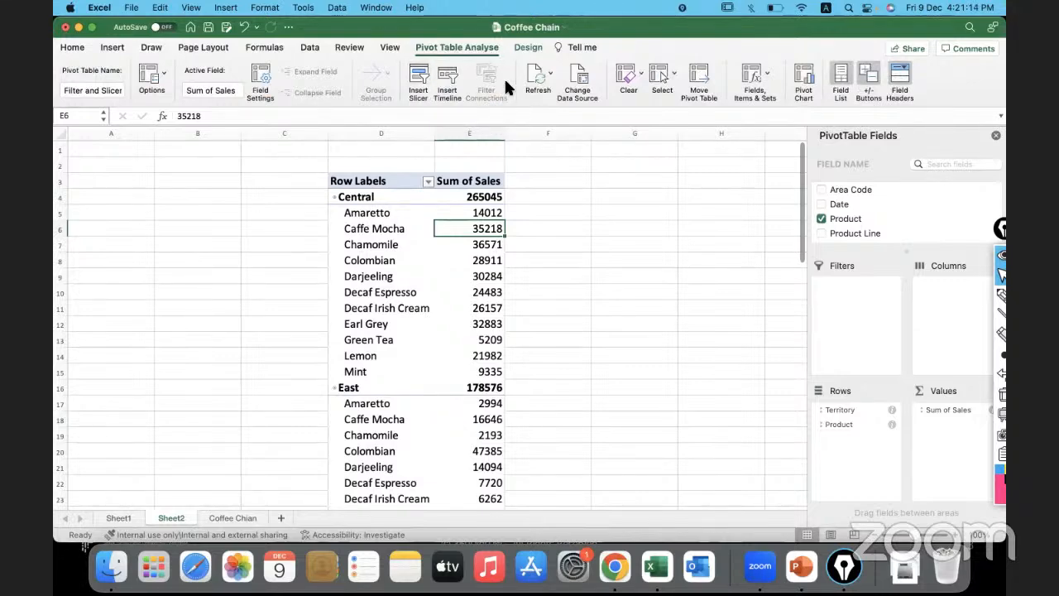
left_click(416, 89)
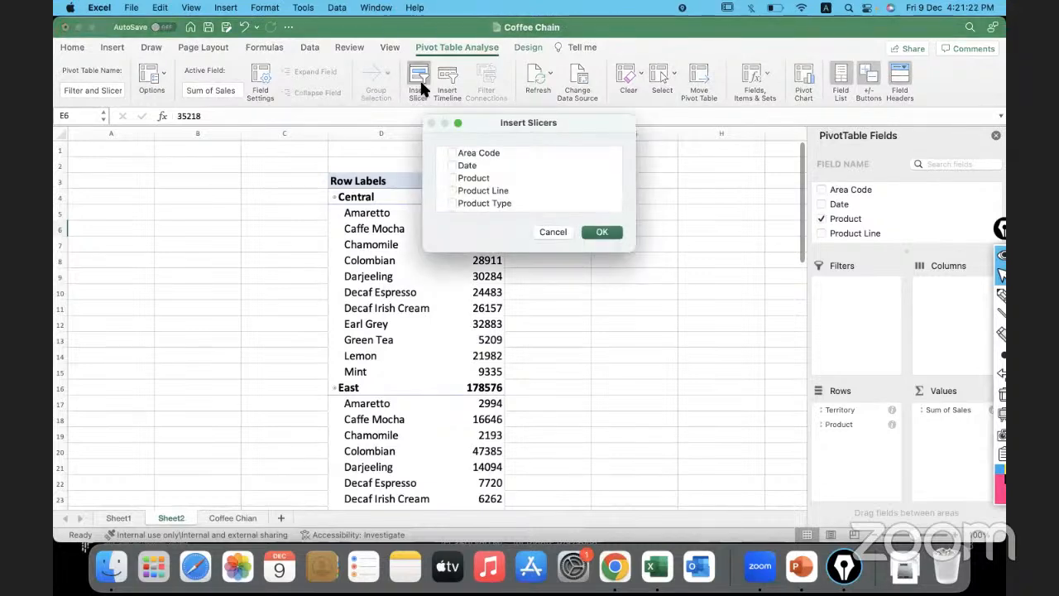
scroll(515, 172, "down", 5)
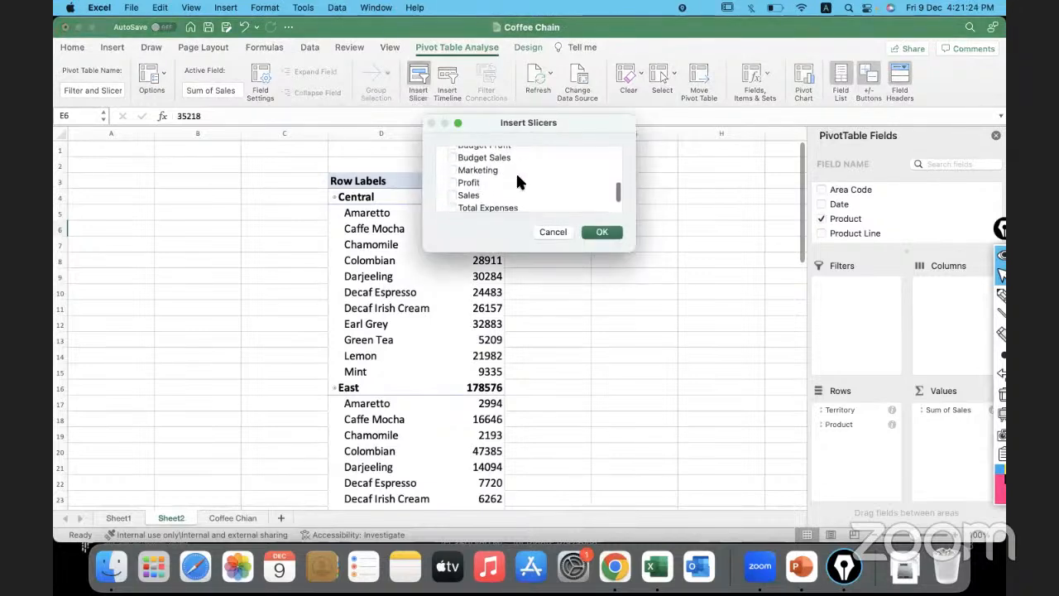
scroll(516, 174, "up", 5)
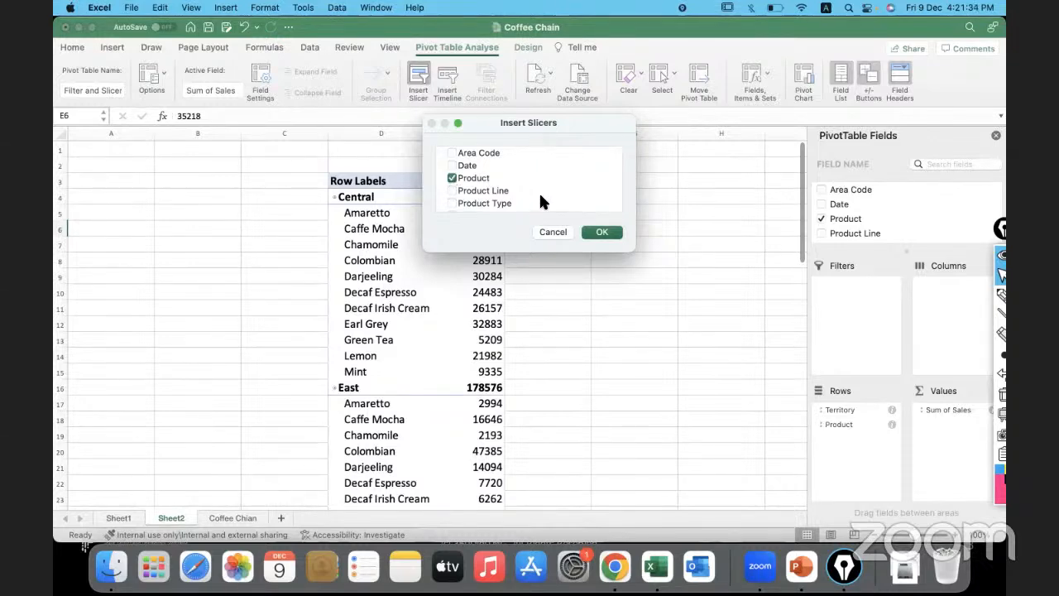
left_click(602, 232)
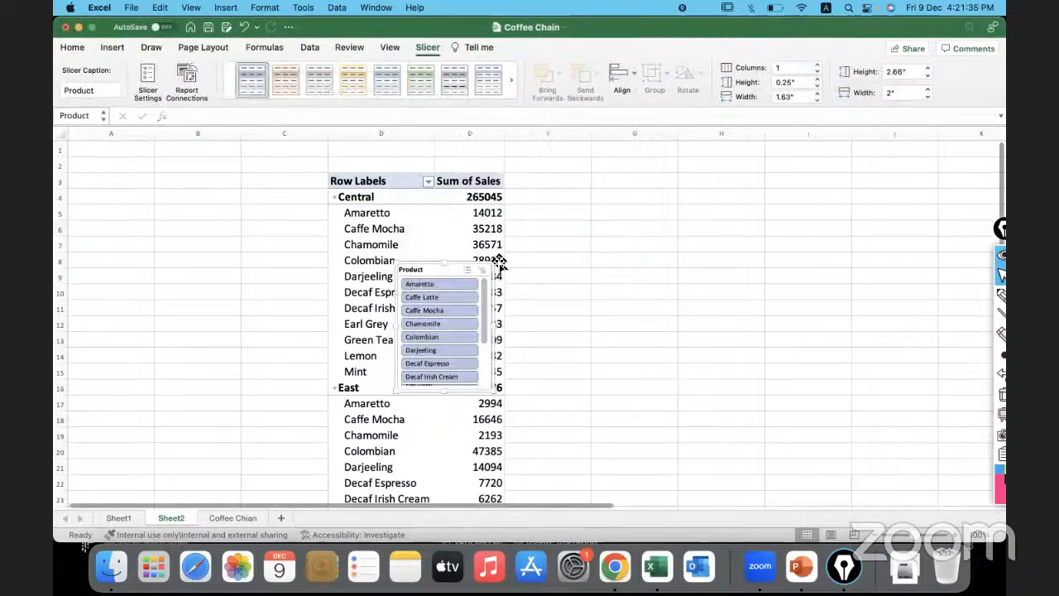
Move the Product slicer into the empty columns beside the pivot table and apply the Light Orange, Slicer Style Light 2 style.
left_click_drag(448, 260, 210, 207)
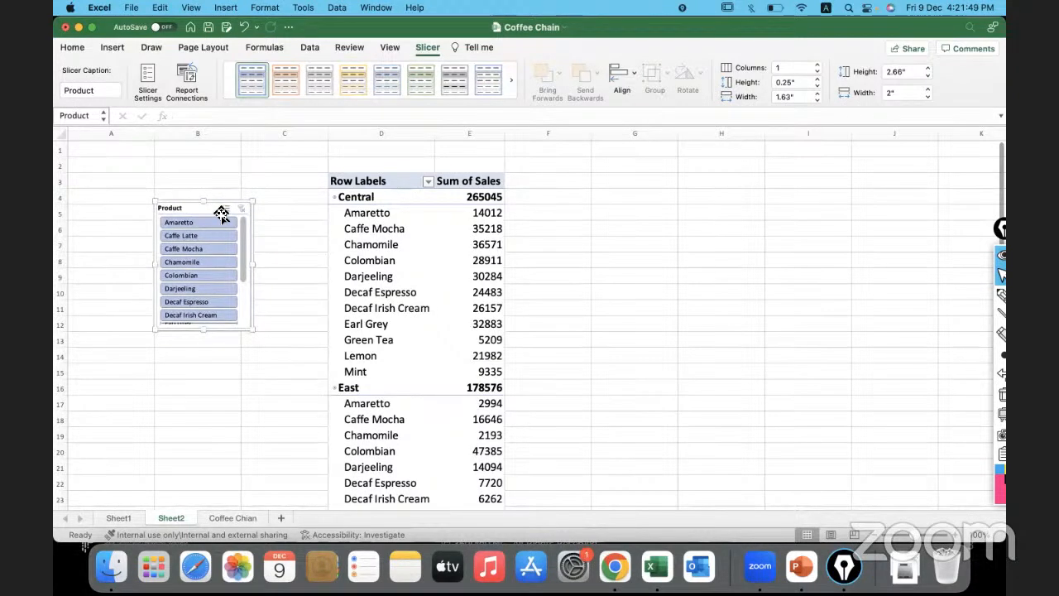
left_click(418, 76)
left_click(278, 77)
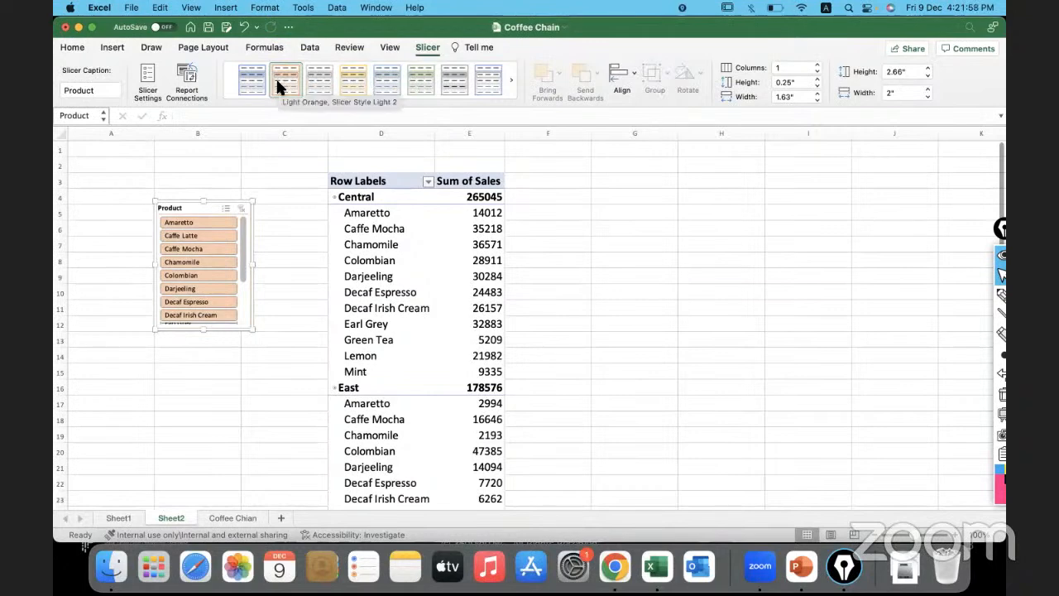
Set the Product slicer's width to 2.2" and enlarge its height to about 4.07" to fit all product buttons.
left_click(927, 88)
left_click(927, 88)
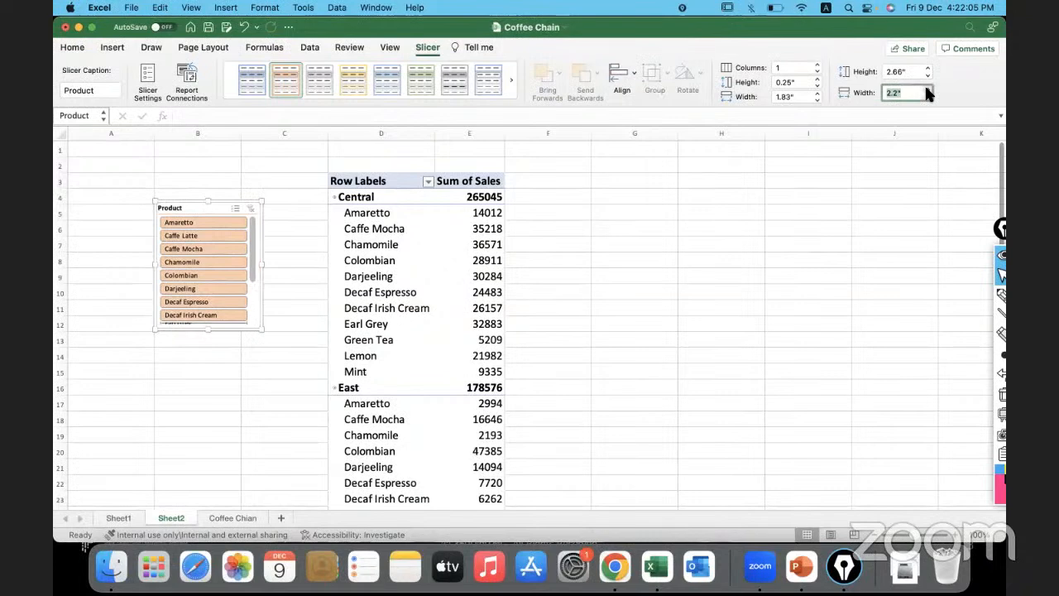
left_click(928, 69)
left_click(928, 69)
left_click(928, 69)
left_click(928, 69)
left_click(928, 69)
left_click(928, 69)
left_click(928, 68)
left_click(928, 69)
left_click(928, 70)
mouse_move(209, 399)
left_mouse_down()
mouse_move(210, 328)
mouse_move(211, 397)
left_mouse_up()
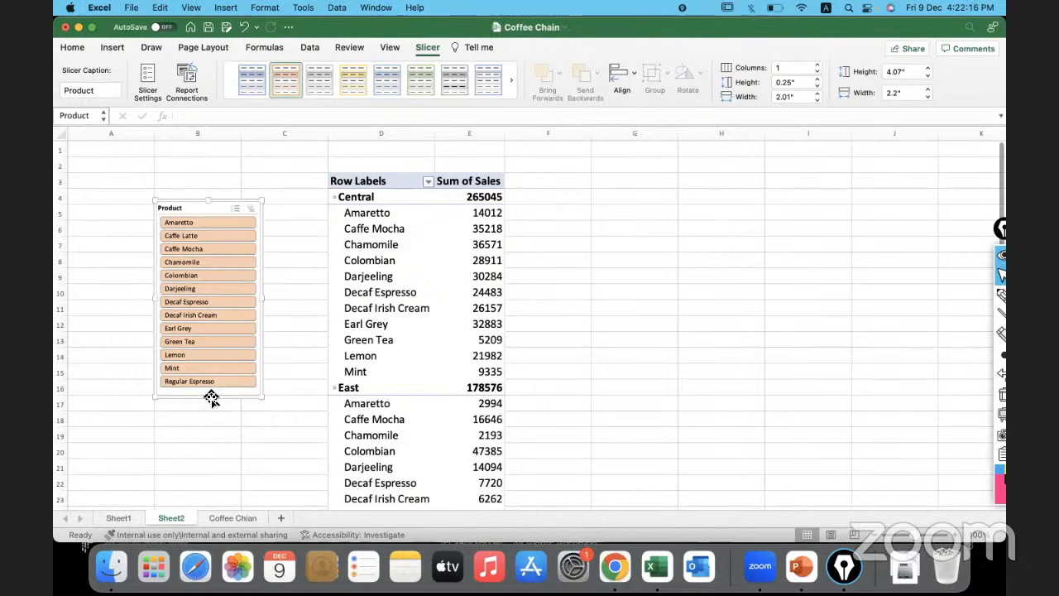
Set the slicer's button height to 0.4", shift the slicer slightly upward, and resize it to about 2.11" wide and 6.01" high.
mouse_move(263, 298)
left_mouse_down()
mouse_move(307, 298)
mouse_move(243, 299)
left_mouse_up()
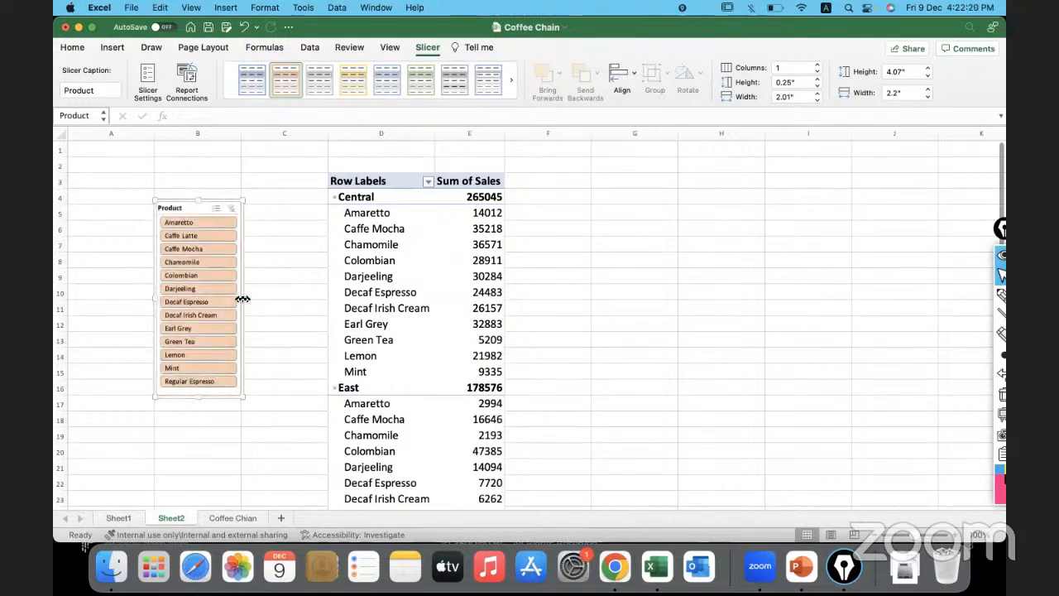
left_click(817, 78)
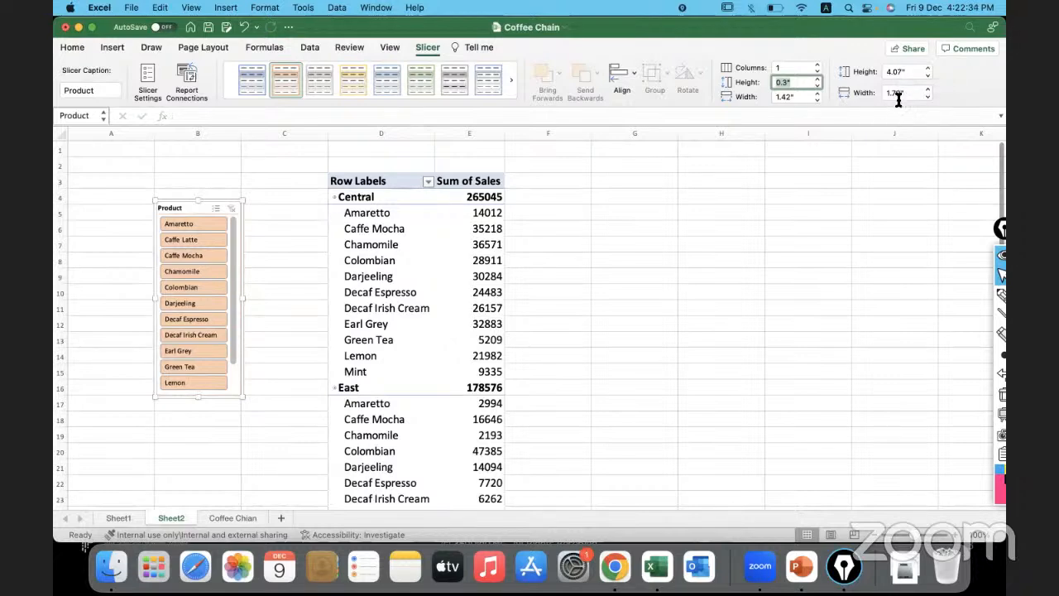
left_click_drag(245, 301, 260, 300)
left_click_drag(202, 397, 213, 464)
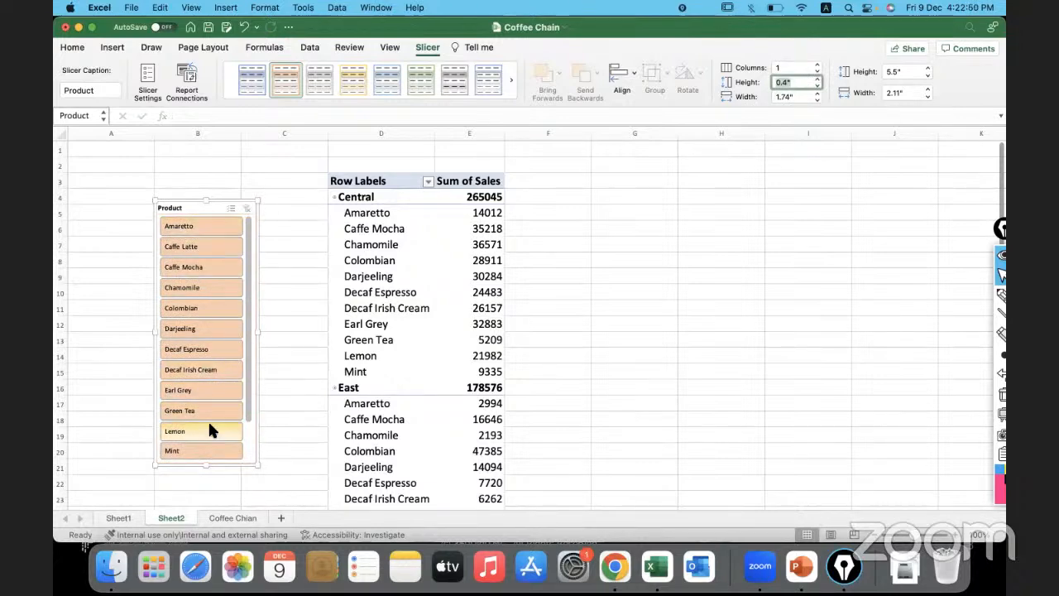
left_click_drag(206, 465, 208, 501)
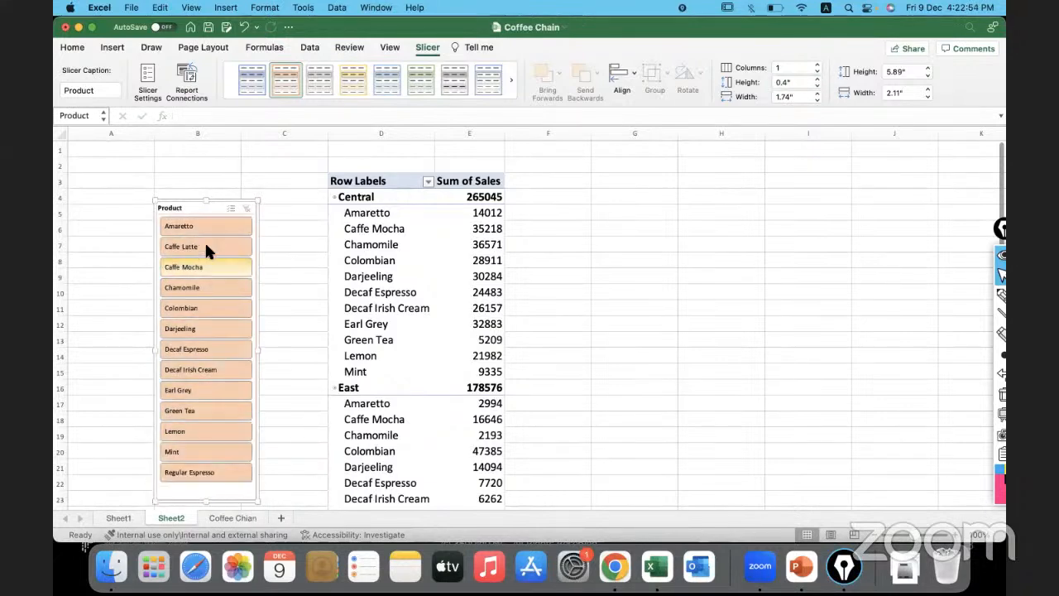
mouse_move(192, 207)
left_mouse_down()
mouse_move(193, 183)
mouse_move(193, 196)
left_mouse_up()
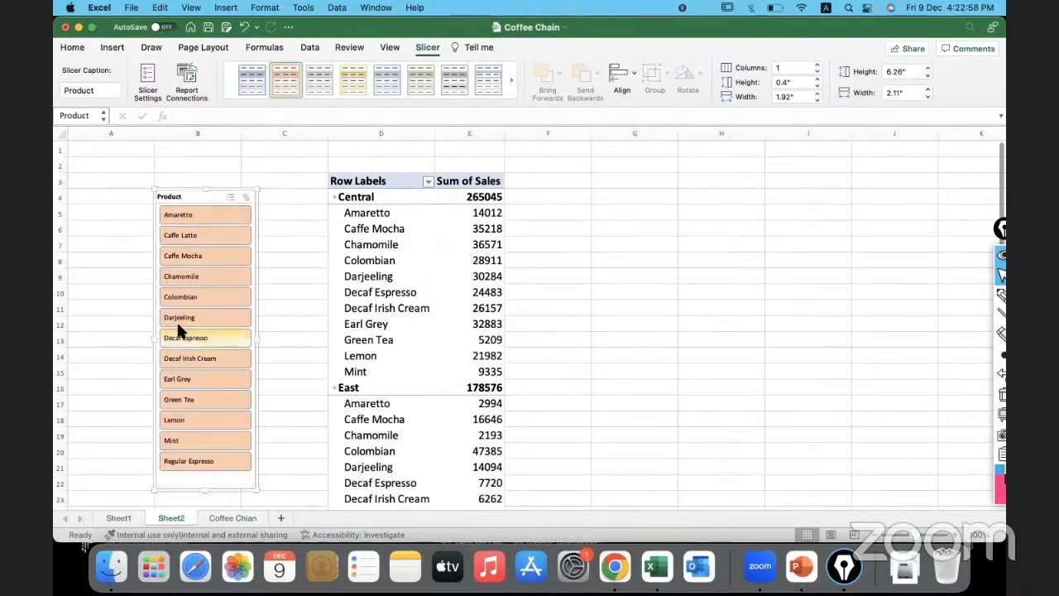
left_click_drag(206, 489, 207, 477)
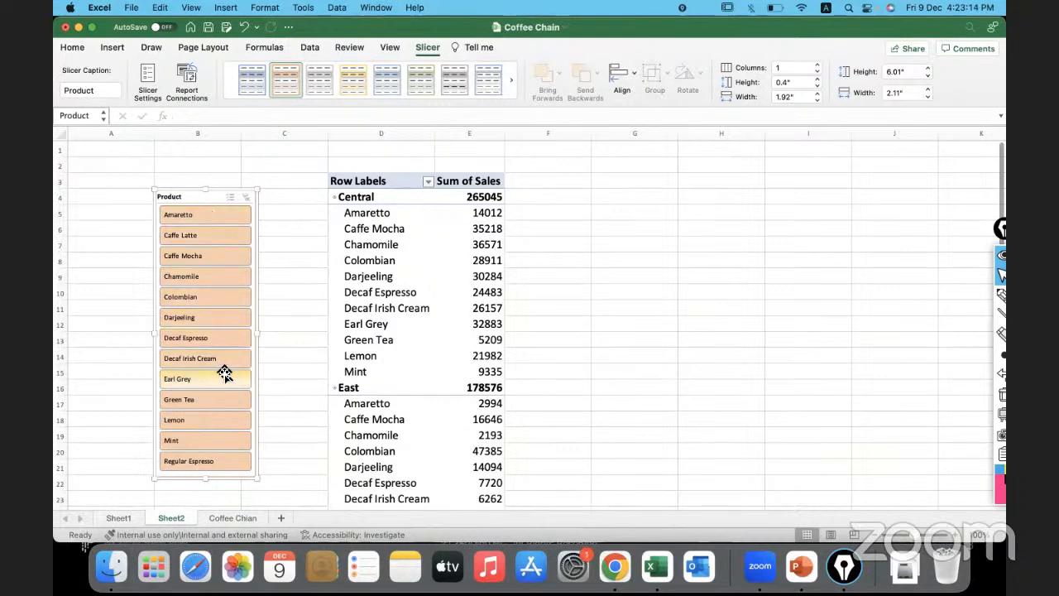
Filter the pivot table with the Product slicer by Amaretto, Caffe Latte, Caffe Mocha and Darjeeling, one product at a time.
left_click(201, 215)
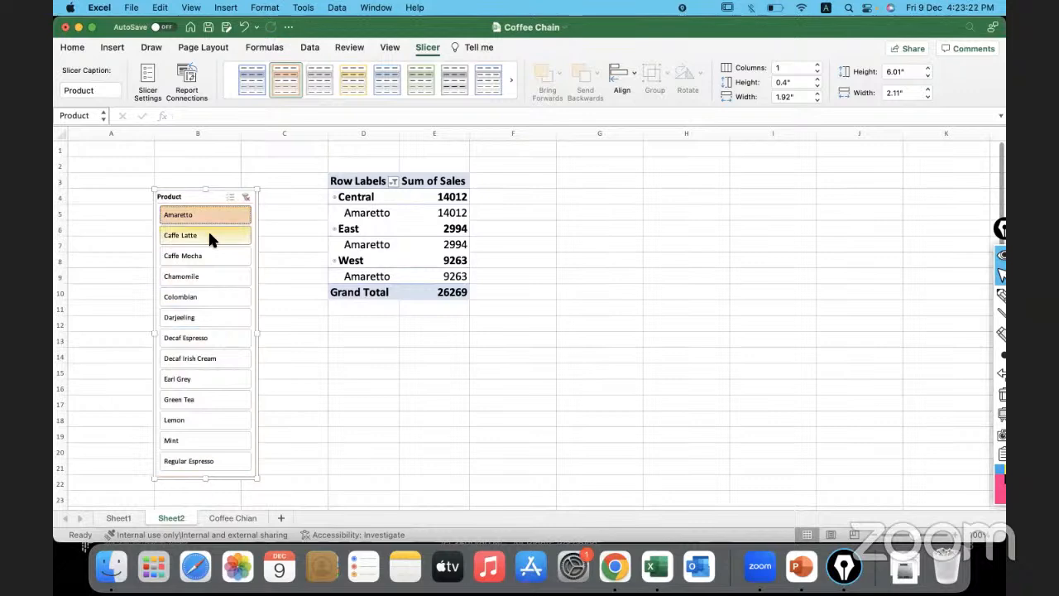
left_click(208, 235)
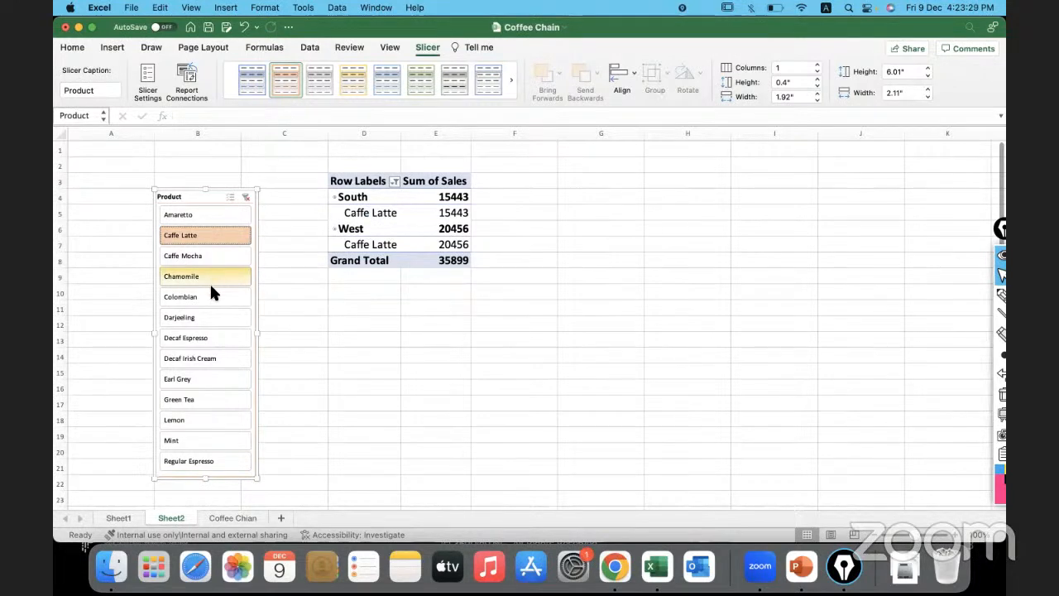
left_click(210, 256)
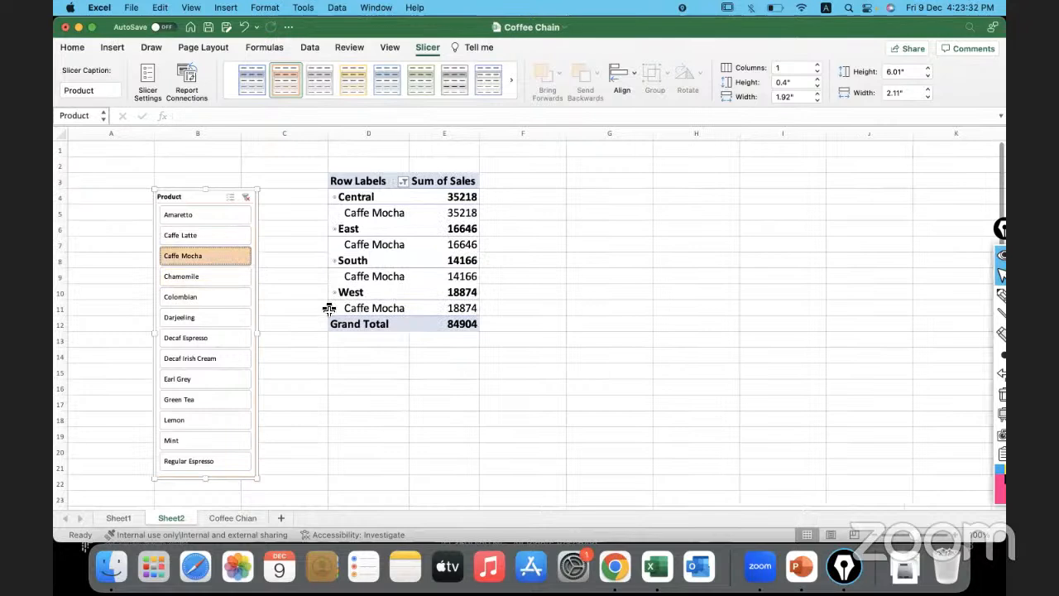
left_click(214, 321)
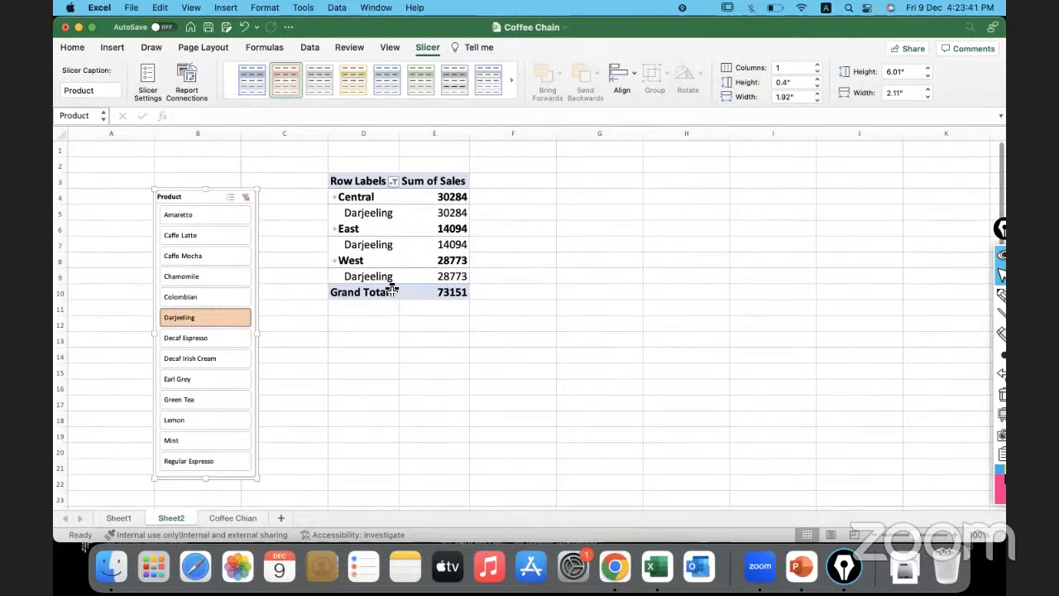
Enable multi-select on the Product slicer and add Amaretto and Caffe Latte to the Darjeeling selection.
left_click(231, 198)
left_click(212, 211)
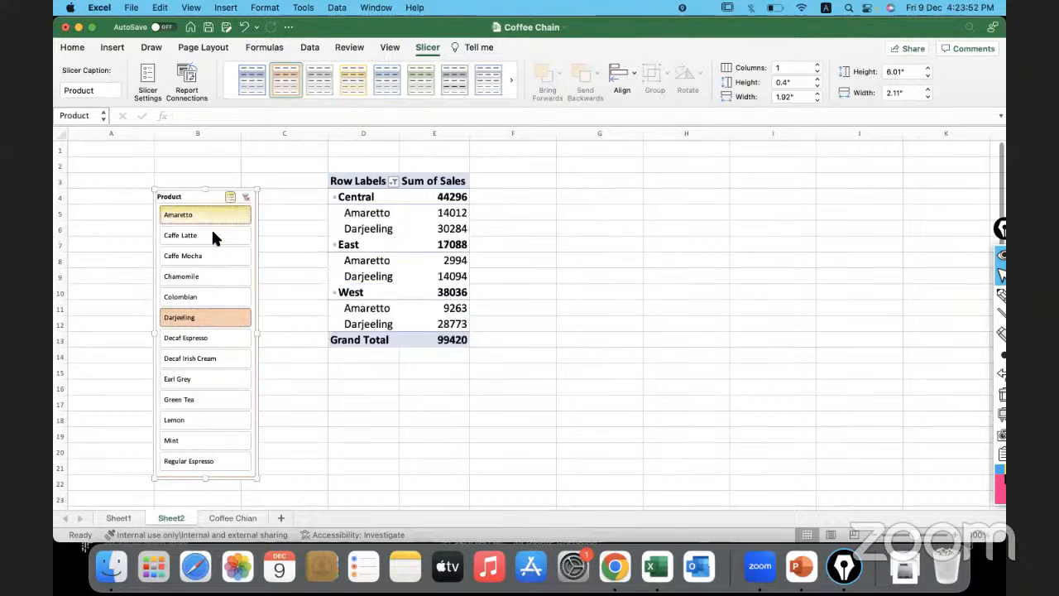
left_click(211, 232)
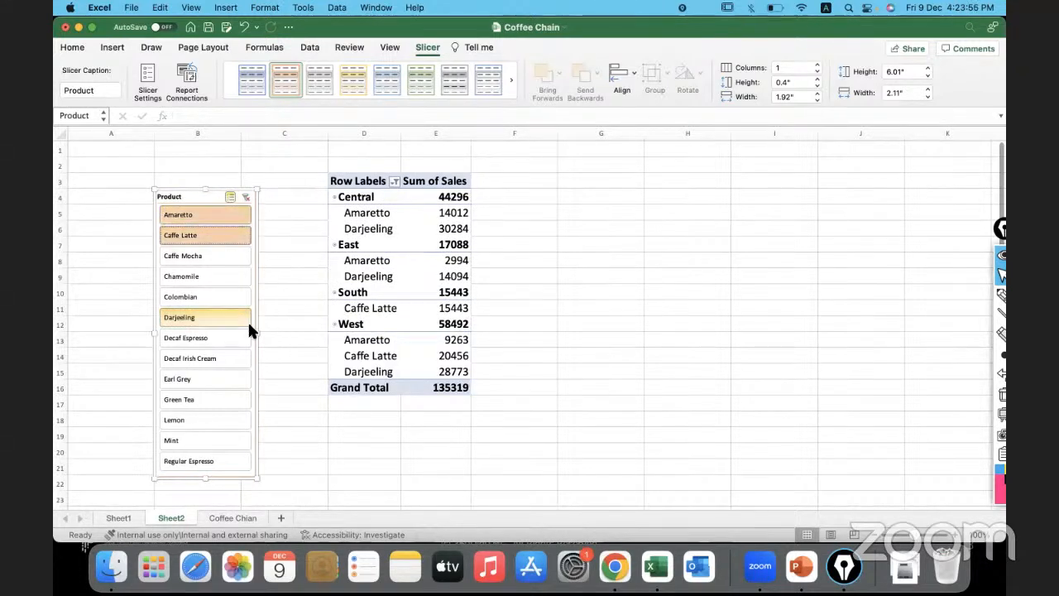
Clear the Product slicer's filter and look over the full list of territories and products.
left_click(246, 197)
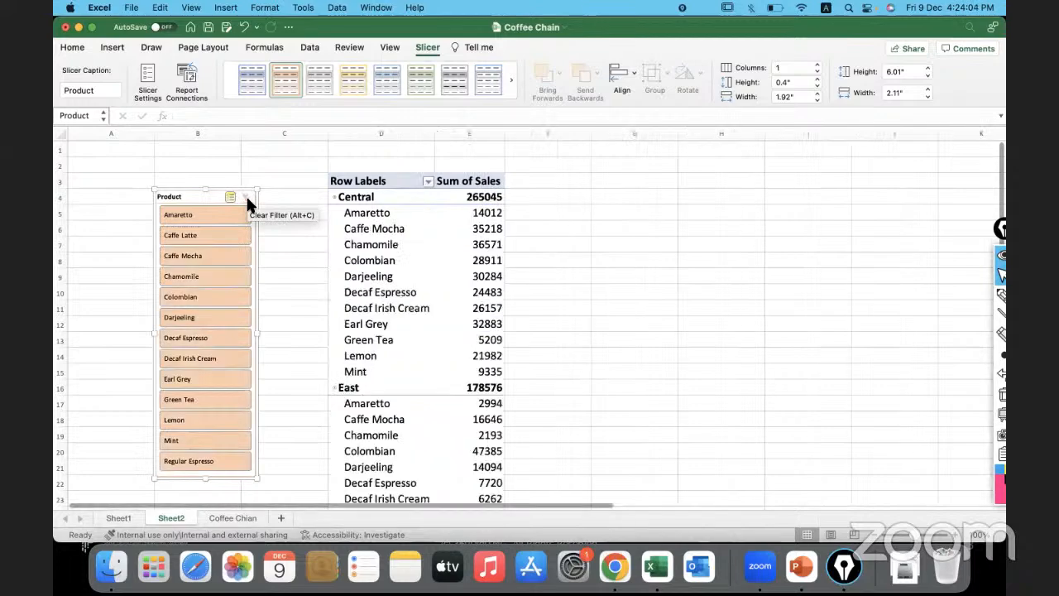
scroll(347, 244, "down", 15)
scroll(347, 242, "up", 15)
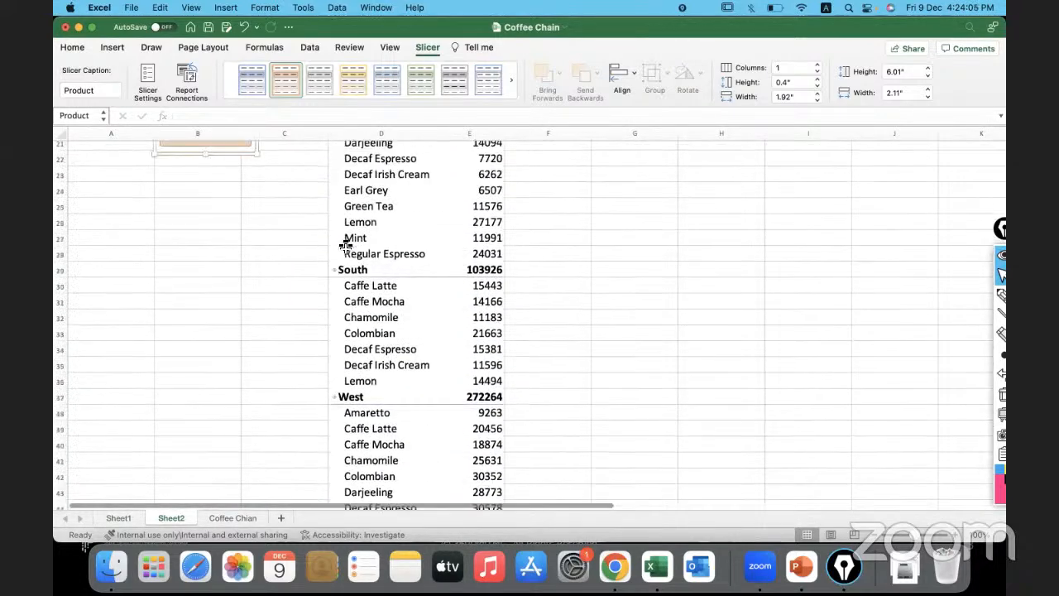
scroll(458, 342, "up", 2)
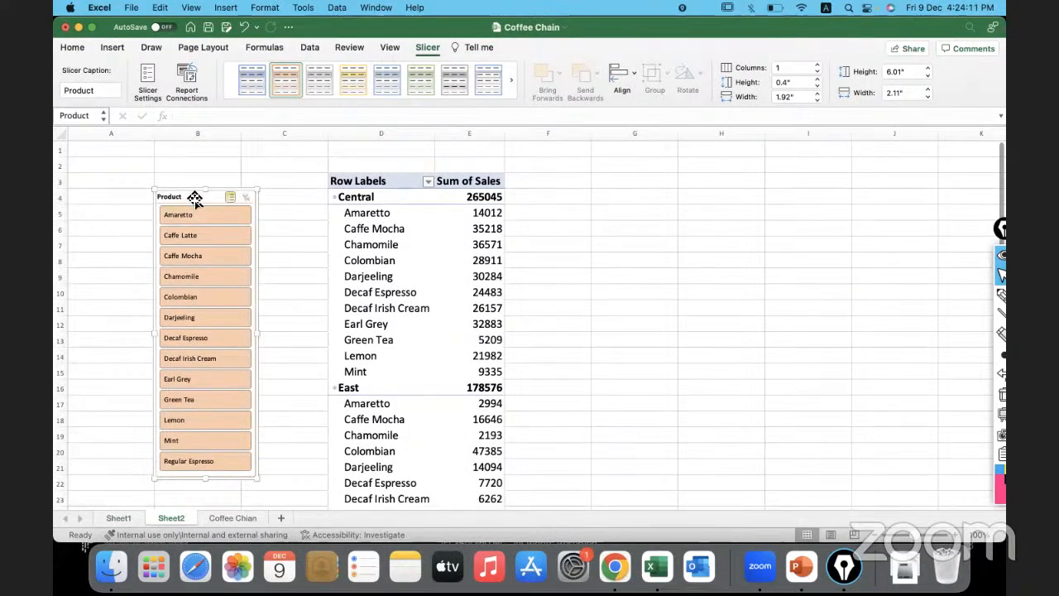
Inspect the Row Labels filter settings and its Territory and Product field choices, then close them without changes.
left_click(428, 181)
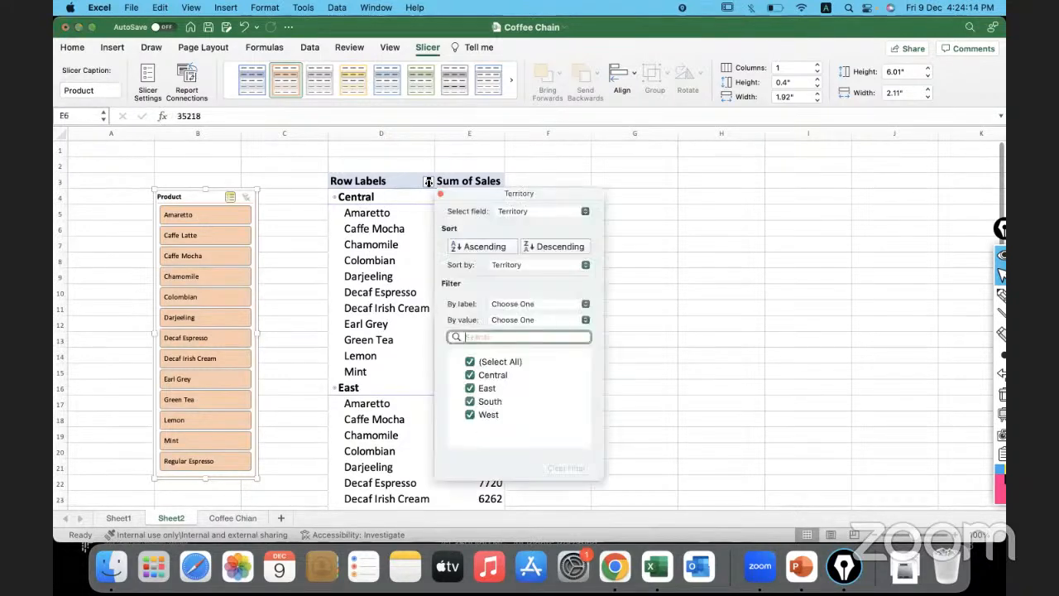
left_click(549, 217)
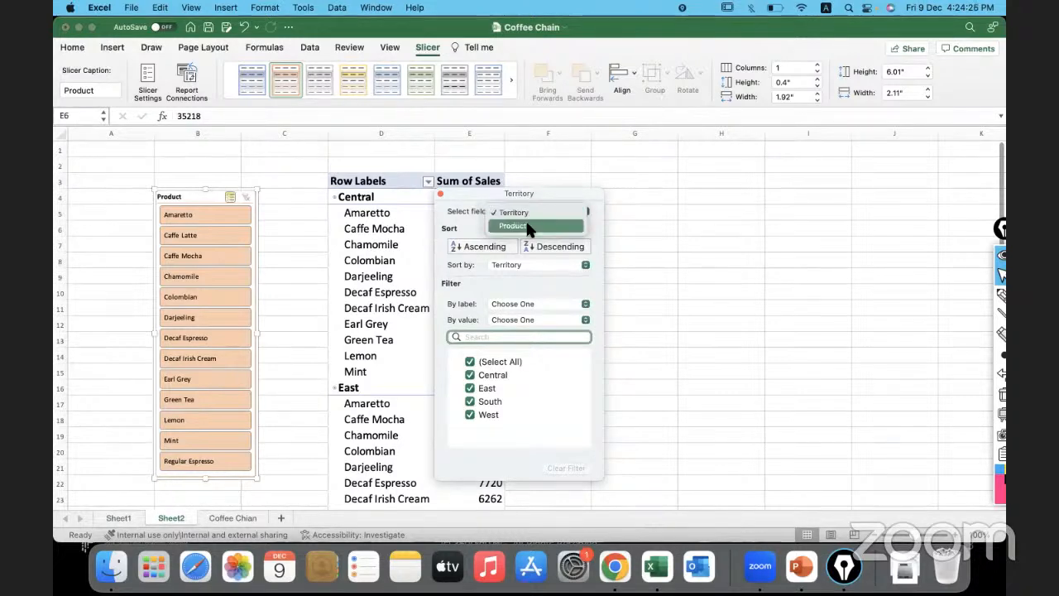
left_click(480, 192)
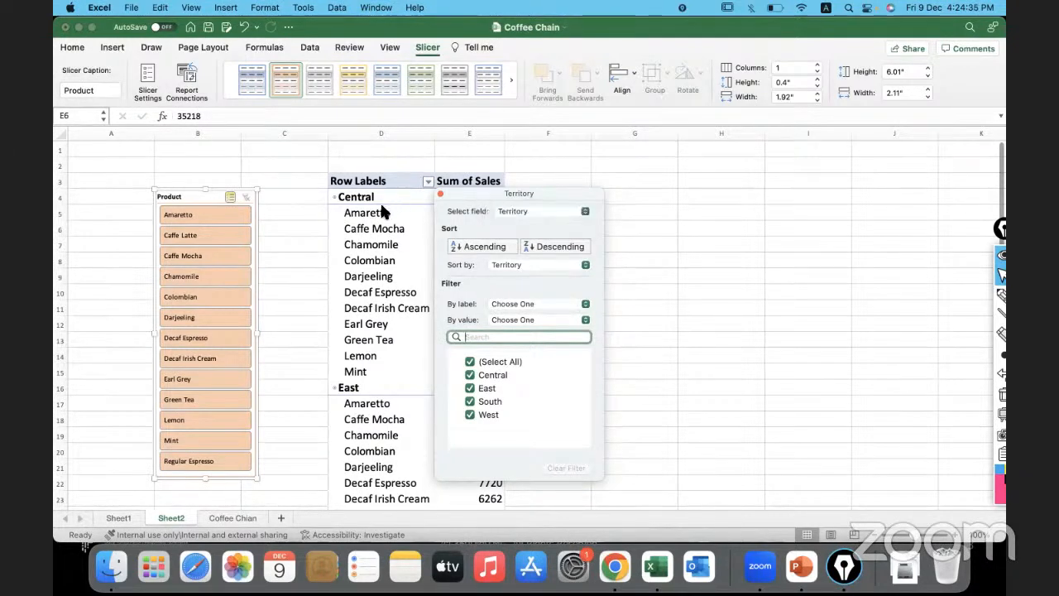
key("Escape")
key("Escape")
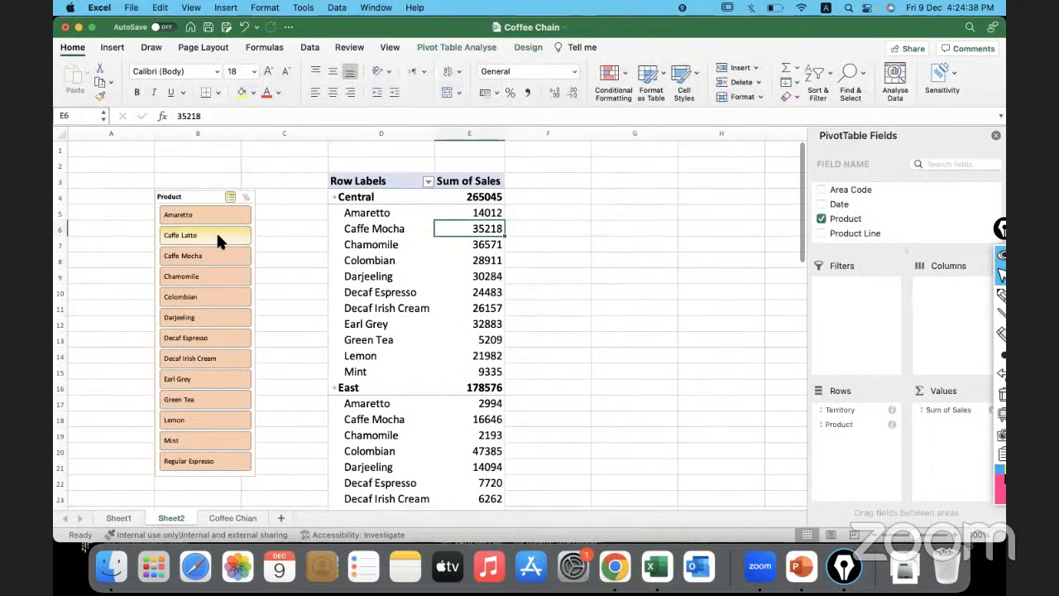
Insert a second slicer for the Product Type field of the pivot table.
left_click(443, 47)
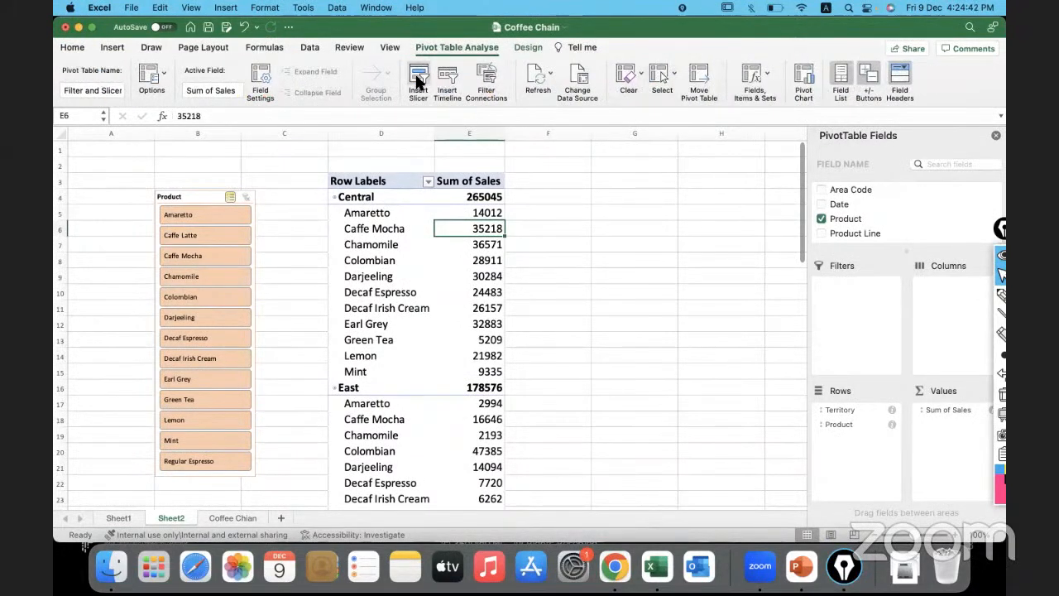
left_click(418, 81)
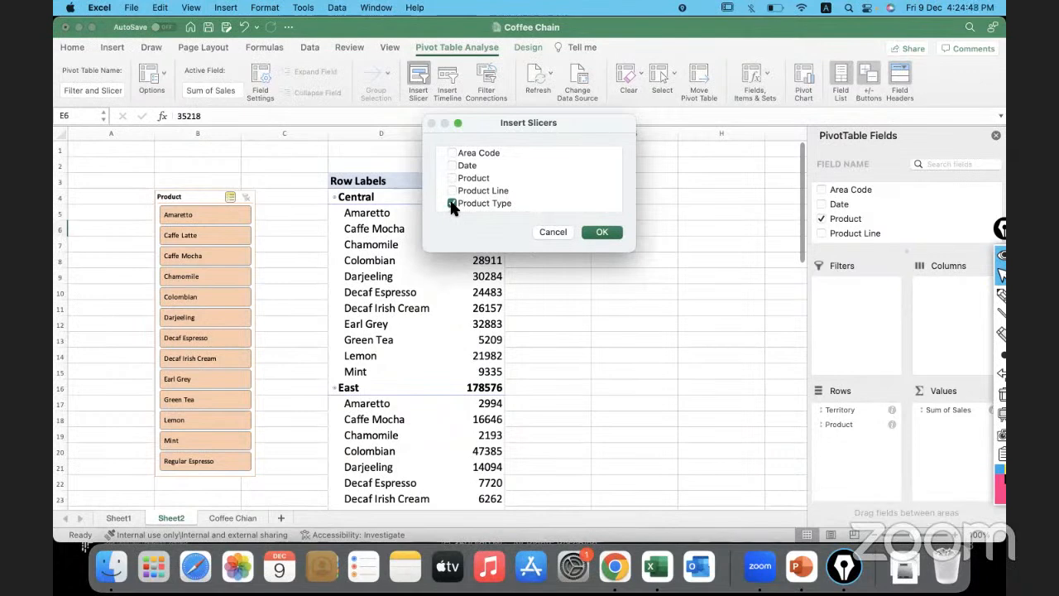
left_click(602, 236)
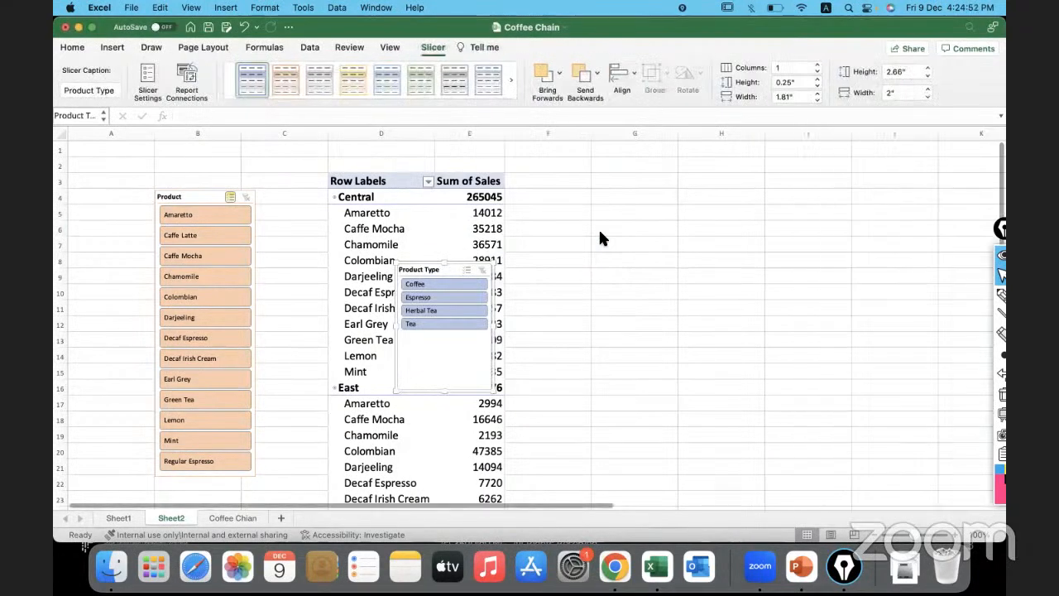
Place the Product Type slicer over column A and shift the Product slicer closer to the pivot table so they sit side by side.
left_click_drag(436, 270, 86, 201)
left_click(190, 194)
left_click_drag(190, 194, 229, 199)
left_click(119, 197)
left_click_drag(119, 197, 126, 197)
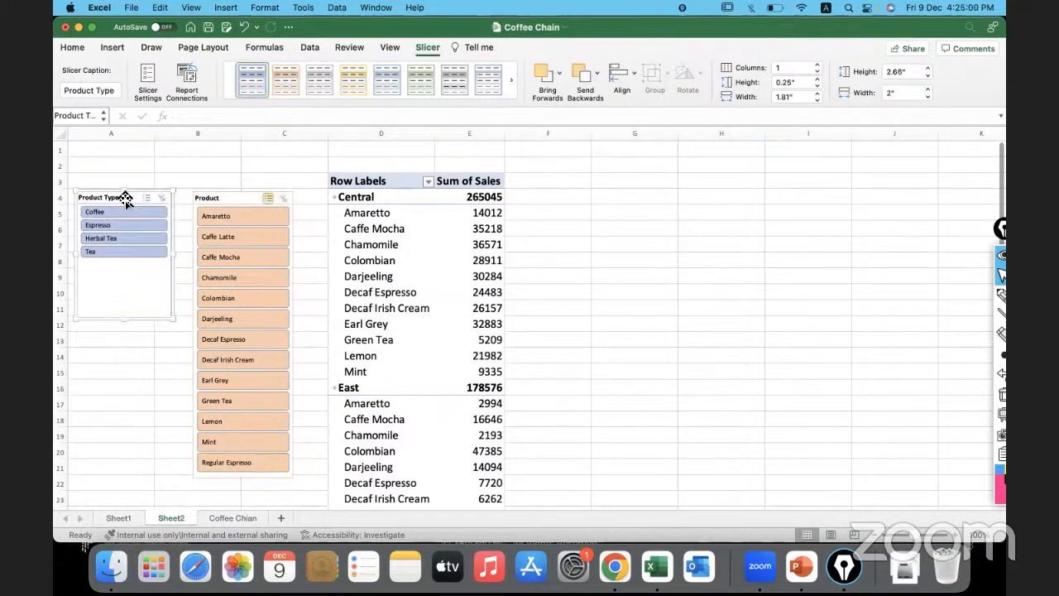
Give the Product Type slicer the Product slicer's light orange style, a 0.4" button height and an overall height of about 2.13".
left_click(284, 82)
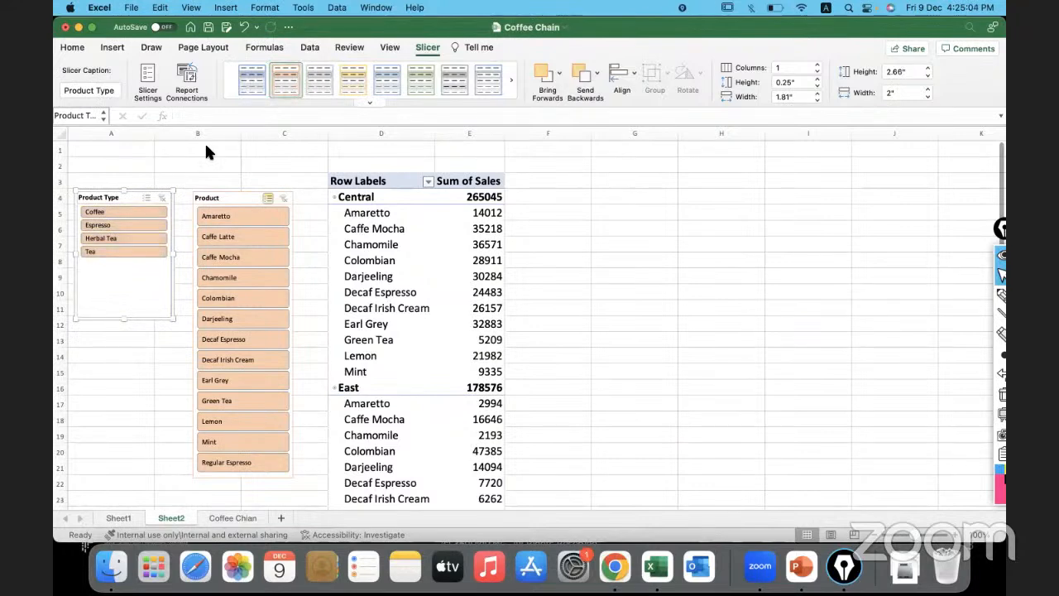
left_click(818, 77)
left_click(818, 77)
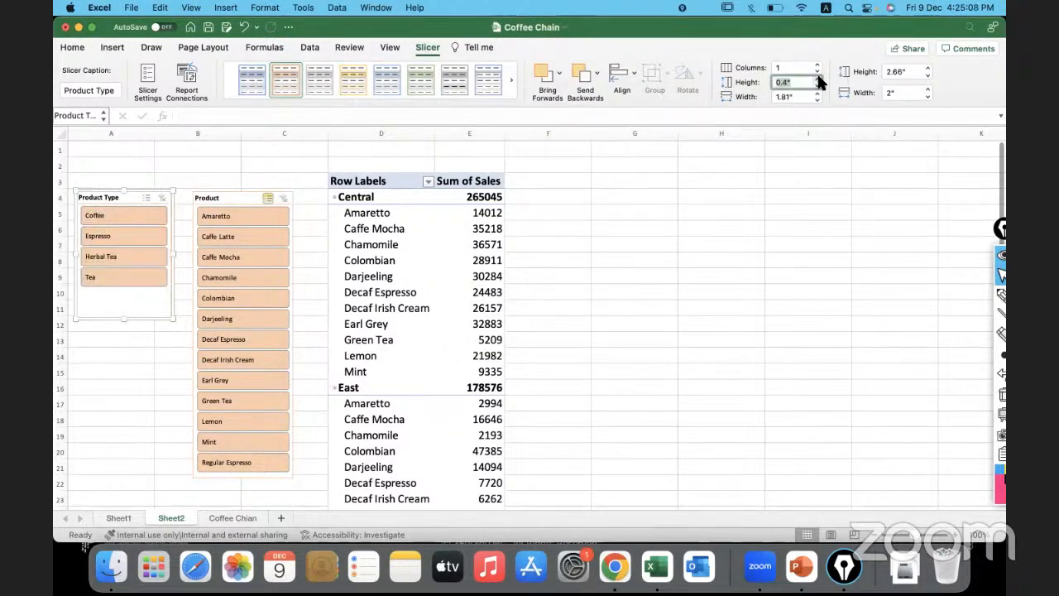
left_click_drag(125, 318, 124, 293)
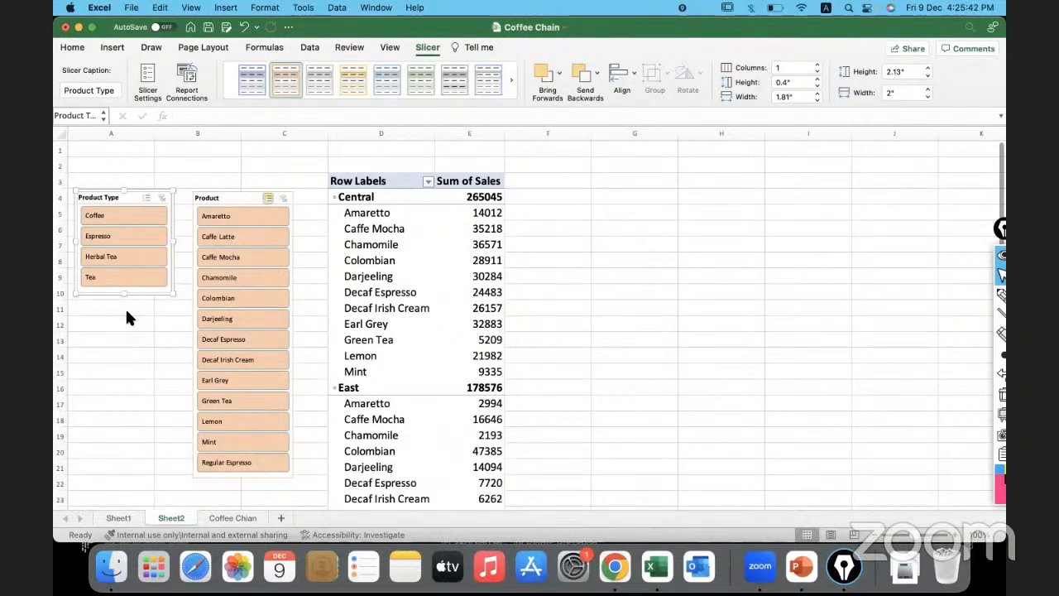
Enter the note "1) Understand the Requirement" in cell G3, correcting its spelling and capitalization.
left_click(602, 182)
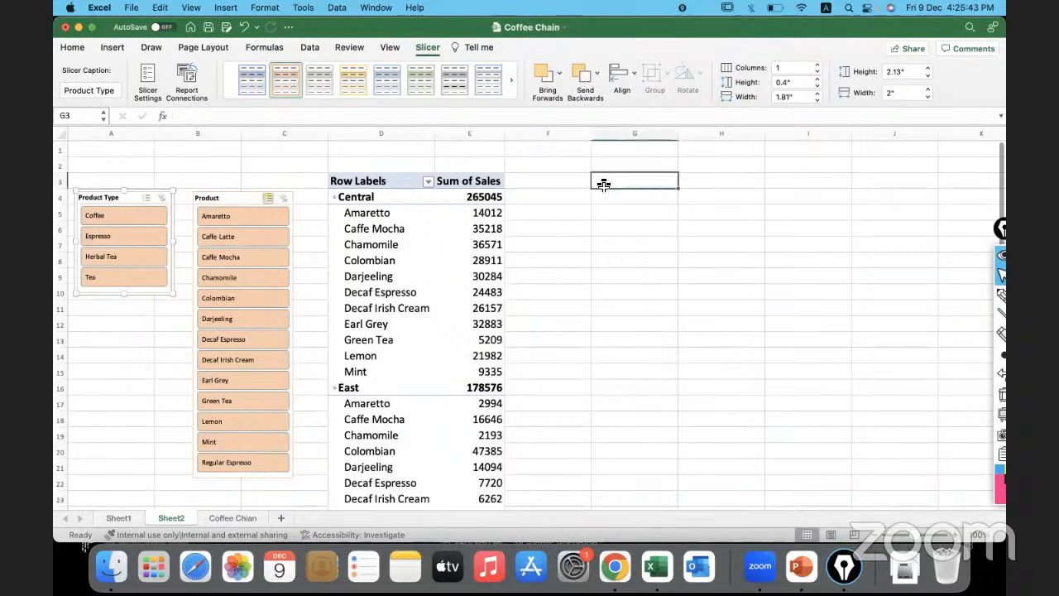
type("1) underes")
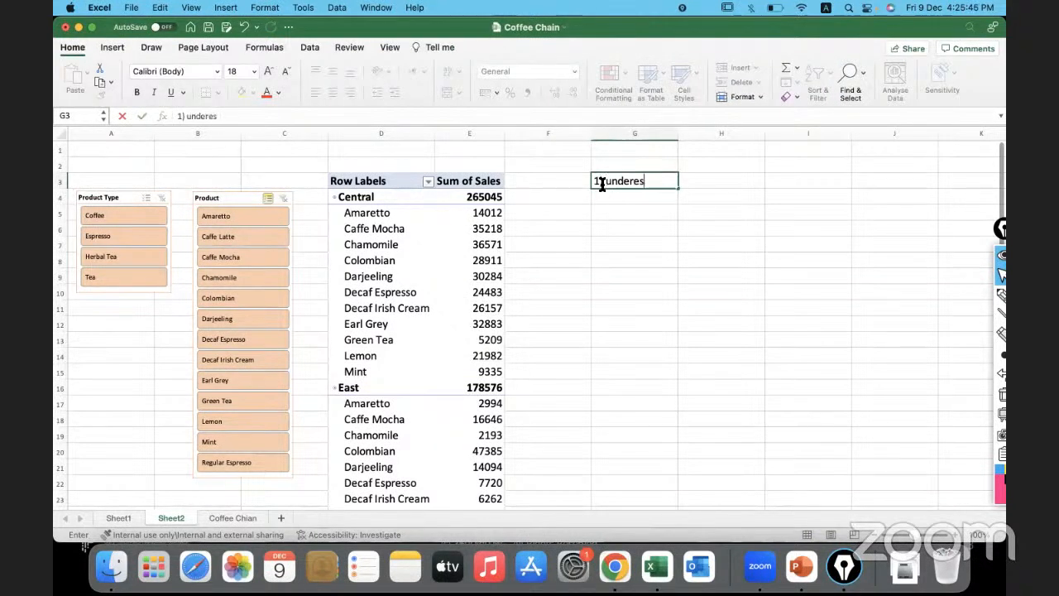
type("tand the R")
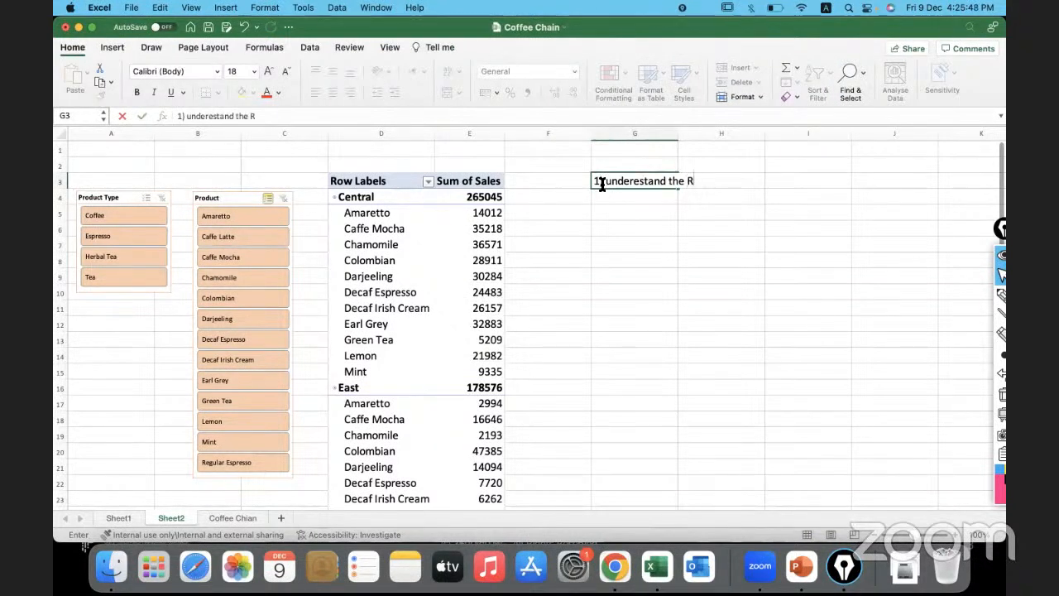
type("equirement")
left_click(643, 182)
key("BackSpace")
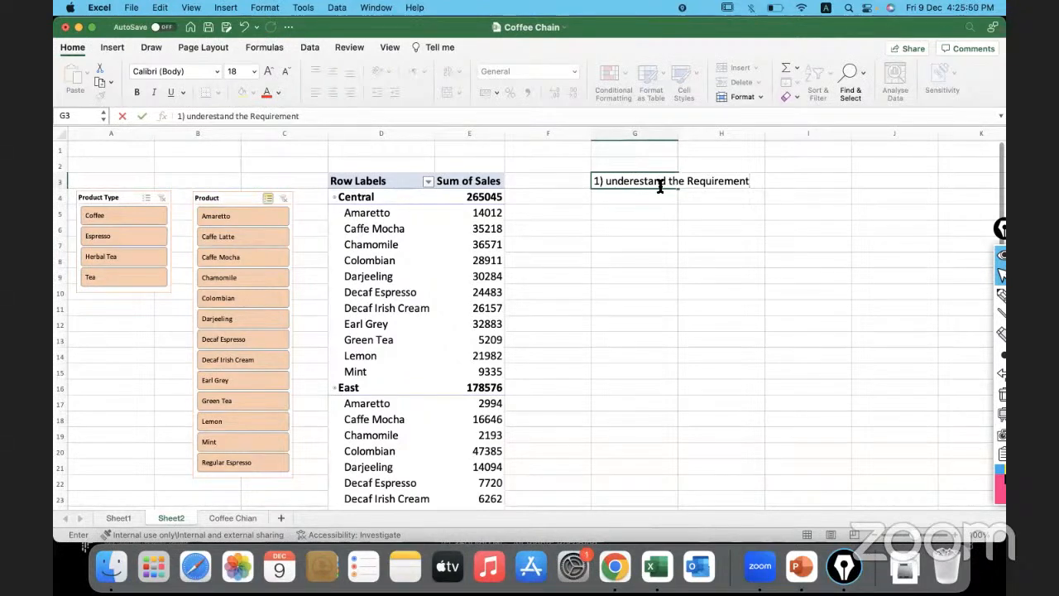
left_click(638, 182)
key("Left")
key("Left")
key("Left")
key("Left")
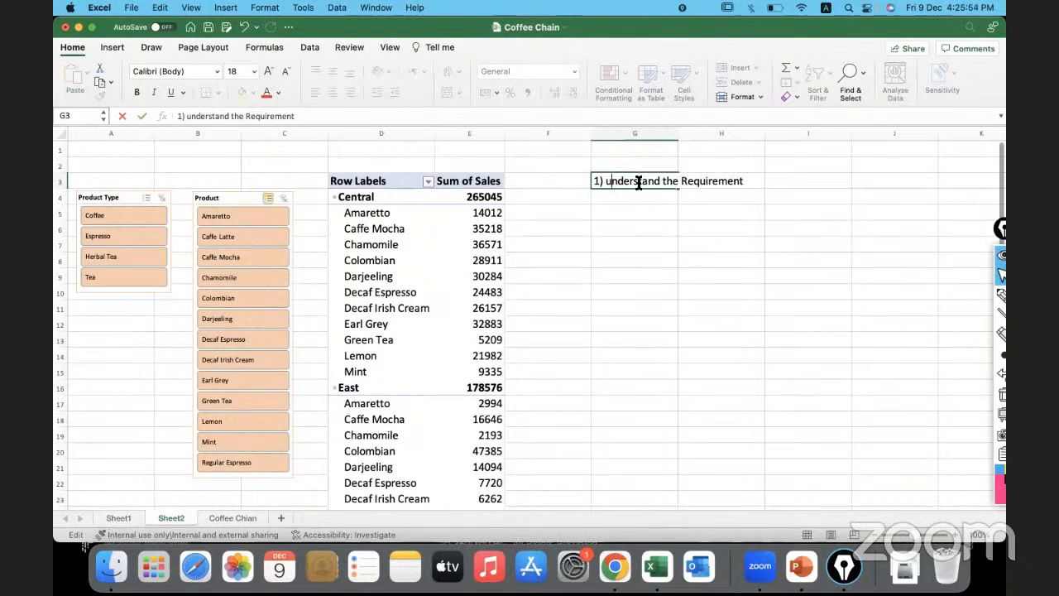
key("BackSpace")
type("U")
key("Return")
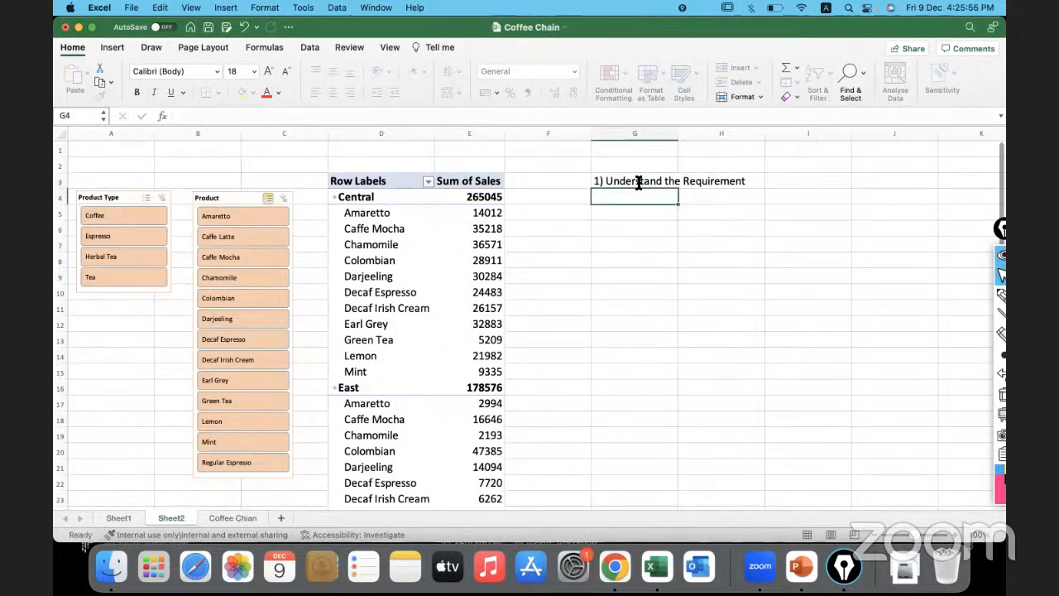
Enter "2) Understand the Data" in cell G4 and autofit the width of column G.
left_click(680, 135)
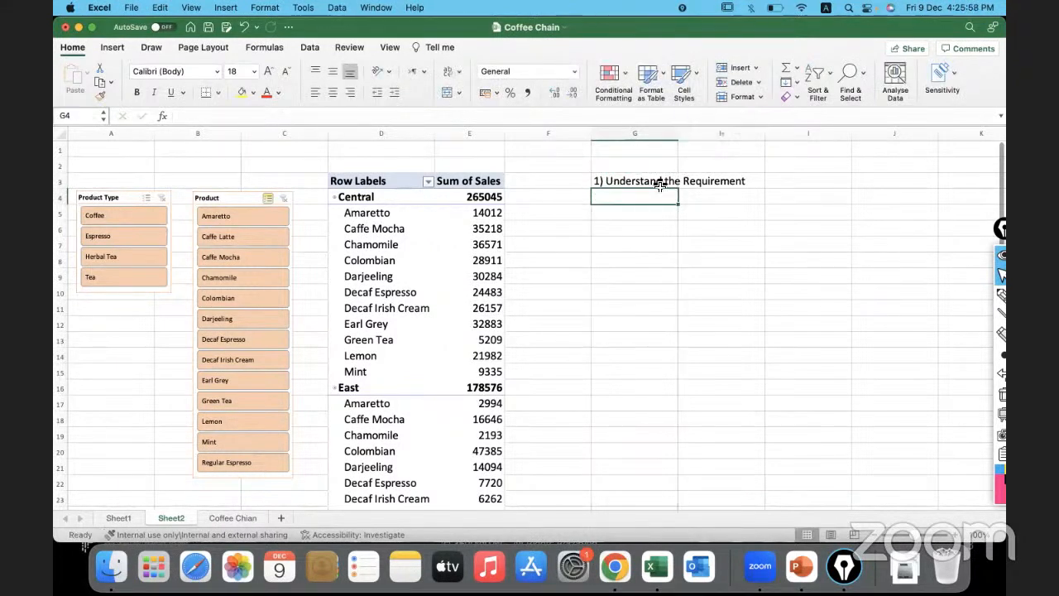
type("2)")
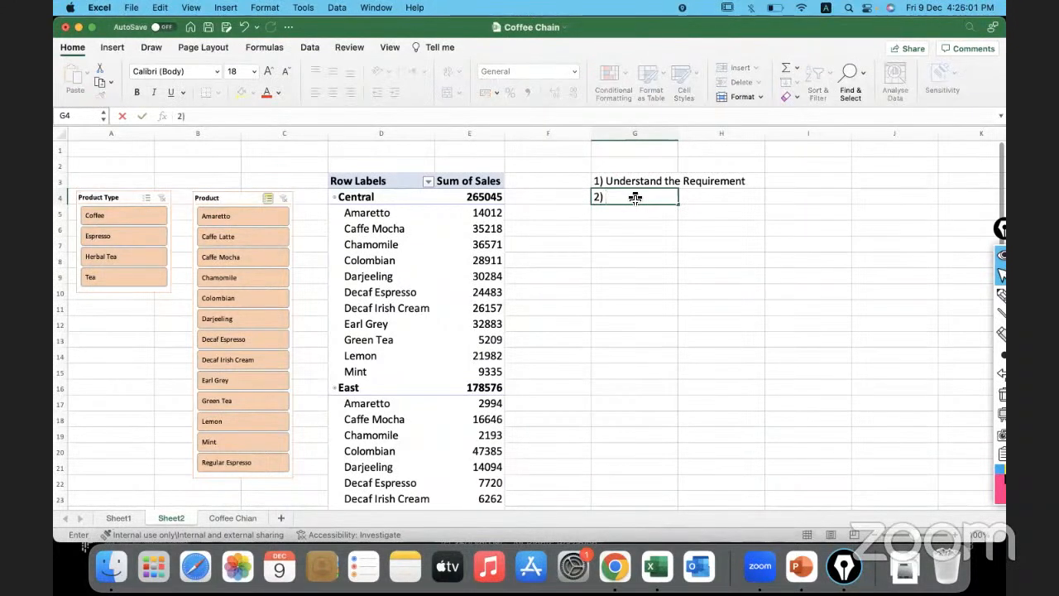
type(" Understand t")
type("he Data")
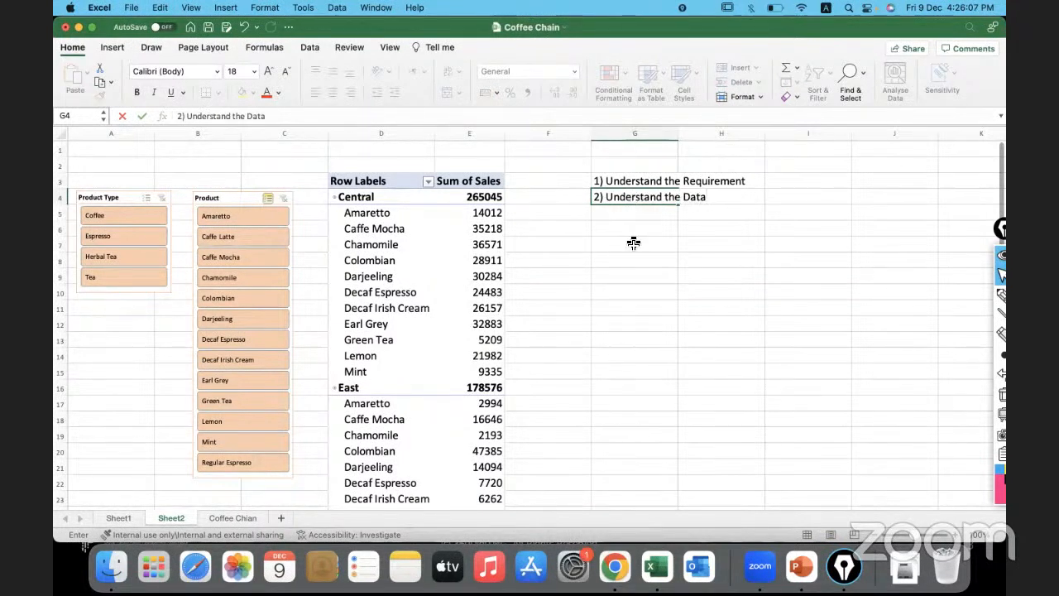
key("Return")
double_click(679, 136)
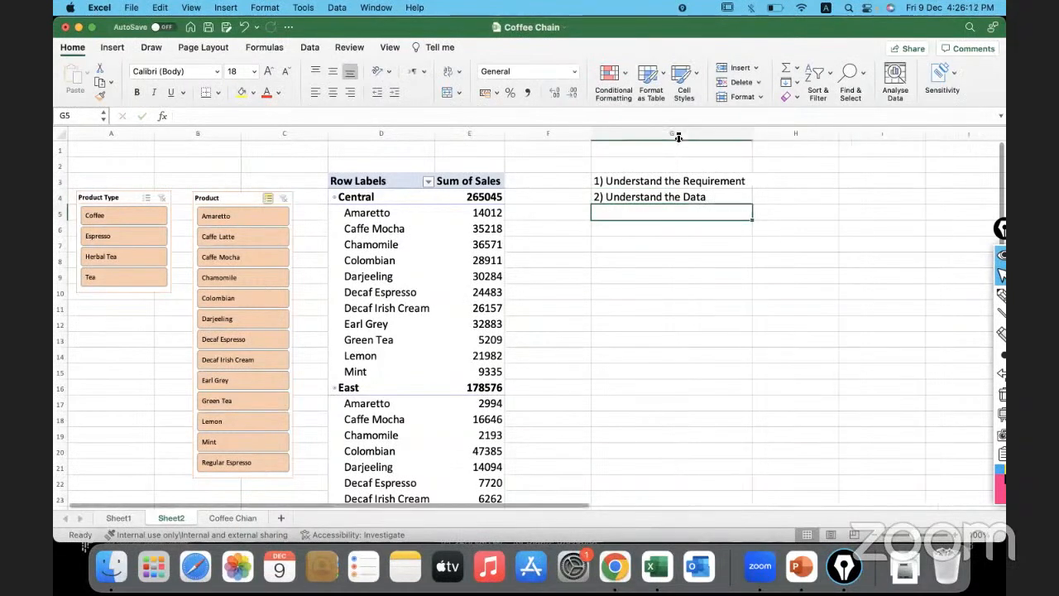
Examine the source table on the Coffee Chian sheet, including its Product, Product Type and Budget Profit columns.
left_click(732, 197)
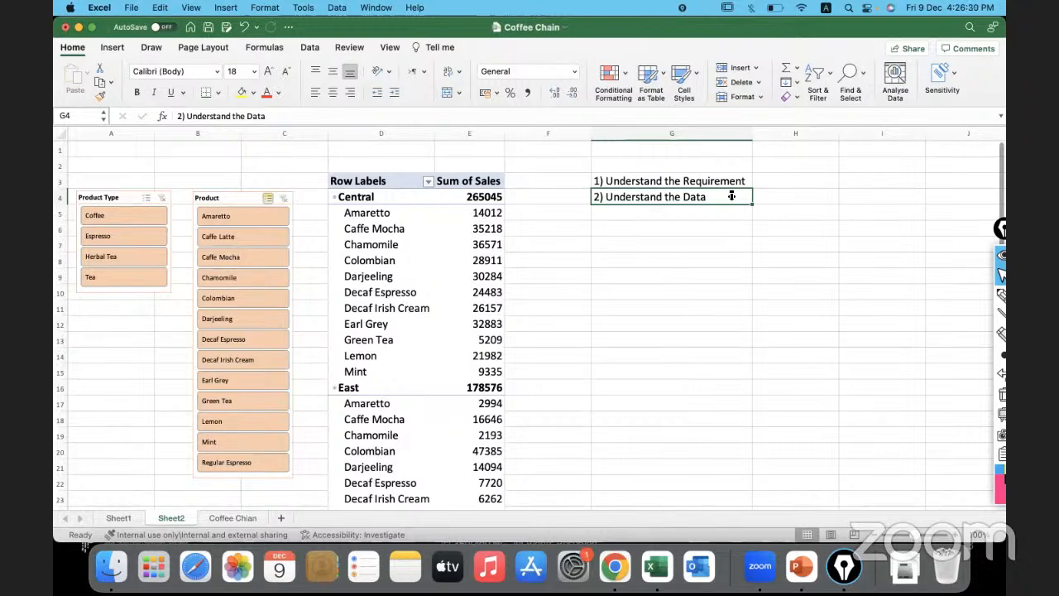
left_click(217, 519)
left_click(317, 286)
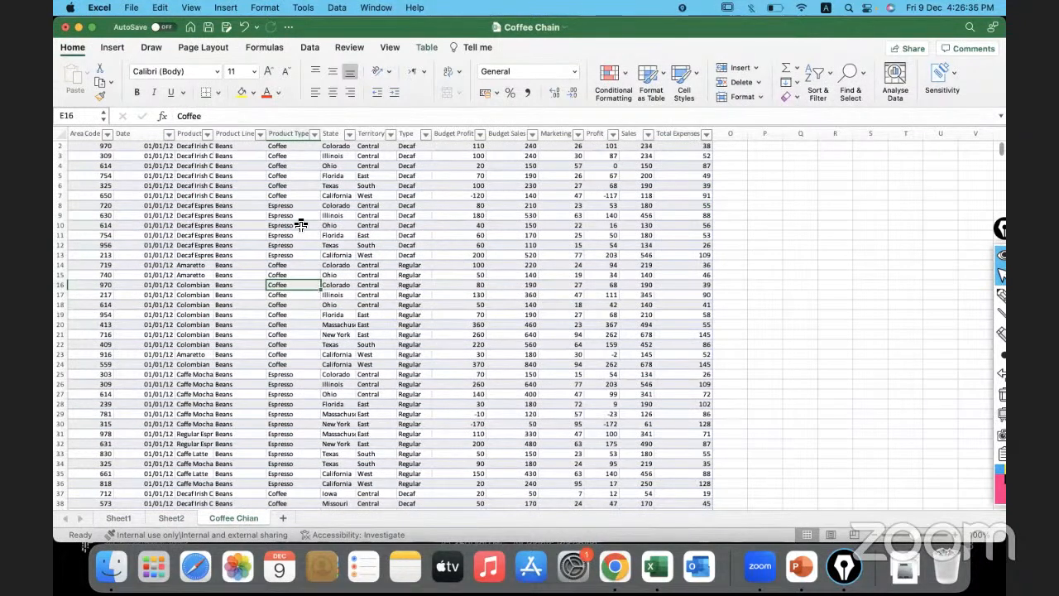
left_click(274, 116)
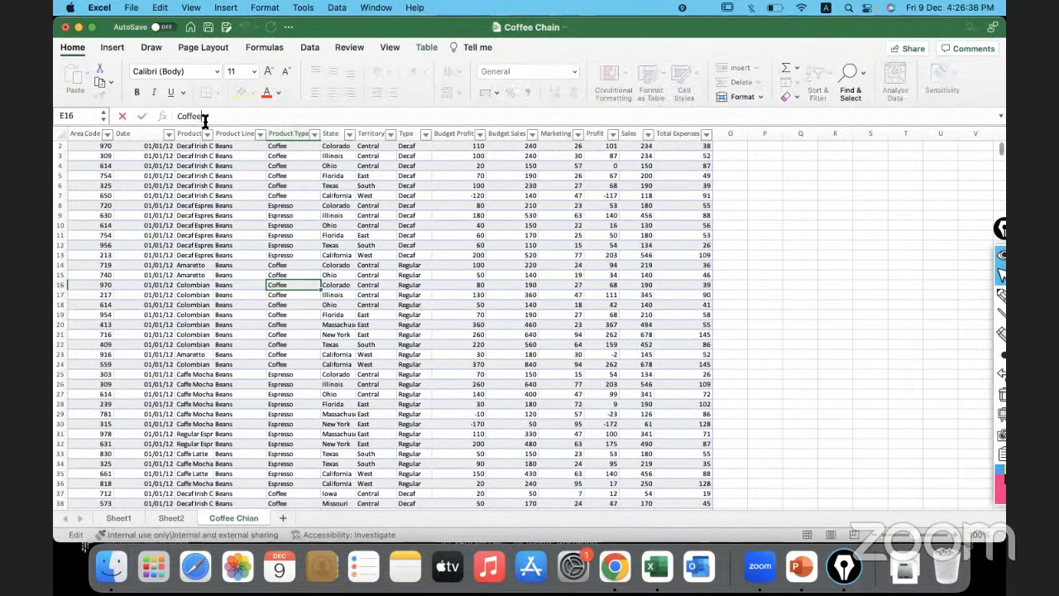
left_click(248, 187)
left_click_drag(452, 156, 450, 256)
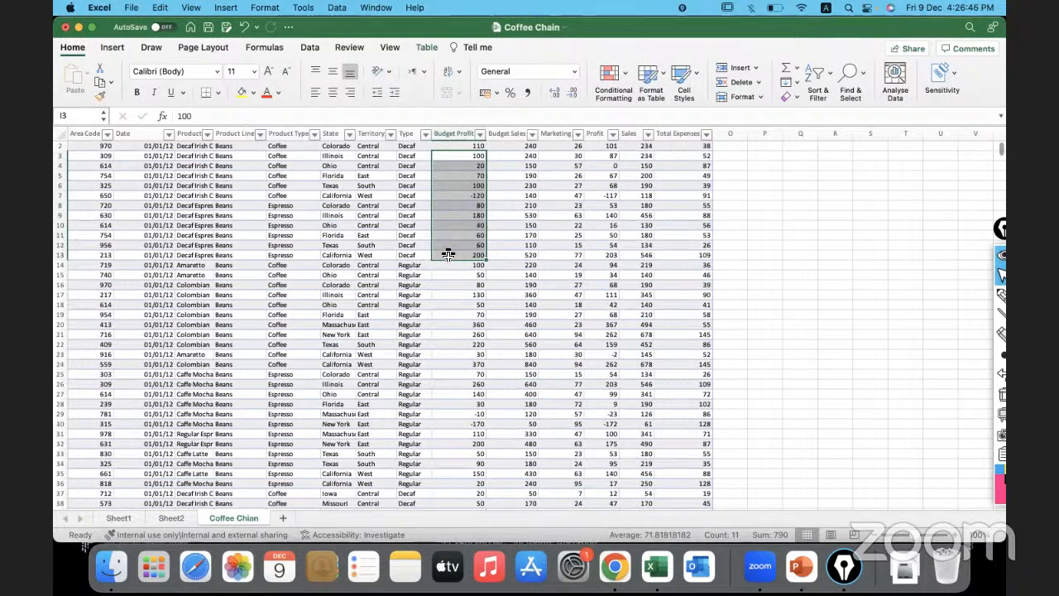
left_click(315, 134)
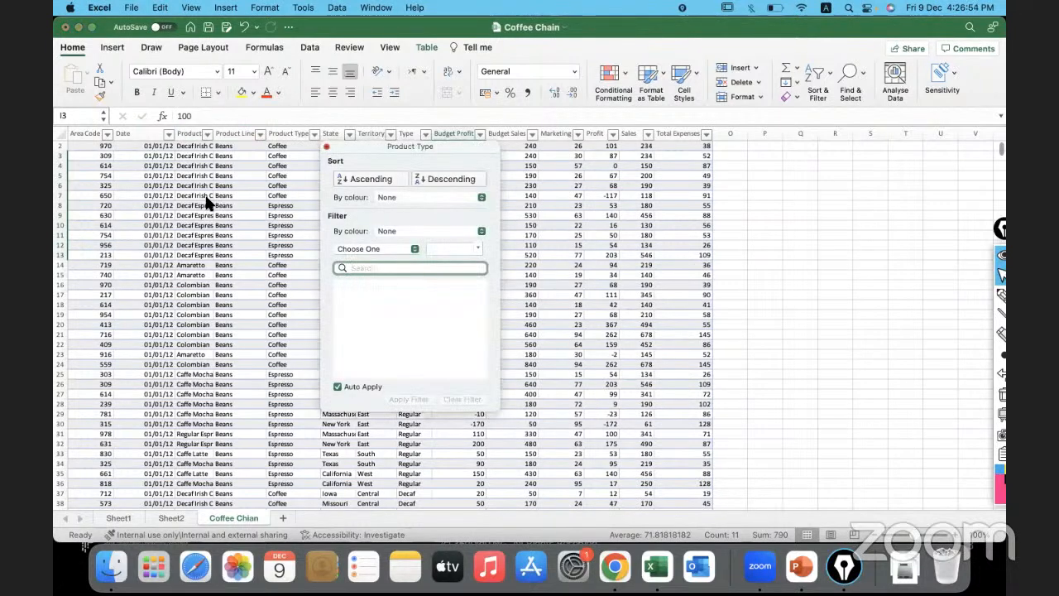
key("Escape")
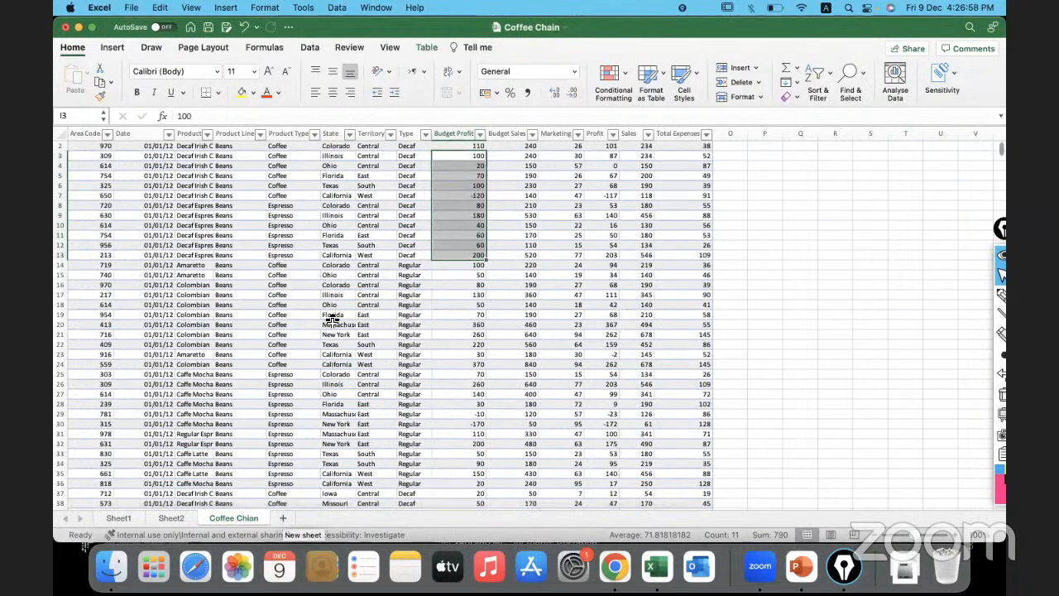
left_click(301, 189)
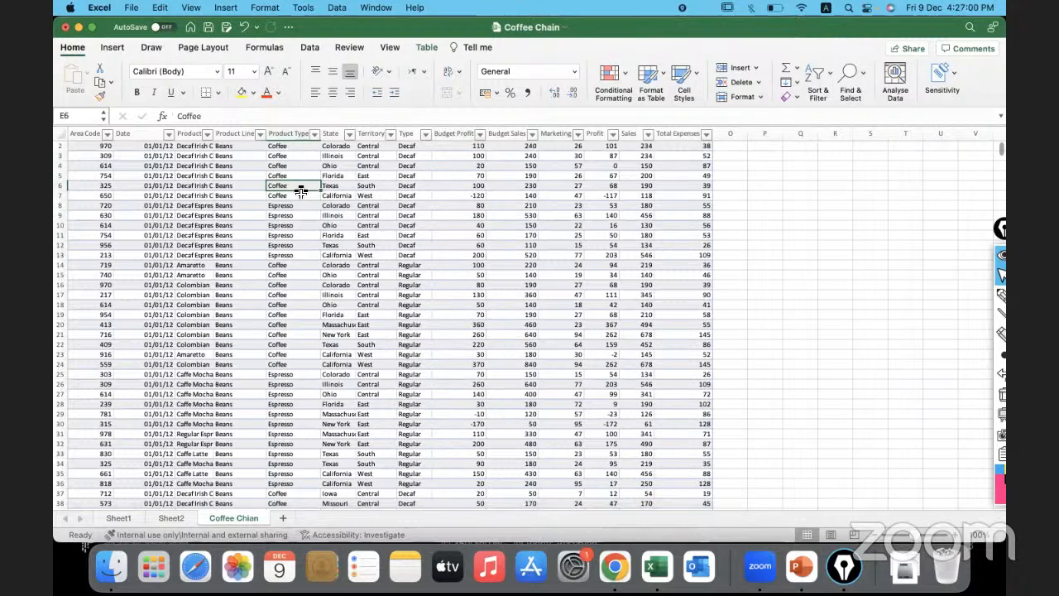
left_click(201, 175)
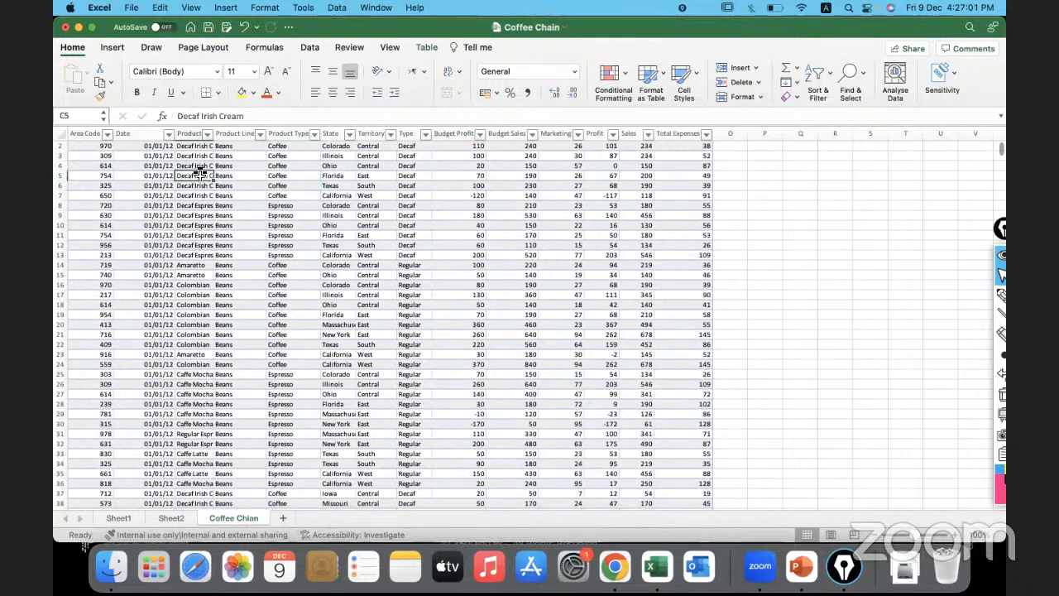
Enter the note "3) Understand which Chart to create When" in cell G5 of Sheet2 and autofit the width of column G.
left_click(174, 518)
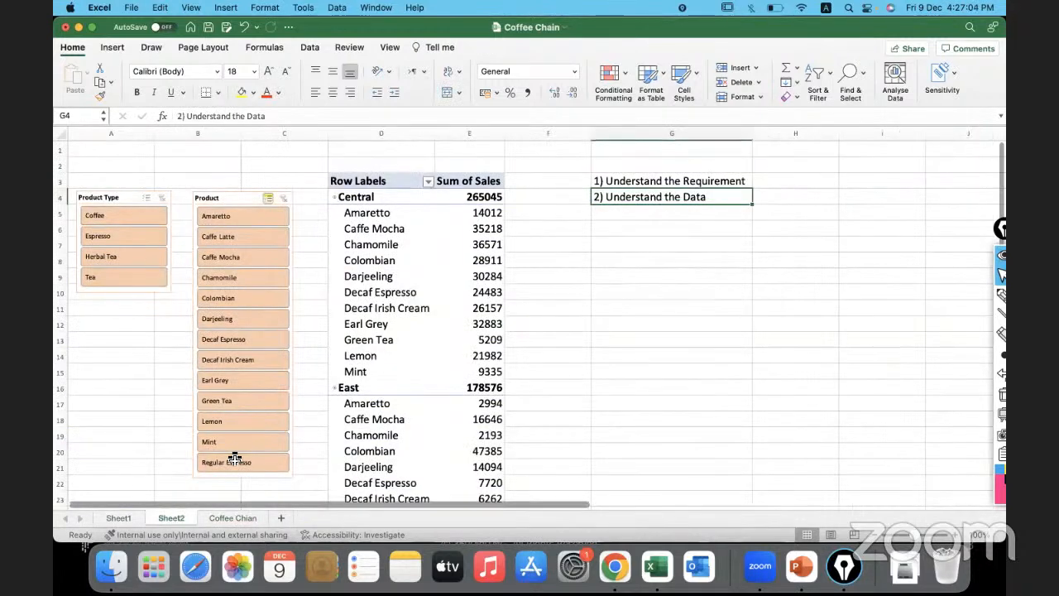
left_click(613, 214)
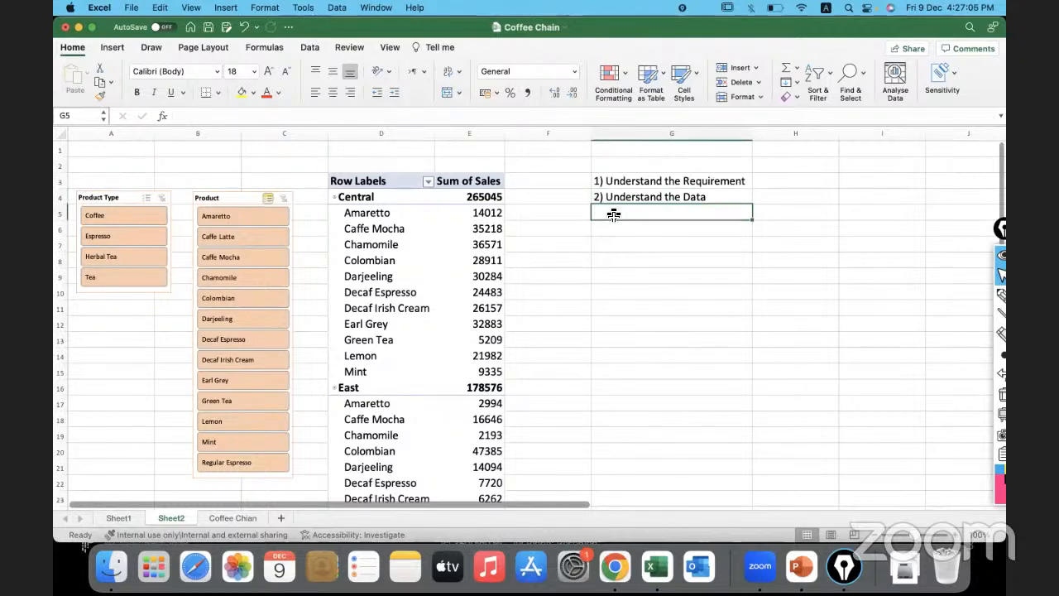
type("3")
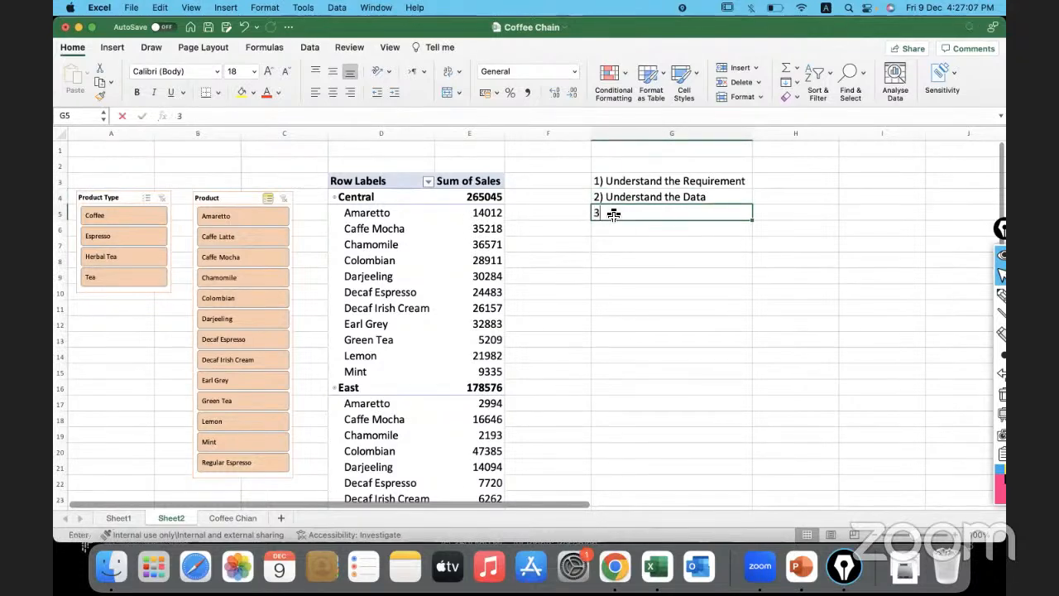
type(") Understan")
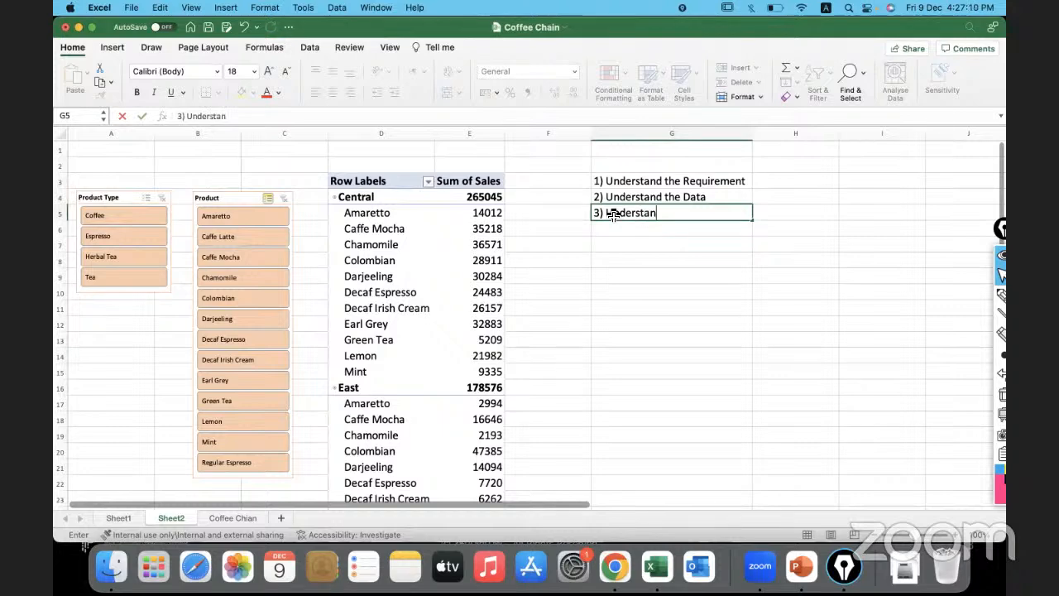
type("d which Chart")
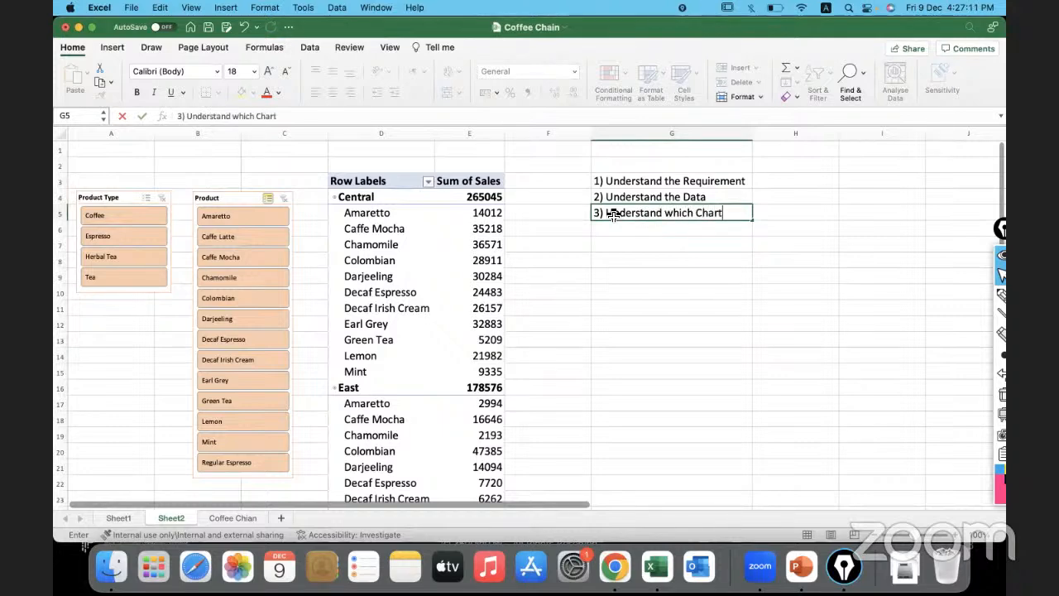
type(" to create When")
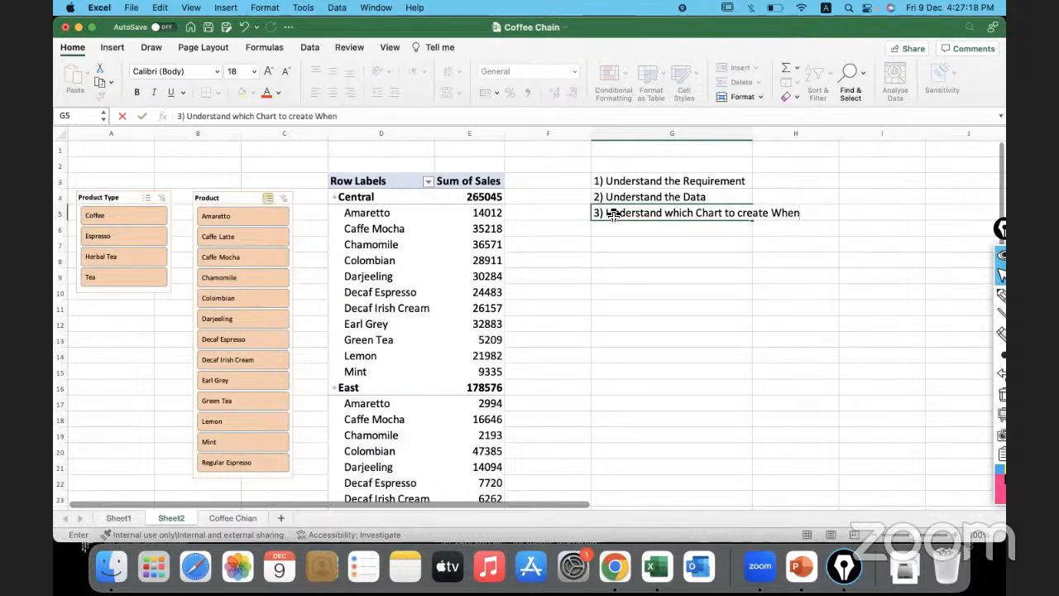
key("Return")
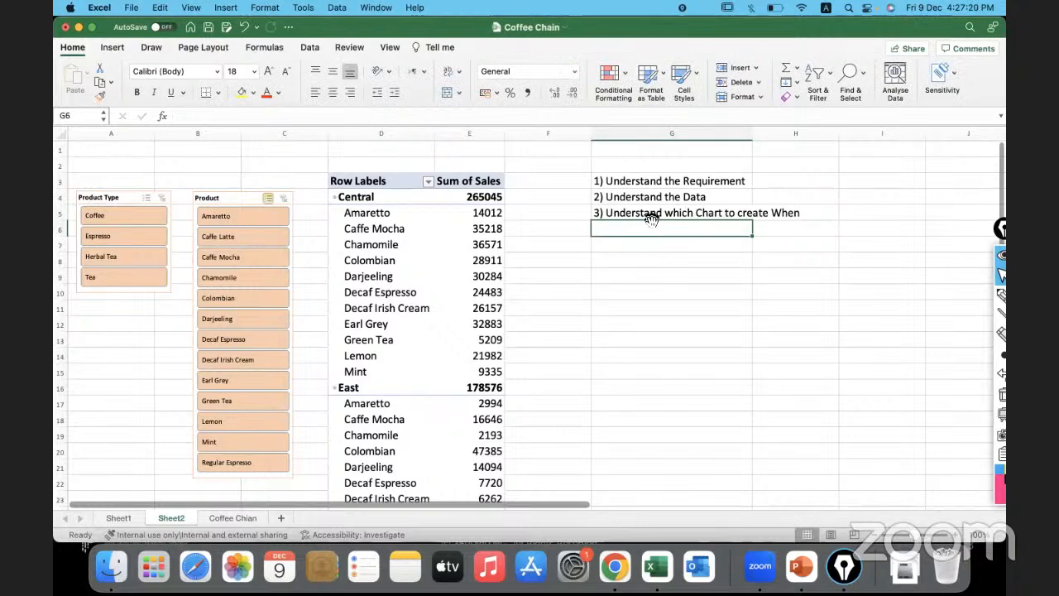
double_click(756, 136)
left_click(728, 212)
left_click(735, 183)
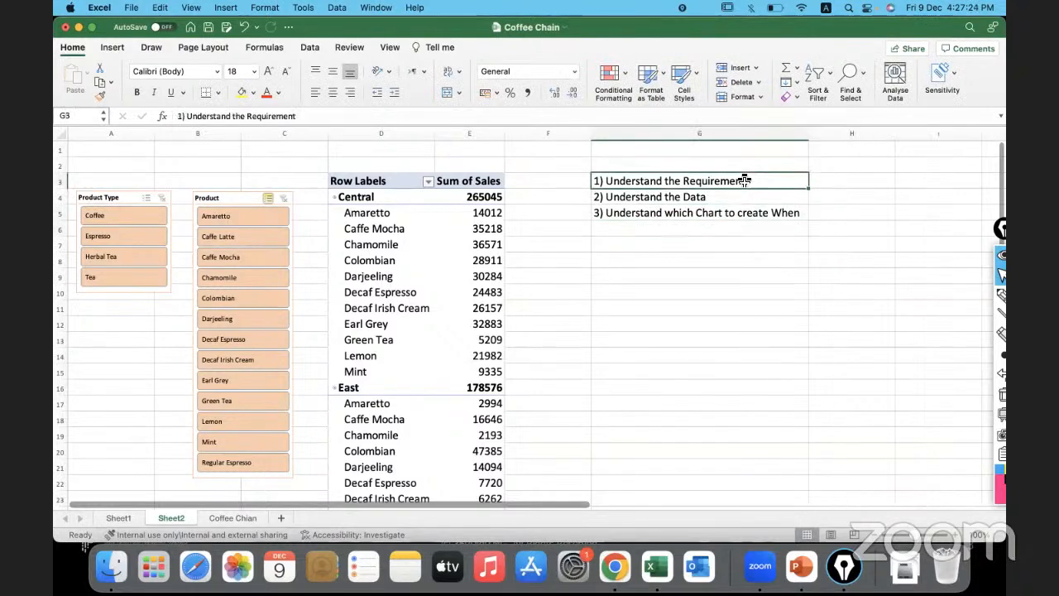
left_click_drag(751, 182, 751, 195)
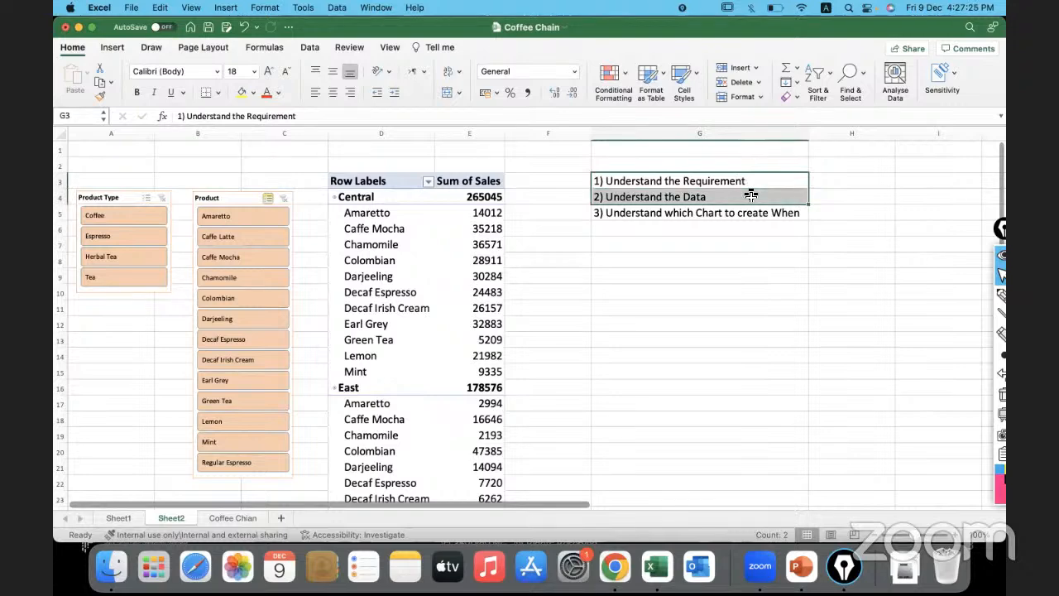
left_click(745, 213)
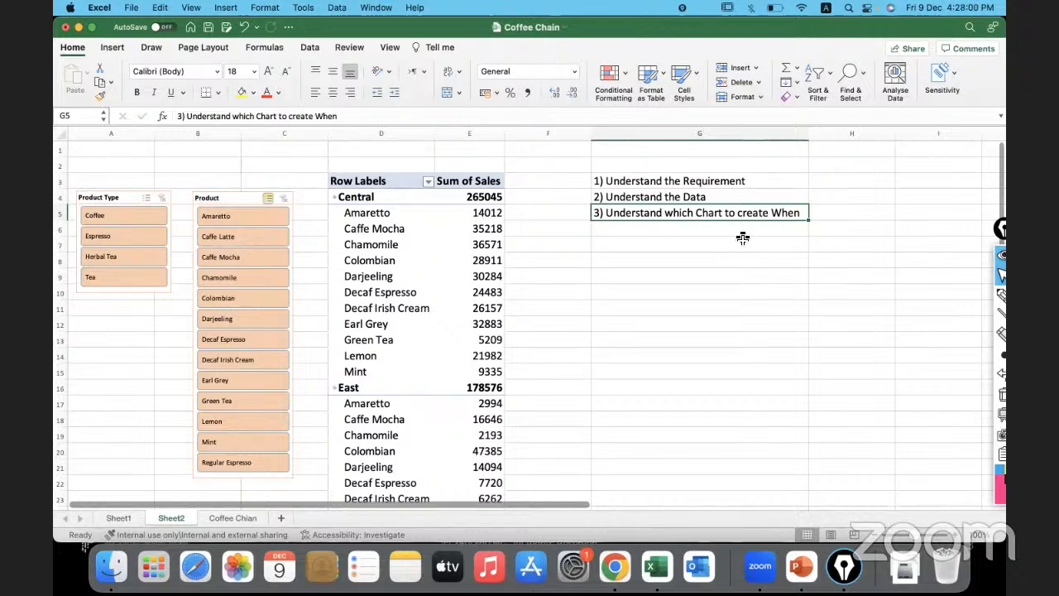
Enter the note "4) Understand your Audience" in cell G6, correcting the spelling of the last word.
double_click(722, 233)
type("4)")
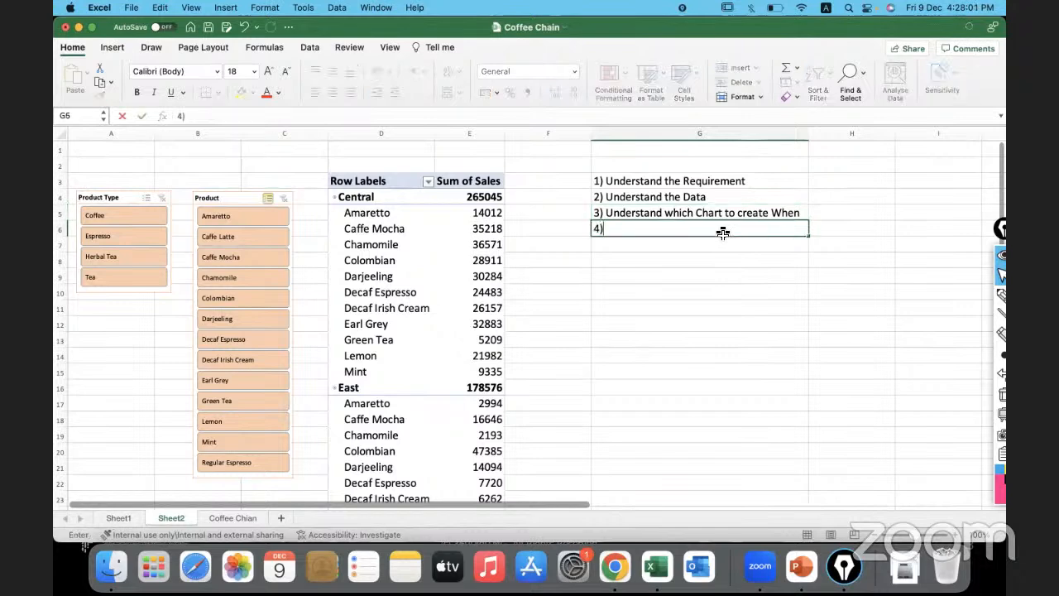
type(" Understand ")
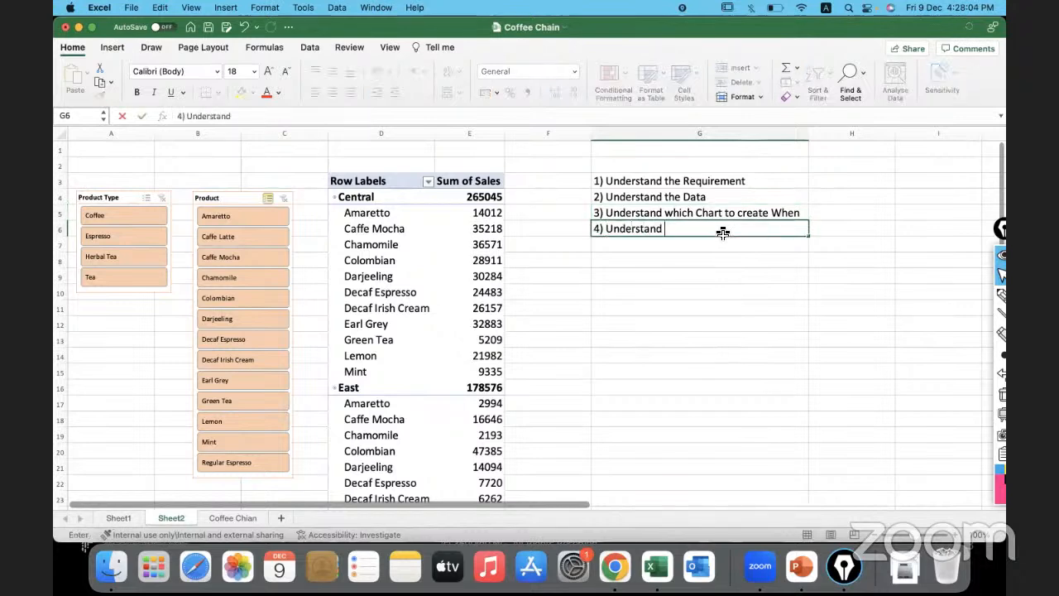
type("your Audinece")
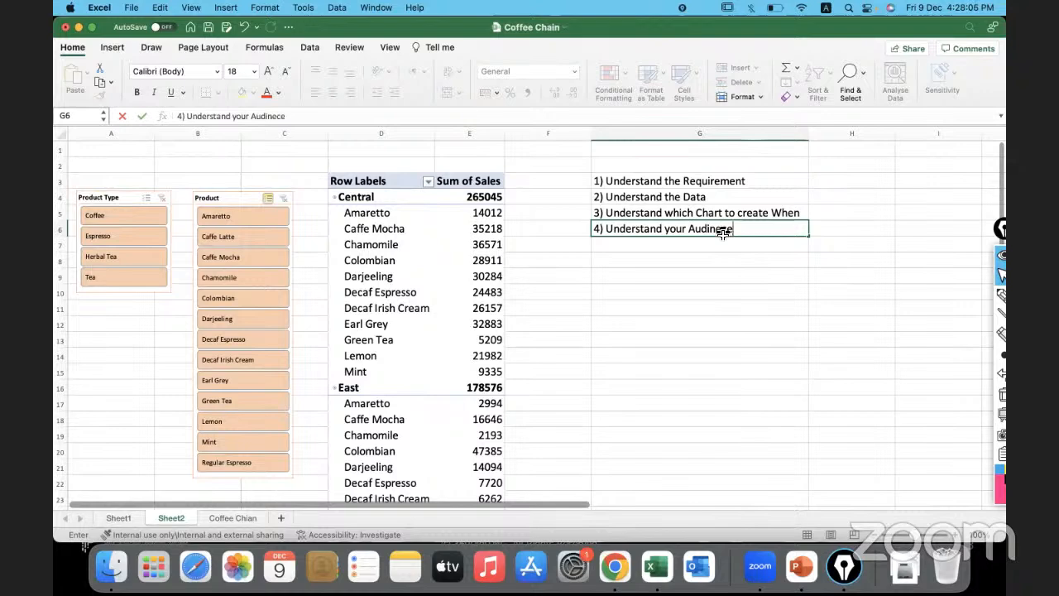
left_click(722, 231)
key("BackSpace")
key("BackSpace")
type("en")
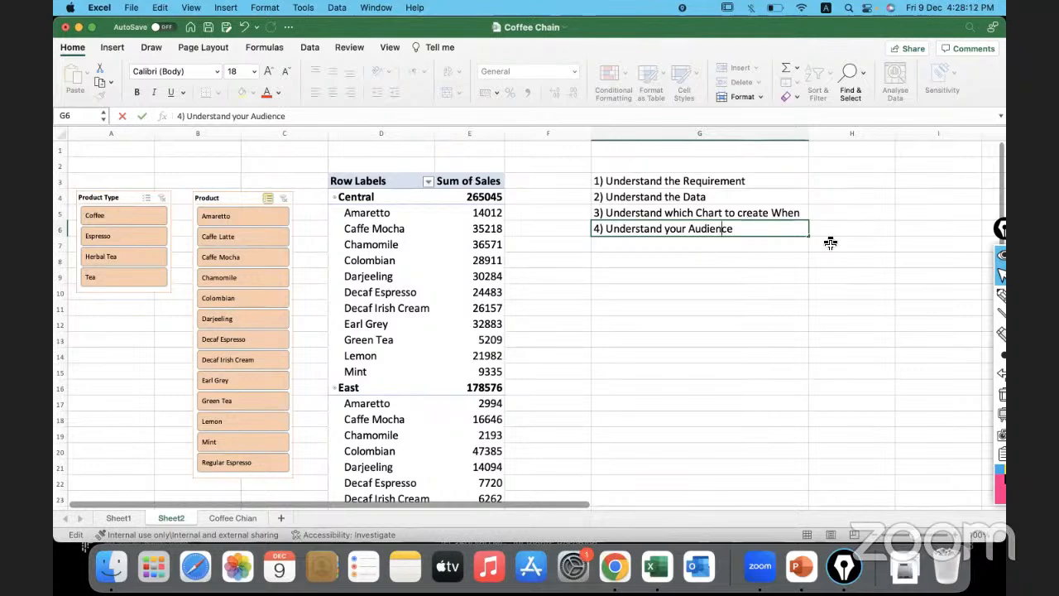
key("Return")
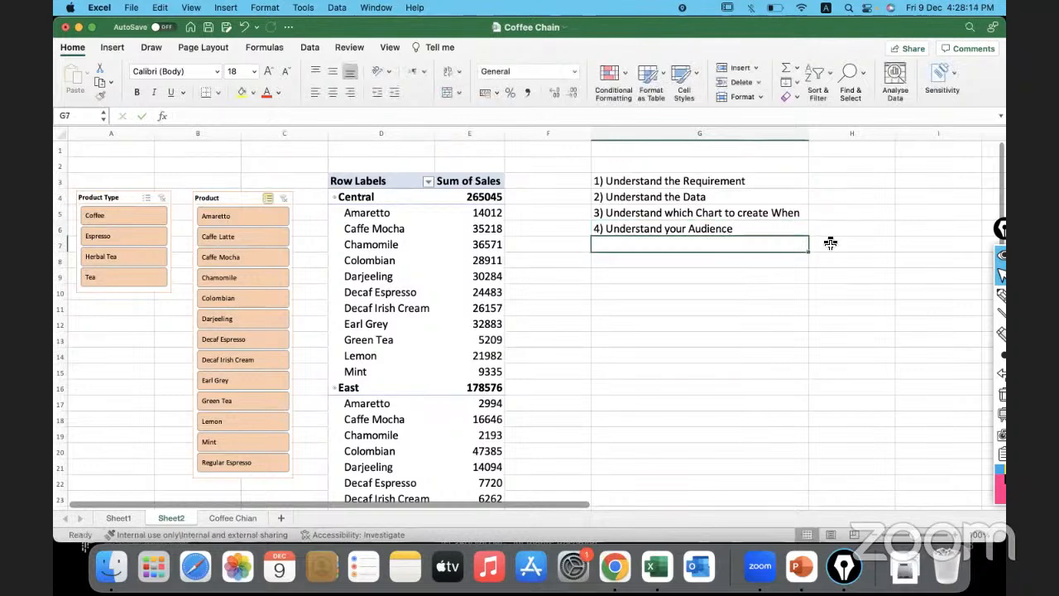
left_click(796, 231)
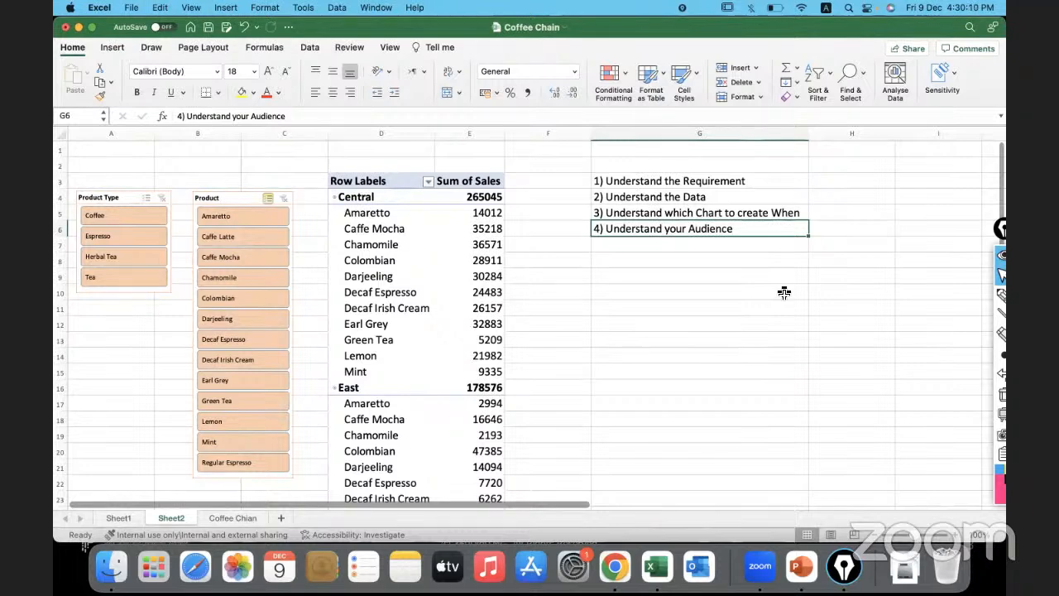
left_click(733, 197)
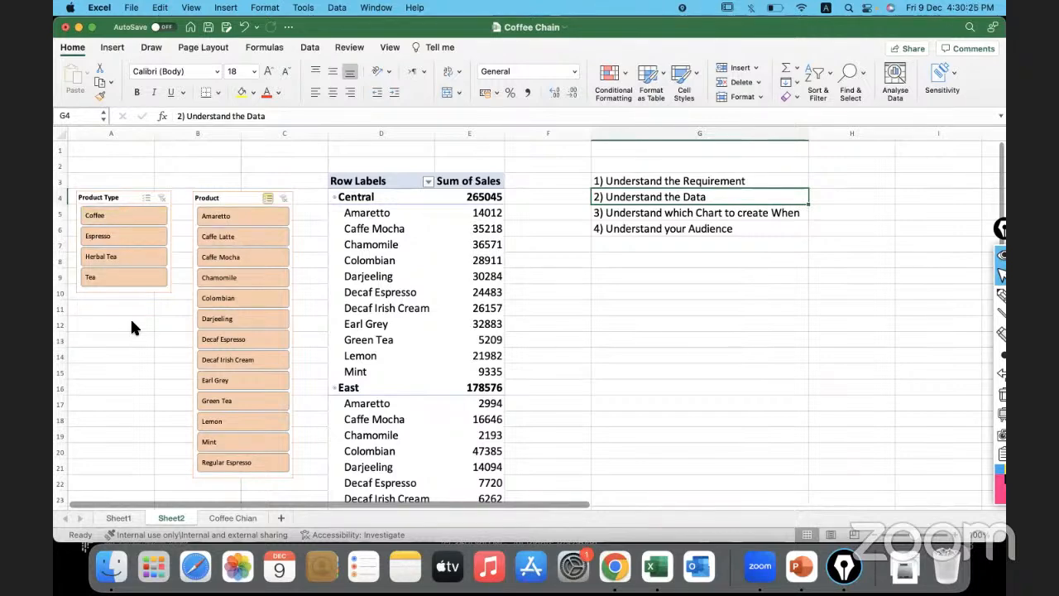
Filter the pivot table by Coffee, Espresso, Herbal Tea and Tea one at a time, excluding Decaf Irish Cream under Coffee and Lemon under Herbal Tea.
left_click(137, 220)
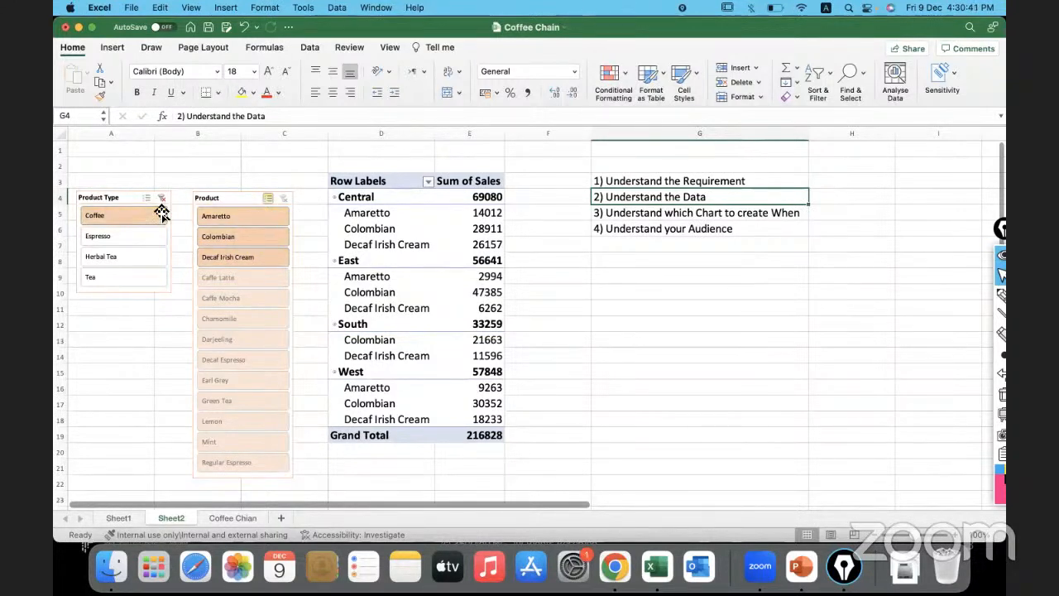
left_click(235, 260)
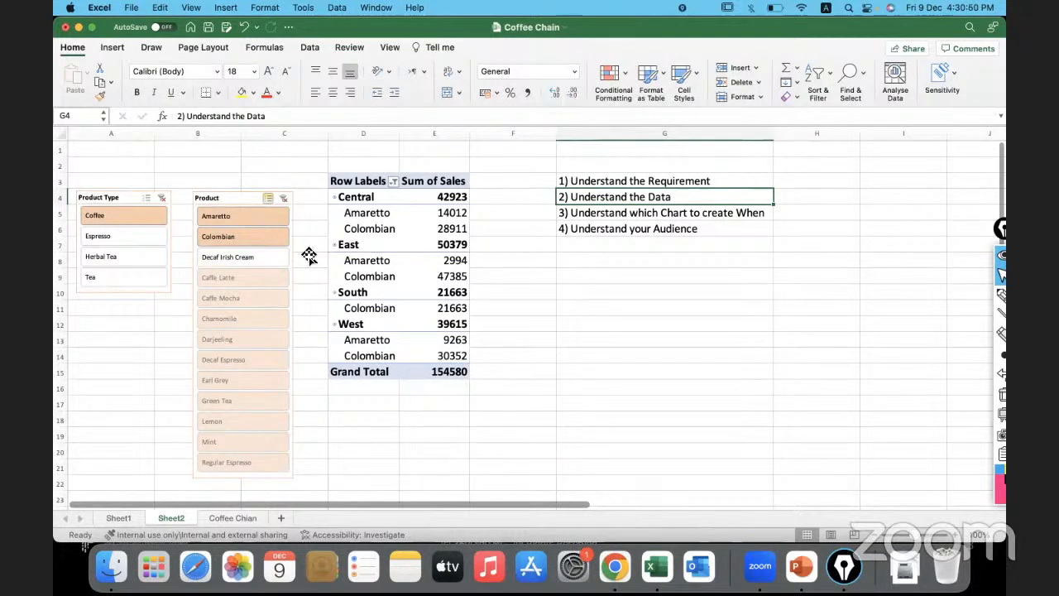
left_click(125, 234)
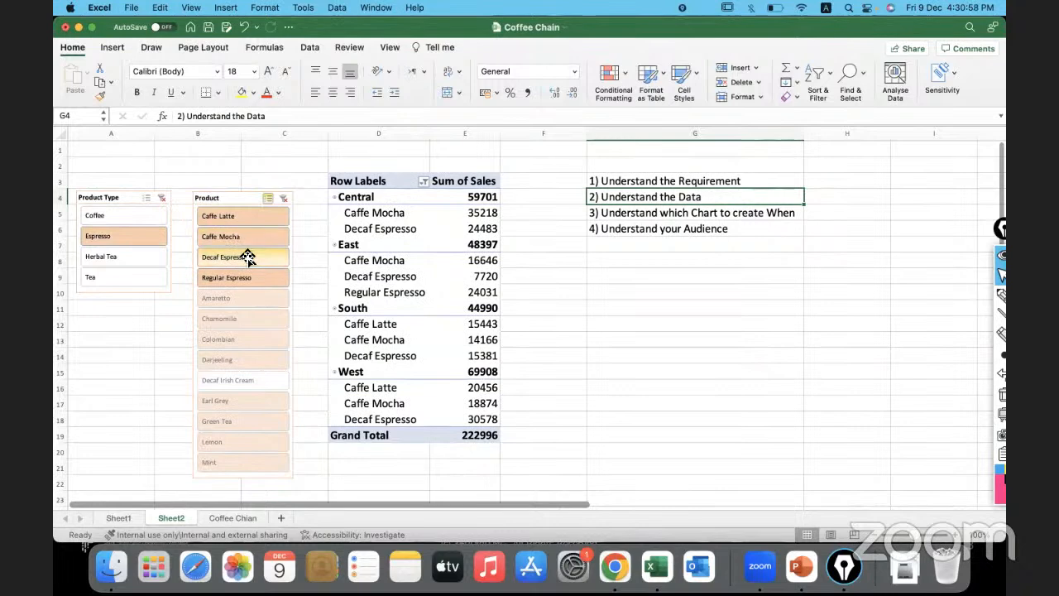
left_click(126, 250)
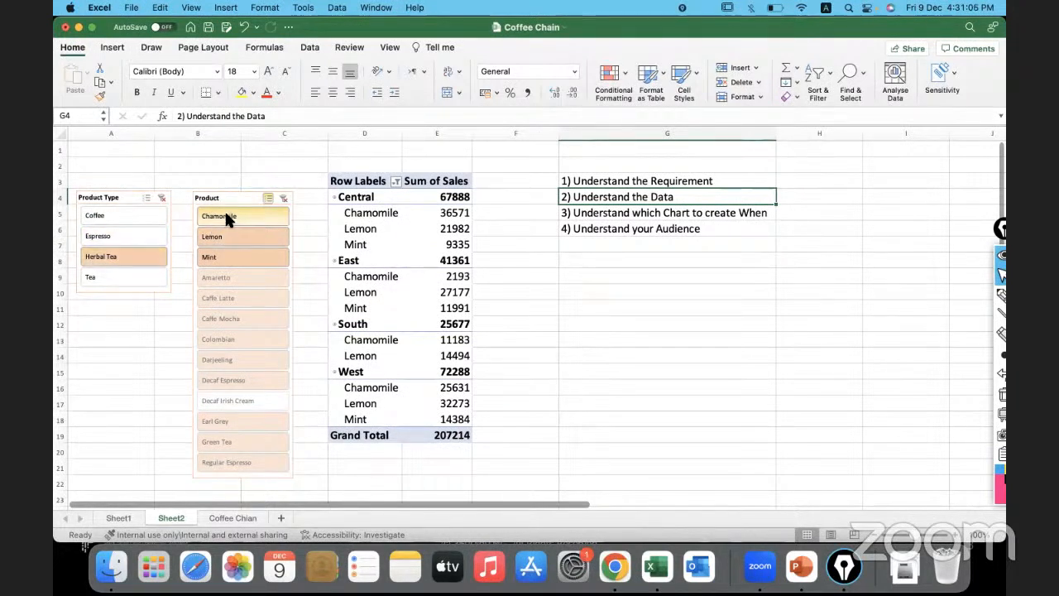
left_click(229, 236)
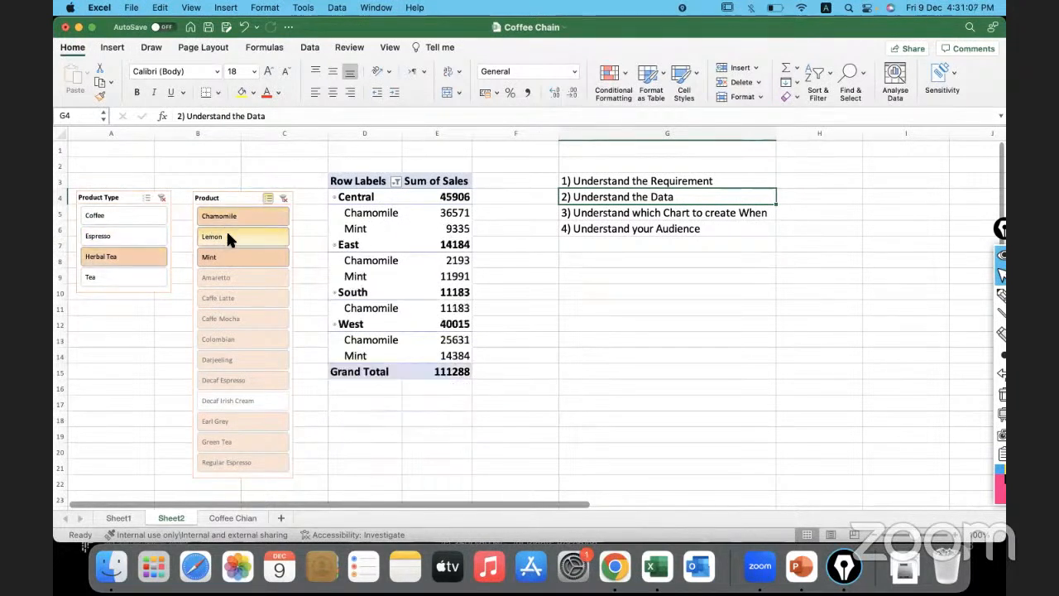
left_click(107, 275)
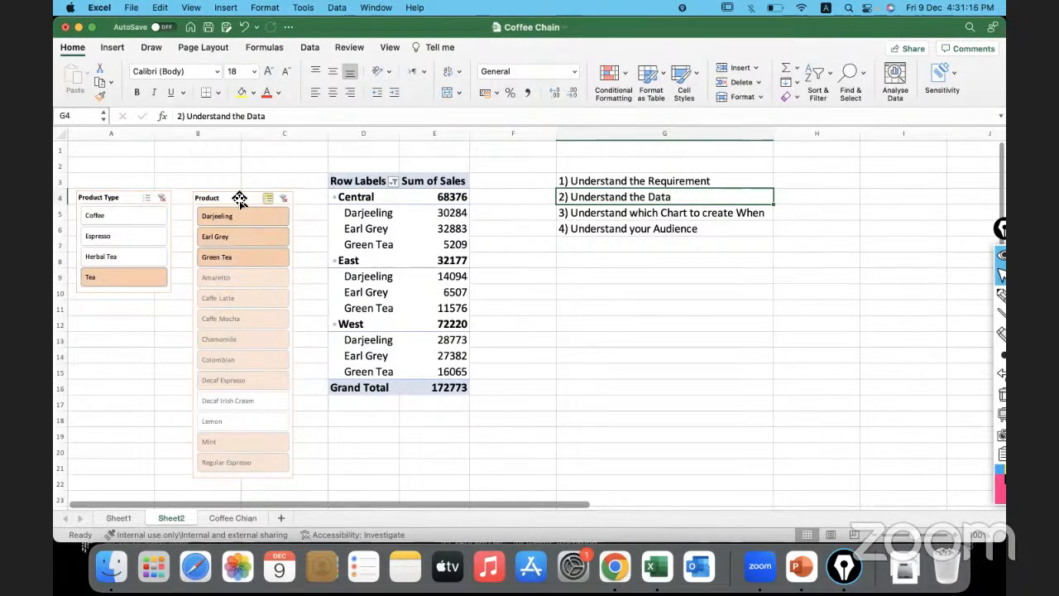
Enable multi-select on the Product Type slicer, reselect all four product types, and add Decaf Irish Cream and Lemon back in the Product slicer.
left_click(144, 203)
left_click(111, 213)
left_click(114, 232)
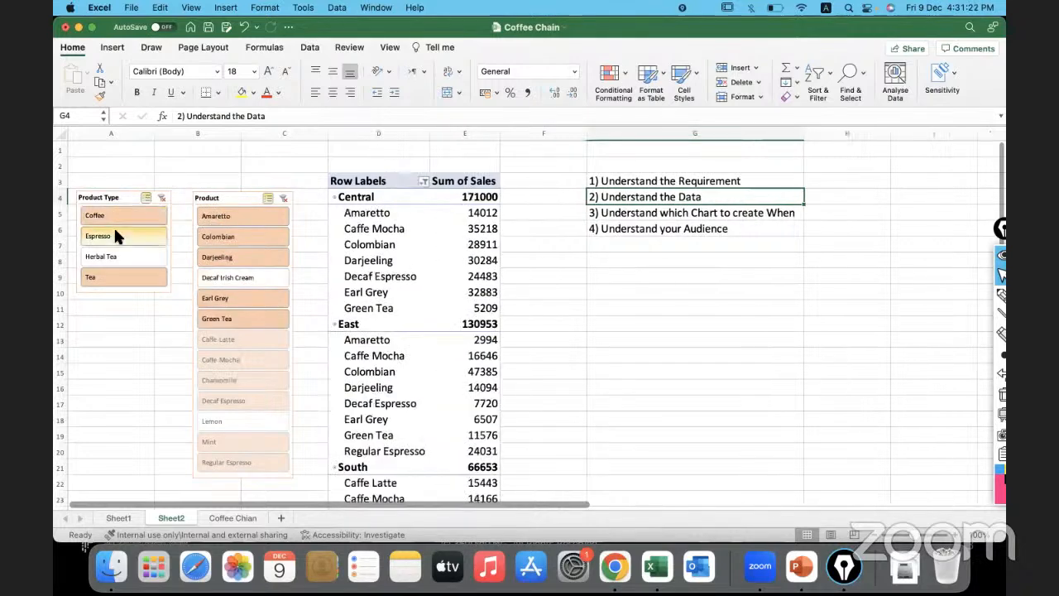
left_click(115, 251)
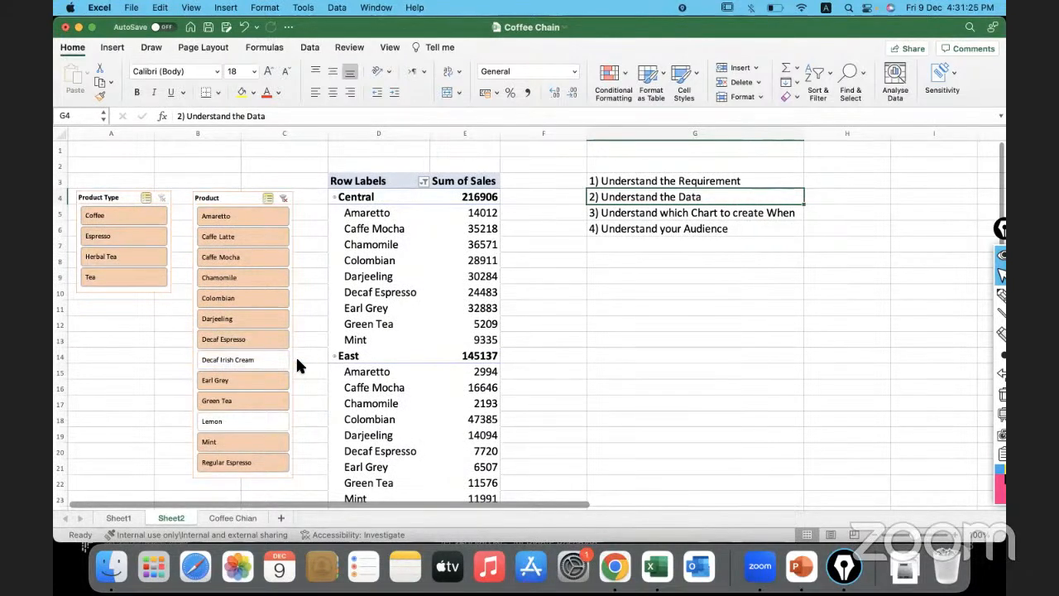
left_click(273, 362)
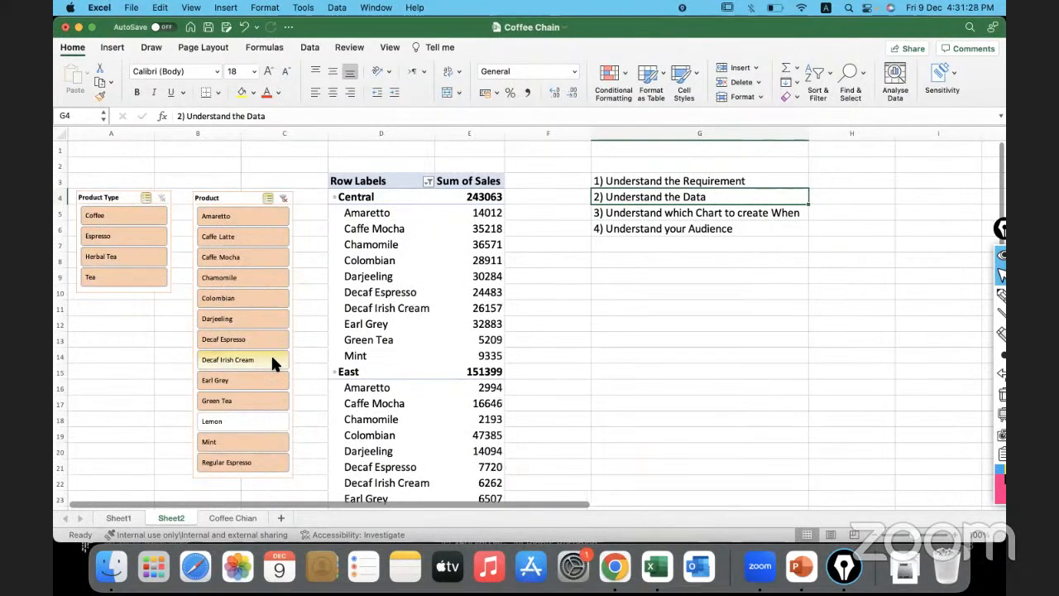
left_click(281, 422)
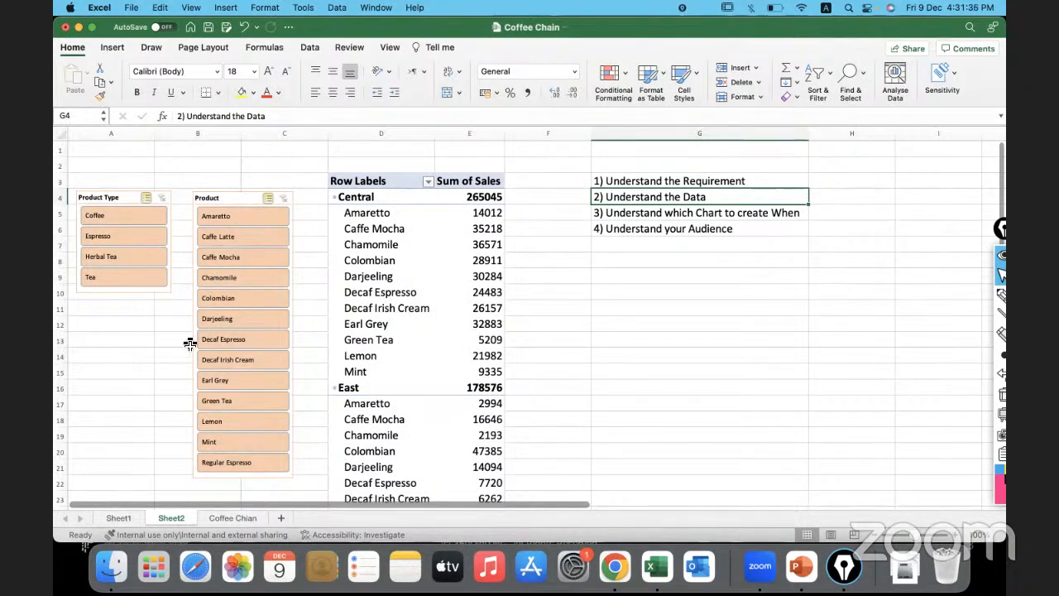
left_click(245, 199)
right_click(245, 199)
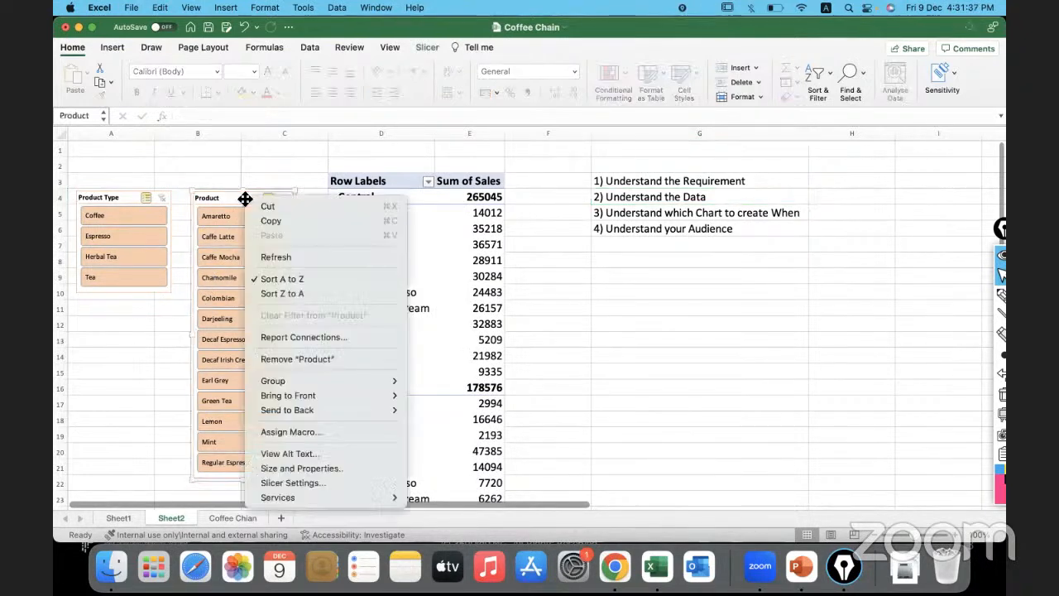
left_click(220, 198)
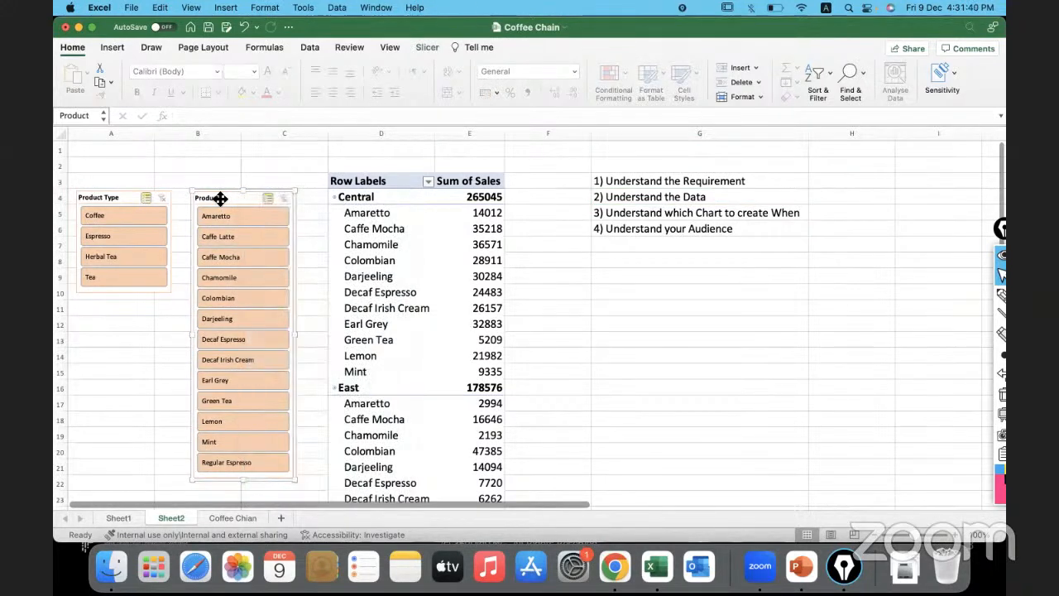
left_click(374, 214)
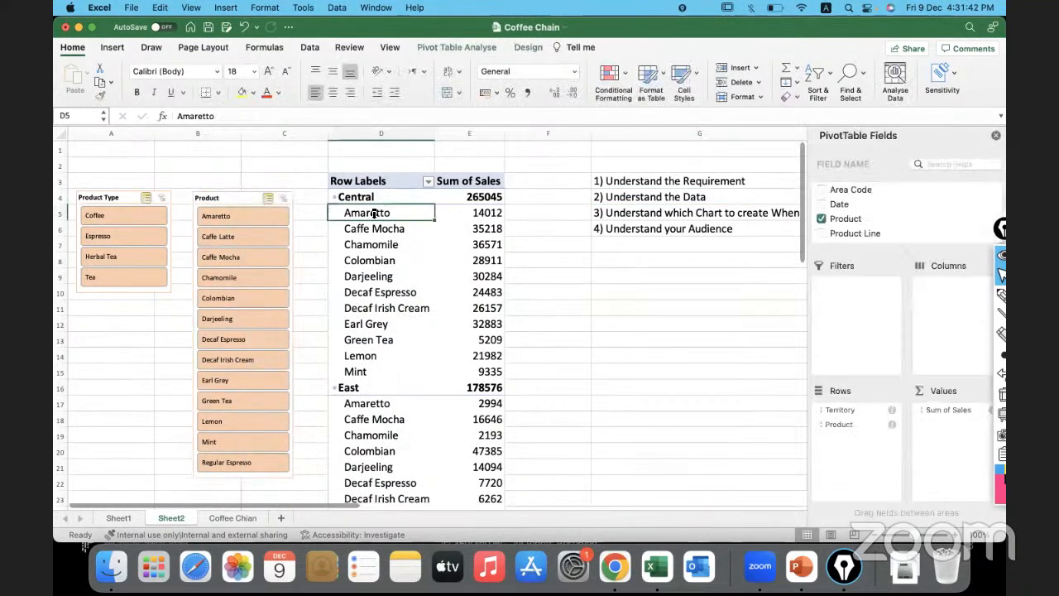
left_click(446, 45)
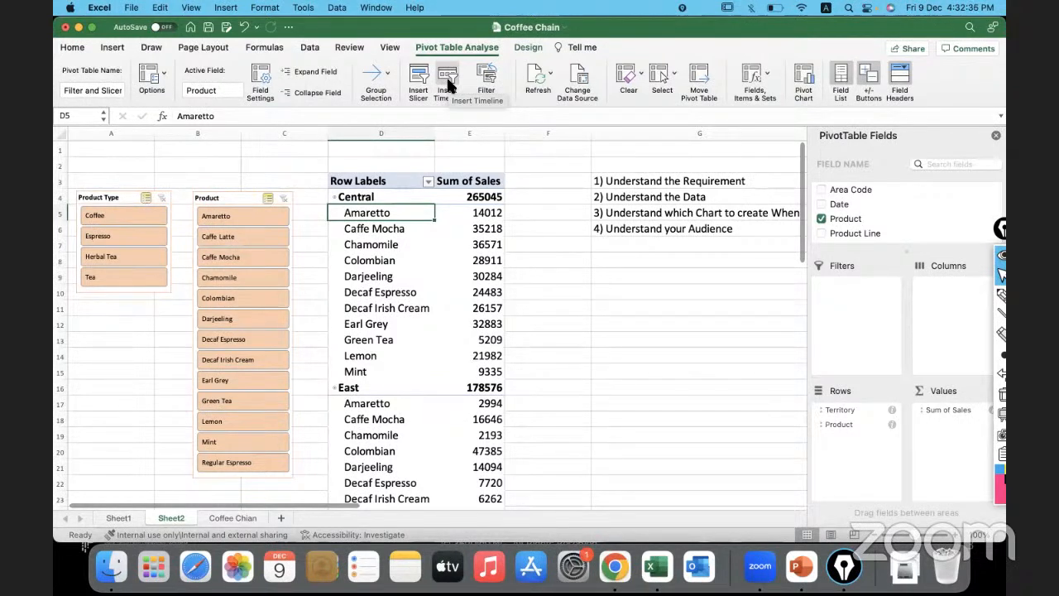
Delete the numbered notes by clearing cells G3:G7 beside the pivot table.
left_click_drag(610, 188, 610, 232)
key("Delete")
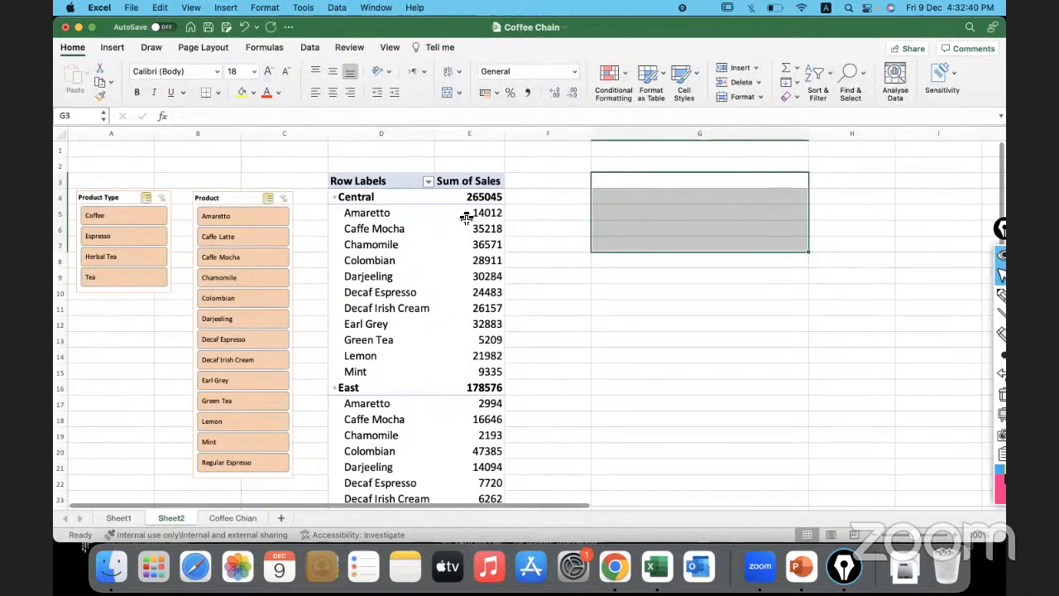
Insert a timeline for the Date field of the PivotTable and place it beside the table over columns F and G.
left_click(466, 216)
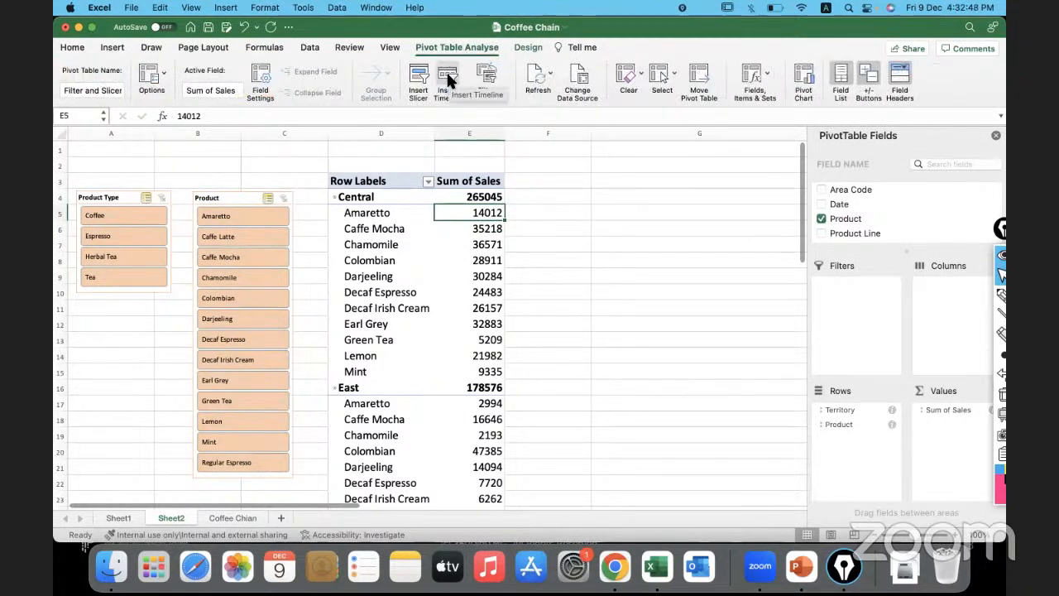
left_click(448, 79)
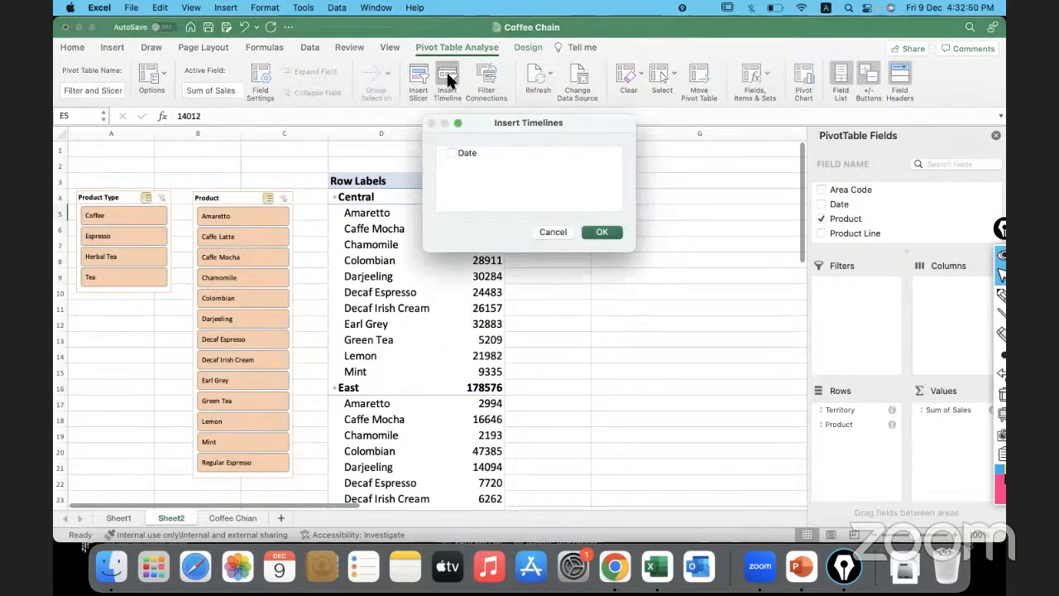
left_click(452, 152)
left_click(602, 231)
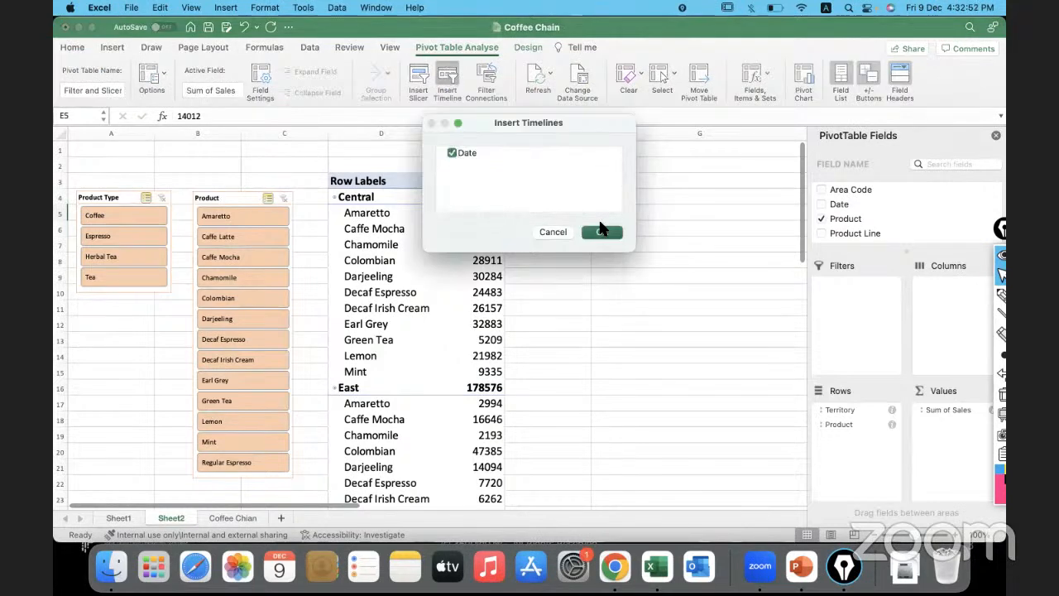
left_click_drag(455, 306, 659, 149)
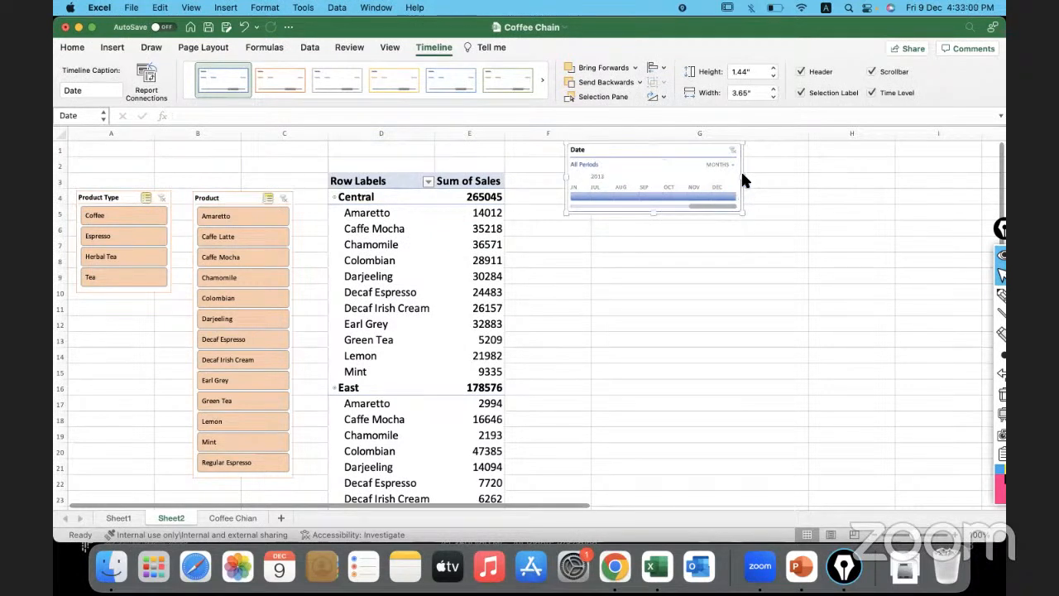
Widen the Date timeline to about 9.69" so that it shows more months at once.
left_click_drag(742, 180, 802, 175)
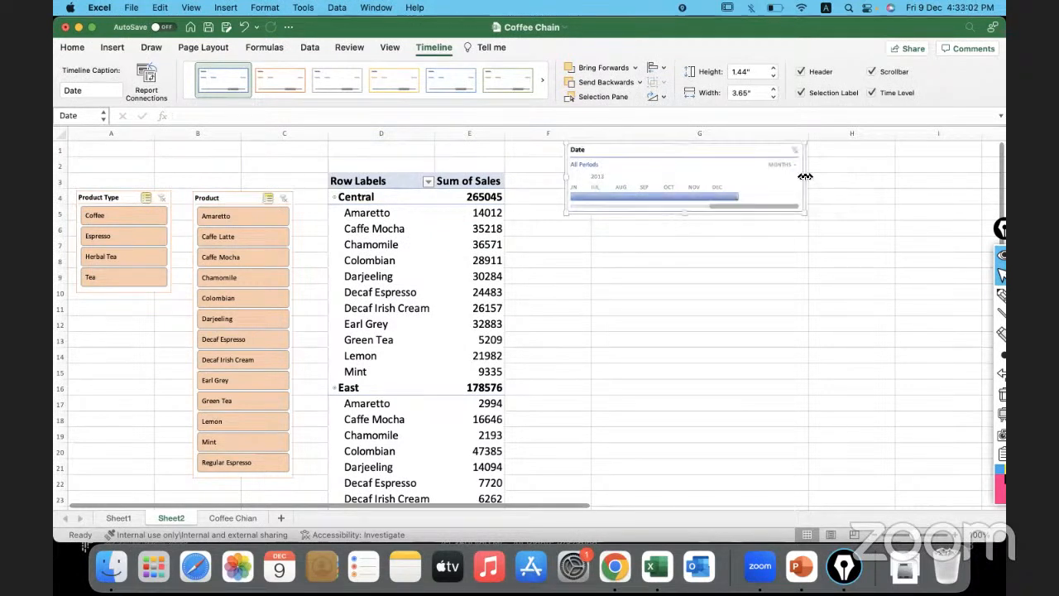
left_click_drag(748, 204, 576, 210)
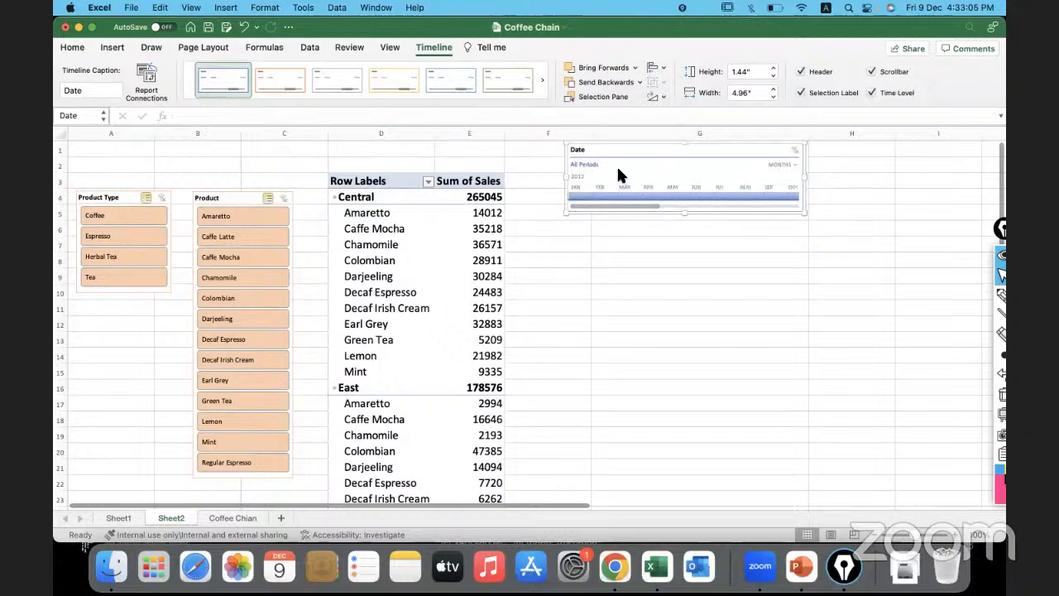
left_click_drag(804, 176, 966, 177)
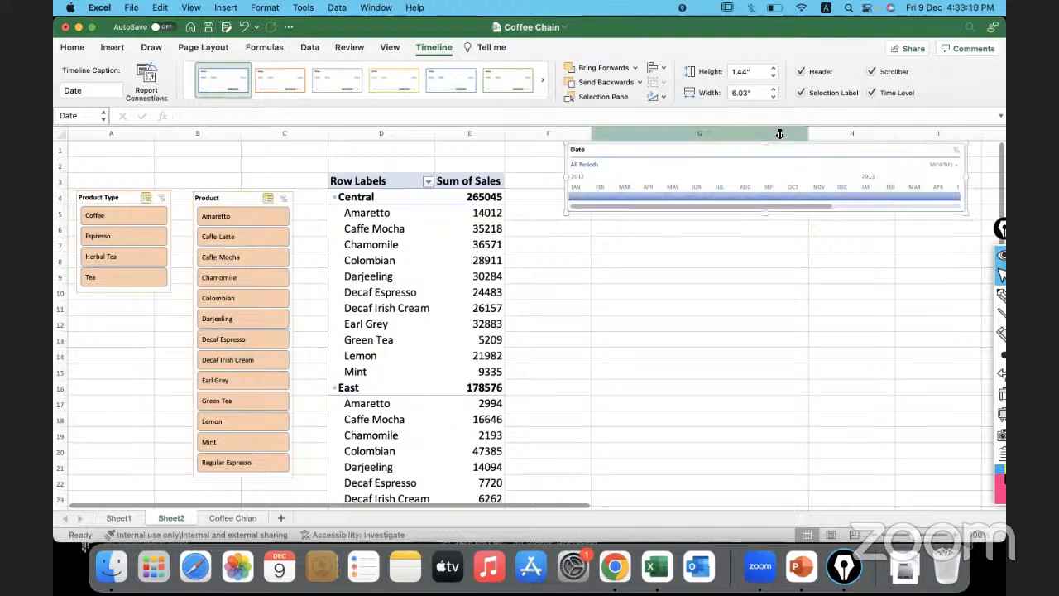
left_click_drag(565, 177, 504, 179)
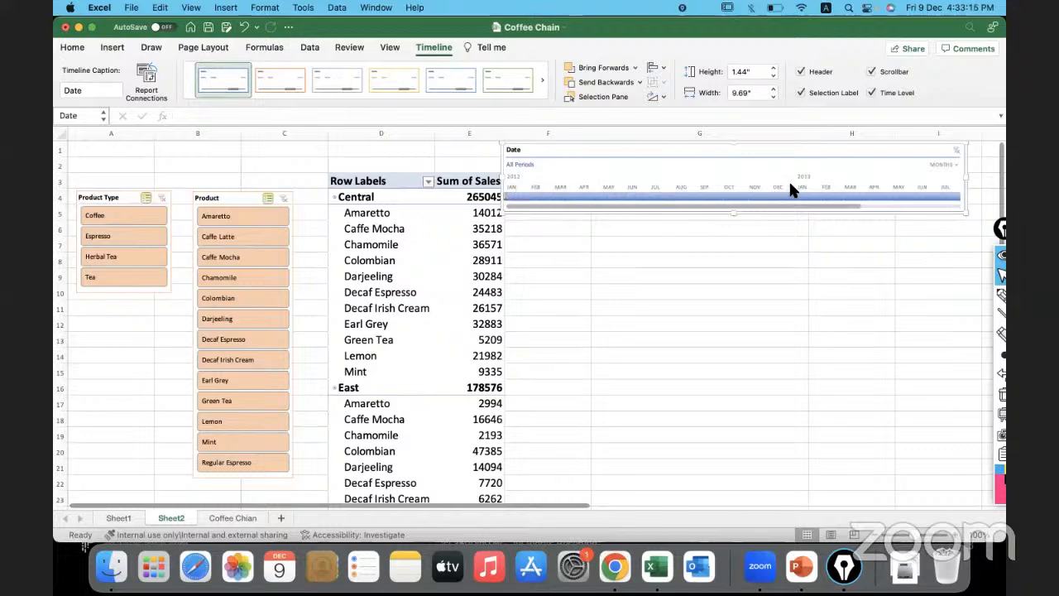
Filter the PivotTable with the timeline to April through December 2013.
left_click_drag(782, 207, 908, 208)
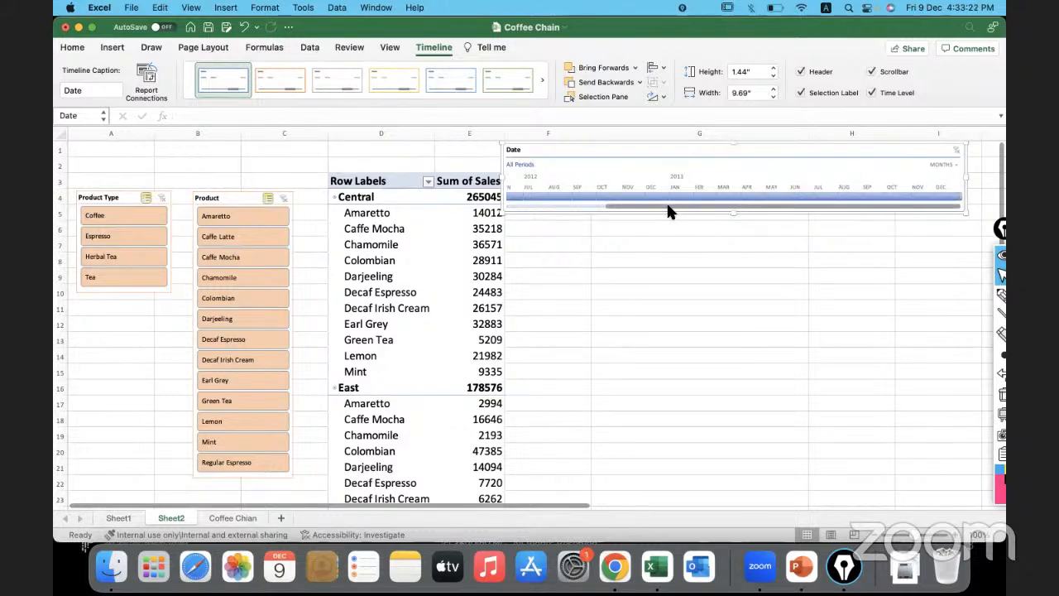
left_click_drag(943, 197, 759, 202)
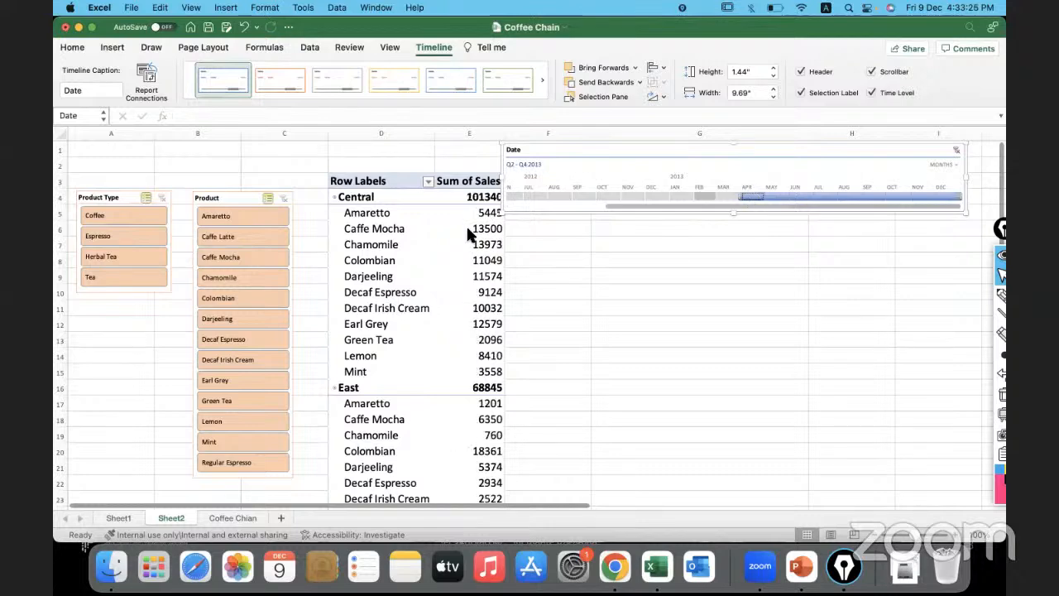
Filter the PivotTable by single months from January to June 2012 in turn, moving the timeline off the Sum of Sales column.
left_click_drag(666, 207, 518, 201)
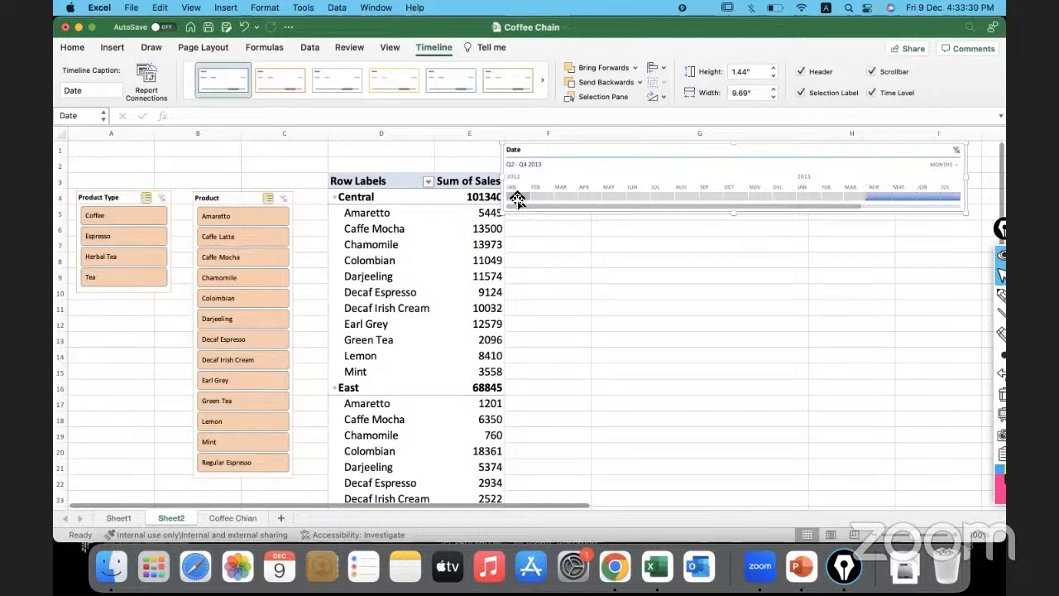
left_click(517, 200)
left_click_drag(557, 142, 578, 149)
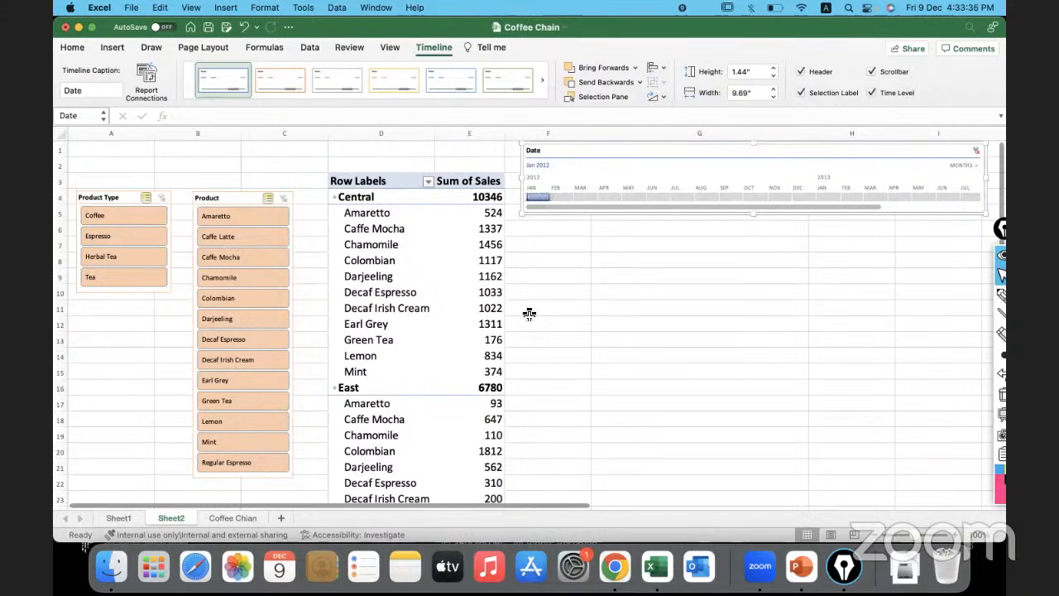
left_click(564, 197)
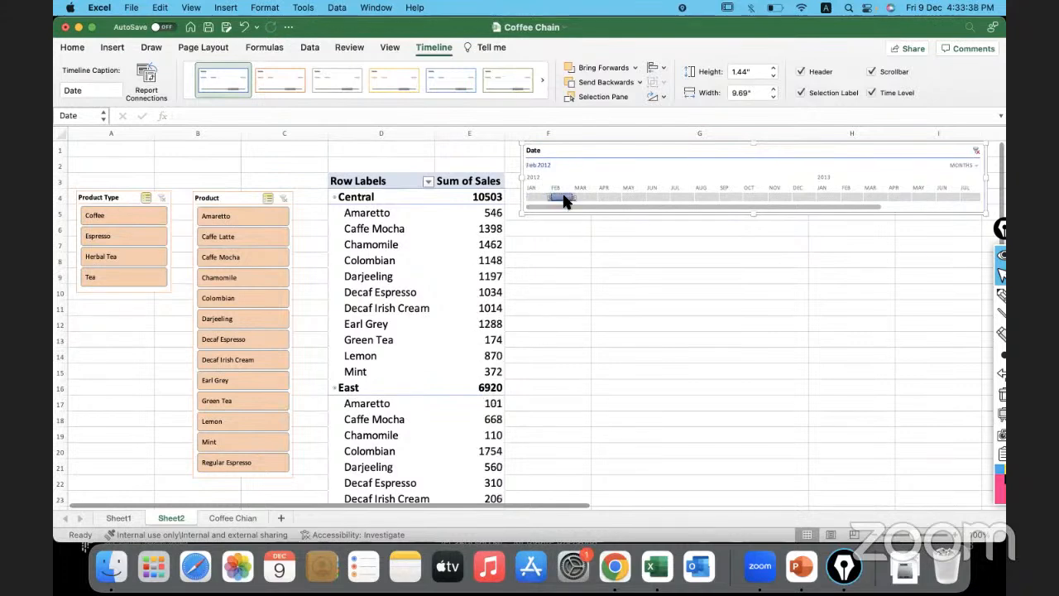
left_click(586, 197)
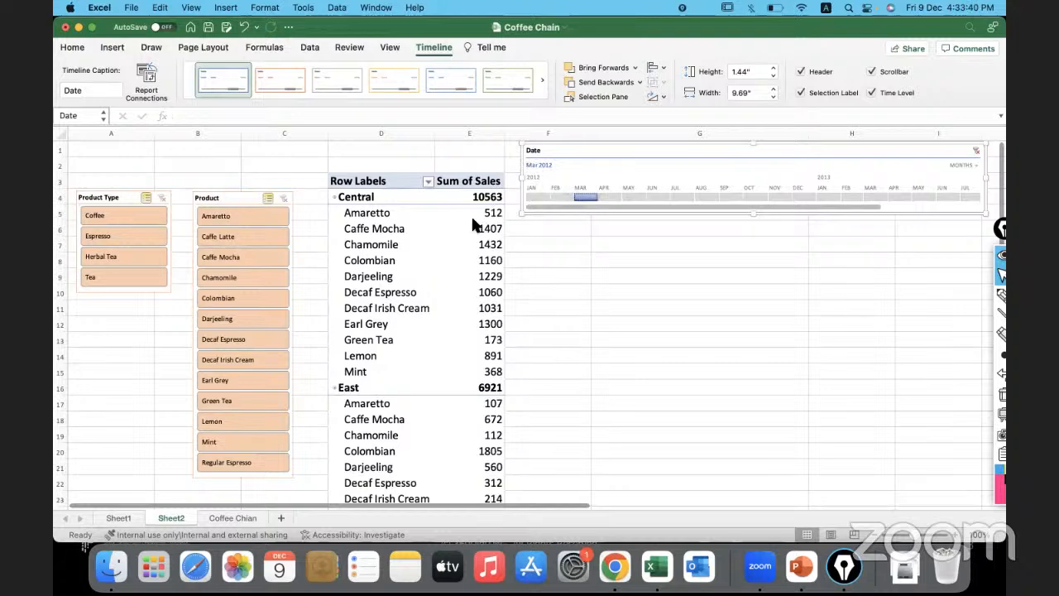
left_click(609, 197)
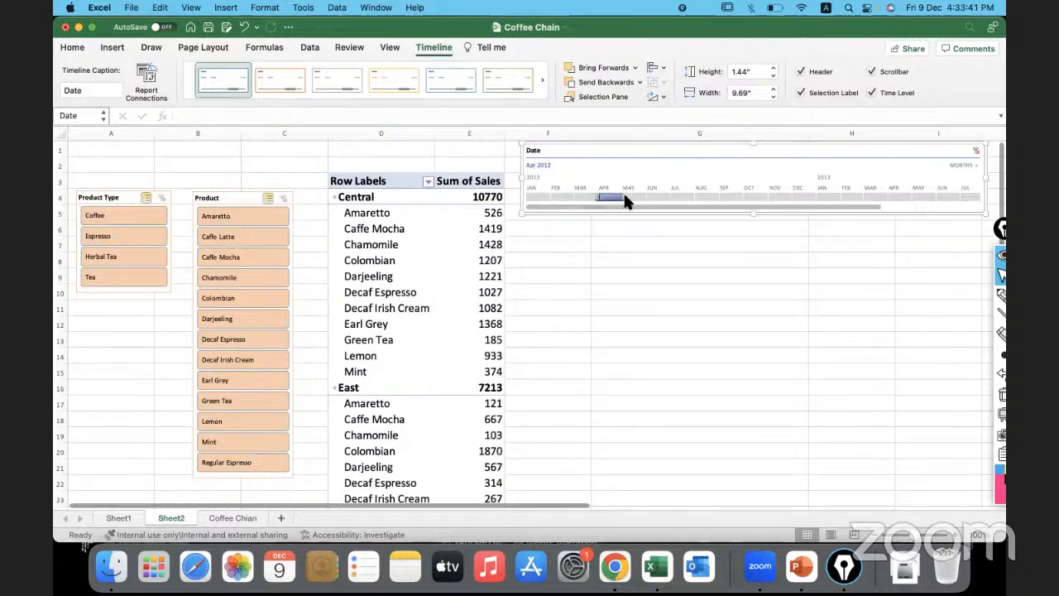
left_click(638, 197)
left_click(660, 197)
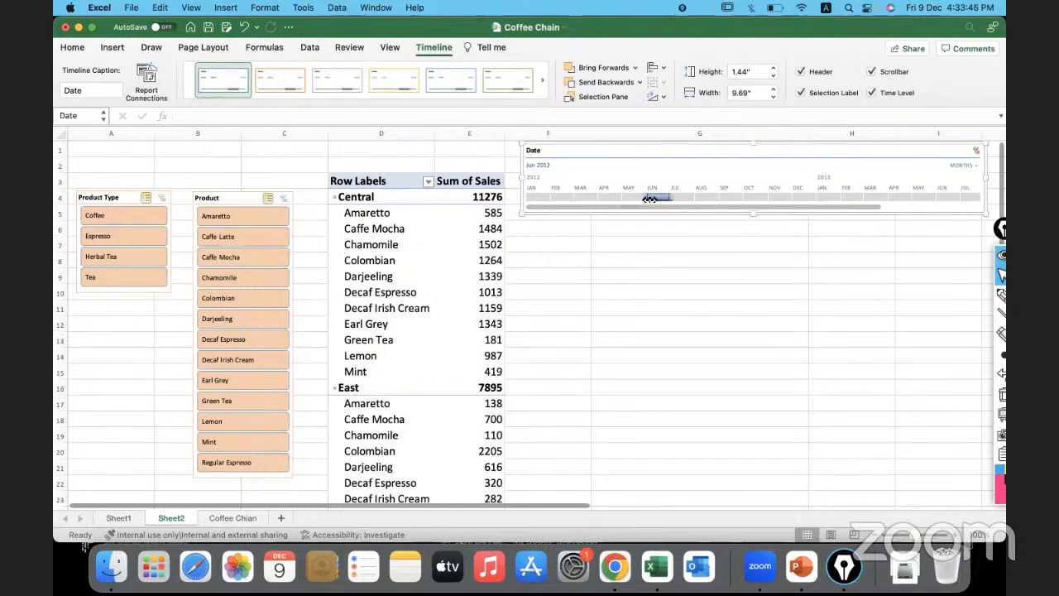
Increase the Date timeline's height to 1.9".
left_click(773, 69)
left_click(774, 68)
left_click(773, 69)
left_click(774, 68)
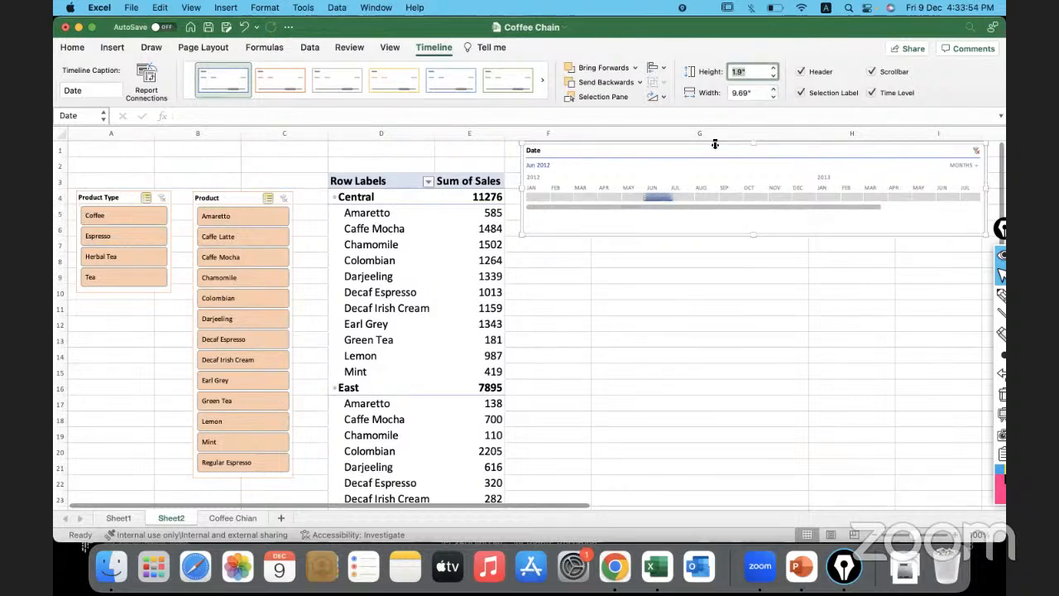
Stretch the timeline selection over several months, ending with October 2012 through June 2013.
left_click_drag(644, 199, 550, 201)
left_click_drag(672, 201, 914, 197)
left_click_drag(769, 200, 951, 196)
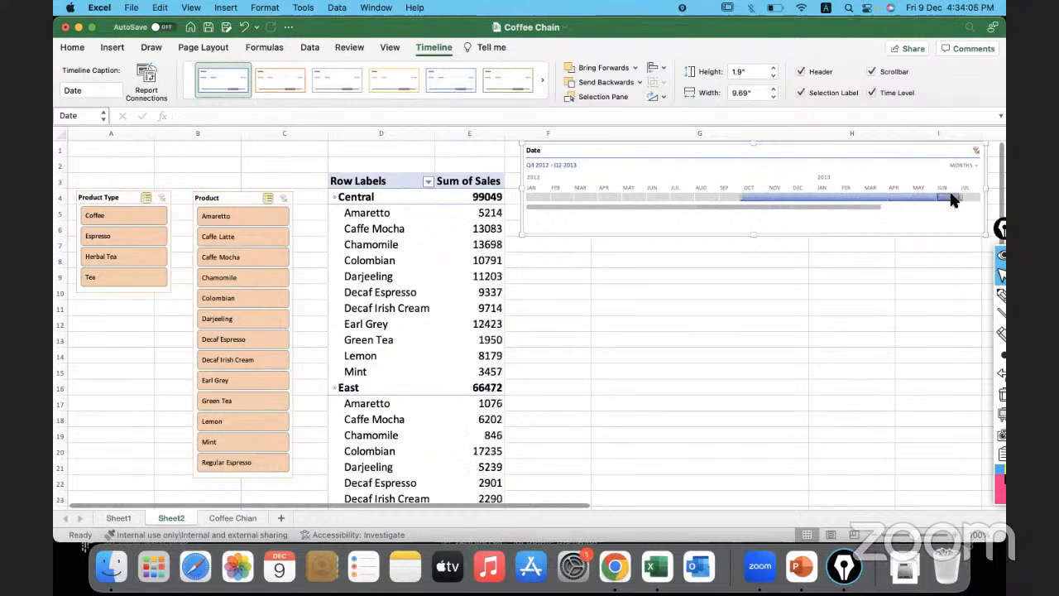
Switch the timeline's time level to quarters and narrow the timeline to about 3.31".
left_click_drag(863, 208, 972, 177)
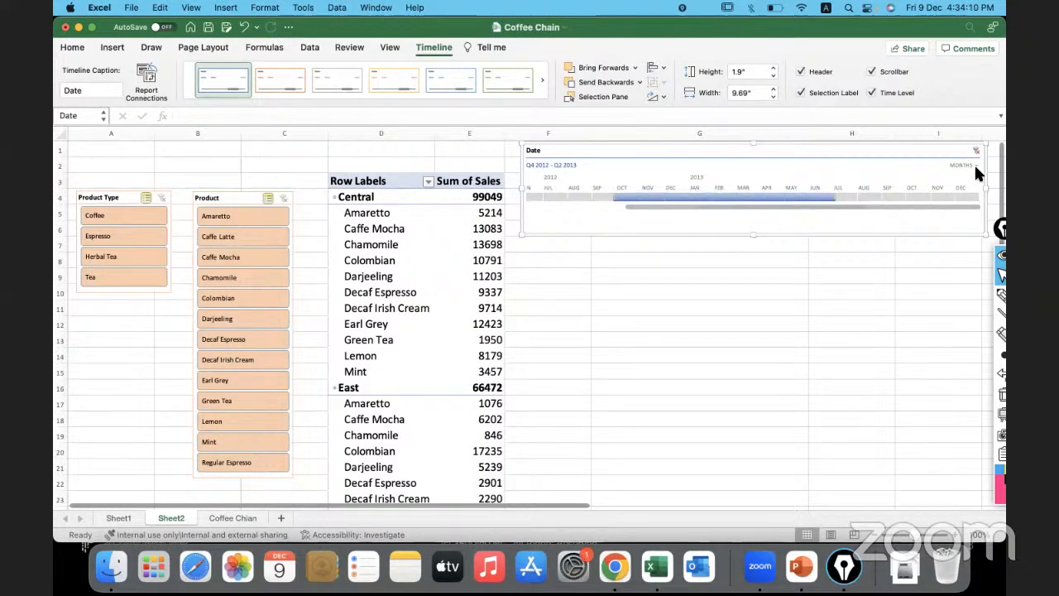
left_click(974, 164)
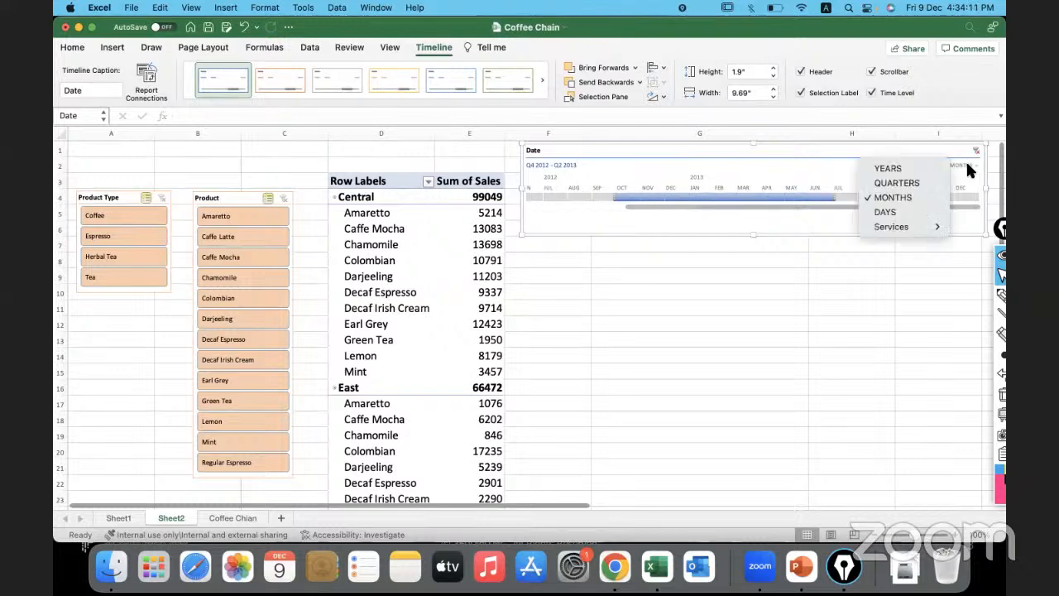
left_click(927, 184)
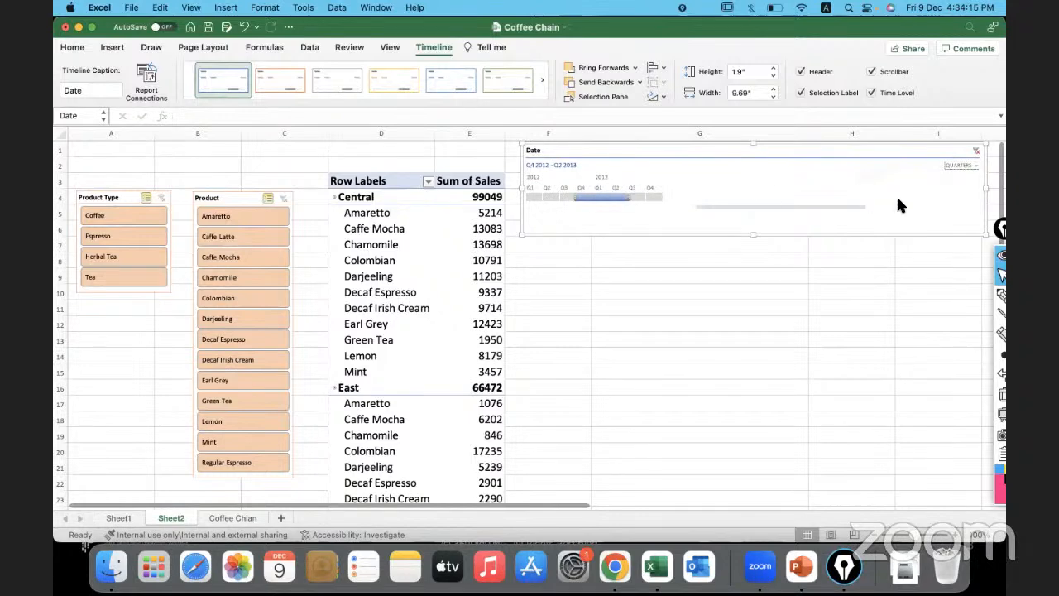
left_click_drag(987, 189, 681, 193)
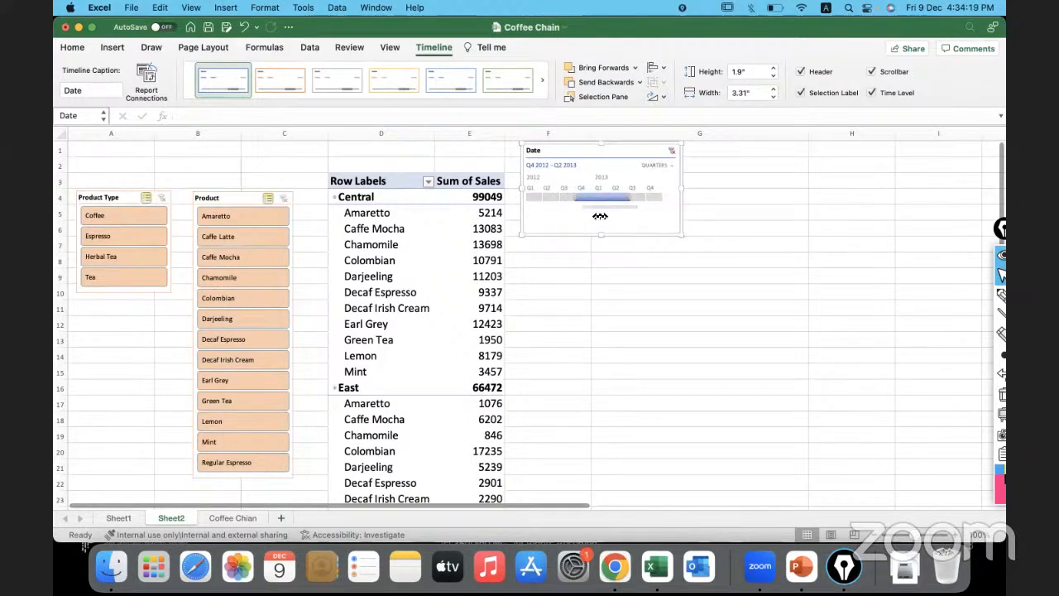
Filter by Q1 2012, Q2 2012, and Q2 2012 to Q3 2013 in turn, ending with Q1 to Q3 2013.
left_click(530, 197)
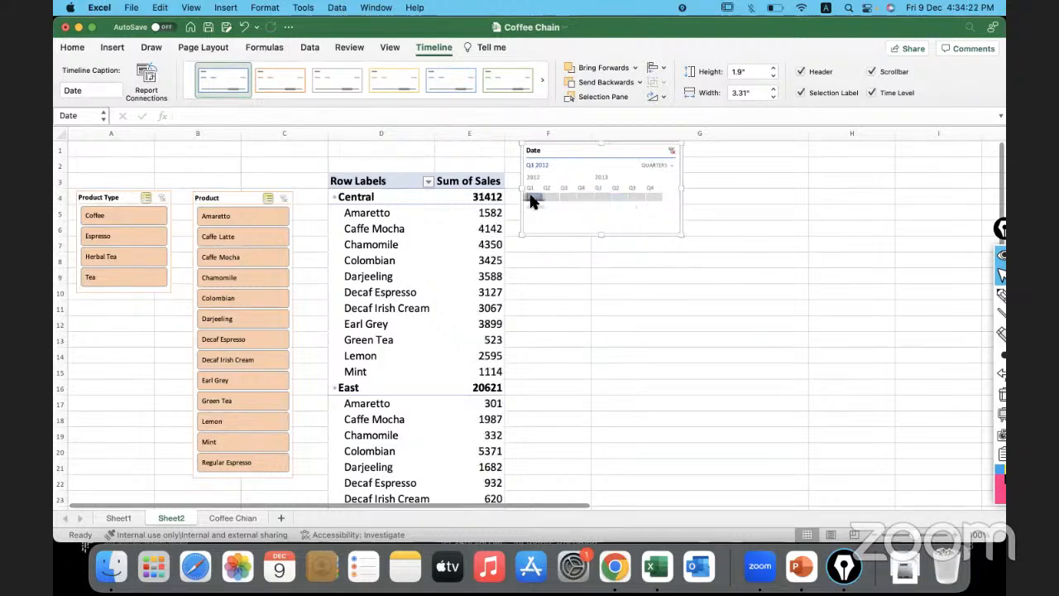
left_click(548, 197)
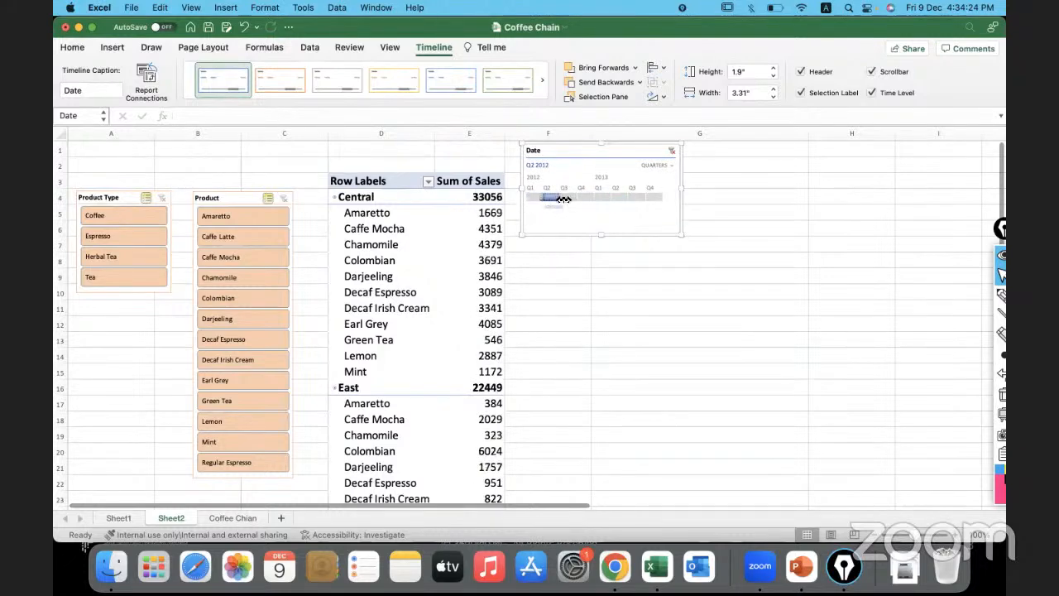
left_click_drag(635, 197, 639, 199)
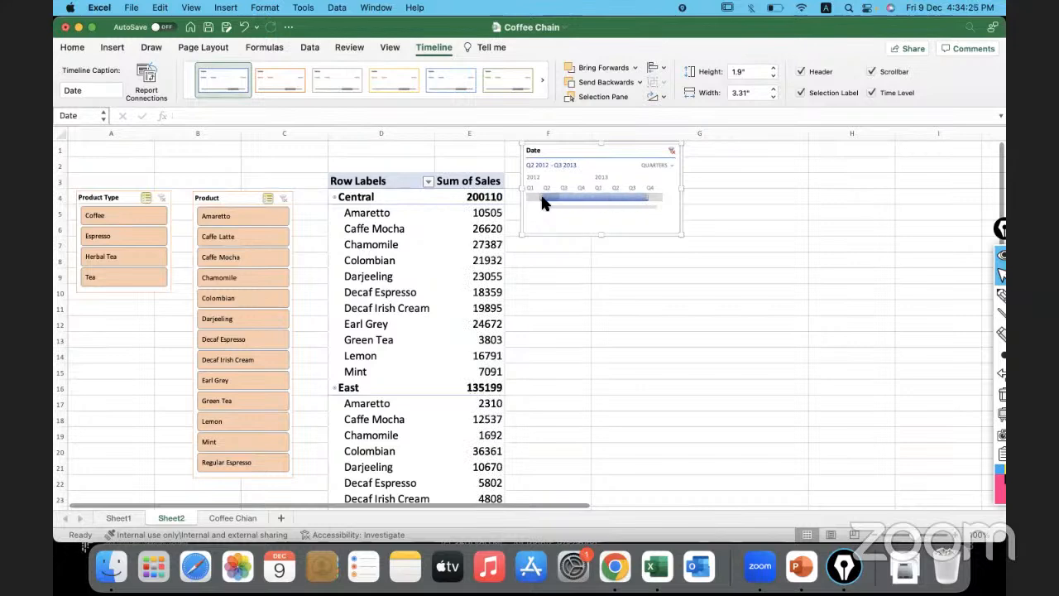
left_click_drag(540, 197, 588, 197)
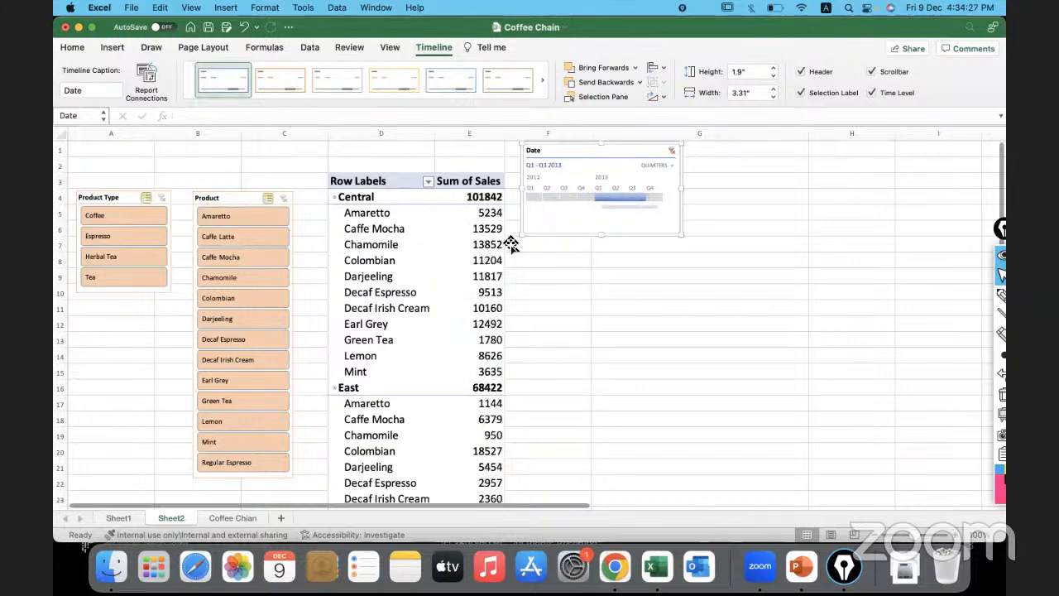
Move the timeline down beside the PivotTable and add the Date field to the Columns area.
left_click_drag(626, 151, 621, 228)
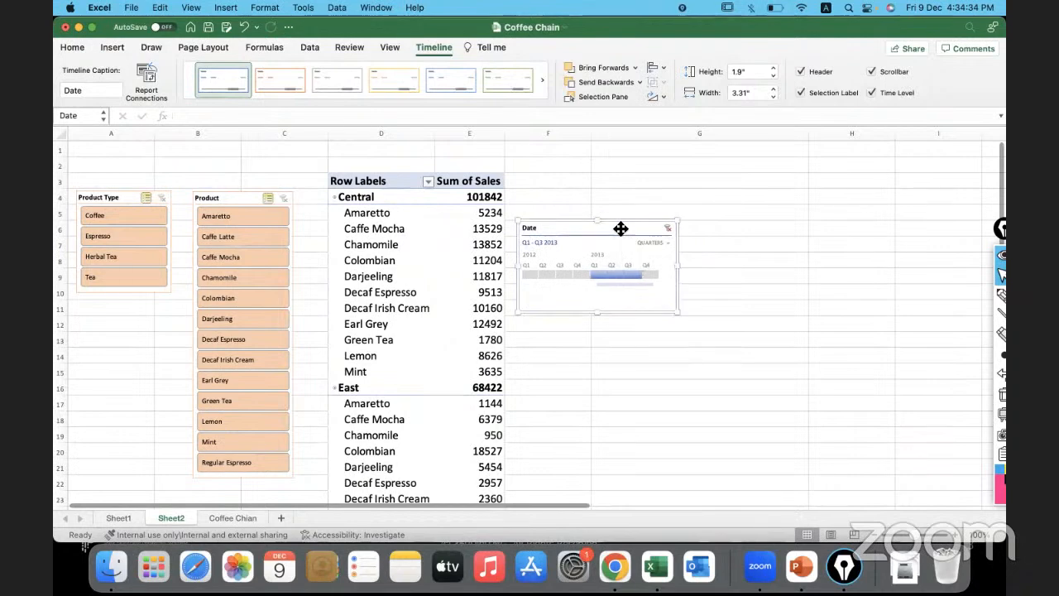
left_click(449, 212)
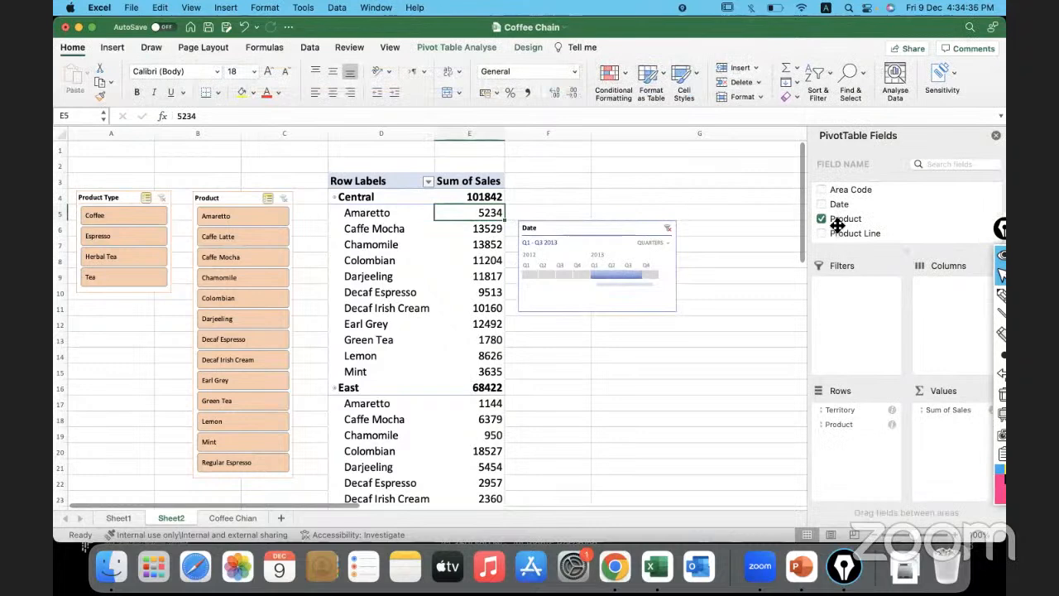
left_click_drag(835, 205, 951, 287)
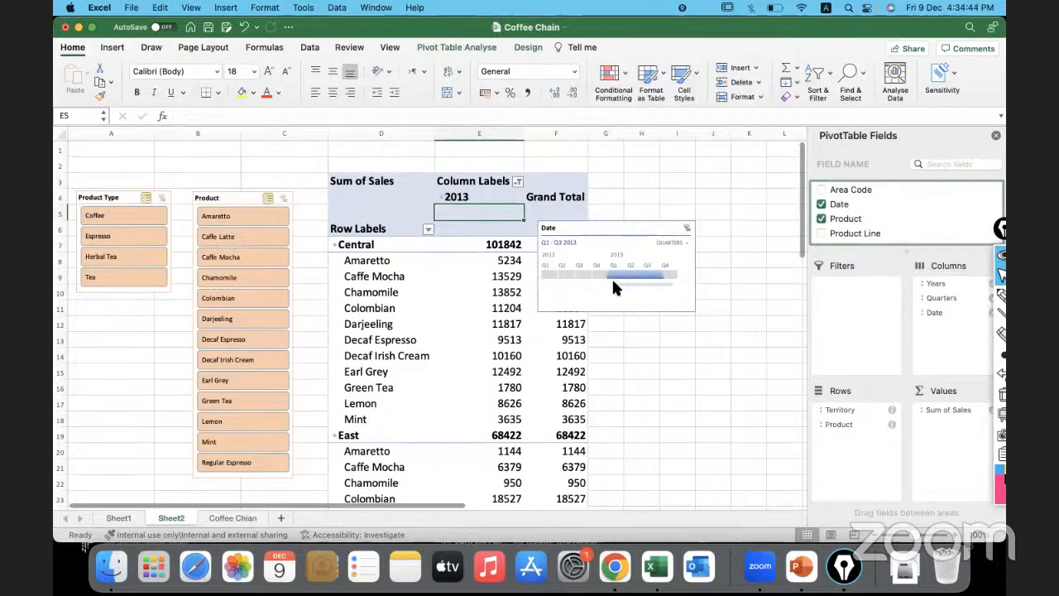
Adjust both ends of the timeline selection so that it covers Q2 2012 to Q4 2013.
left_click_drag(609, 277, 563, 277)
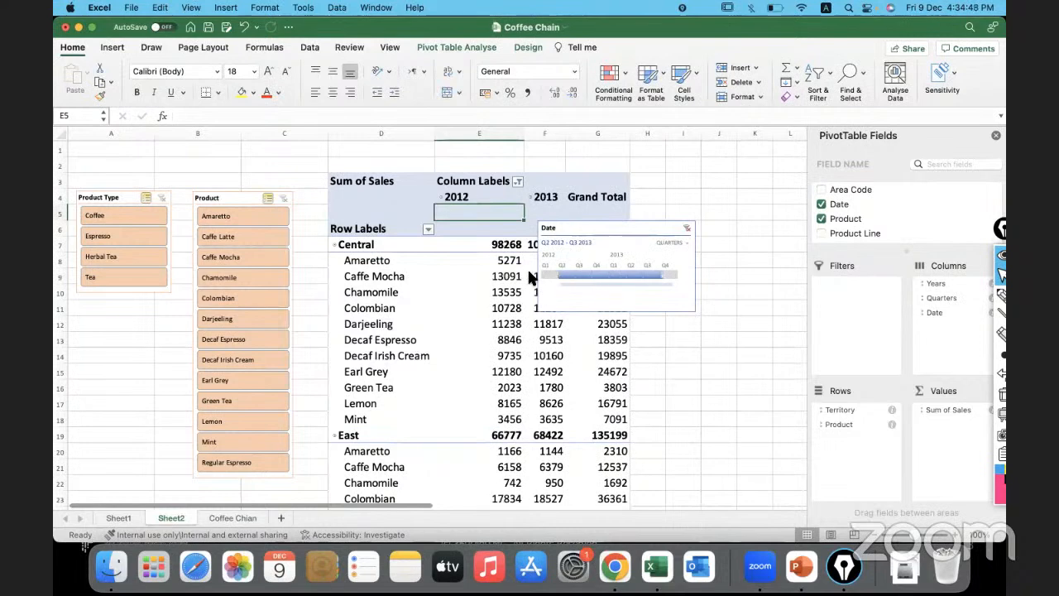
left_click(665, 276)
left_click_drag(664, 275, 561, 275)
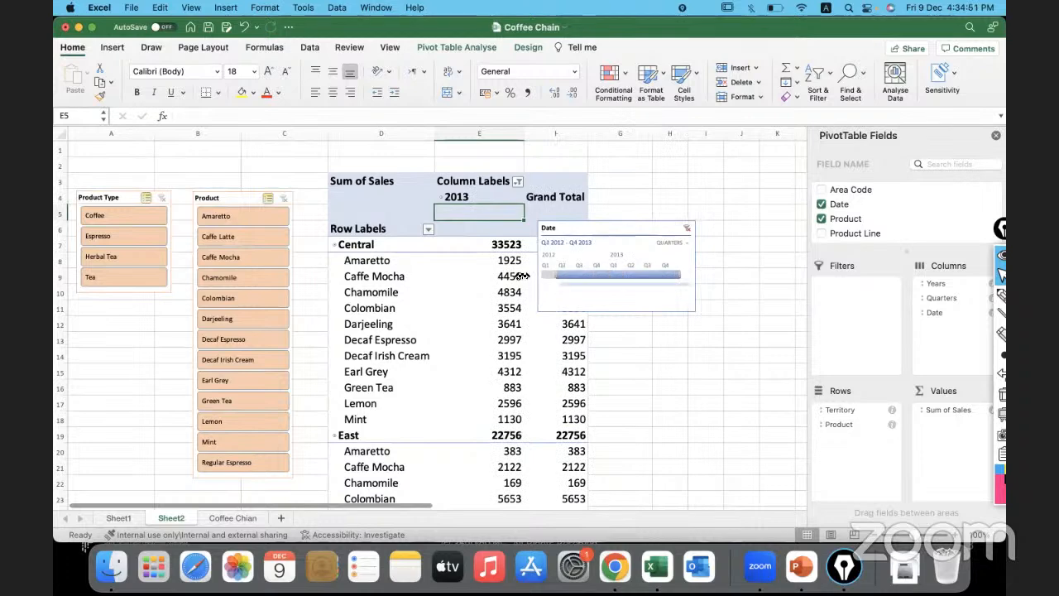
Expand the 2012 column into its quarters and, with the field list closed, place the timeline clear of the Grand Total column.
left_click_drag(593, 228, 665, 224)
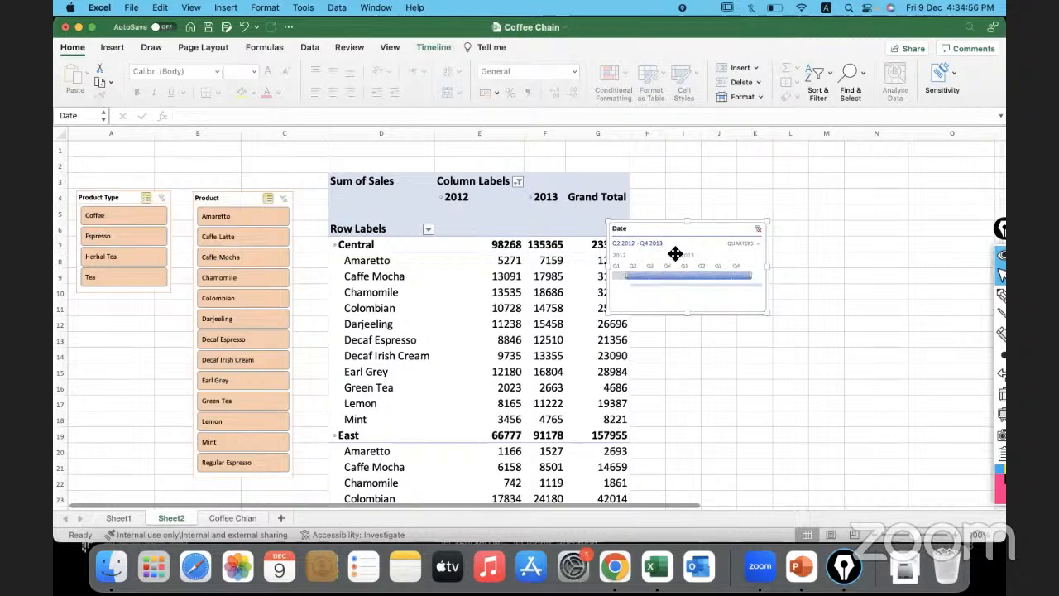
left_click_drag(688, 229, 752, 172)
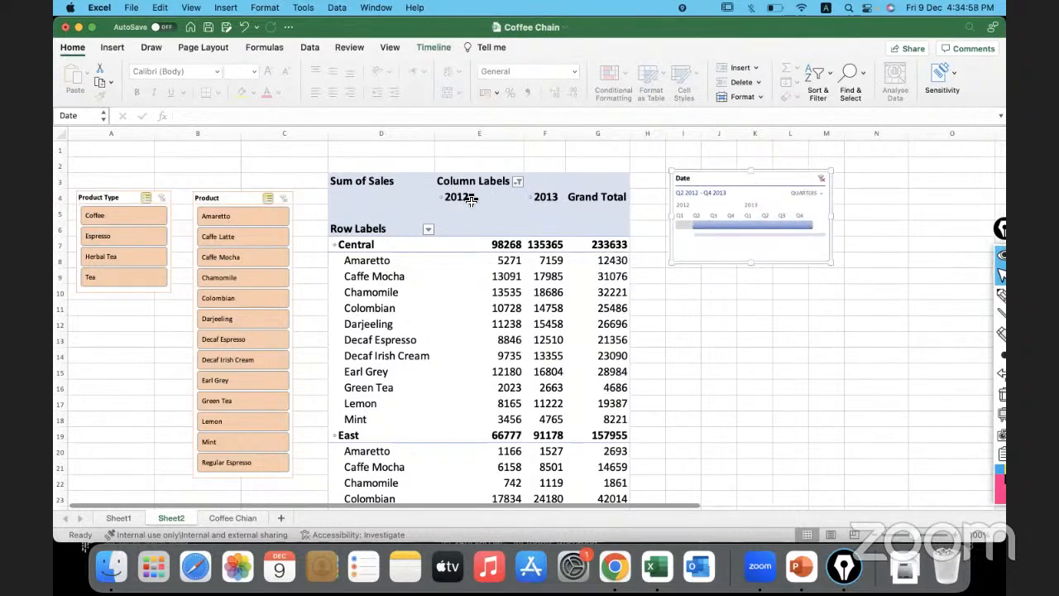
left_click(444, 198)
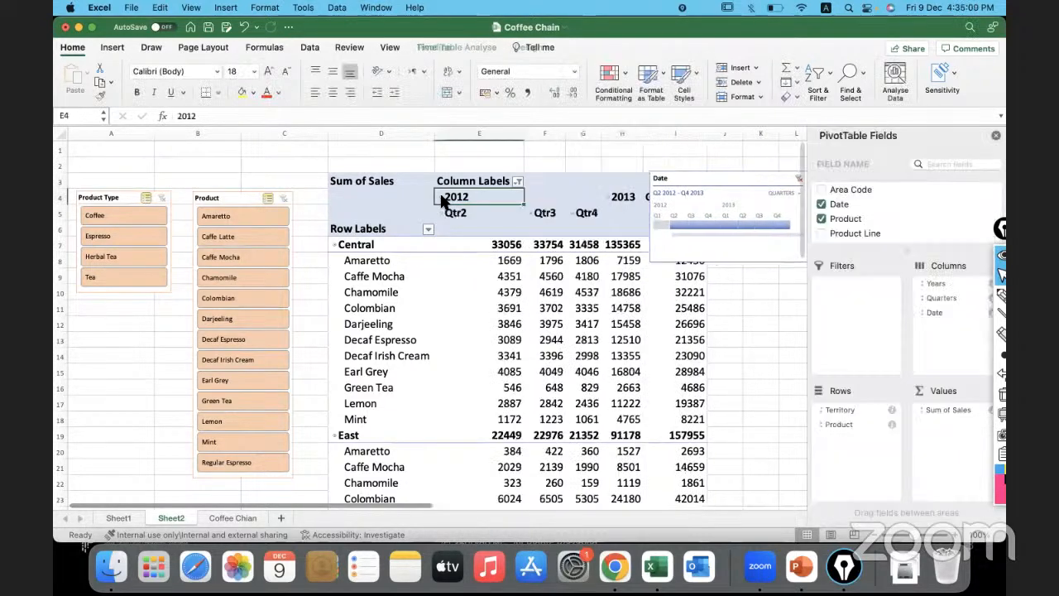
left_click(998, 138)
left_click_drag(717, 179, 869, 177)
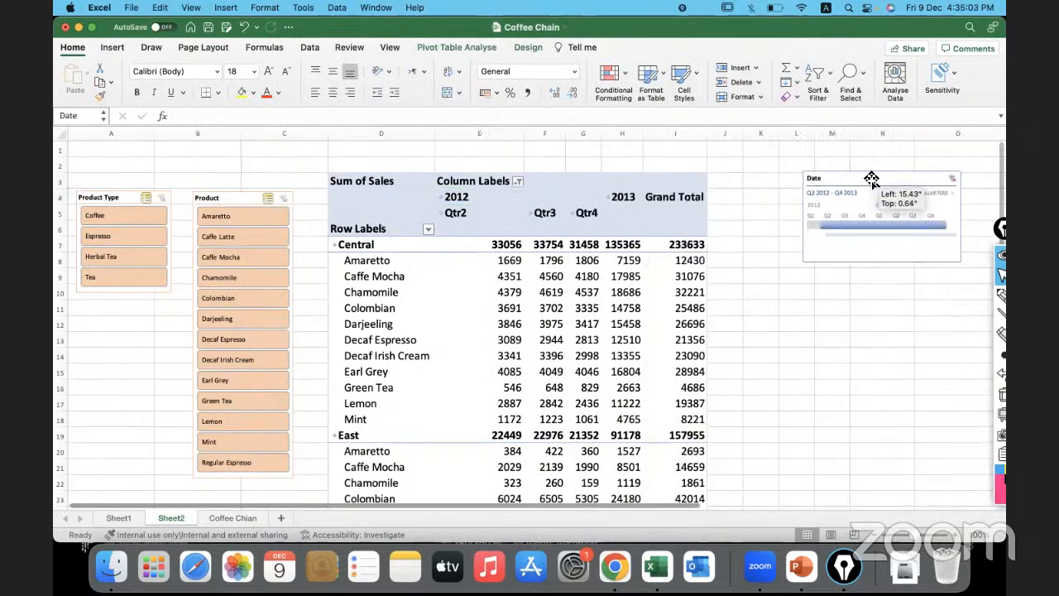
Expand the 2013 column into its quarters and move the timeline clear of the Grand Total column.
left_click(610, 196)
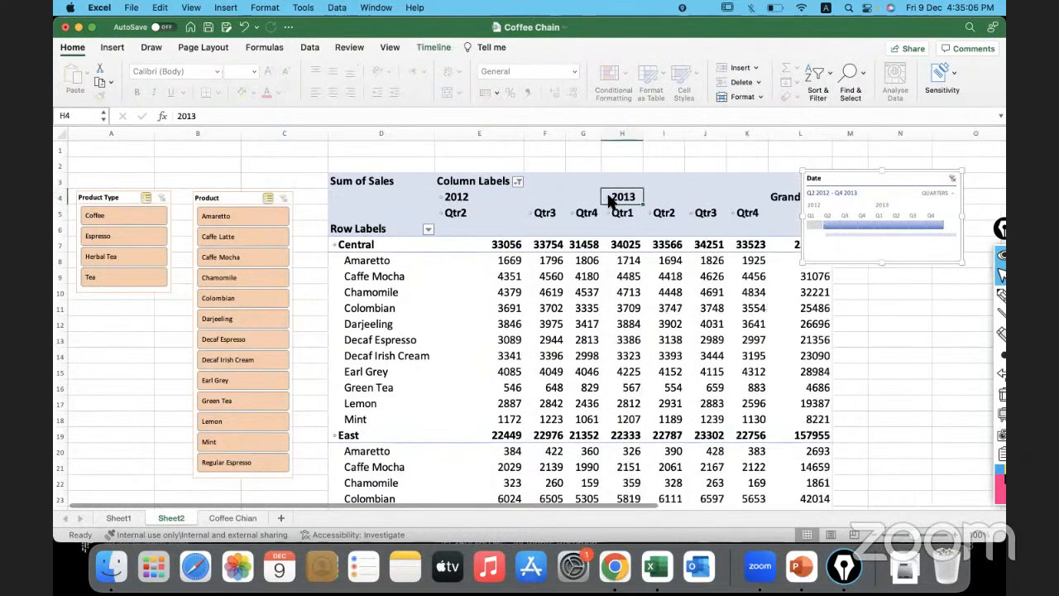
left_click_drag(818, 176, 863, 146)
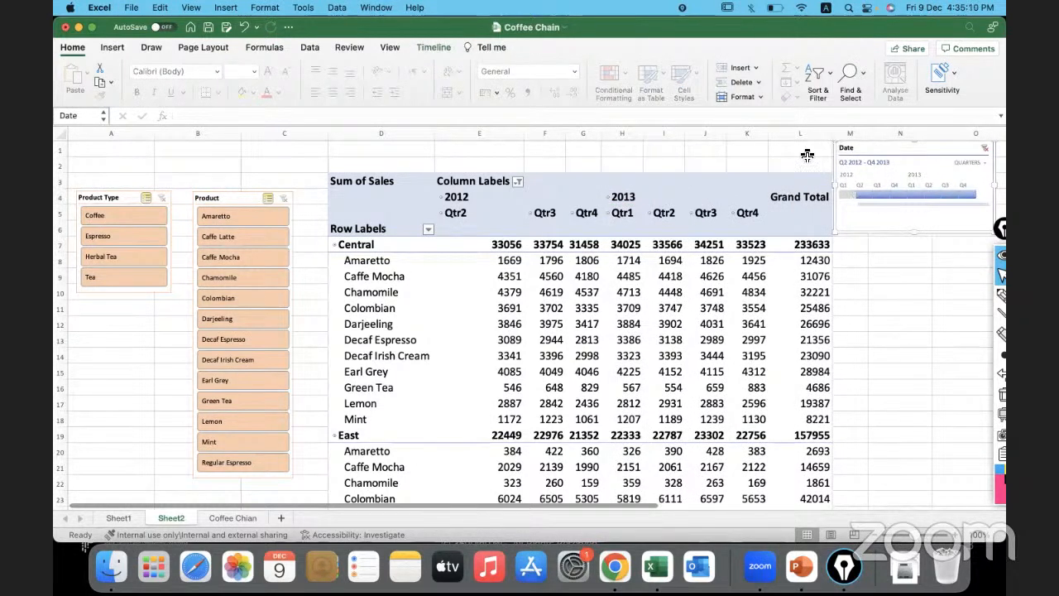
Insert four blank rows at the top of the sheet, above the PivotTable and slicers.
left_click_drag(60, 150, 59, 162)
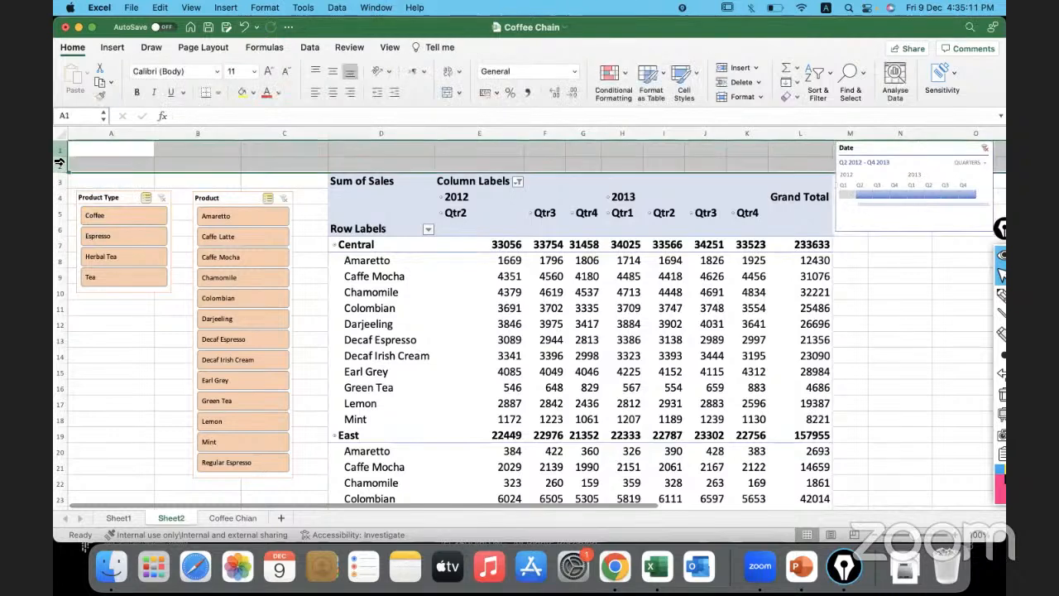
right_click(59, 160)
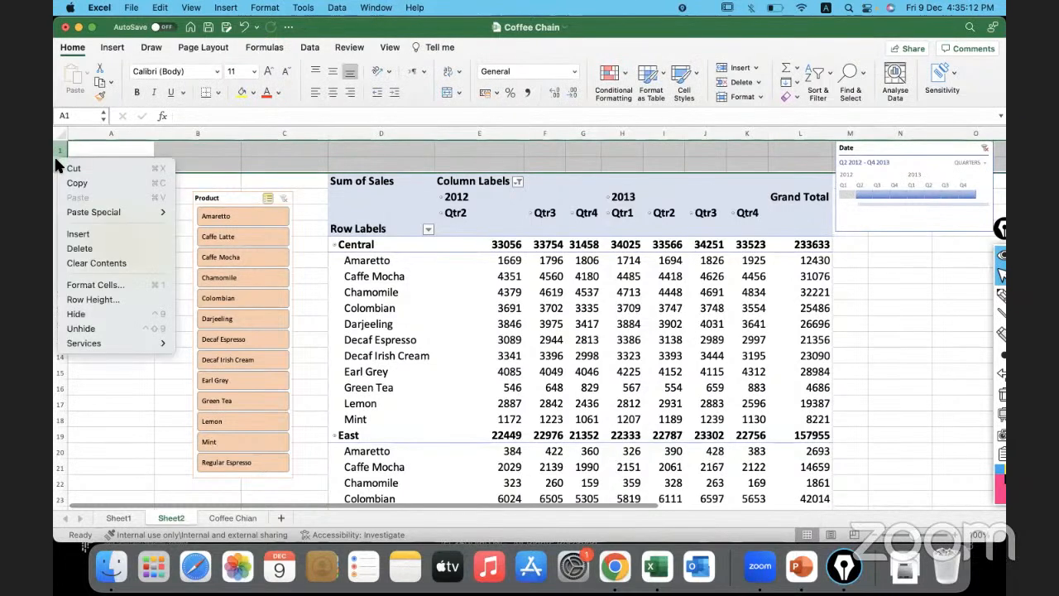
left_click(92, 236)
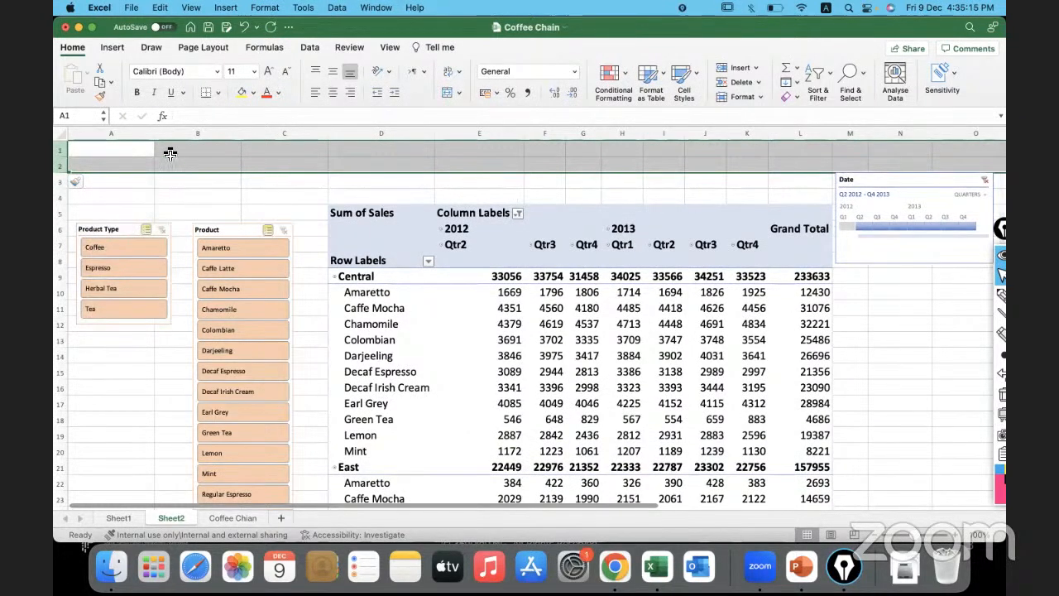
right_click(60, 157)
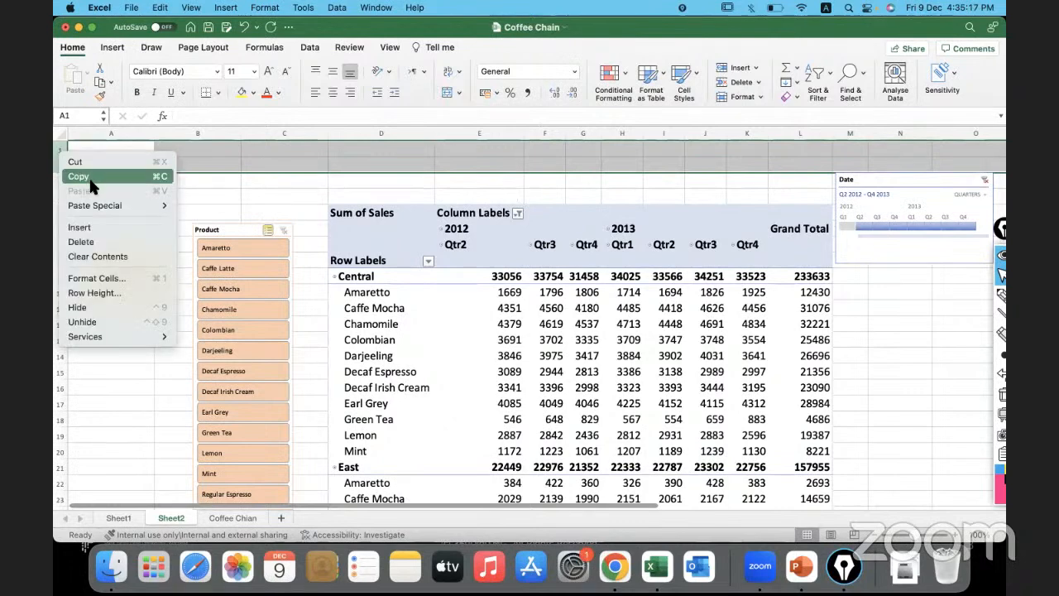
left_click(91, 230)
left_click(408, 179)
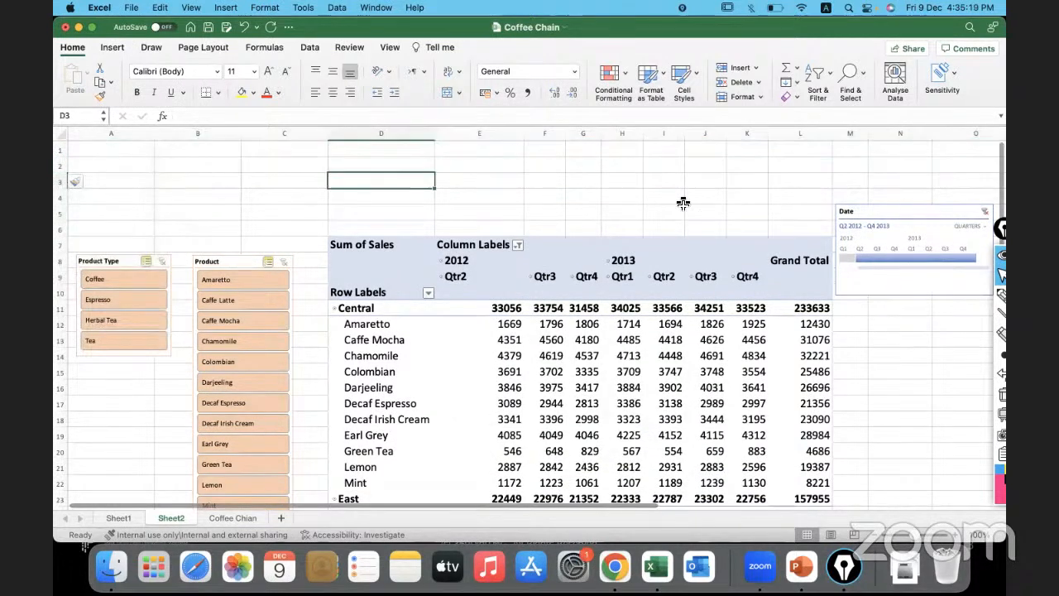
Move the timeline into the blank rows above the PivotTable and widen it to about 6.8 inches.
left_click_drag(894, 210, 472, 158)
left_click_drag(703, 146, 486, 139)
left_click_drag(420, 187, 317, 186)
left_click_drag(579, 187, 643, 185)
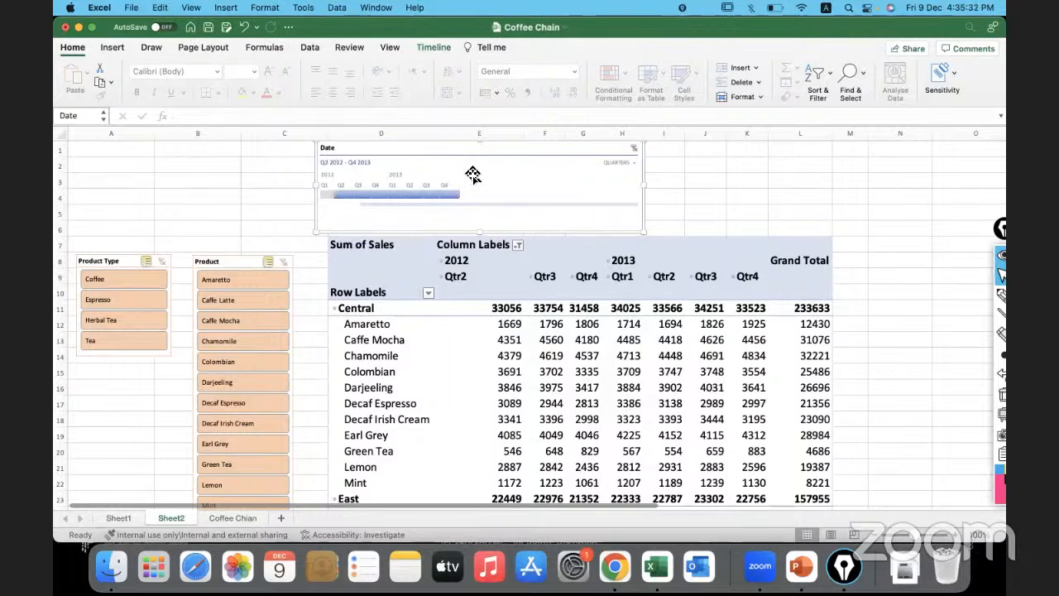
Apply the orange timeline style and set the timeline's width to 6.8" and its height to 1.8".
left_click(434, 47)
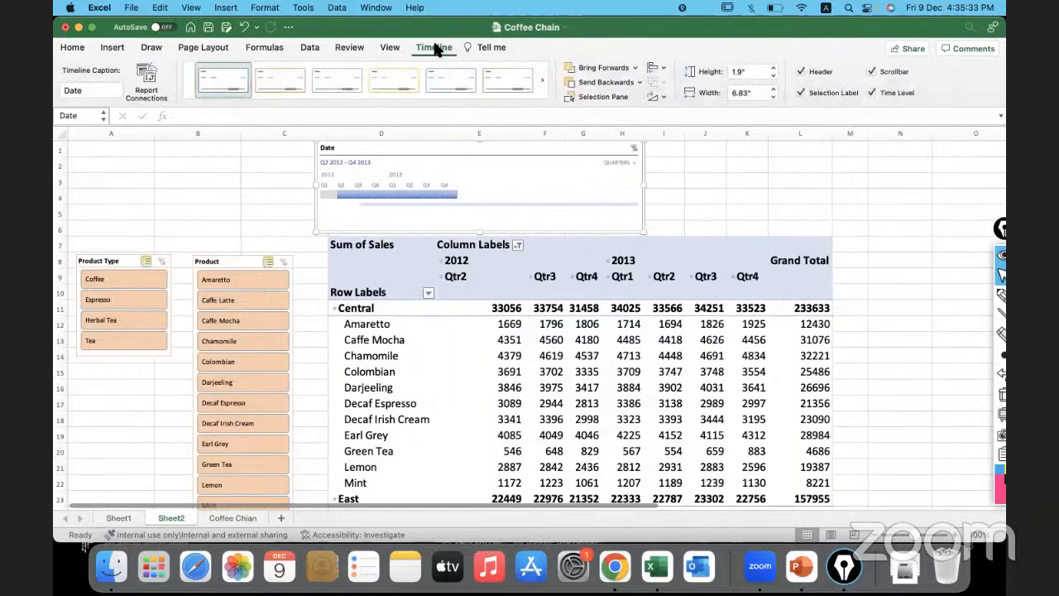
left_click(280, 80)
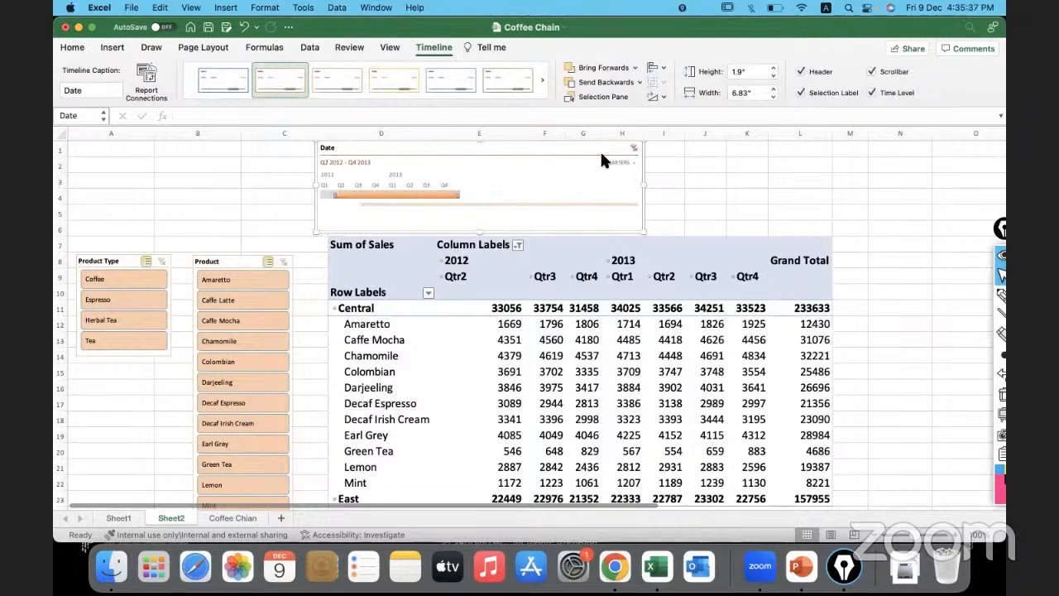
left_click(773, 88)
left_click(772, 89)
left_click(773, 96)
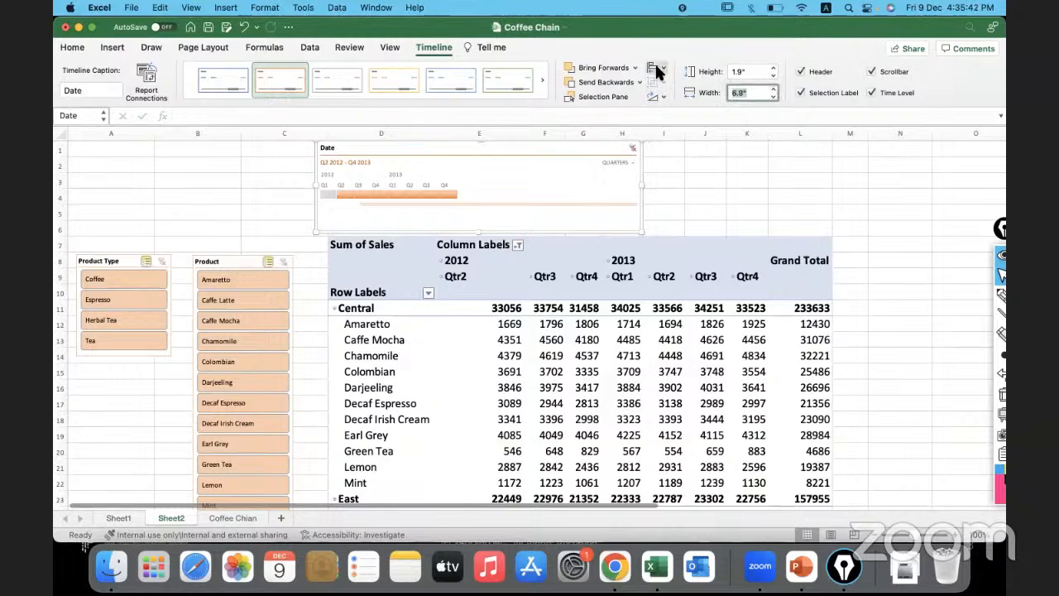
left_click(773, 70)
left_click(772, 69)
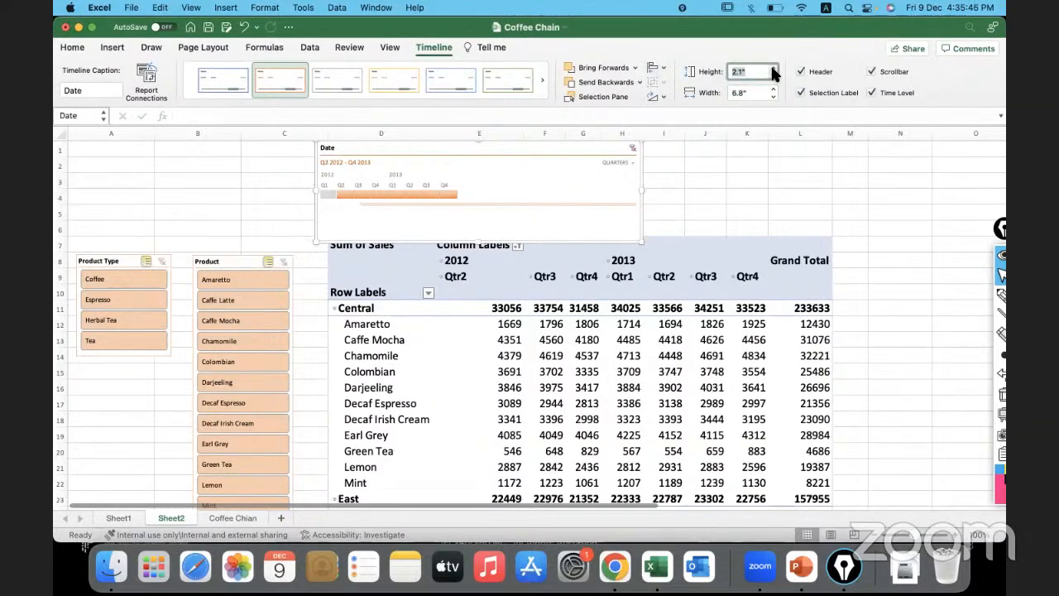
left_click(773, 76)
left_click(773, 76)
left_click(773, 76)
left_click(490, 212)
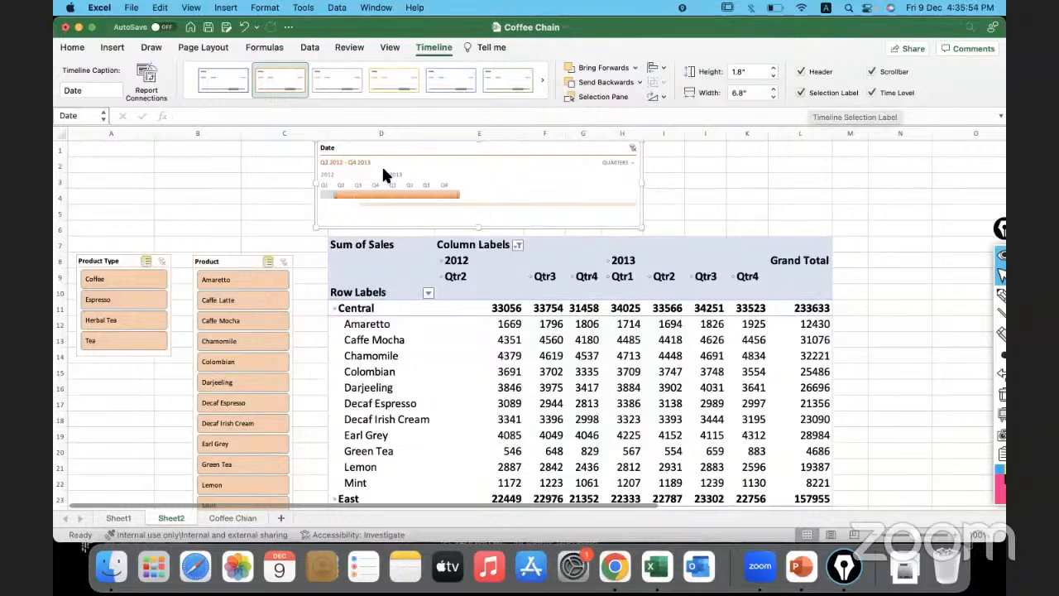
left_click(655, 69)
left_click(655, 71)
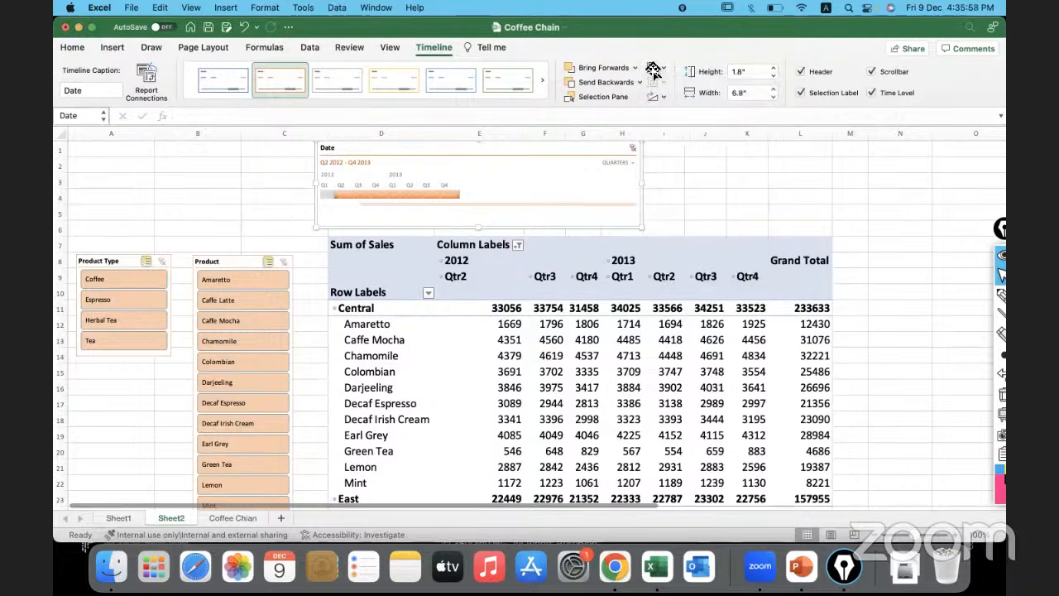
Filter the PivotTable to Q1 2013 with the timeline, and extend the selection to all four quarters of 2013.
left_click(351, 194)
mouse_move(381, 197)
left_mouse_down()
mouse_move(362, 200)
mouse_move(397, 197)
left_mouse_up()
left_click(396, 197)
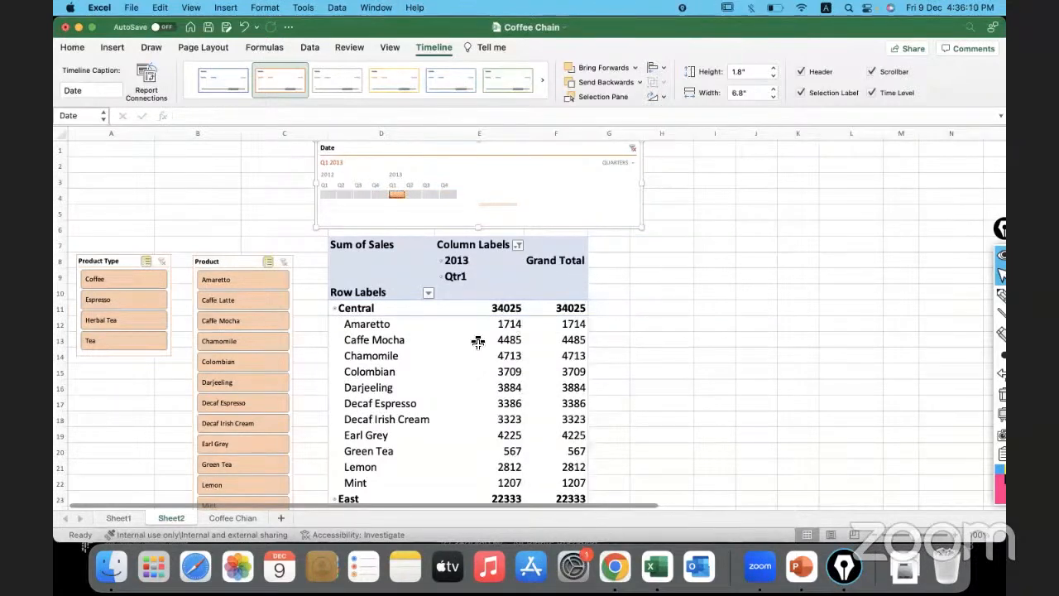
mouse_move(399, 193)
left_mouse_down()
mouse_move(445, 194)
mouse_move(392, 197)
left_mouse_up()
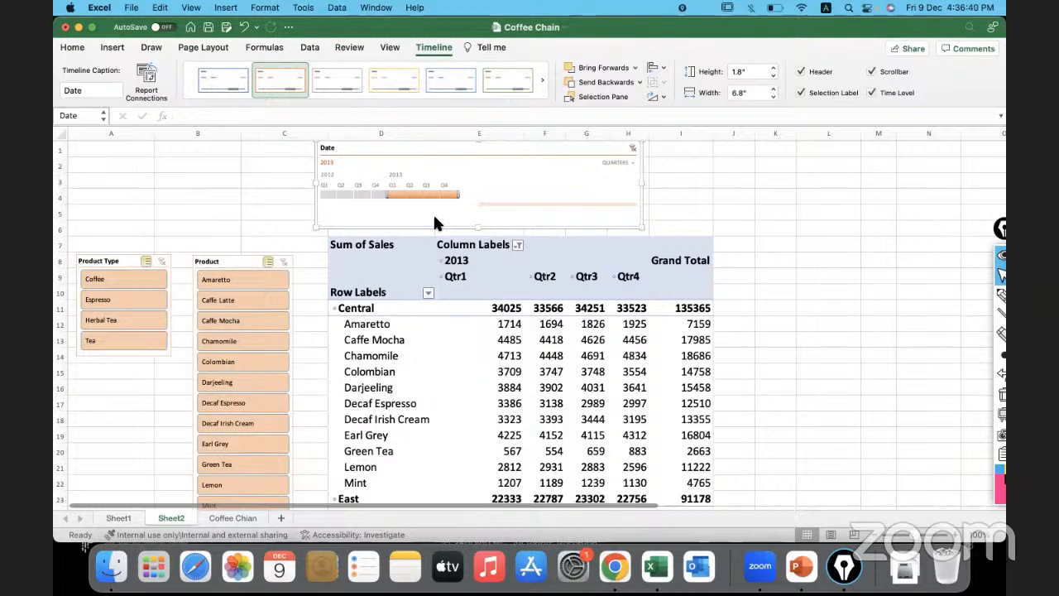
Switch the timeline's time level to months and start its range at August 2012, then at October 2012.
left_click(630, 159)
left_click(633, 196)
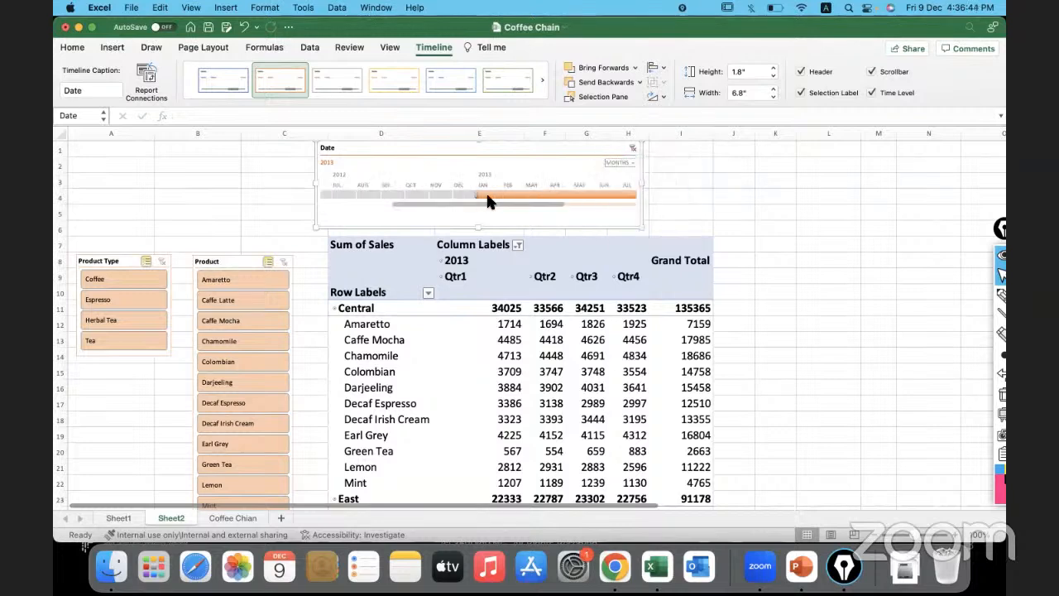
left_click_drag(384, 203, 360, 196)
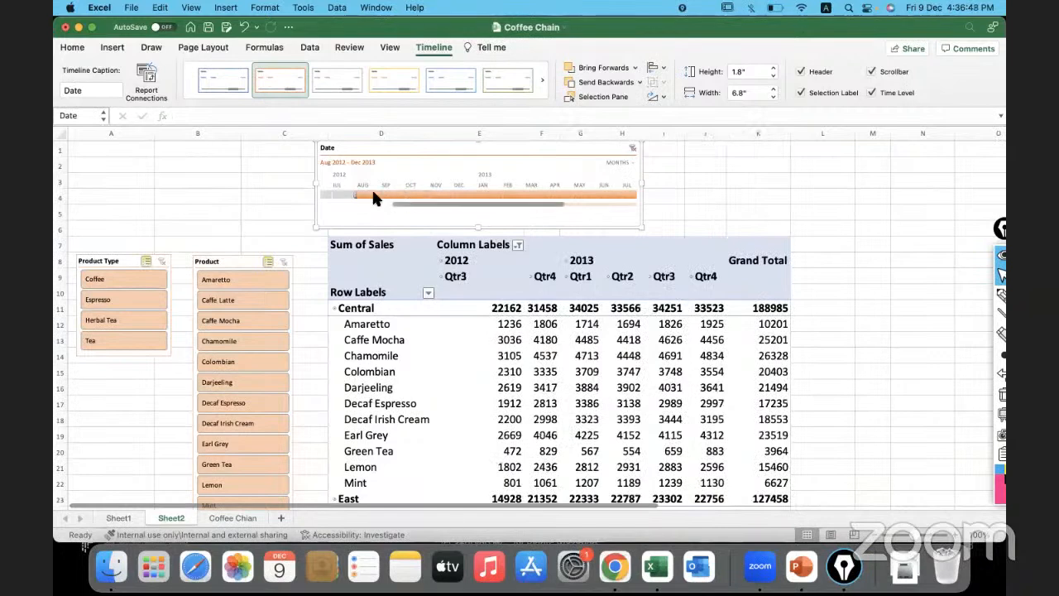
left_click_drag(356, 195, 407, 195)
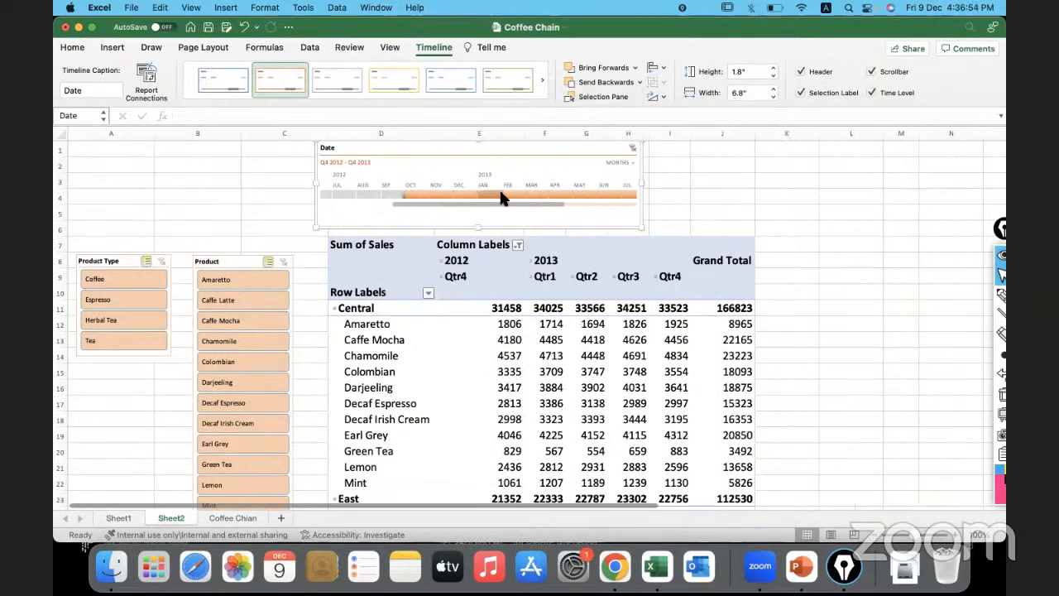
Adjust the timeline's monthly selection so that it covers January to December 2013.
scroll(549, 197, "right", 5)
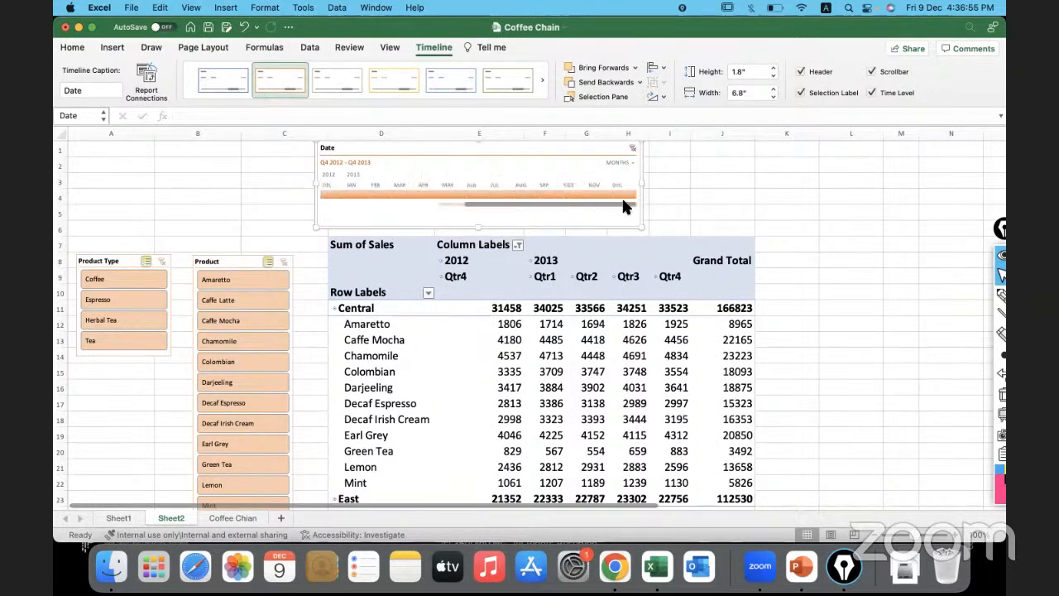
left_click_drag(633, 192, 394, 194)
left_click_drag(322, 197, 351, 197)
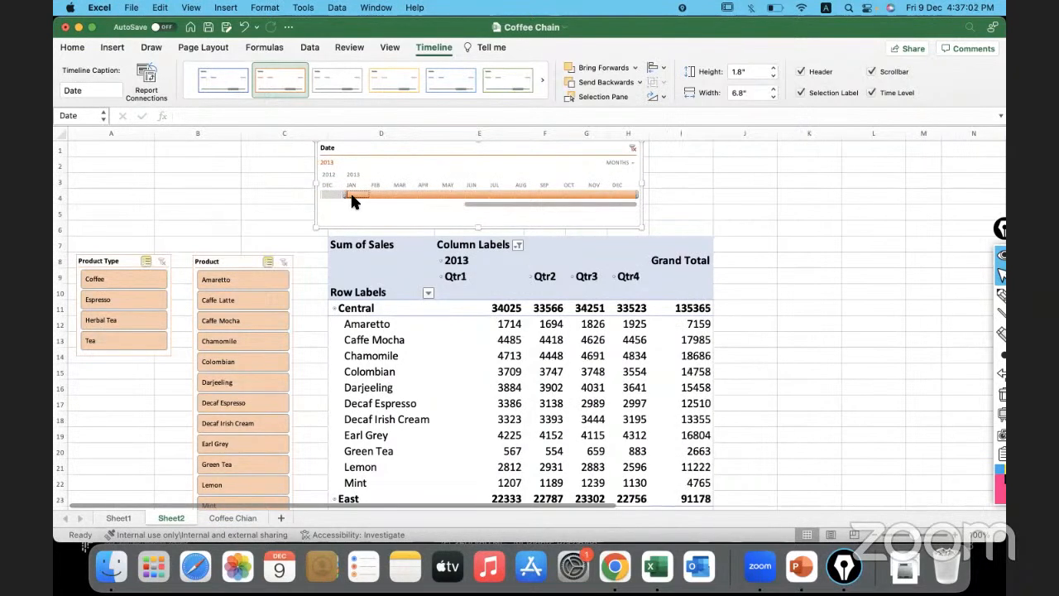
Examine the style and size options of the Product and Product Type slicers.
left_click(241, 263)
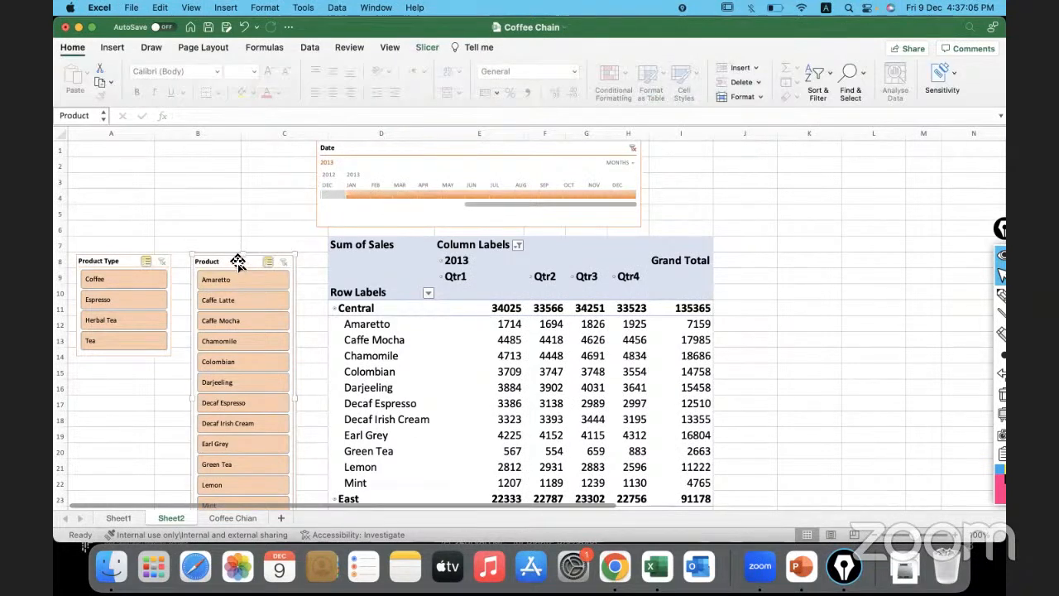
left_click(421, 47)
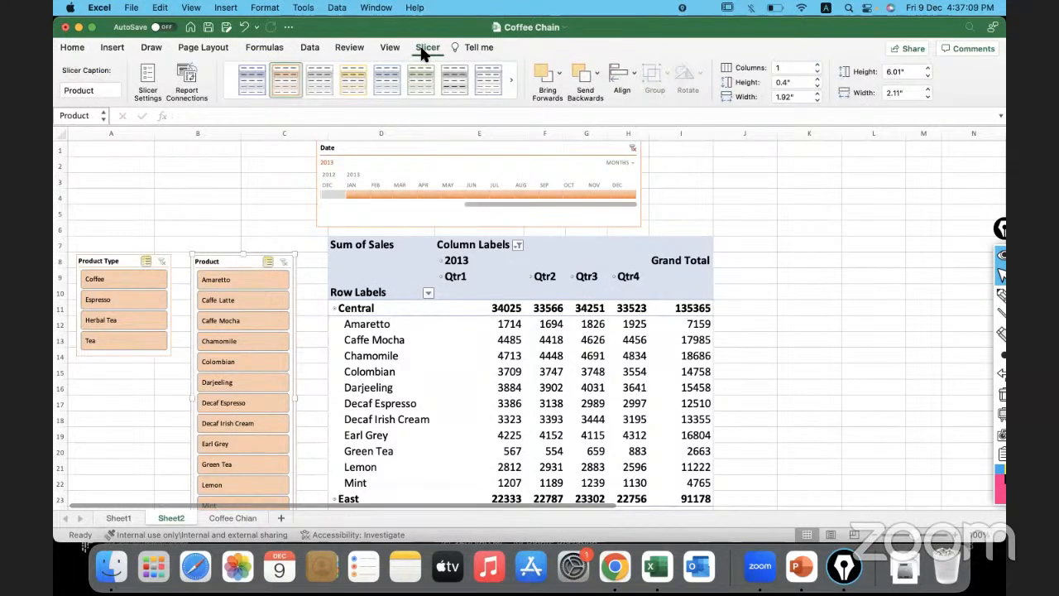
left_click(124, 261)
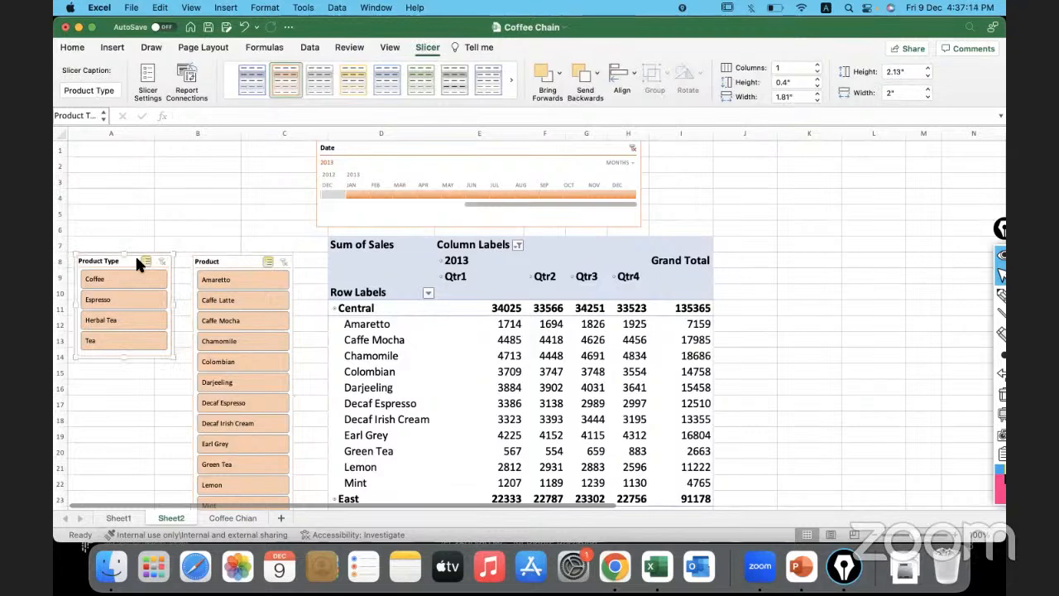
Review which slicers and timelines are connected to the PivotTable in Filter Connections, keeping the connections as they are.
left_click(548, 356)
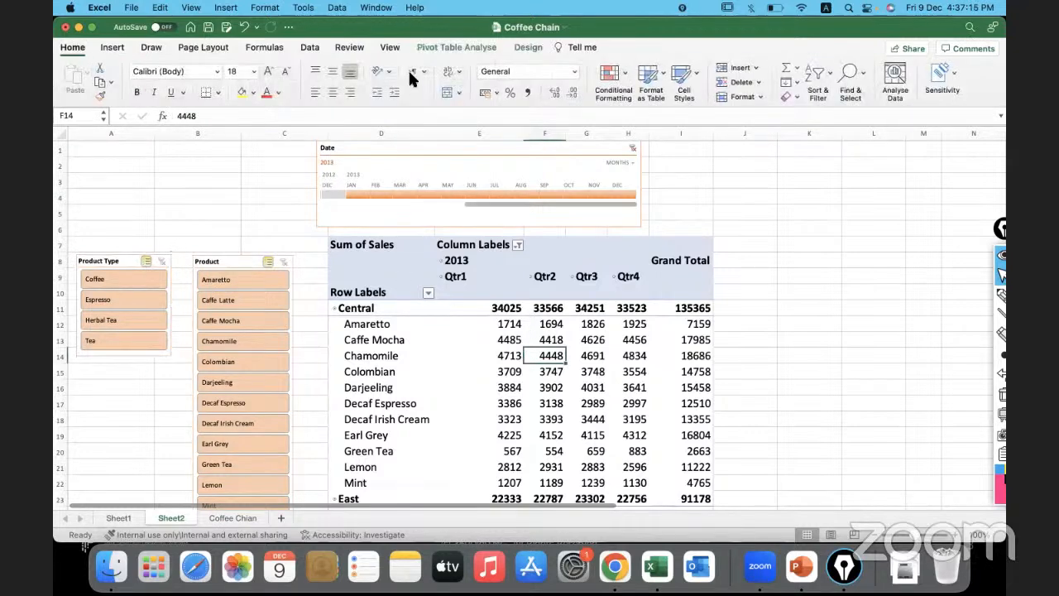
left_click(457, 48)
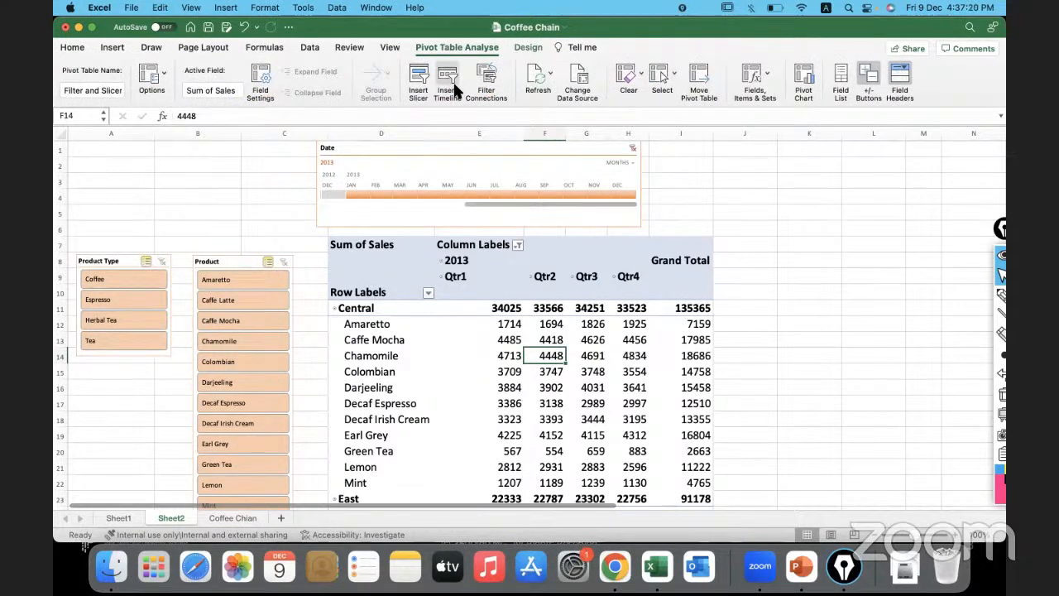
left_click(487, 86)
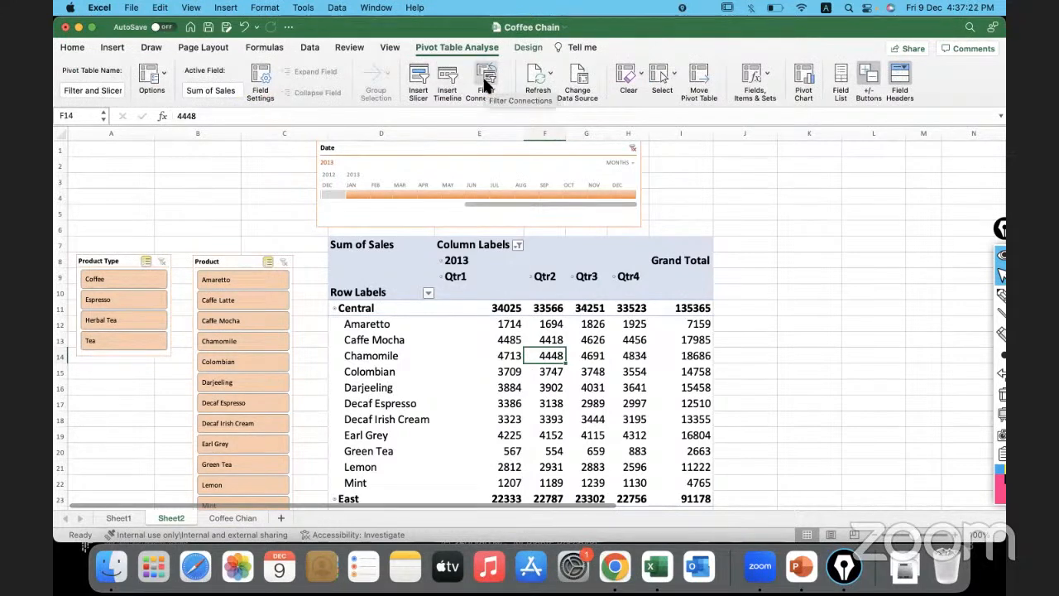
left_click_drag(476, 123, 627, 154)
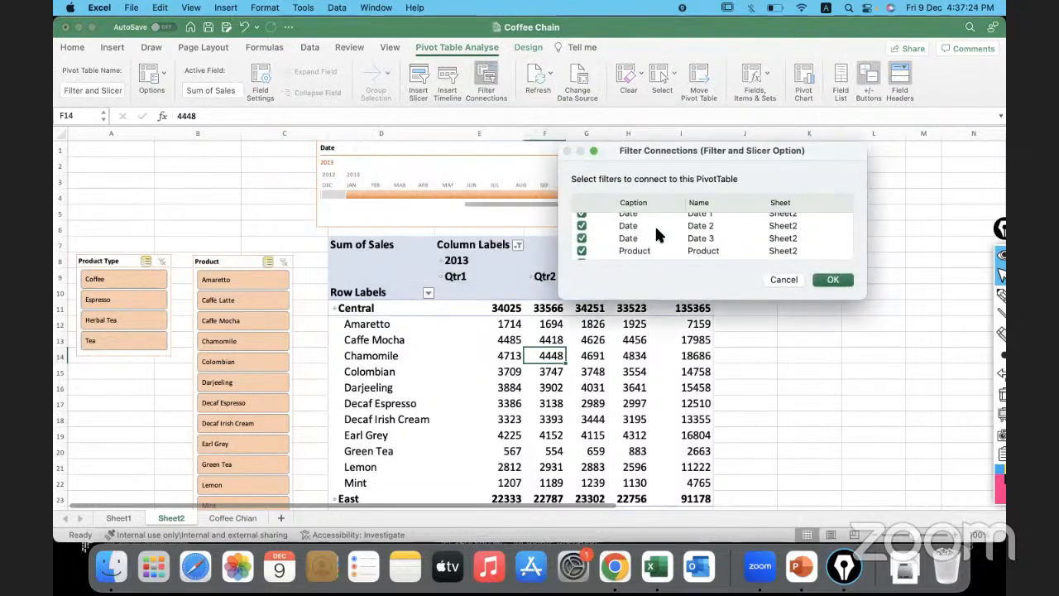
scroll(655, 239, "down", 2)
scroll(656, 244, "up", 4)
scroll(655, 239, "down", 3)
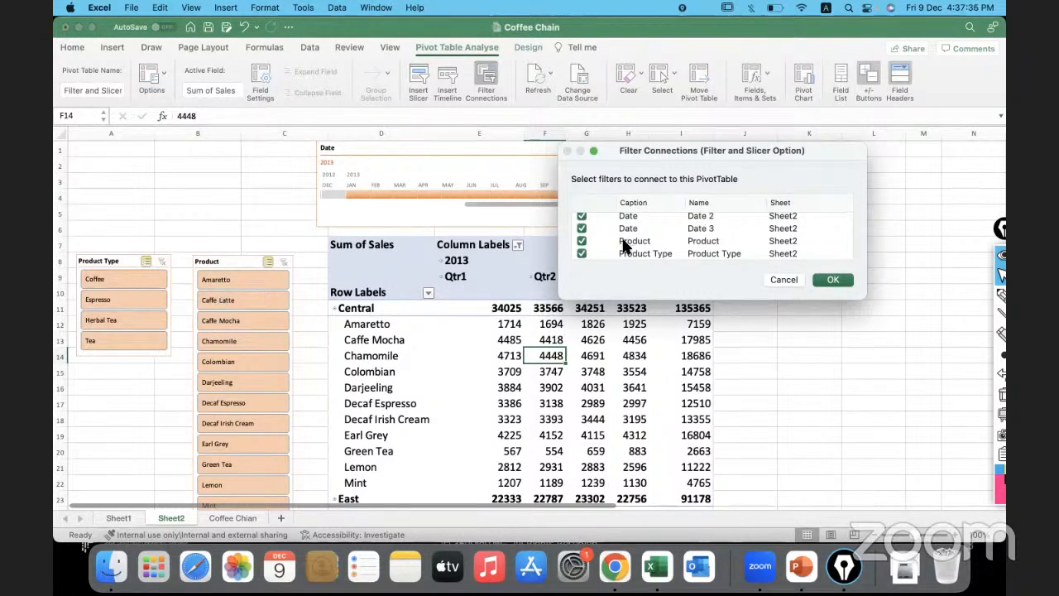
scroll(705, 236, "up", 2)
scroll(654, 242, "down", 2)
left_click(828, 281)
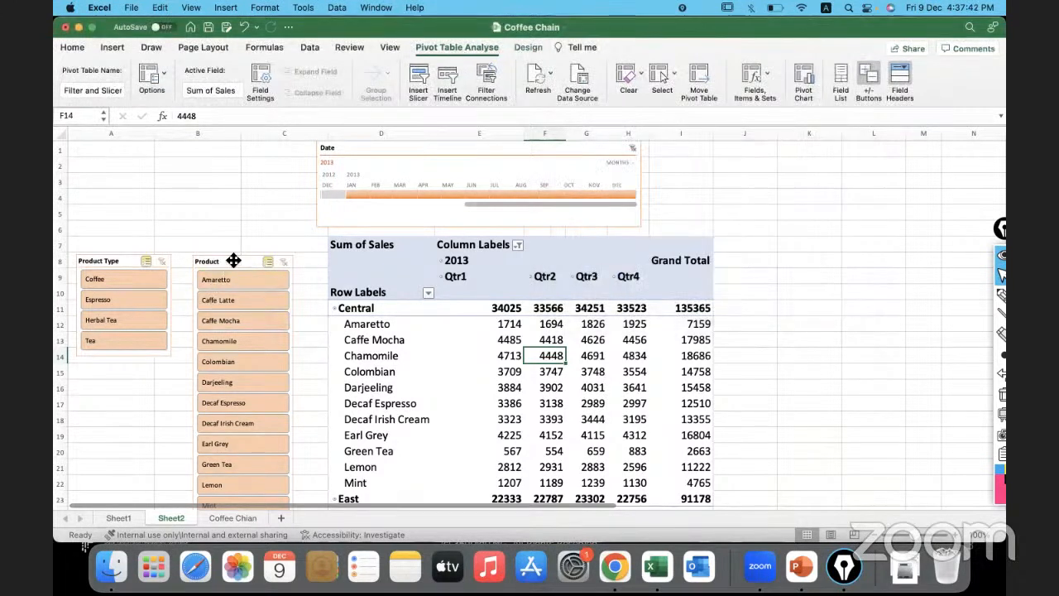
Review the Product slicer's naming, header and sorting settings without changing them, and bring up its formatting options.
left_click(230, 253)
right_click(231, 253)
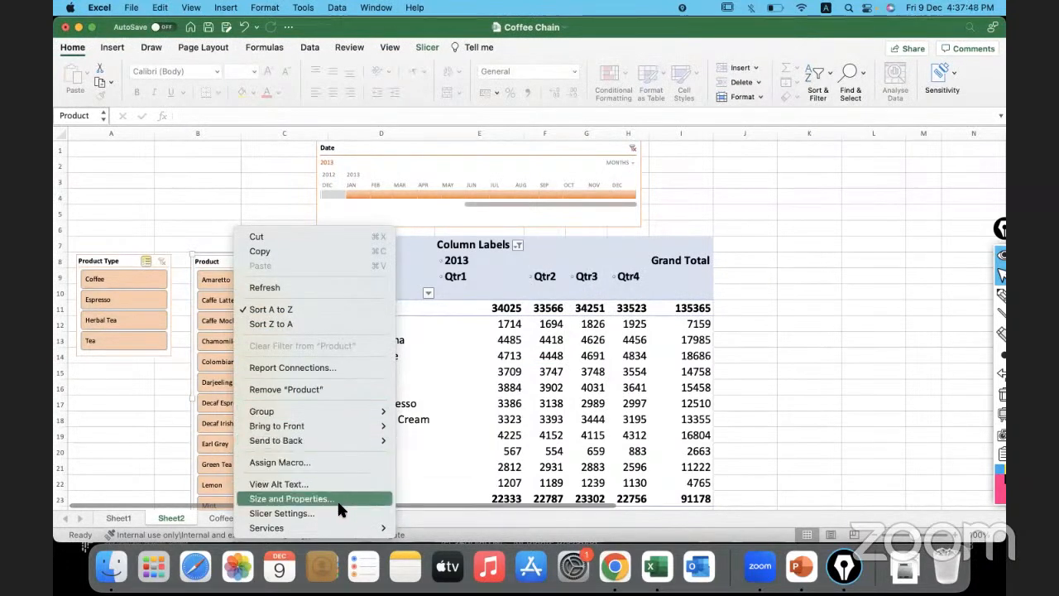
mouse_move(323, 529)
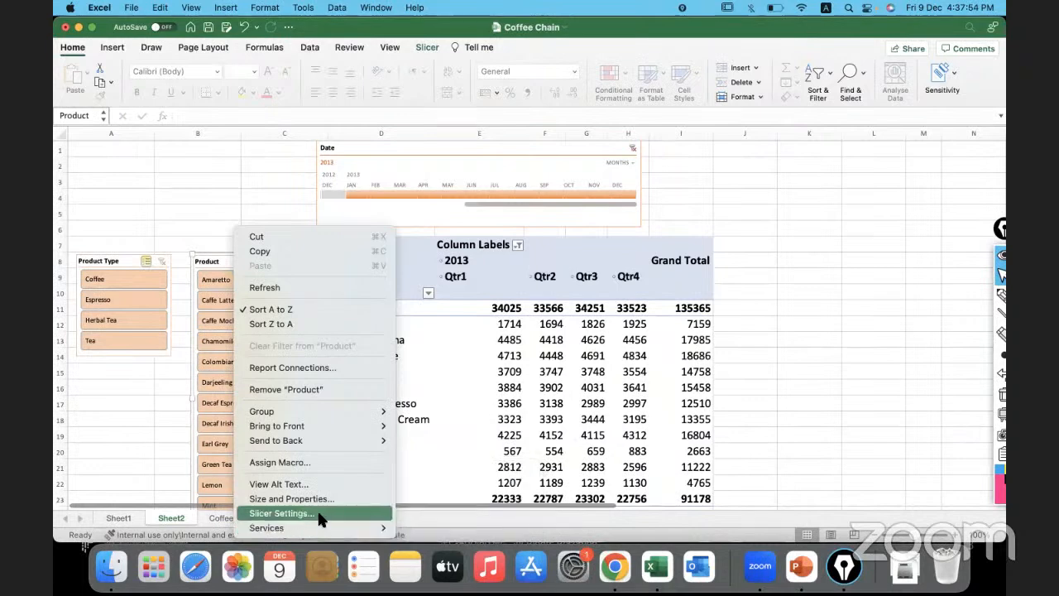
left_click(320, 515)
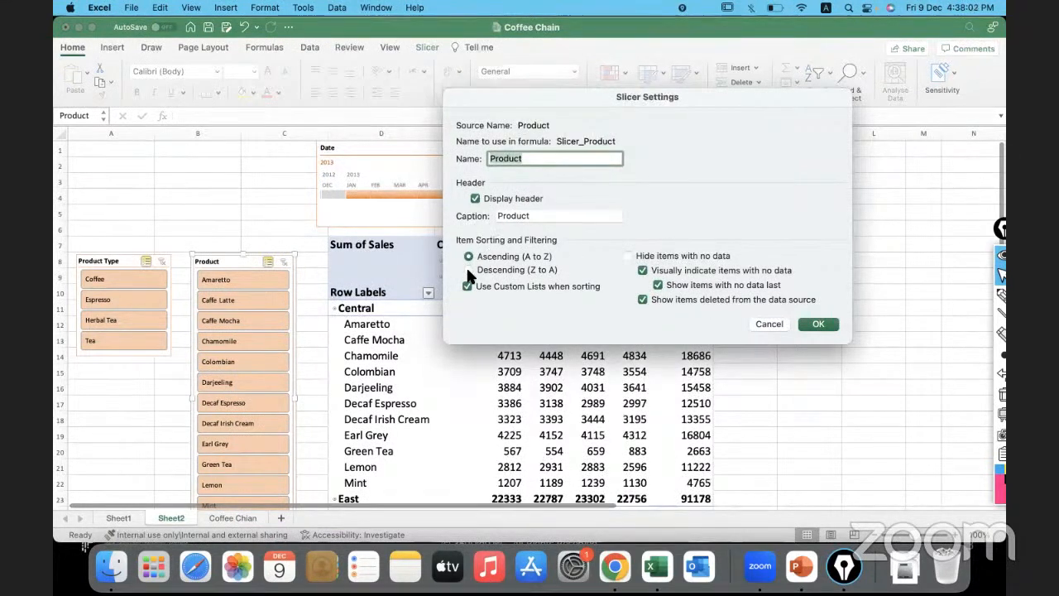
left_click(763, 322)
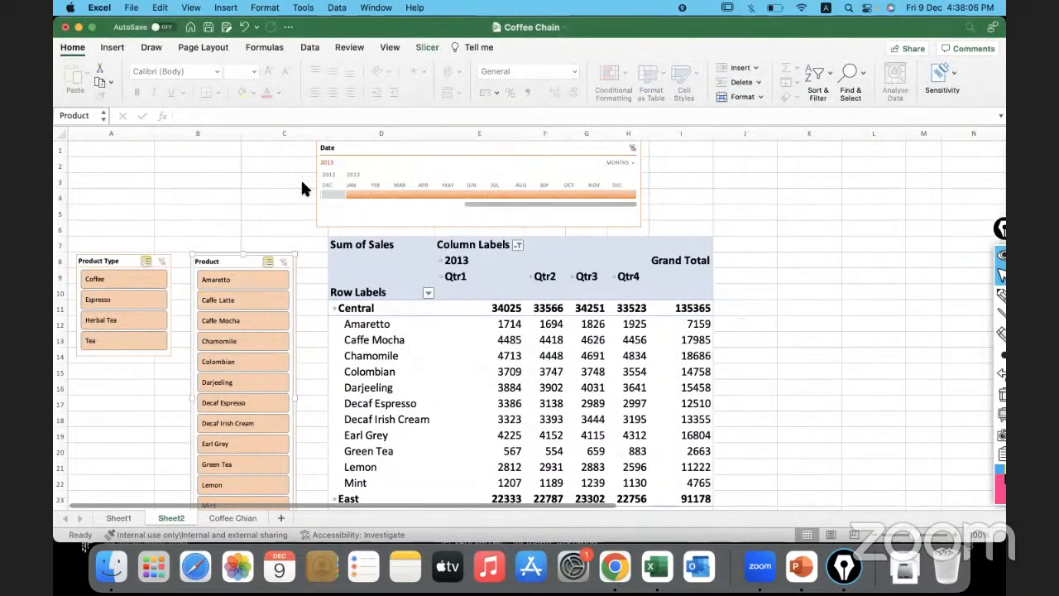
left_click(430, 46)
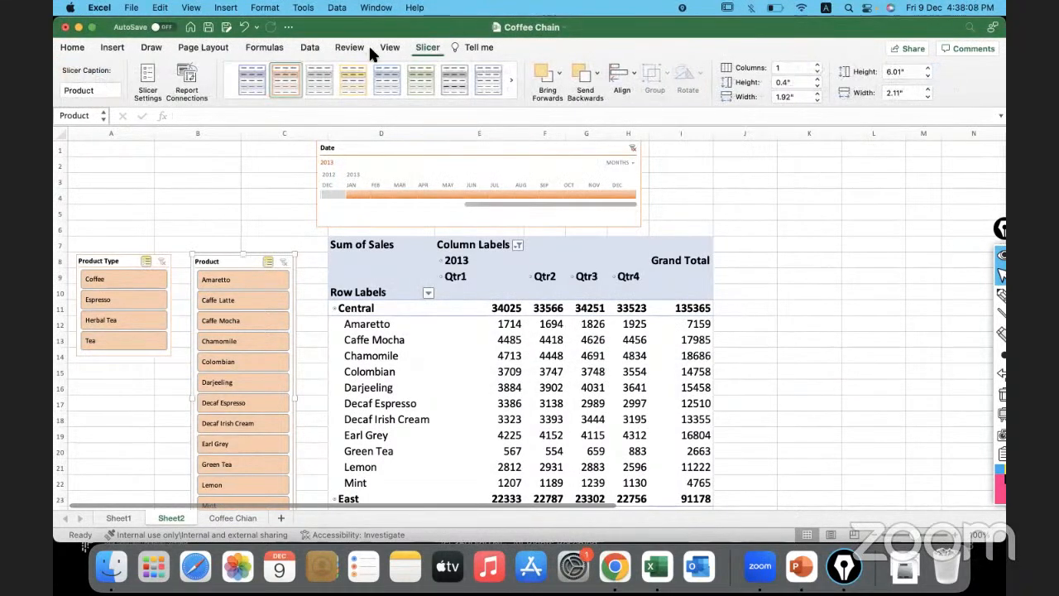
Sort the items of the Product slicer in descending order (Z to A).
left_click(149, 78)
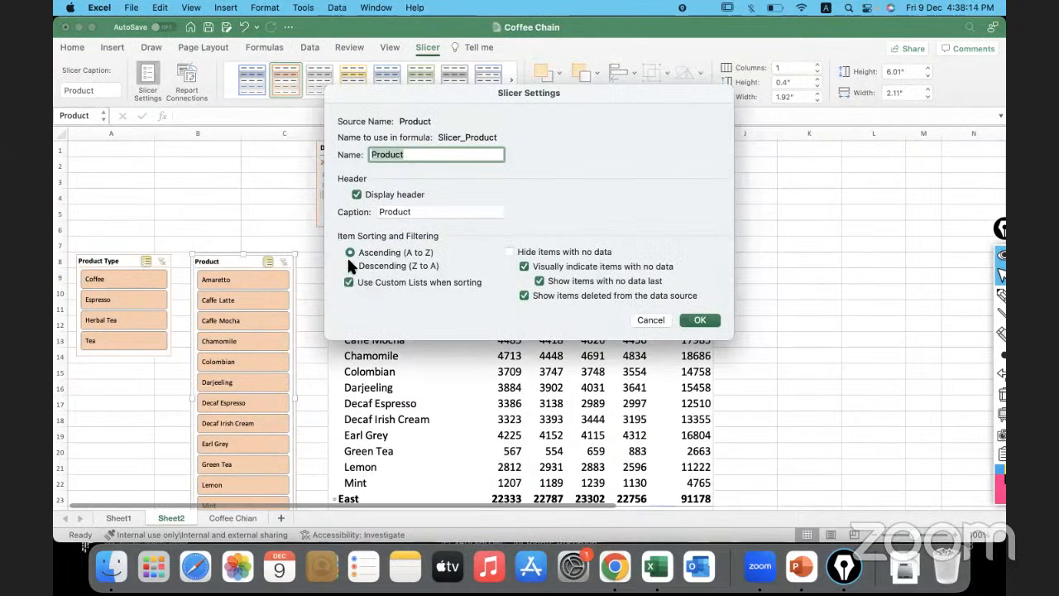
left_click(351, 265)
left_click(714, 322)
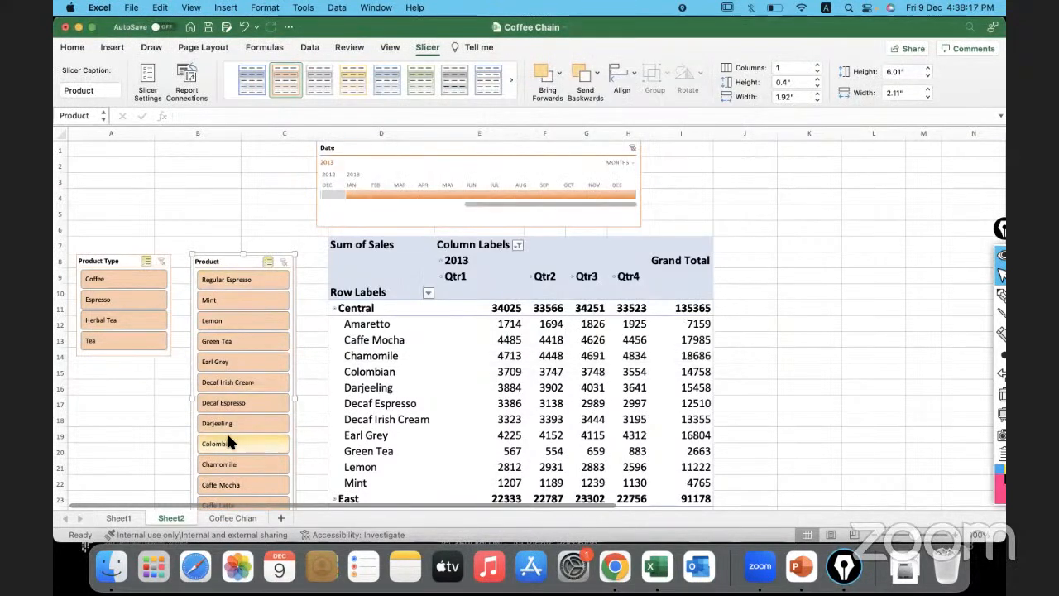
Return the Product slicer's item sorting to Ascending (A to Z), keeping its caption as Product.
left_click(148, 80)
left_click(349, 252)
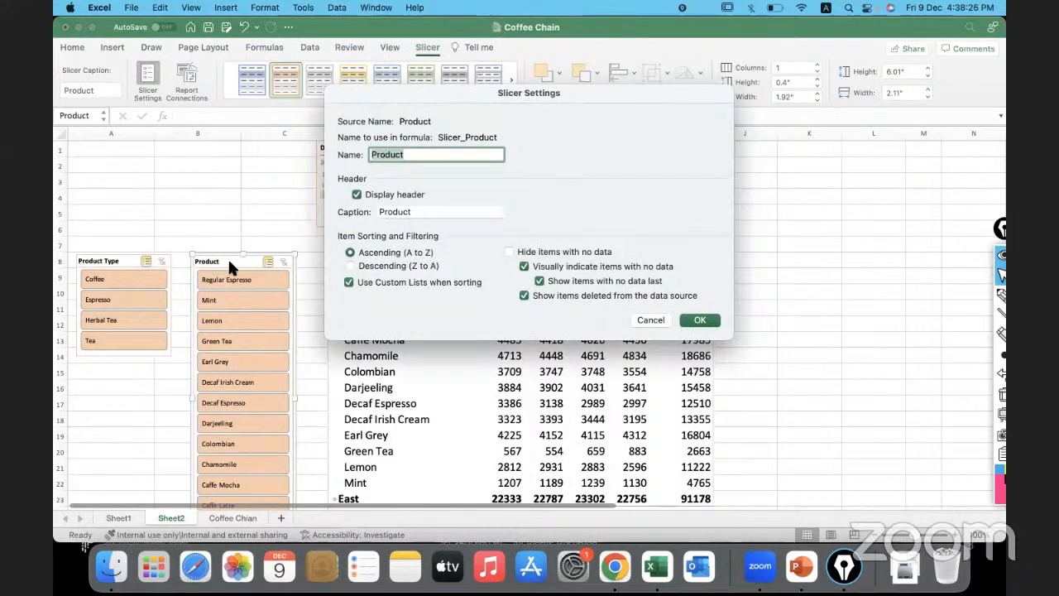
double_click(414, 213)
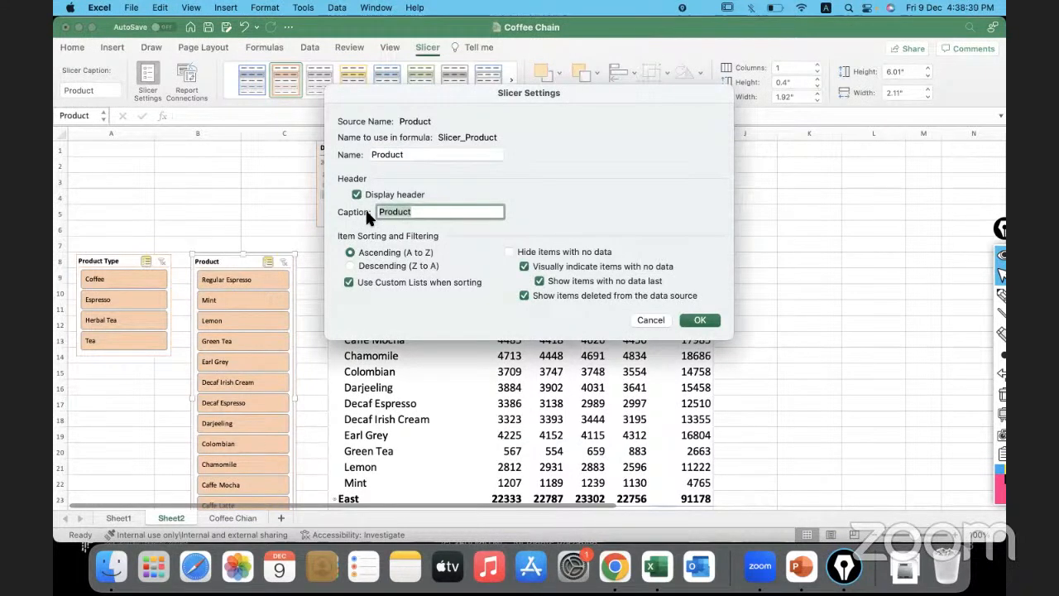
left_click(695, 320)
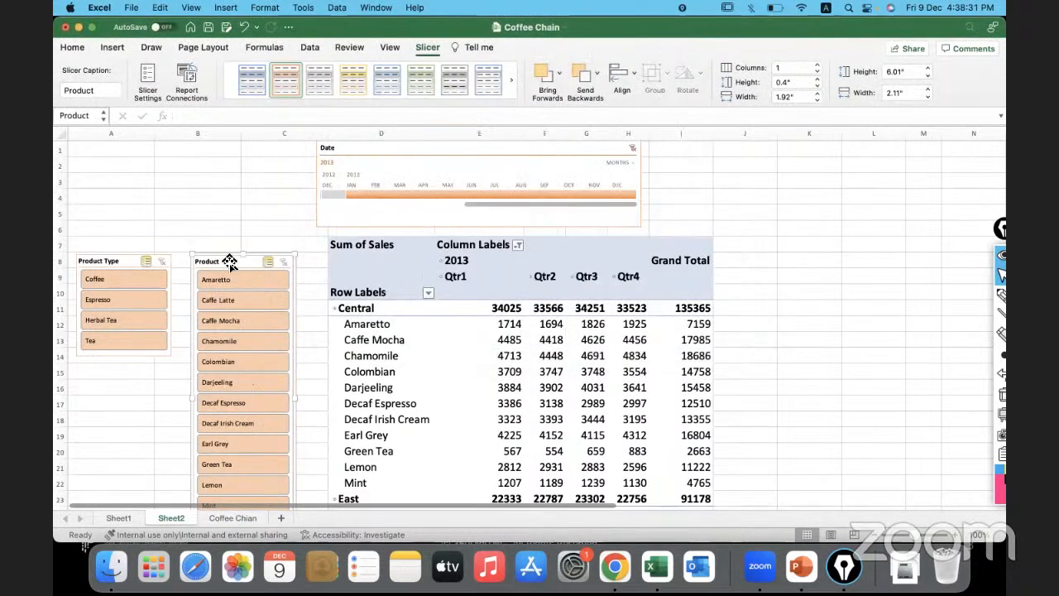
Review which PivotTables the Product slicer is connected to in Report Connections, leaving the connections as they are.
left_click(188, 87)
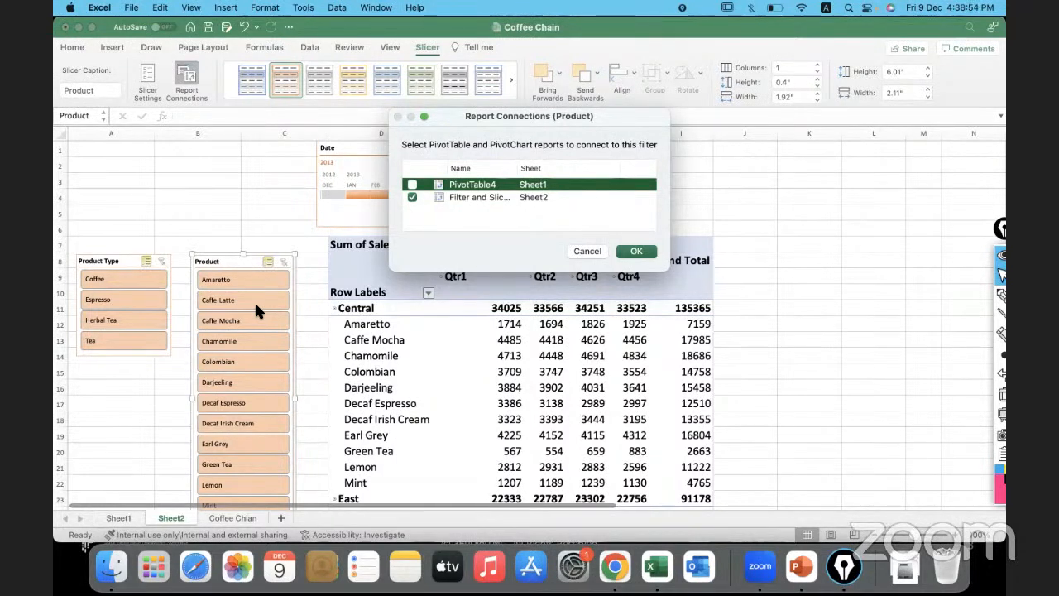
left_click(588, 251)
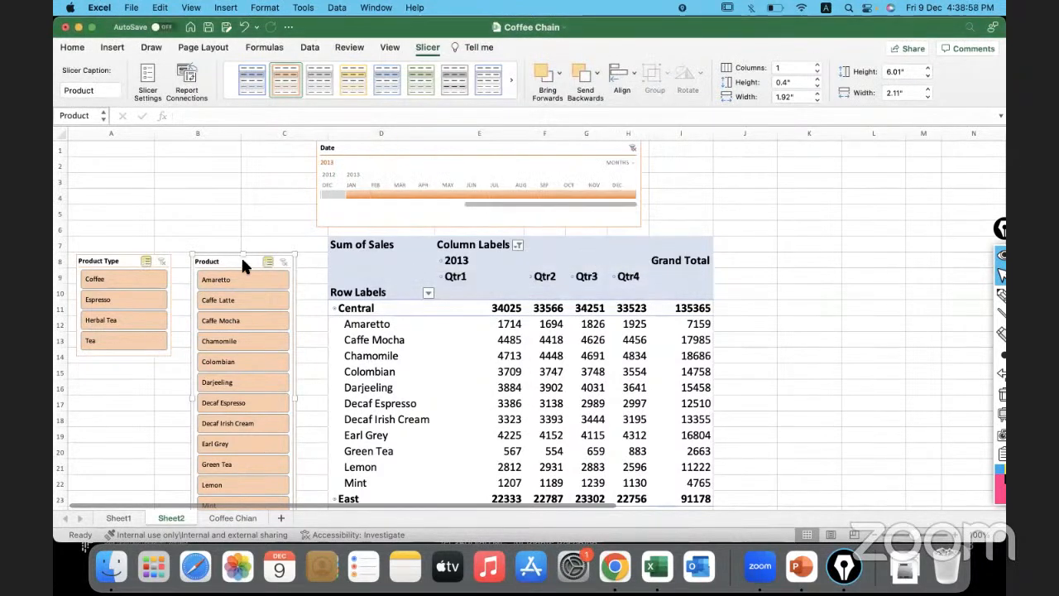
In the PivotTable on Sheet1, add Product to the rows directly below Years and remove Rank by Sales from the values.
left_click(123, 521)
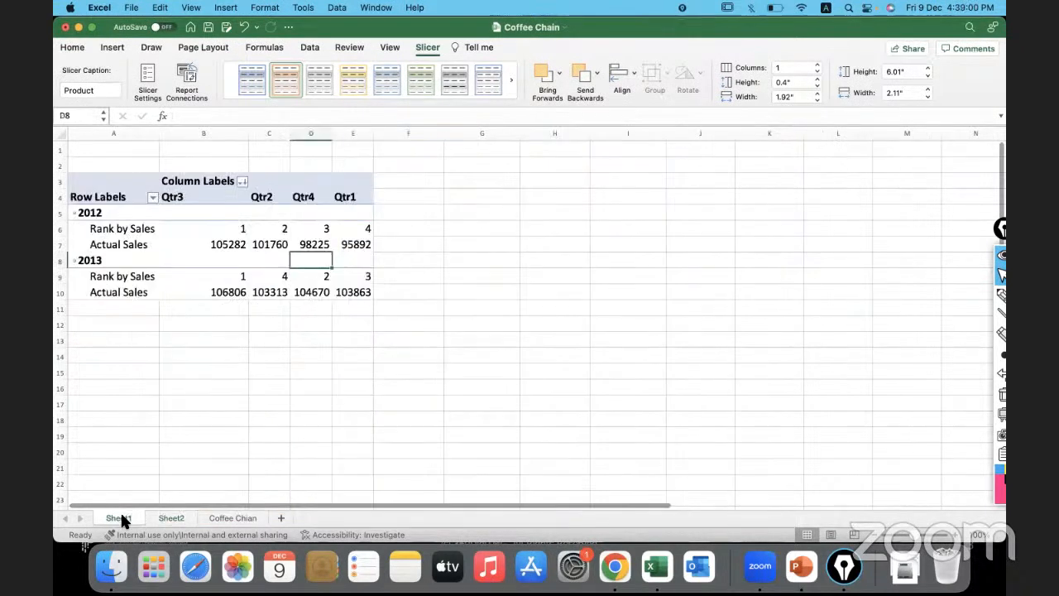
left_click(236, 230)
left_click(177, 257)
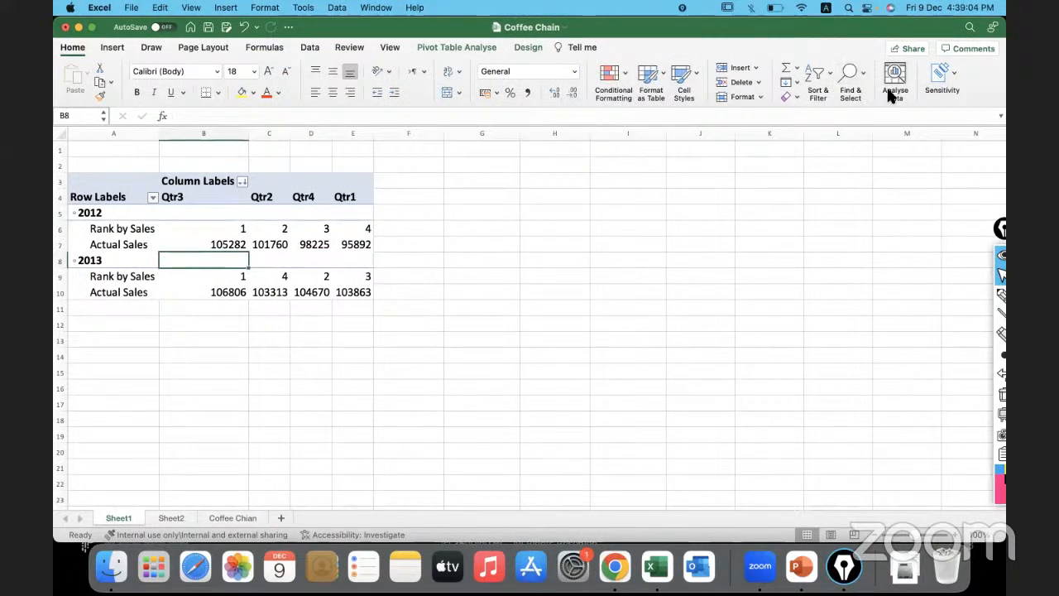
left_click(456, 47)
left_click(840, 76)
mouse_move(846, 218)
left_mouse_down()
mouse_move(858, 217)
mouse_move(934, 327)
mouse_move(942, 313)
mouse_move(831, 445)
mouse_move(848, 460)
mouse_move(950, 313)
mouse_move(941, 299)
mouse_move(882, 451)
mouse_move(866, 458)
left_mouse_up()
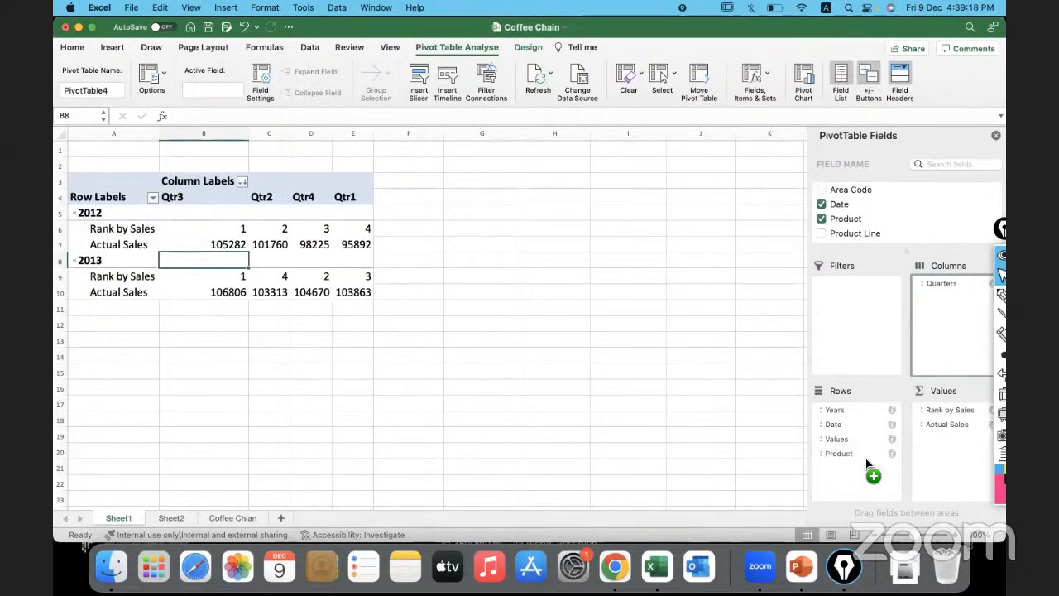
left_click_drag(866, 462, 845, 420)
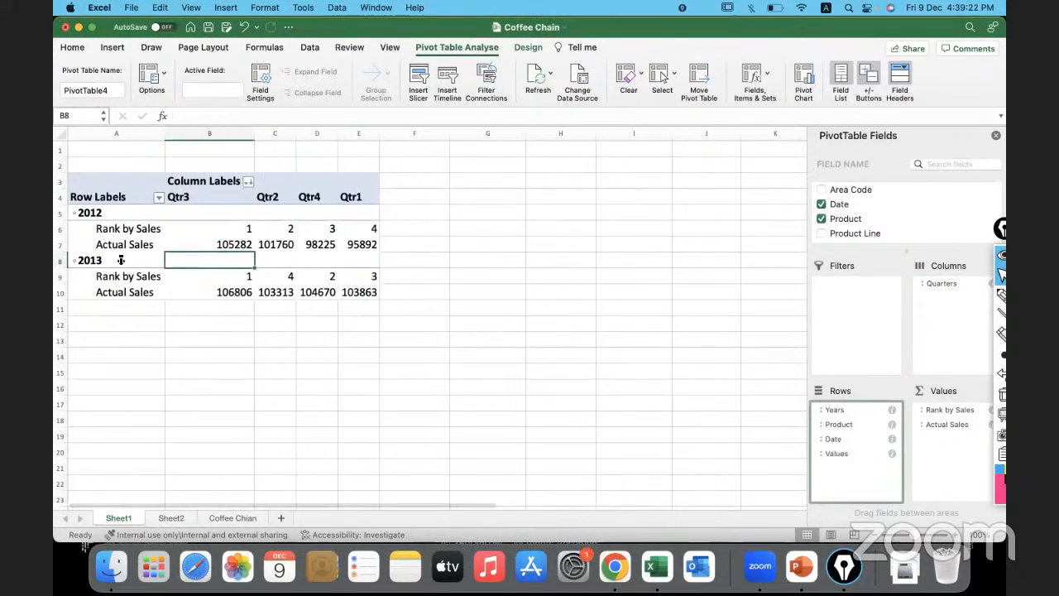
left_click(124, 372)
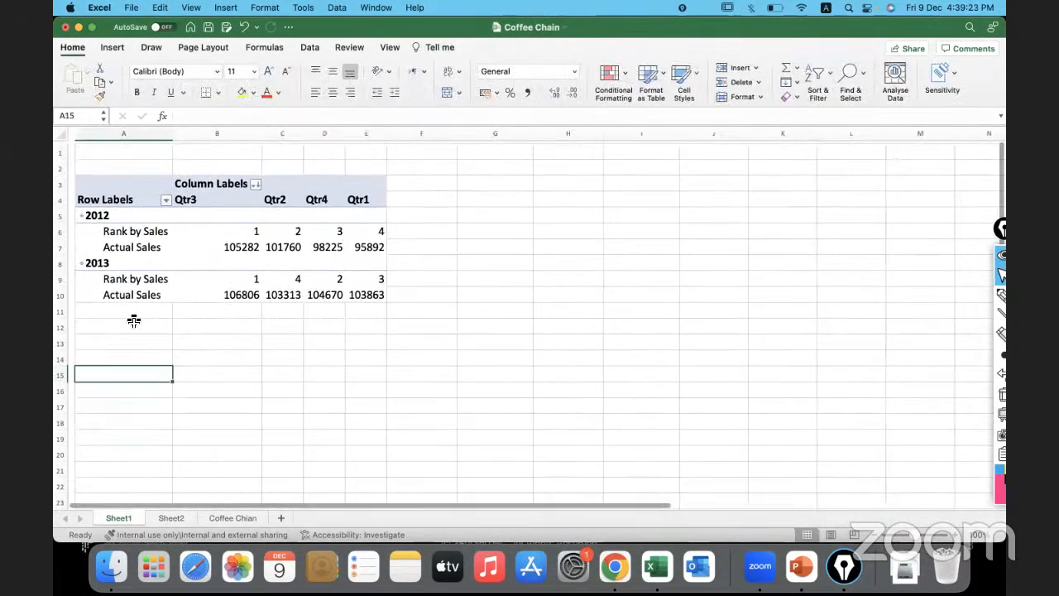
left_click(183, 279)
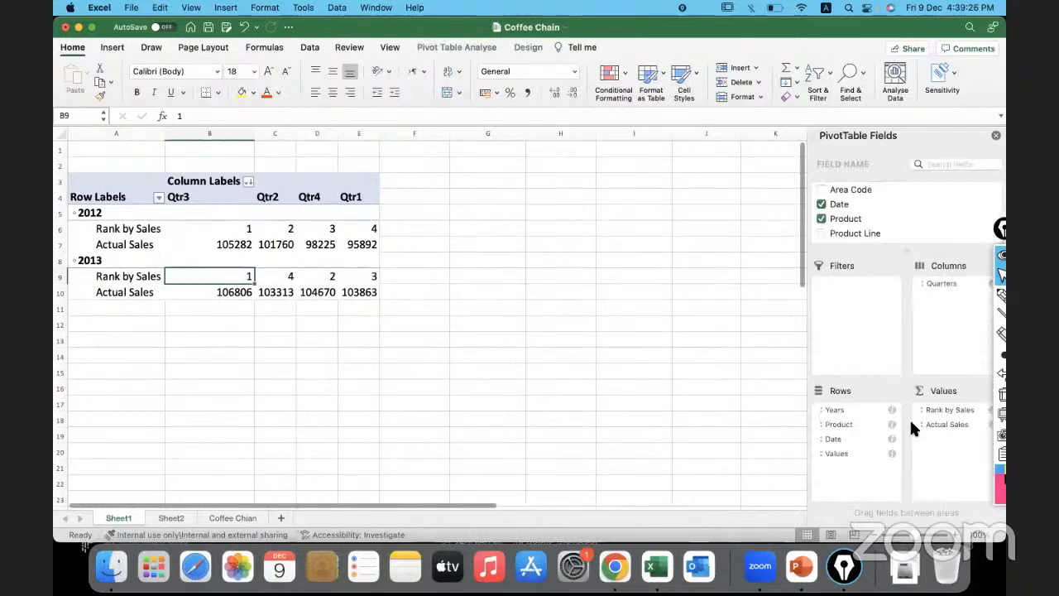
left_click_drag(939, 413, 600, 453)
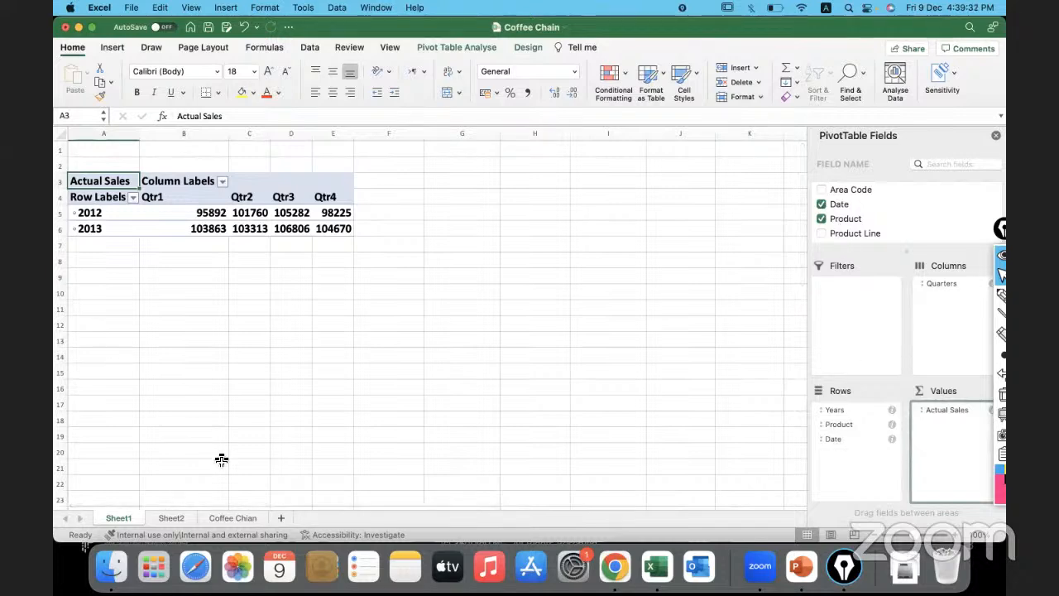
Create a PivotTable from Table1 on the Coffee Chian sheet and place it on a new worksheet.
left_click(226, 519)
left_click(315, 313)
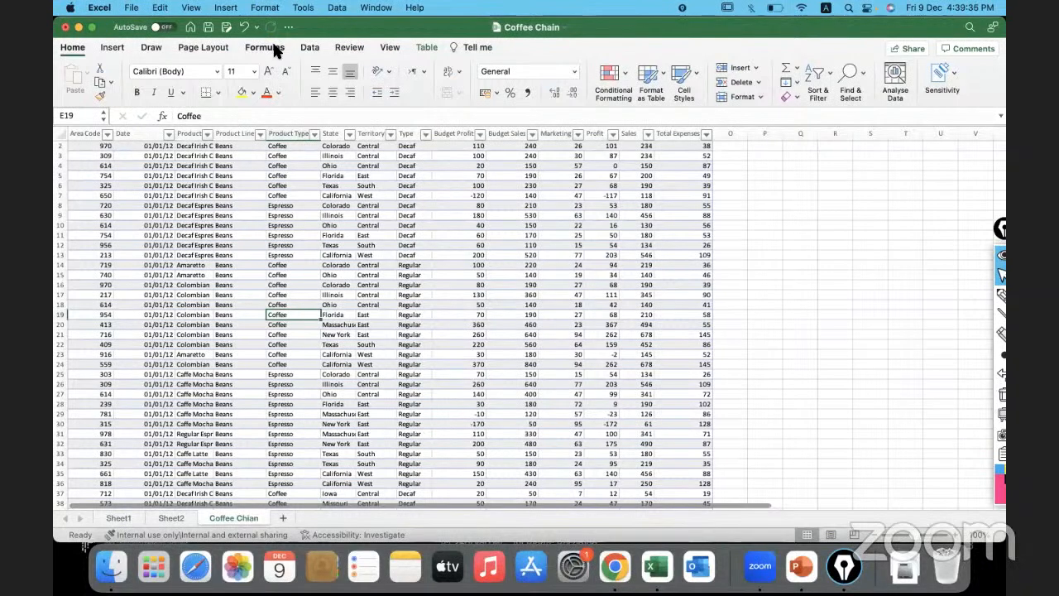
left_click(424, 47)
left_click(190, 68)
left_click(653, 307)
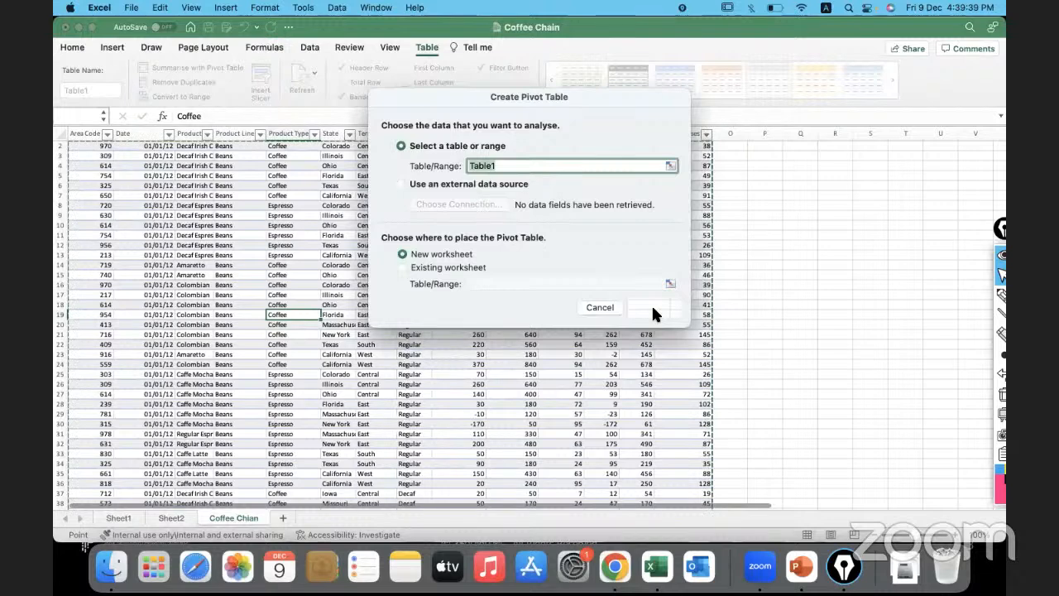
Rename the new PivotTable worksheet as product Data.
double_click(233, 520)
type("produc")
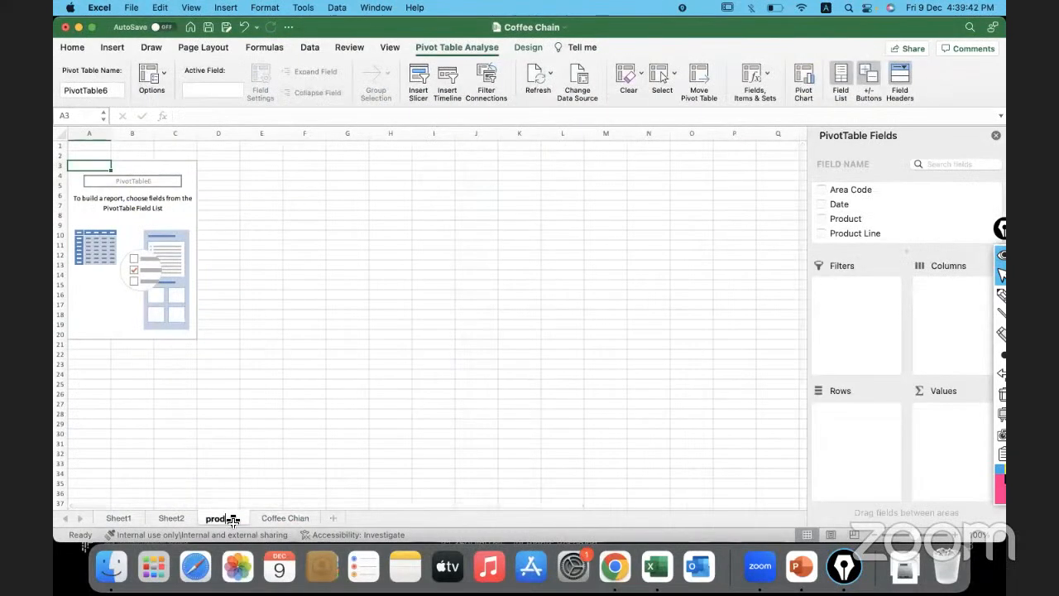
type("t Data")
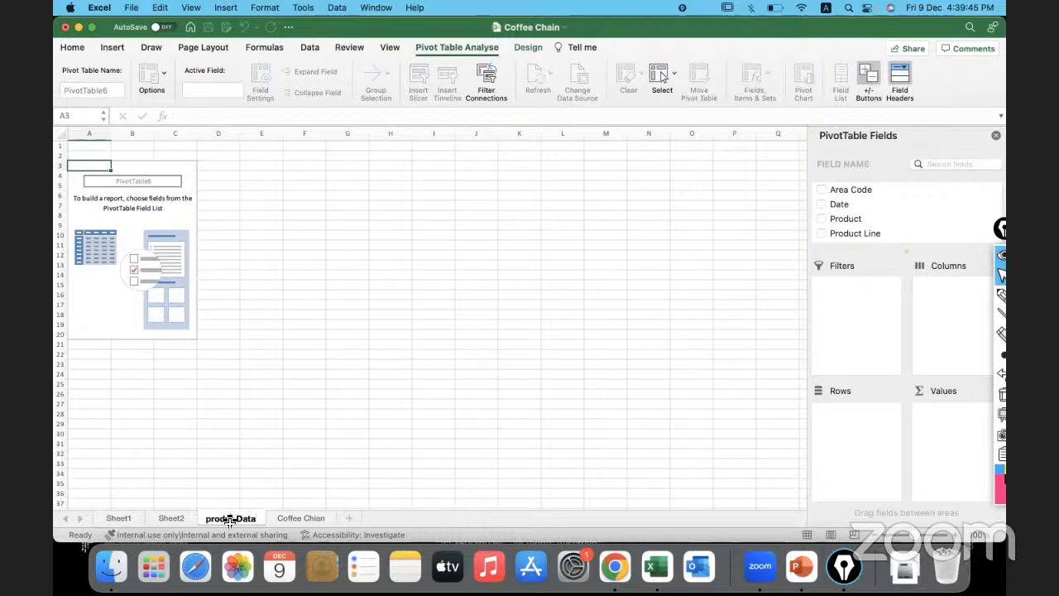
key("Return")
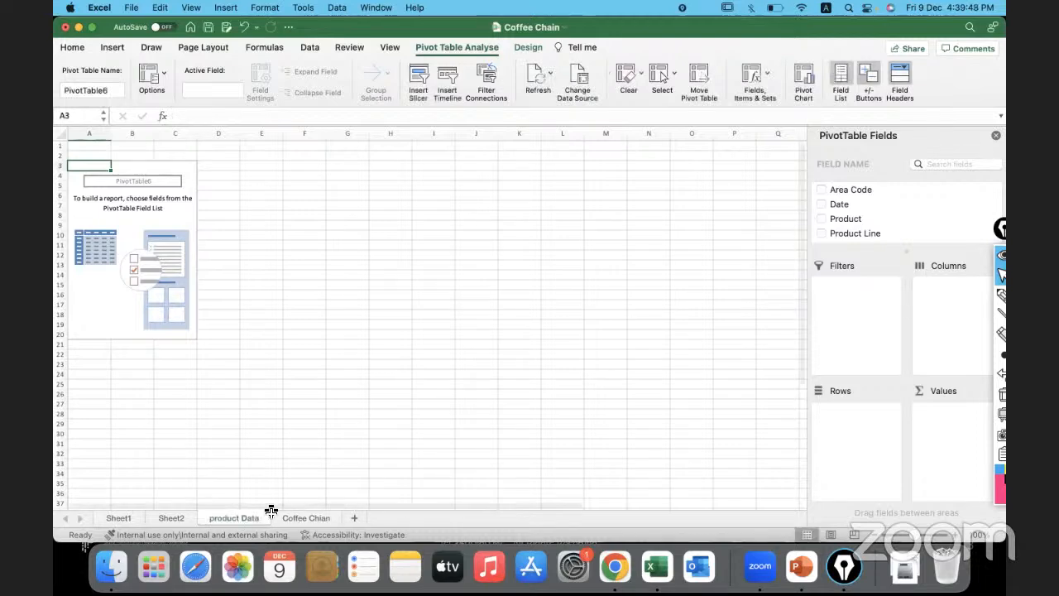
Build the product Data PivotTable with Product in the rows and the sum of Profit in the values.
left_click_drag(846, 219, 856, 434)
scroll(866, 218, "down", 5)
scroll(843, 198, "up", 1)
left_click_drag(836, 205, 952, 421)
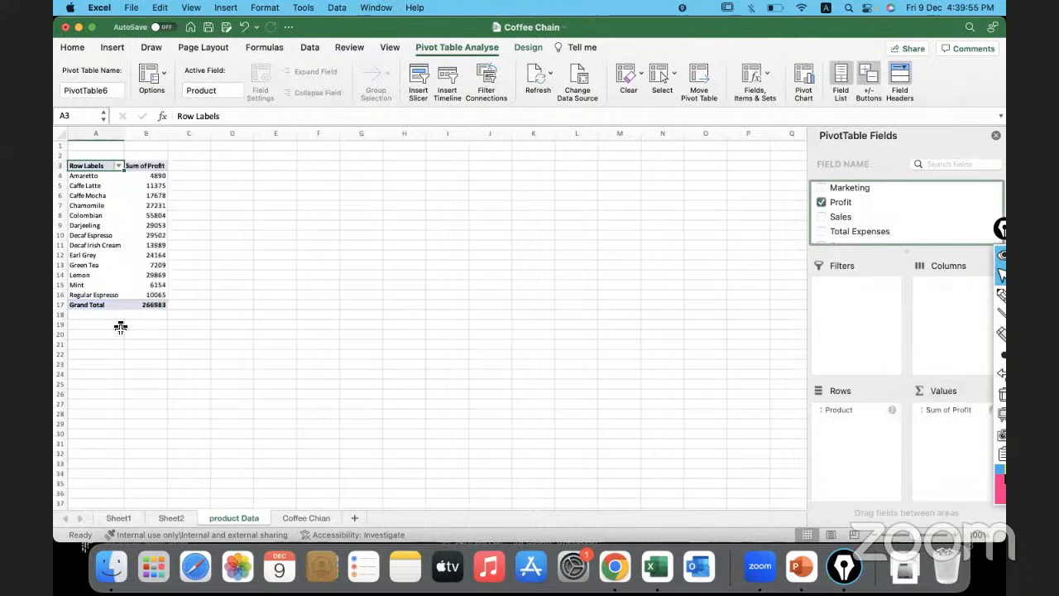
Set the font size of the entire product Data PivotTable to 20.
left_click(170, 260)
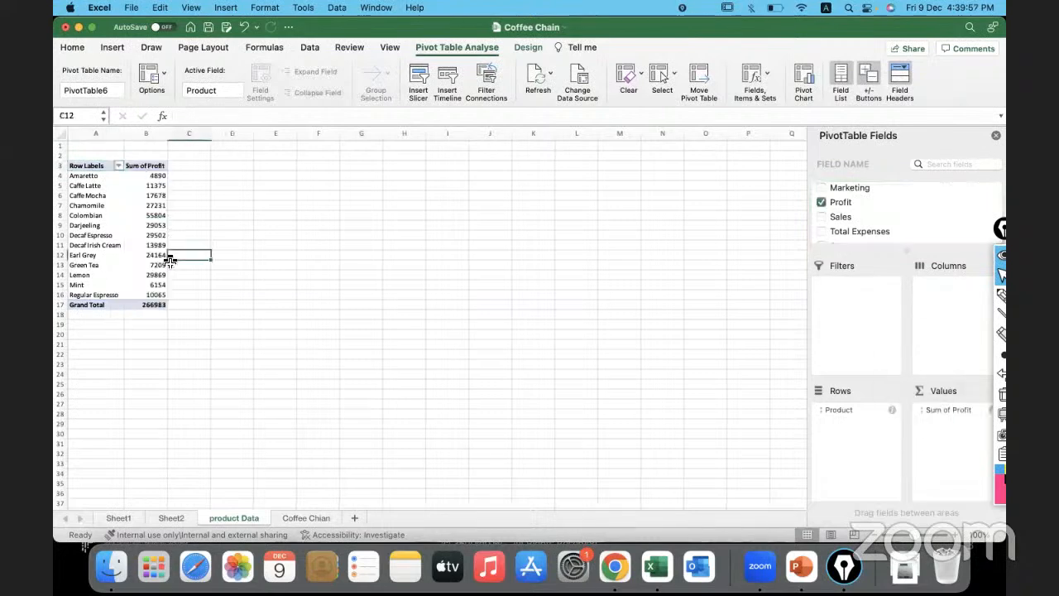
left_click(133, 235)
key("super+a")
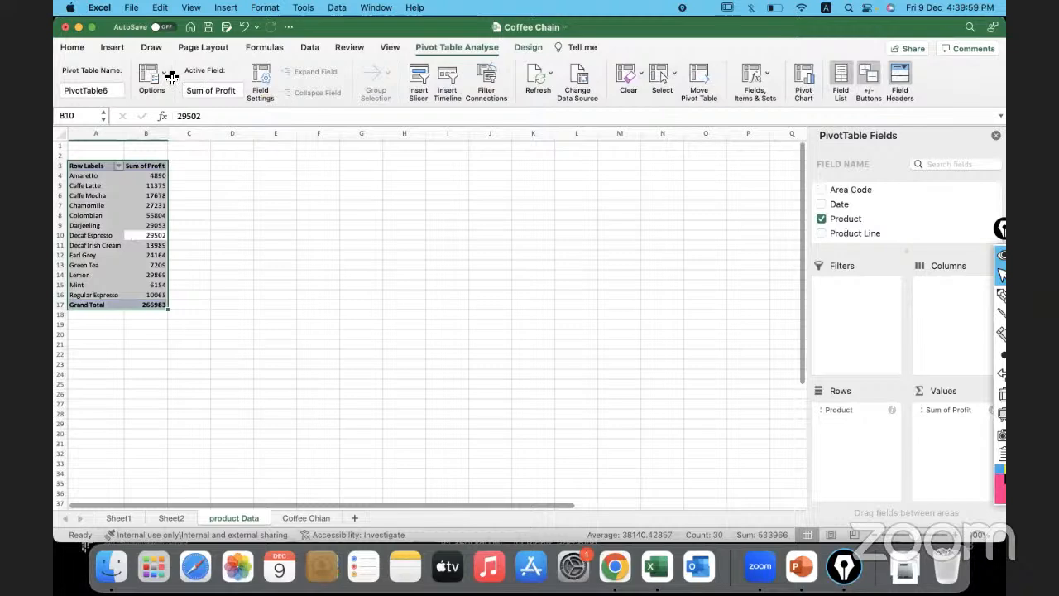
left_click(73, 47)
left_click(254, 71)
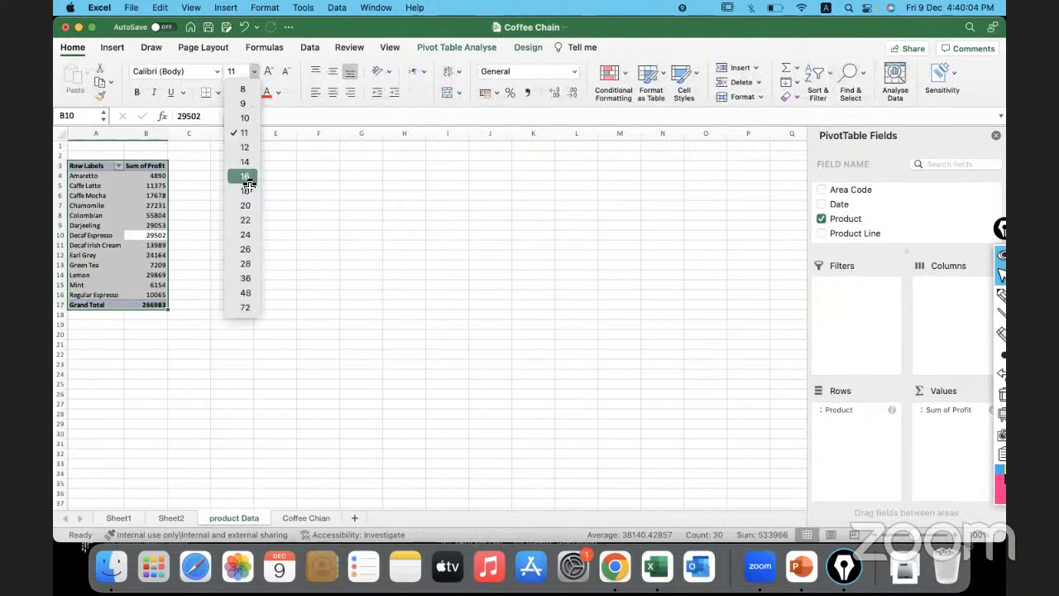
left_click(245, 206)
Autofit the widths of columns A and B to the PivotTable's contents.
left_click_drag(104, 133, 158, 134)
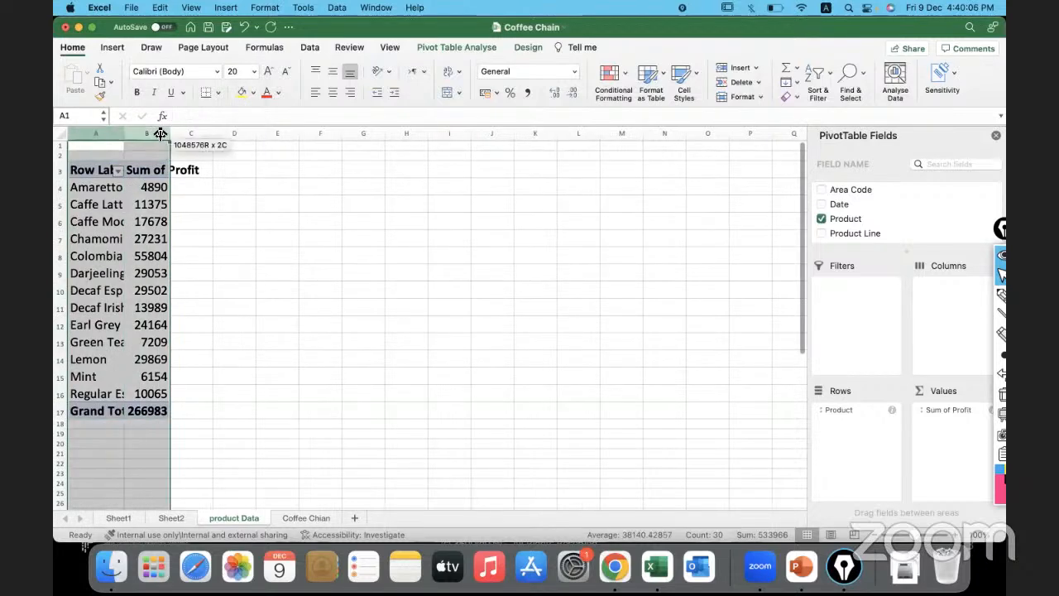
double_click(158, 134)
left_click_drag(189, 204, 189, 312)
left_click(189, 311)
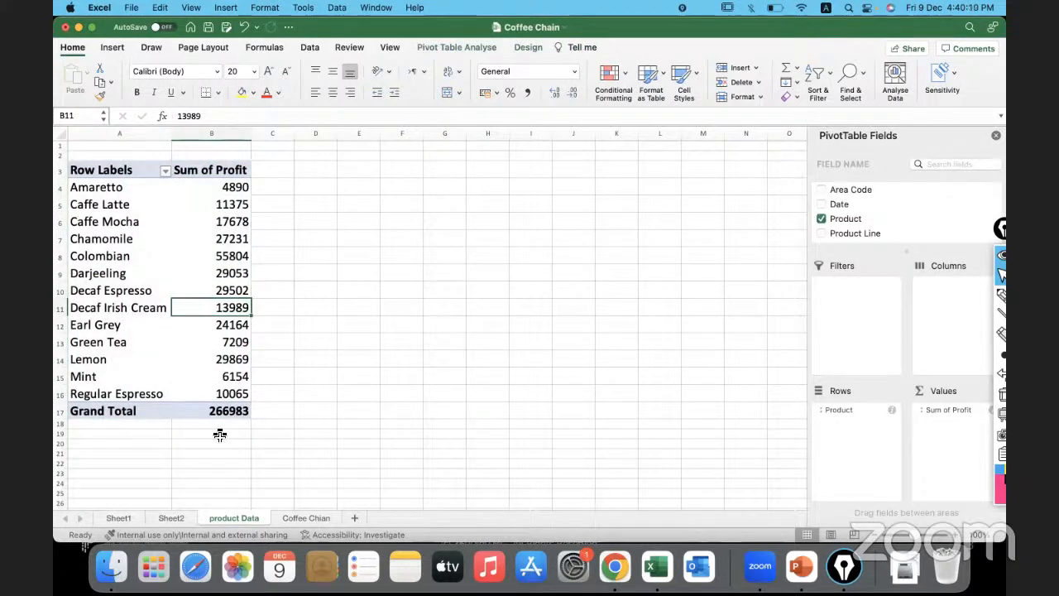
On Sheet2, filter the Product slicer to Amaretto and extend the Date timeline's selection back to January 2012, ending in December 2013.
left_click(168, 517)
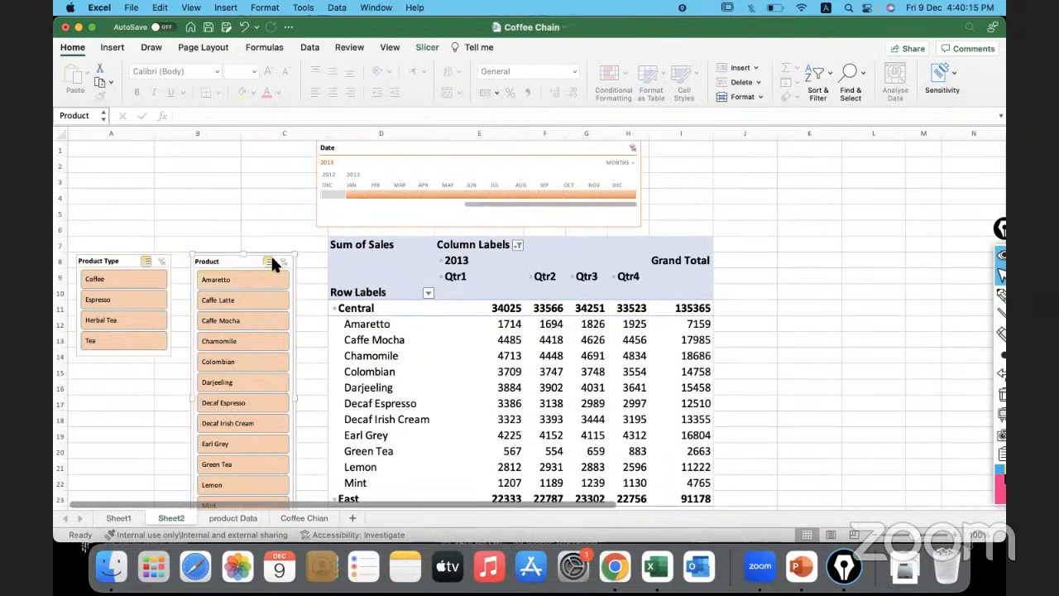
left_click(246, 281)
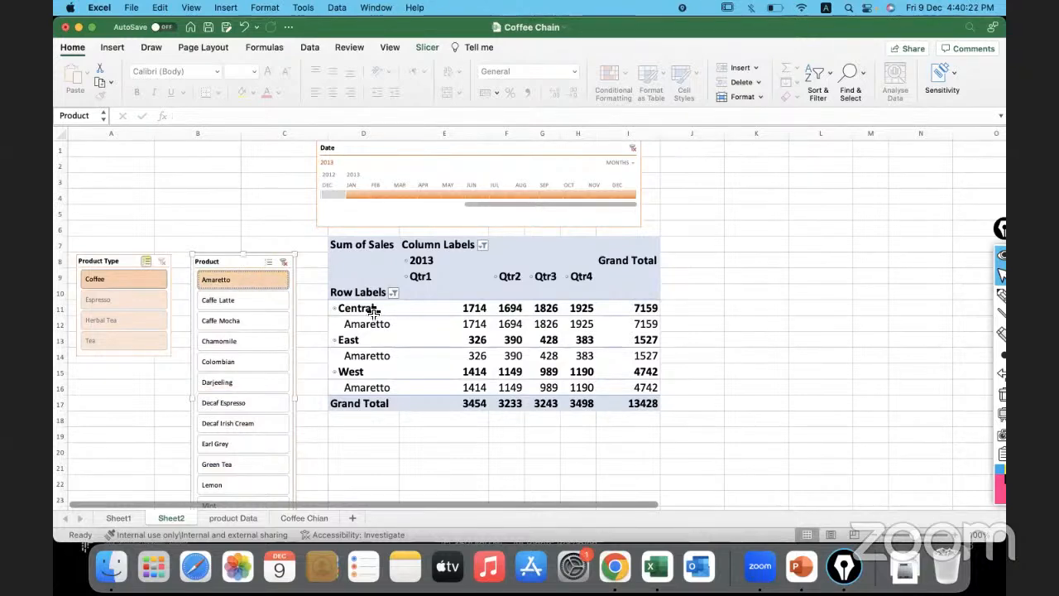
mouse_move(346, 195)
left_mouse_down()
mouse_move(357, 195)
mouse_move(346, 195)
left_mouse_up()
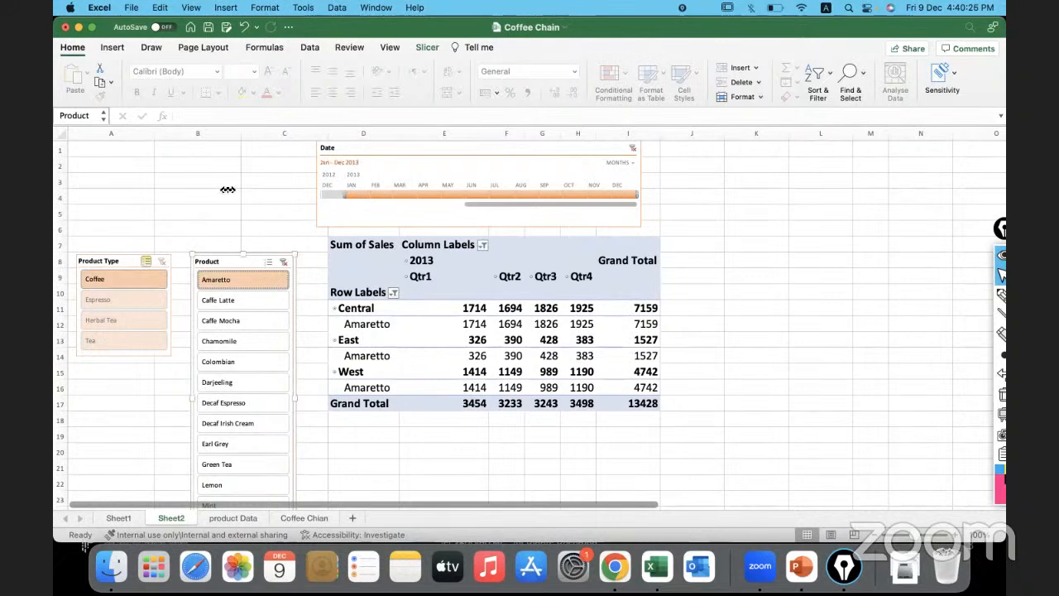
left_click_drag(468, 204, 359, 205)
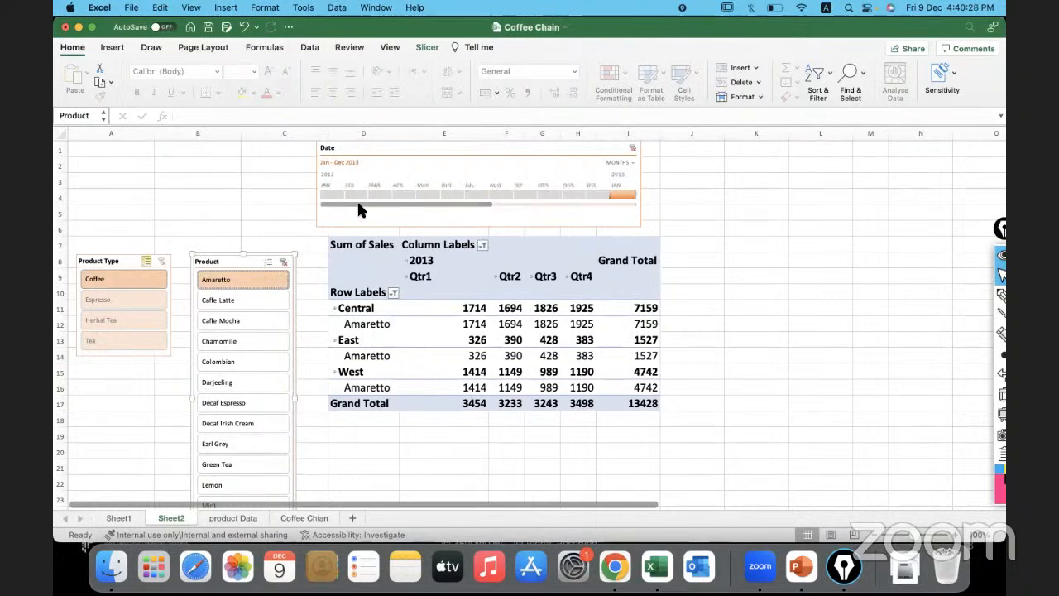
left_click_drag(613, 194, 284, 206)
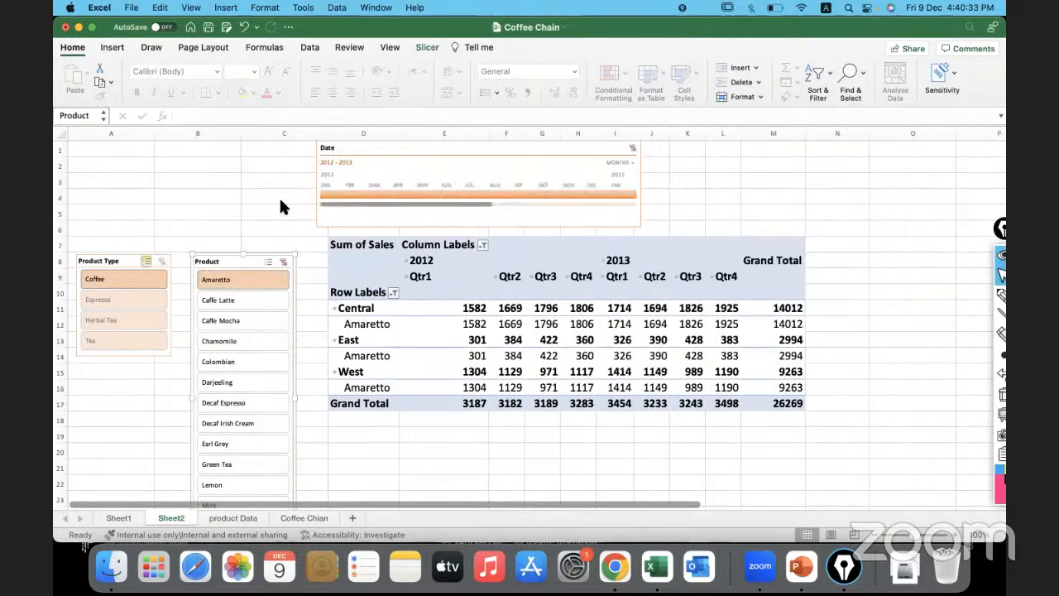
left_click_drag(361, 207, 331, 206)
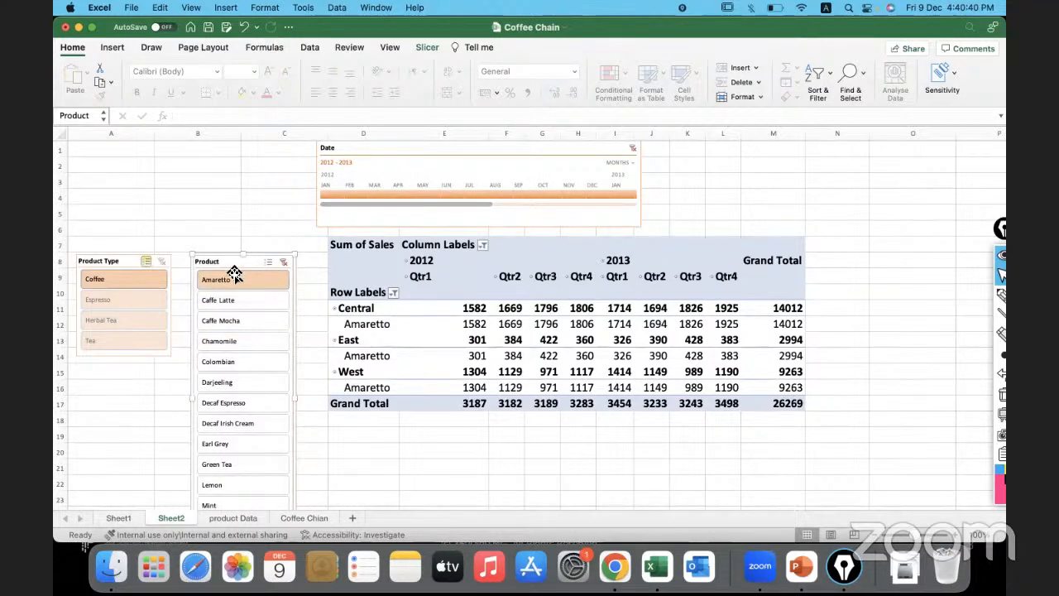
Compare the product Data PivotTable with the Amaretto-filtered PivotTable on Sheet2.
left_click(249, 517)
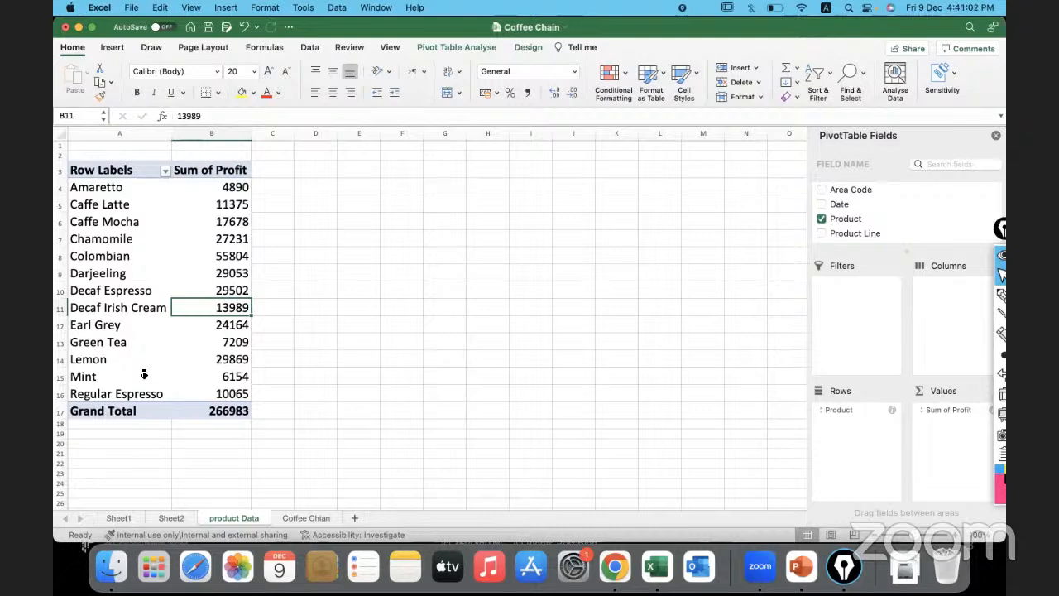
left_click(167, 520)
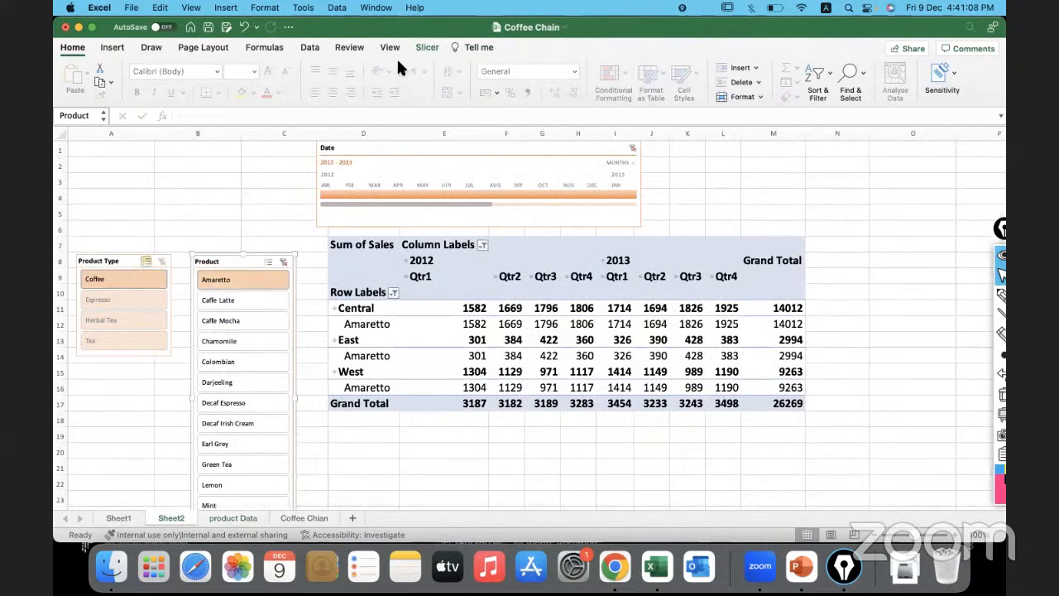
left_click(478, 308)
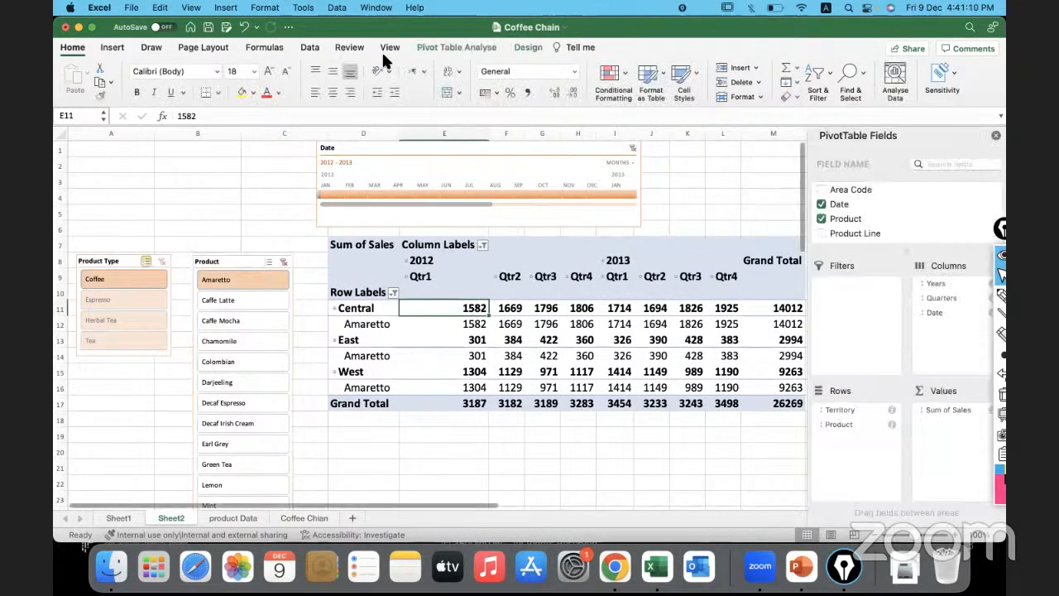
left_click(447, 49)
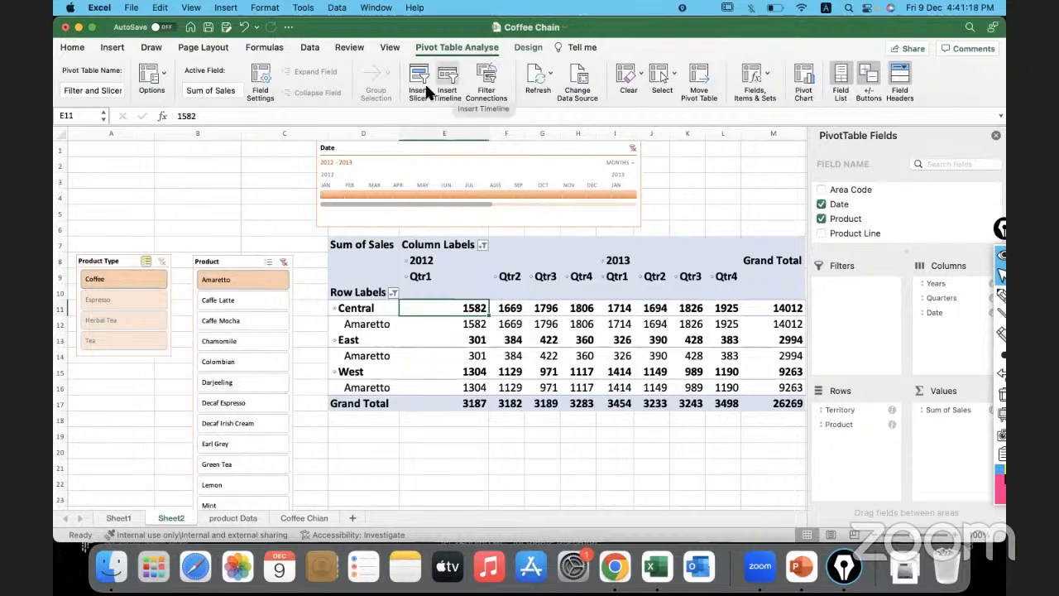
left_click(469, 48)
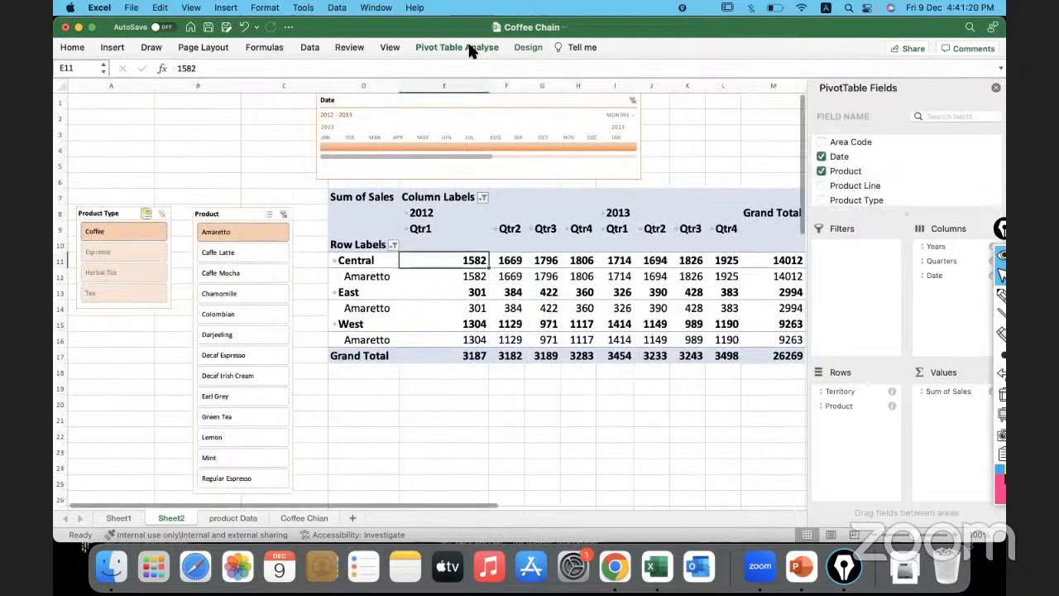
Open the Product slicer's report connections and select PivotTable6 on the product Data sheet as an additional connection.
left_click(236, 208)
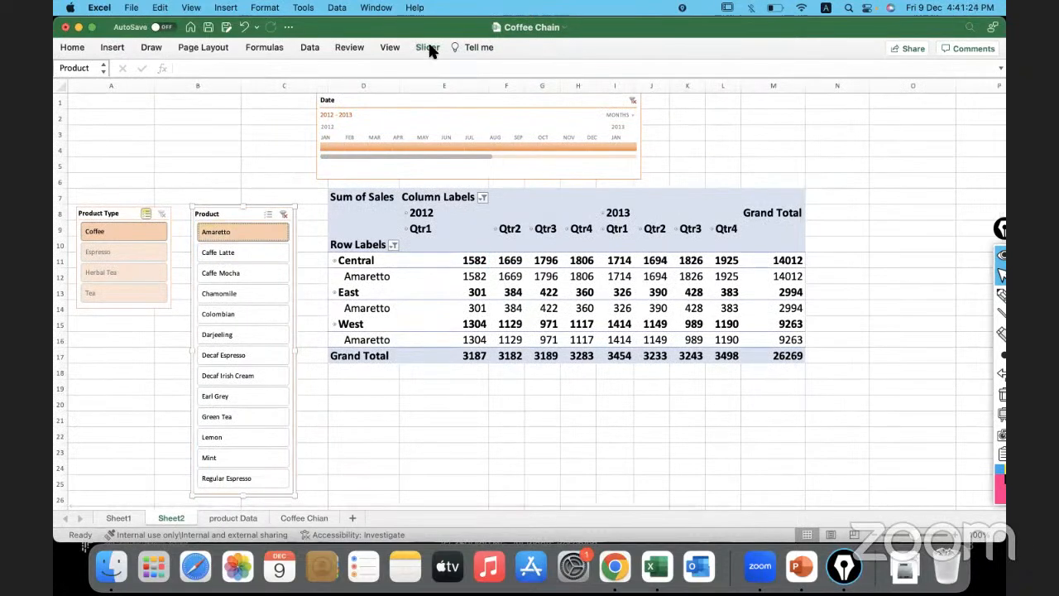
left_click(428, 47)
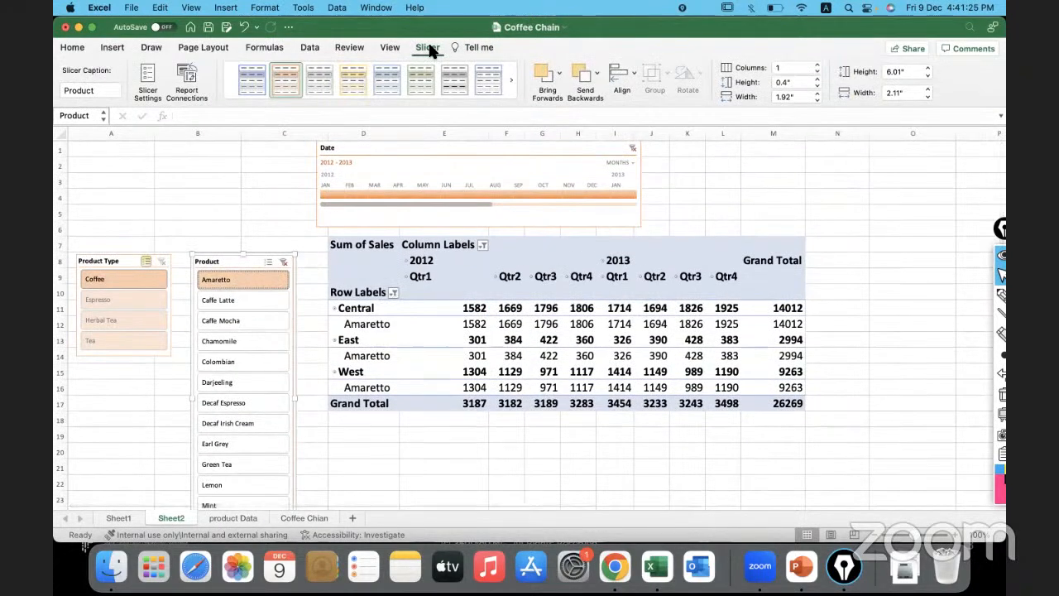
left_click(189, 84)
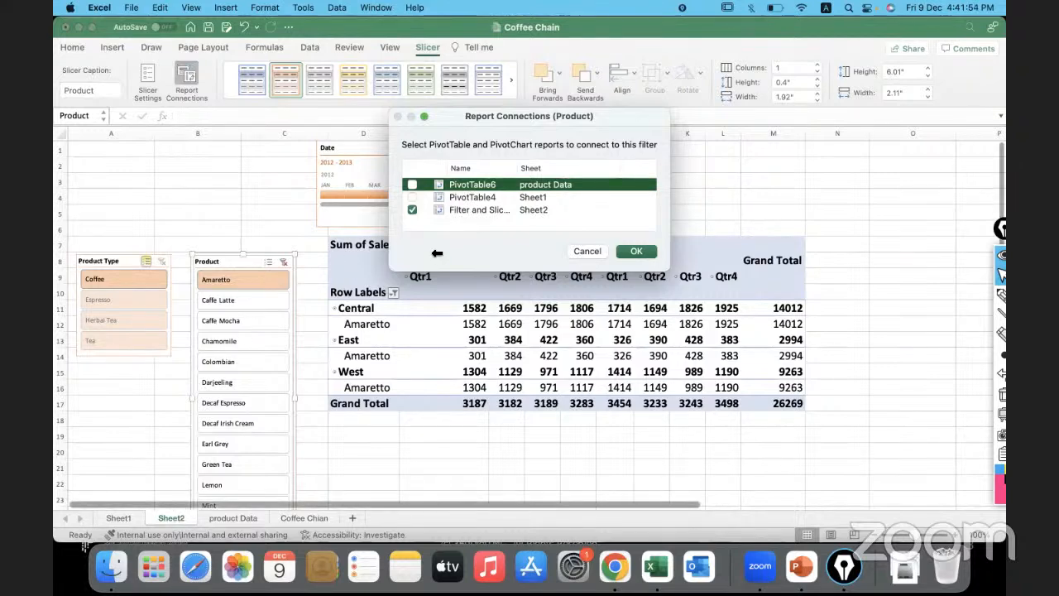
left_click(412, 184)
Mark the product Data and Sheet2 connections, their sheet names and the Product slicer with pen annotations, and erase all the marks.
left_click(1000, 291)
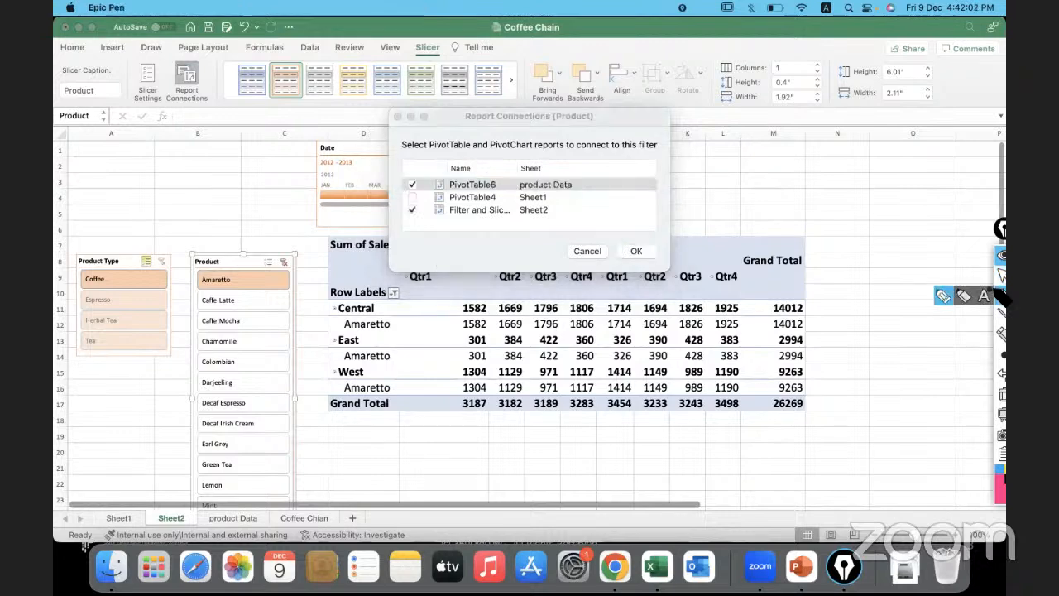
mouse_move(265, 515)
left_mouse_down()
mouse_move(196, 520)
mouse_move(264, 526)
mouse_move(257, 507)
left_mouse_up()
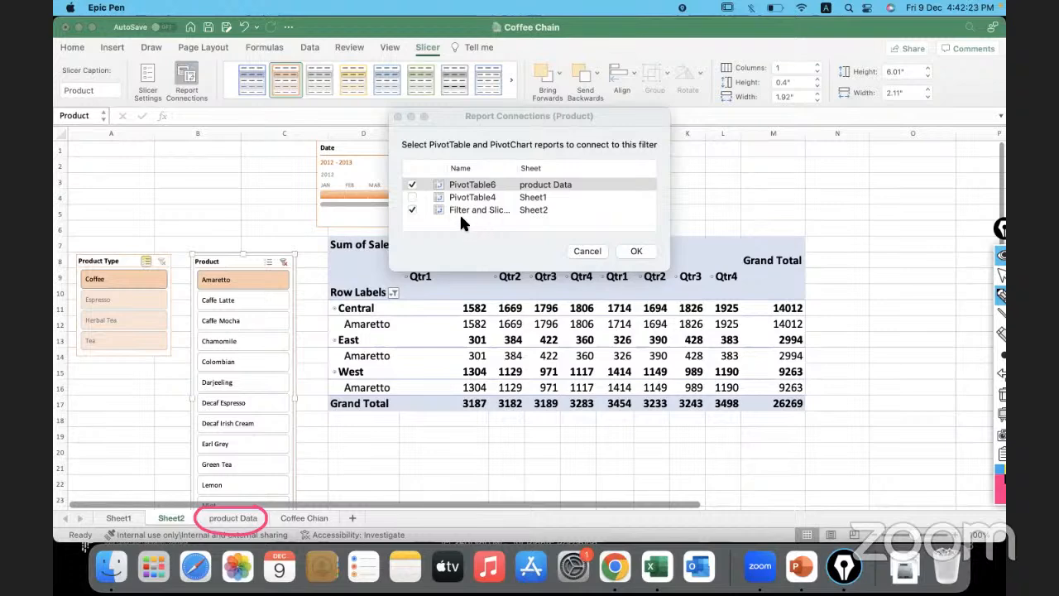
left_click(1001, 290)
left_click_drag(517, 222, 563, 221)
left_click_drag(152, 509, 188, 456)
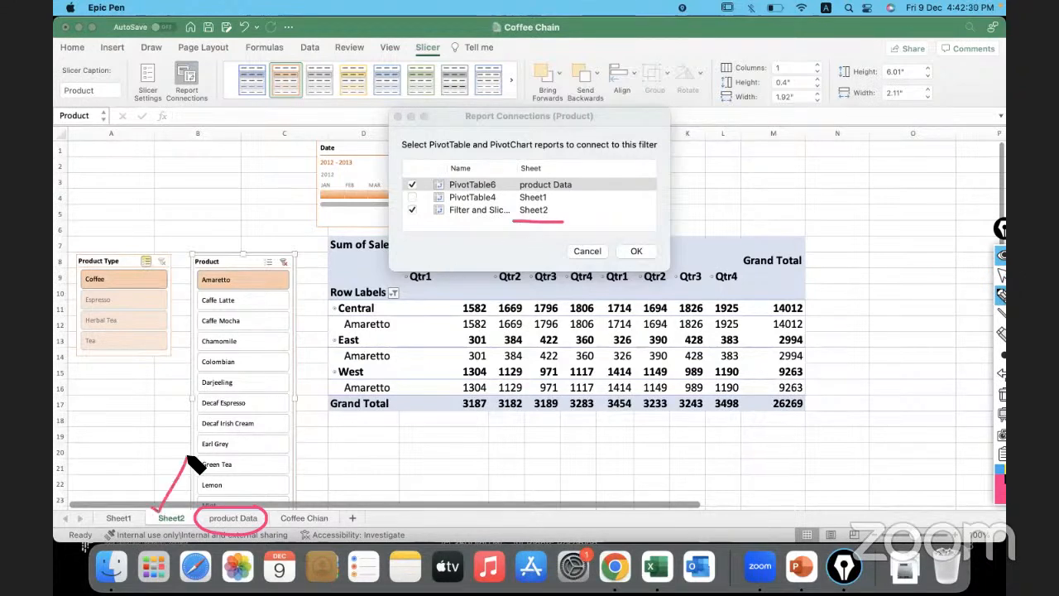
mouse_move(575, 180)
left_mouse_down()
mouse_move(588, 187)
mouse_move(610, 162)
left_mouse_up()
left_click_drag(254, 532, 278, 503)
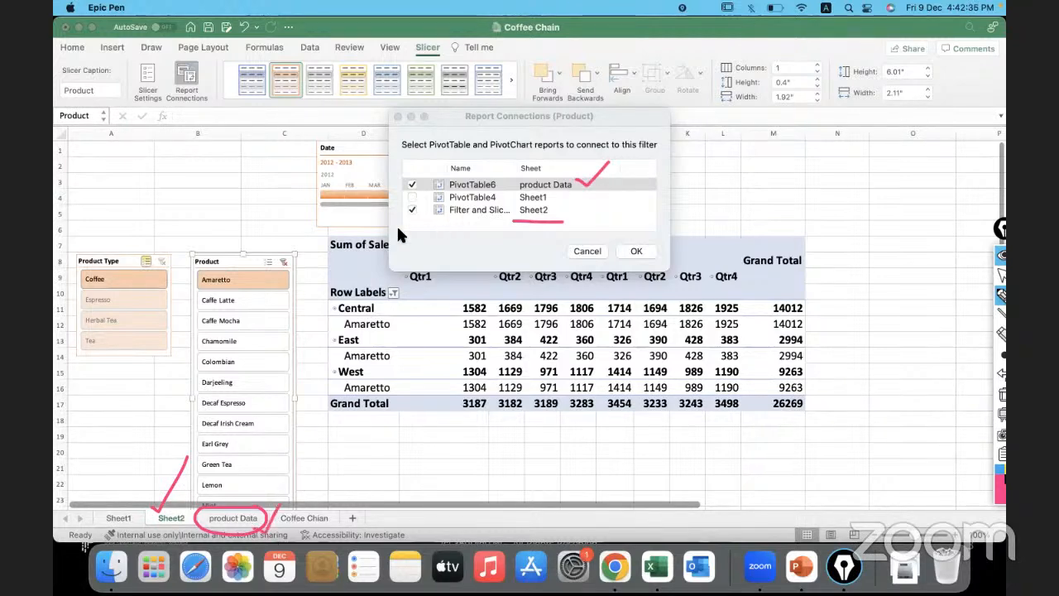
left_click_drag(232, 262, 260, 236)
mouse_move(462, 165)
left_mouse_down()
mouse_move(374, 188)
mouse_move(591, 197)
mouse_move(615, 163)
mouse_move(457, 167)
left_mouse_up()
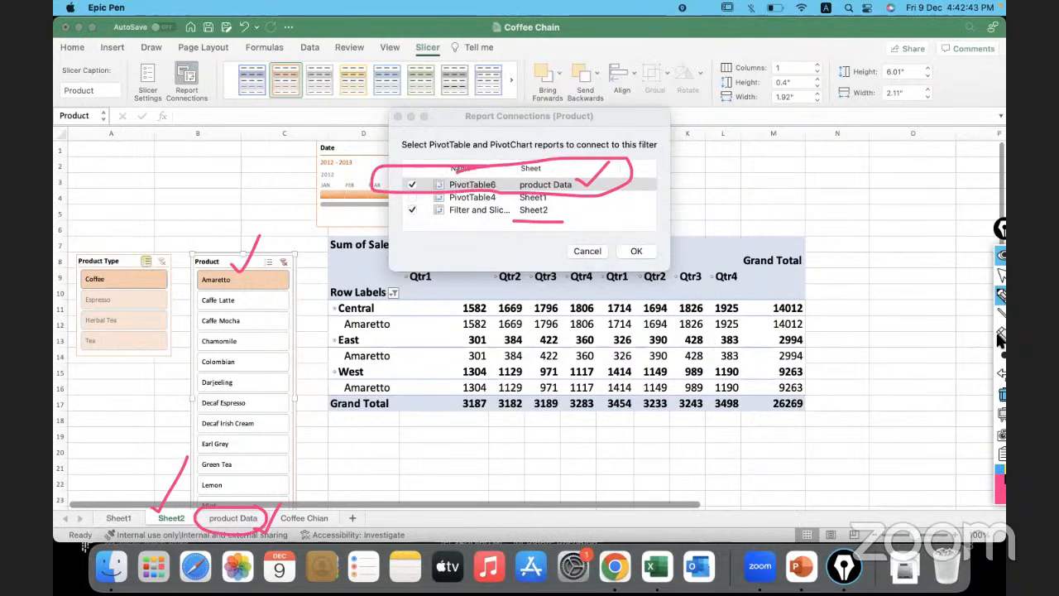
left_click(1002, 394)
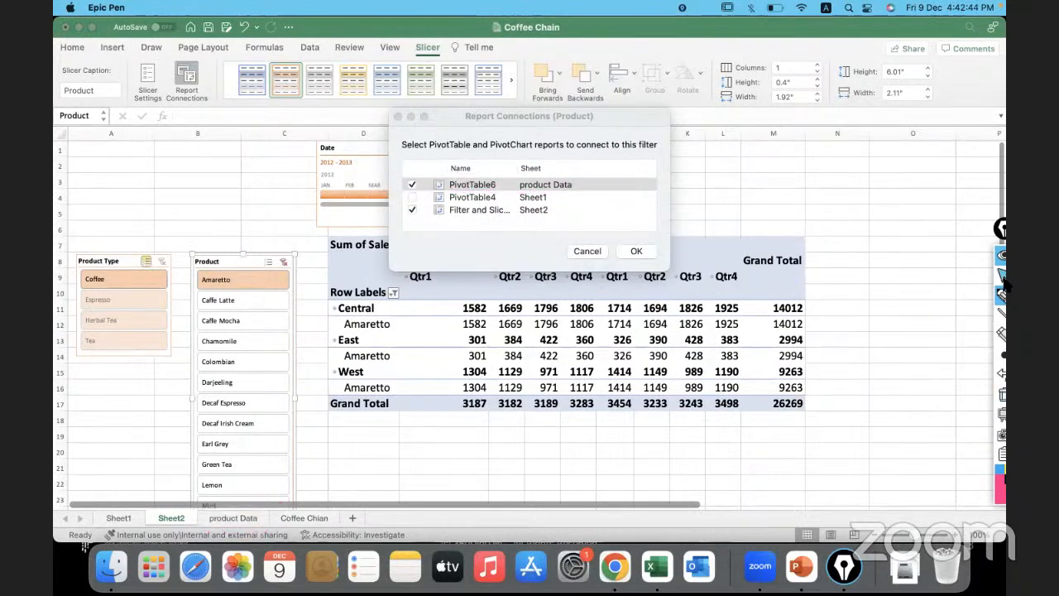
Annotate the slicer's settings and report connections commands and the area beside the sales PivotTable, and clear the drawings.
left_click(414, 188)
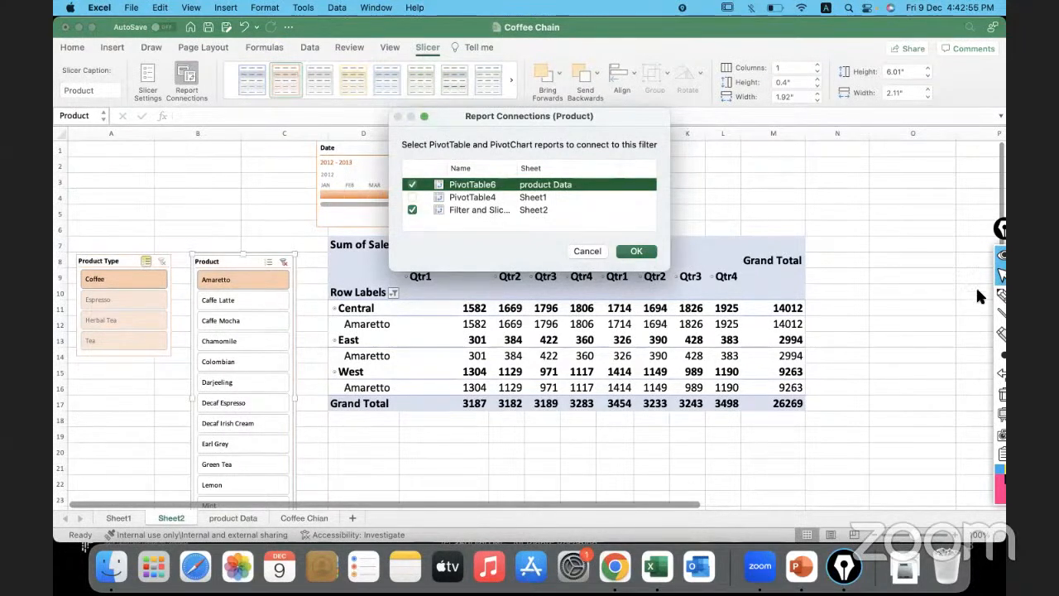
left_click(1003, 297)
mouse_move(450, 47)
left_mouse_down()
mouse_move(424, 28)
mouse_move(433, 57)
mouse_move(449, 45)
left_mouse_up()
left_click_drag(216, 58, 107, 68)
mouse_move(137, 122)
left_mouse_down()
mouse_move(229, 80)
mouse_move(207, 66)
left_mouse_up()
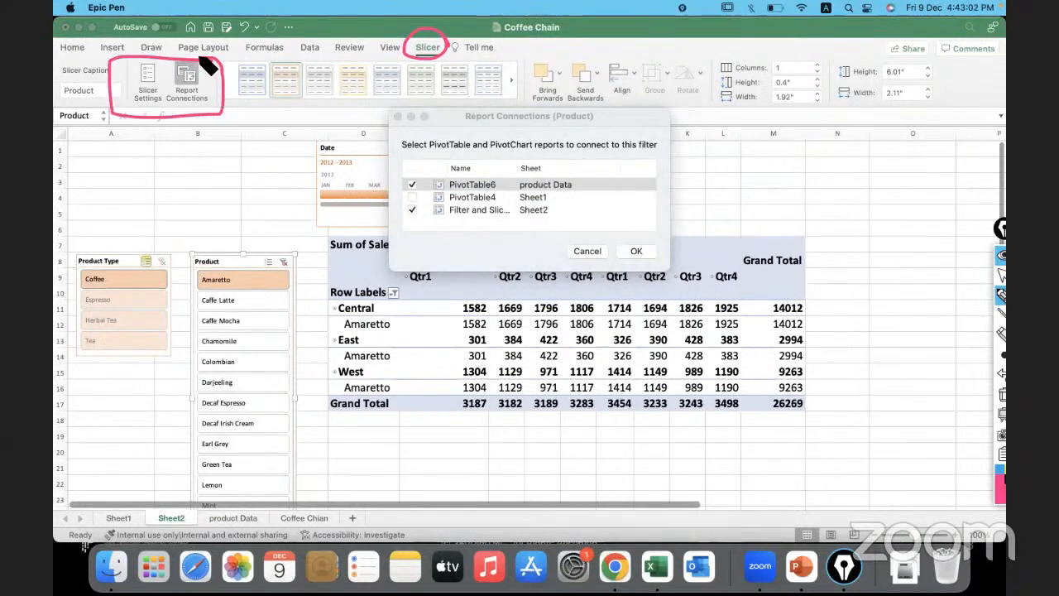
mouse_move(744, 340)
left_mouse_down()
mouse_move(755, 349)
mouse_move(786, 315)
left_mouse_up()
left_click_drag(841, 286, 868, 304)
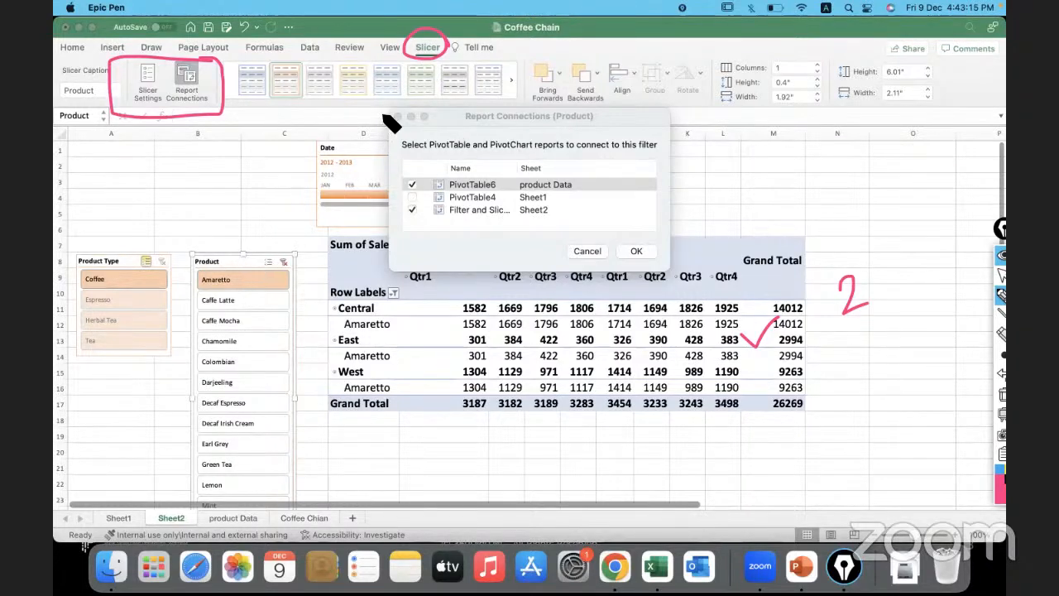
mouse_move(443, 40)
left_mouse_down()
mouse_move(418, 67)
mouse_move(432, 37)
mouse_move(460, 59)
mouse_move(406, 66)
left_mouse_up()
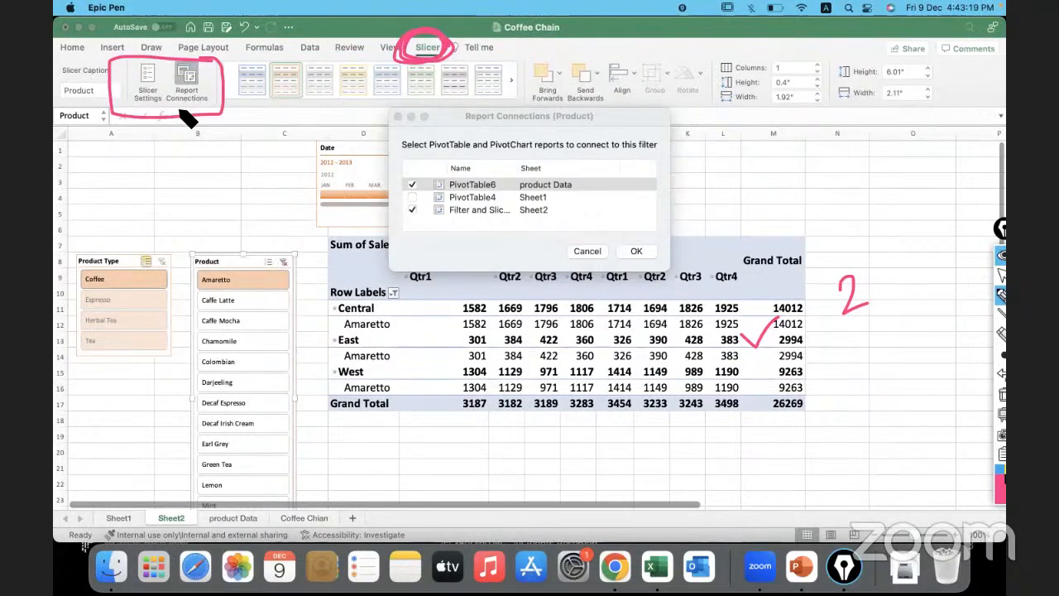
left_click(1003, 395)
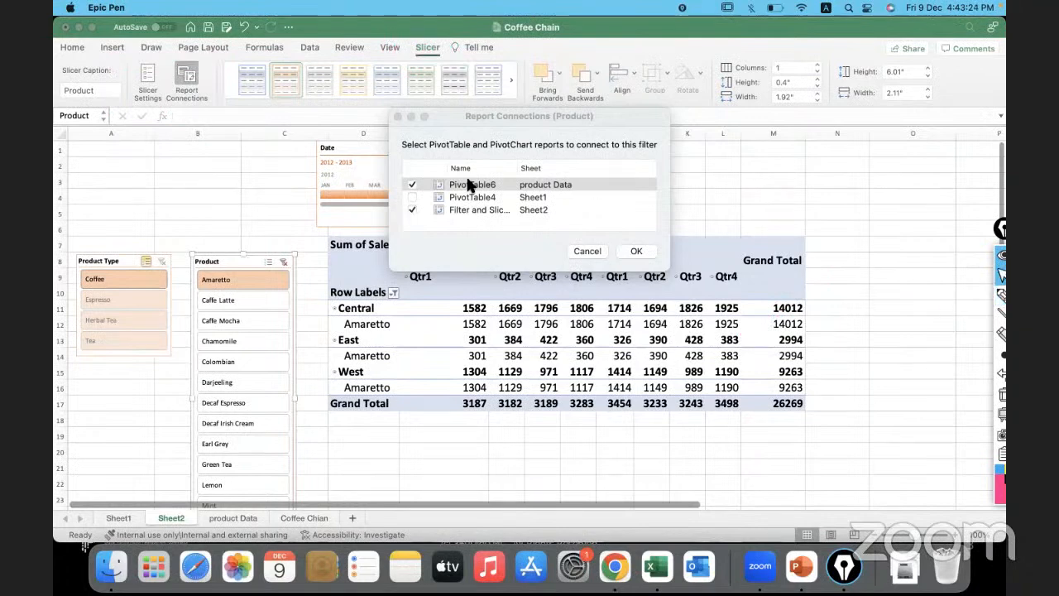
Apply the Product slicer's connection to PivotTable6, filter the slicer to Caffe Latte, and check the product Data sheet.
left_click(419, 183)
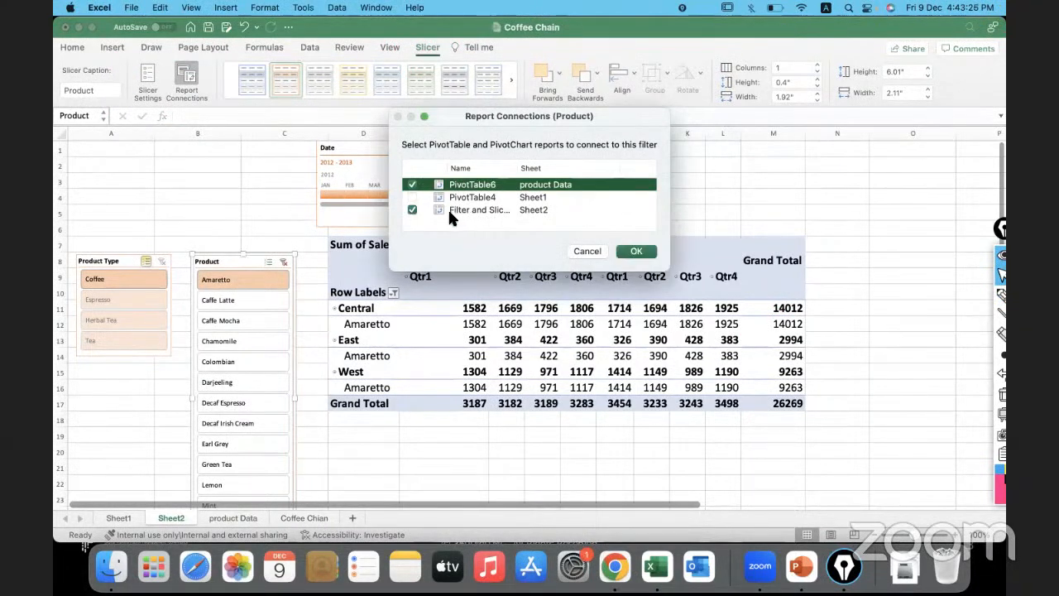
left_click(634, 251)
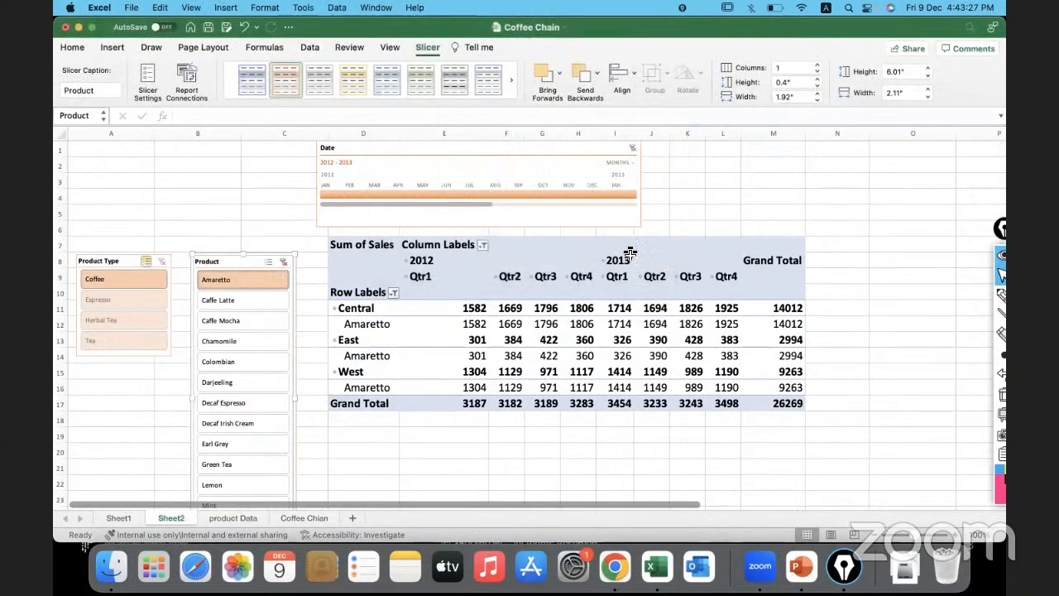
left_click(233, 299)
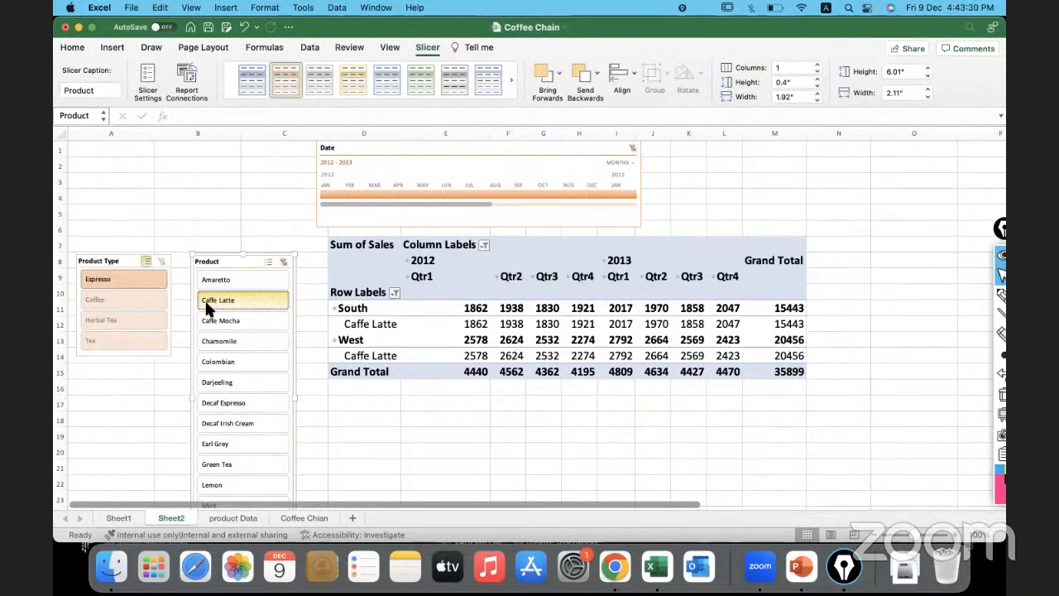
left_click(240, 518)
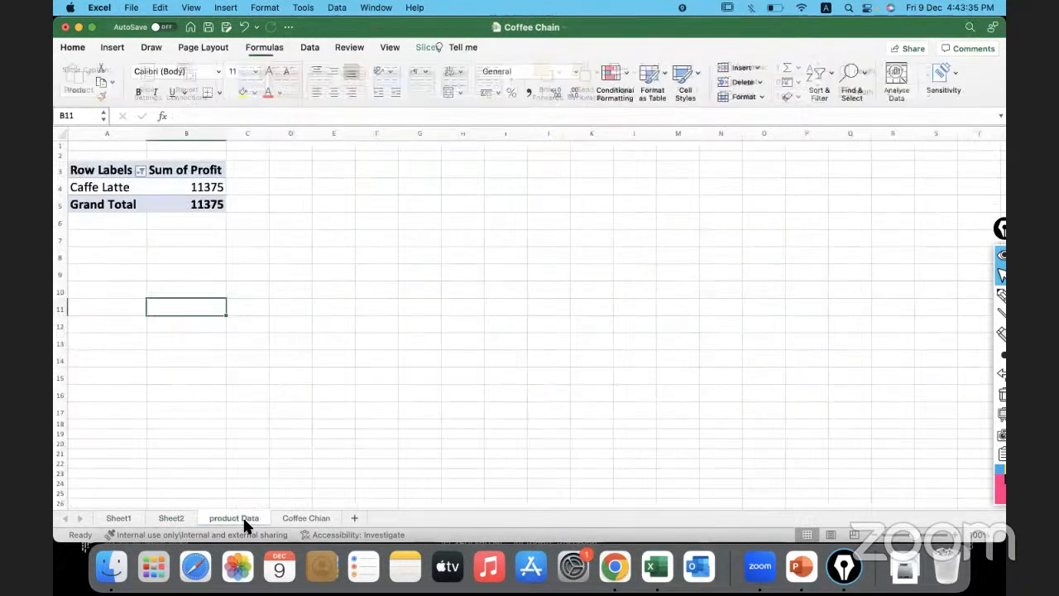
Add Amaretto, Caffe Mocha, Chamomile and Colombian to the Product slicer's selection on Sheet2 and check the product Data PivotTable.
left_click(171, 518)
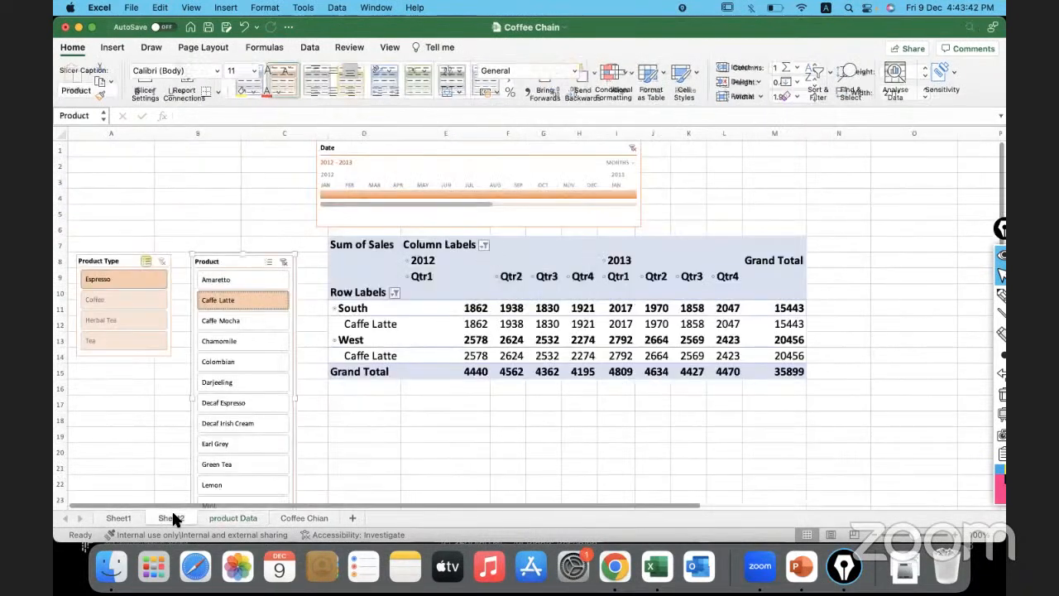
left_click(249, 280)
left_click(254, 321)
left_click(253, 341)
left_click(254, 361)
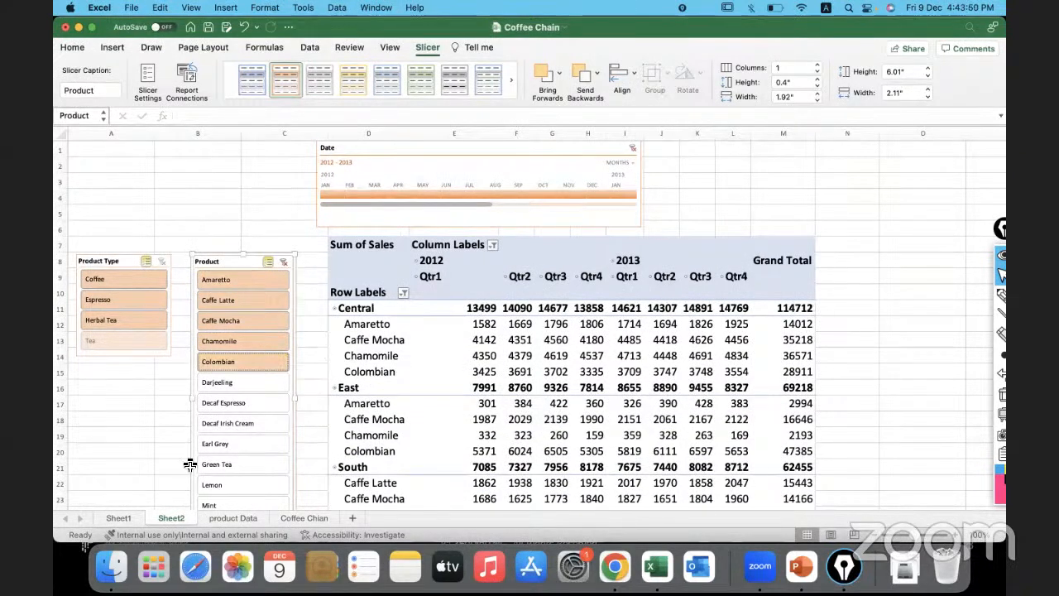
left_click(235, 519)
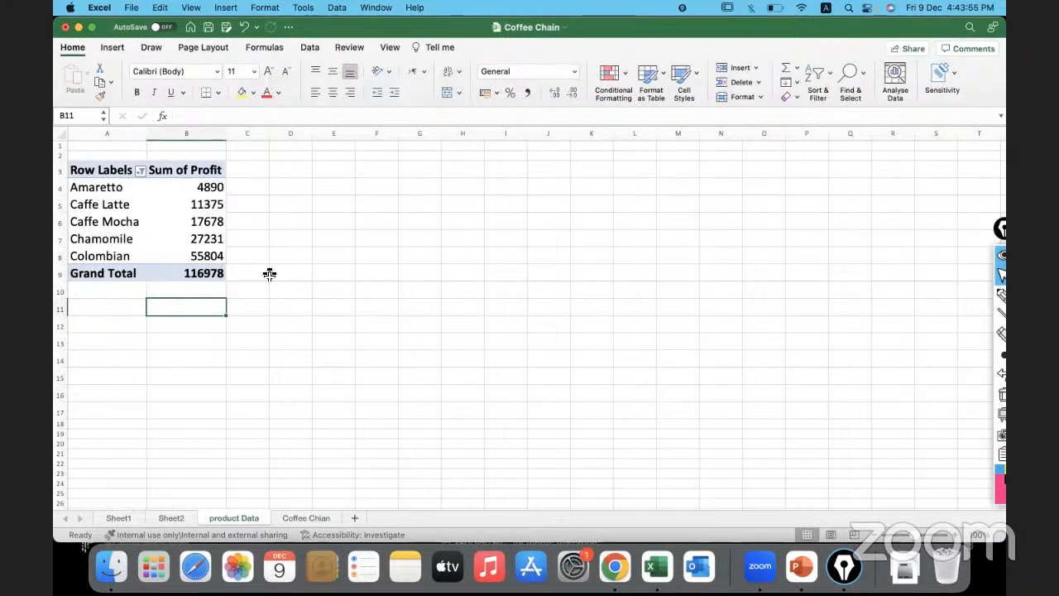
Clear the Product slicer's filter on Sheet2 and check the product Data PivotTable.
left_click(172, 518)
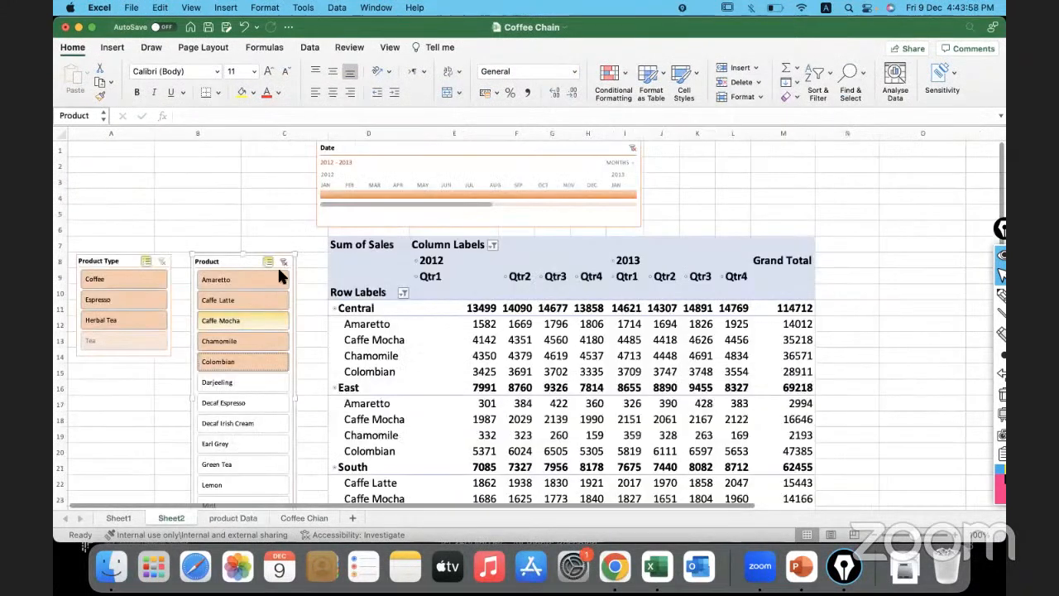
left_click(286, 263)
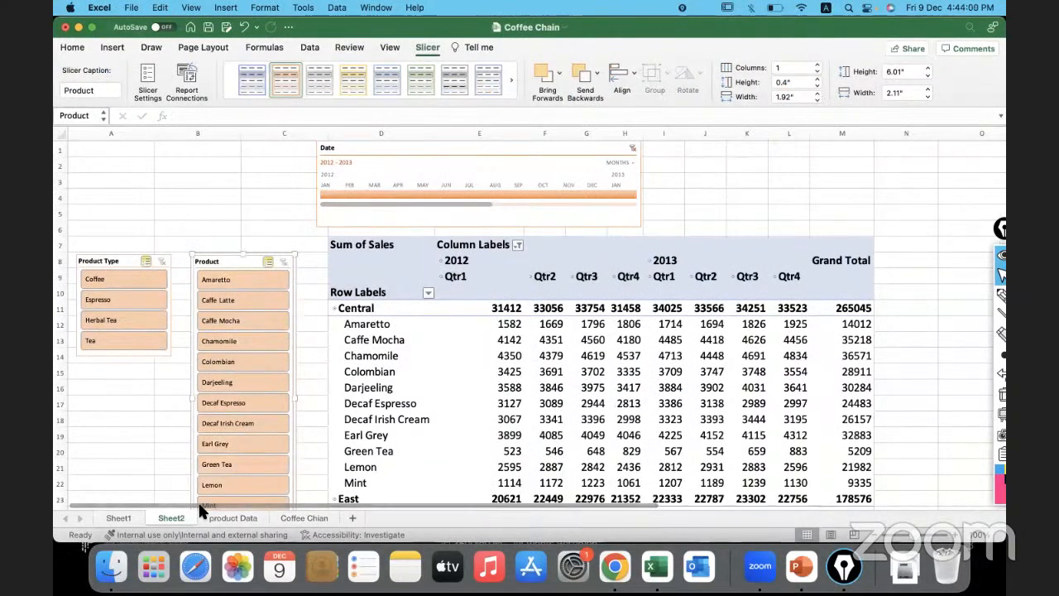
left_click(236, 518)
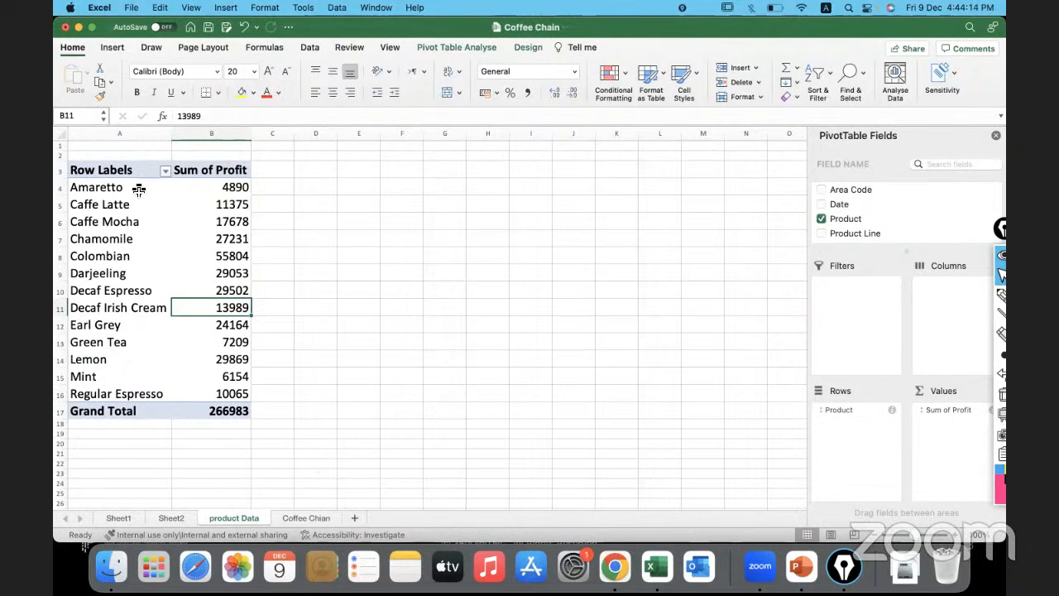
left_click(784, 561)
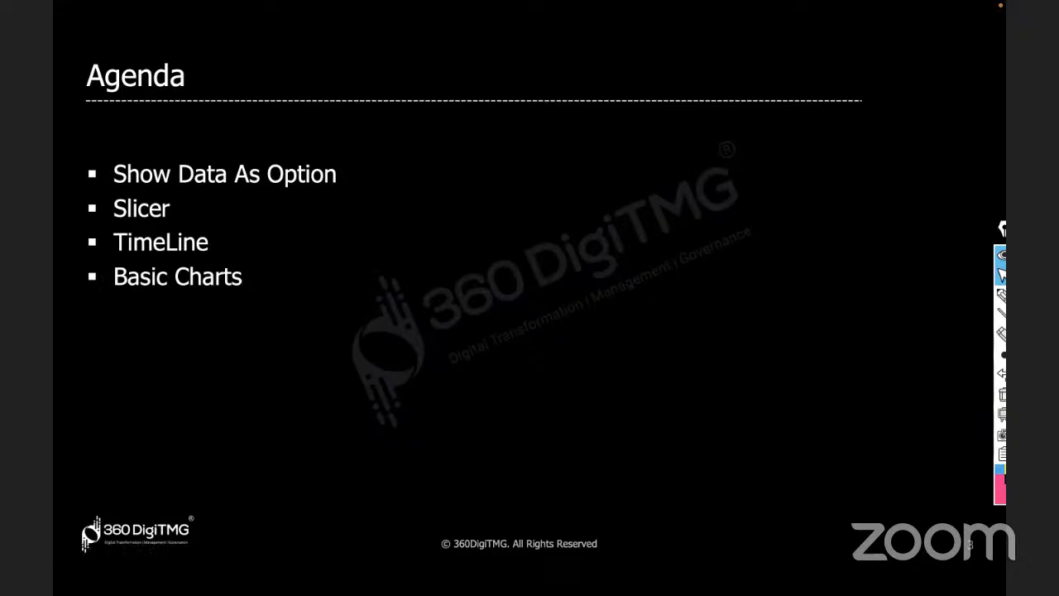
key("super+Tab")
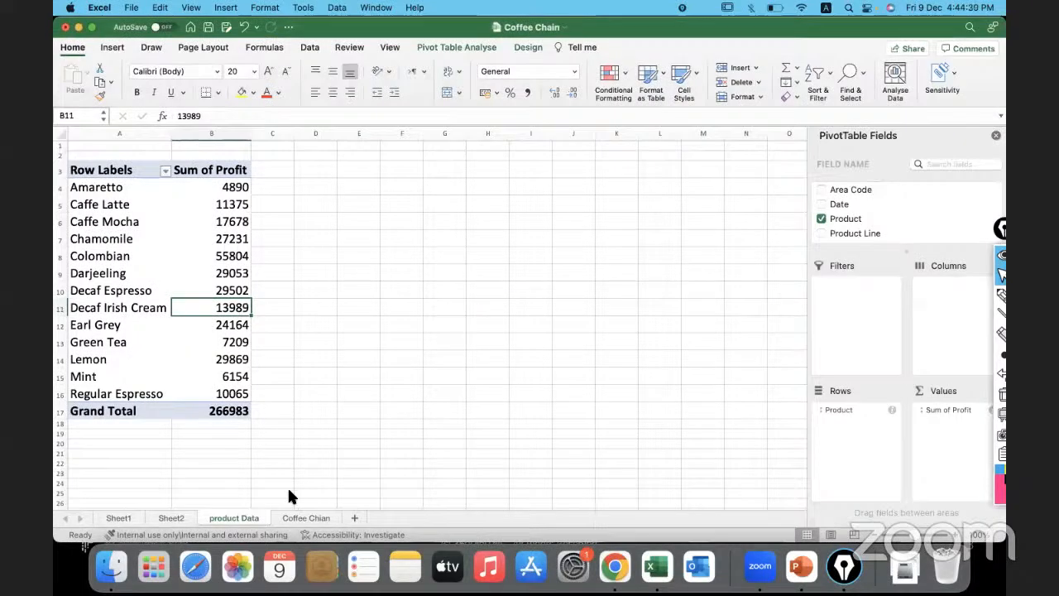
left_click(289, 515)
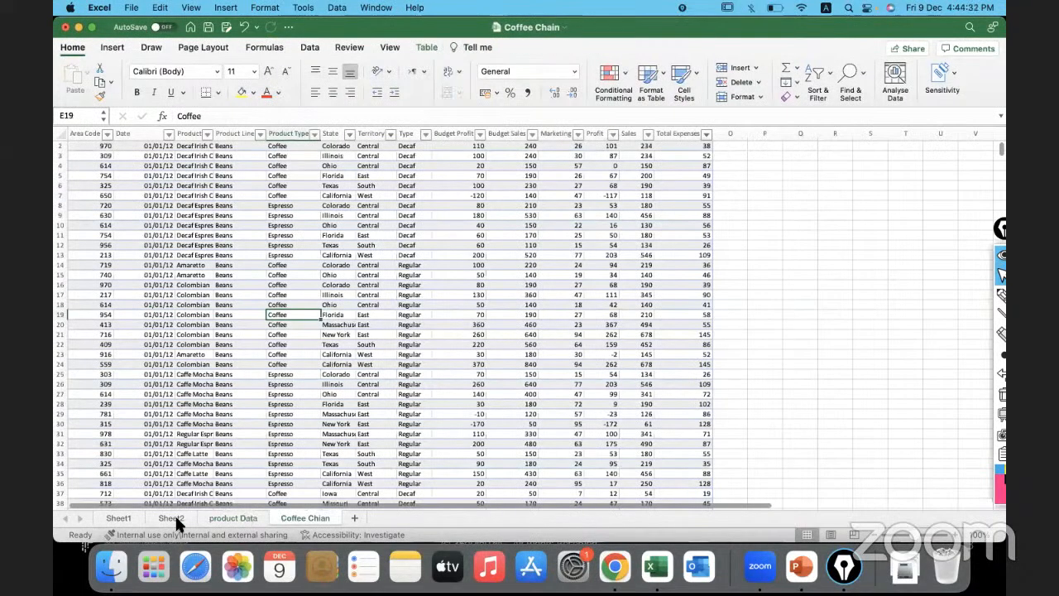
Switch the Date timeline on Sheet2 to the Years, Quarters and Months levels in turn.
left_click(172, 518)
left_click(629, 163)
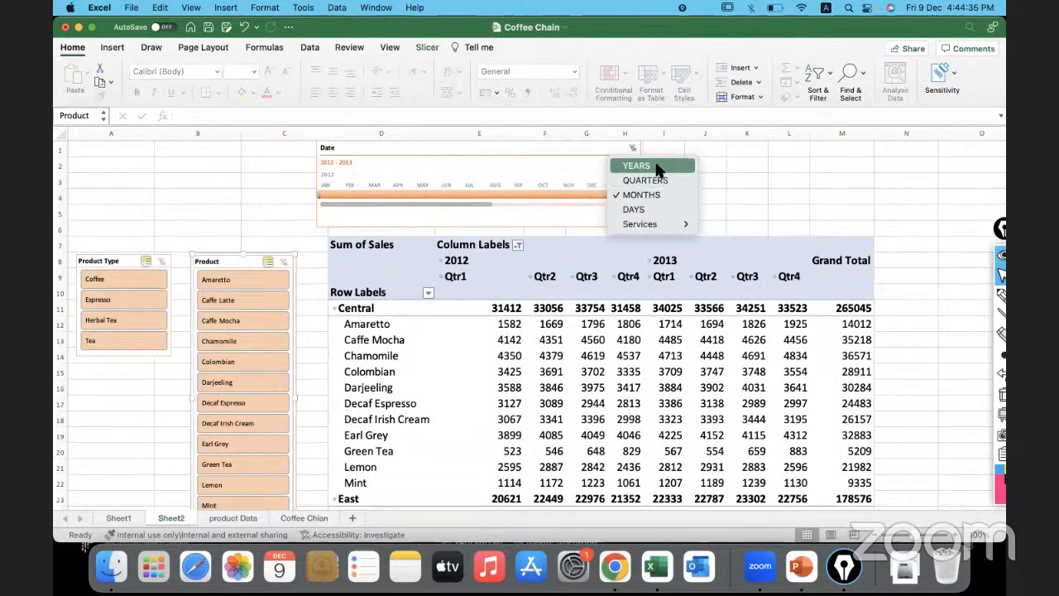
left_click(655, 165)
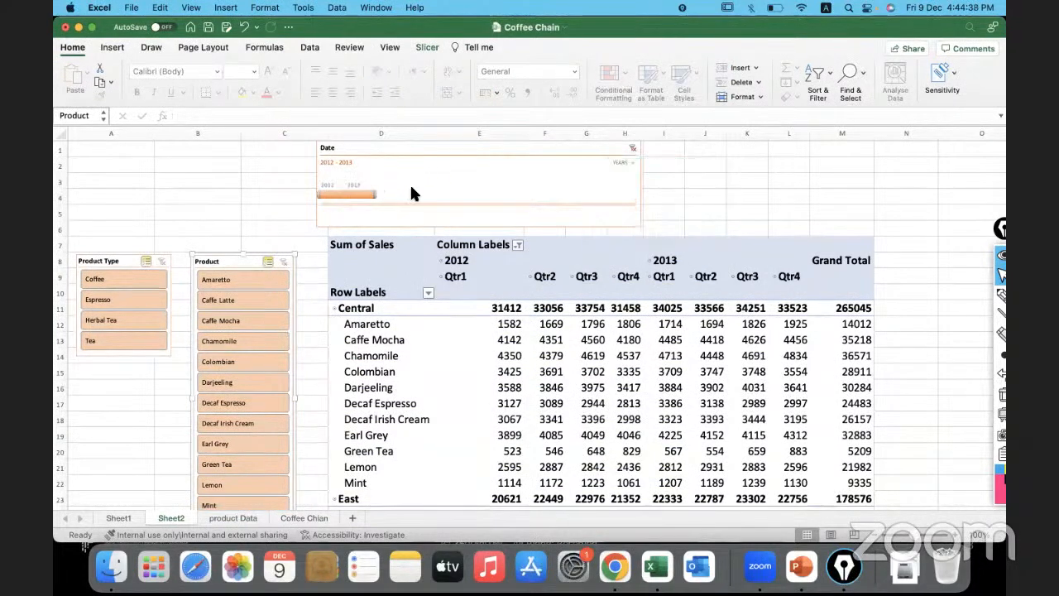
left_click(628, 161)
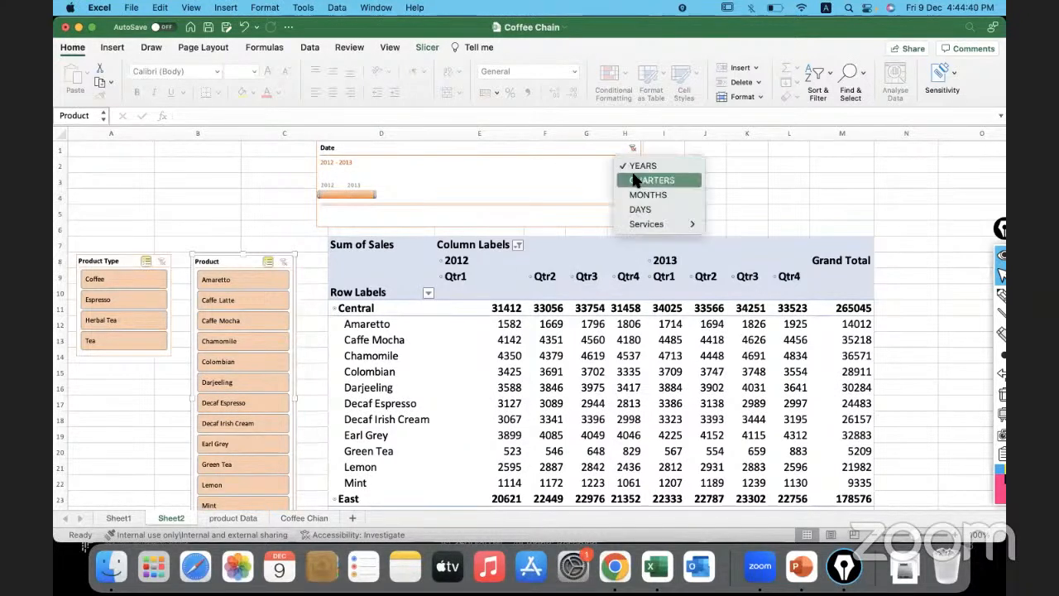
left_click(629, 177)
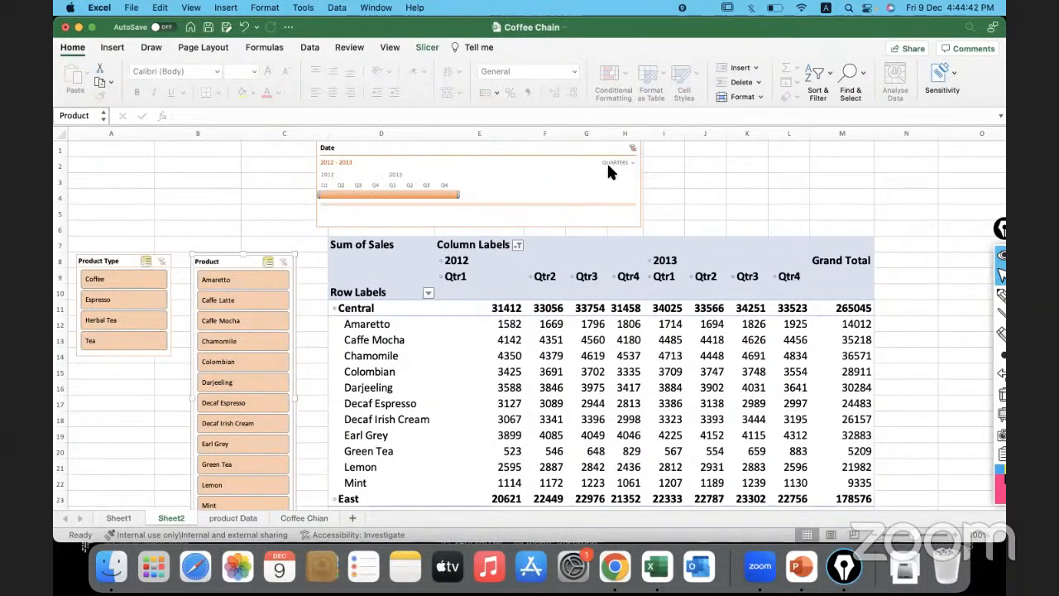
left_click(631, 164)
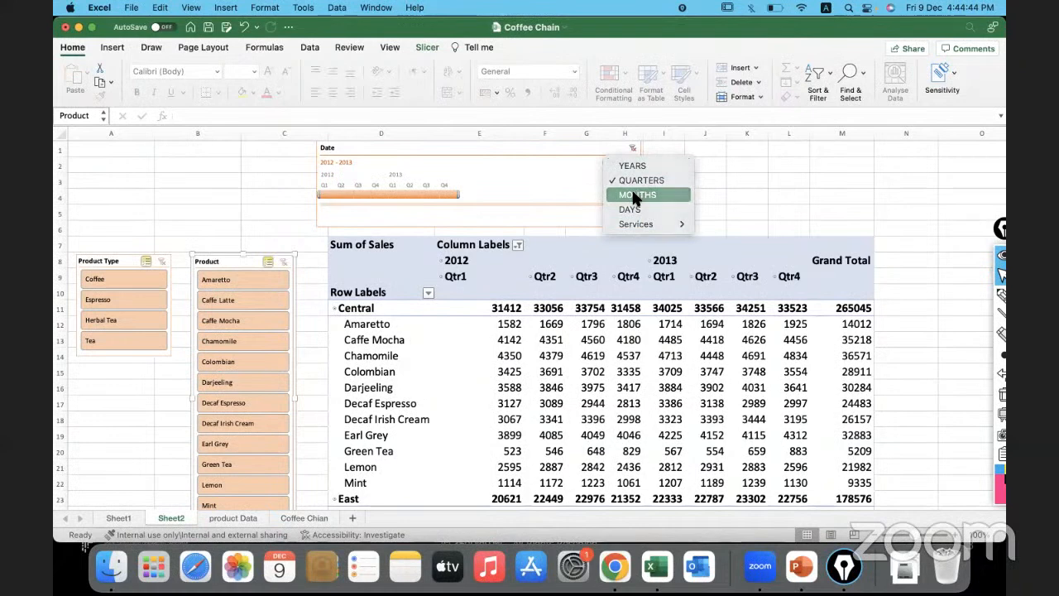
left_click(632, 193)
Filter the Date timeline to September 2012 and to January through July 2012, and check the Agenda slide in PowerPoint.
left_click(498, 196)
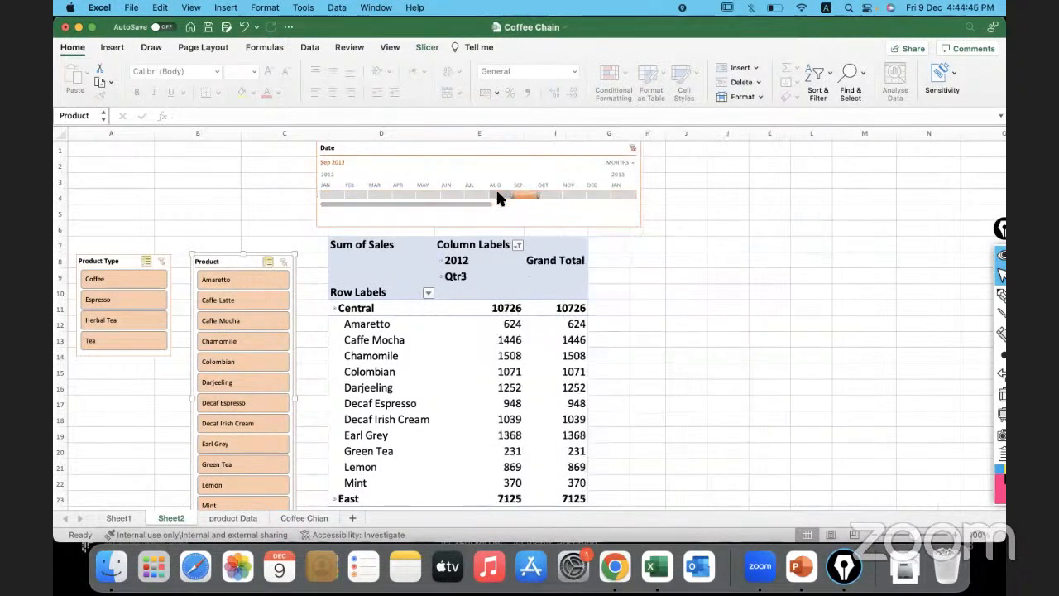
left_click(467, 197)
left_click_drag(468, 197, 279, 194)
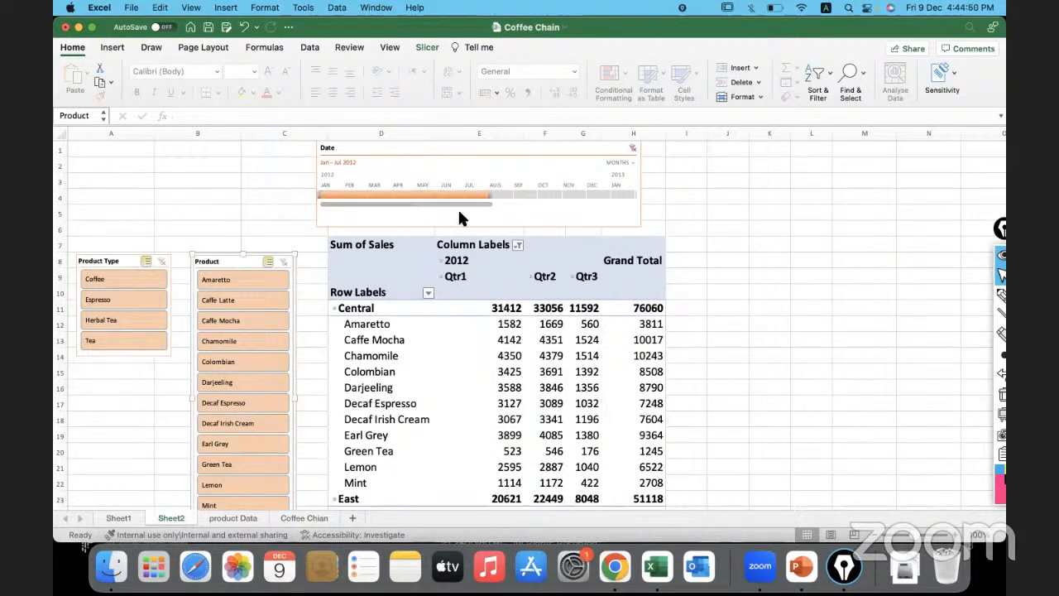
left_click(801, 567)
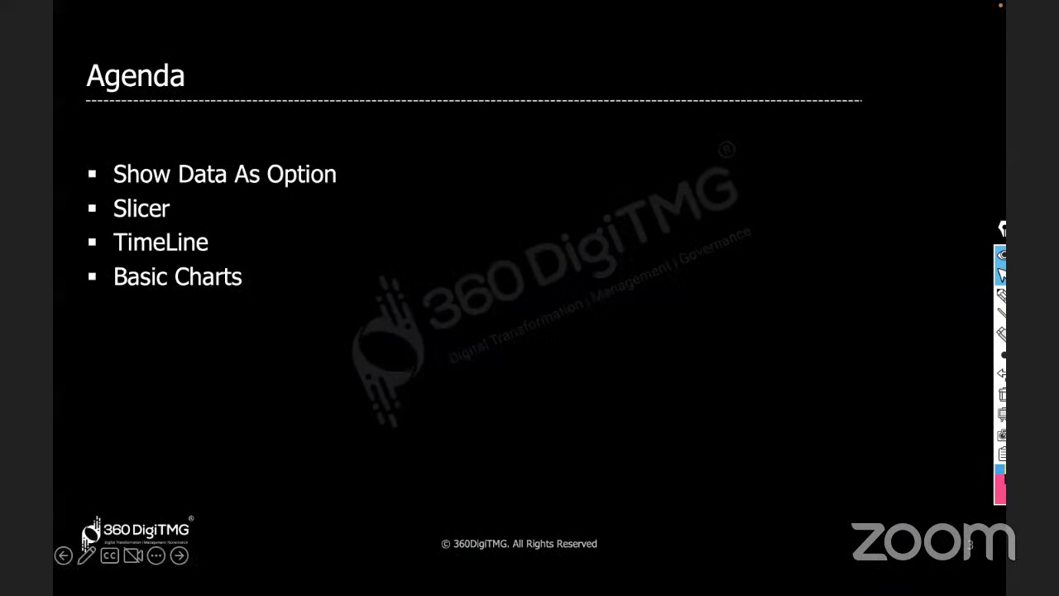
key("super+Tab")
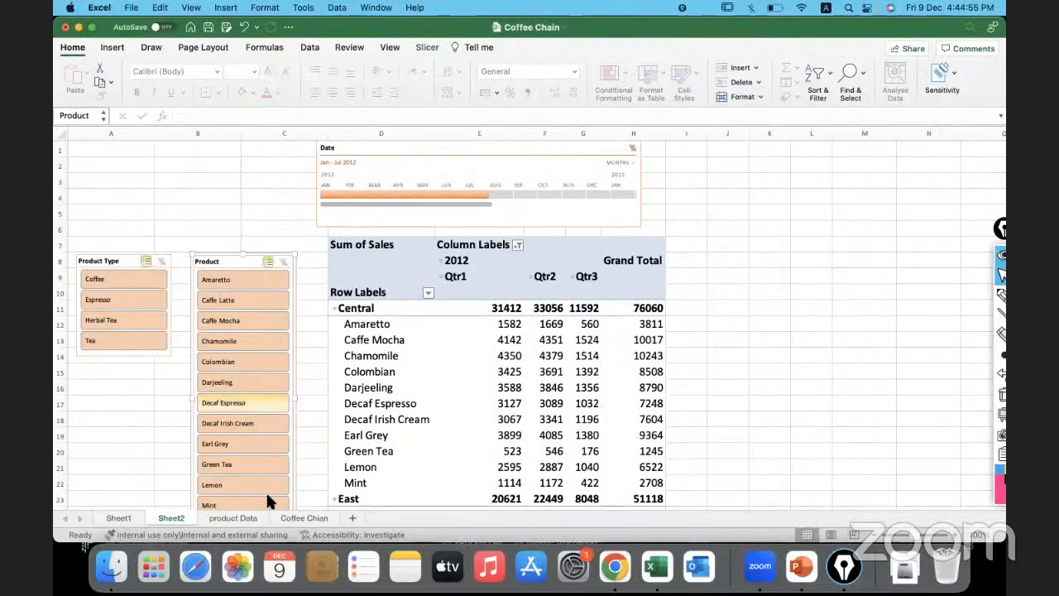
Copy the product names and profits in A4:B16 of the product Data sheet, without headers or grand total.
left_click(245, 516)
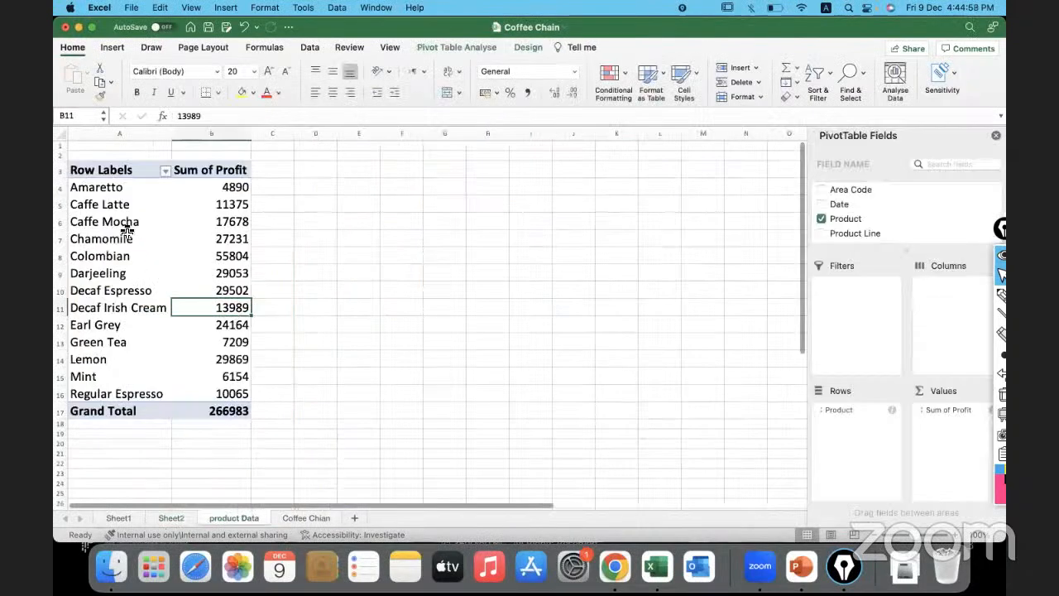
left_click(116, 188)
left_click_drag(116, 188, 229, 401)
key("super+c")
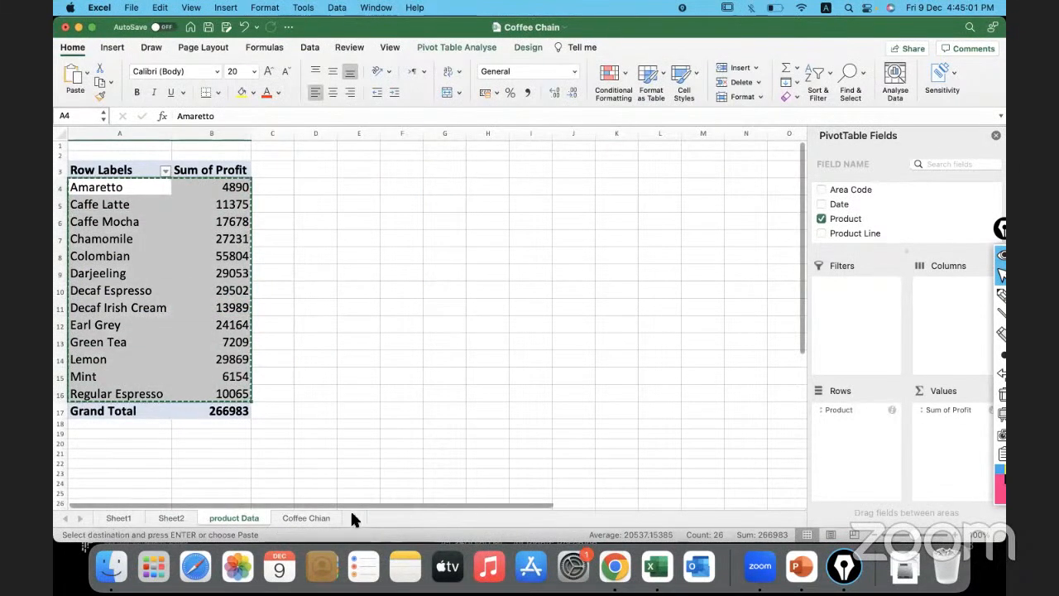
Add two new worksheets to the workbook, one before and one after the Coffee Chian sheet.
left_click(355, 517)
left_click(352, 517)
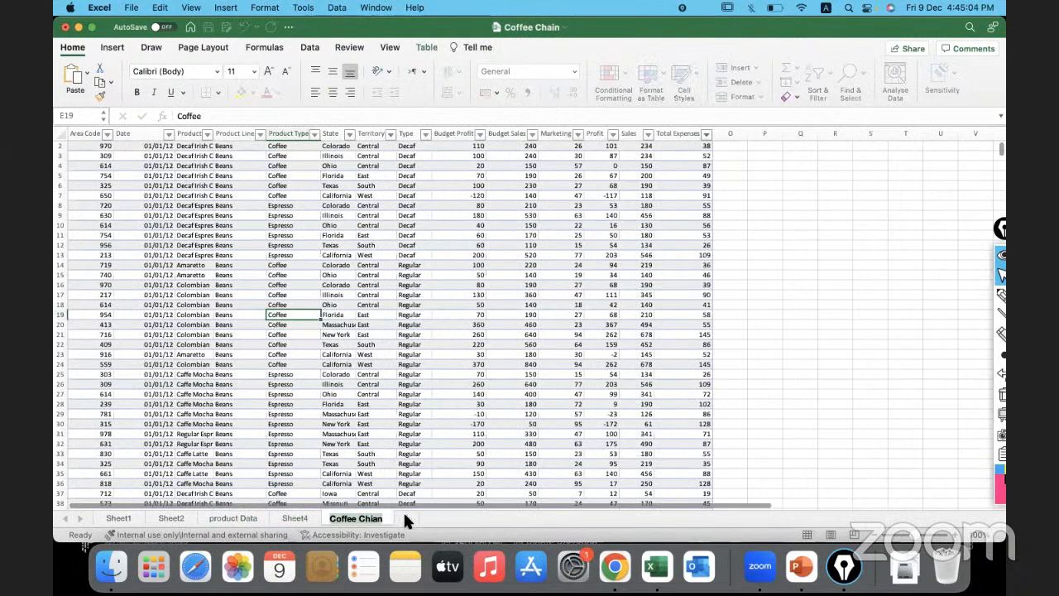
left_click(404, 517)
Try Product Data as the name of the last new worksheet, and name it Product Details instead.
double_click(405, 518)
type("Product Data")
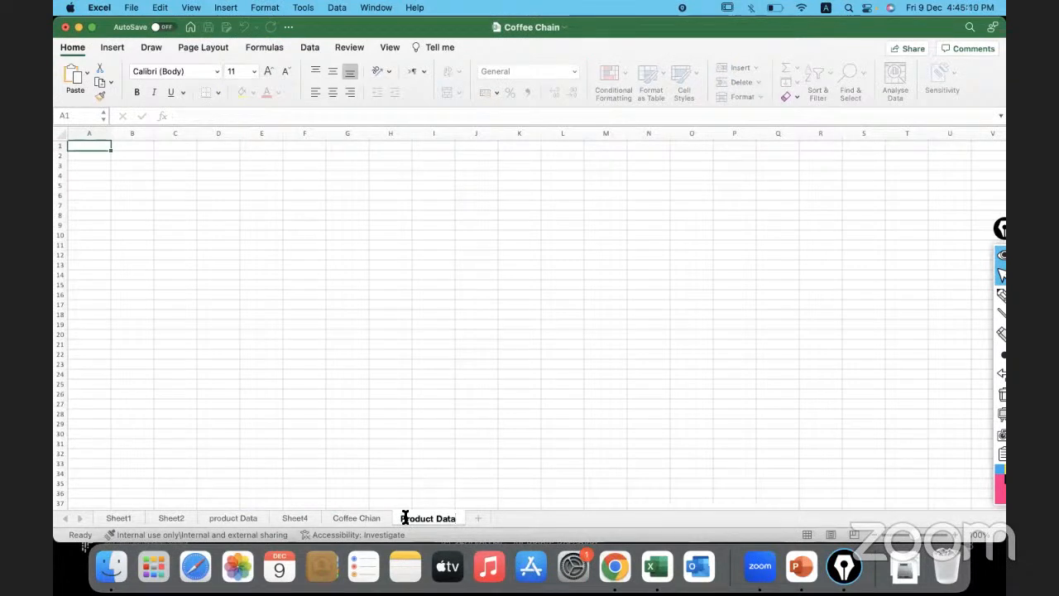
key("Return")
key("Return")
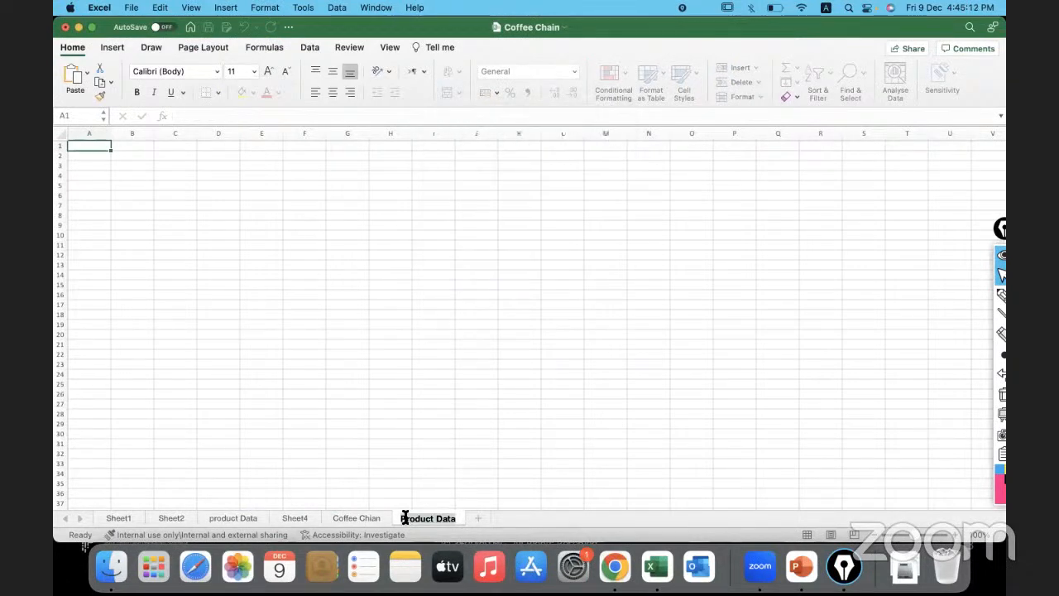
key("Return")
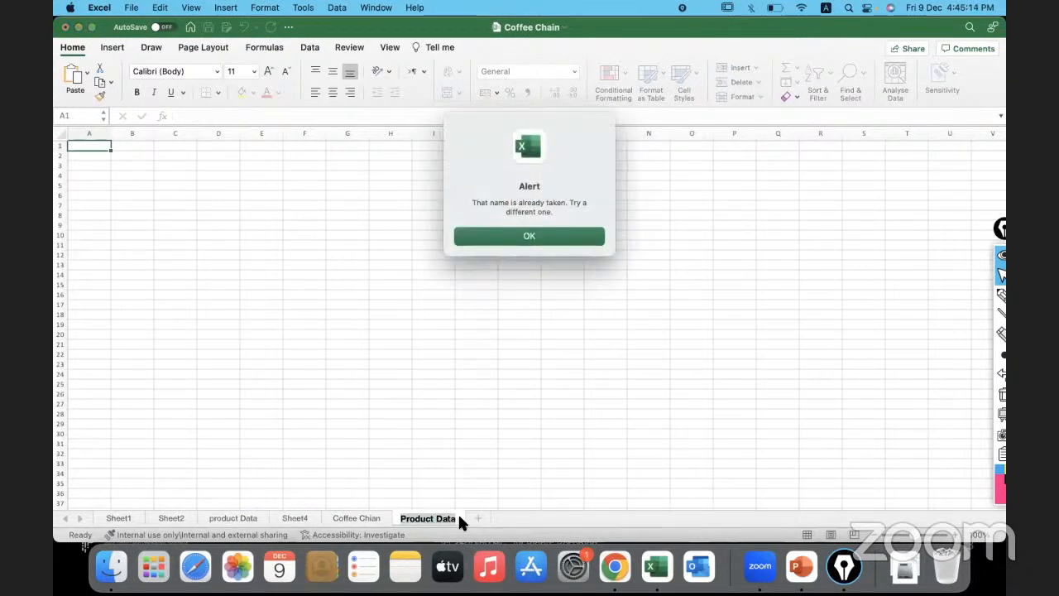
key("Return")
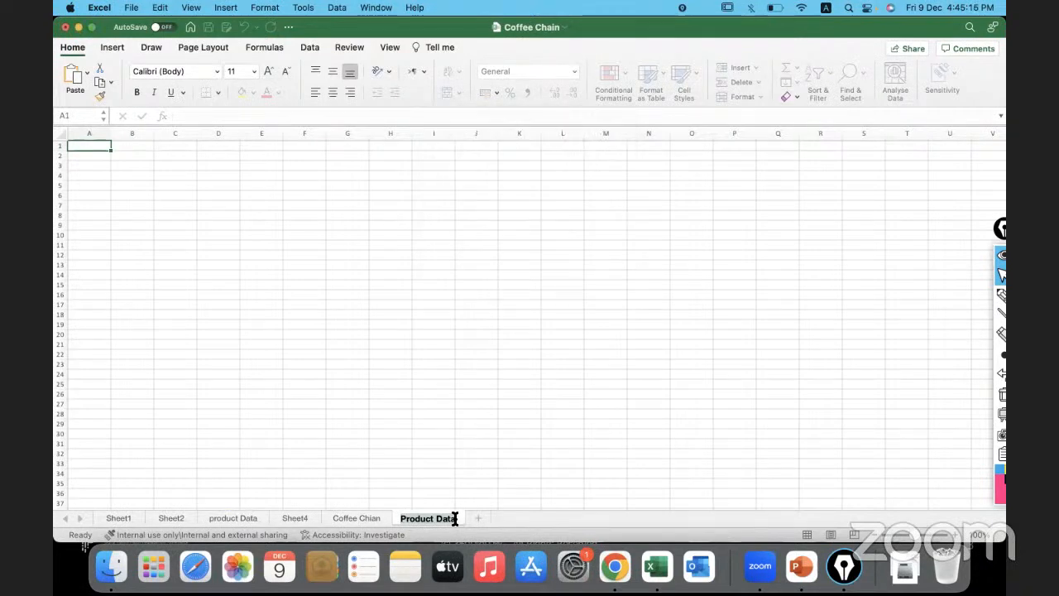
key("BackSpace")
type("etails")
key("Return")
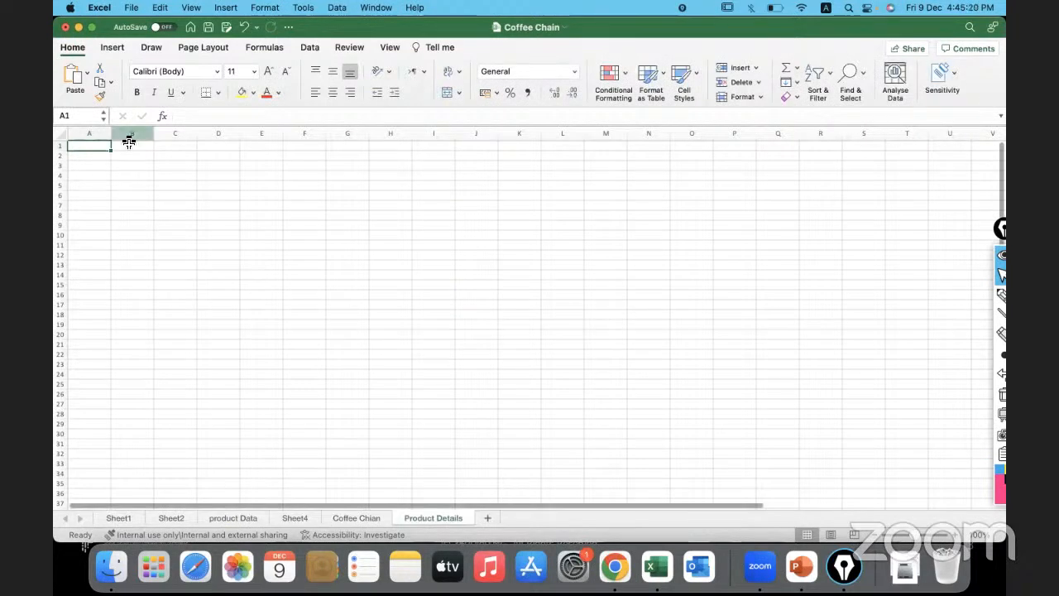
Set the font size of the entire Product Details sheet to 20.
key("super+a")
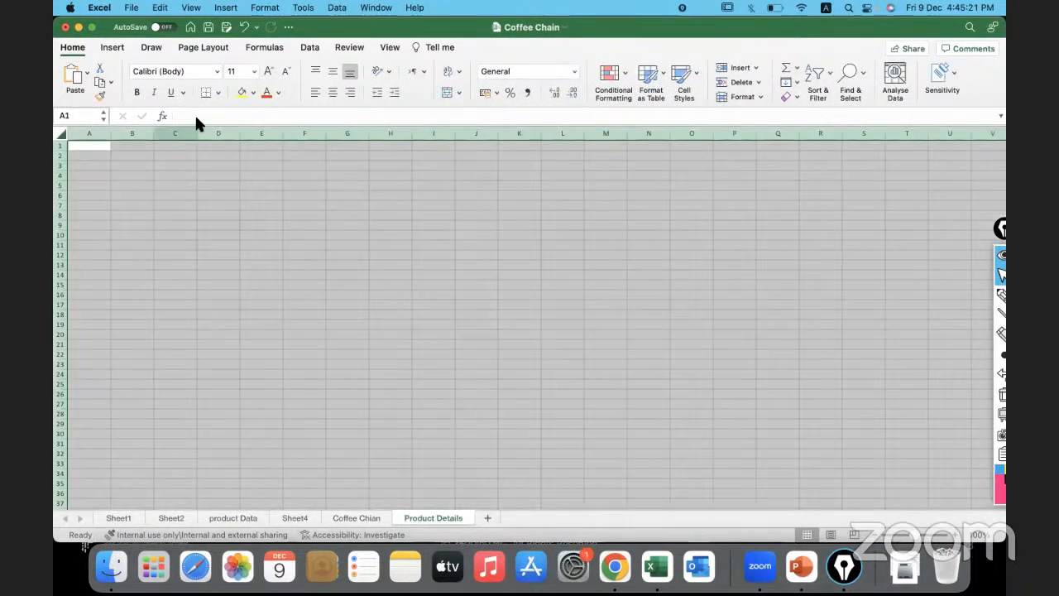
left_click(254, 72)
left_click(246, 206)
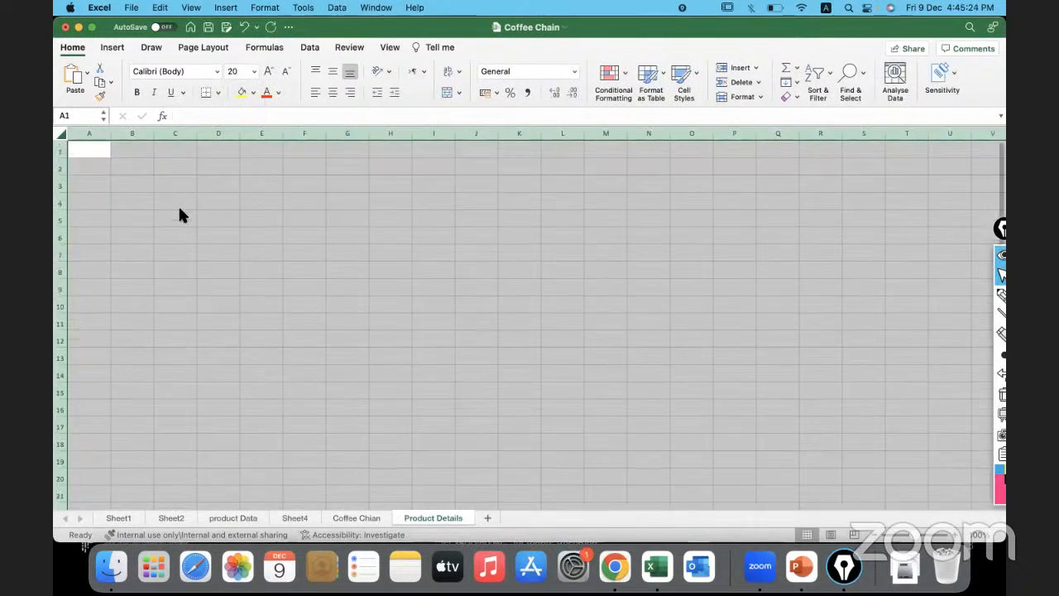
Paste the copied product profits at A1 of Product Details and widen columns A and B to fit.
left_click(99, 151)
key("super+v")
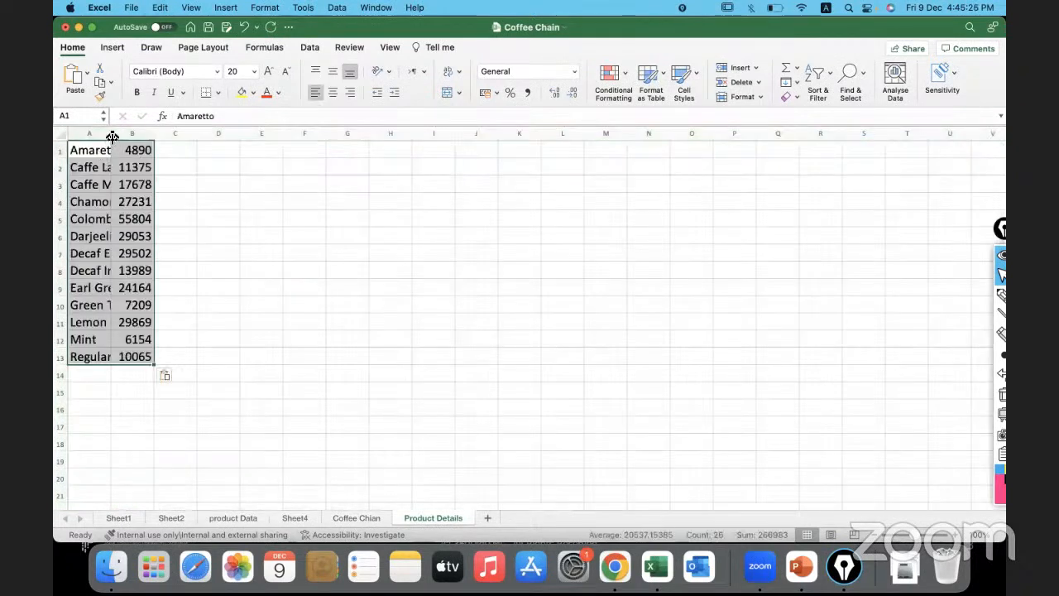
double_click(110, 134)
left_click_drag(215, 134, 265, 134)
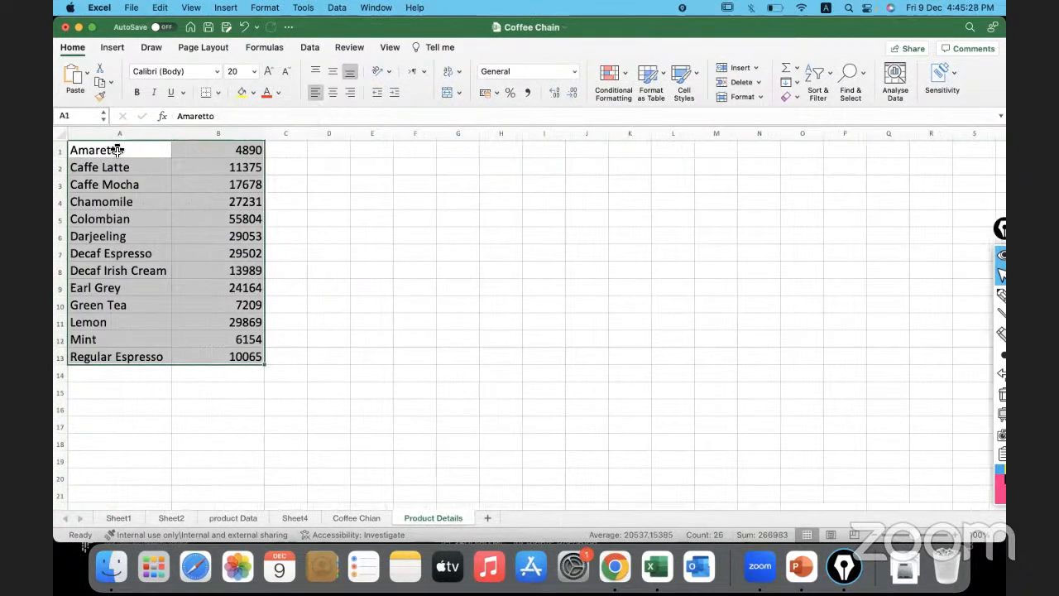
Insert a row above the pasted data and enter the headers Product in A1 and Profit in B1.
left_click(62, 150)
right_click(61, 149)
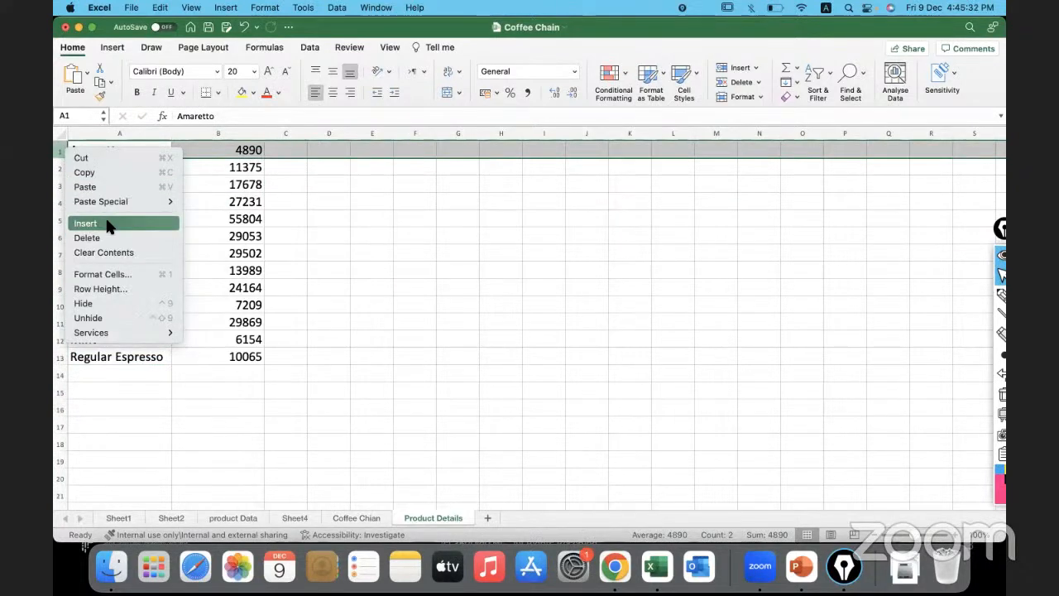
key("Escape")
left_click(123, 149)
type("Produ")
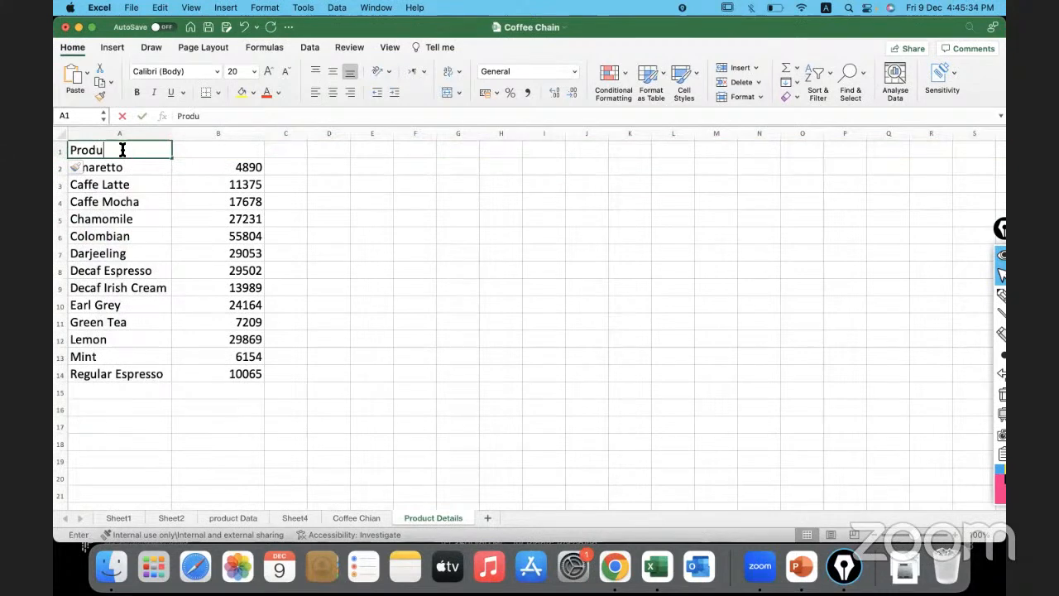
key("BackSpace")
type("uct")
key("Tab")
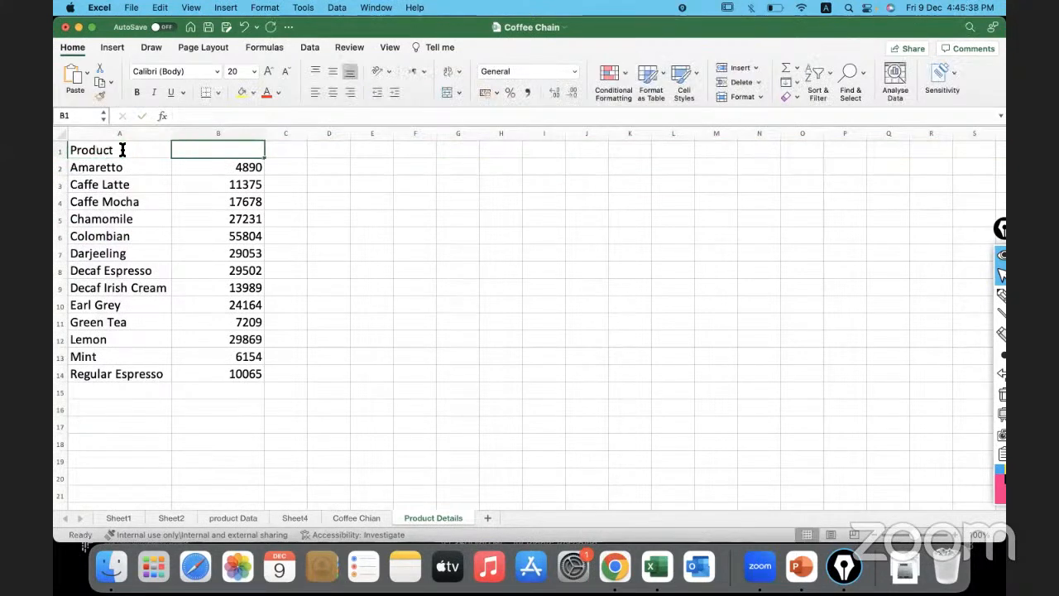
type("Profit")
key("Tab")
Fill the Product and Profit header cells with yellow, centre their text and add a border around them.
left_click(122, 149)
left_click_drag(232, 146, 146, 149)
left_click(240, 92)
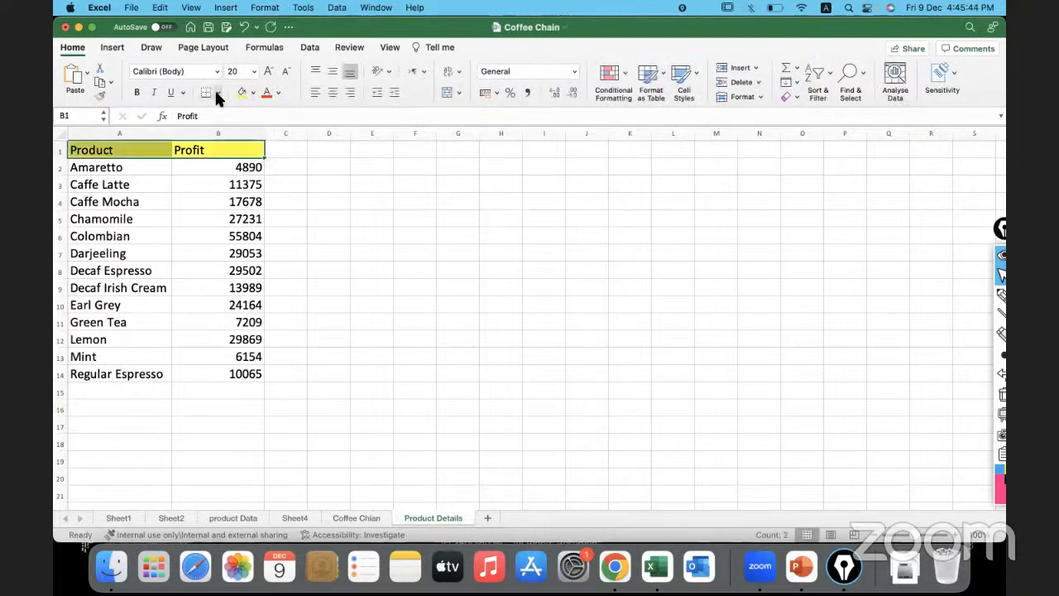
left_click(332, 93)
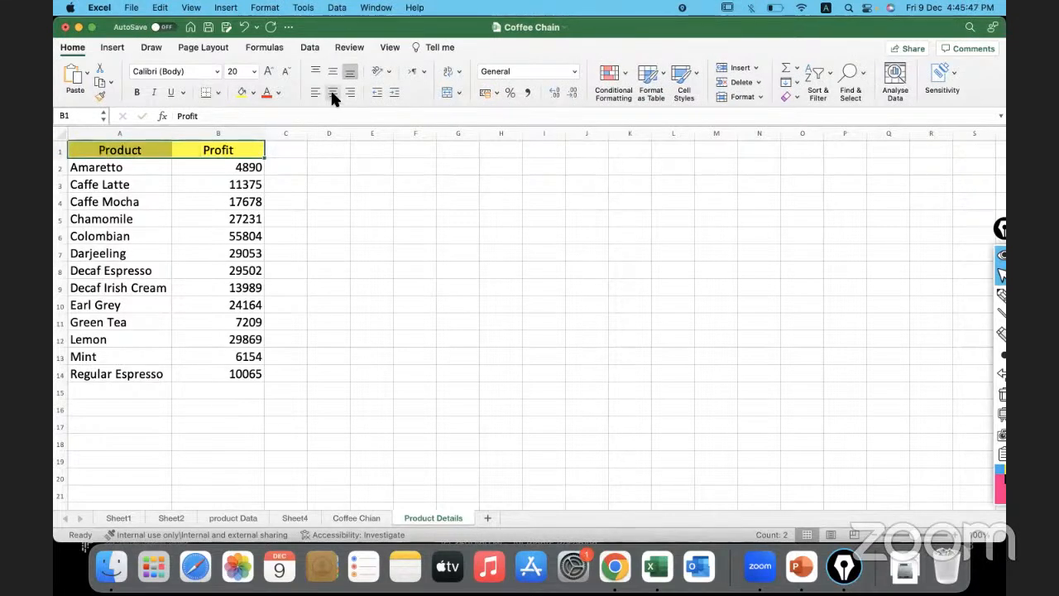
left_click(218, 93)
left_click(224, 245)
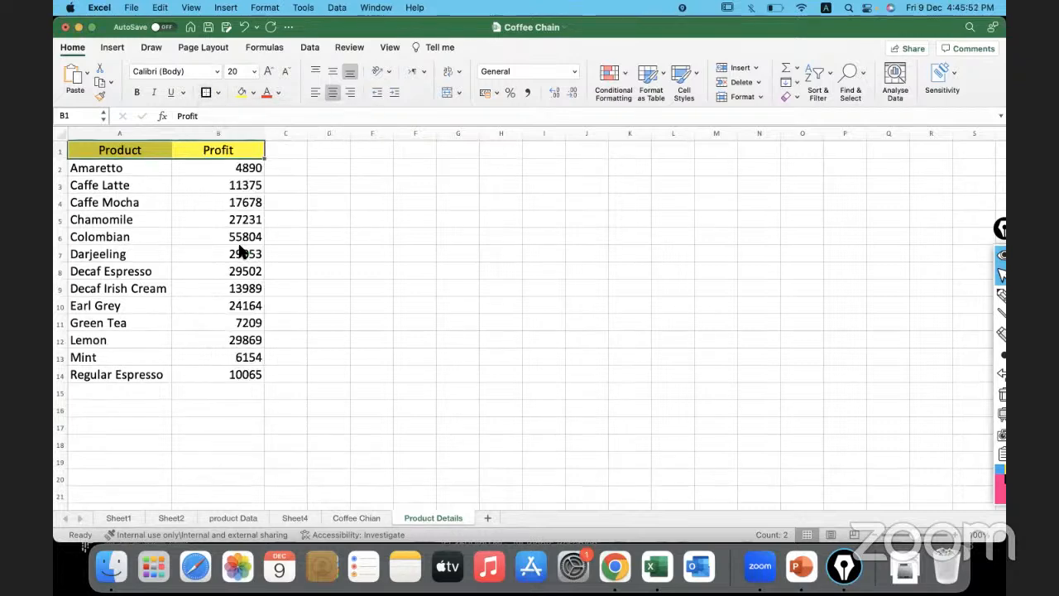
Apply the same outside border to the product data in A2:B14.
left_click(212, 353)
left_click(147, 150)
left_click(193, 252)
left_click(157, 165)
left_click_drag(181, 166, 233, 375)
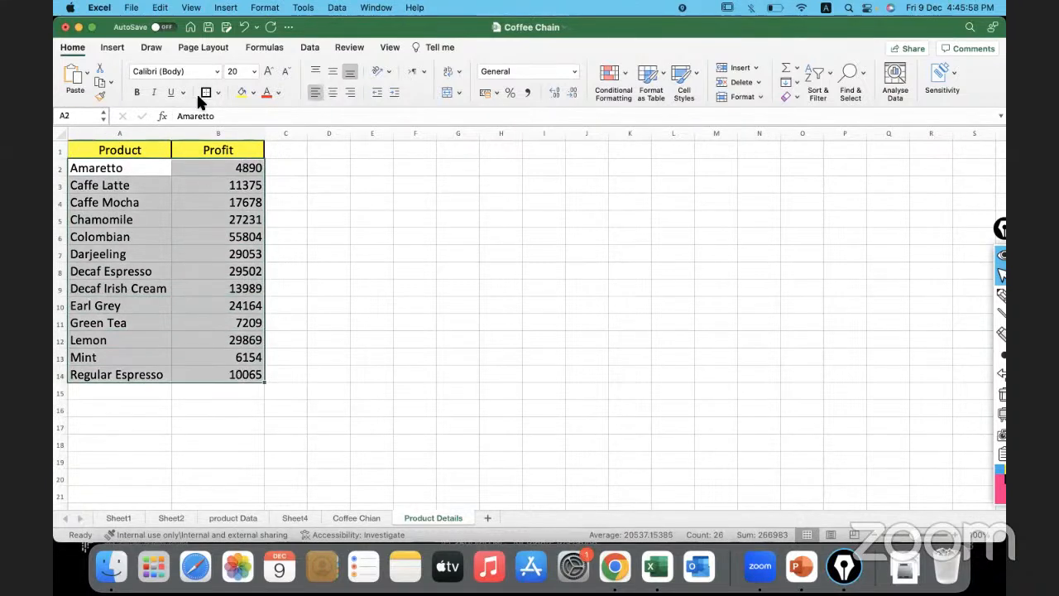
left_click(206, 92)
left_click(345, 288)
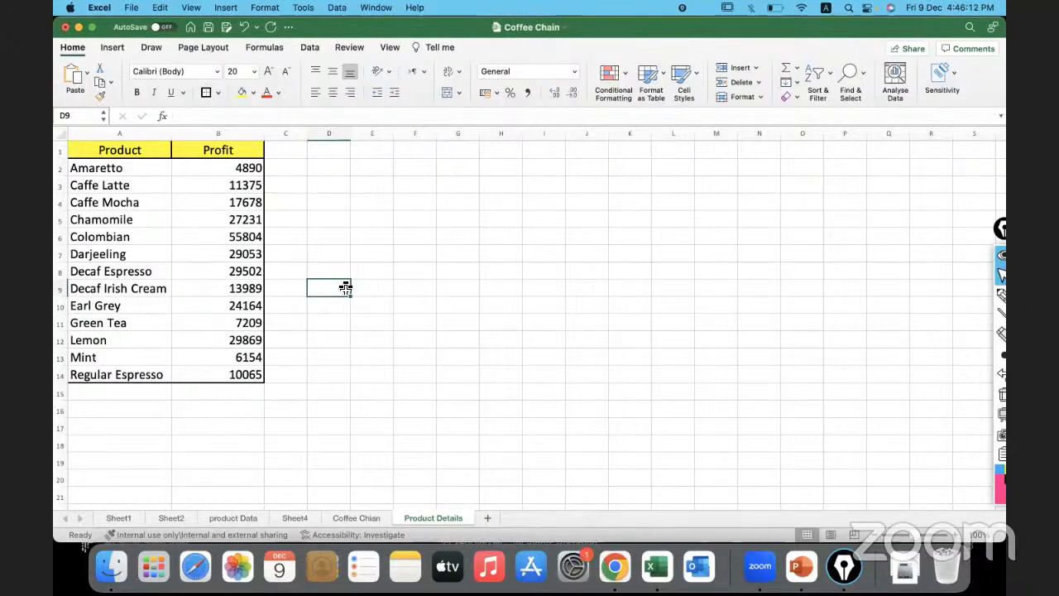
Insert the recommended Clustered Bar chart from the product names and profits in A2:B14.
left_click_drag(142, 150, 247, 368)
left_click(246, 369)
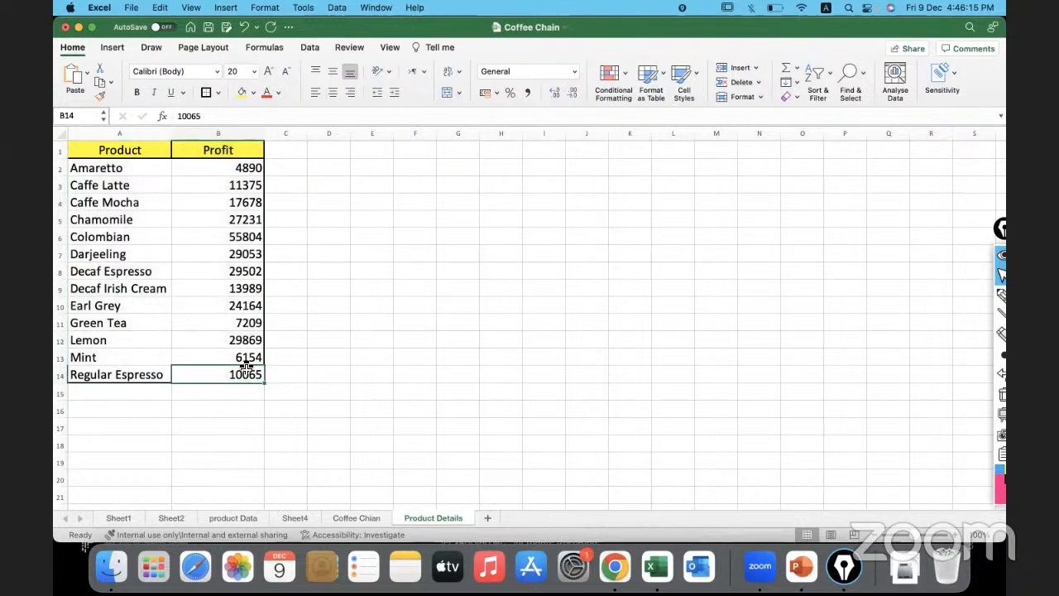
left_click(239, 271)
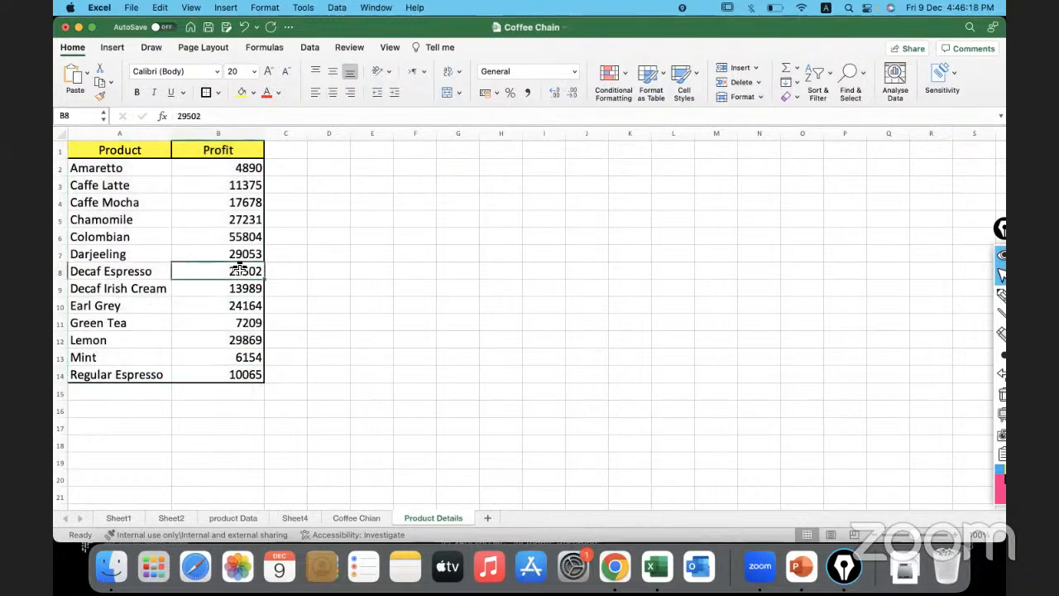
left_click(116, 47)
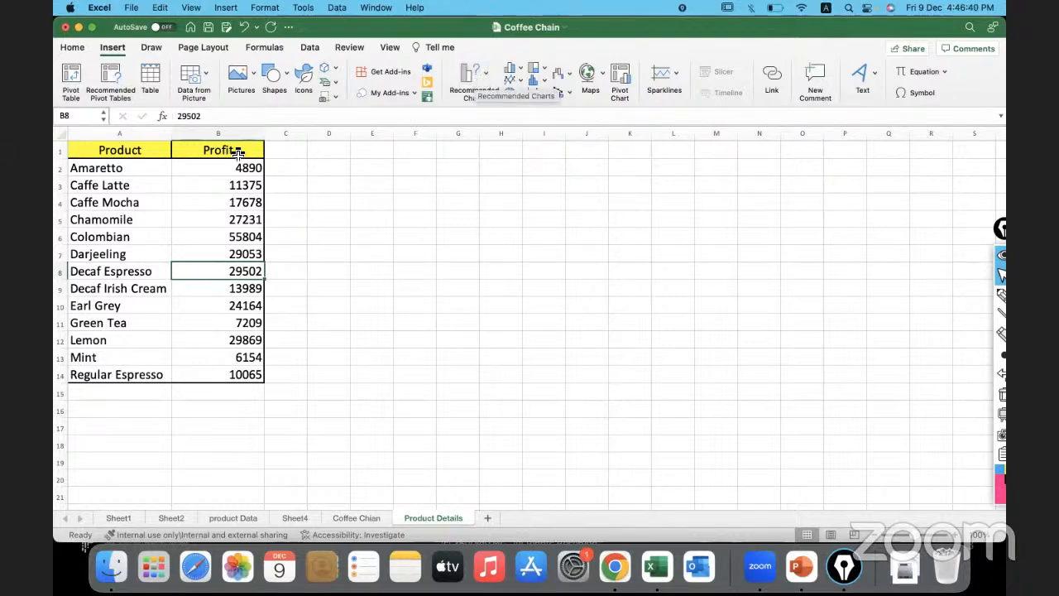
left_click_drag(145, 171, 250, 369)
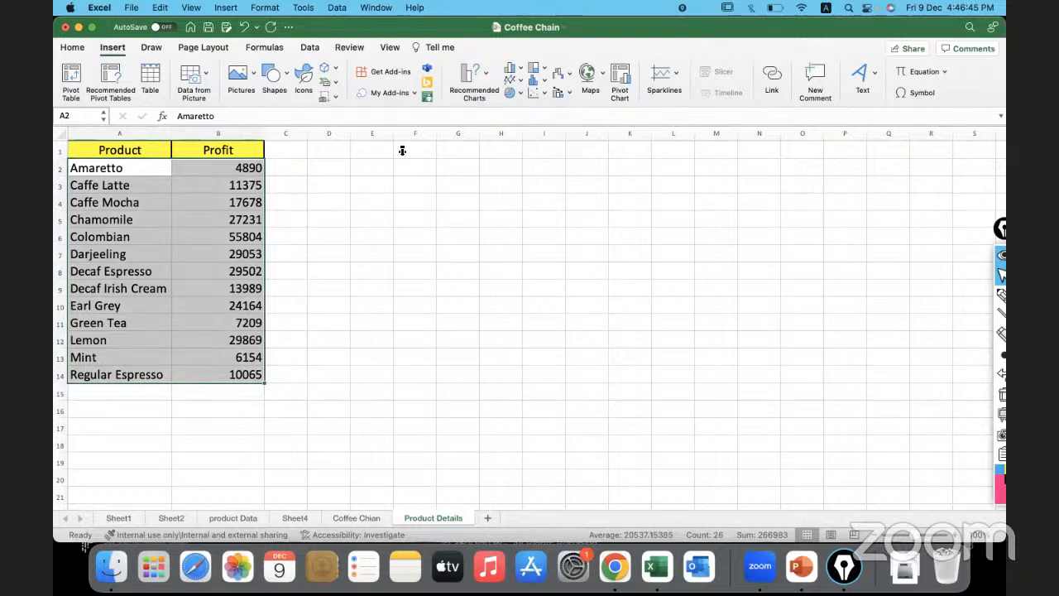
left_click(486, 75)
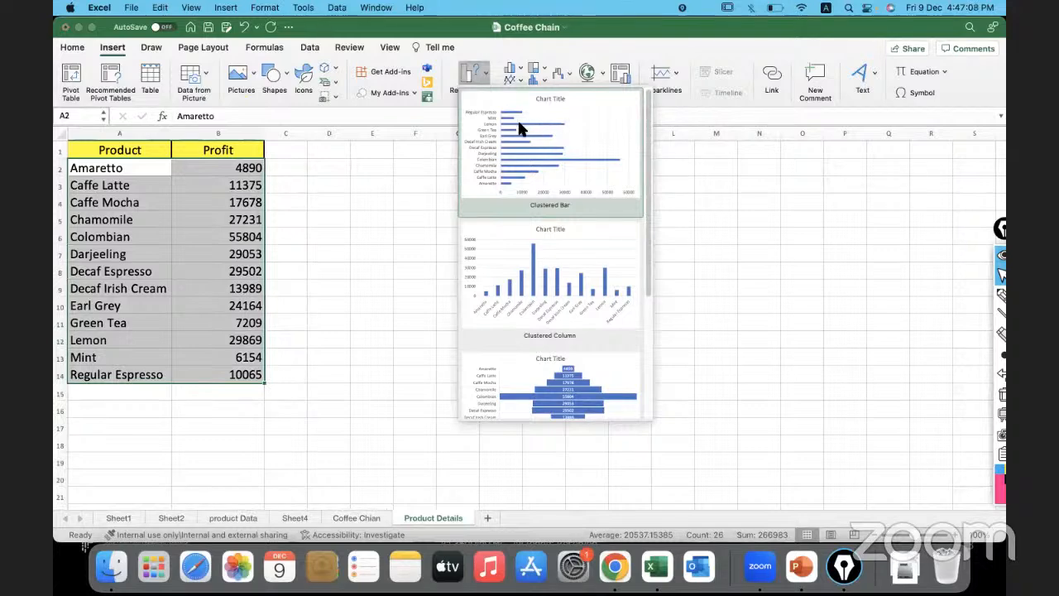
left_click(577, 131)
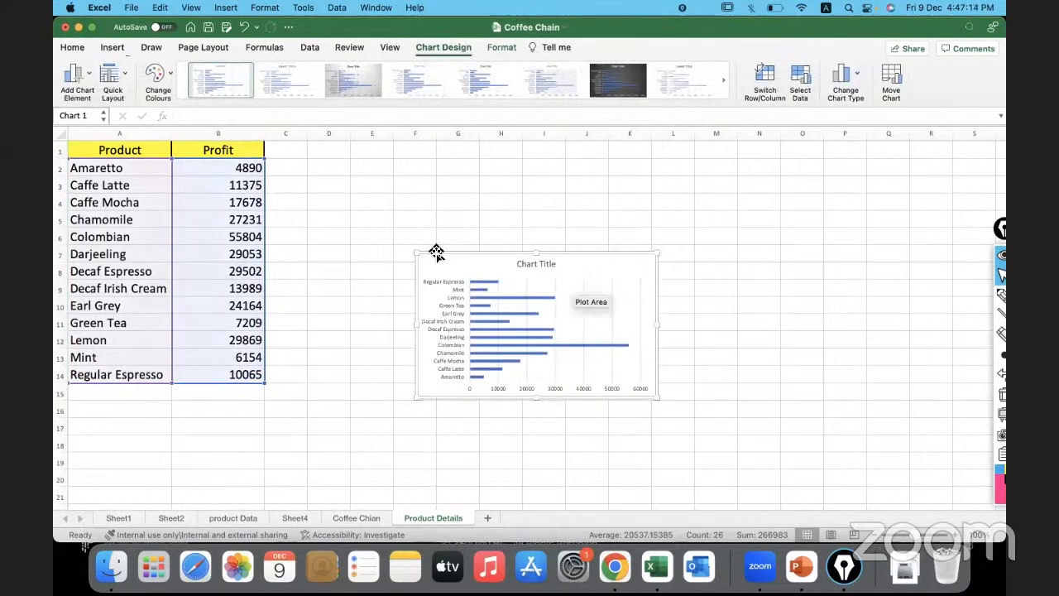
Move and enlarge the bar chart beside the product data so it spans about columns E to M and rows 1 to 16.
left_click_drag(415, 253, 354, 141)
left_click_drag(657, 397, 762, 423)
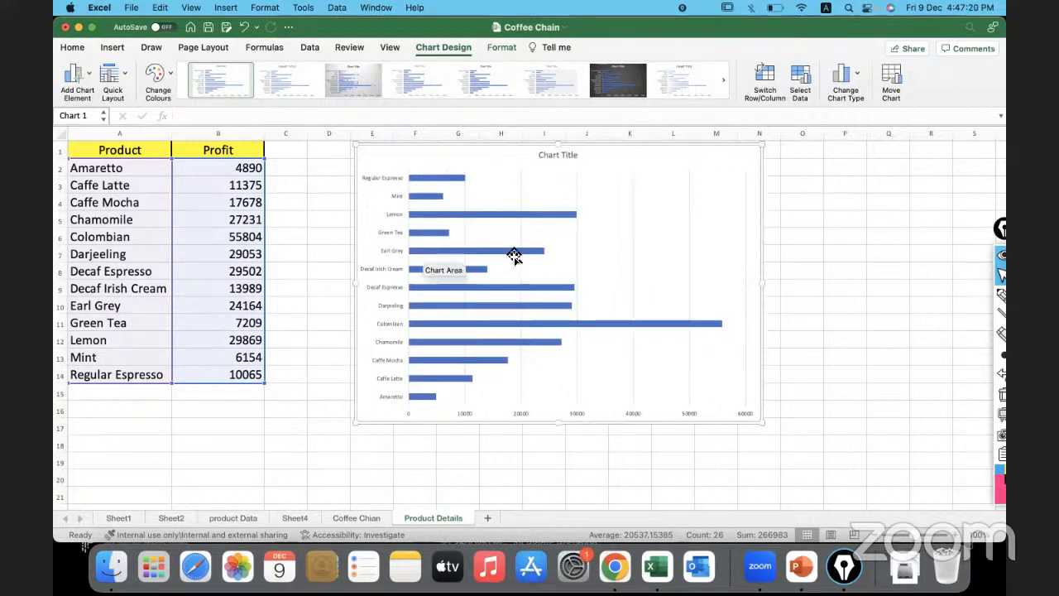
Sort the product data by Profit in ascending order and check the sorted profits against the chart.
left_click(238, 147)
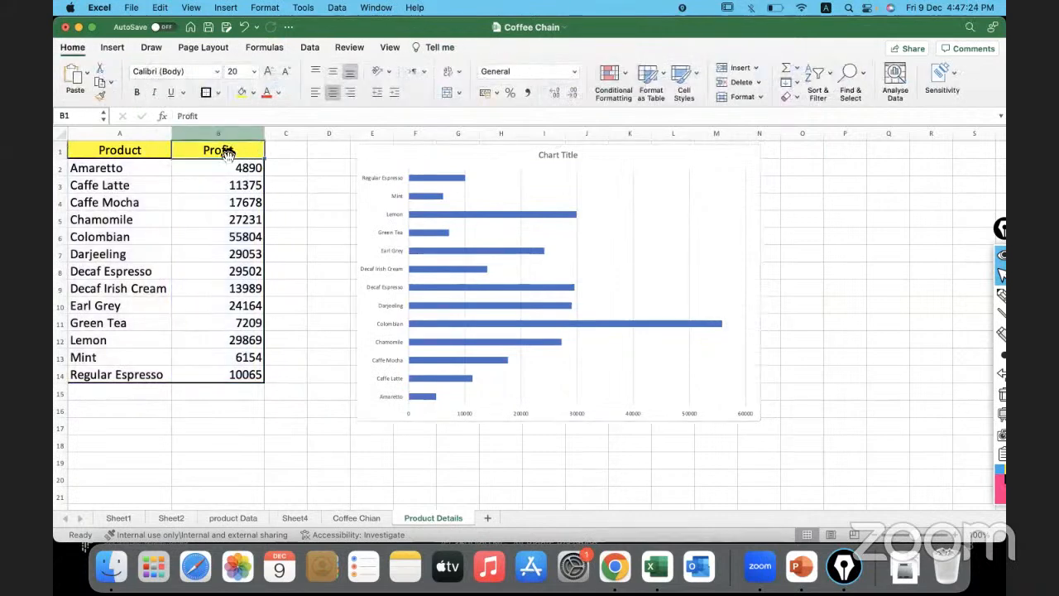
left_click(828, 74)
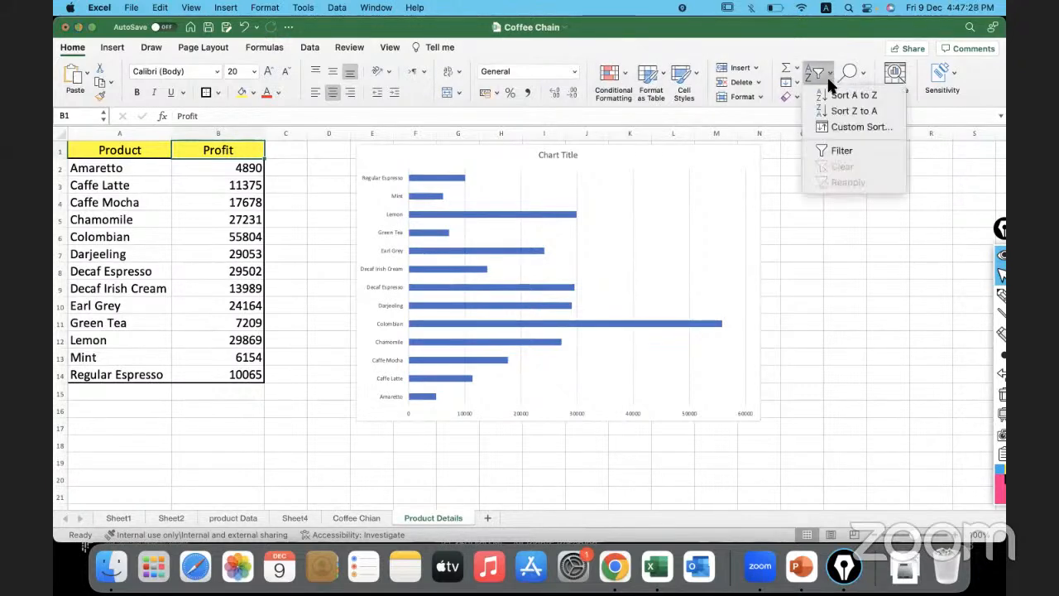
left_click(846, 97)
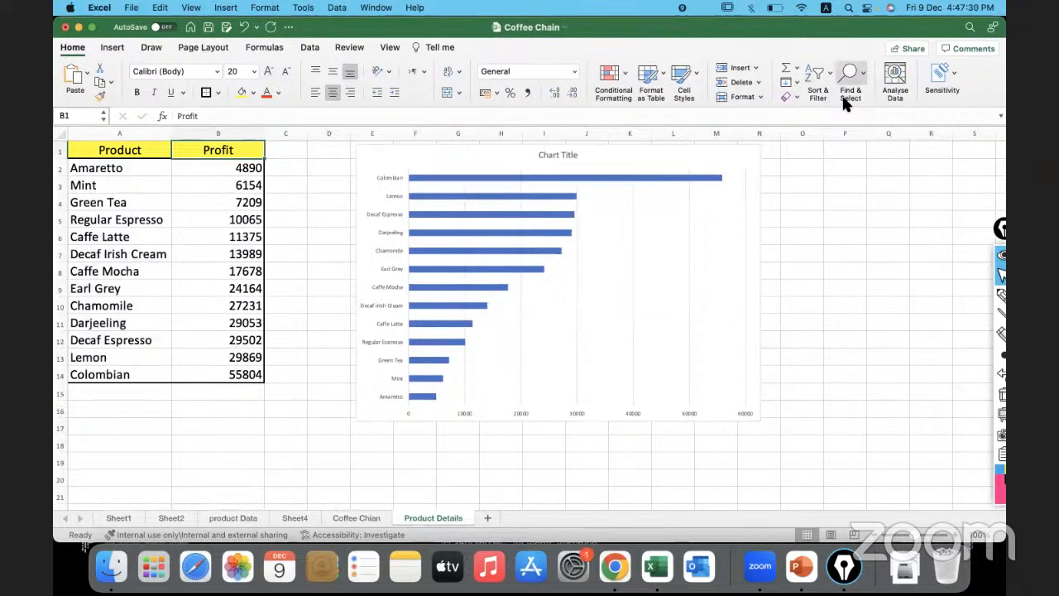
left_click_drag(221, 169, 212, 374)
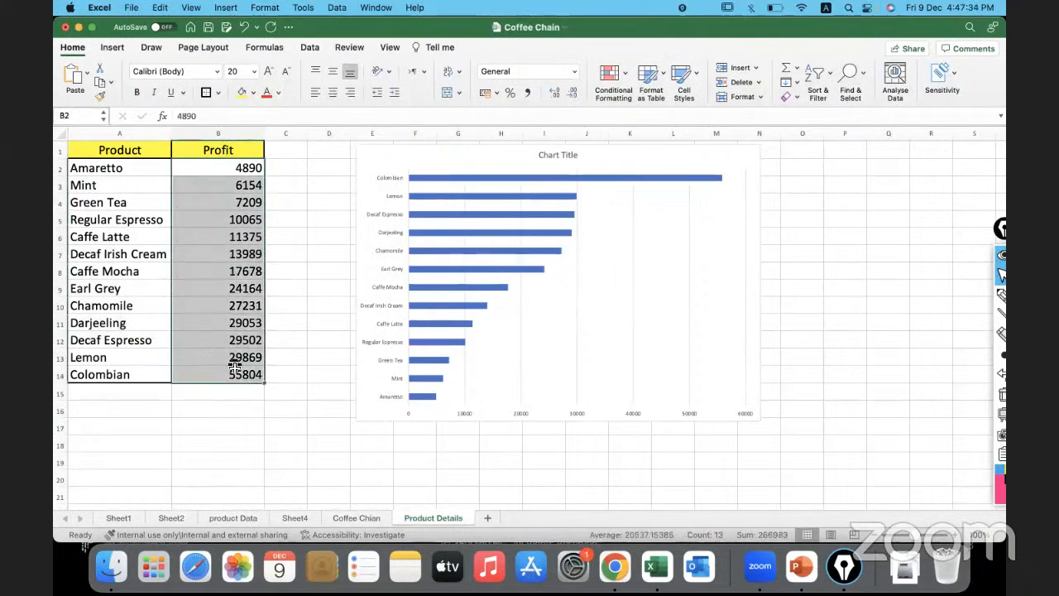
left_click(608, 328)
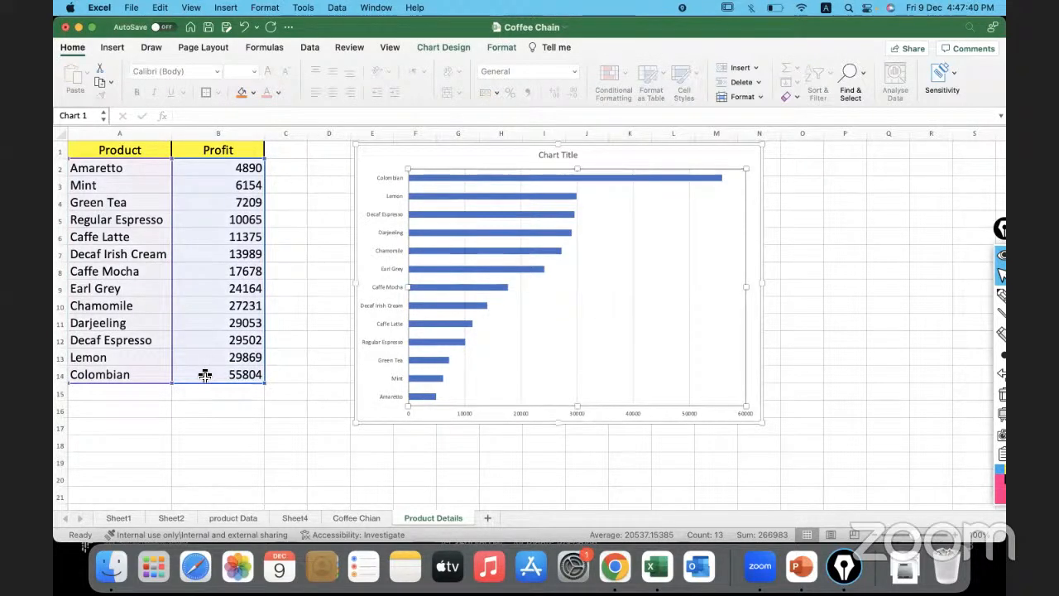
left_click_drag(206, 375, 158, 374)
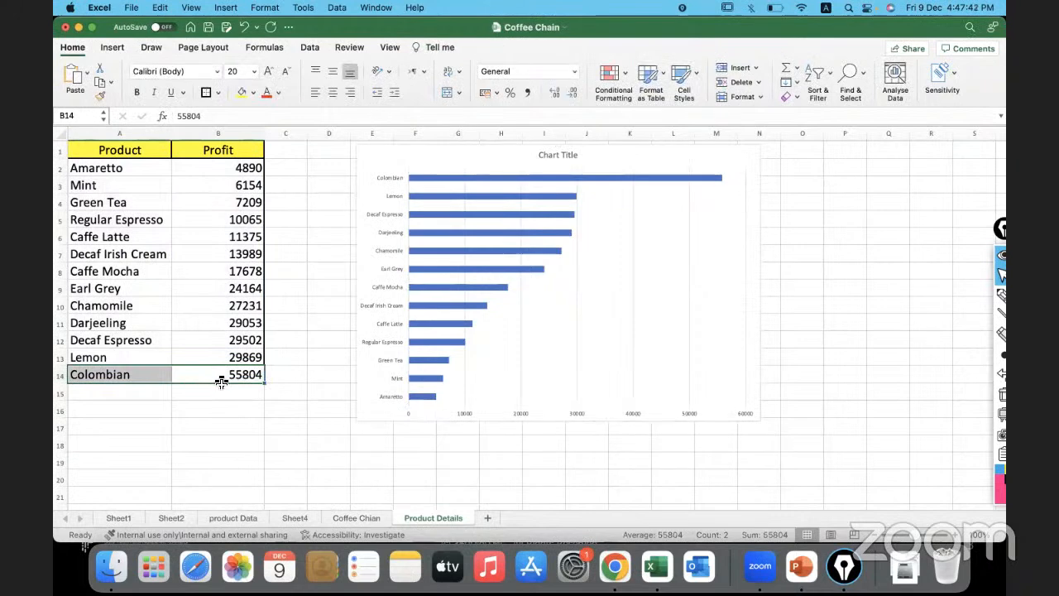
Replace the chart's placeholder title with "Product Level - Profits".
left_click(569, 159)
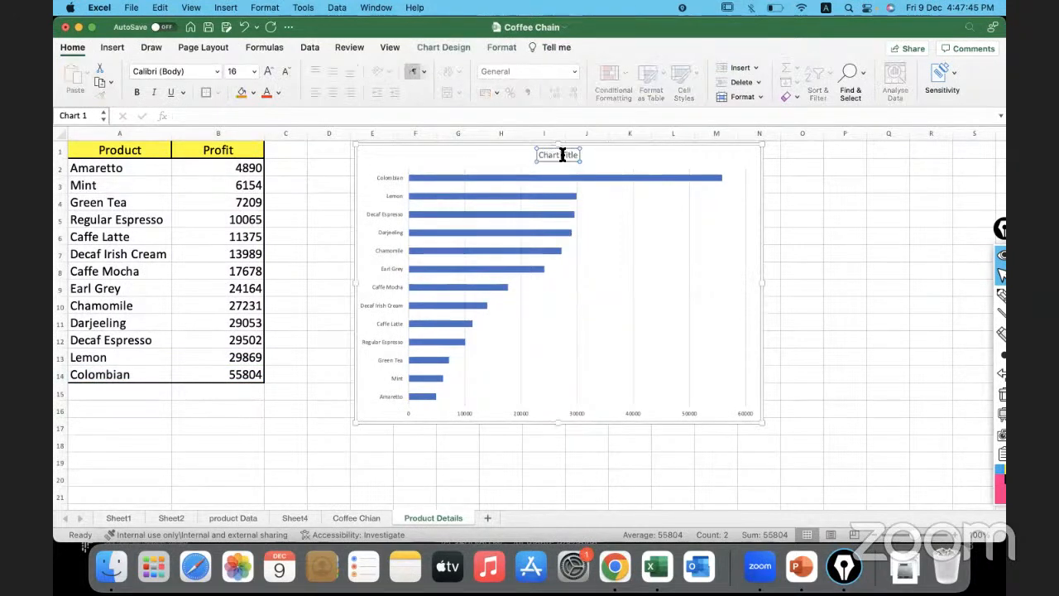
left_click(564, 156)
left_click_drag(577, 156, 539, 157)
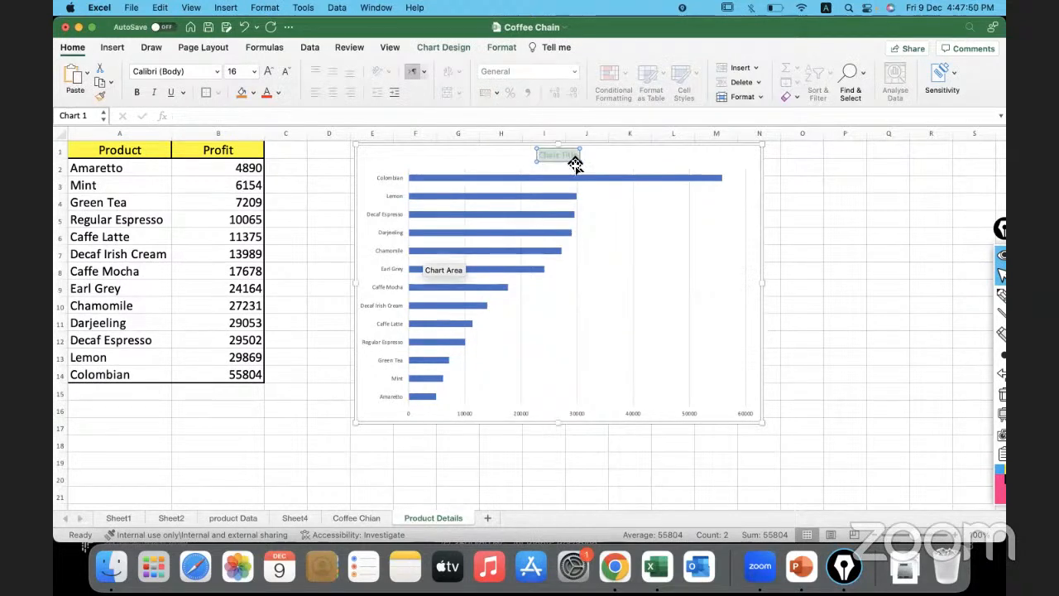
key("BackSpace")
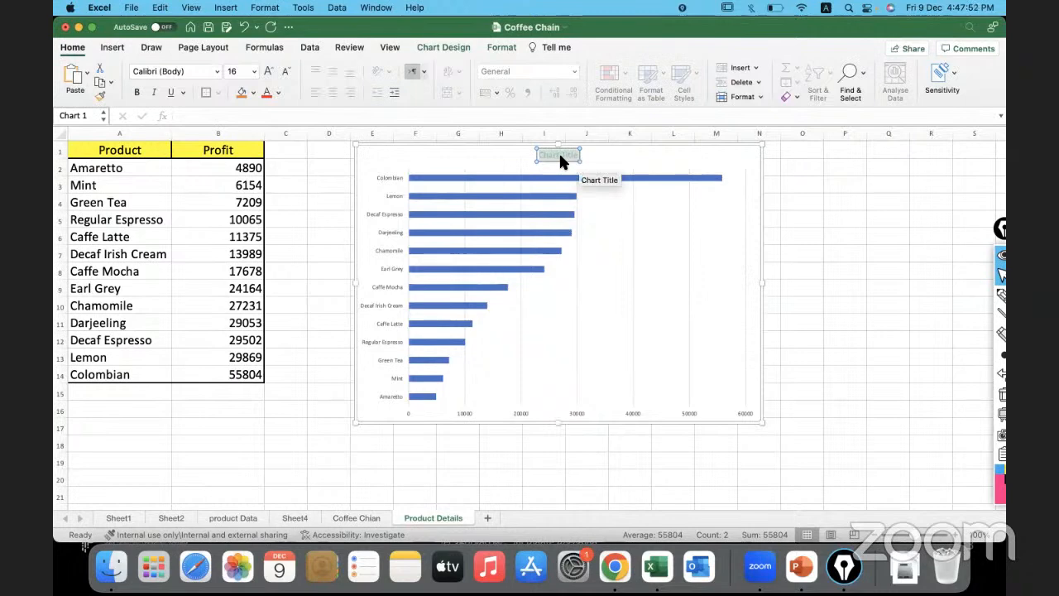
type("Product Level - Profits")
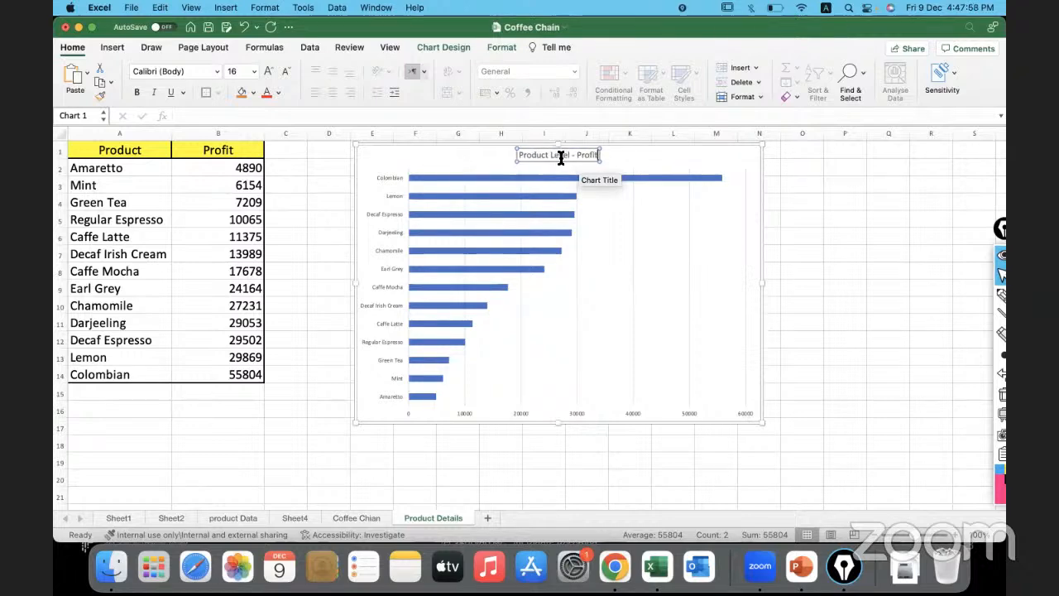
key("Return")
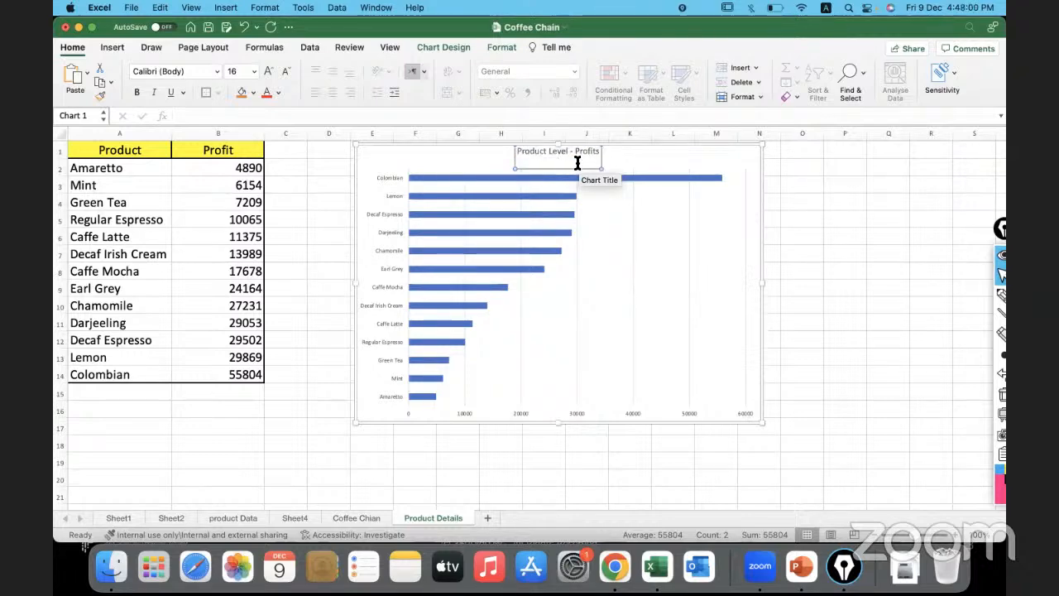
key("BackSpace")
left_click(621, 163)
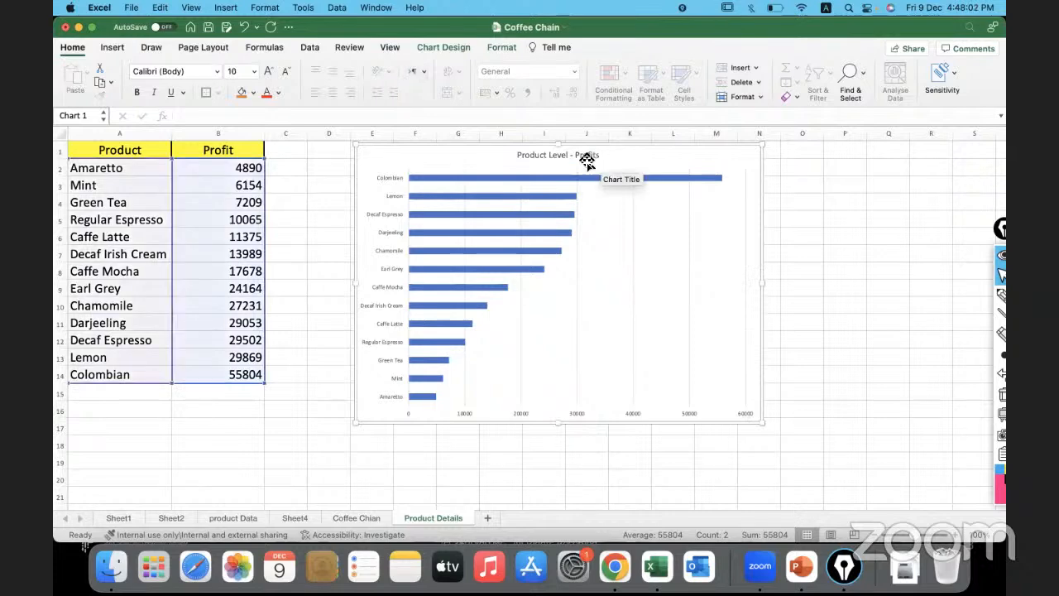
left_click(591, 161)
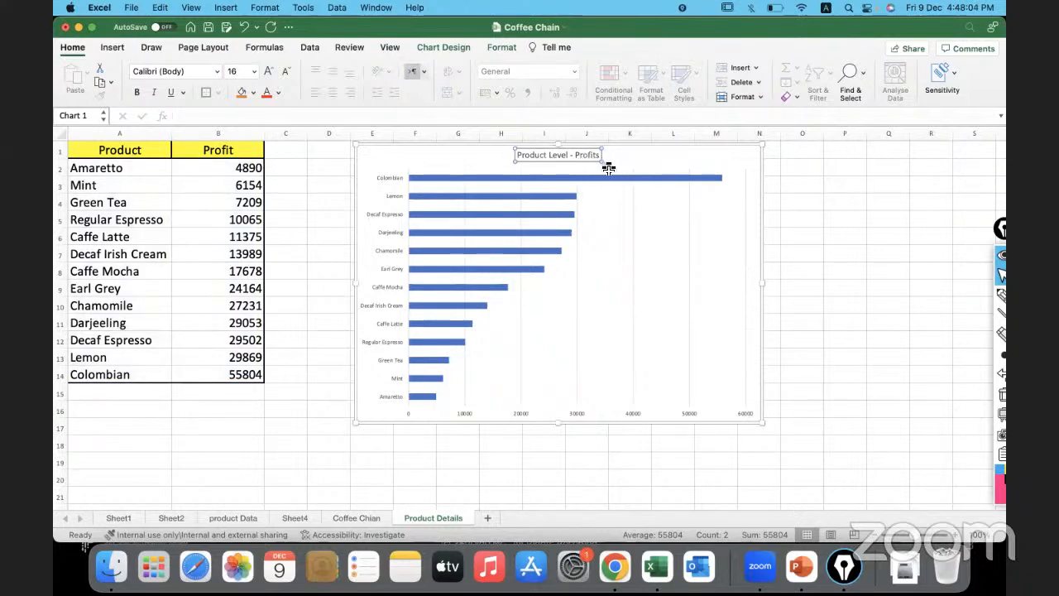
left_click(497, 152)
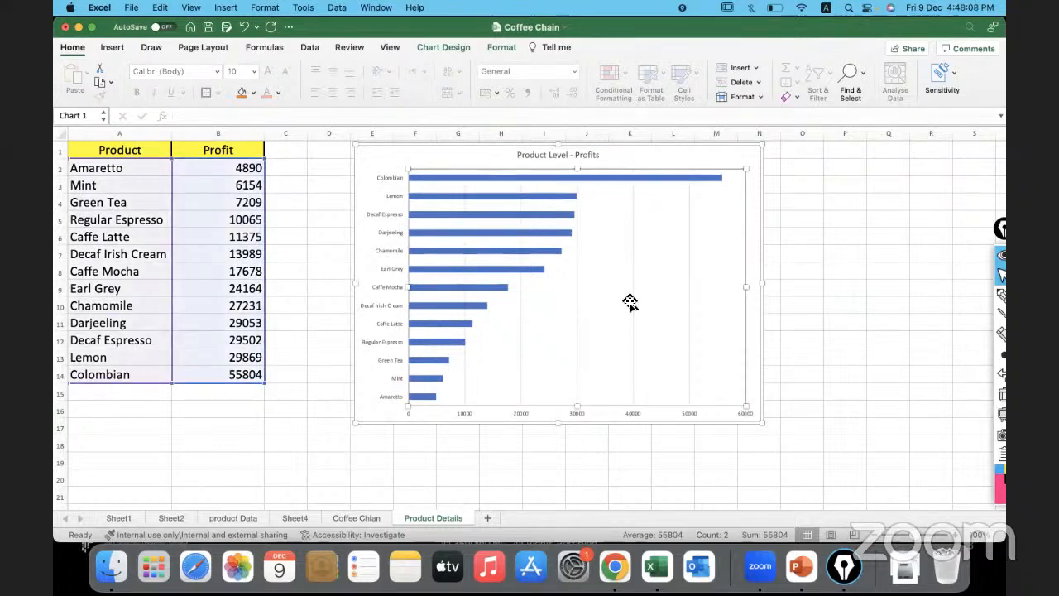
left_click(462, 152)
left_click(461, 153)
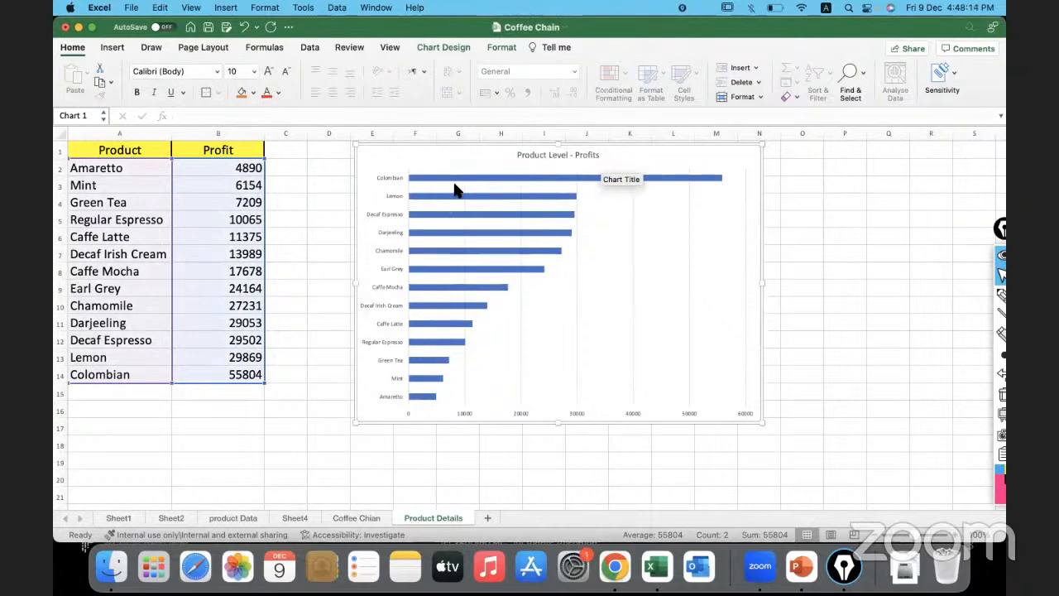
Move the chart to a new sheet named "Bar Graph".
left_click(596, 290)
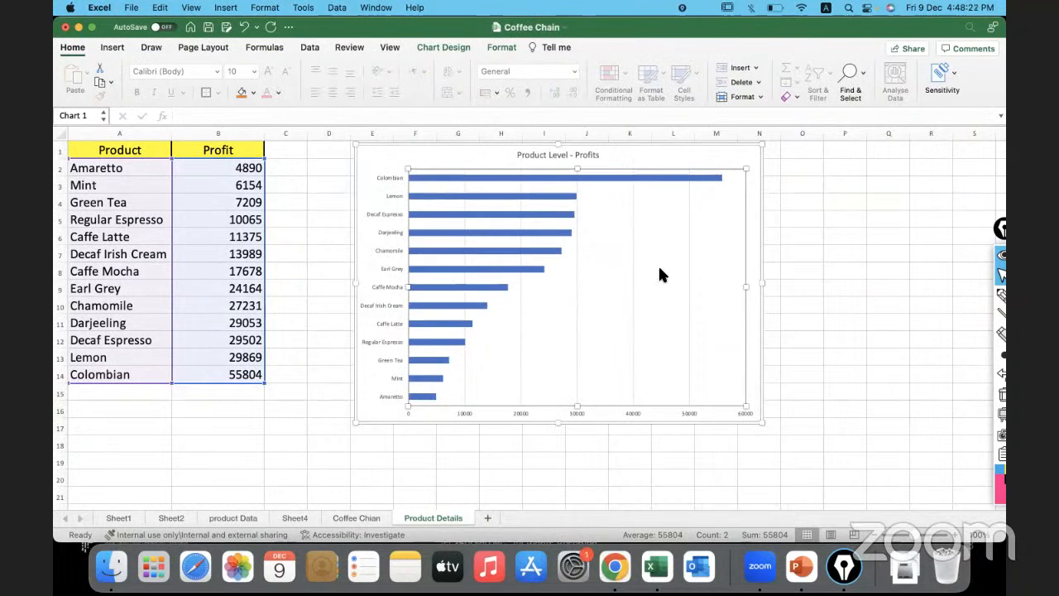
right_click(605, 284)
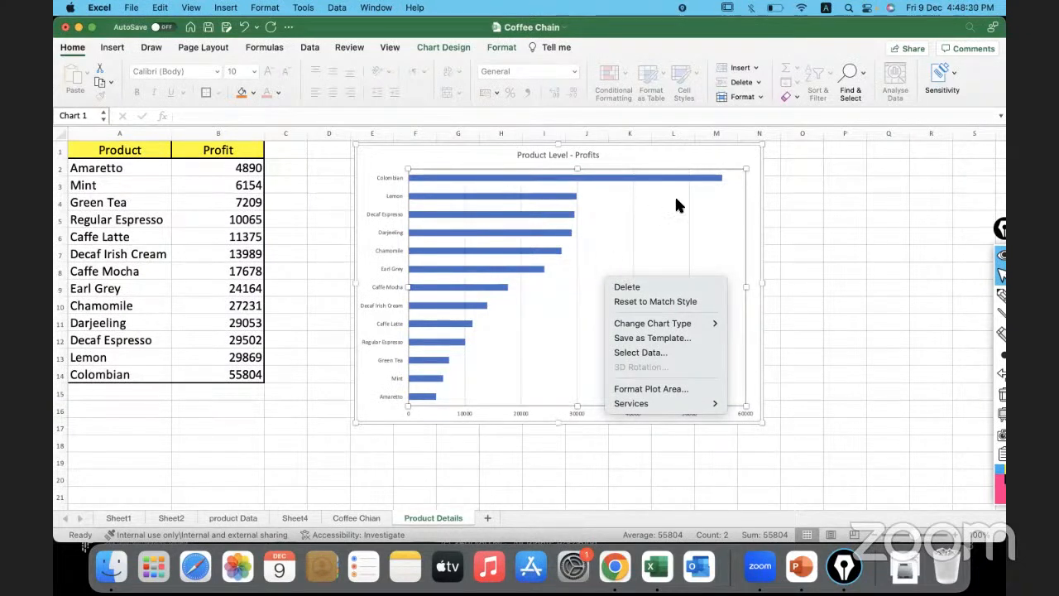
left_click(718, 155)
right_click(718, 156)
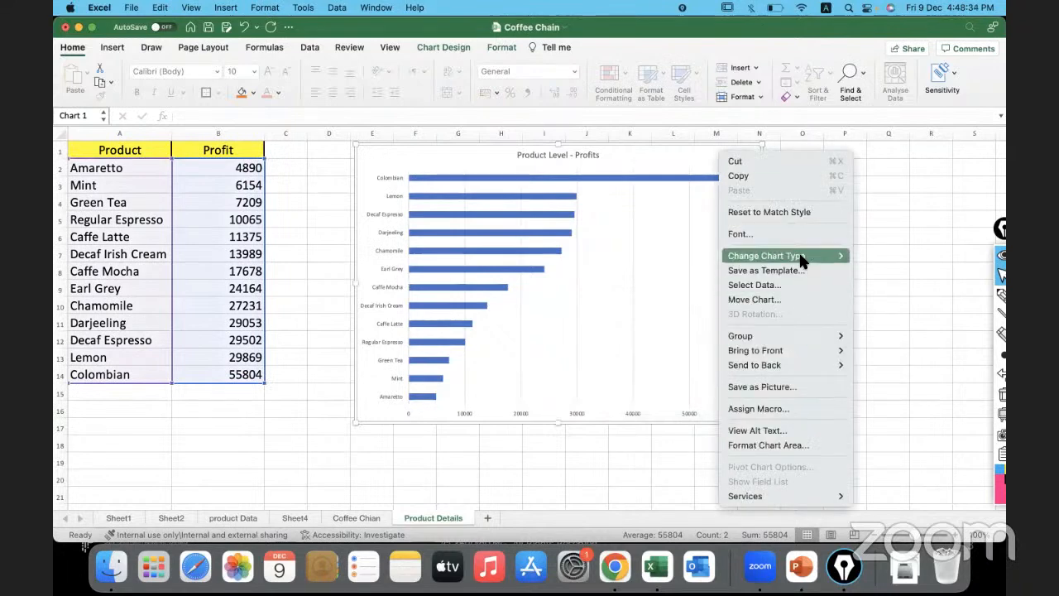
mouse_move(784, 371)
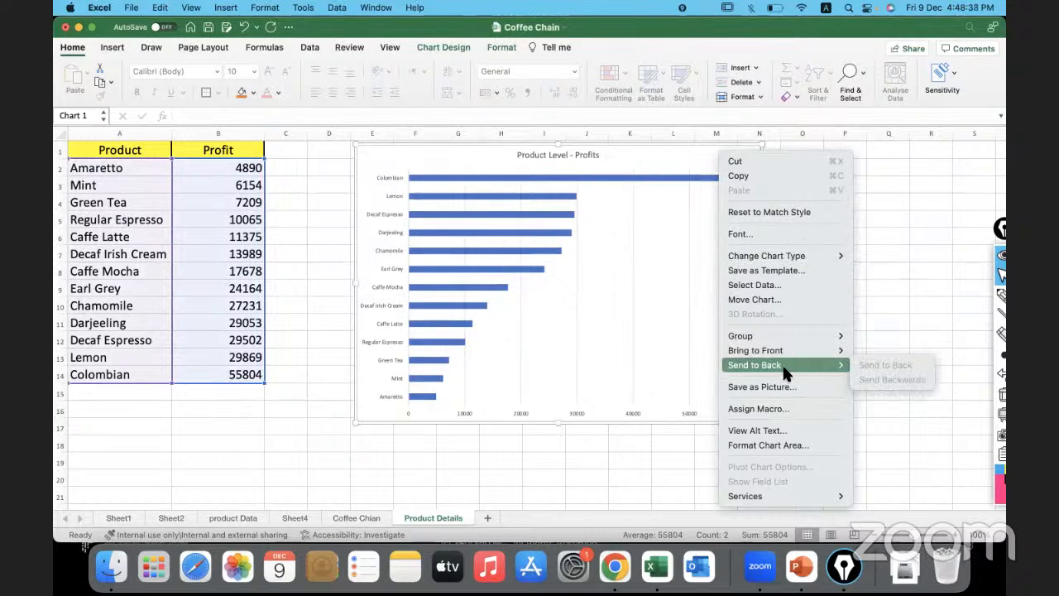
left_click(784, 306)
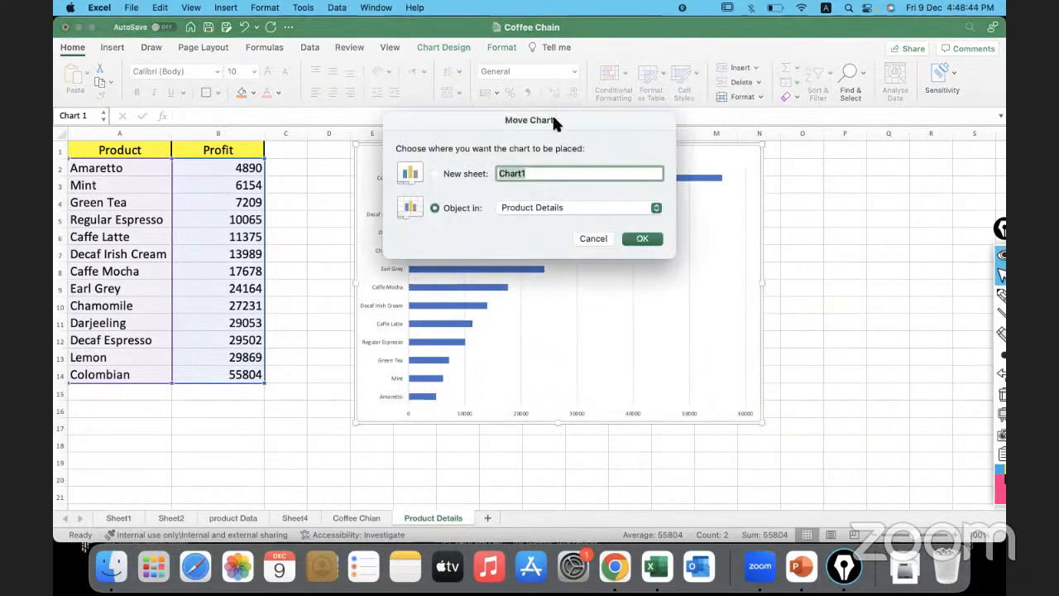
left_click_drag(552, 113, 800, 136)
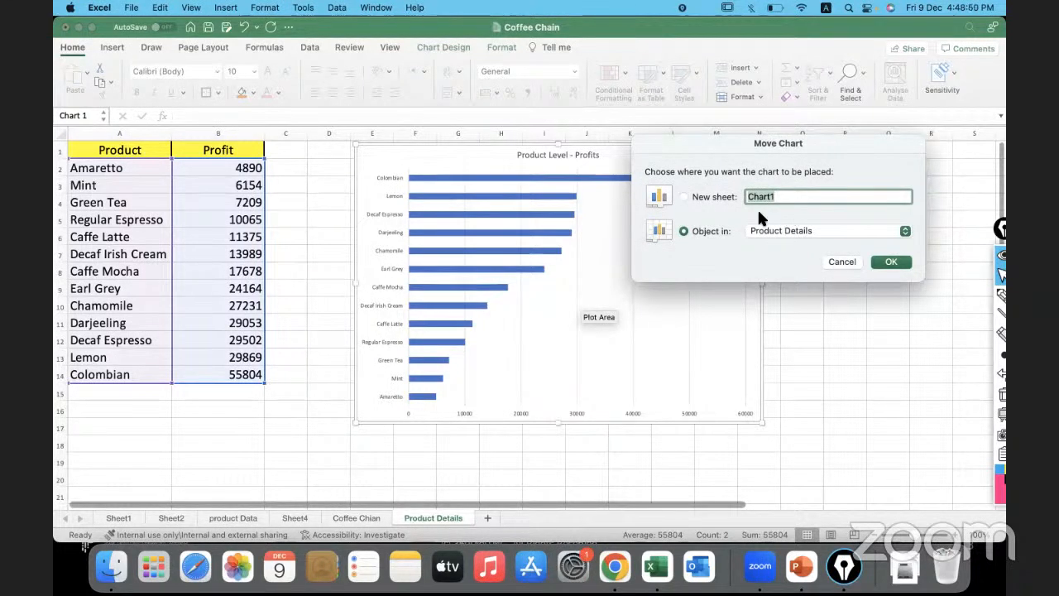
left_click(685, 197)
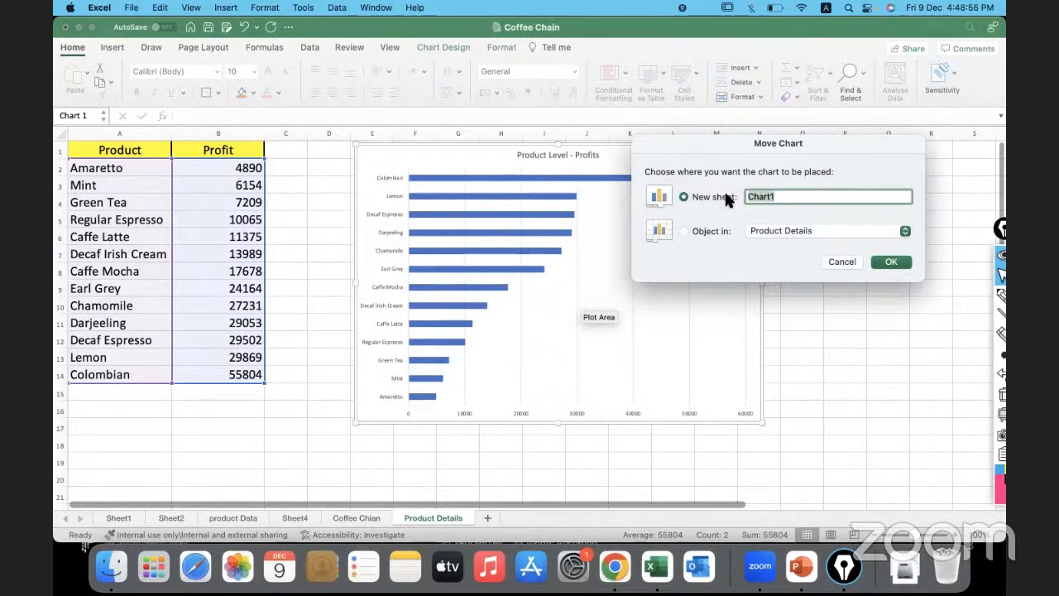
type("Bar Graph")
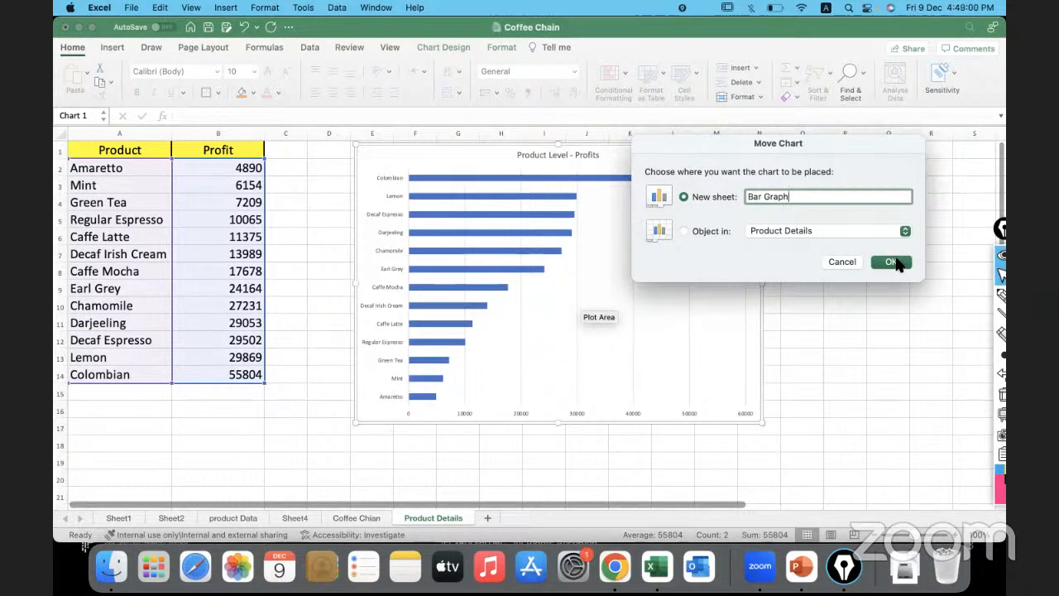
left_click(892, 262)
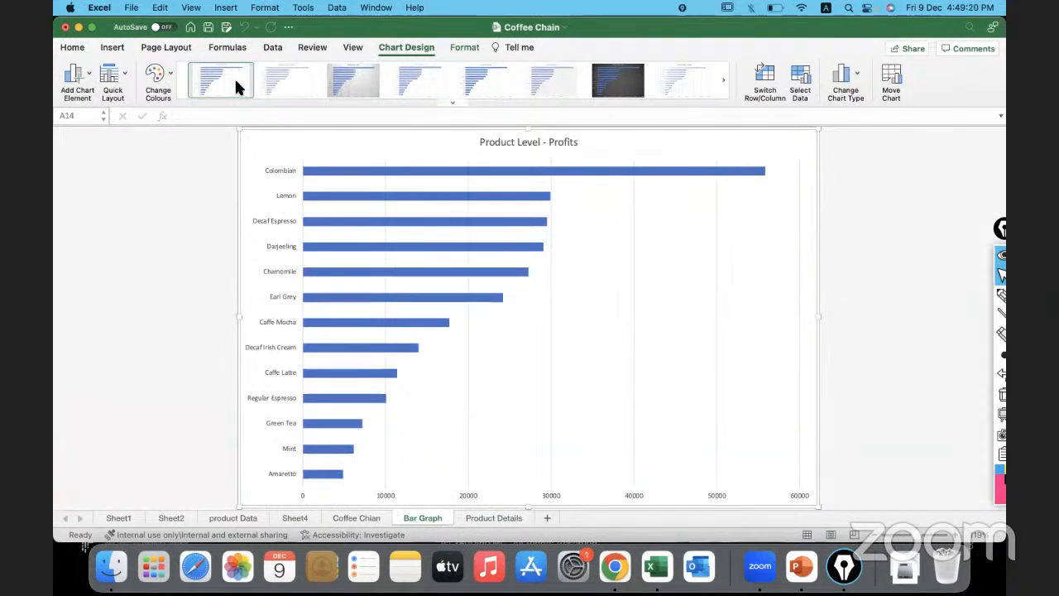
Try several chart styles on the bar chart, including the grey-background and gradient ones, and finish with the first style.
left_click(275, 84)
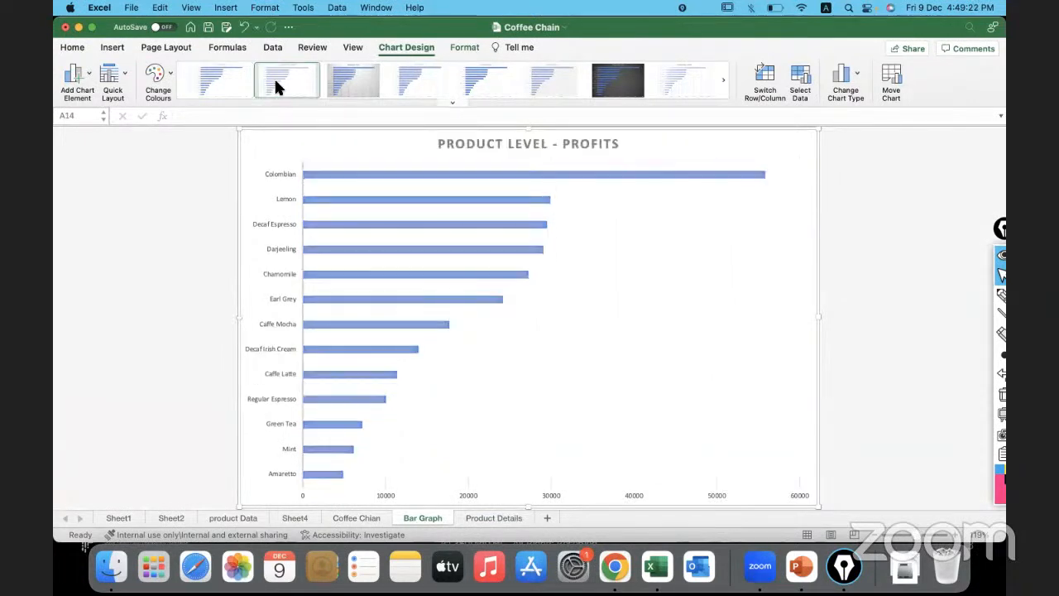
left_click(344, 78)
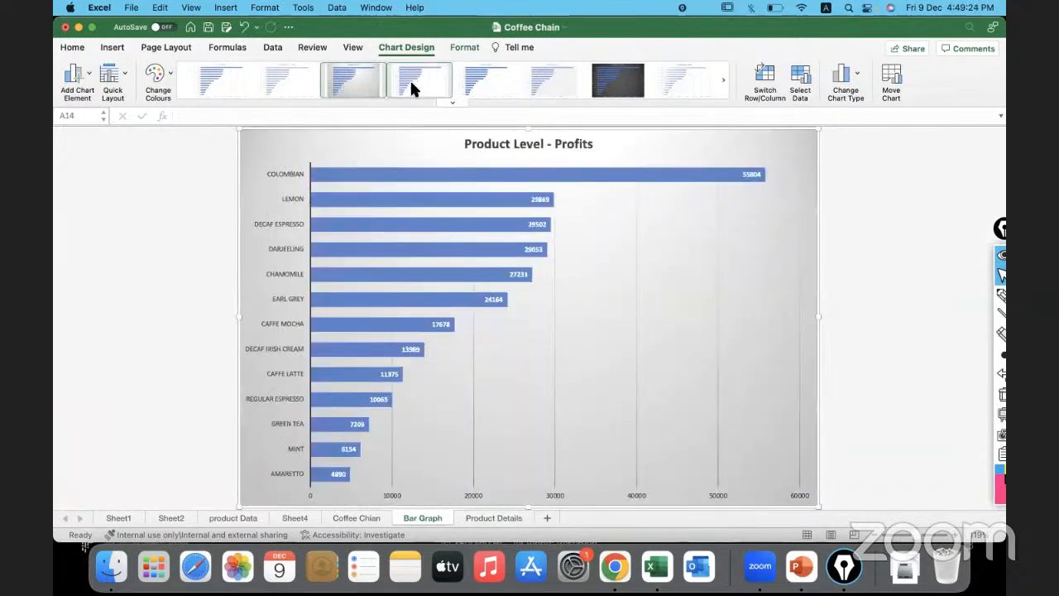
left_click(409, 79)
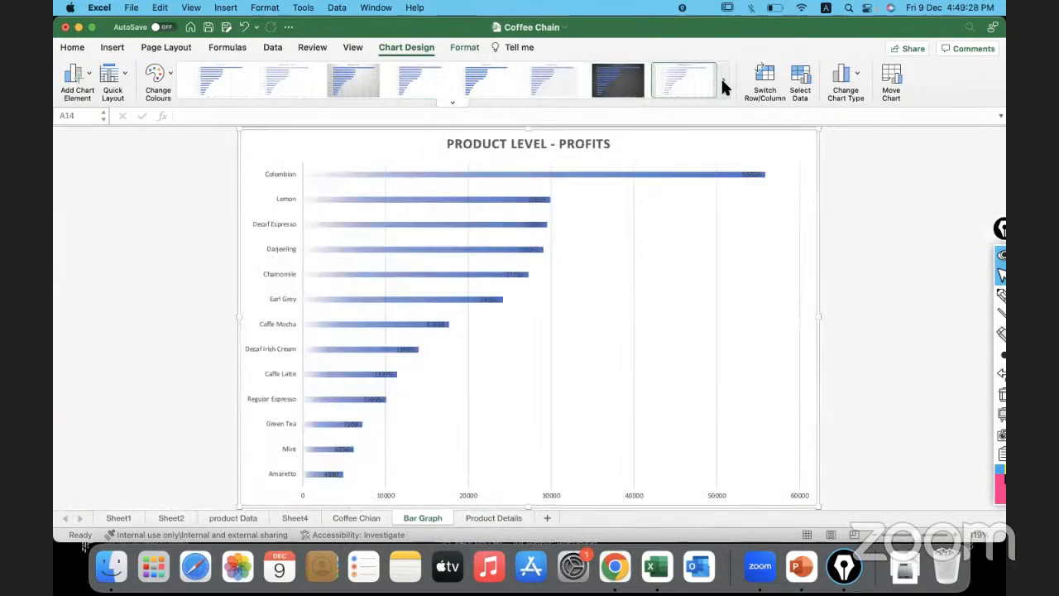
left_click(722, 79)
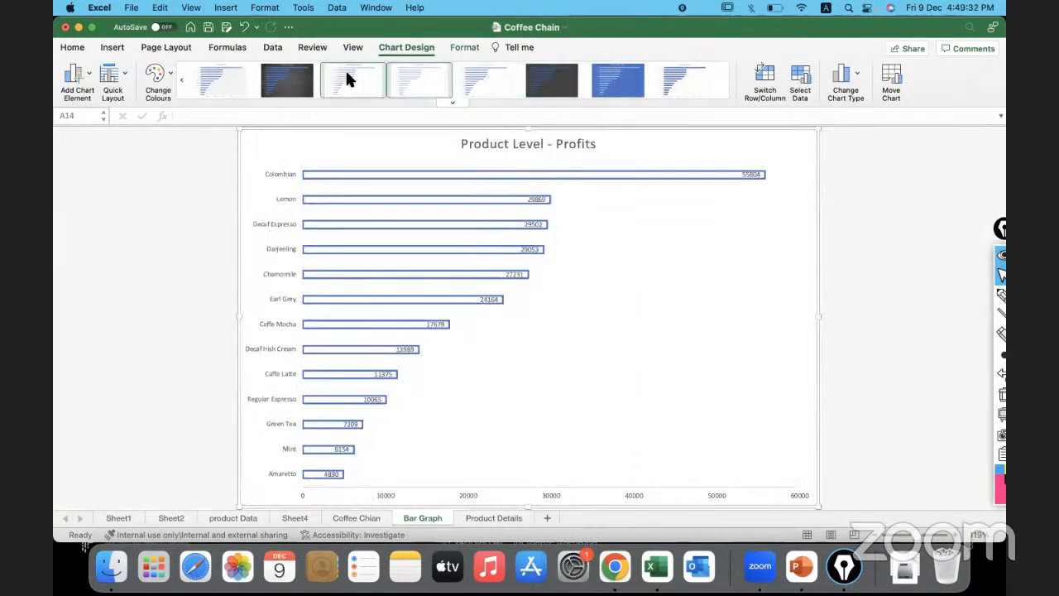
left_click(346, 79)
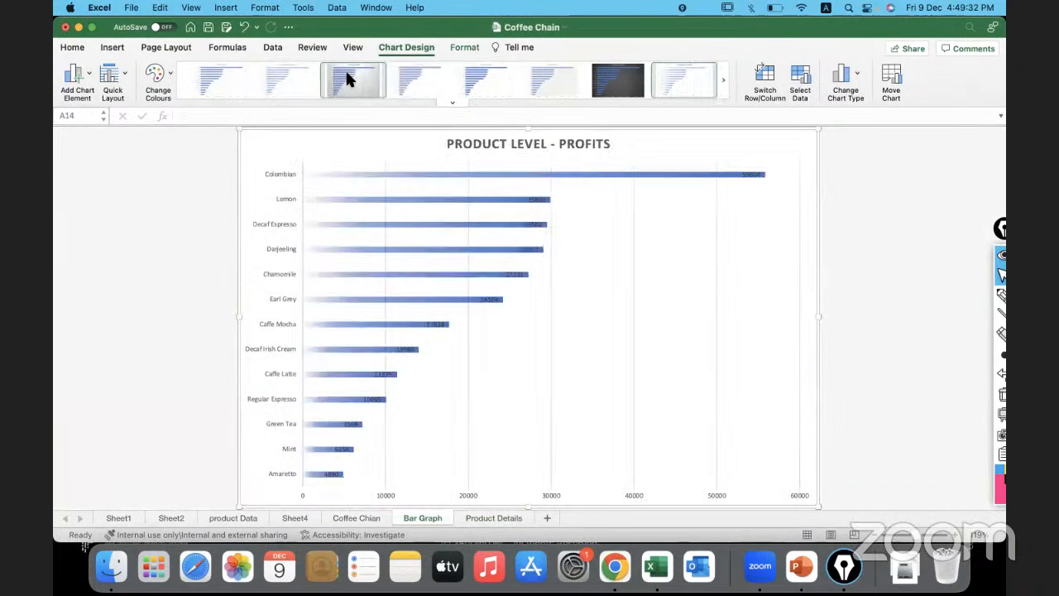
left_click(208, 85)
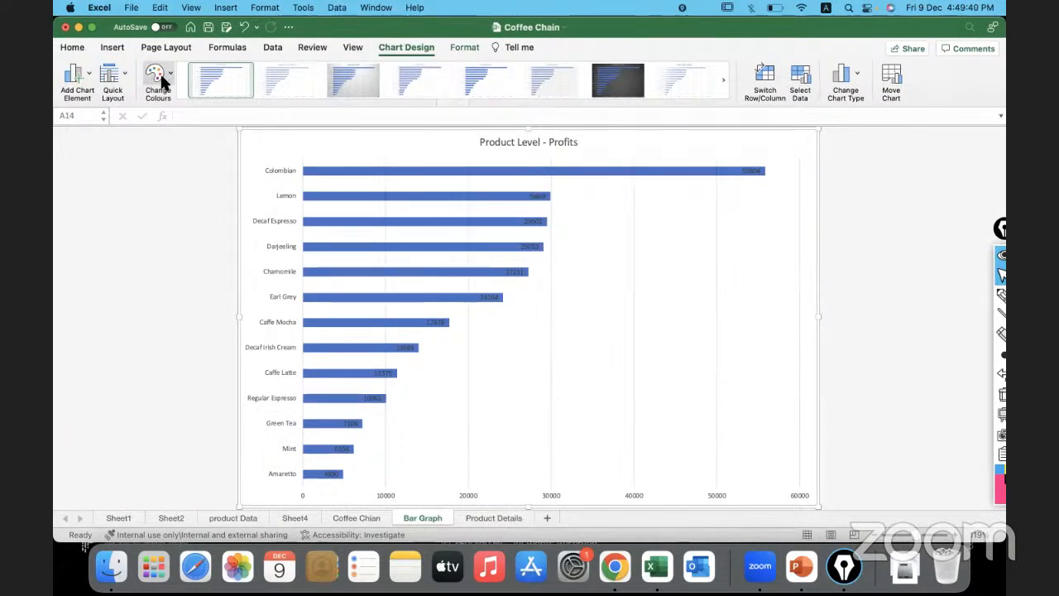
Remove the primary horizontal axis from the bar chart.
left_click(91, 76)
left_click(85, 49)
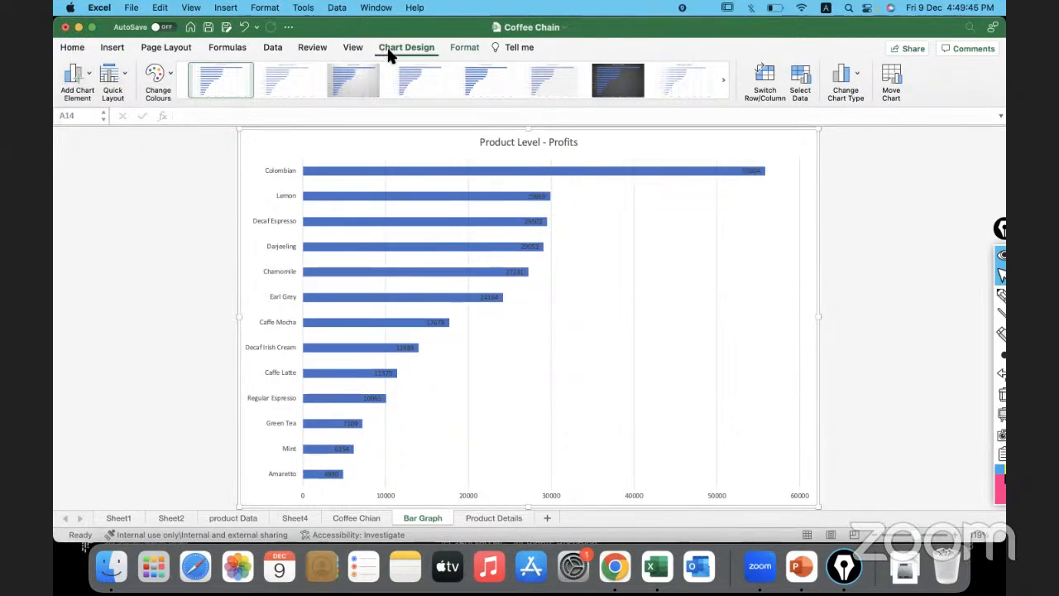
left_click(88, 73)
mouse_move(97, 102)
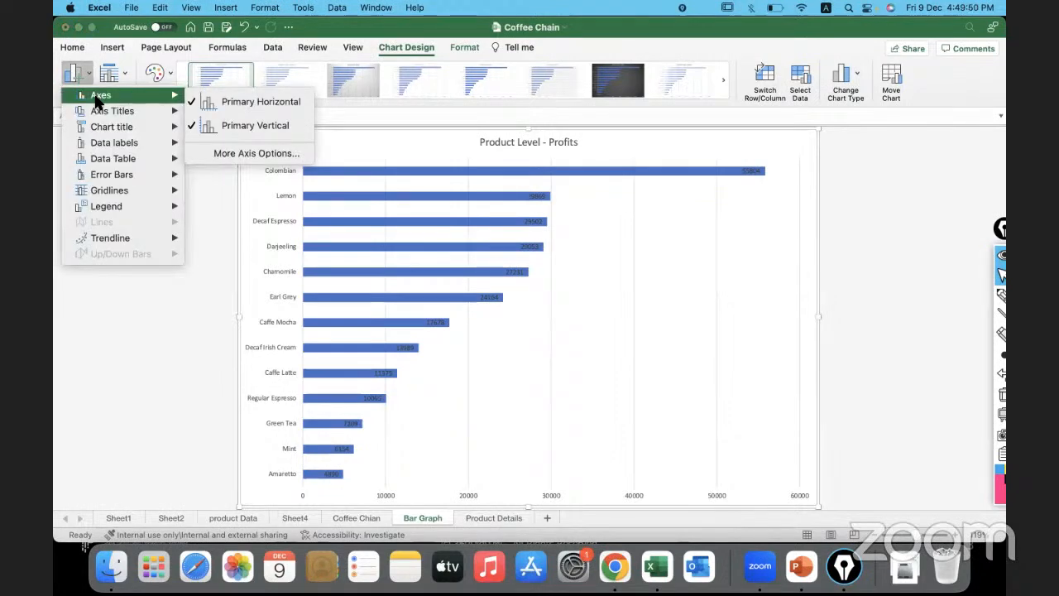
left_click(248, 106)
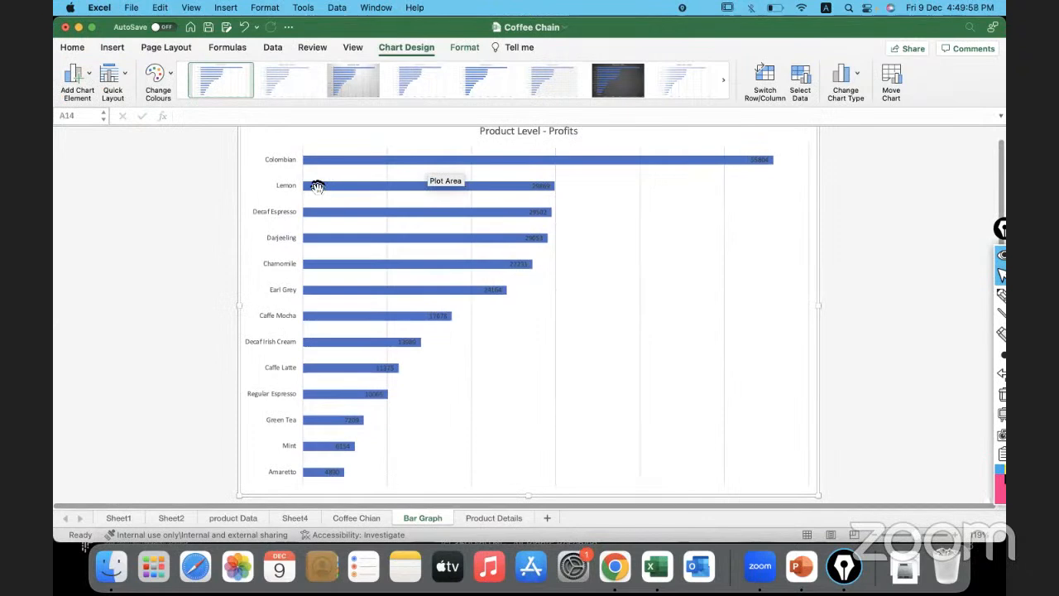
Toggle the bar chart's primary horizontal and primary vertical axes on and off, finishing with only the vertical axis shown.
left_click(89, 71)
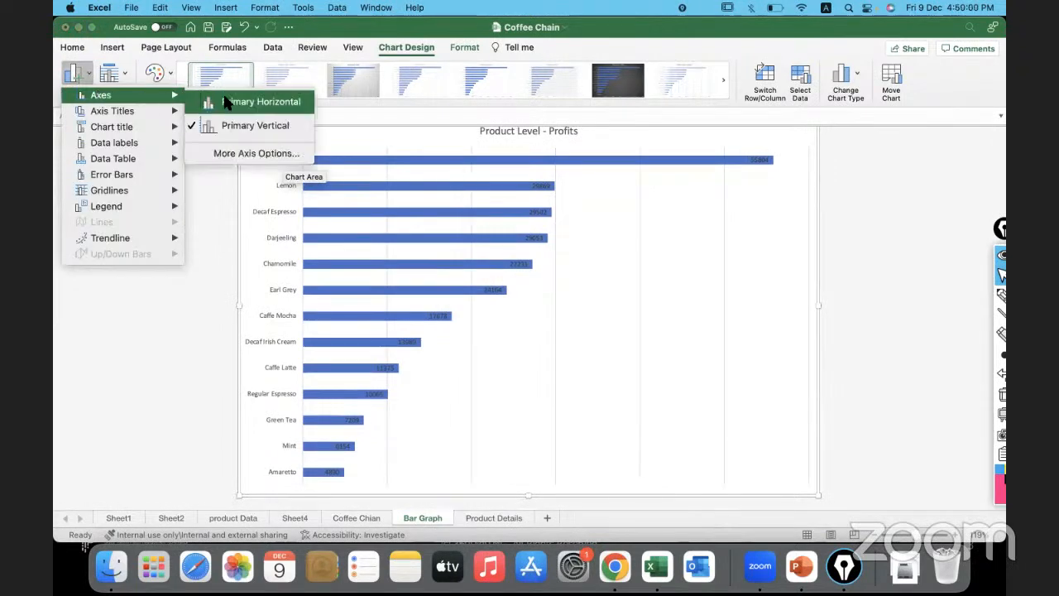
left_click(241, 98)
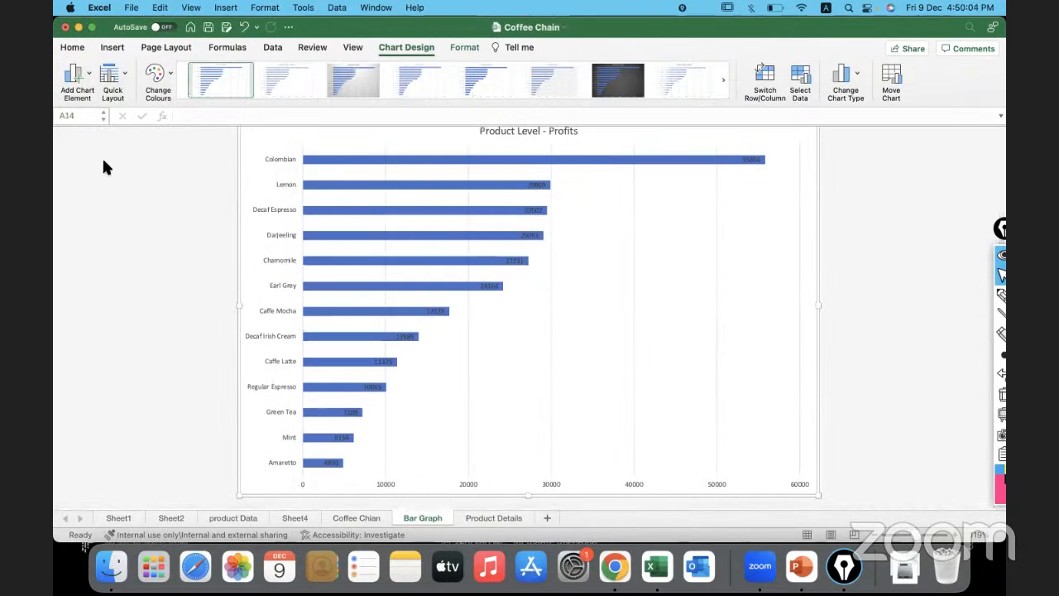
left_click(85, 73)
mouse_move(100, 94)
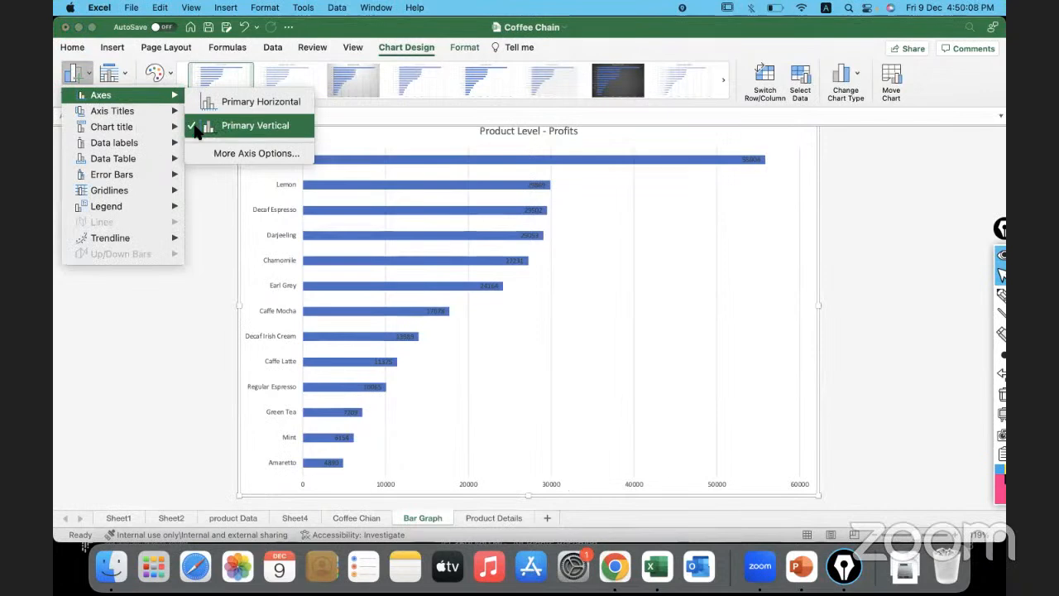
left_click(198, 126)
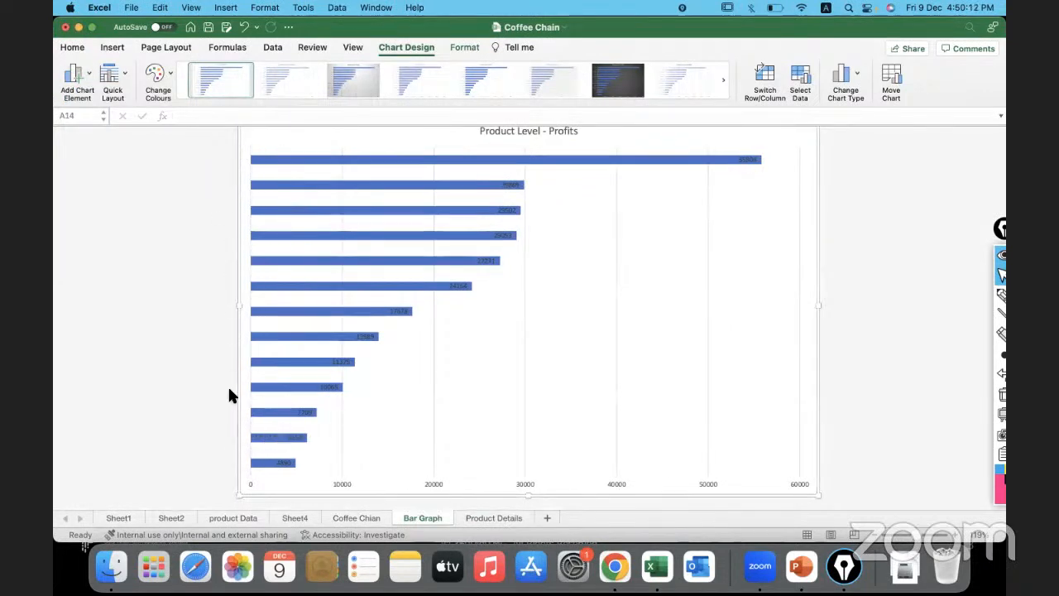
left_click(87, 72)
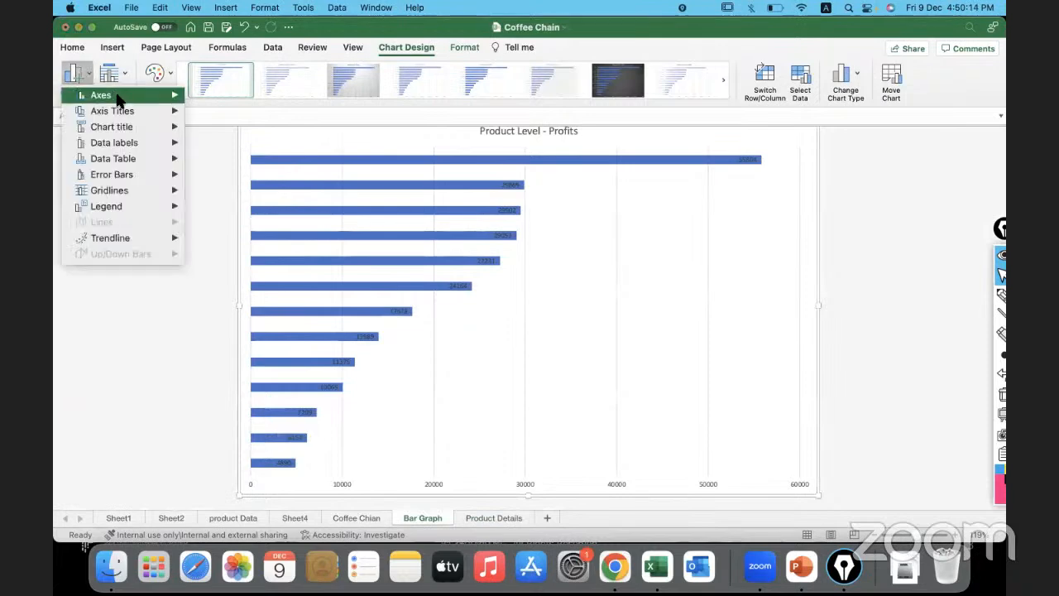
mouse_move(99, 96)
left_click(217, 103)
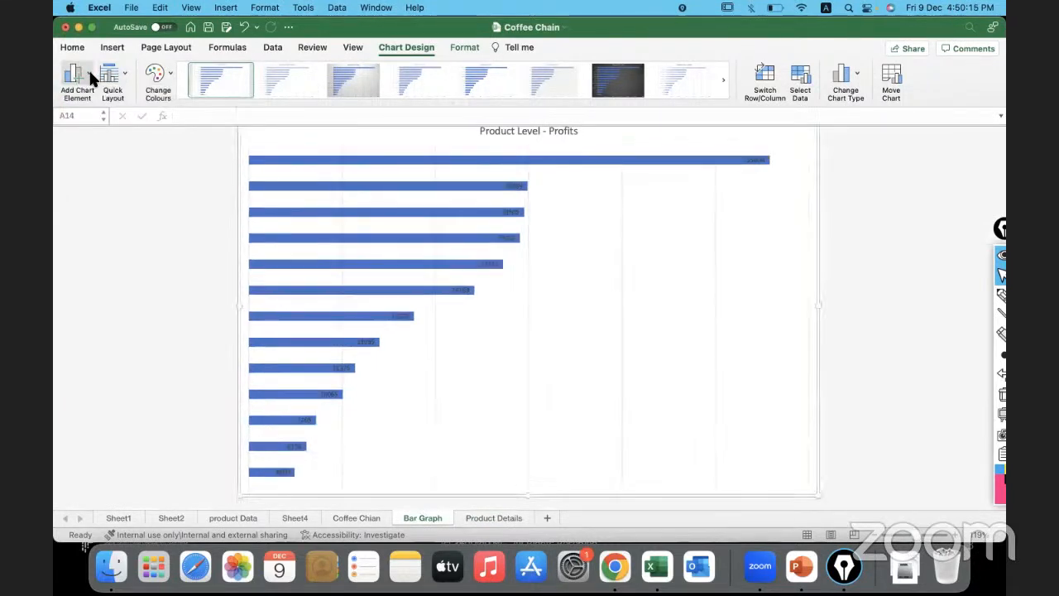
left_click(89, 70)
left_click(227, 118)
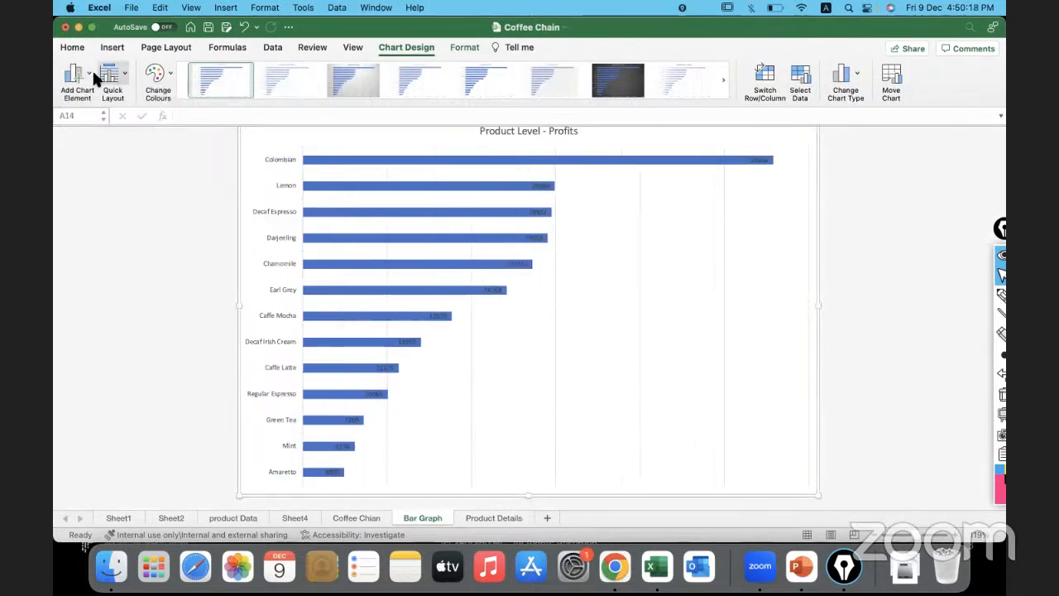
Add a primary vertical axis title to the bar chart and set its text to "products".
left_click(88, 71)
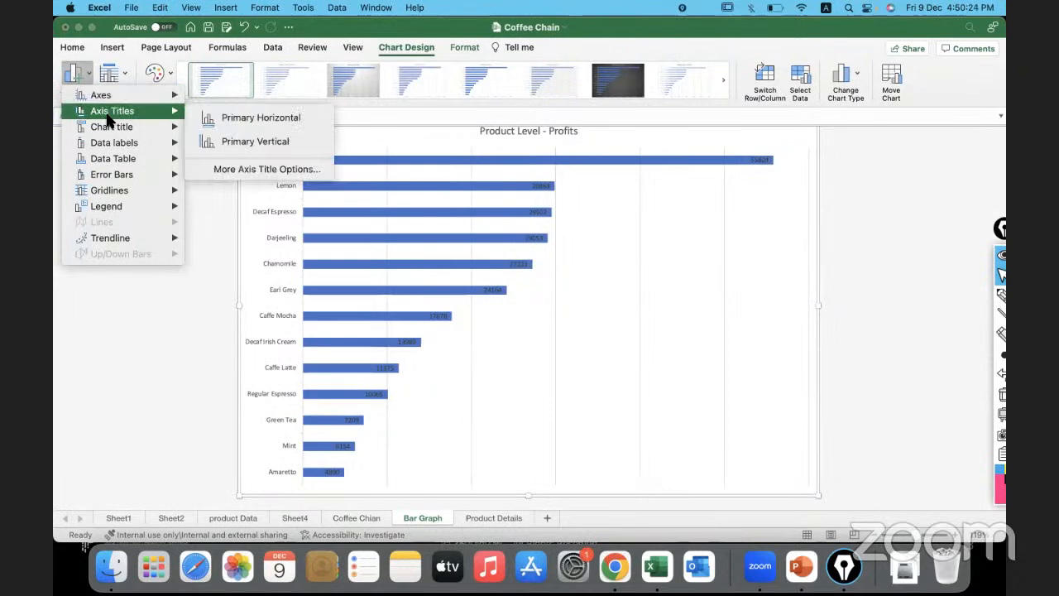
left_click(280, 146)
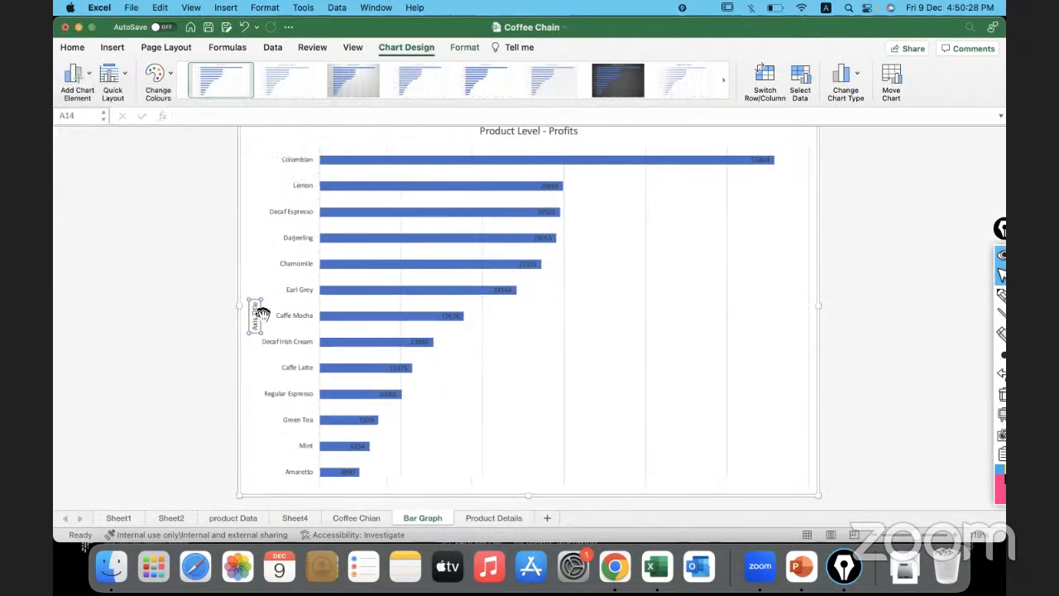
type("product")
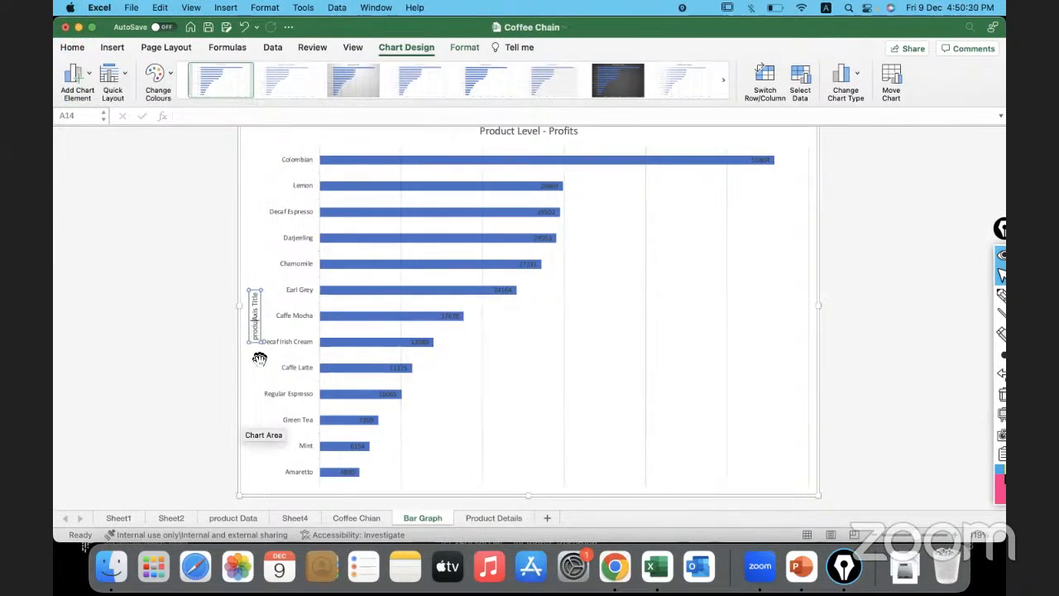
key("Delete")
key("Delete")
key("Delete")
key("Delete")
key("Delete")
key("Delete")
key("Delete")
key("Delete")
key("Delete")
key("Delete")
type("s")
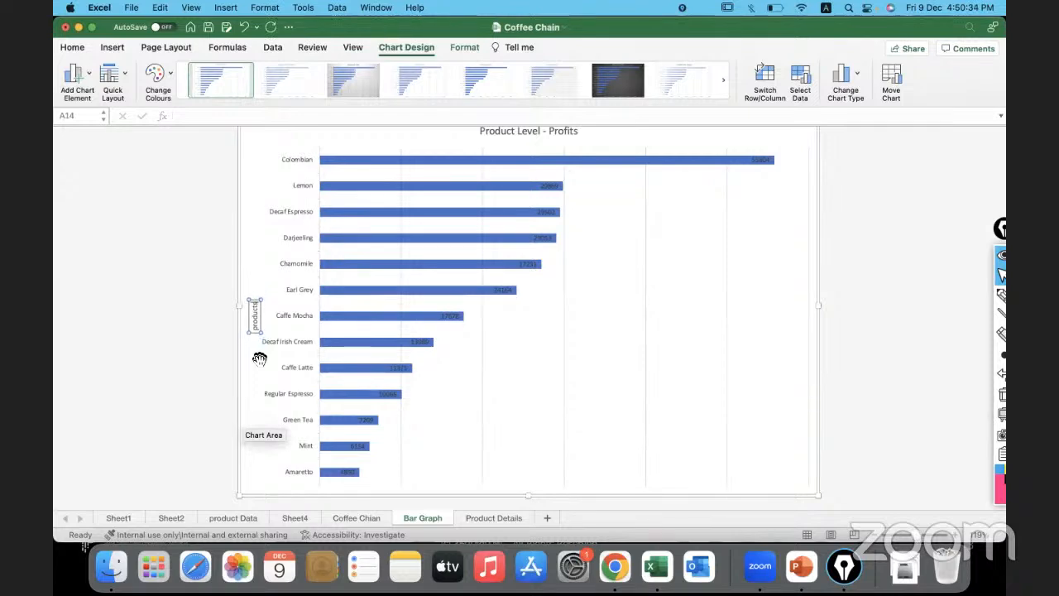
left_click(251, 275)
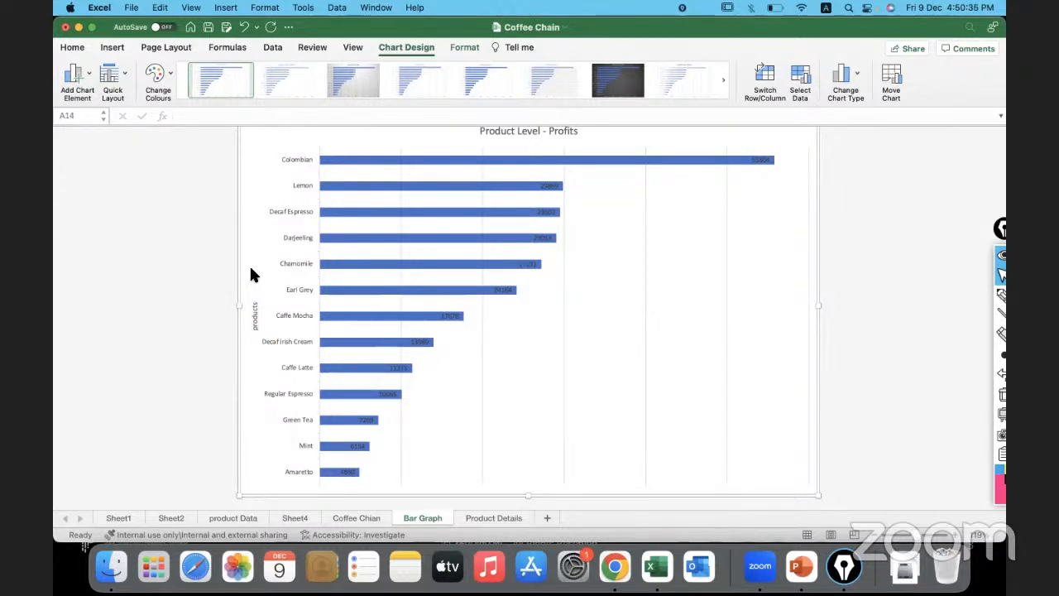
Add a primary horizontal axis title to the bar chart and set its text to "Profit Range".
left_click(83, 71)
mouse_move(112, 110)
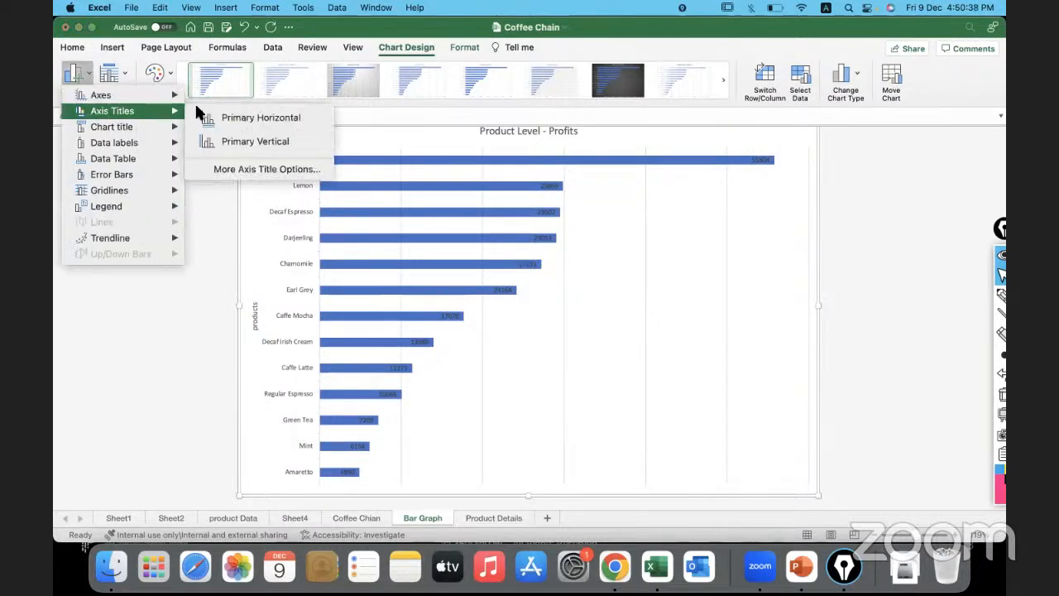
left_click(254, 118)
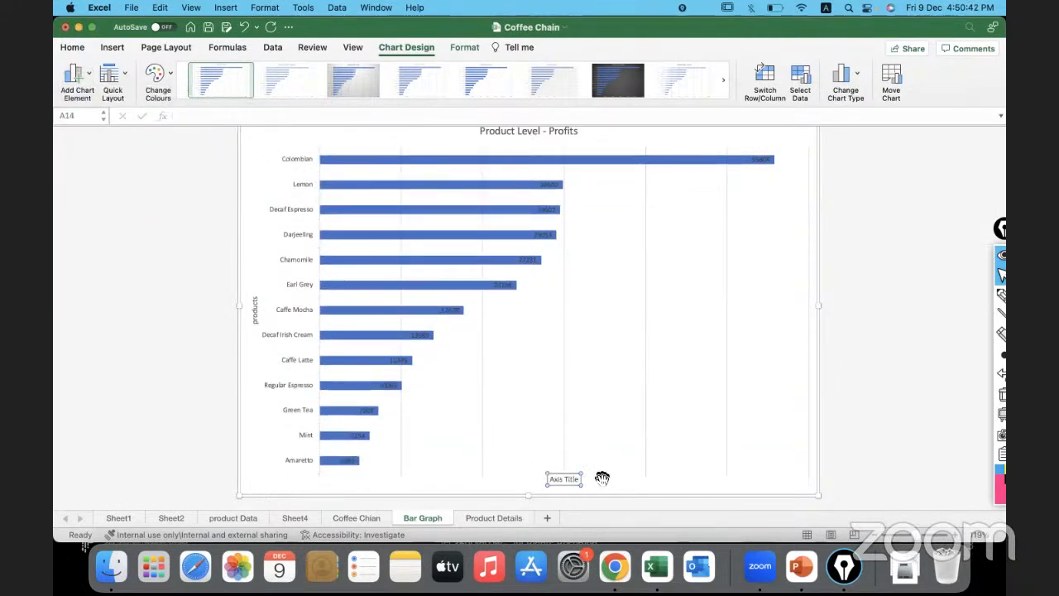
type("Profit Range")
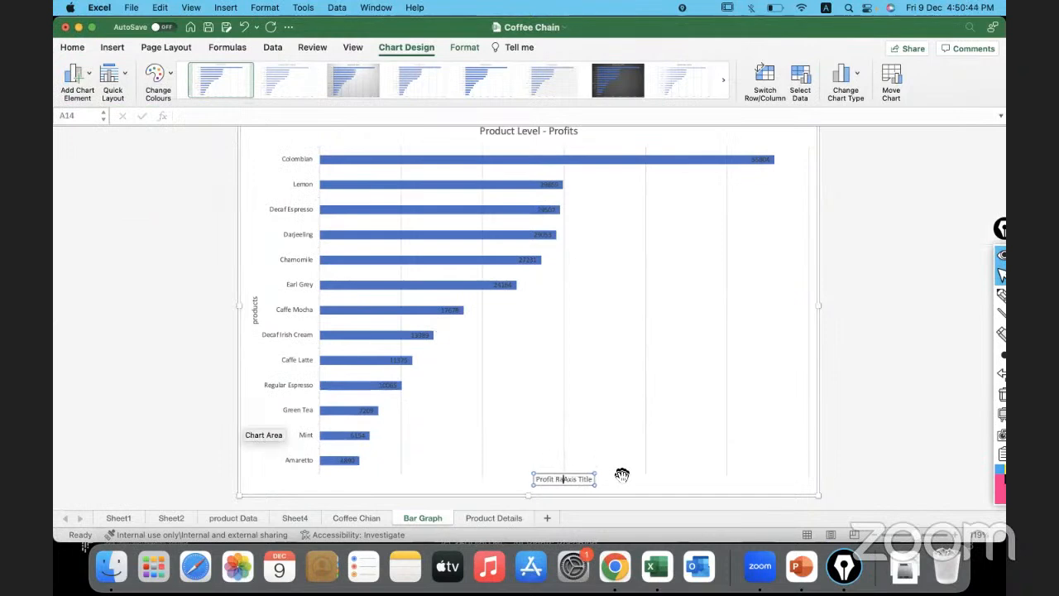
key("Delete")
key("Delete")
key("Delete")
key("Delete")
key("Delete")
key("Delete")
key("Delete")
key("Delete")
key("Delete")
key("Delete")
left_click(564, 397)
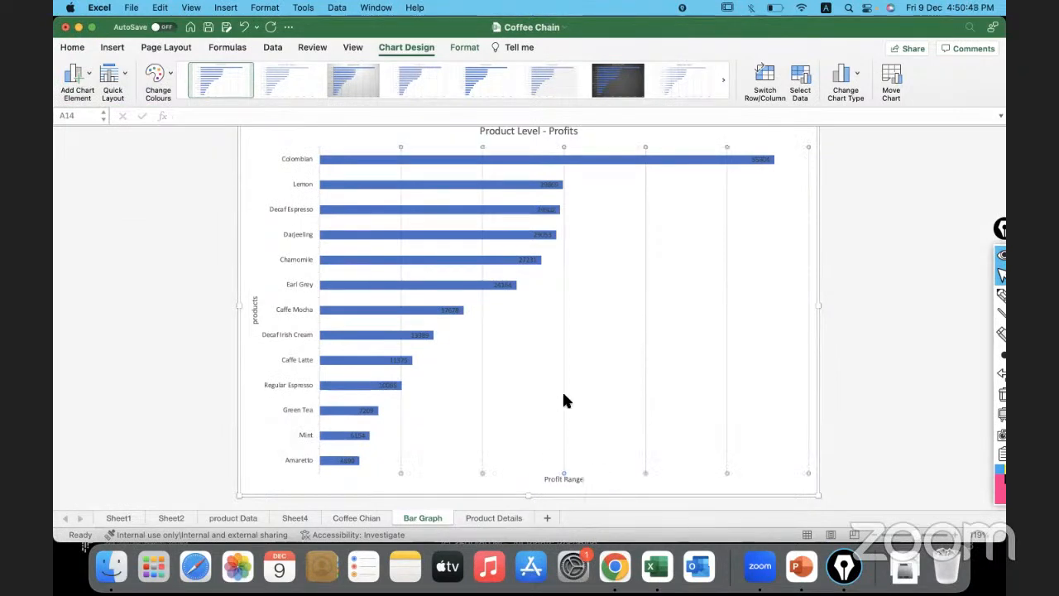
Restore the primary horizontal axis on the bar chart.
left_click(81, 78)
mouse_move(116, 98)
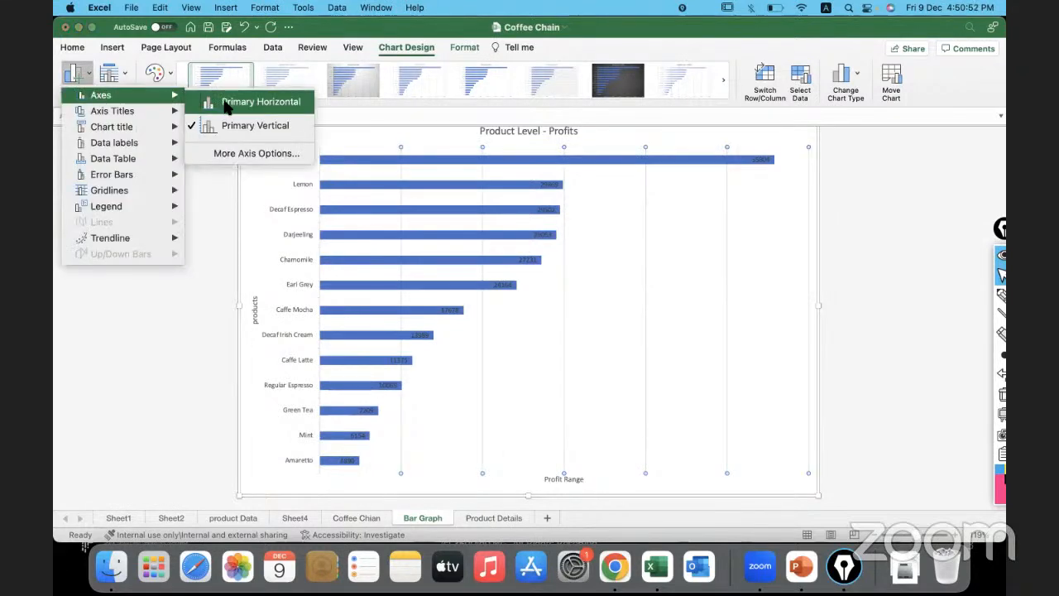
left_click(226, 104)
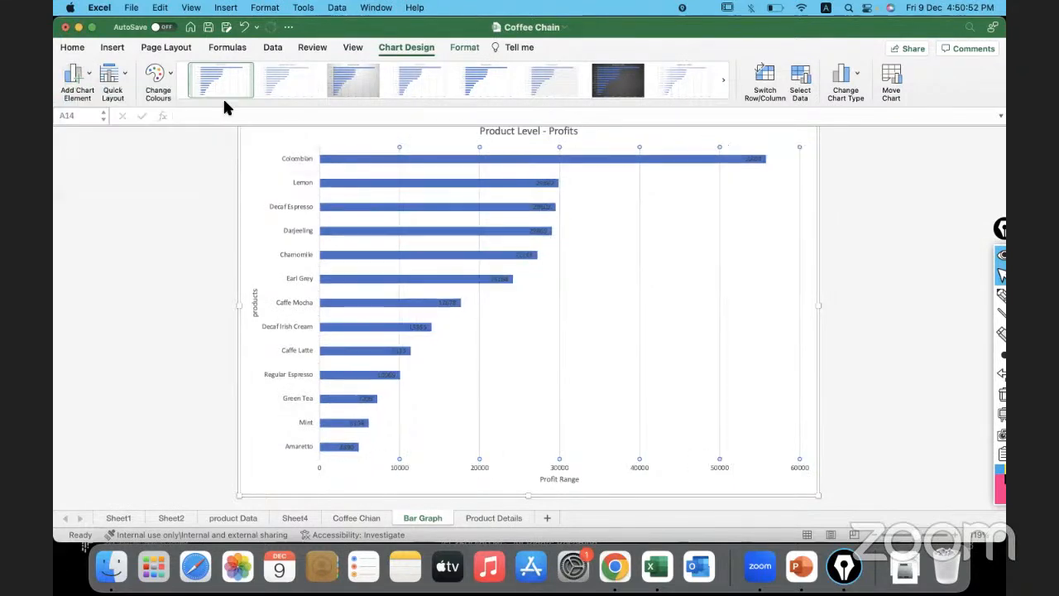
Set the chart title to Centred Overlay, and remove the title from the chart.
left_click(86, 77)
mouse_move(102, 134)
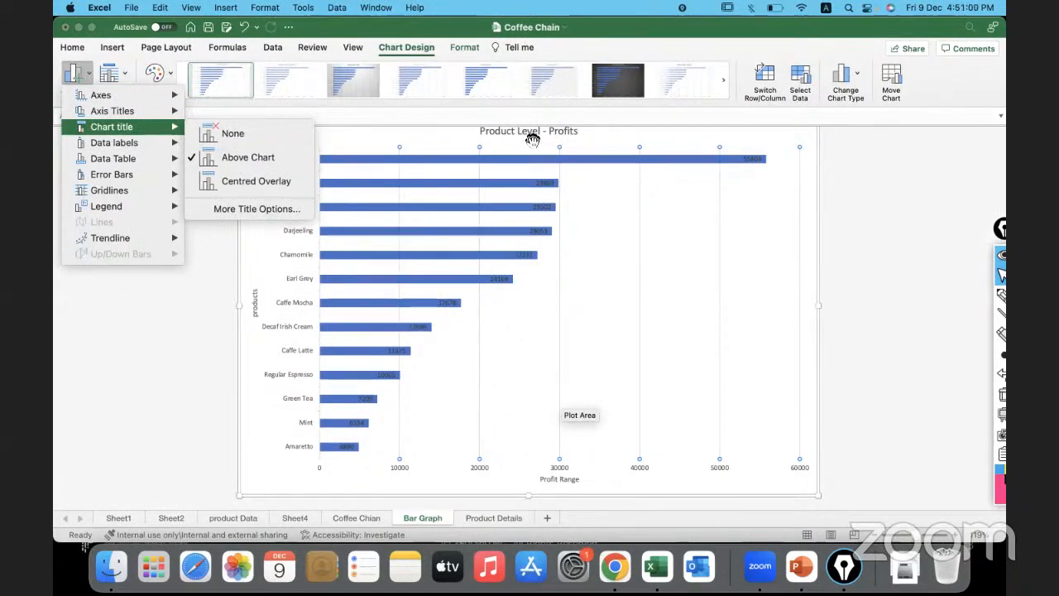
left_click(280, 186)
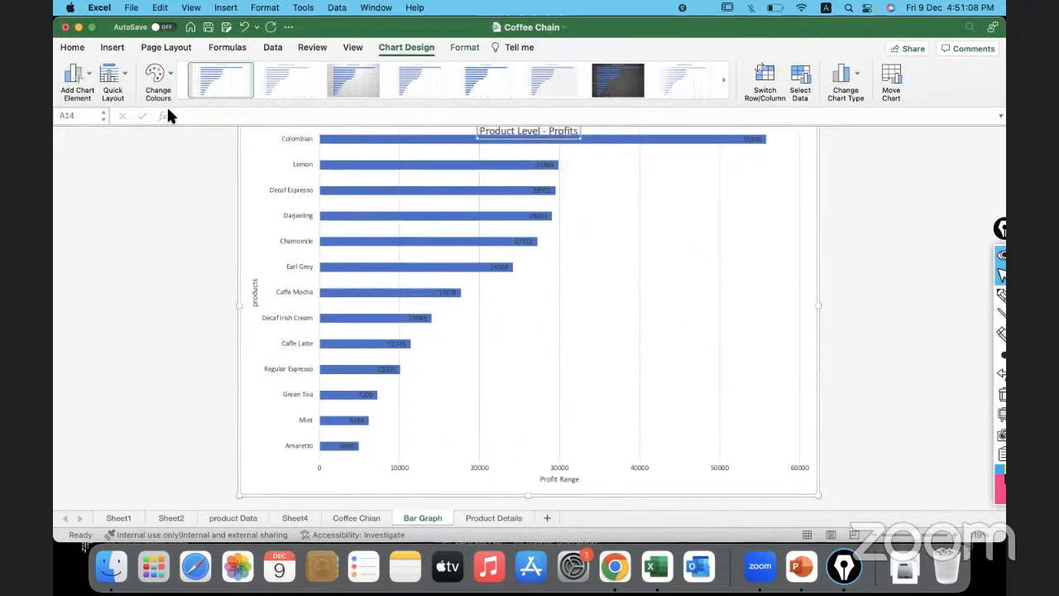
left_click(82, 73)
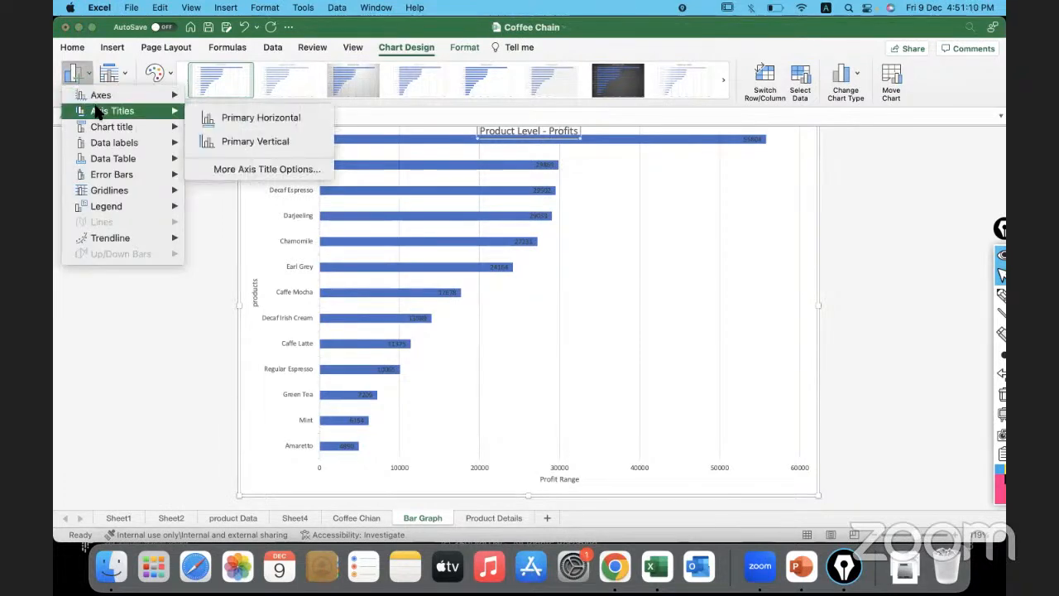
mouse_move(138, 131)
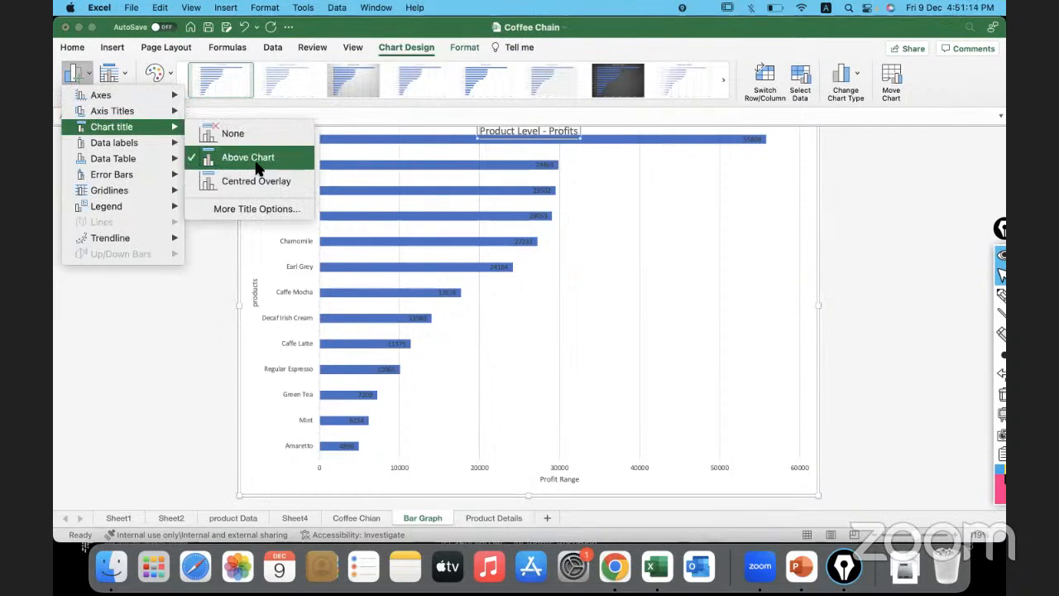
left_click(254, 135)
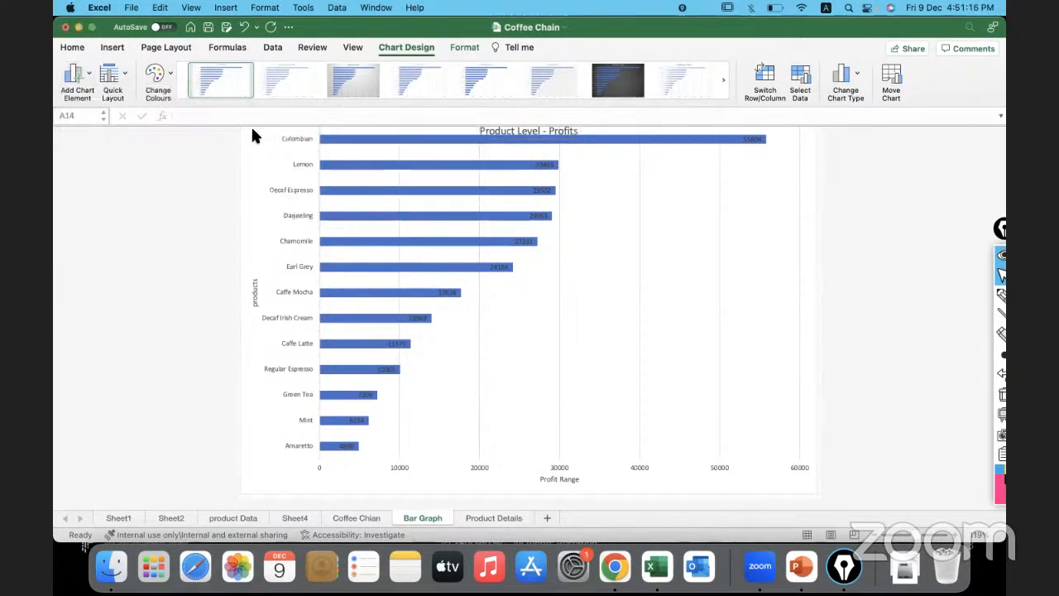
Add a title above the bar chart and replace its placeholder text with "Product Level - Profits".
left_click(89, 78)
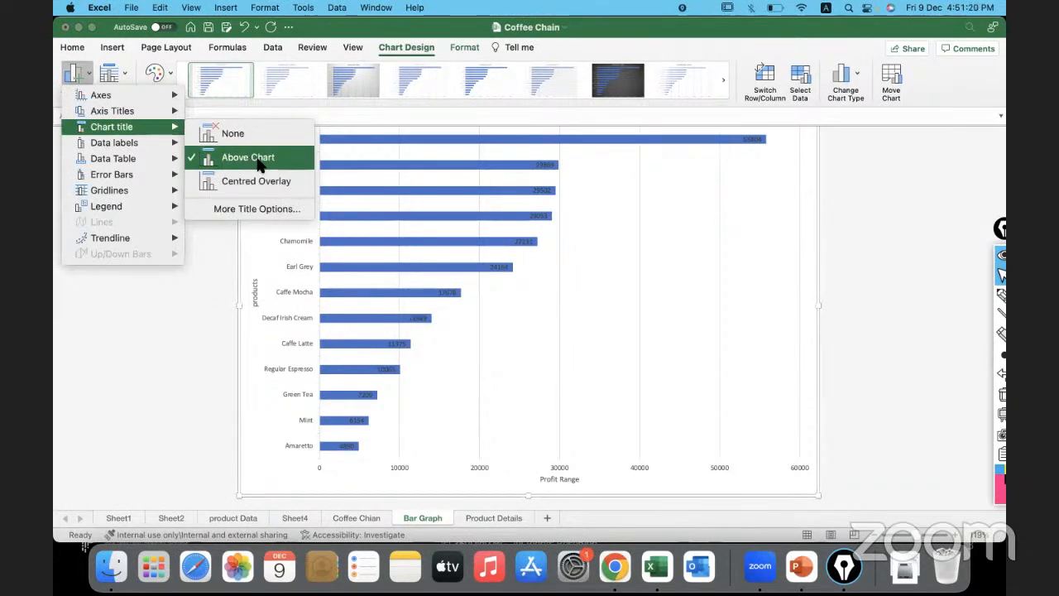
left_click(260, 161)
left_click(523, 130)
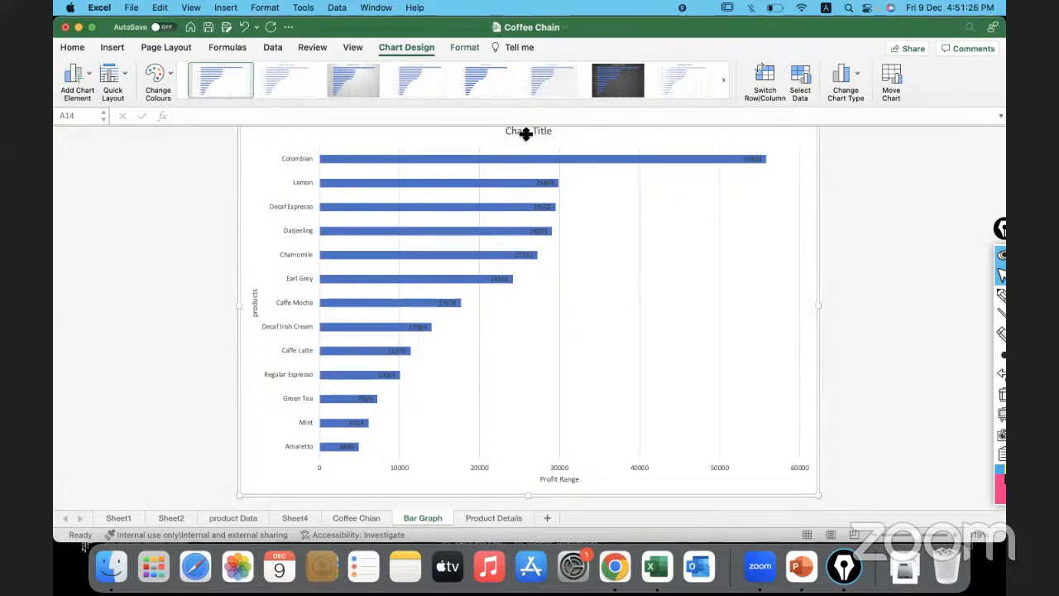
scroll(677, 229, "up", 2)
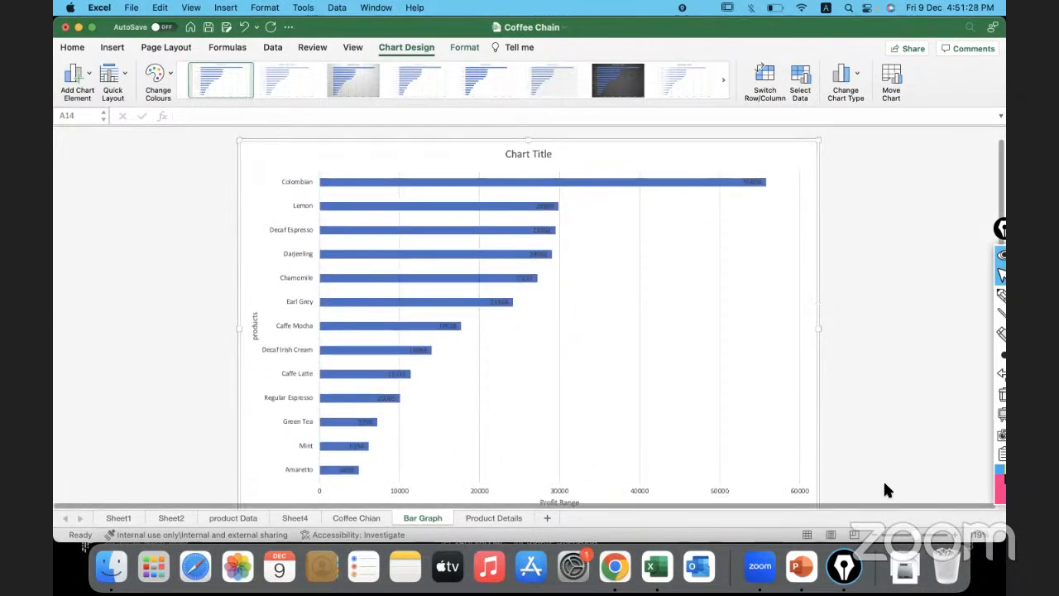
left_click_drag(920, 535, 915, 536)
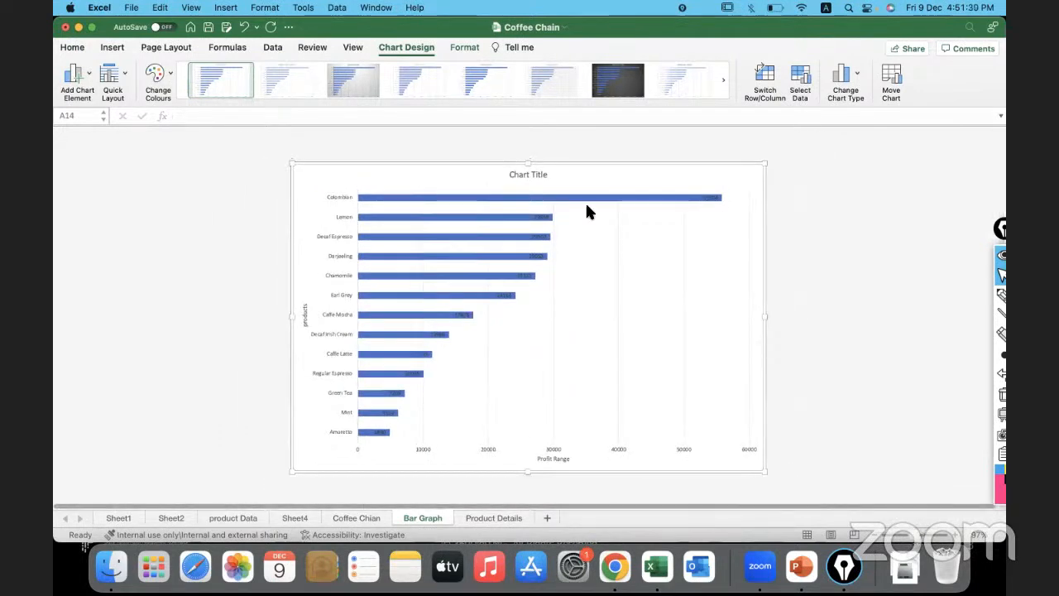
left_click(527, 174)
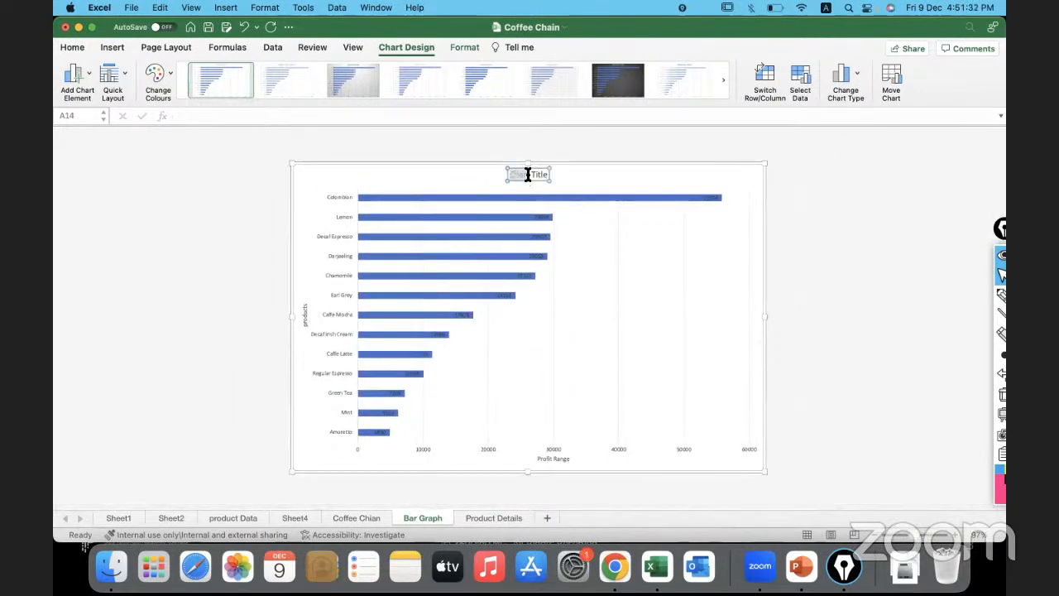
key("BackSpace")
double_click(528, 176)
key("BackSpace")
type("Product Level - Profits")
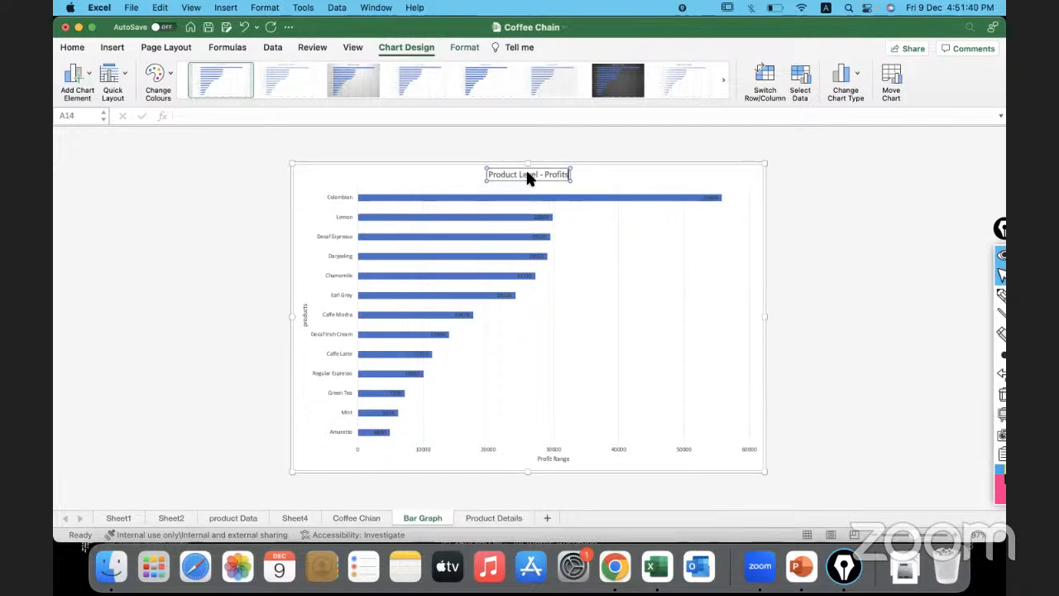
left_click(612, 196)
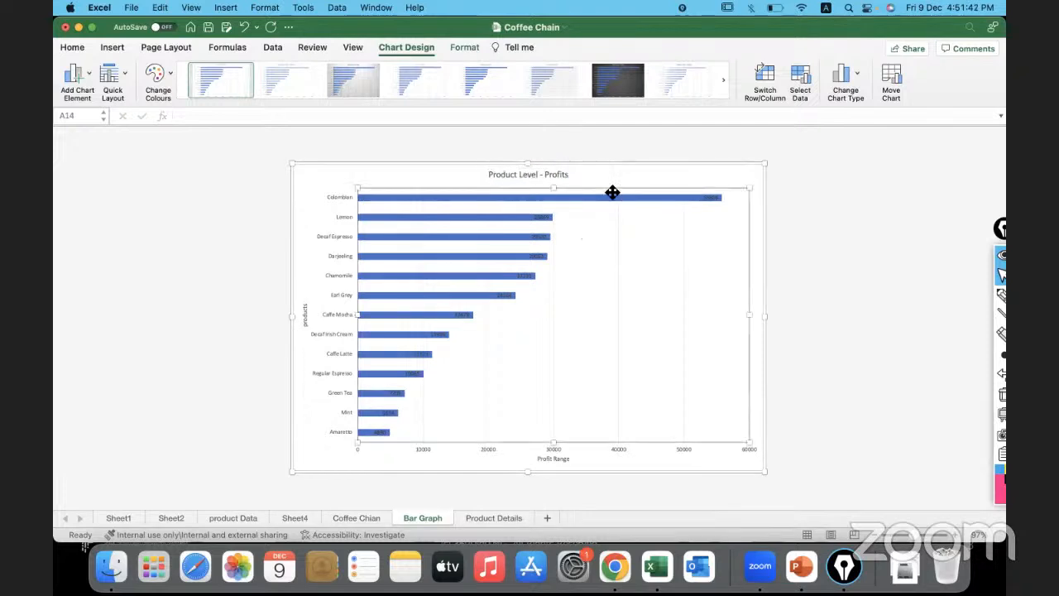
Look through the chart element options for the bar chart and add a legend on the chart's right side.
left_click(89, 77)
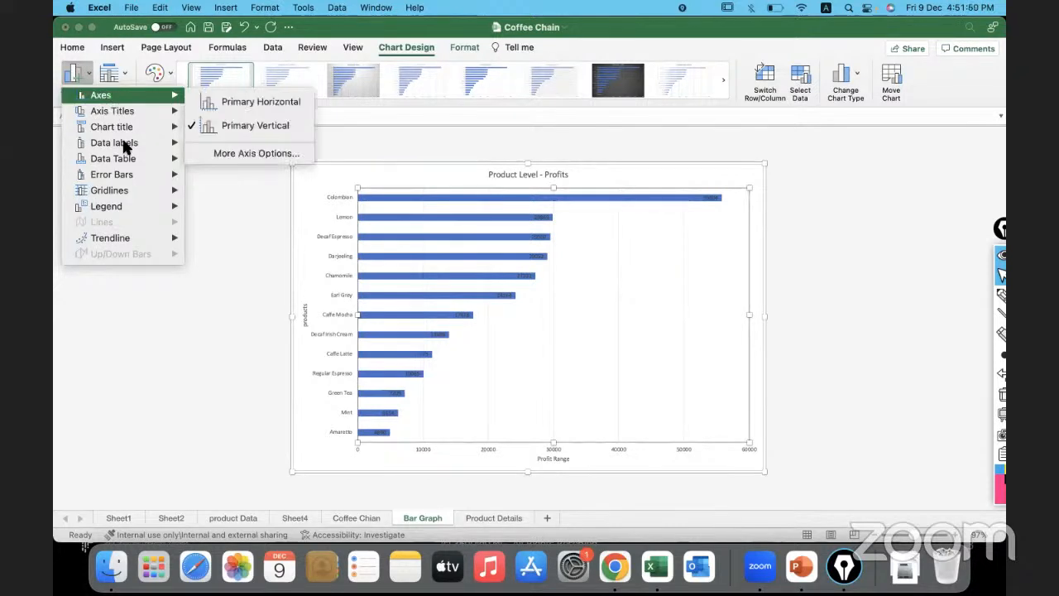
mouse_move(127, 148)
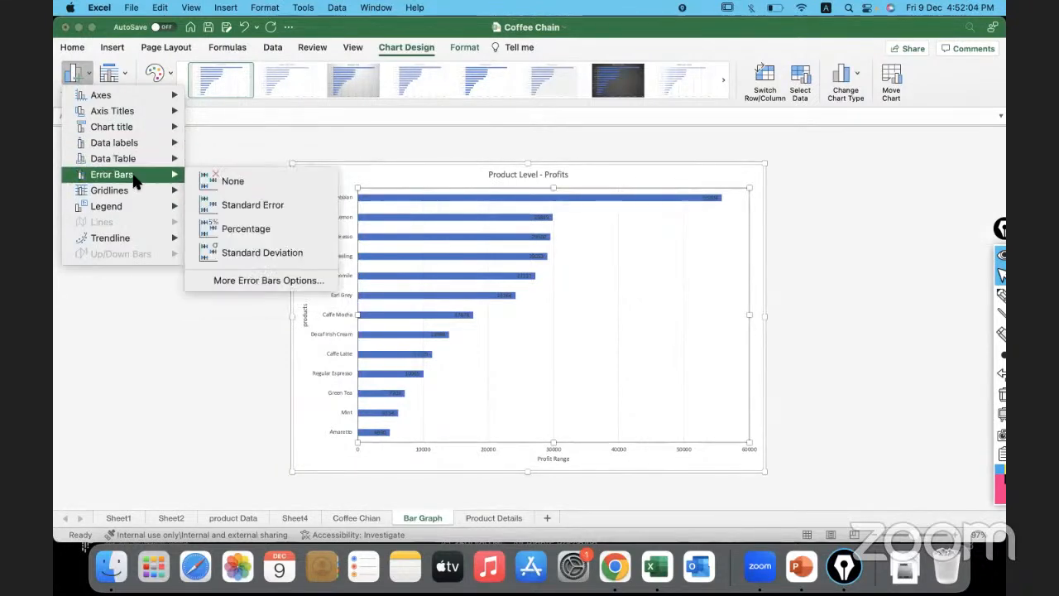
mouse_move(132, 193)
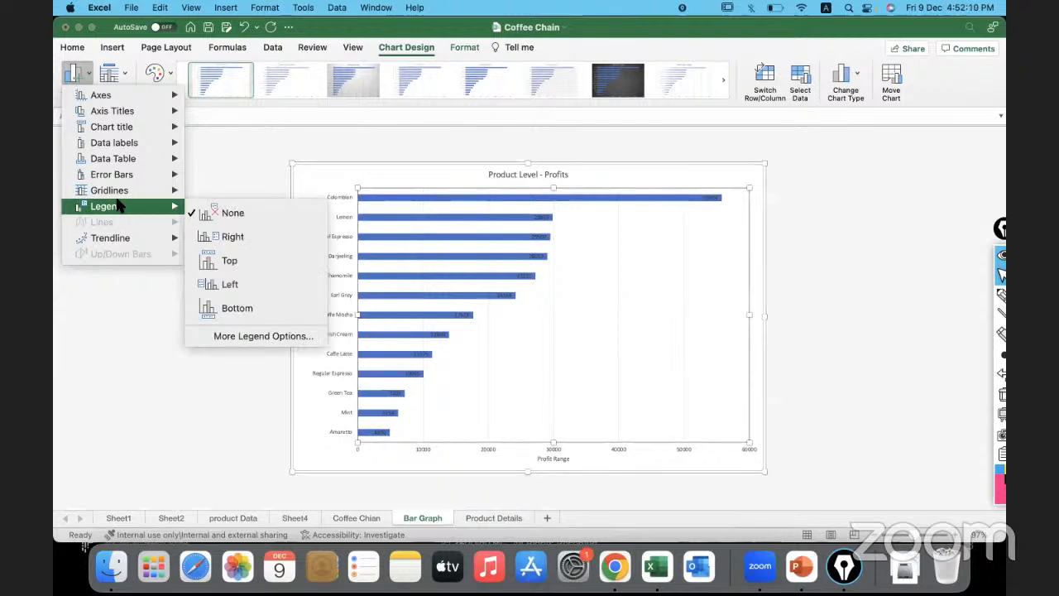
mouse_move(116, 239)
left_click(265, 240)
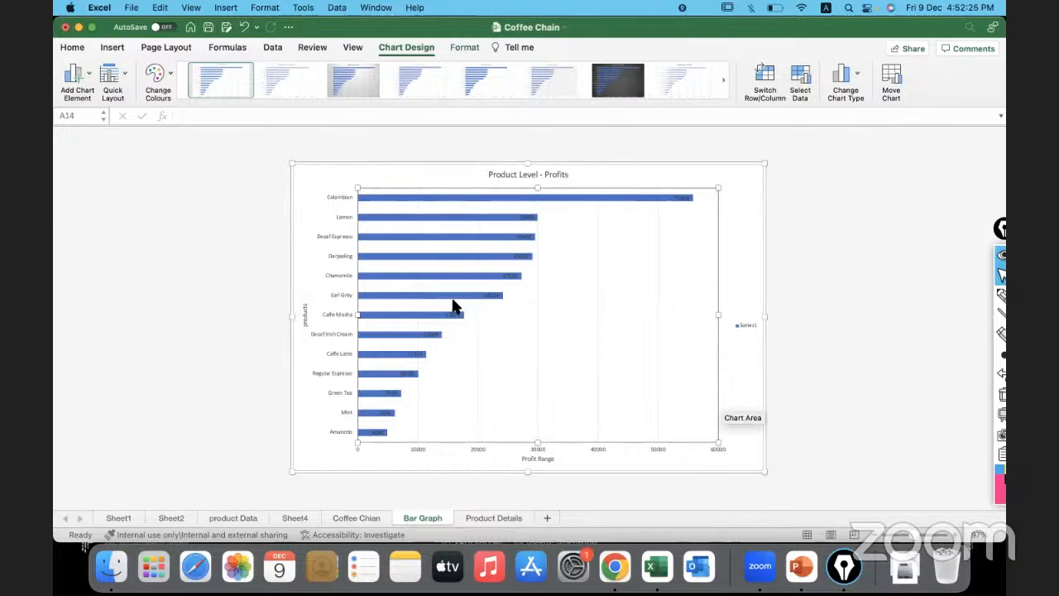
Try quick layouts 2, 3 and 6 on the product profit bar chart.
left_click(120, 68)
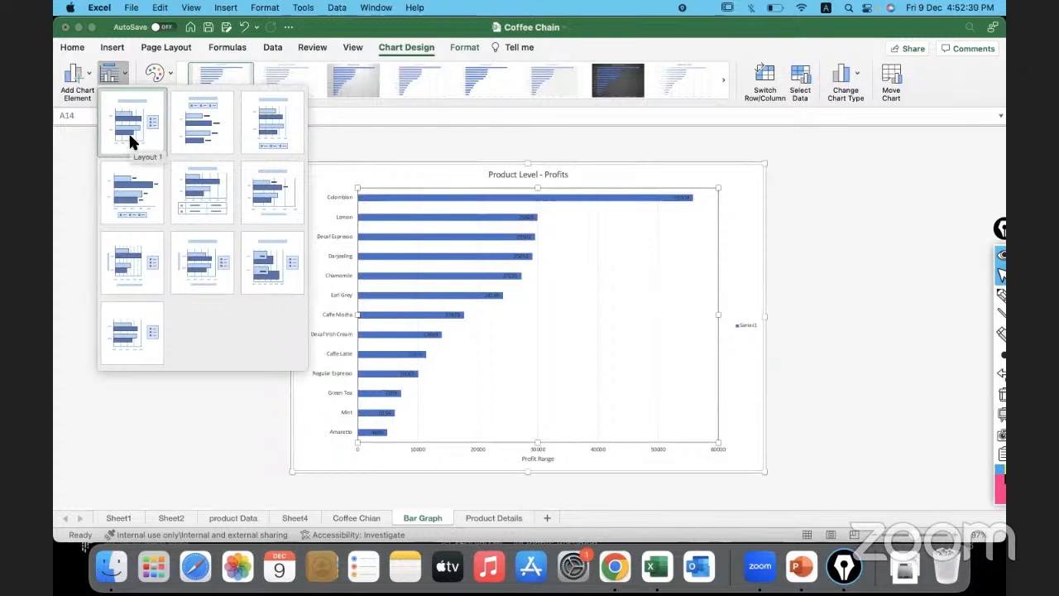
left_click(204, 135)
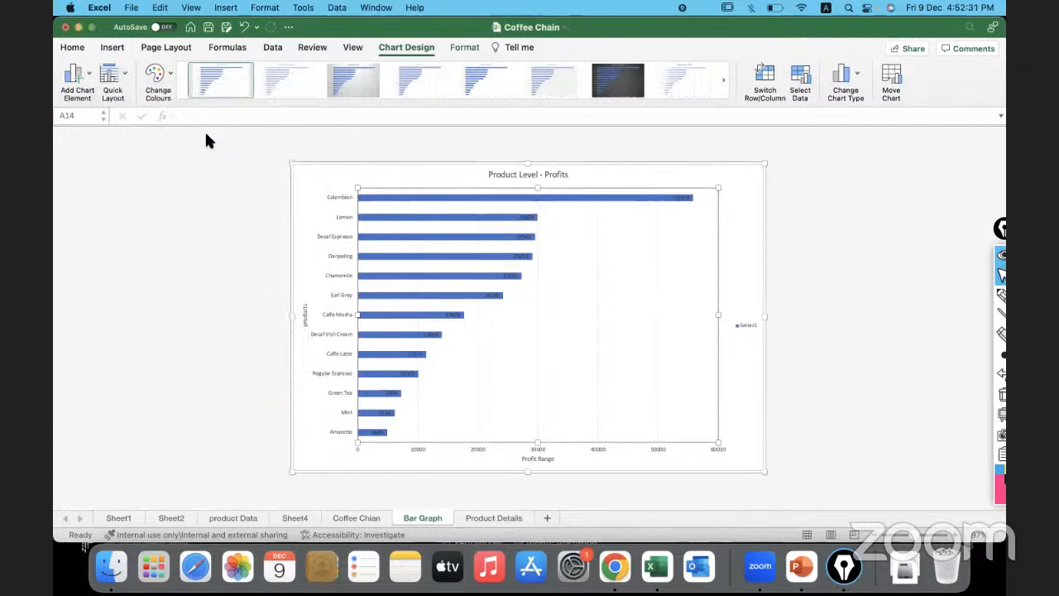
left_click(123, 68)
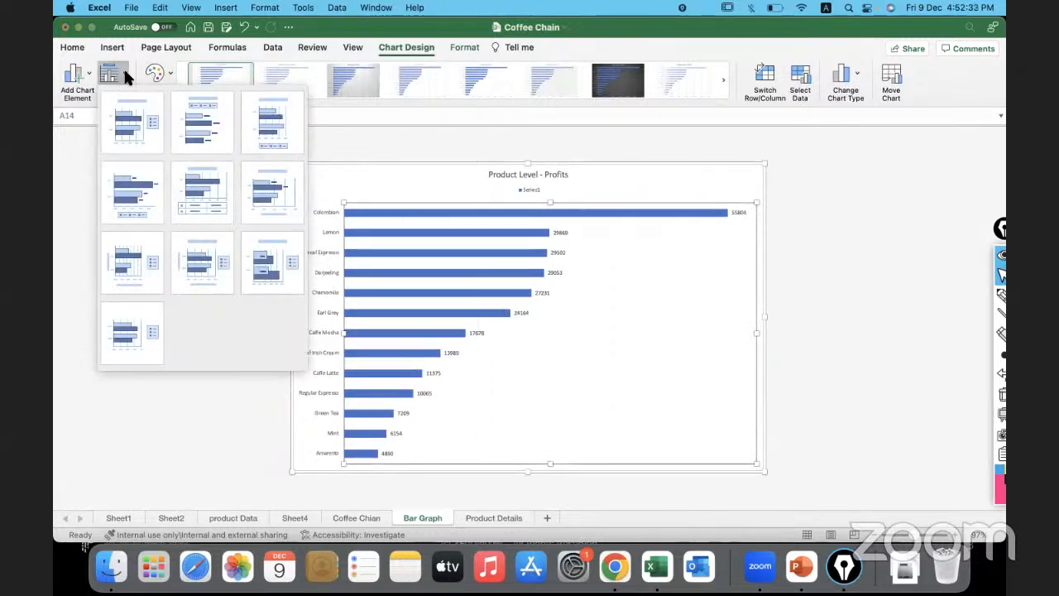
left_click(276, 132)
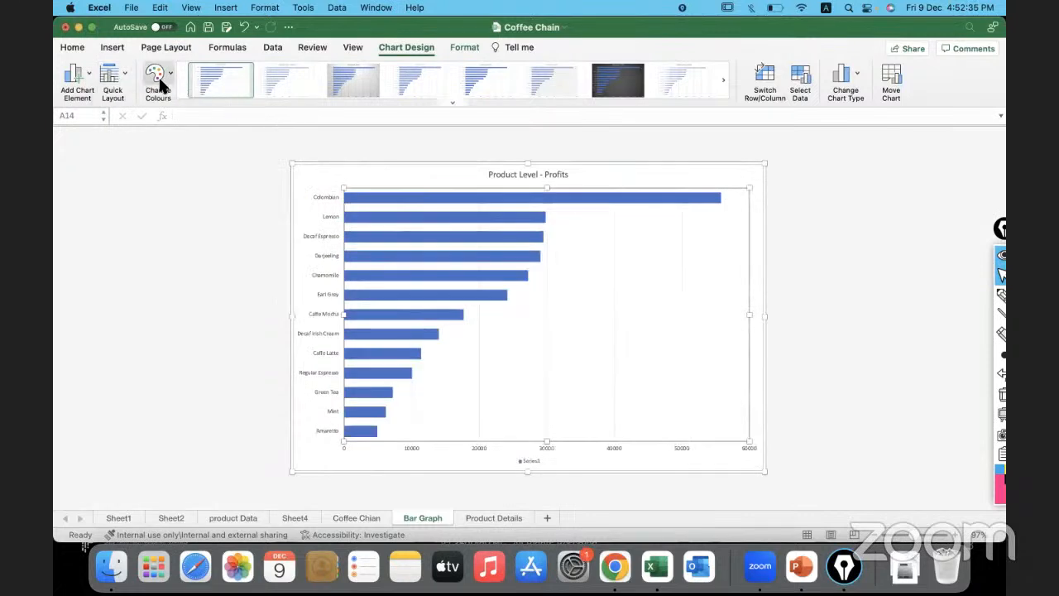
left_click(114, 72)
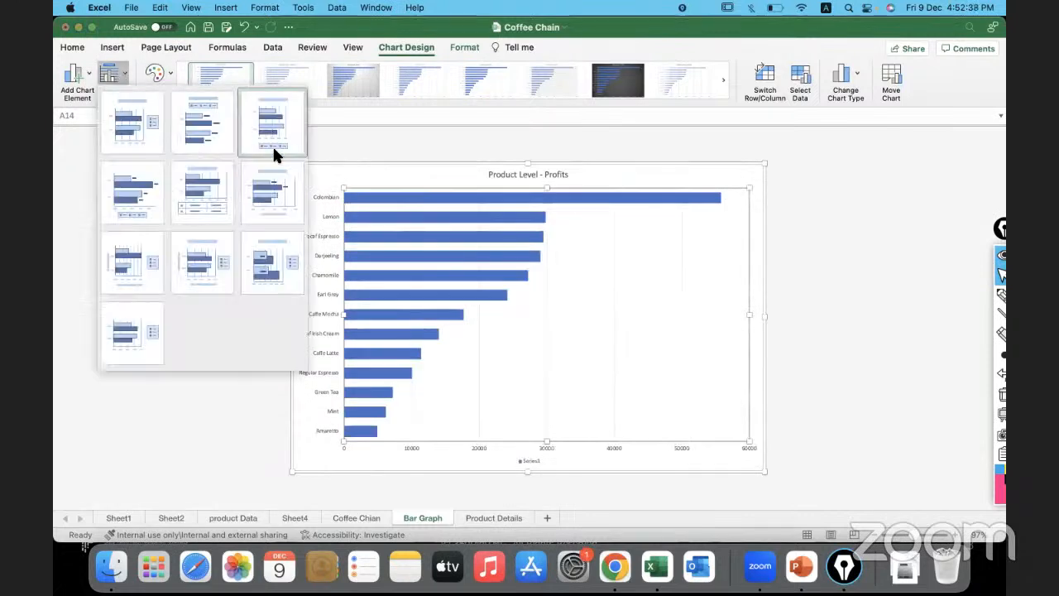
left_click(287, 192)
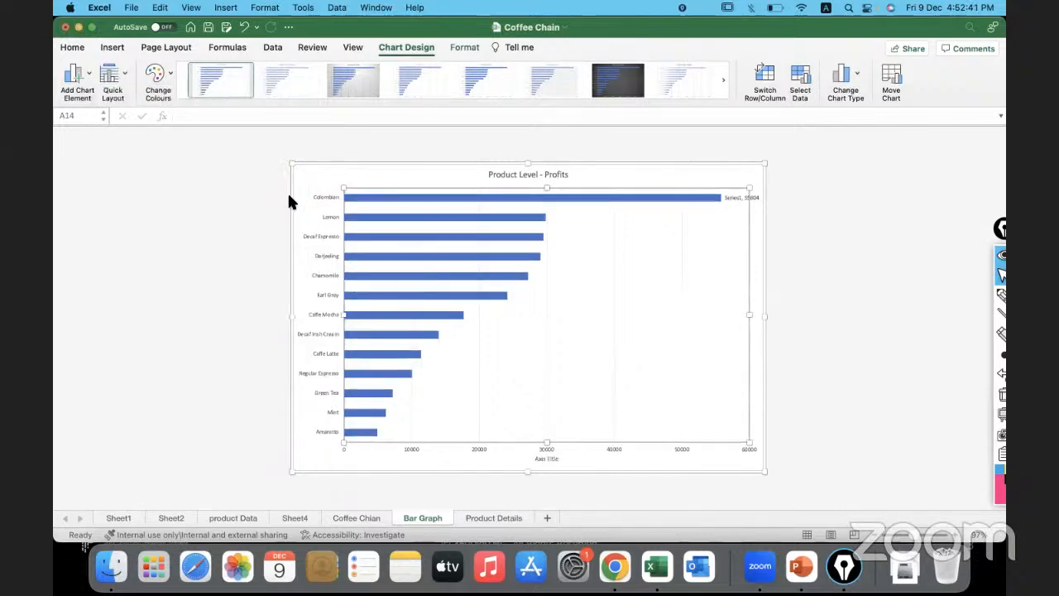
Apply quick layout 2 to the bar chart, with the legend under the title and value labels at the bar ends.
left_click(120, 65)
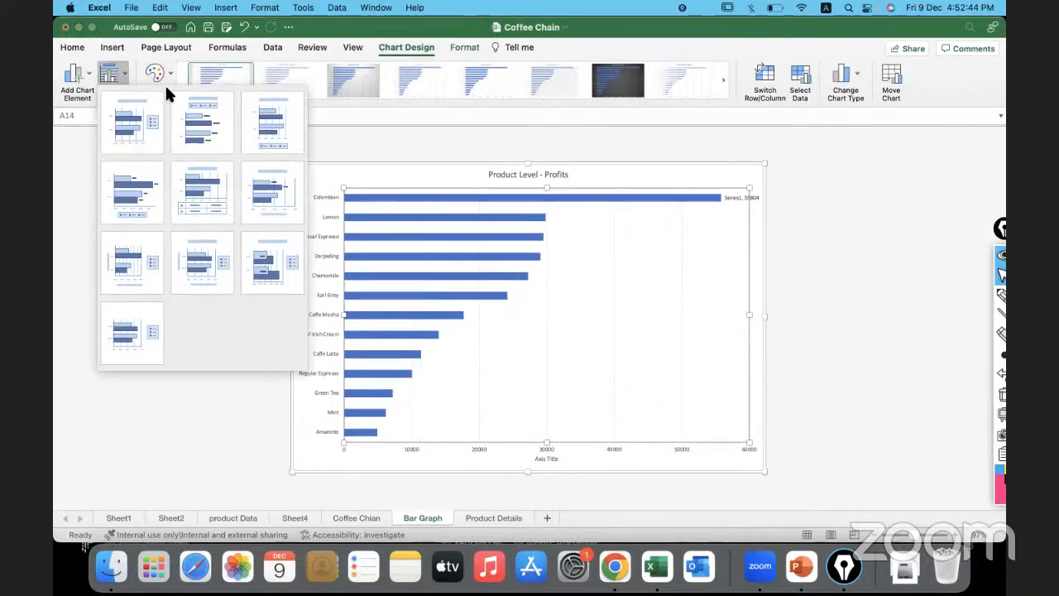
left_click(111, 76)
left_click(211, 136)
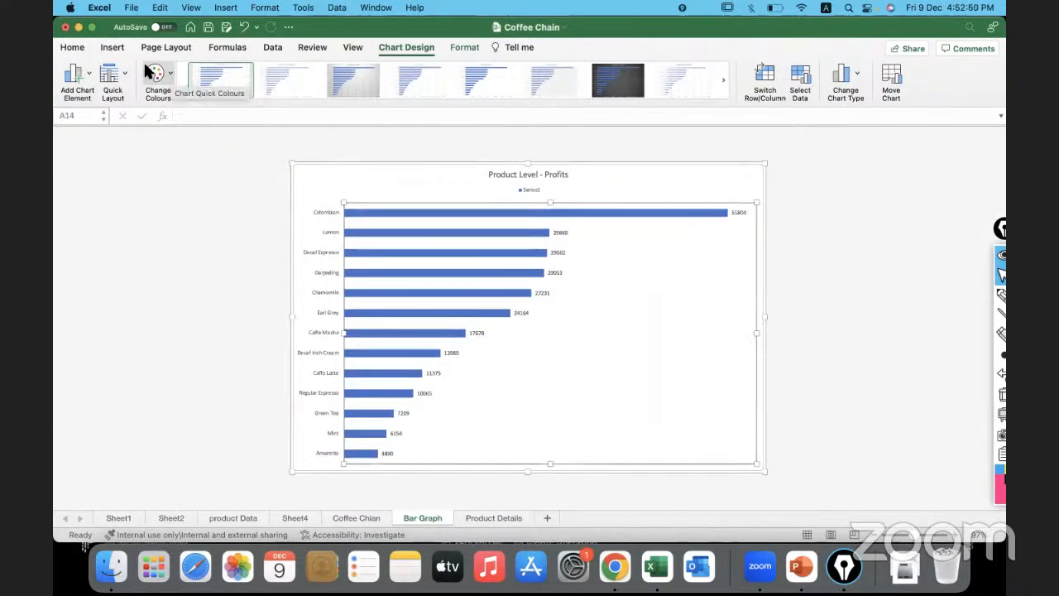
Try the first colourful palette and monochromatic orange on the chart, and recolour the bars with the monochromatic yellow palette.
left_click(168, 71)
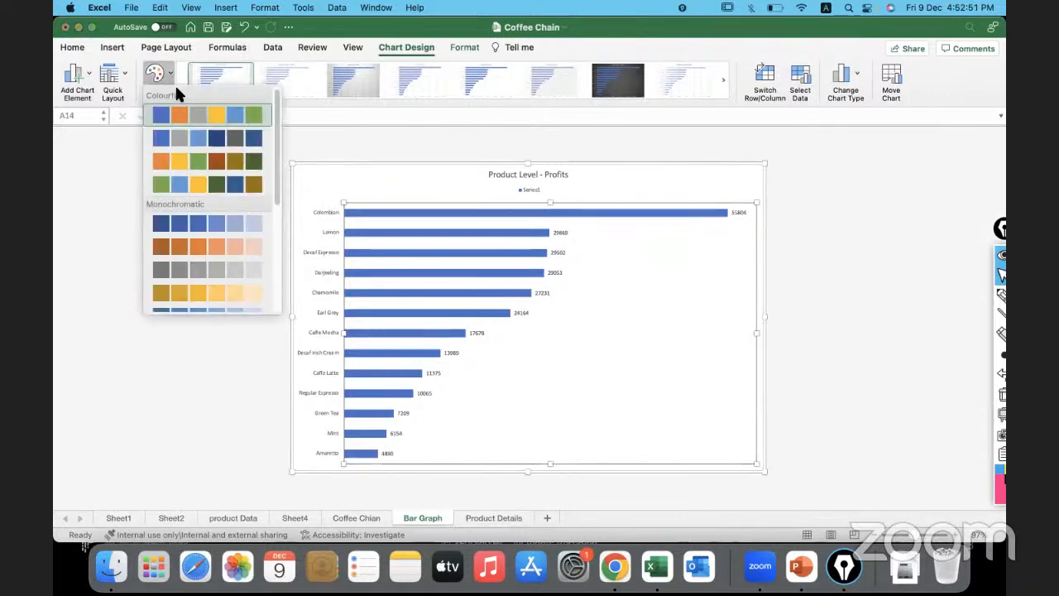
left_click(215, 113)
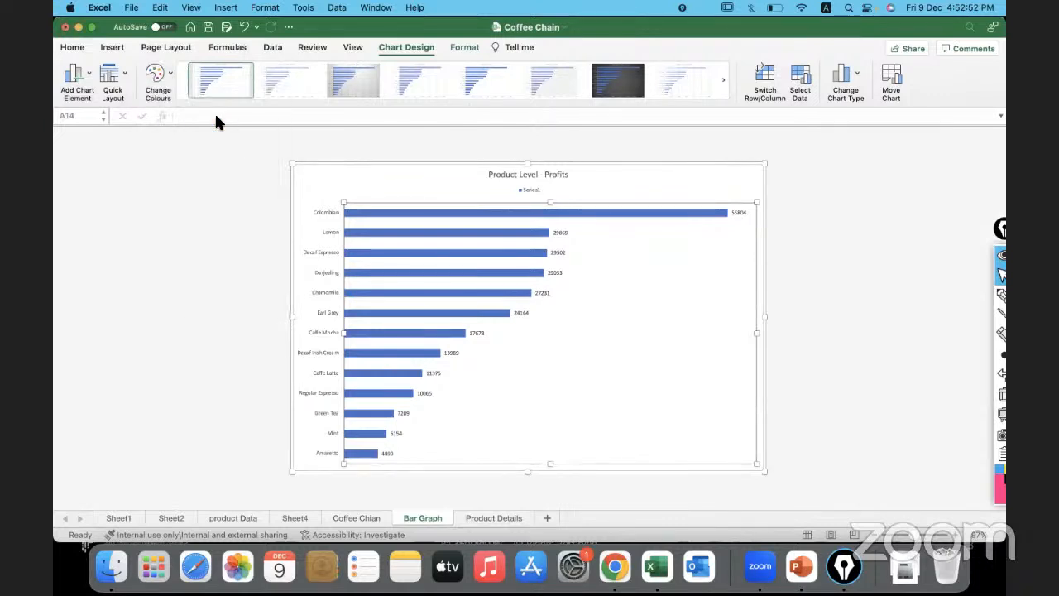
left_click(168, 72)
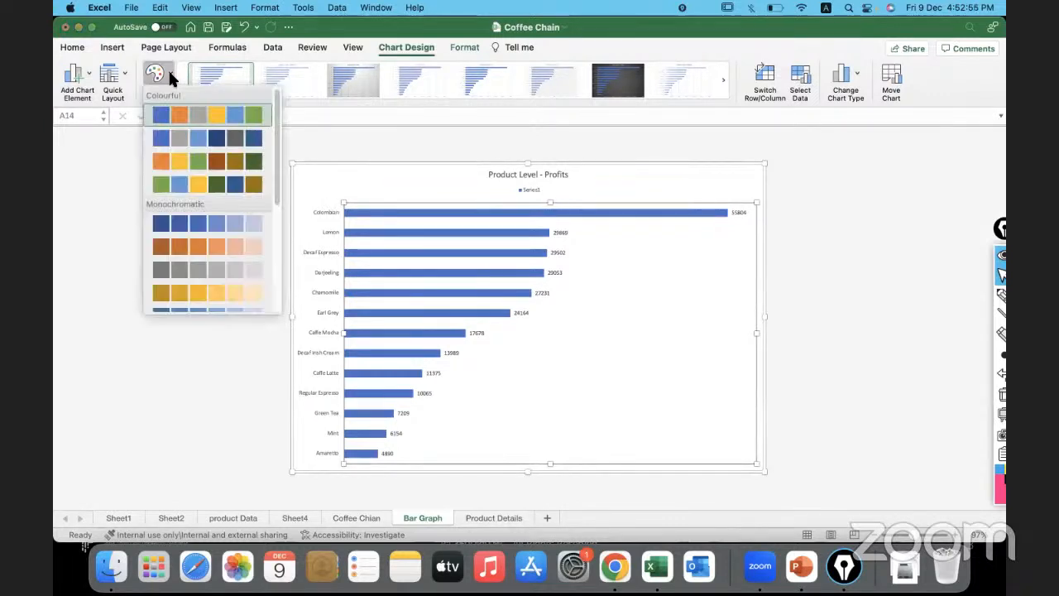
left_click(197, 246)
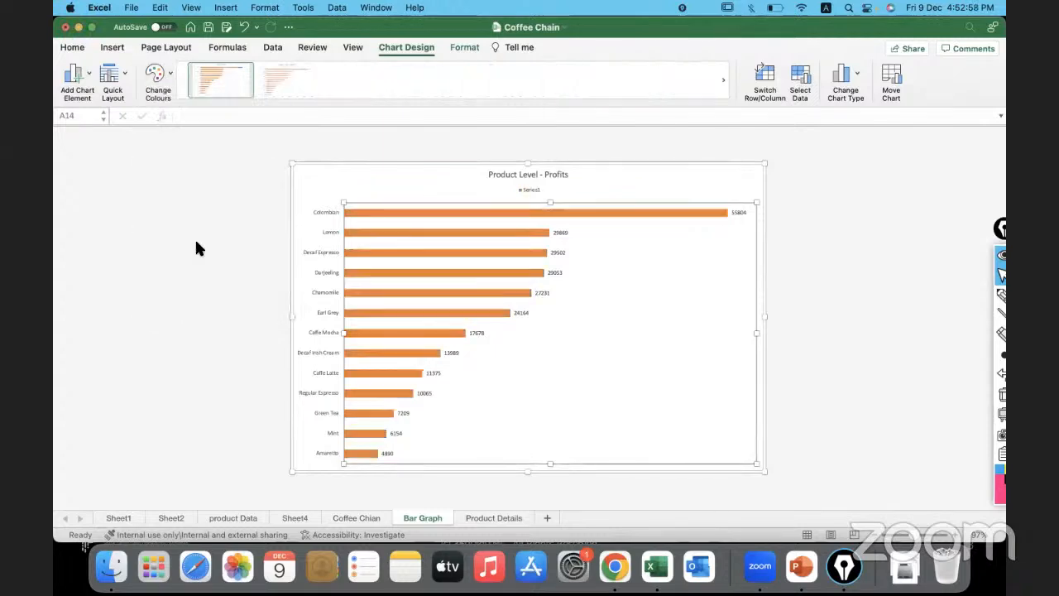
left_click(168, 73)
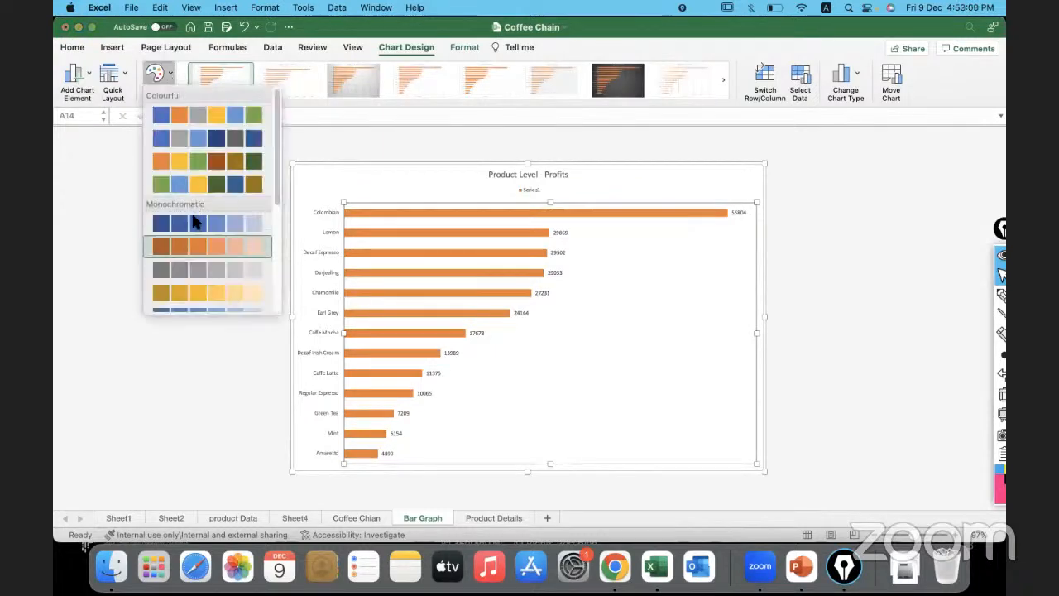
left_click(203, 288)
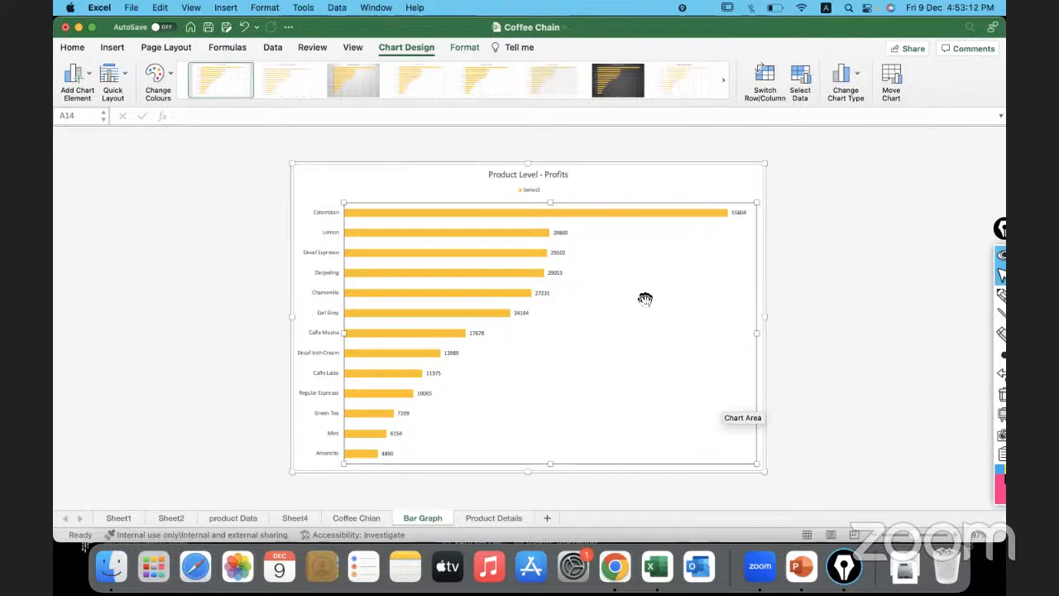
Try the 2-D clustered column type on the profit chart and return it to a 2-D clustered bar.
left_click(846, 77)
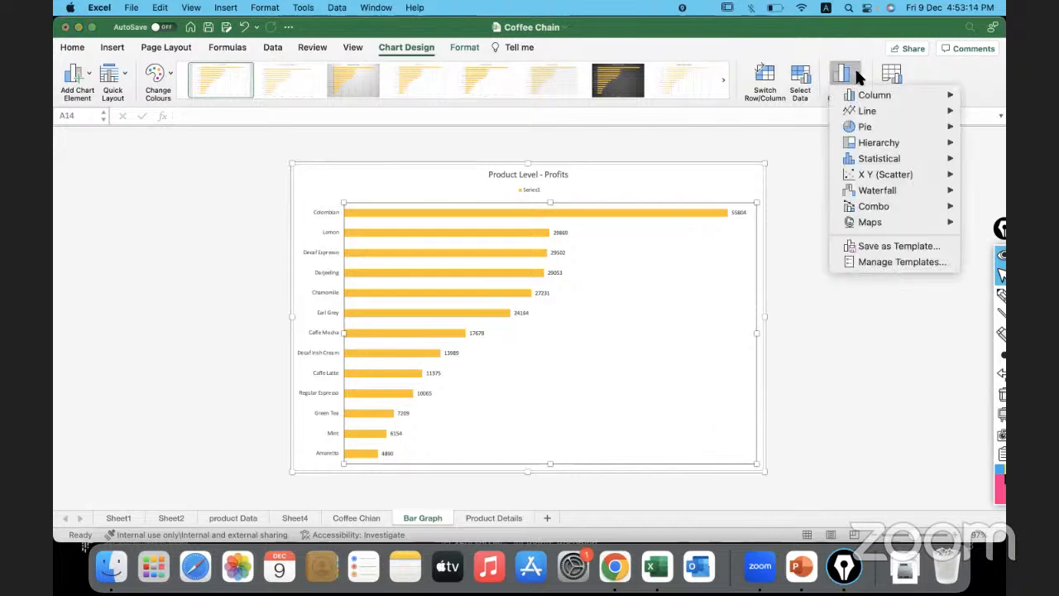
mouse_move(867, 98)
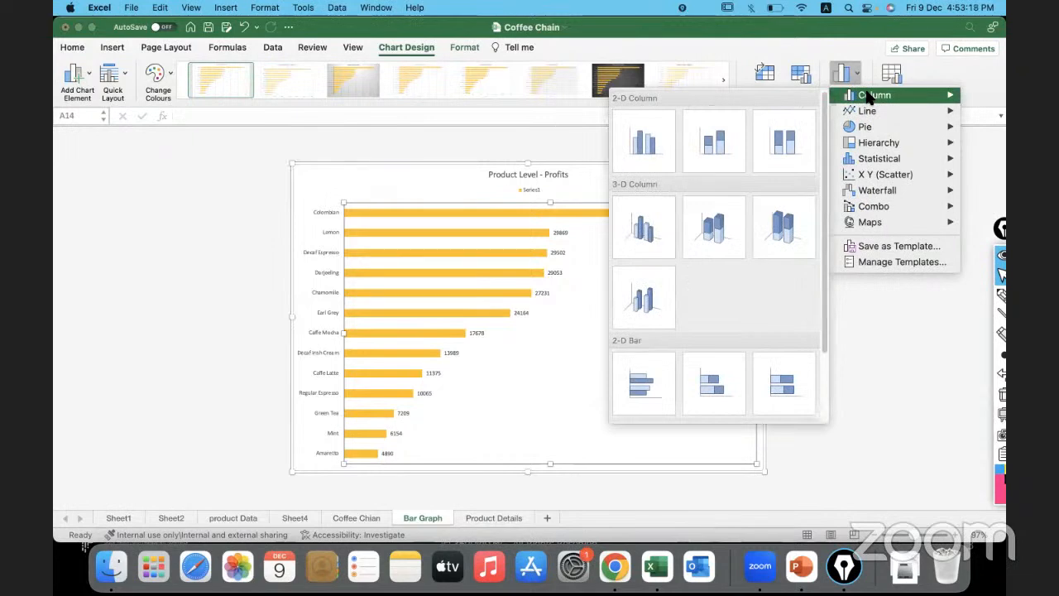
left_click(642, 161)
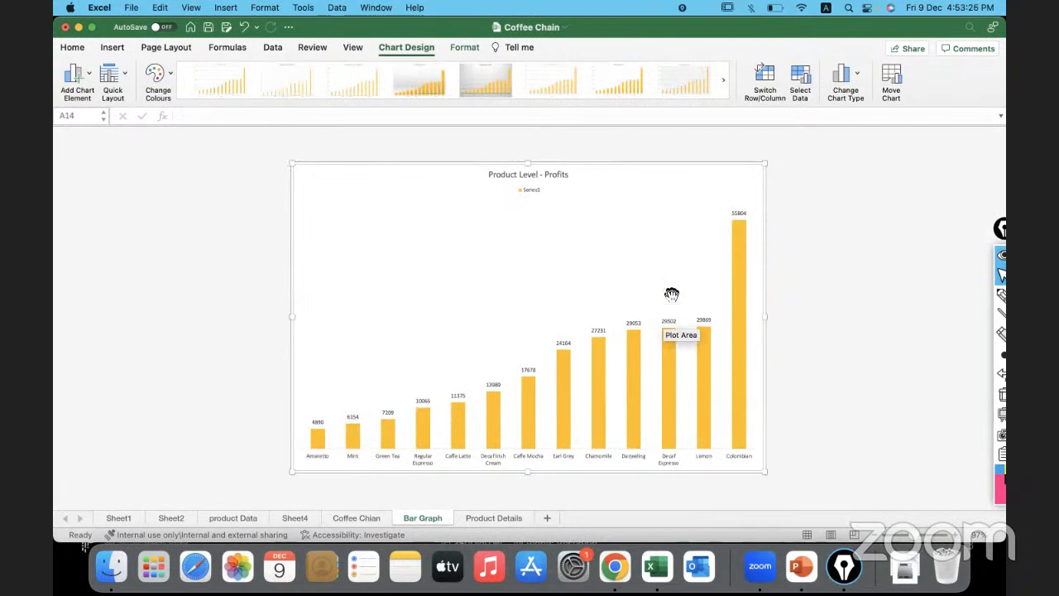
left_click(861, 79)
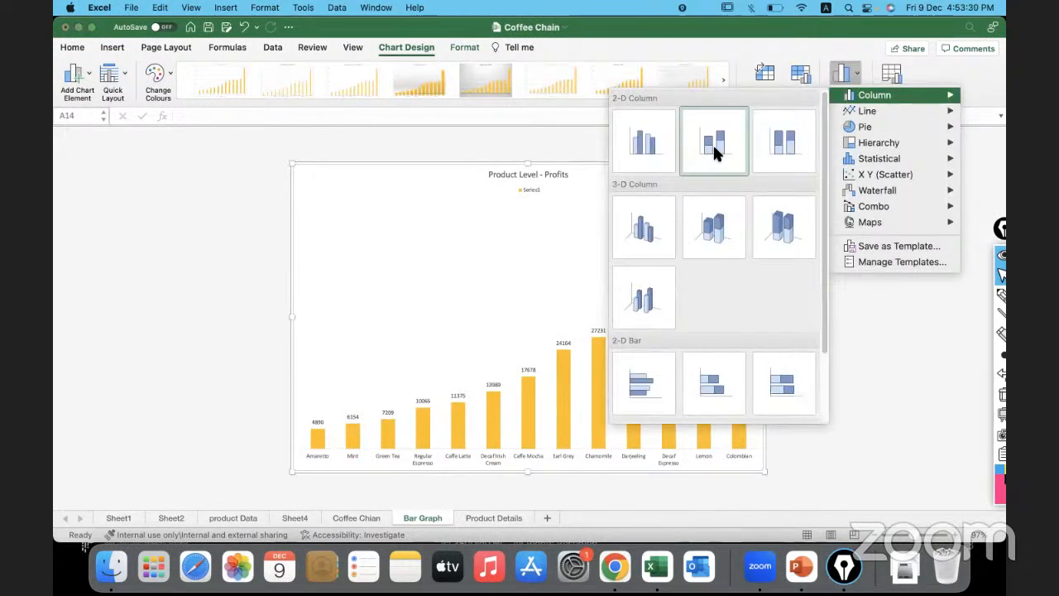
left_click(650, 387)
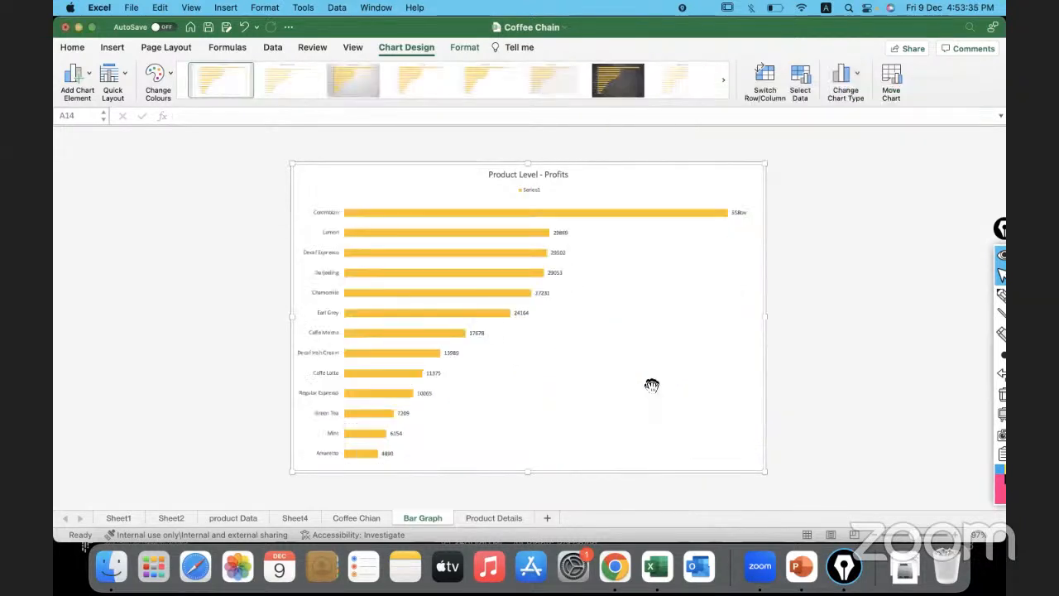
Try the 2-D stacked column and 2-D 100% stacked column types on the profit chart.
left_click(858, 80)
mouse_move(865, 94)
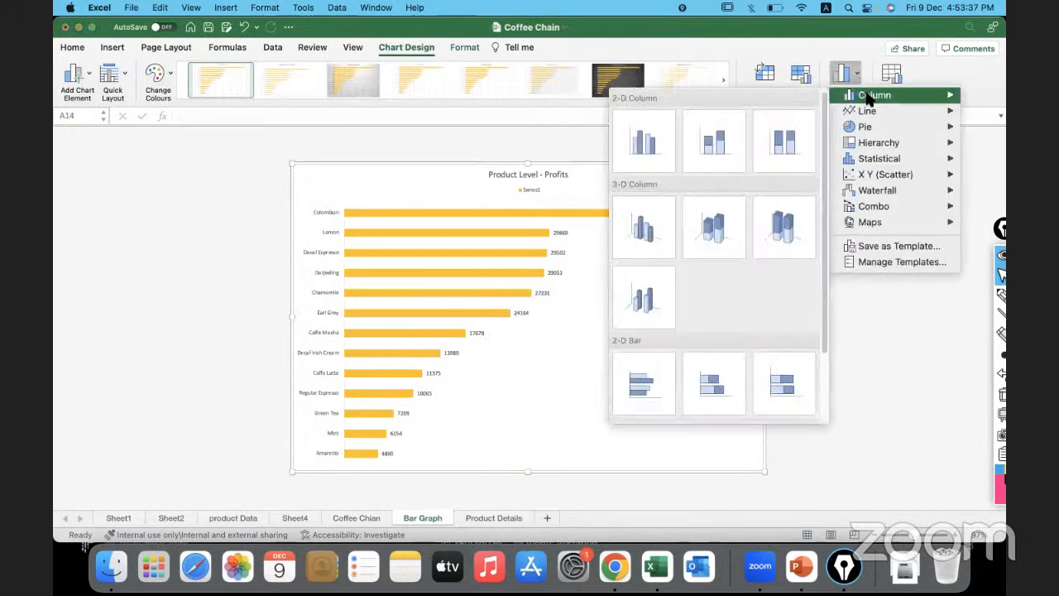
left_click(717, 145)
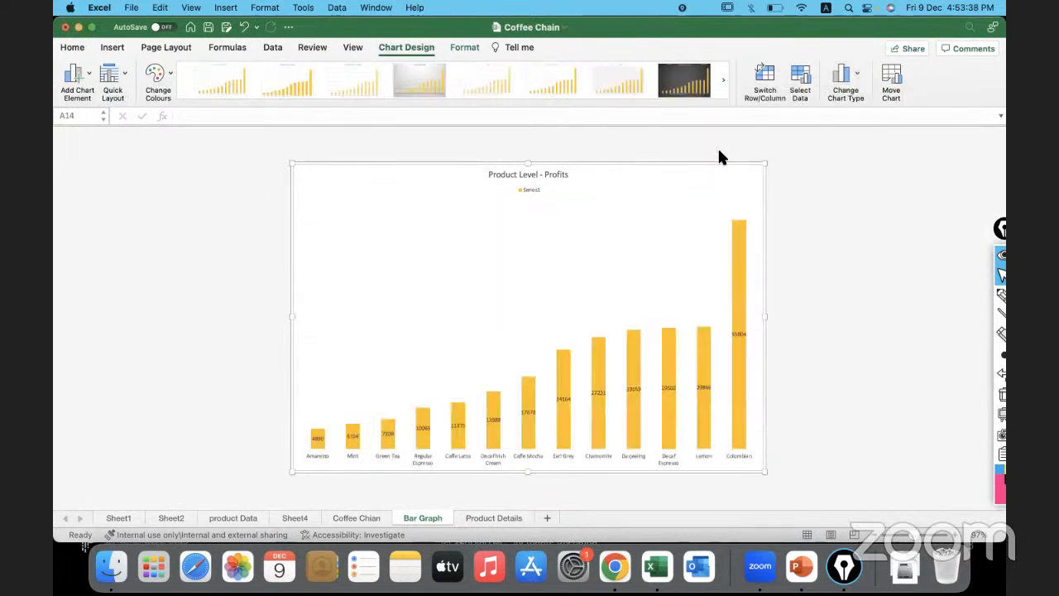
left_click(858, 77)
mouse_move(871, 94)
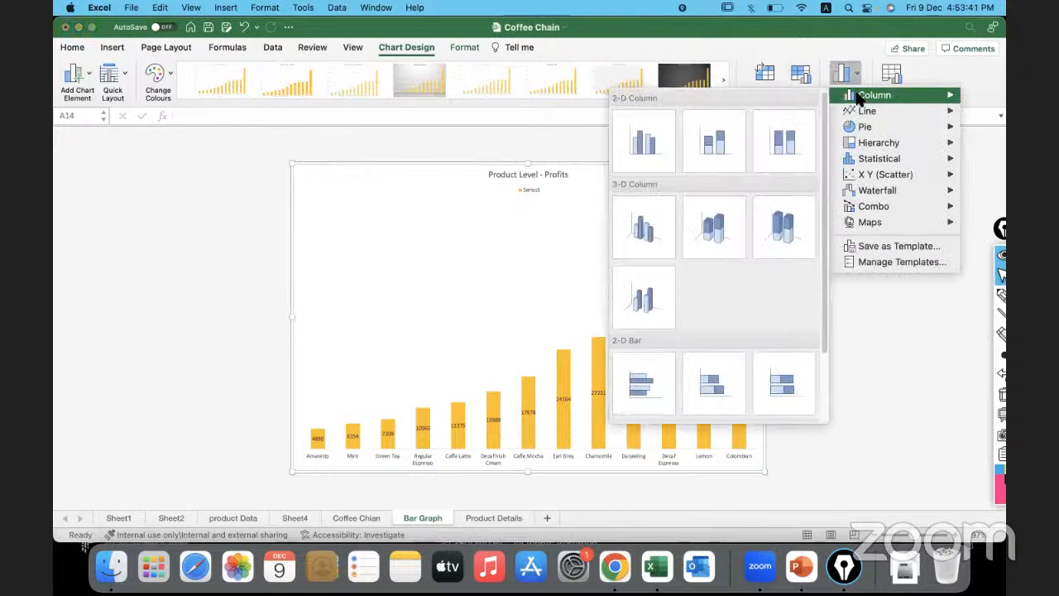
left_click(767, 140)
Change the profit chart to a 2-D clustered column chart.
left_click(858, 72)
mouse_move(865, 96)
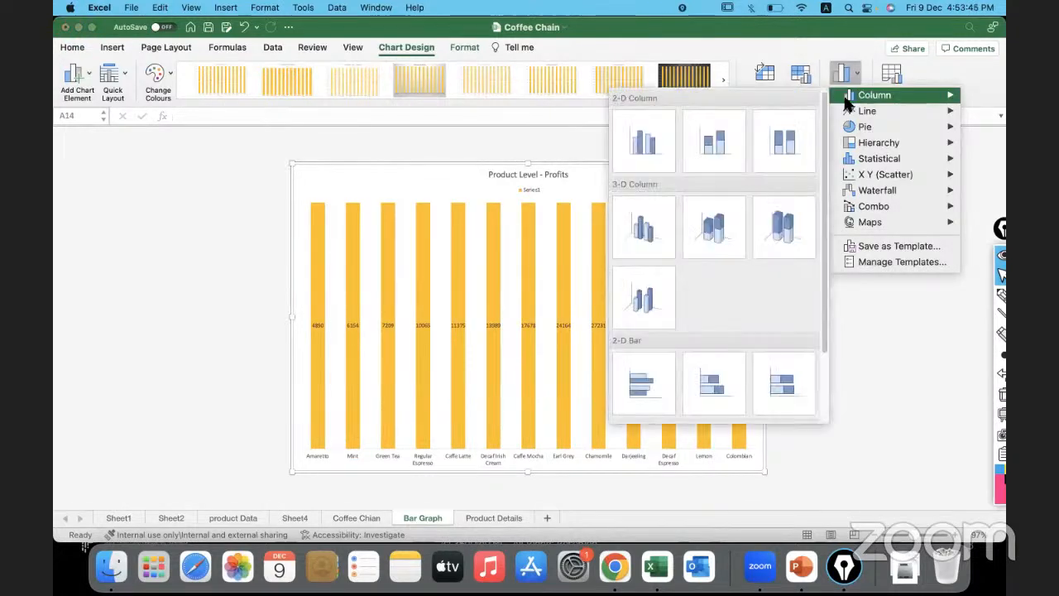
left_click(654, 146)
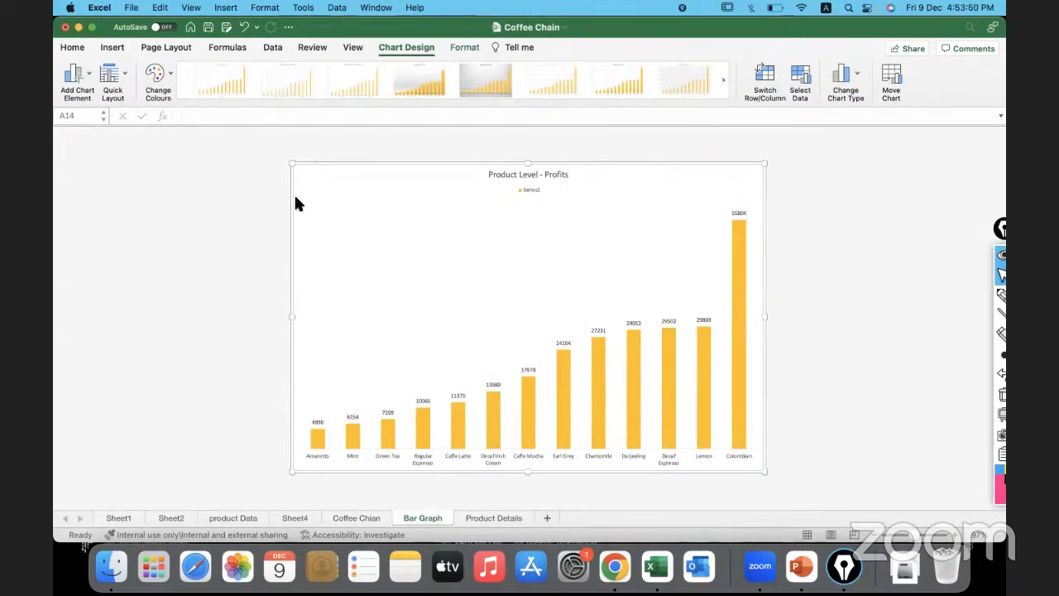
left_click(270, 215)
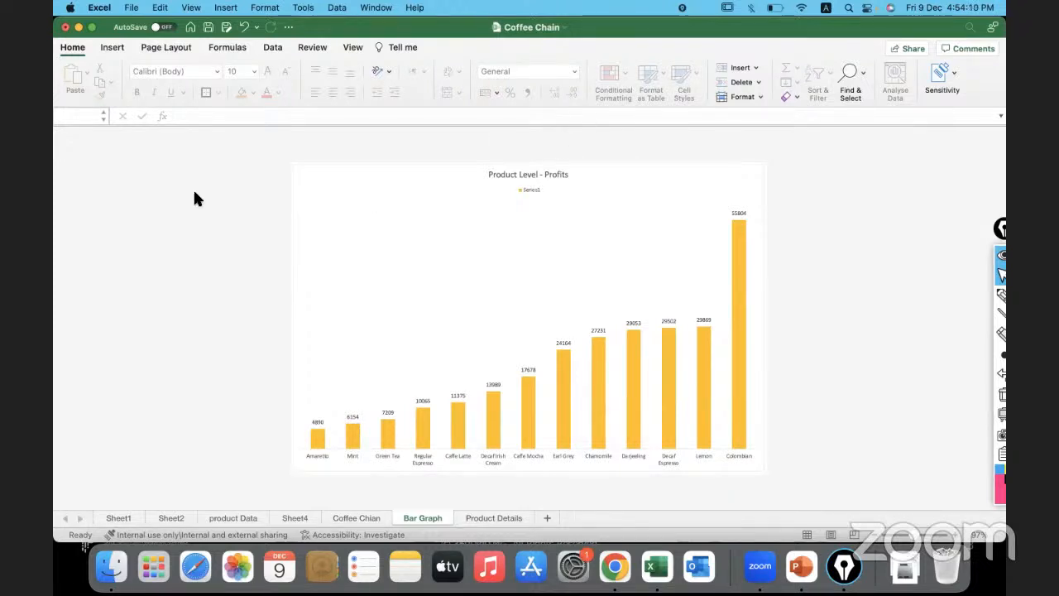
left_click(318, 242)
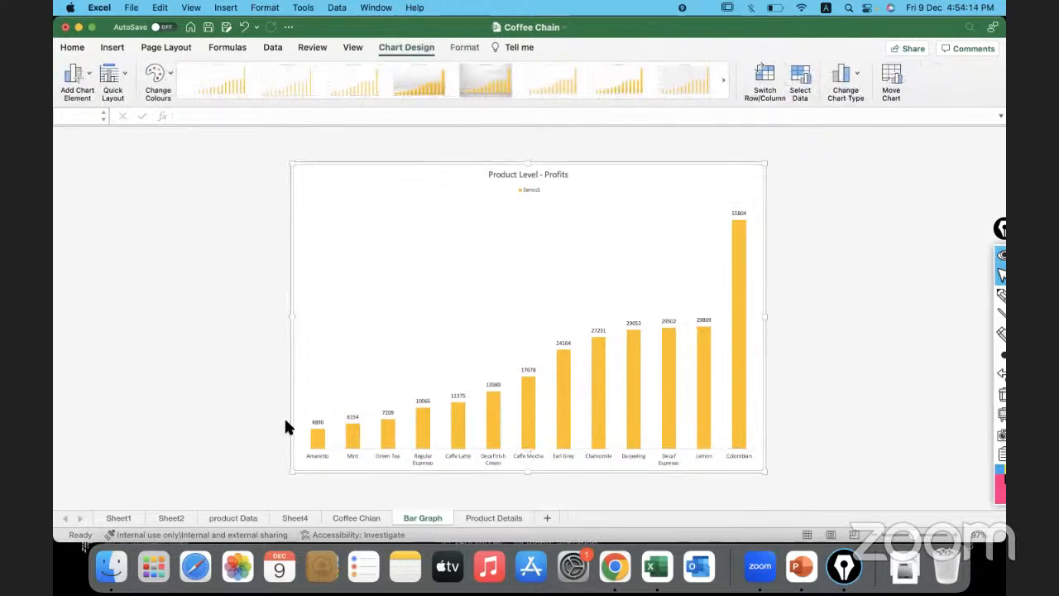
Review the Coffee Chian source data and the product and profit range A1:B14 on the Product Details sheet.
left_click(358, 518)
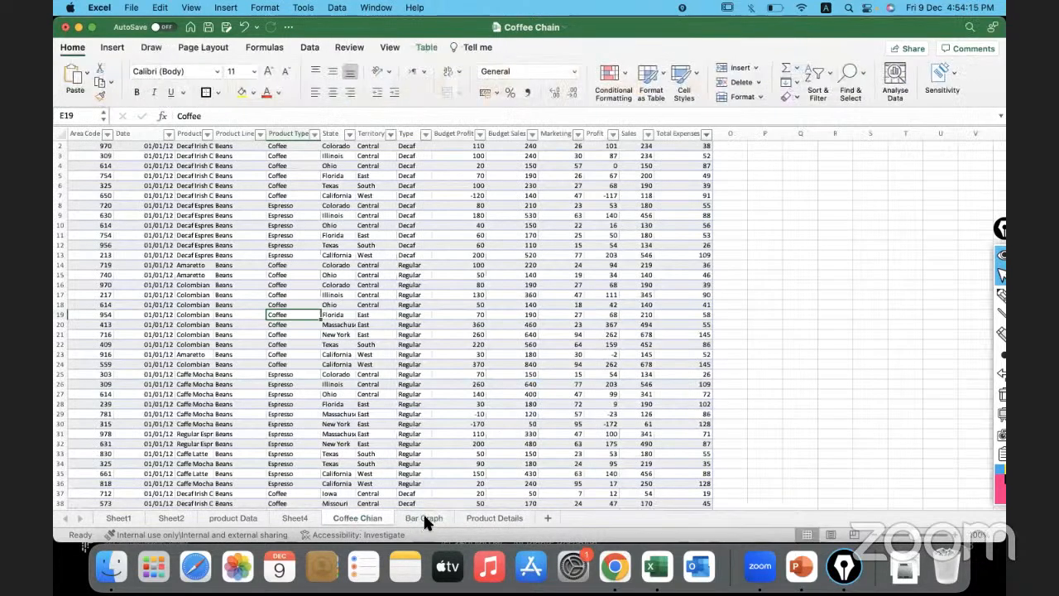
left_click(468, 519)
left_click_drag(135, 149, 228, 376)
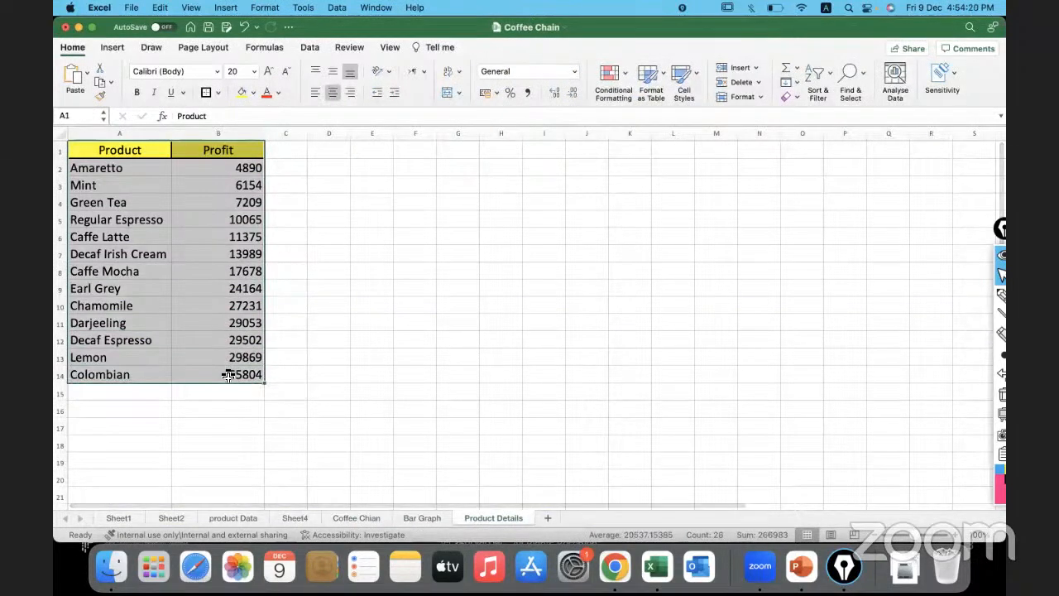
Create a pivot table on a new worksheet from Table1 on the Coffee Chian sheet.
left_click(347, 517)
left_click(405, 275)
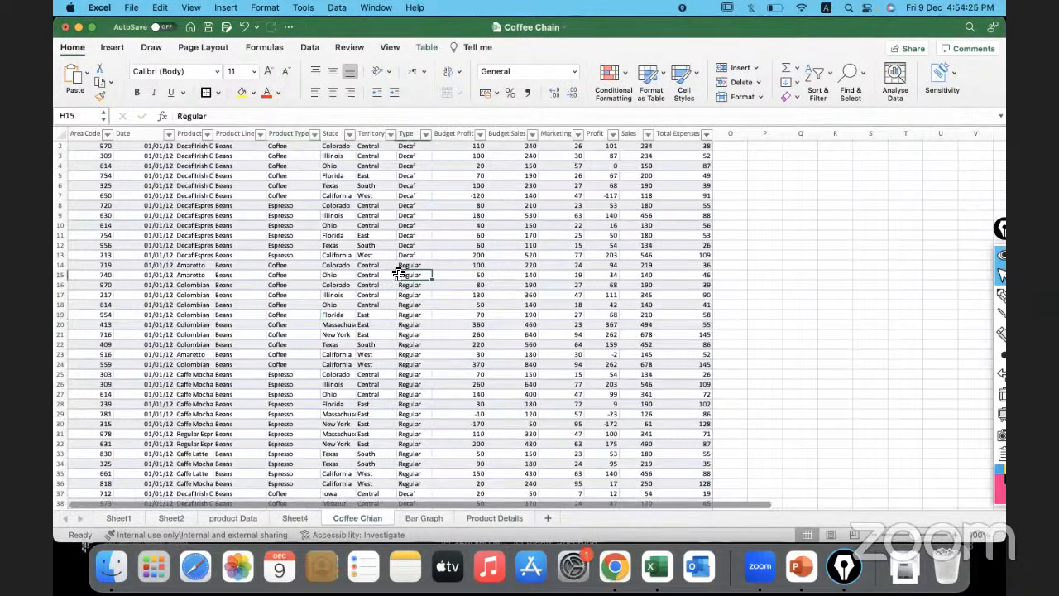
left_click(418, 47)
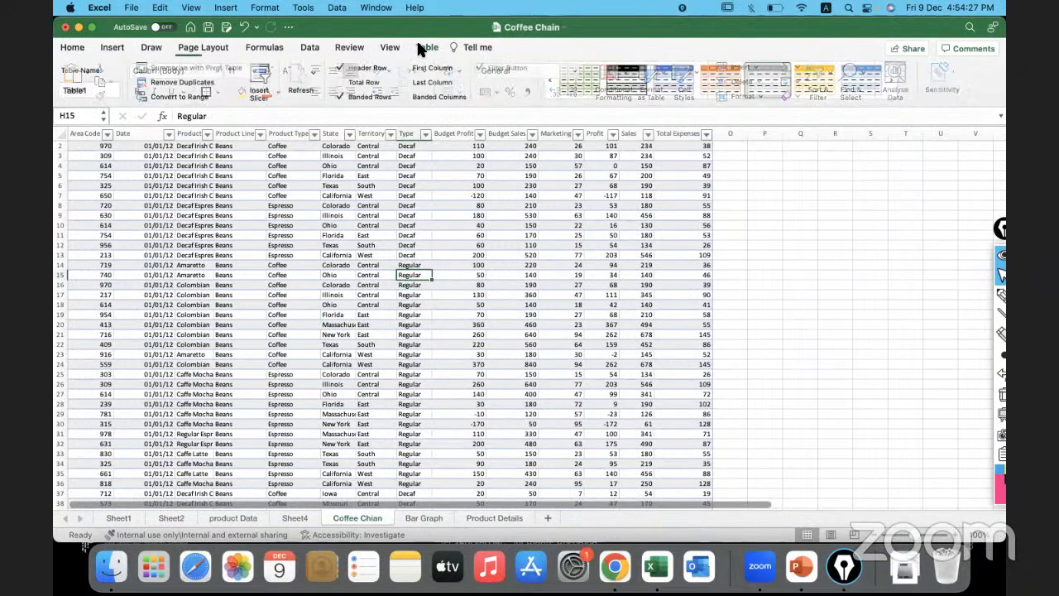
left_click(218, 74)
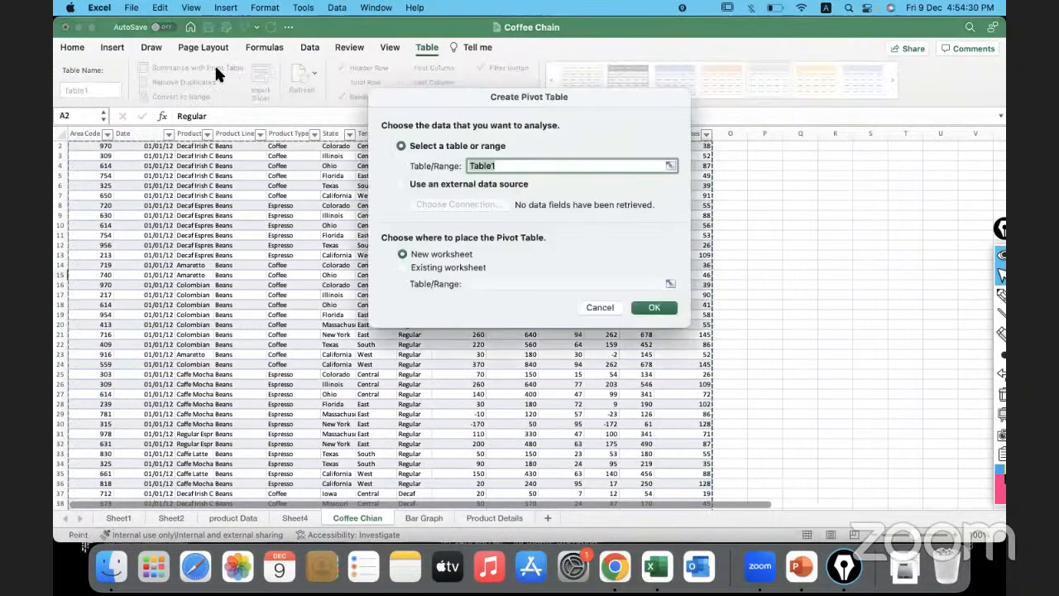
left_click(641, 308)
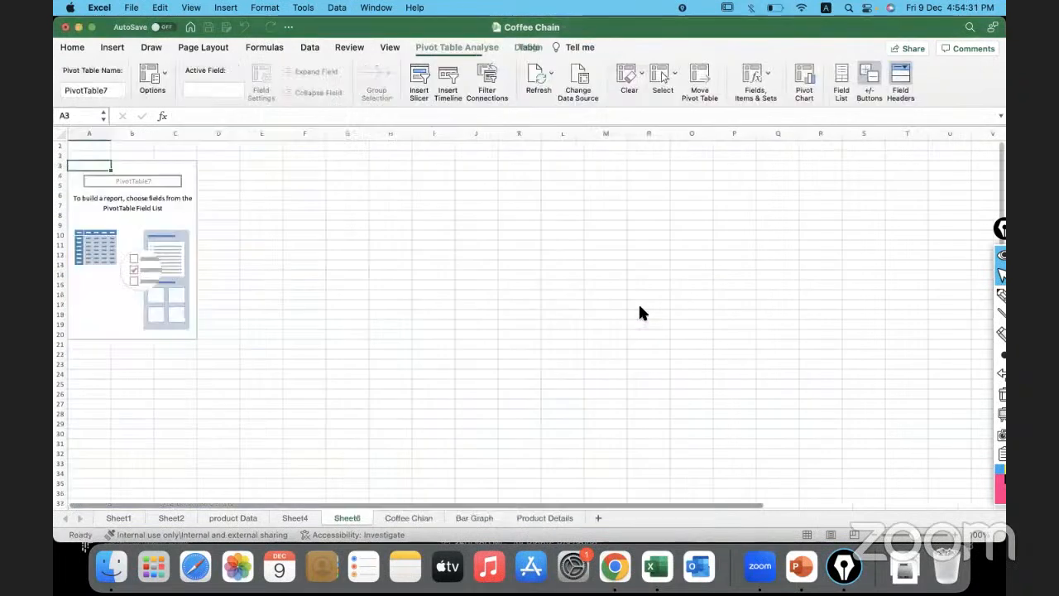
Build the pivot table with Product as rows and the sum of Profit as values.
left_click_drag(823, 222, 850, 418)
scroll(861, 205, "down", 5)
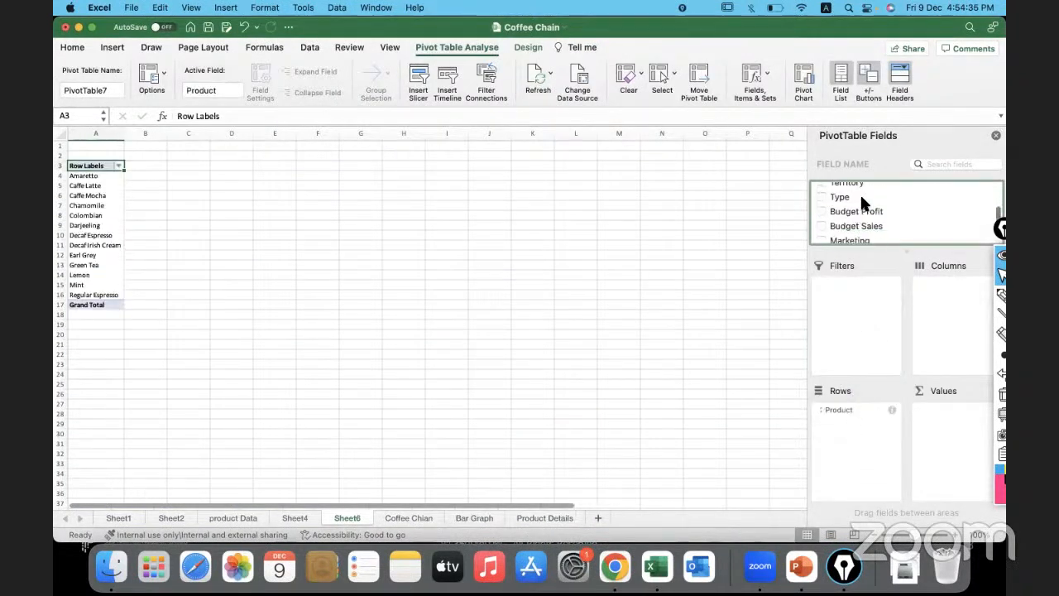
left_click_drag(843, 211, 956, 421)
Copy the product and profit rows A4:B16 of the new pivot table and go to the Product Details sheet.
left_click_drag(104, 175, 149, 292)
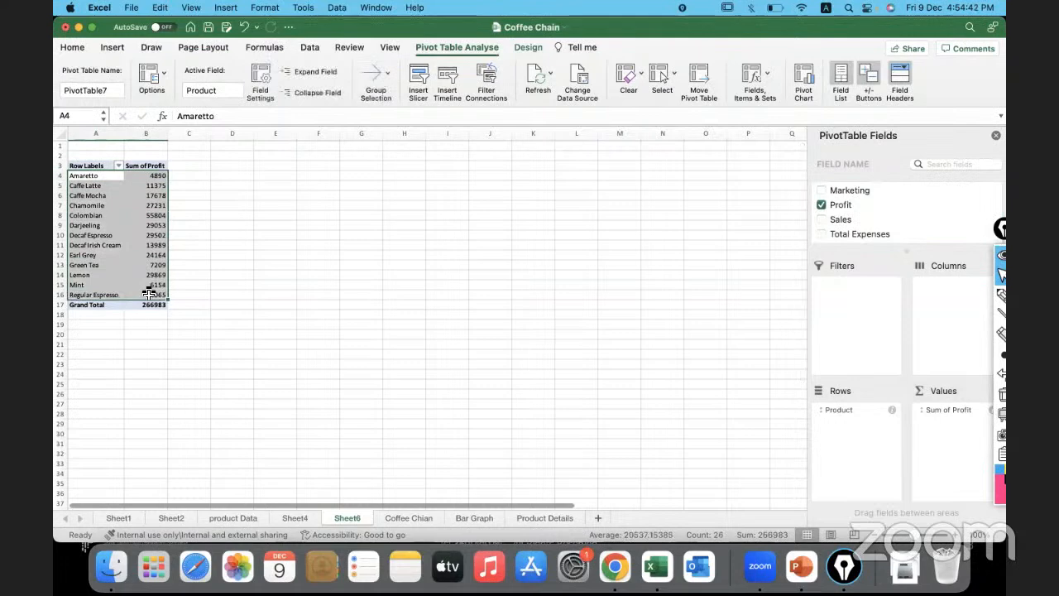
key("super+c")
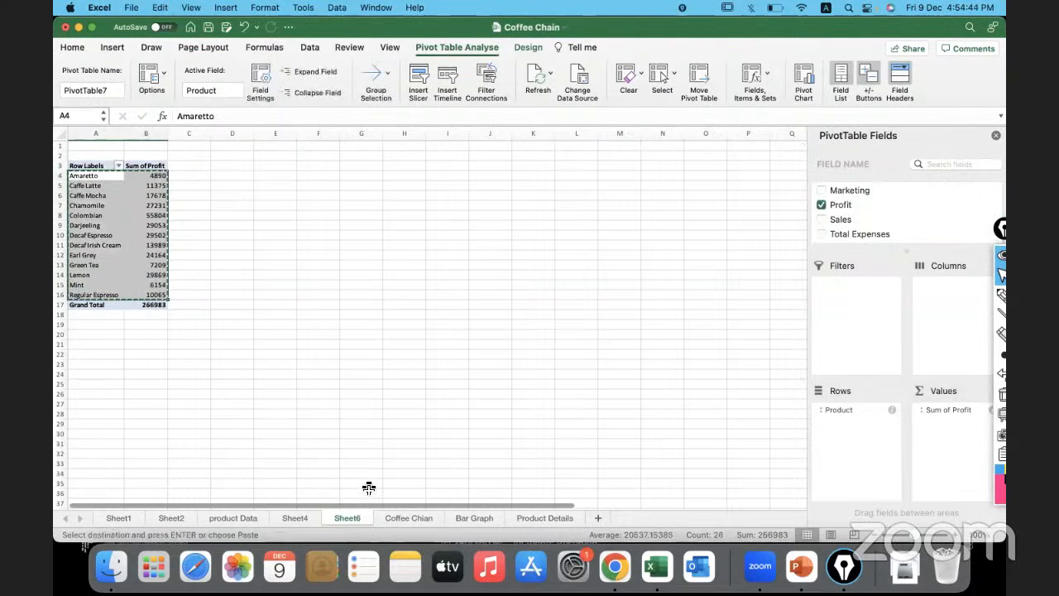
left_click(519, 513)
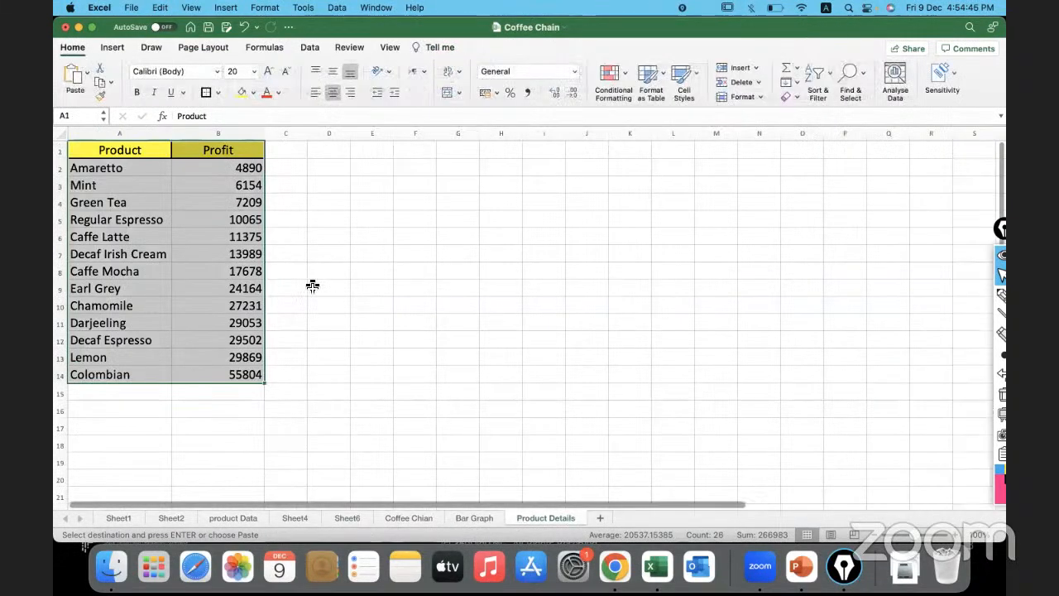
Insert the recommended Clustered Column chart from the Product Details data and place it beside the table, around columns E to K.
left_click(243, 320)
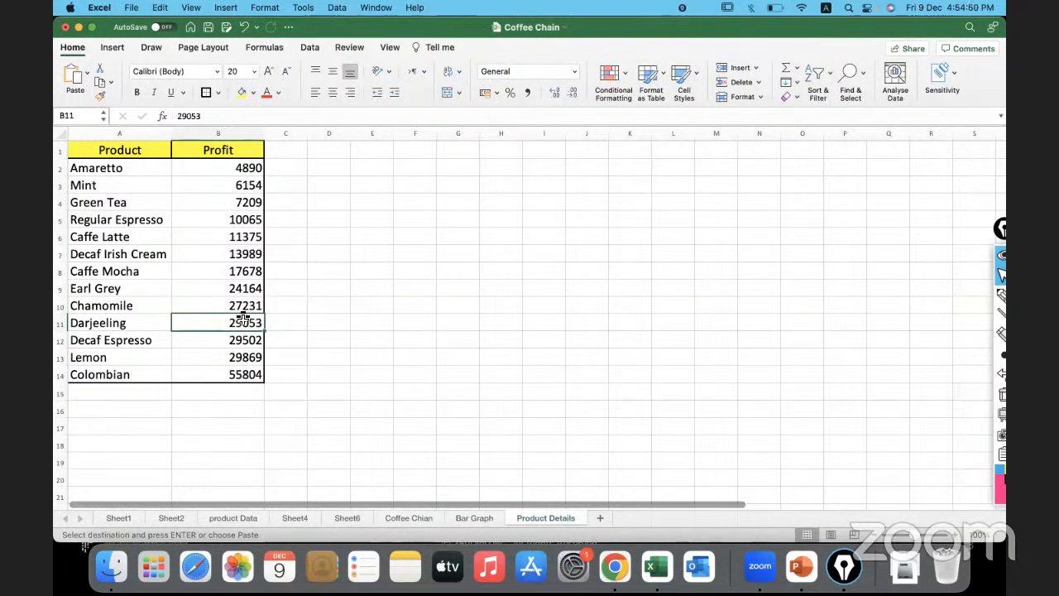
left_click(113, 47)
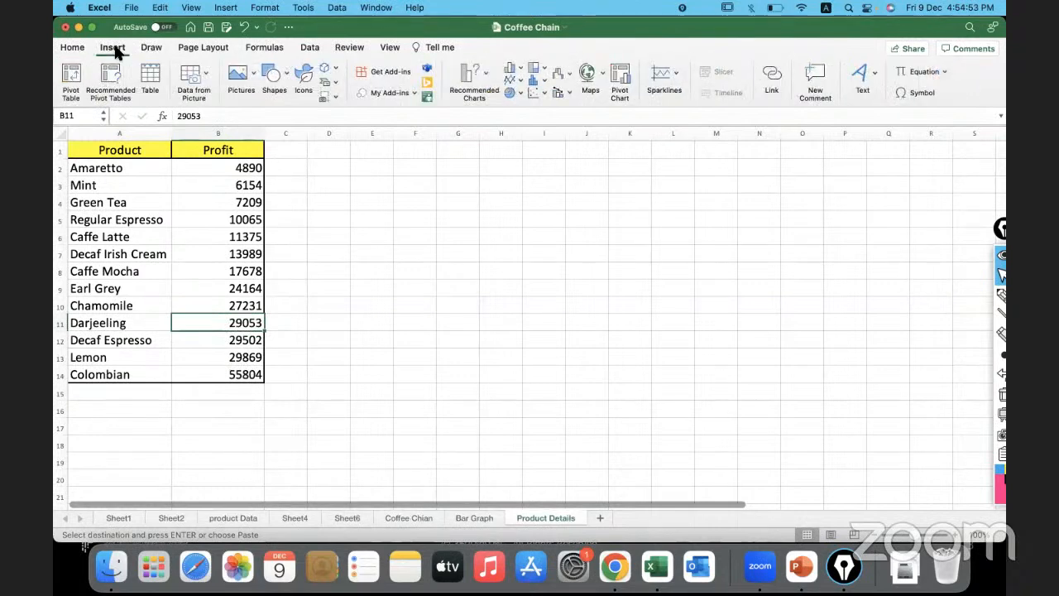
left_click(485, 80)
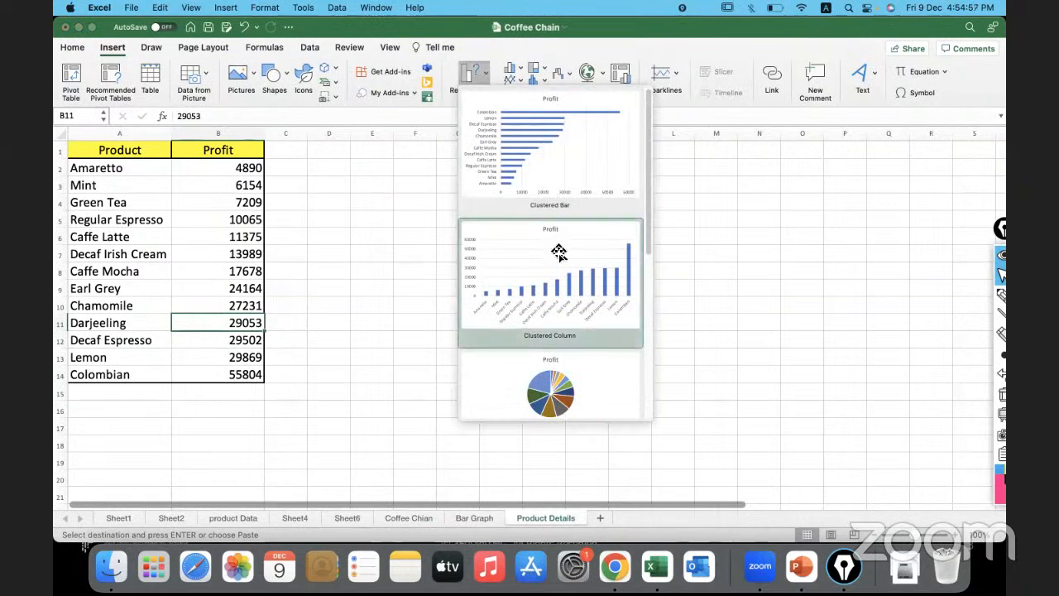
left_click(560, 284)
left_click_drag(416, 251, 349, 165)
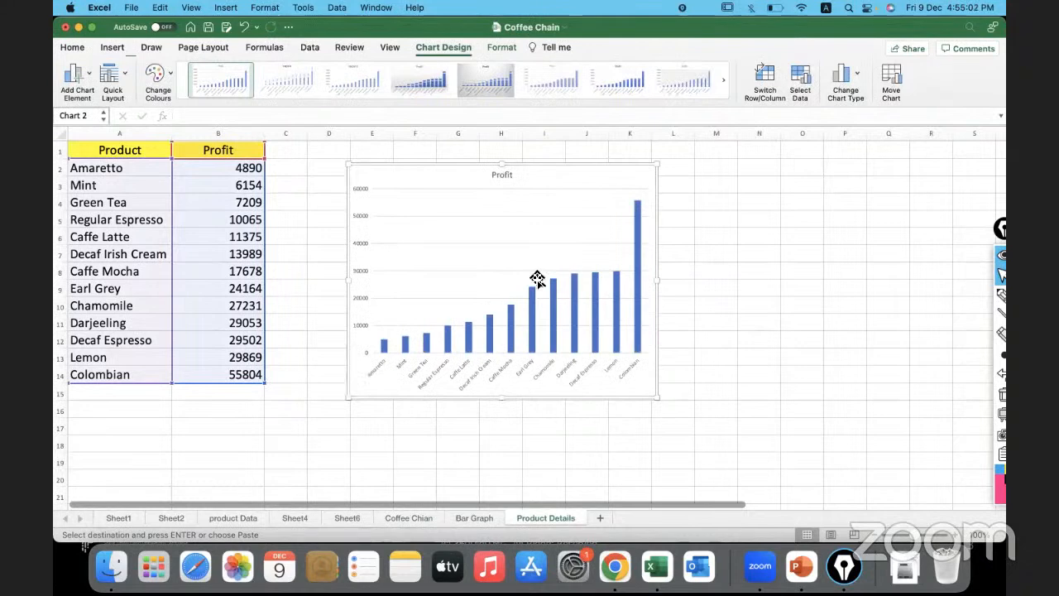
Examine the chart types and chart elements available for the Profit column chart.
left_click(855, 76)
mouse_move(865, 94)
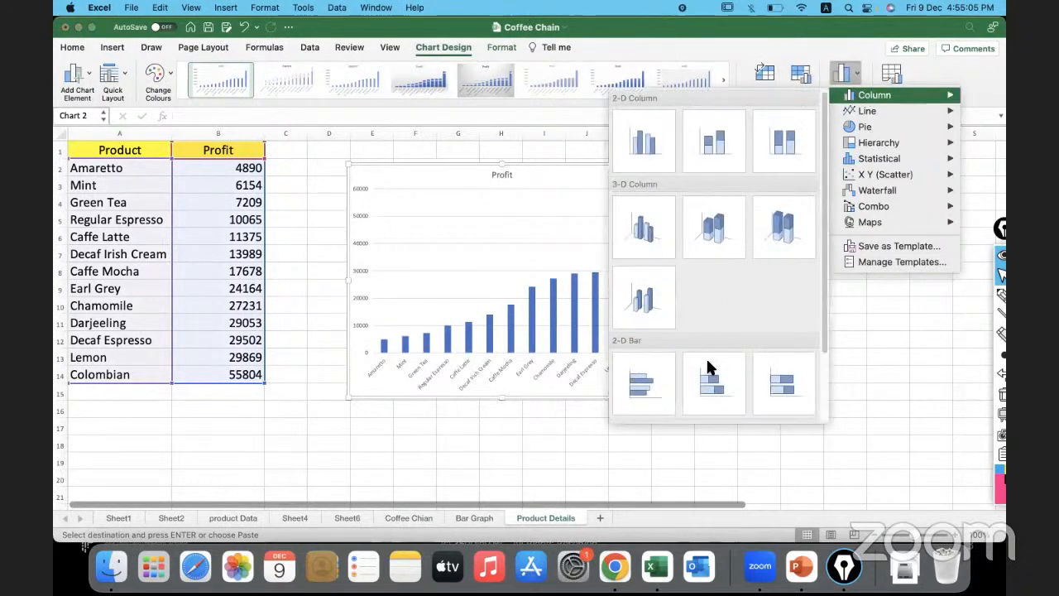
left_click(464, 239)
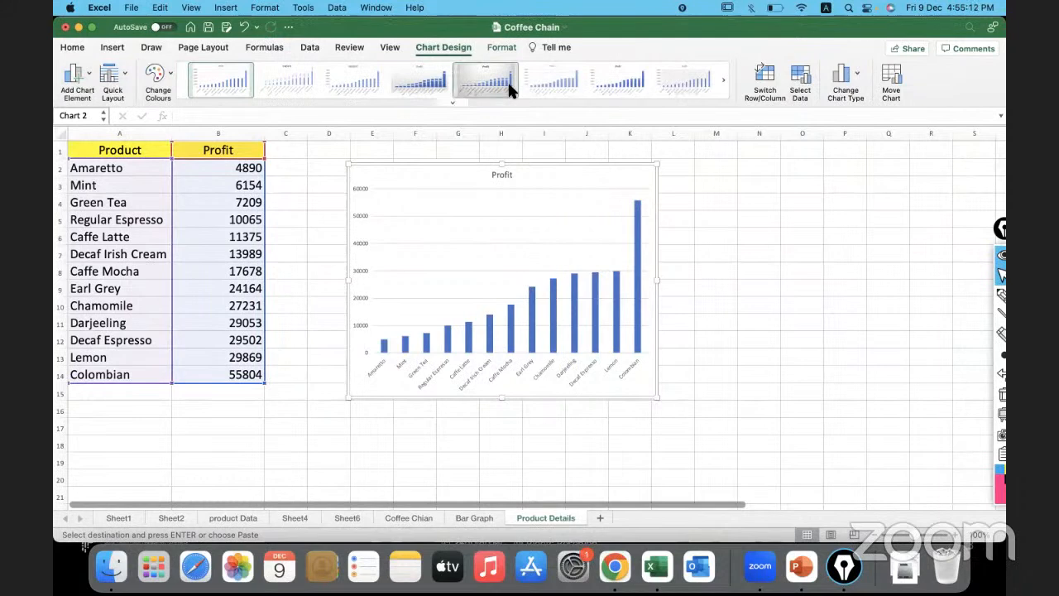
left_click(88, 72)
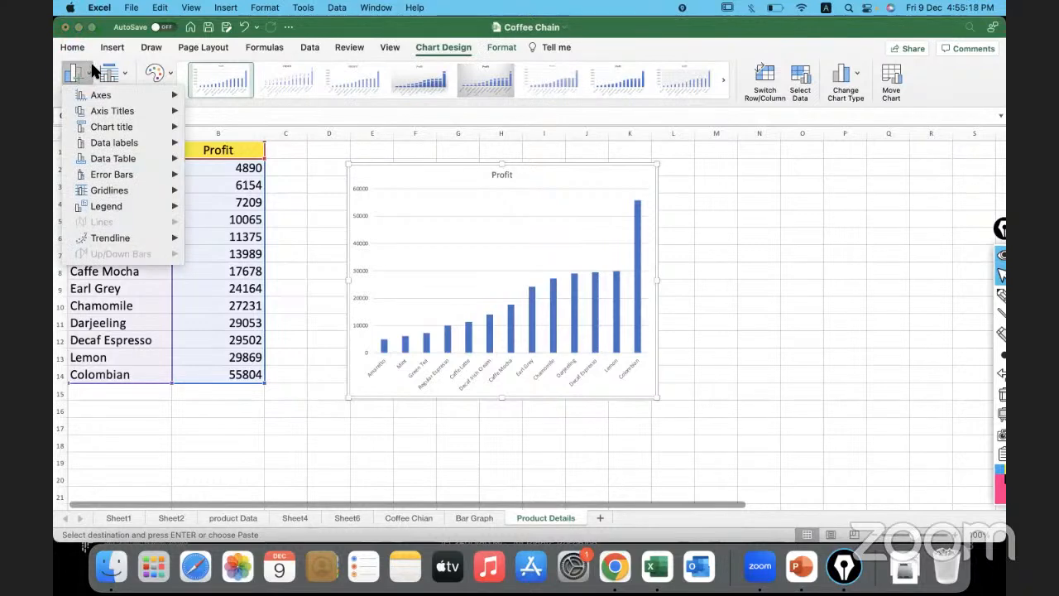
left_click(93, 67)
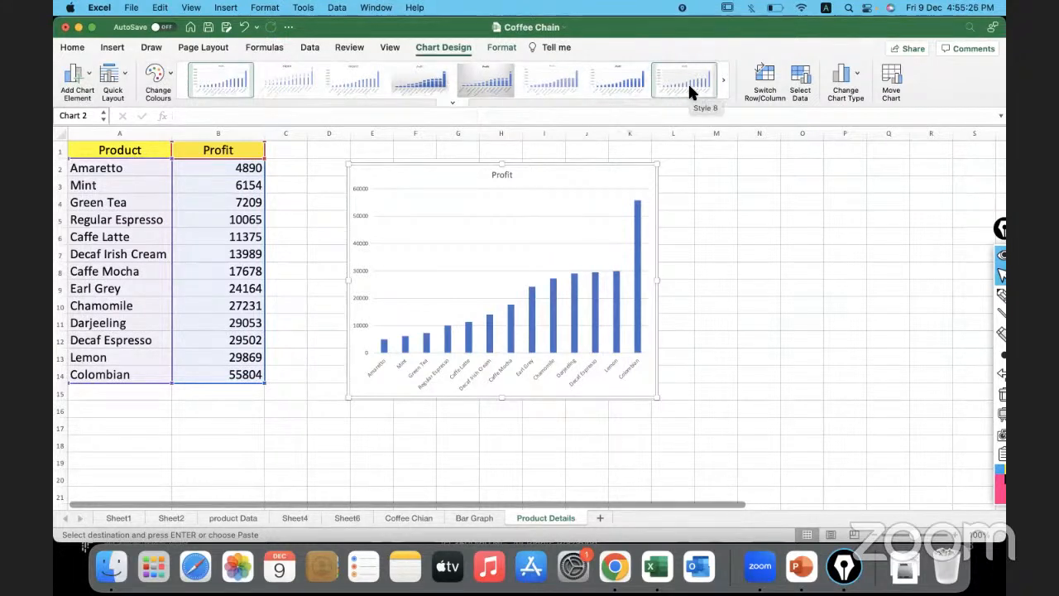
left_click(843, 77)
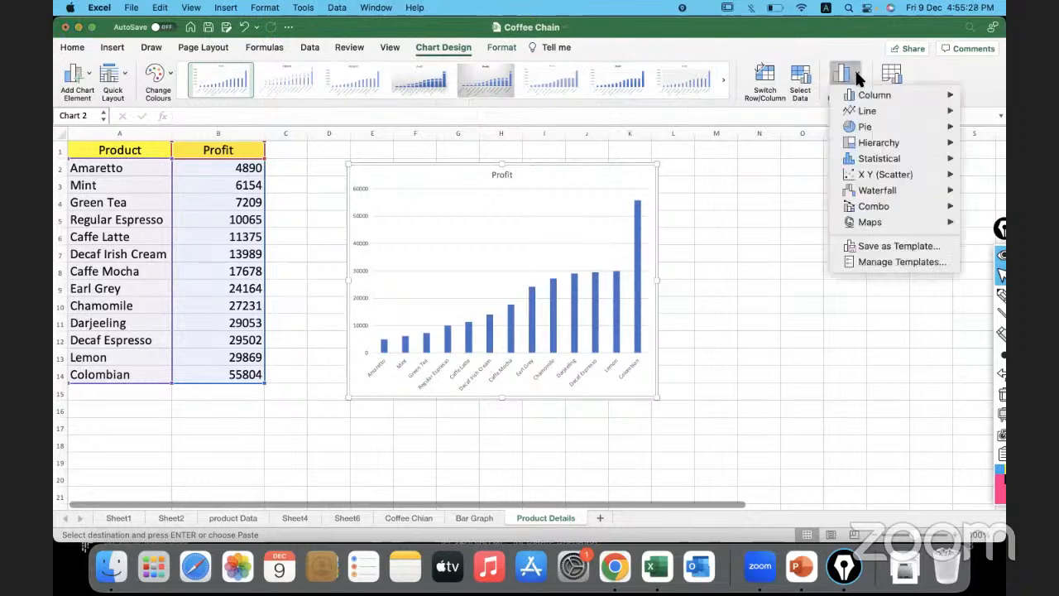
left_click(859, 78)
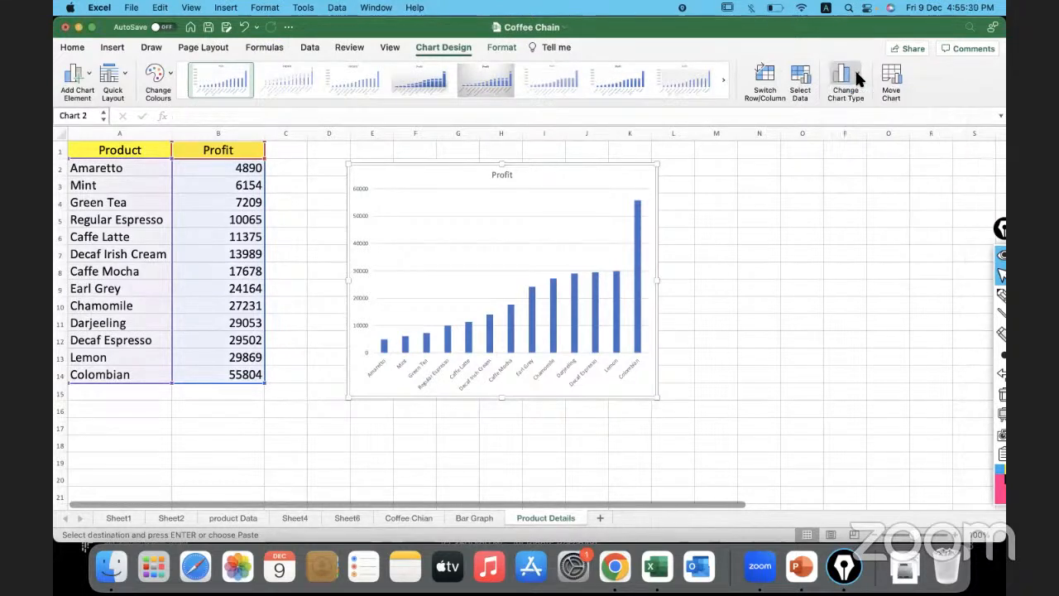
left_click(474, 240)
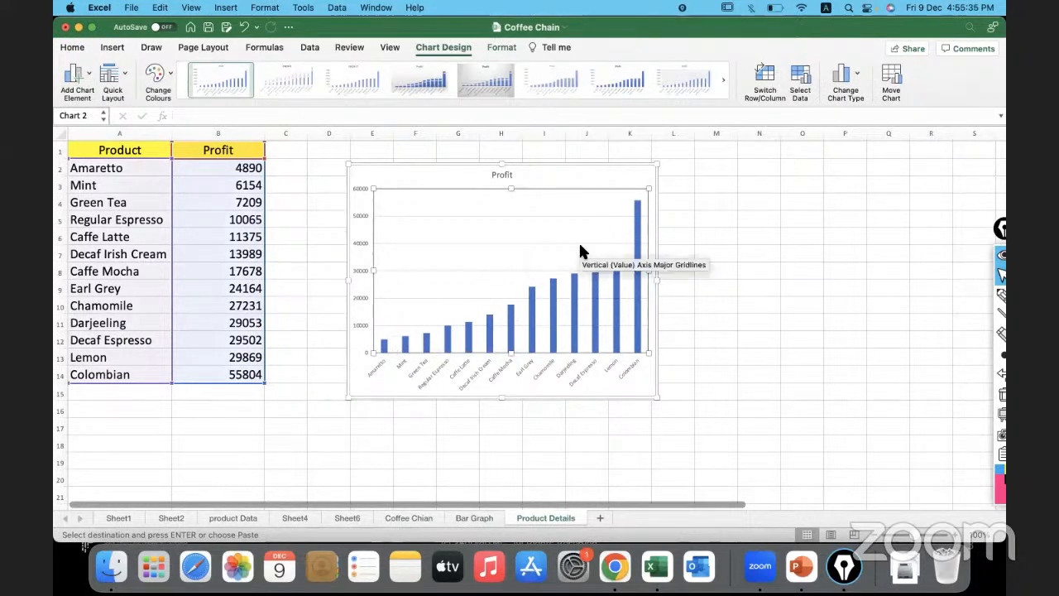
Enter the note "Comparitive Analysis" in cell N4 and widen column N to fit it.
left_click(747, 205)
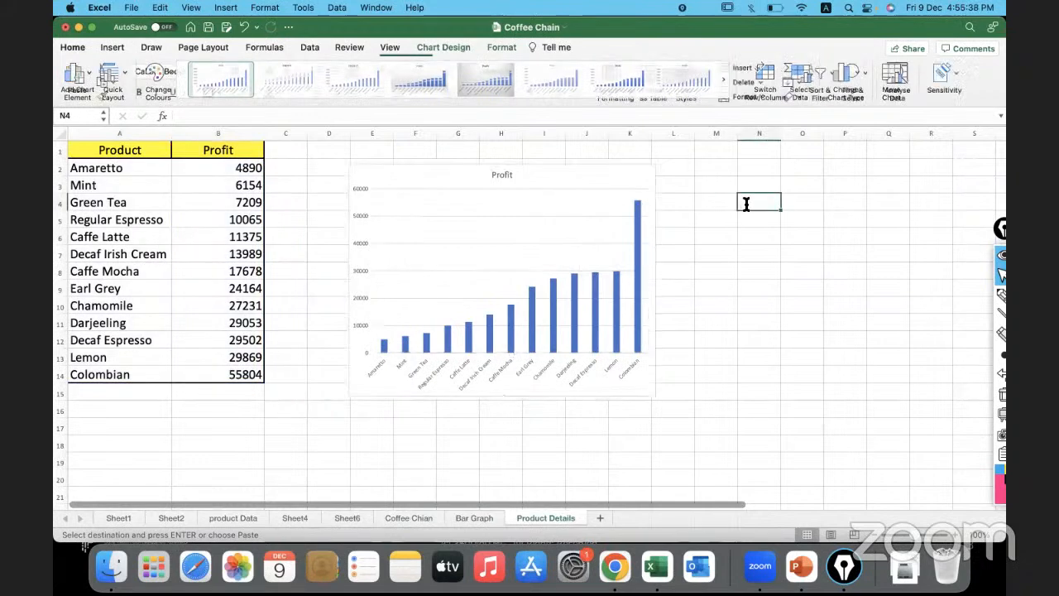
type("Compart")
key("BackSpace")
key("BackSpace")
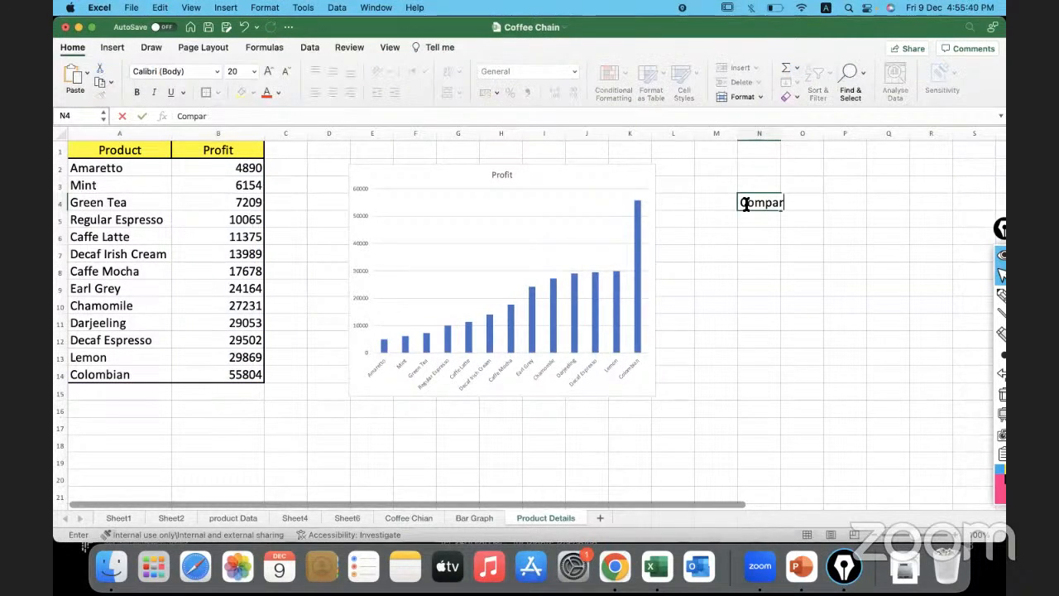
type("itive Analysis")
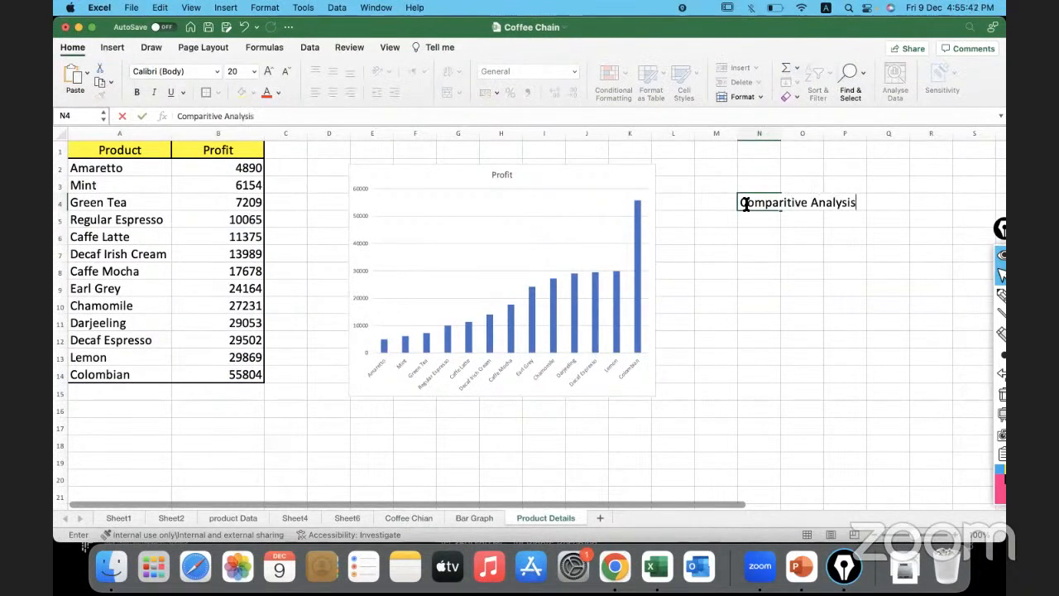
left_click(754, 242)
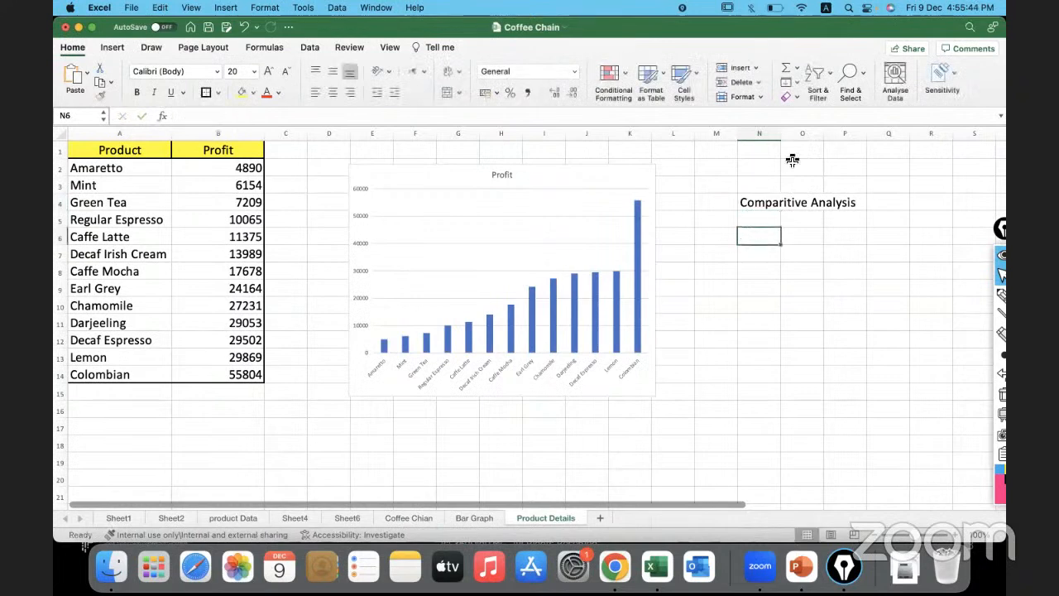
double_click(781, 133)
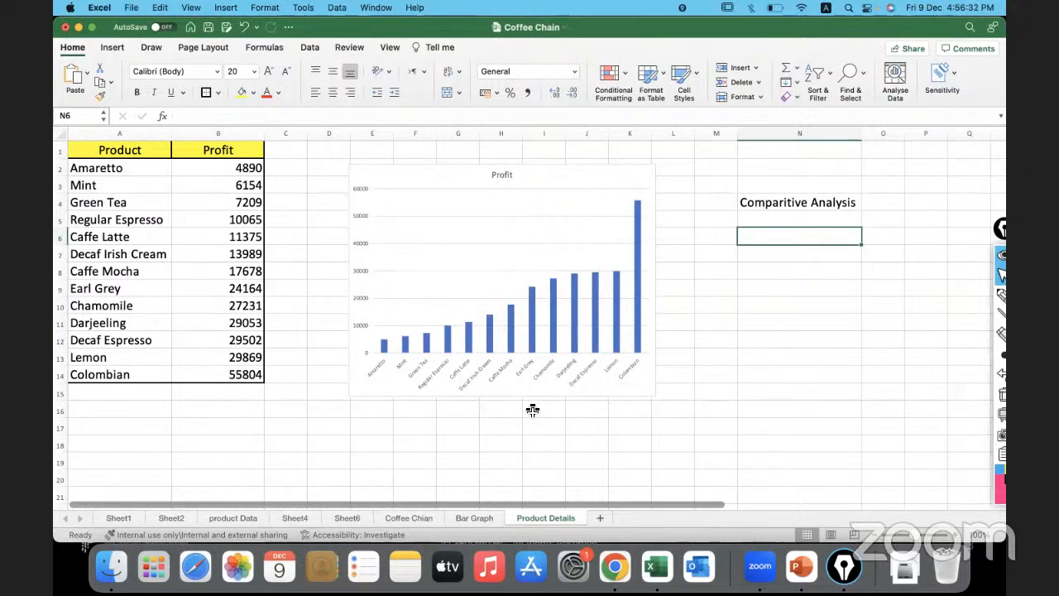
left_click(822, 204)
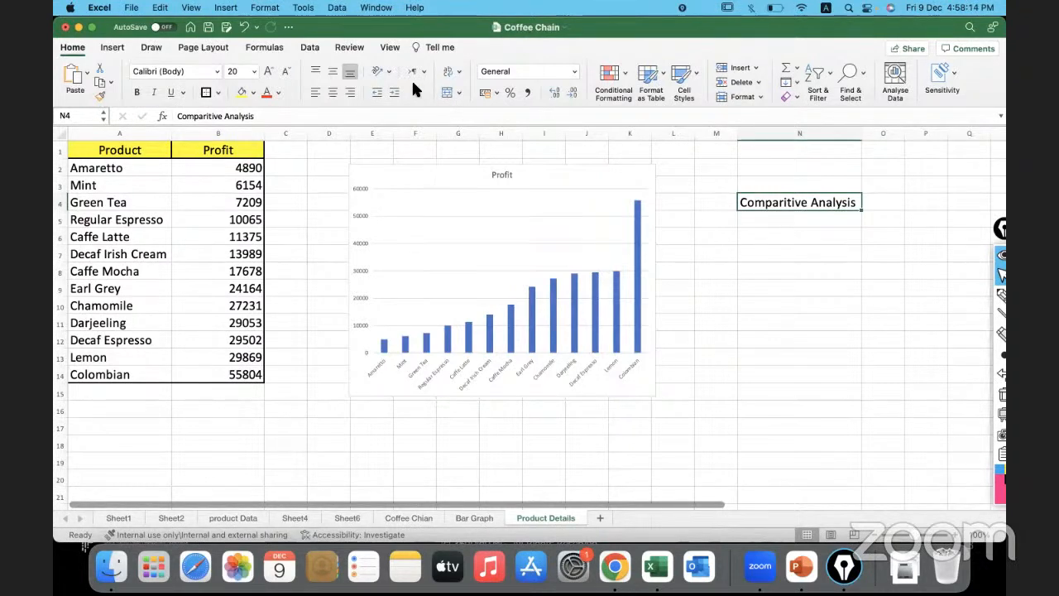
Look through the Coffee Chian, Bar Graph, Sheet6, Sheet4 and product Data sheets.
left_click(408, 517)
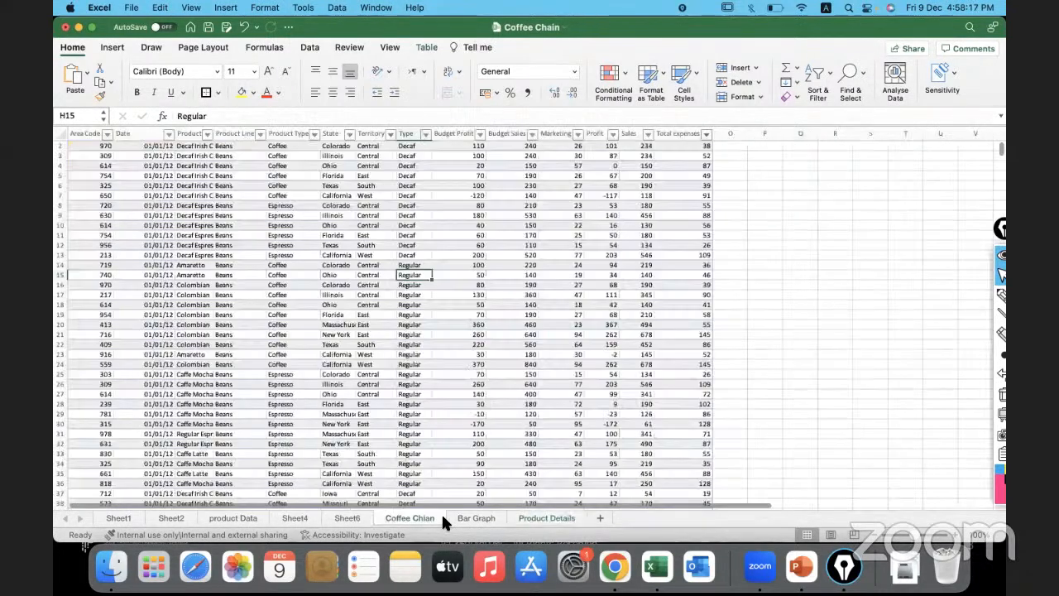
left_click(468, 519)
left_click(350, 513)
left_click(296, 517)
left_click(243, 513)
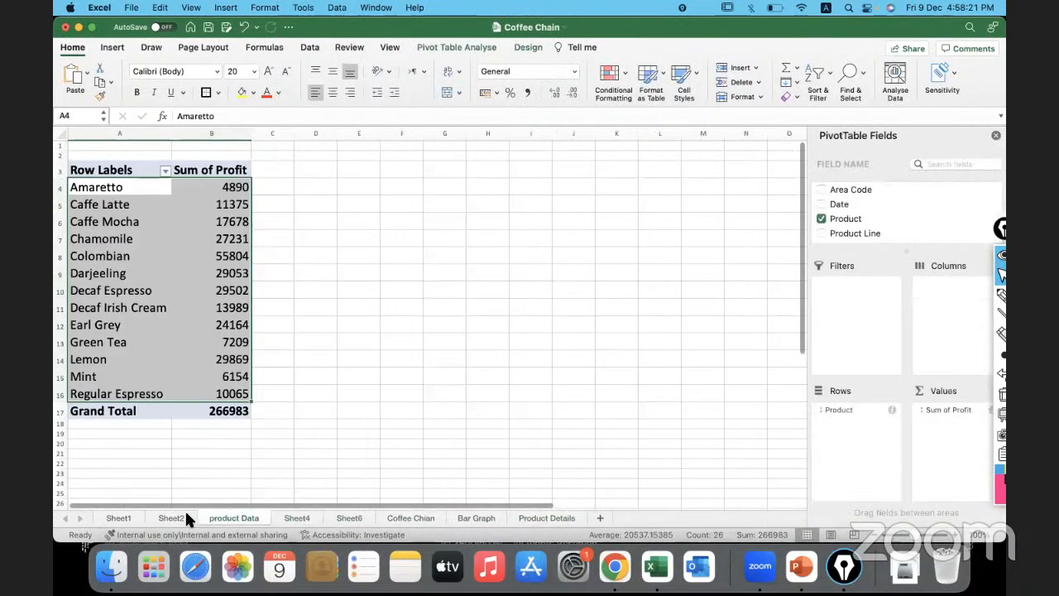
On Sheet2, shrink the Product slicer to about four items, and enlarge it to fit the whole product list.
left_click(184, 516)
scroll(260, 313, "down", 5)
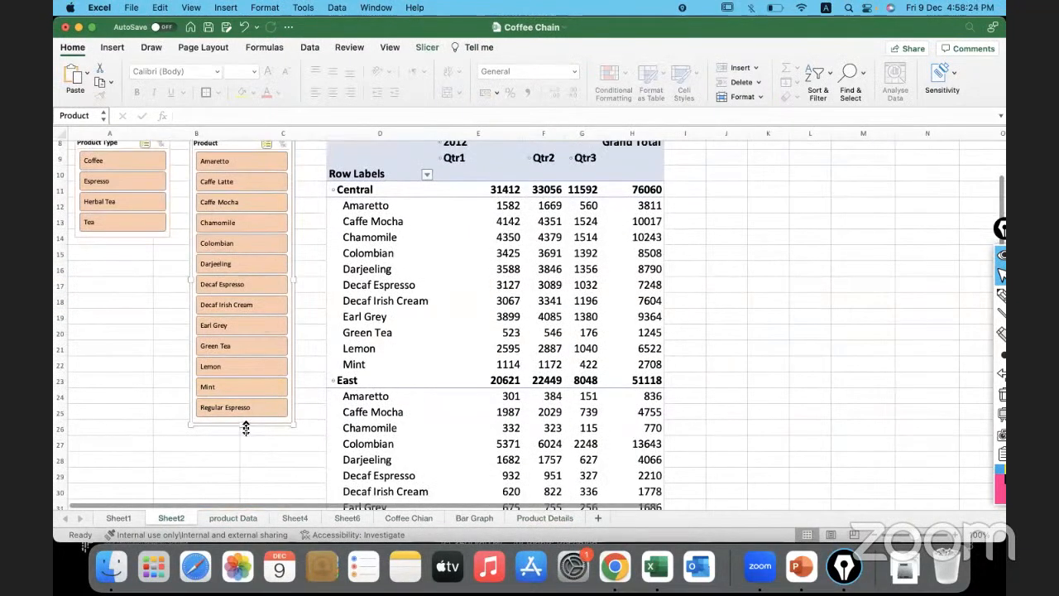
left_click_drag(243, 426, 244, 240)
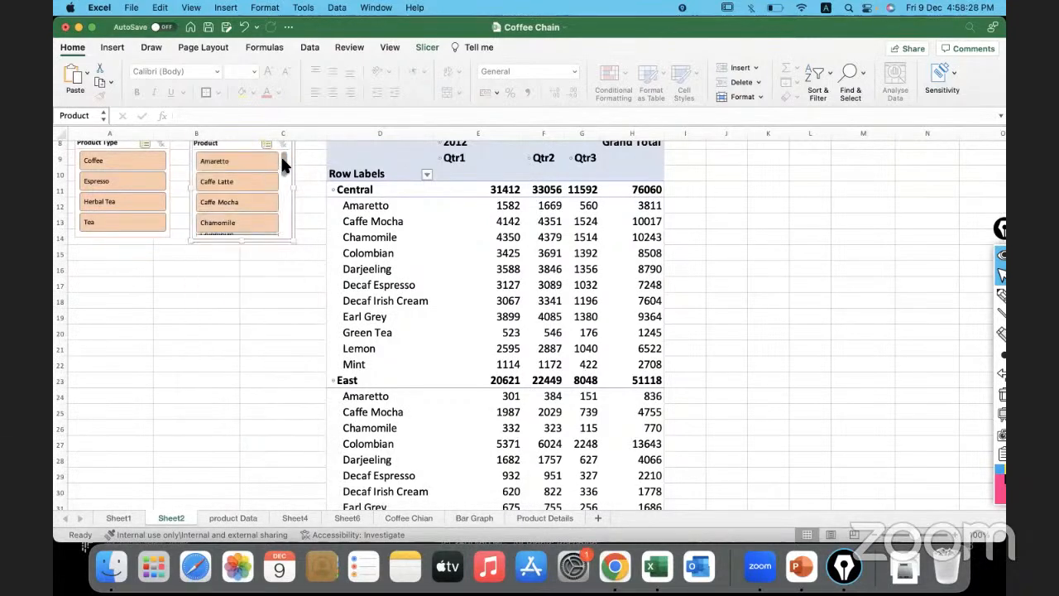
mouse_move(281, 158)
left_mouse_down()
mouse_move(281, 221)
mouse_move(281, 155)
left_mouse_up()
left_click_drag(244, 242, 245, 447)
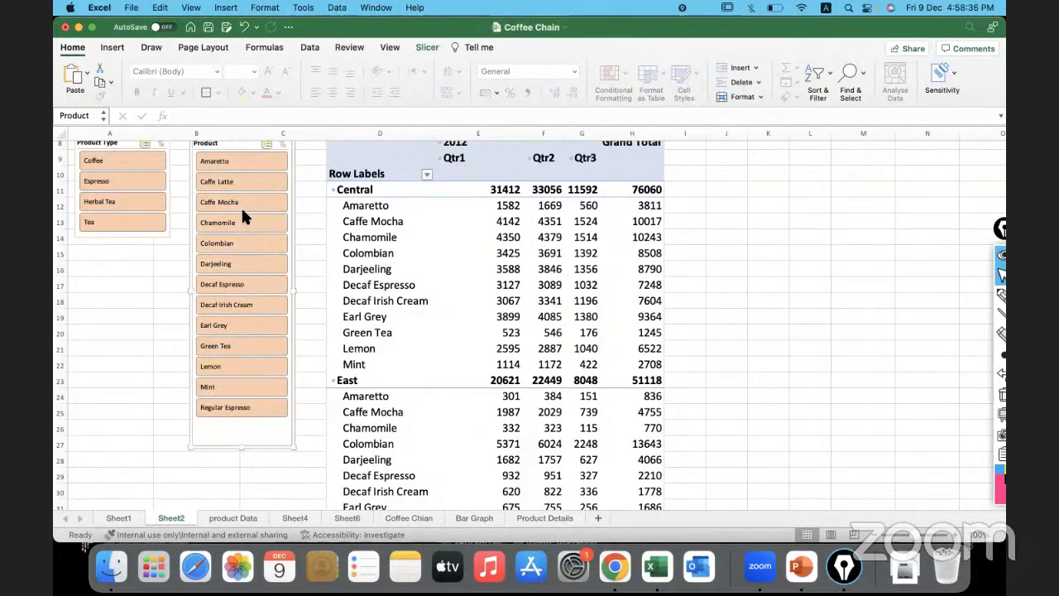
scroll(242, 216, "up", 2)
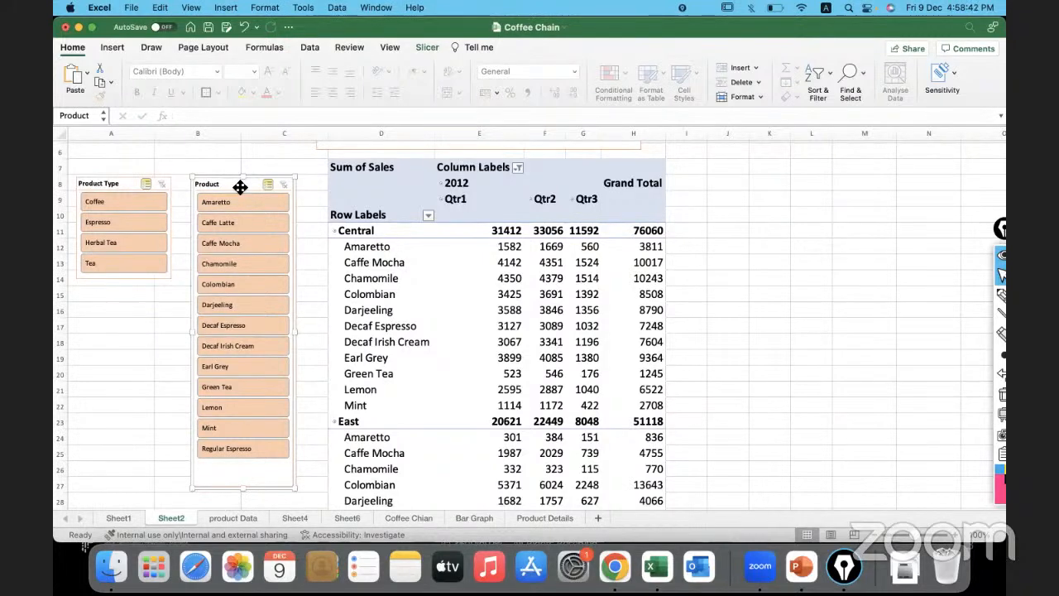
Examine the Insert Slicer option for the Sum of Sales pivot table on Sheet2 and return to the Sheet6 pivot table.
left_click(420, 311)
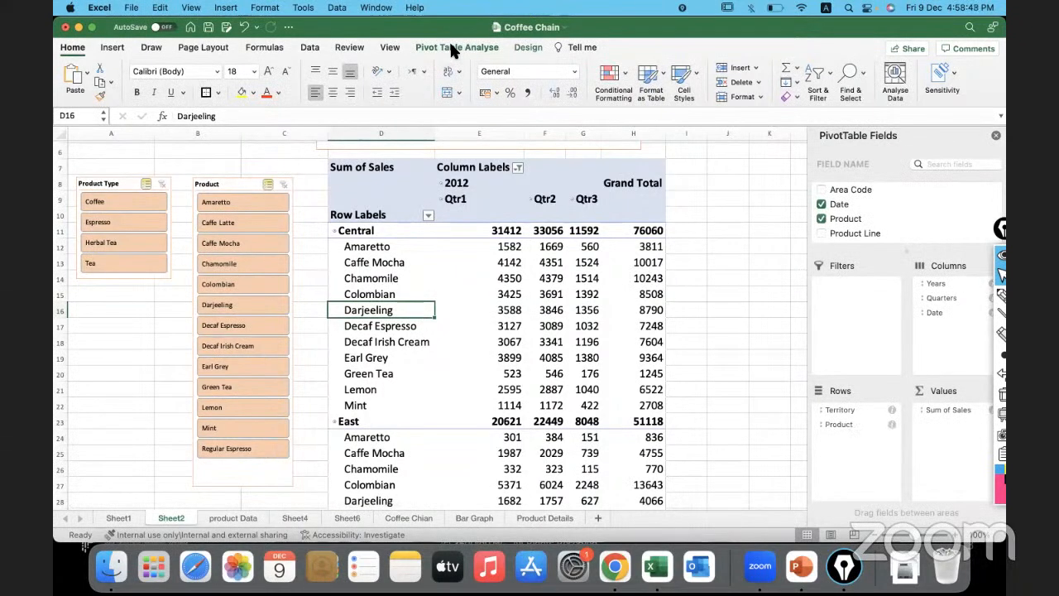
left_click(451, 47)
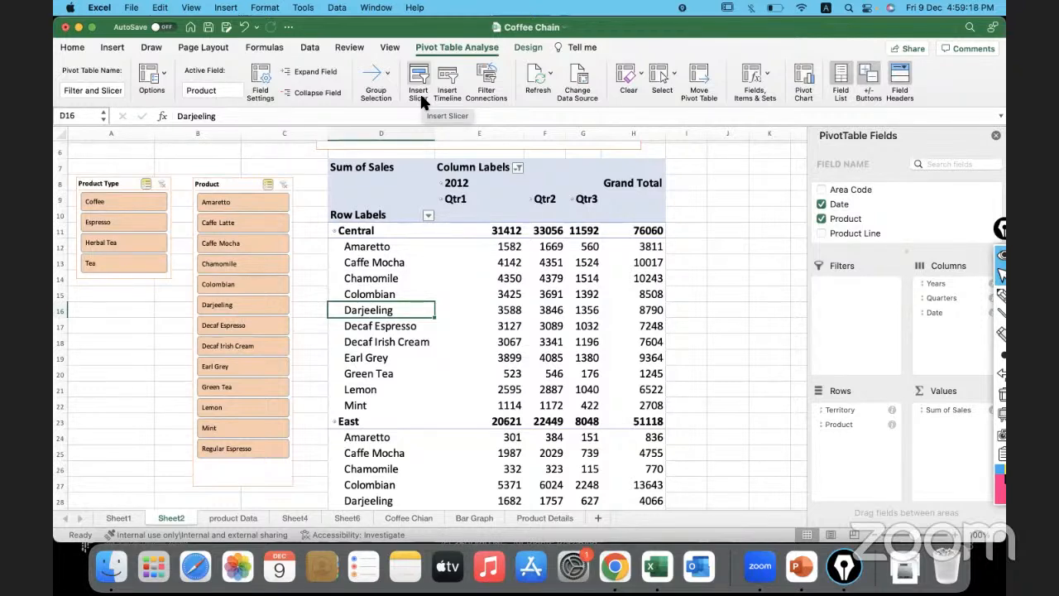
left_click(428, 515)
left_click(357, 514)
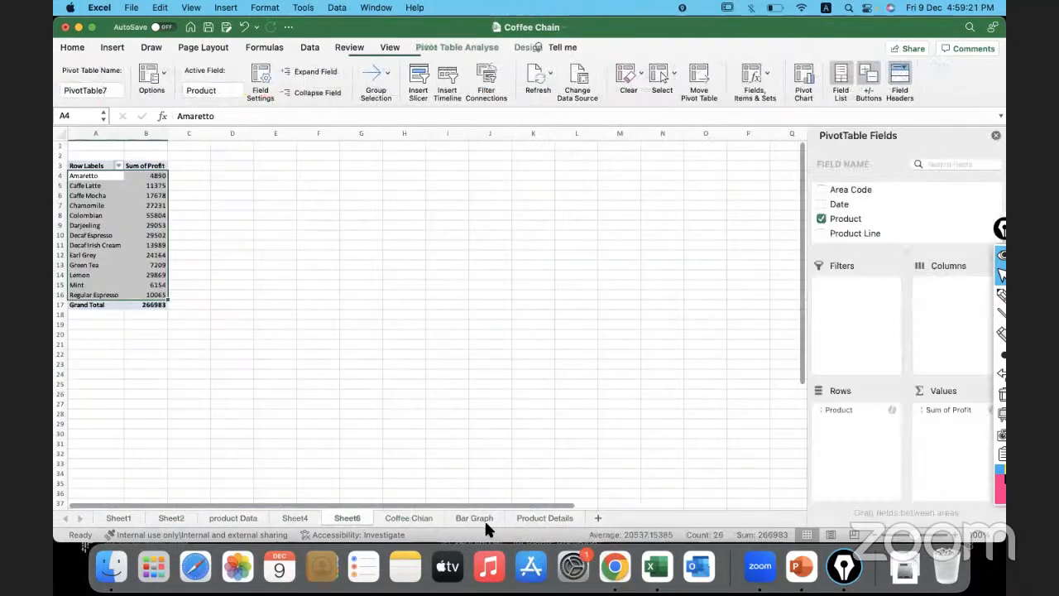
Sort the Profit values B2:B14 on the Product Details sheet from largest to smallest, expanding the selection to include the products.
left_click(529, 516)
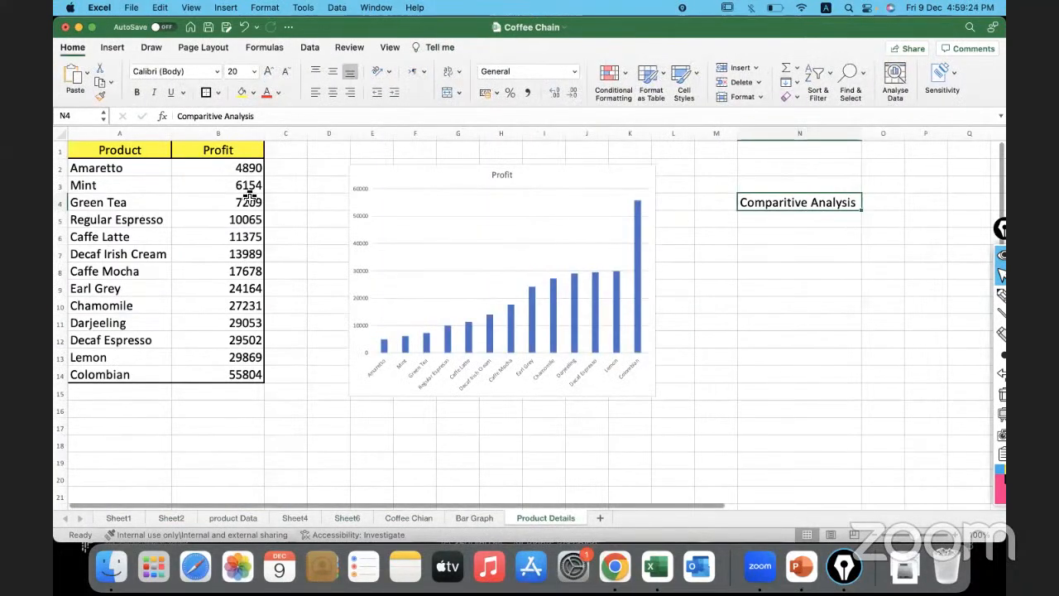
left_click_drag(224, 169, 226, 330)
left_click_drag(228, 379, 229, 374)
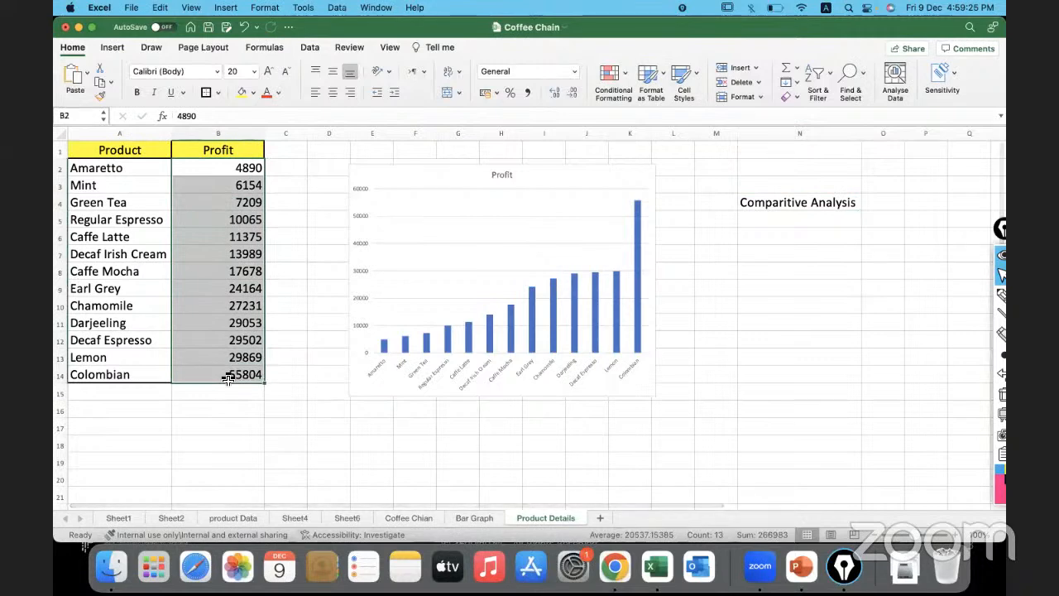
left_click(821, 73)
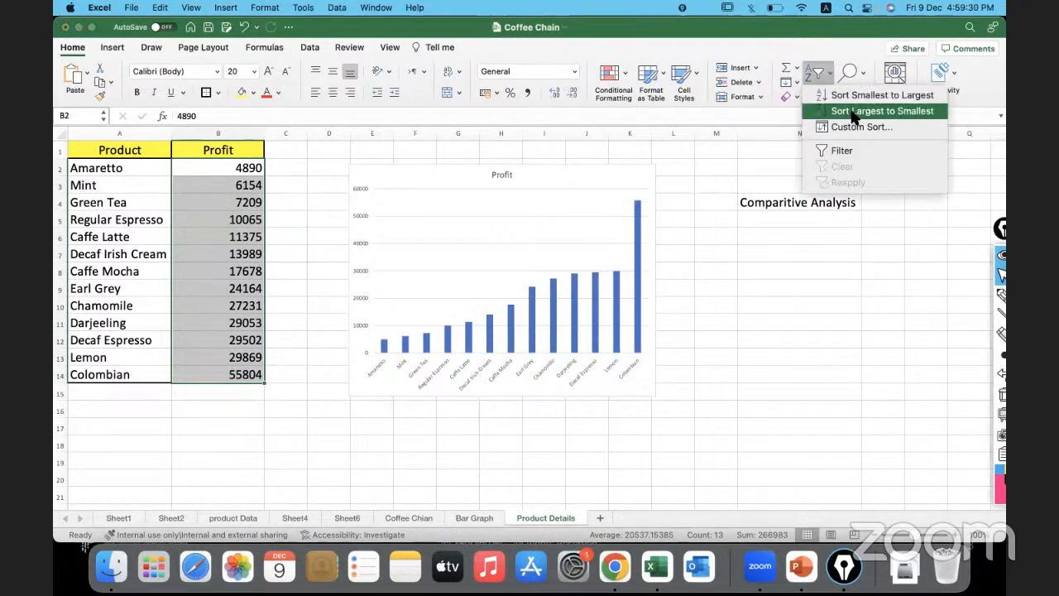
left_click(851, 109)
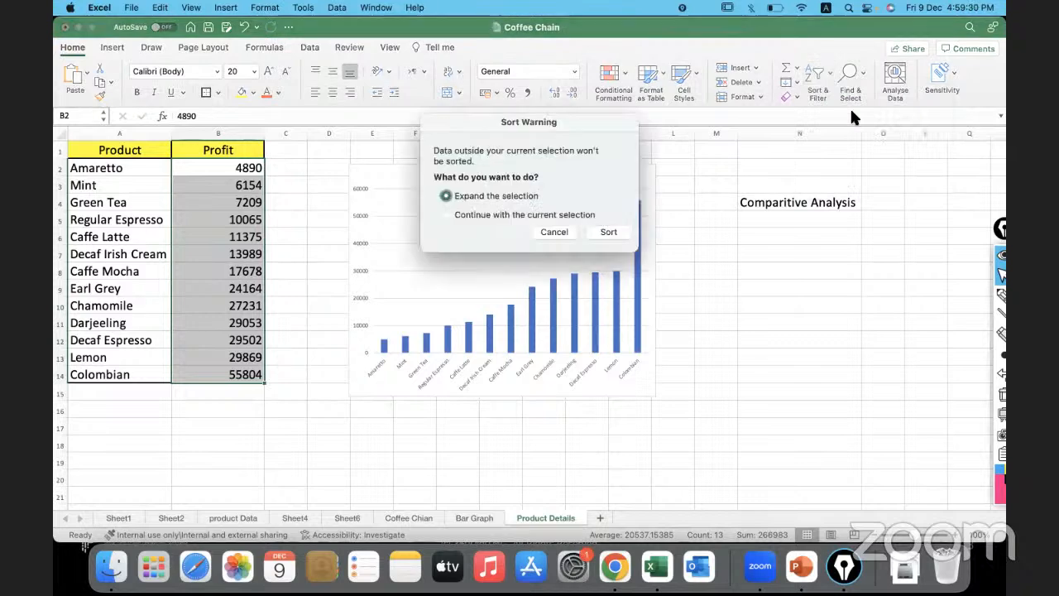
left_click(601, 232)
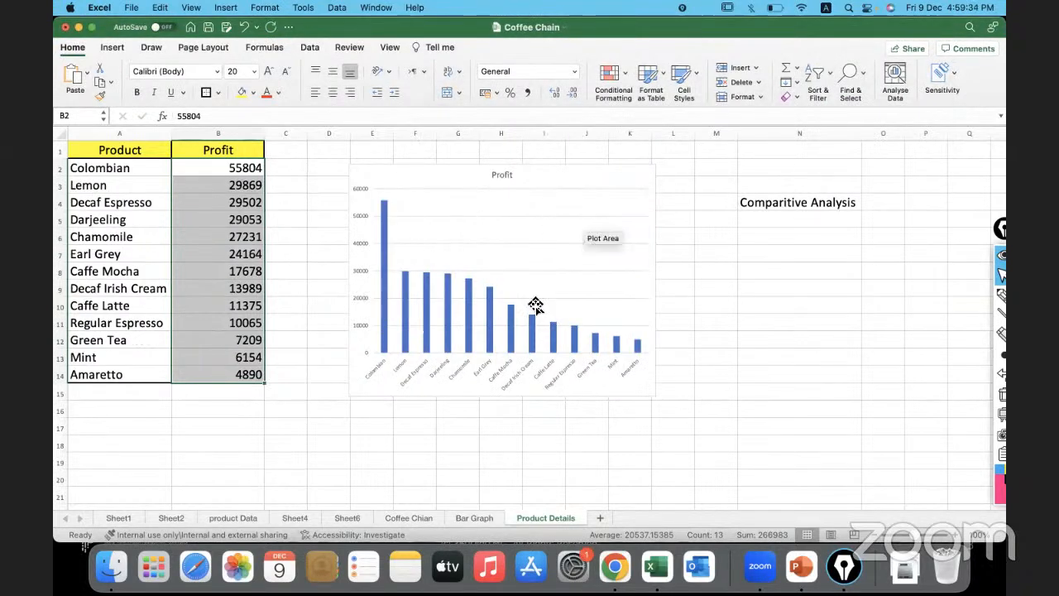